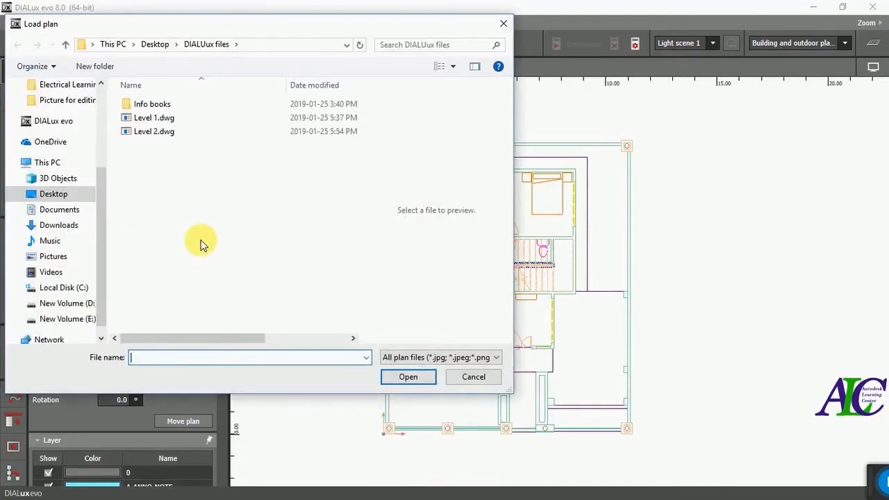
# Load the Level 2.dwg floor plan from the DIALUux files folder.
pyautogui.click(146, 132)
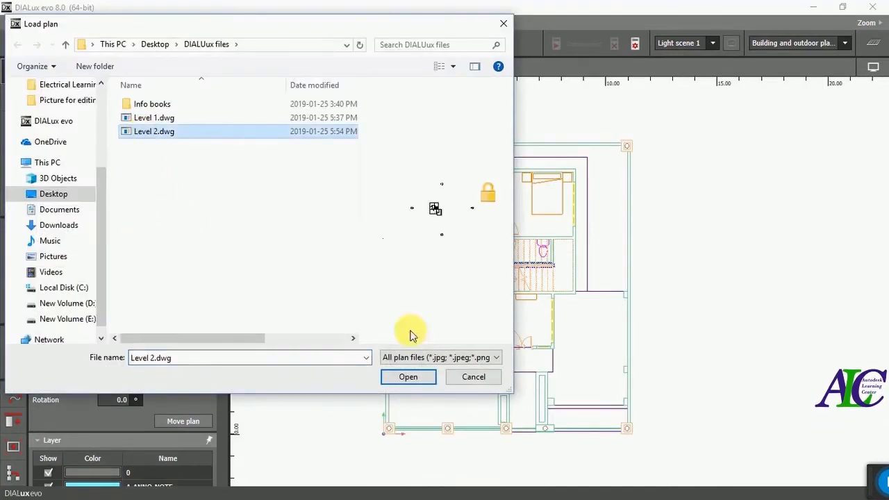
pyautogui.click(408, 379)
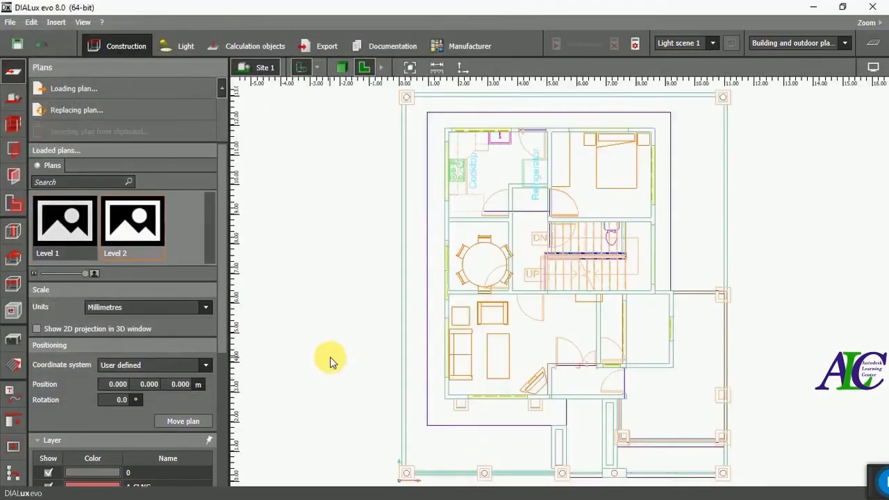
pyautogui.scroll(-1, 330, 362)
pyautogui.scroll(3, 568, 333)
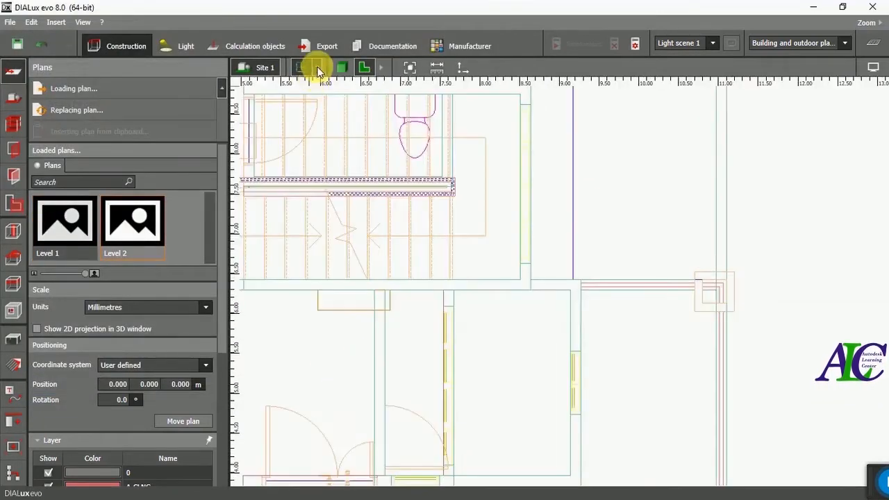
# Toggle the visibility of the Level 2 and Level 1 plans off and on to compare the two drawings.
pyautogui.click(317, 69)
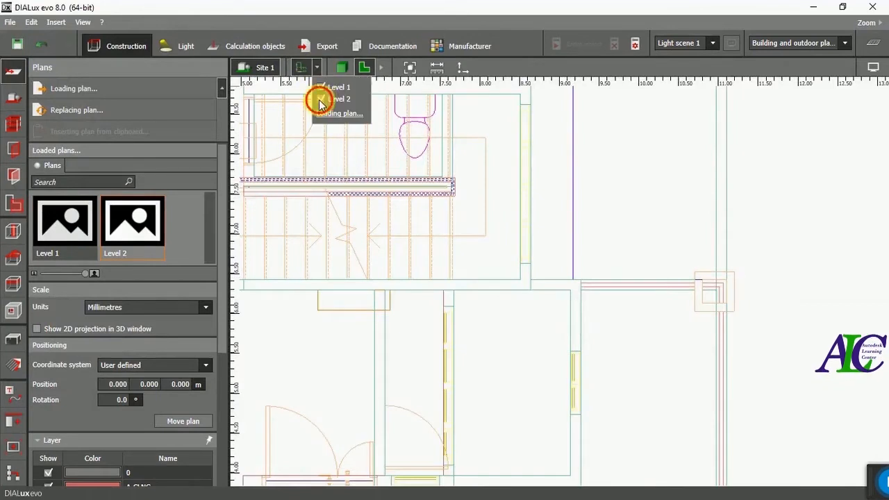
pyautogui.click(319, 100)
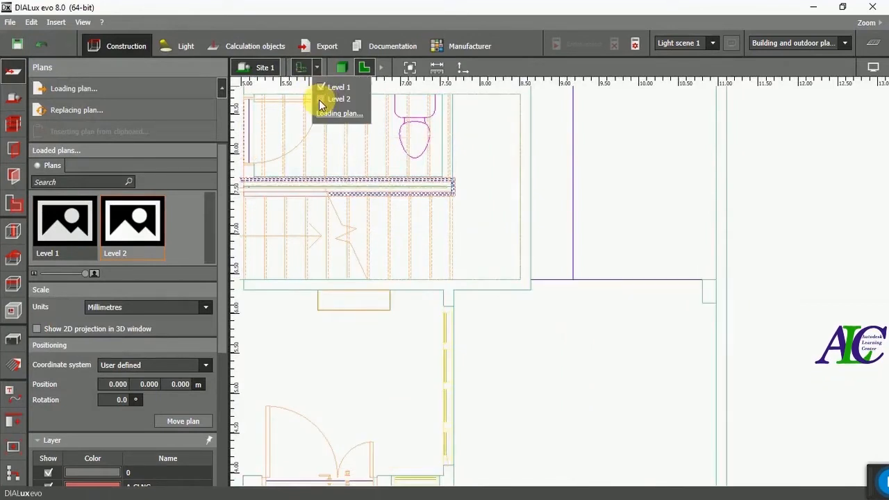
pyautogui.click(318, 99)
pyautogui.click(318, 99)
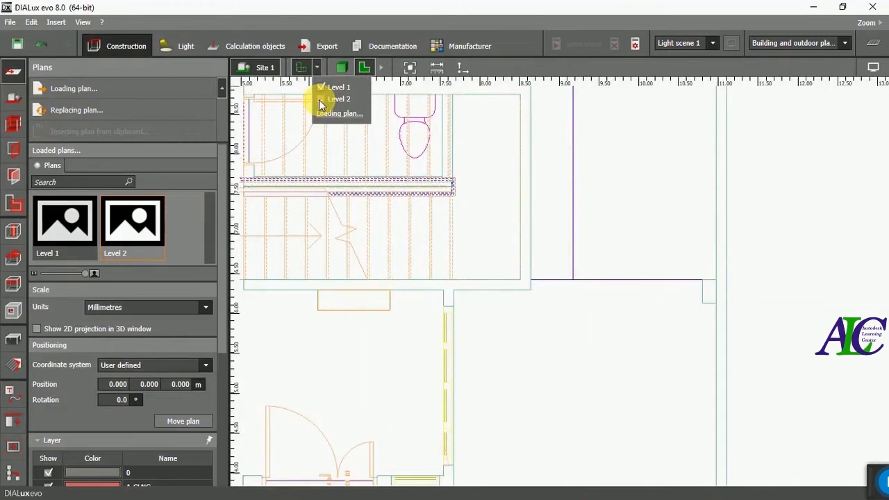
pyautogui.click(318, 99)
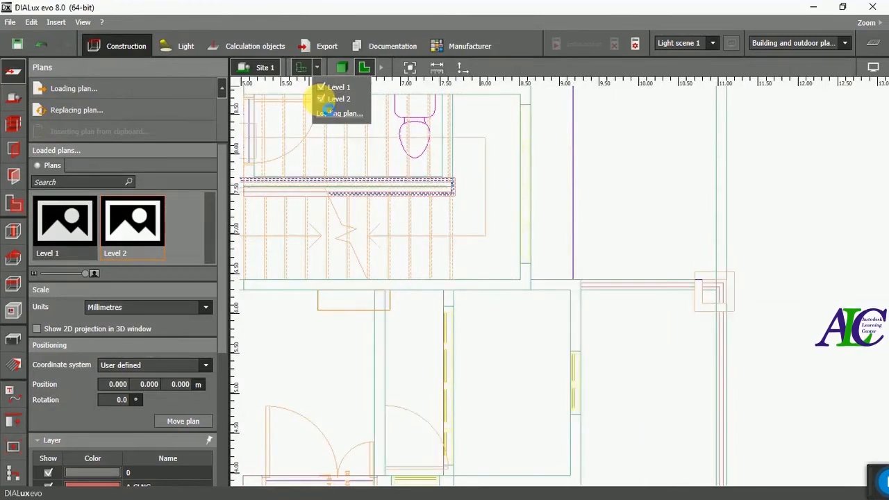
pyautogui.click(318, 99)
pyautogui.click(319, 100)
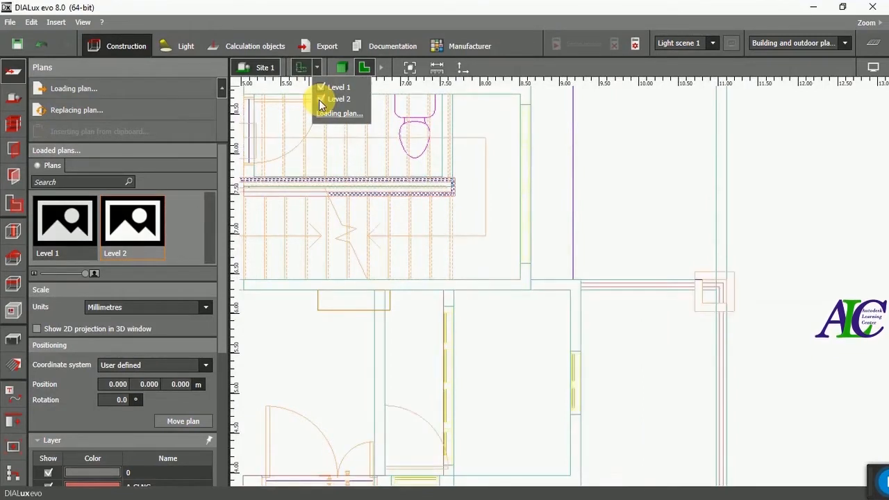
pyautogui.click(318, 86)
pyautogui.click(318, 86)
pyautogui.click(318, 85)
pyautogui.click(318, 85)
pyautogui.click(318, 86)
pyautogui.click(317, 85)
pyautogui.click(318, 86)
pyautogui.click(318, 85)
pyautogui.scroll(-6, 385, 188)
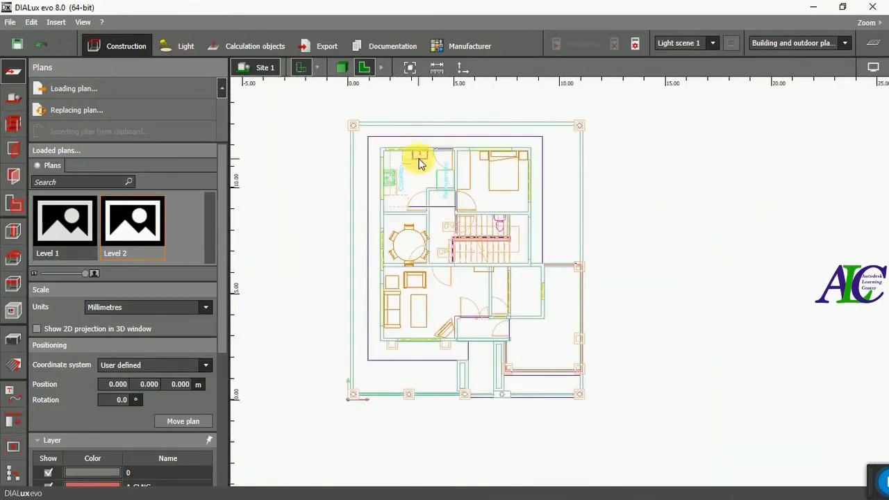
# Hide the Level 2 plan and keep only the Level 1 plan displayed for tracing.
pyautogui.click(318, 65)
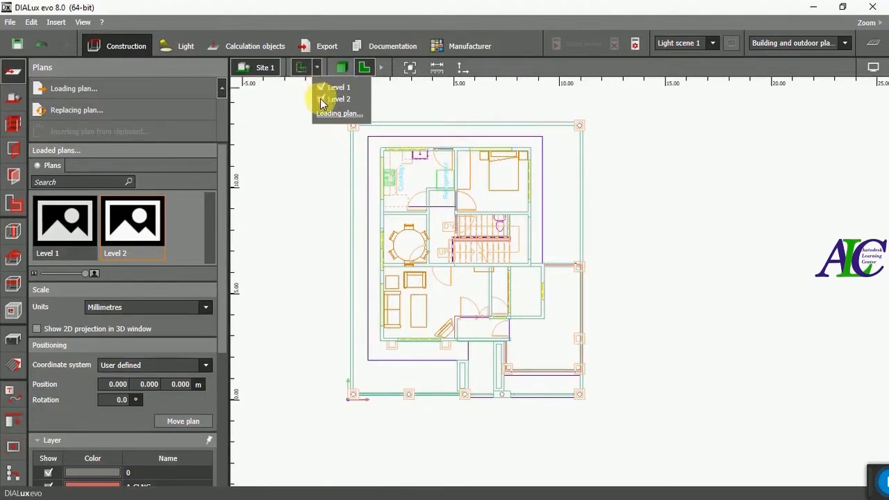
pyautogui.click(312, 212)
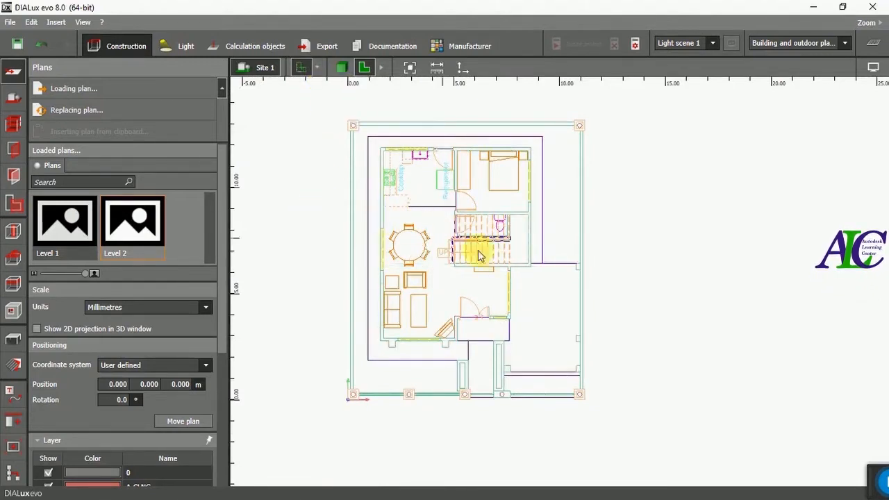
pyautogui.scroll(-1, 477, 252)
pyautogui.scroll(3, 290, 182)
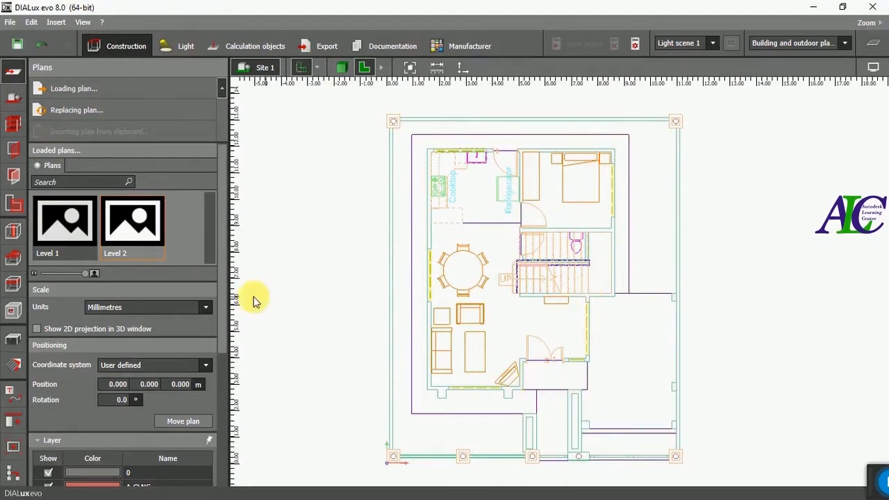
# Start a new building contour at the kitchen's outer corner and trace the wall about 7.1 m to the bedroom's outer corner.
pyautogui.click(15, 99)
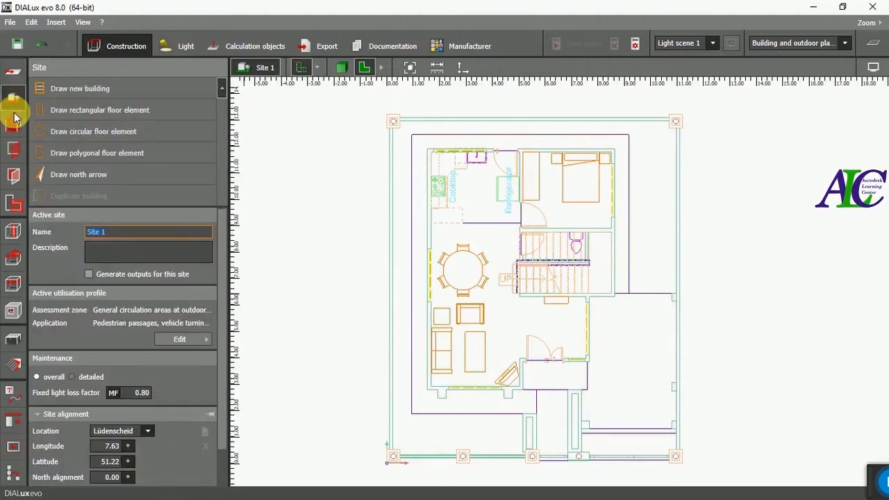
pyautogui.click(76, 89)
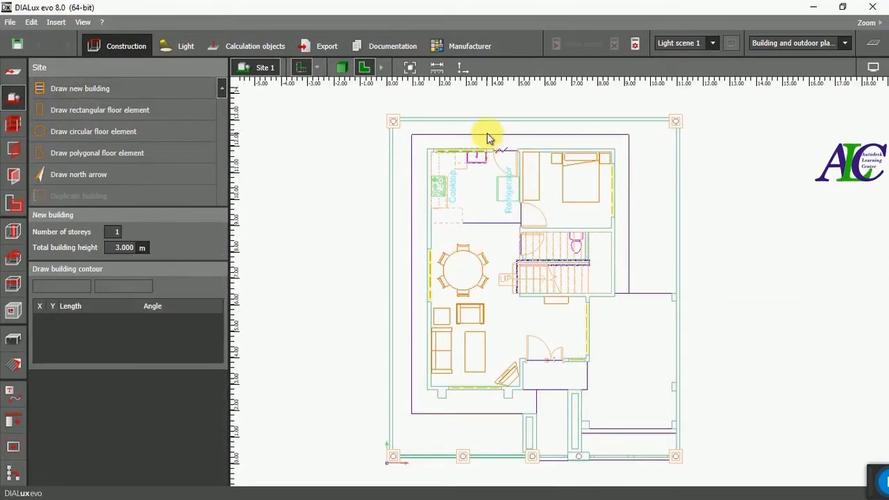
pyautogui.scroll(6, 486, 135)
pyautogui.scroll(-1, 392, 156)
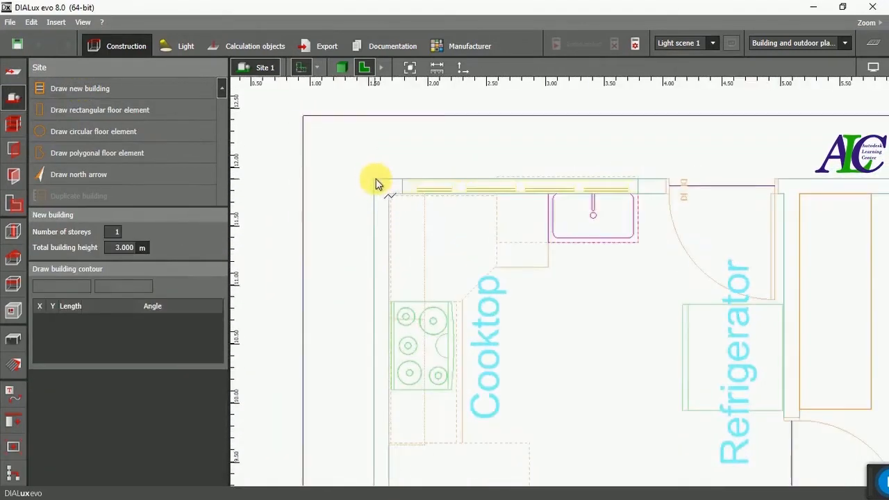
pyautogui.scroll(2, 375, 180)
pyautogui.click(375, 181)
pyautogui.scroll(-3, 371, 188)
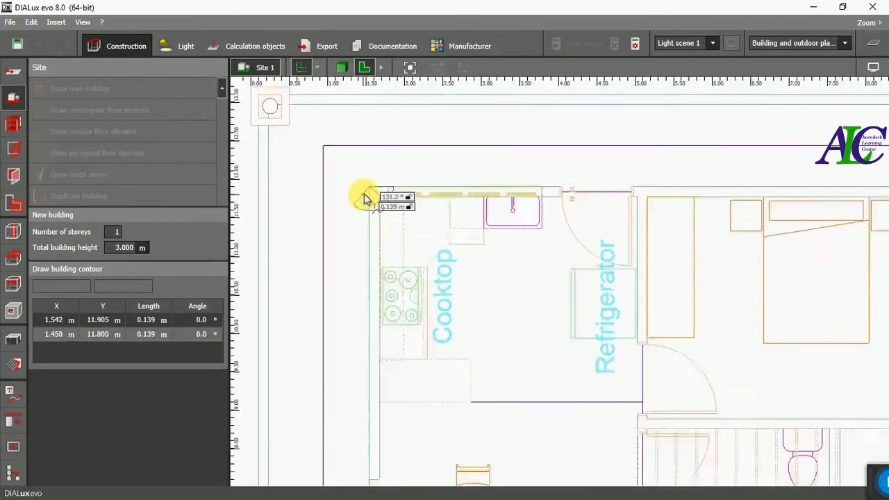
pyautogui.scroll(-3, 366, 199)
pyautogui.scroll(4, 655, 189)
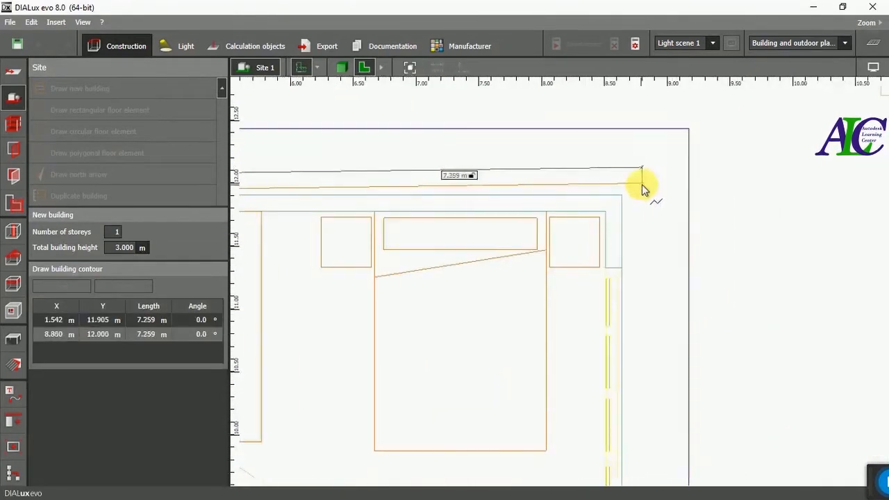
pyautogui.click(621, 195)
# Continue the contour about 5.61 m past the bedroom and stairs, 0.96 m inward, and 2.47 m down to the entrance wall corner.
pyautogui.scroll(-3, 621, 195)
pyautogui.scroll(2, 625, 373)
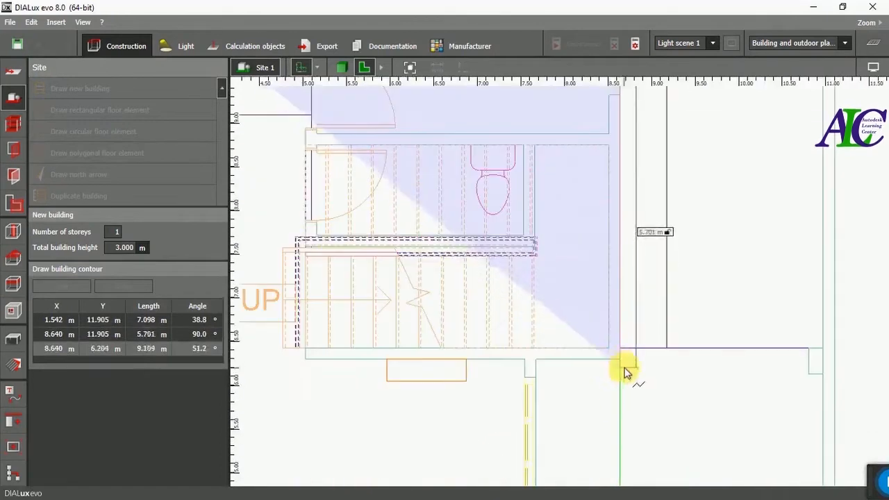
pyautogui.click(624, 373)
pyautogui.scroll(-3, 599, 371)
pyautogui.scroll(2, 572, 349)
pyautogui.click(571, 349)
pyautogui.scroll(-2, 566, 368)
pyautogui.scroll(2, 559, 389)
pyautogui.click(553, 380)
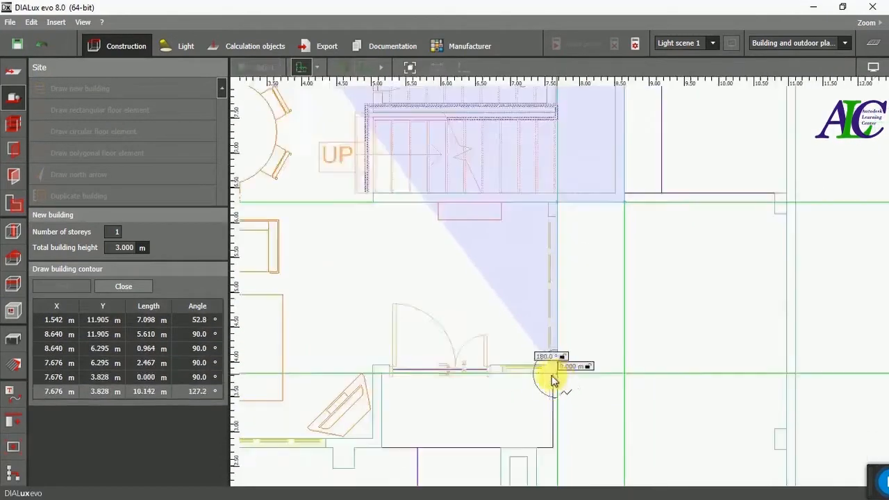
# Trace the contour around the entrance recess with segments of about 2.52 m and 1.06 m.
pyautogui.scroll(2, 393, 369)
pyautogui.click(393, 369)
pyautogui.scroll(-3, 410, 392)
pyautogui.scroll(3, 403, 379)
pyautogui.click(403, 364)
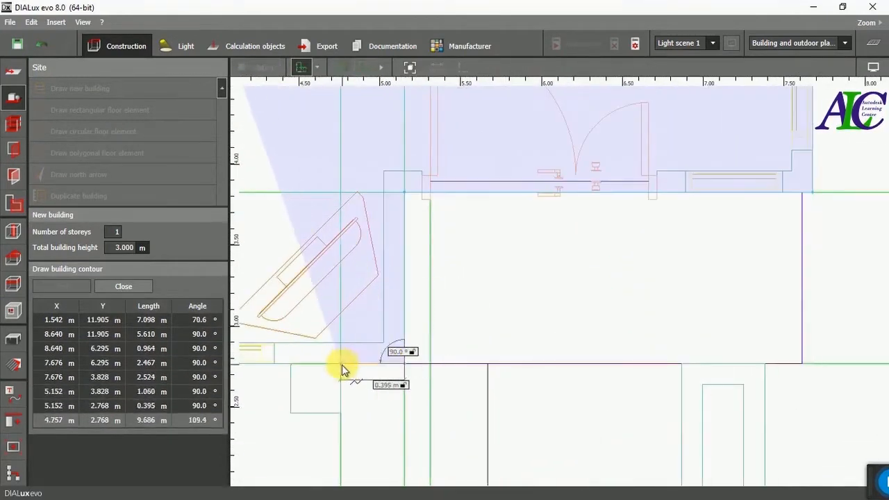
# Trace the contour about 0.4 m along the living room wall and around the first pier, about 0.31 by 0.3 m.
pyautogui.click(340, 363)
pyautogui.click(341, 412)
pyautogui.click(290, 412)
pyautogui.click(290, 365)
pyautogui.scroll(-3, 299, 372)
pyautogui.scroll(2, 292, 389)
# Trace about 2.2 m along the living room wall, around the second pier to the outer corner, and close the building contour.
pyautogui.click(328, 373)
pyautogui.click(328, 401)
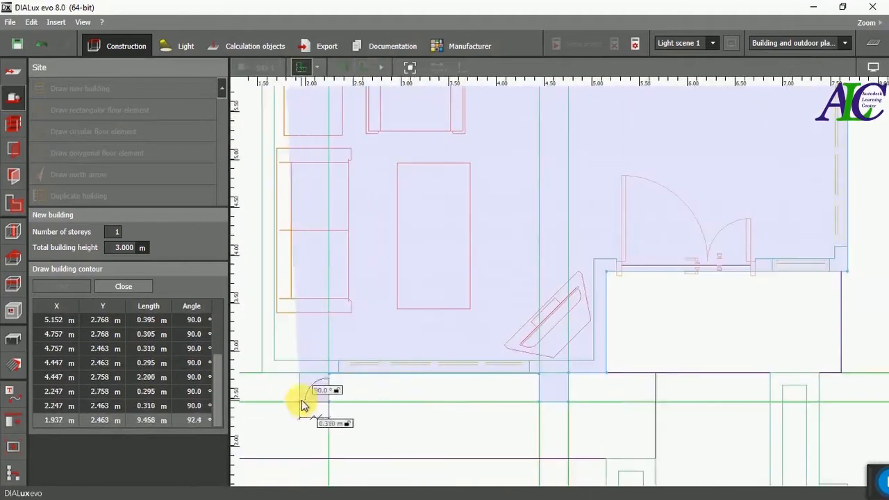
pyautogui.click(300, 401)
pyautogui.click(300, 373)
pyautogui.click(263, 373)
pyautogui.rightClick(367, 262)
pyautogui.click(380, 264)
# Show the building in 3D and set the storey height to 4 m in the storey construction settings.
pyautogui.click(15, 123)
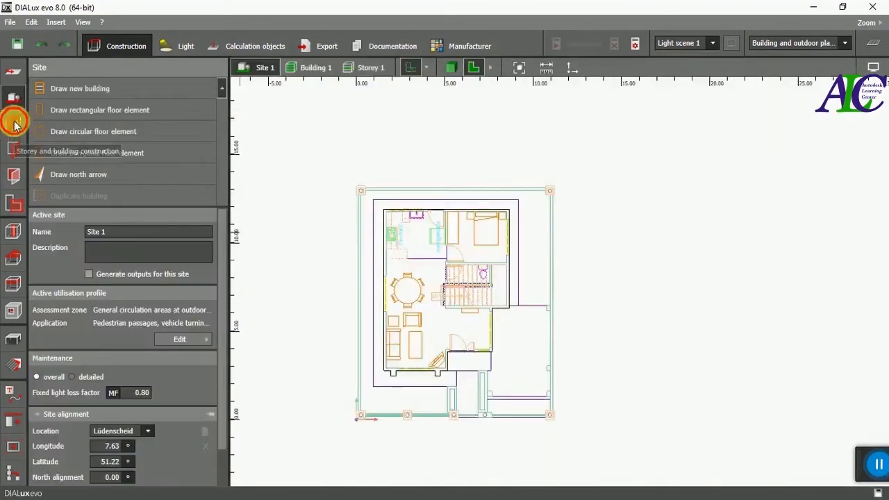
pyautogui.click(450, 68)
pyautogui.moveTo(425, 204); pyautogui.dragTo(378, 209)
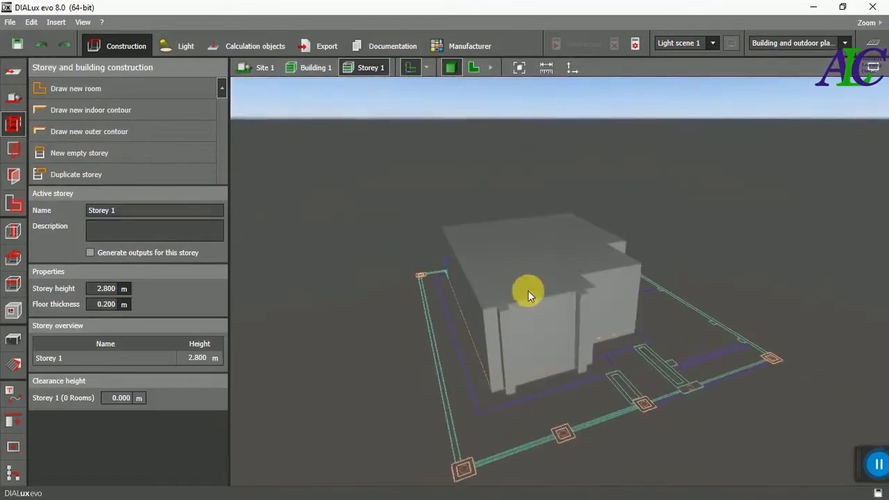
pyautogui.click(115, 291)
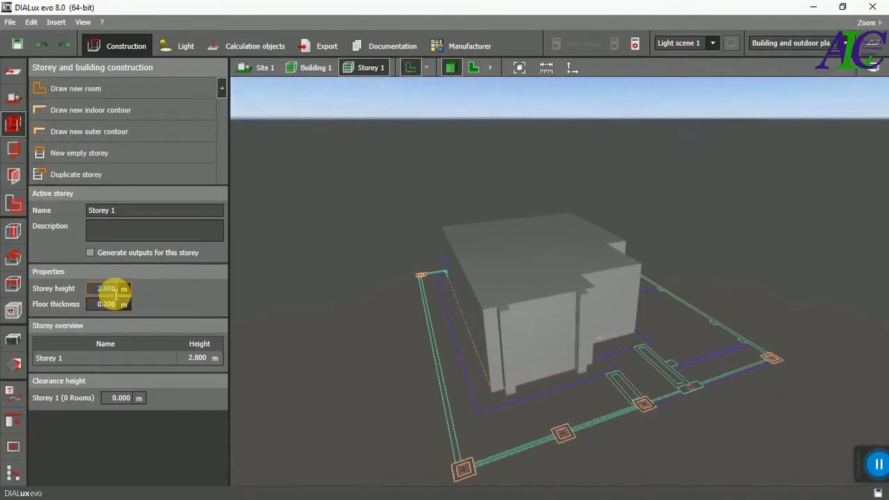
pyautogui.doubleClick(116, 292)
pyautogui.write('4')
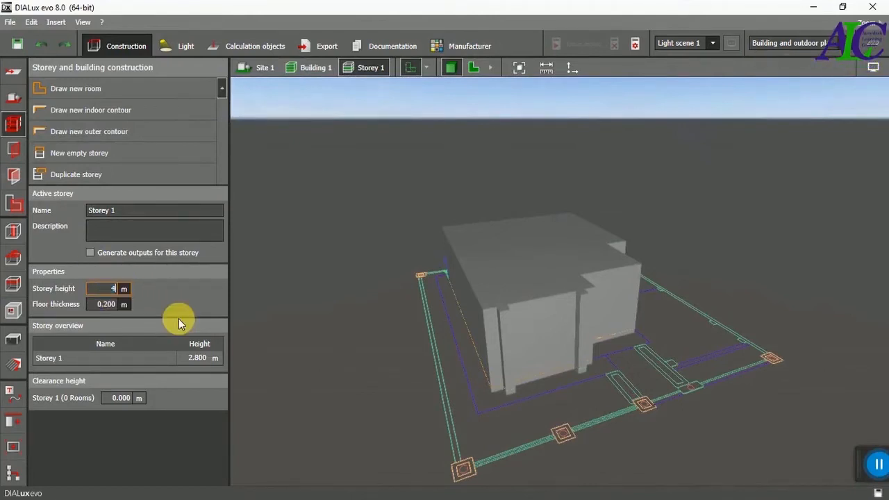
pyautogui.press('Return')
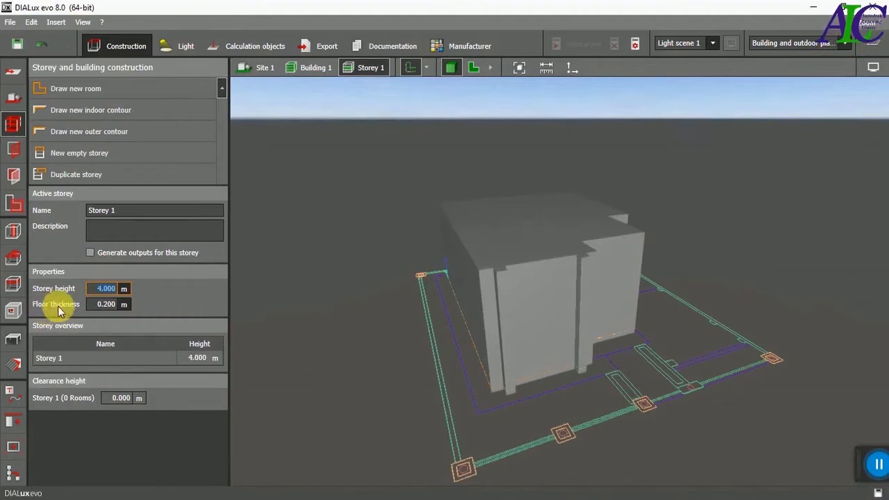
pyautogui.click(108, 305)
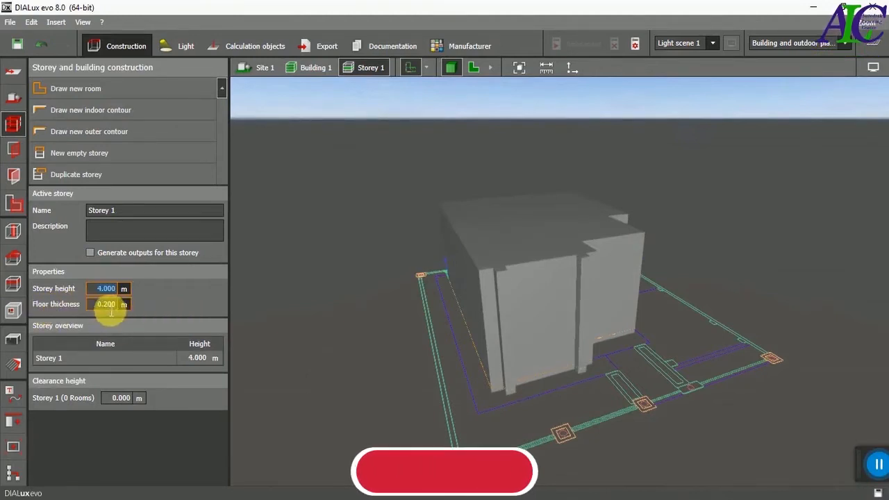
# Rename the storey as Level 1.
pyautogui.click(145, 219)
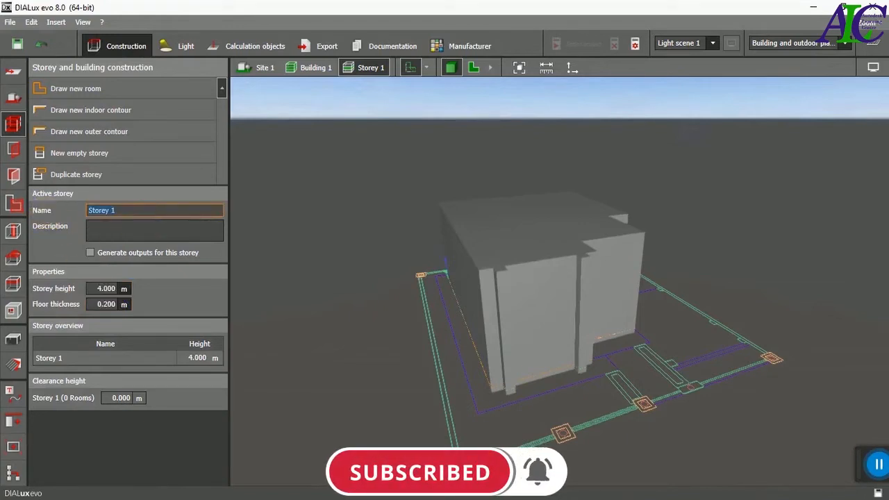
pyautogui.write('Level 1')
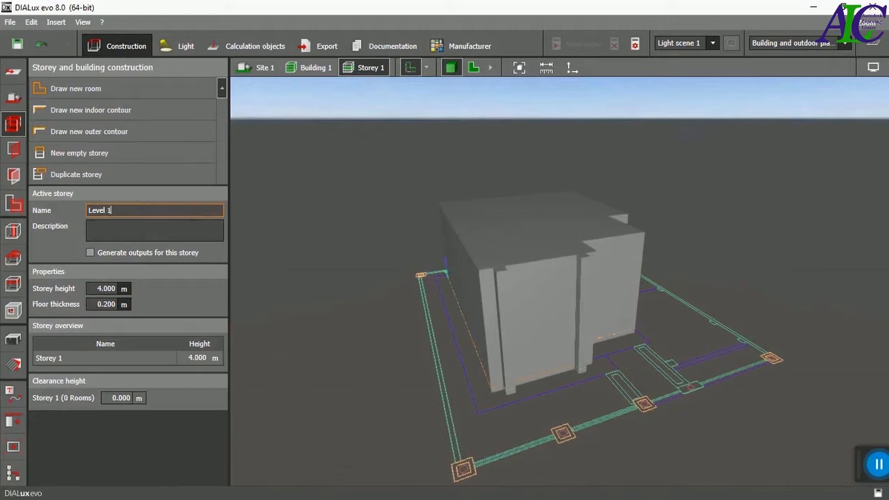
pyautogui.press('Return')
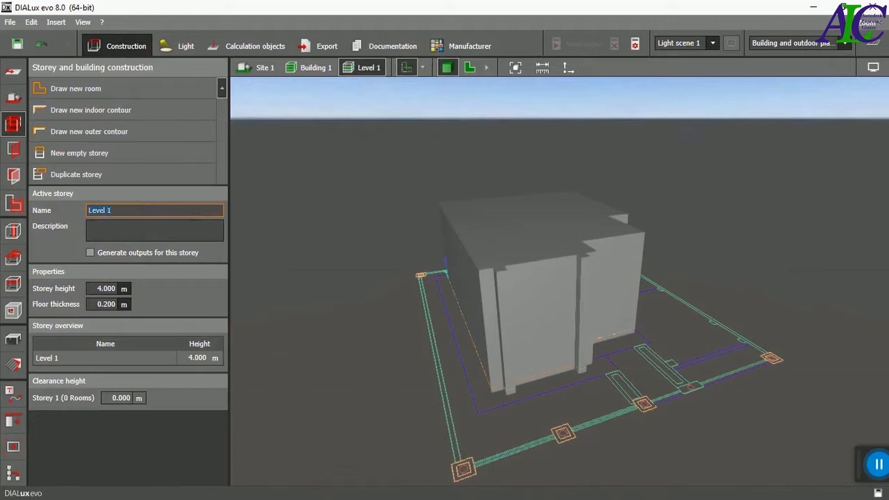
# Return to the site, select the building to examine its position and rotation settings, and deselect it.
pyautogui.doubleClick(297, 289)
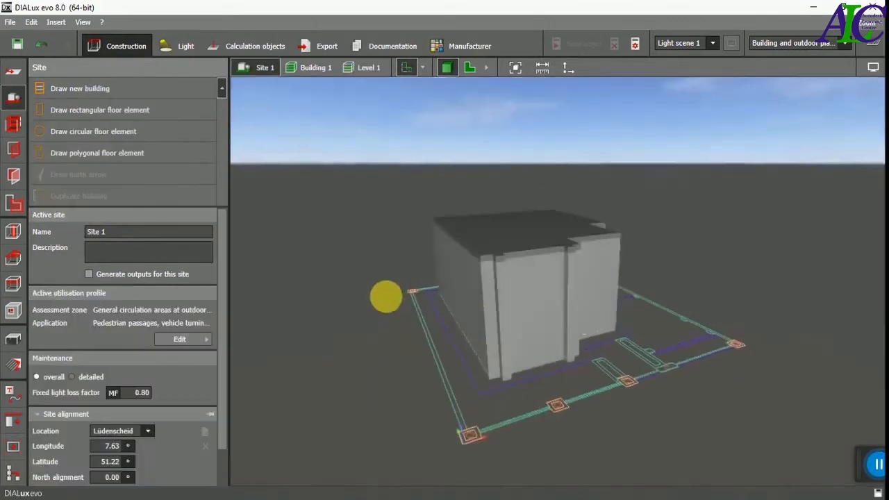
pyautogui.click(440, 312)
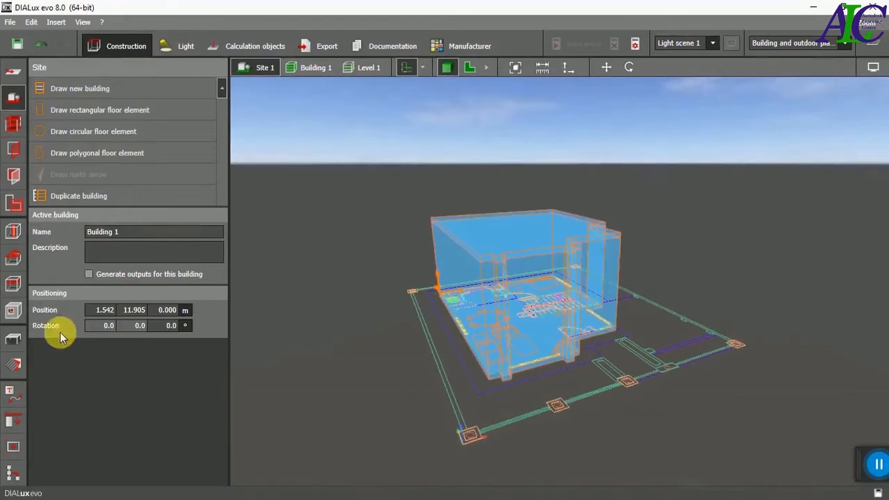
pyautogui.click(104, 318)
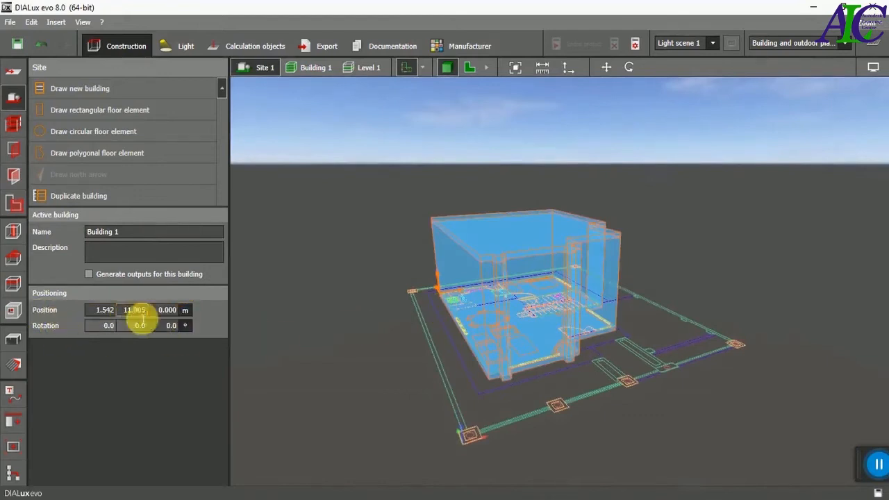
pyautogui.click(173, 311)
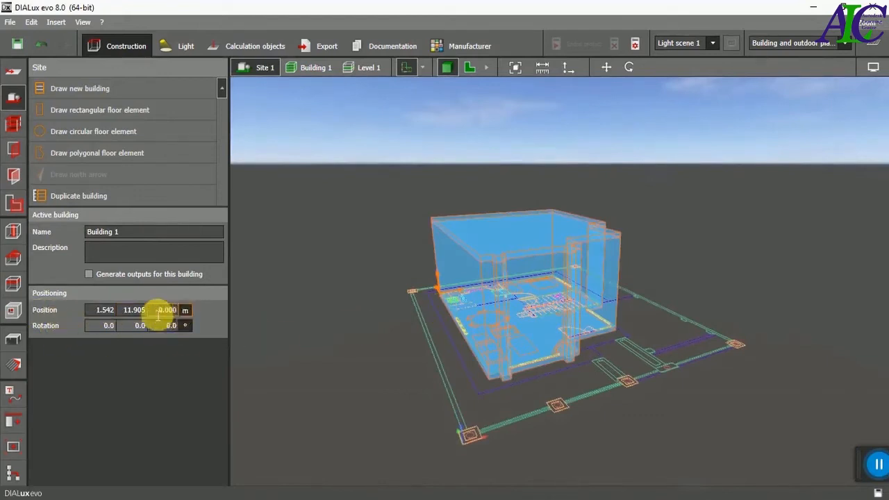
pyautogui.click(355, 269)
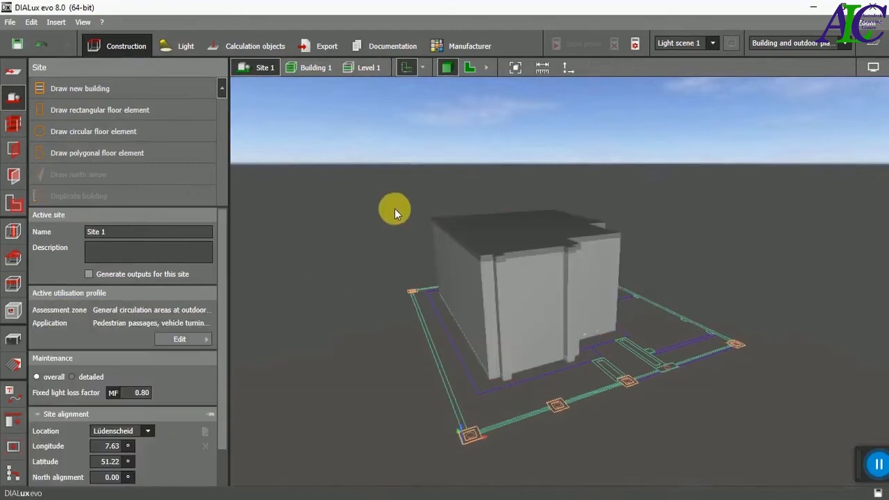
# Switch to the floor plan view of the site, show the Level 2 plan and hide the Level 1 plan.
pyautogui.press('2')
pyautogui.scroll(-3, 398, 245)
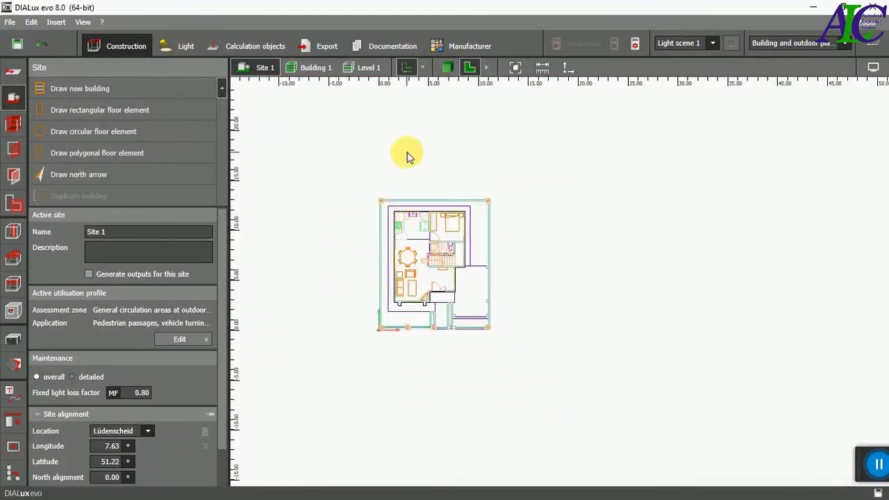
pyautogui.click(421, 67)
pyautogui.click(426, 100)
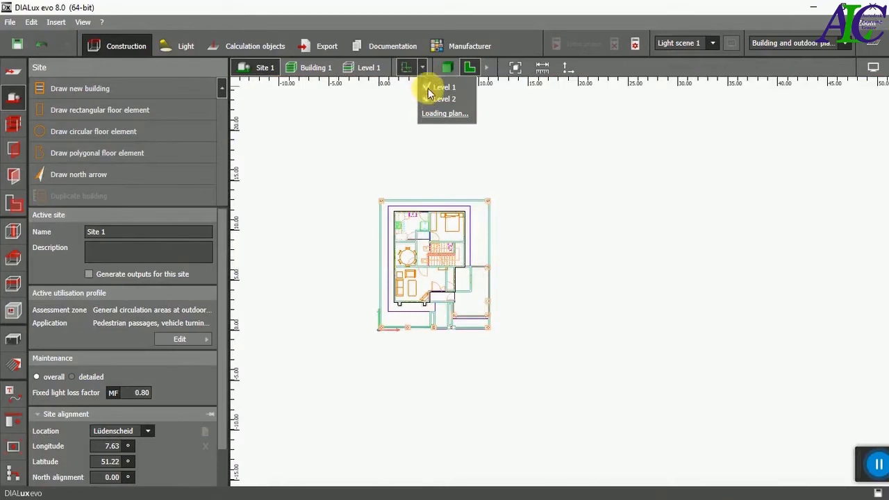
pyautogui.click(428, 88)
pyautogui.click(357, 198)
# Start a new building and trace its contour about 7.10 m along the rear wall, 5.48 m along the stair side and 0.63 m outward.
pyautogui.scroll(-1, 347, 219)
pyautogui.scroll(3, 347, 221)
pyautogui.click(79, 88)
pyautogui.scroll(2, 431, 211)
pyautogui.click(422, 185)
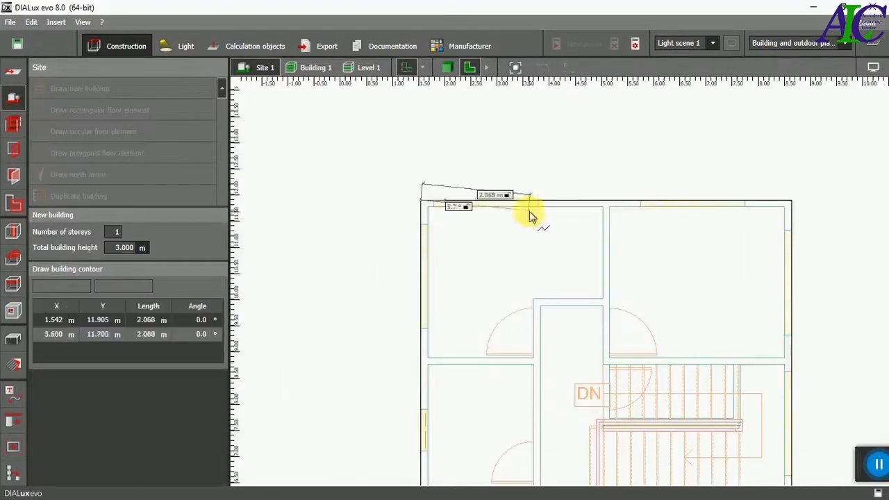
pyautogui.click(790, 200)
pyautogui.moveTo(805, 472); pyautogui.dragTo(677, 332, button='middle')
pyautogui.scroll(2, 682, 366)
pyautogui.click(653, 334)
pyautogui.click(703, 335)
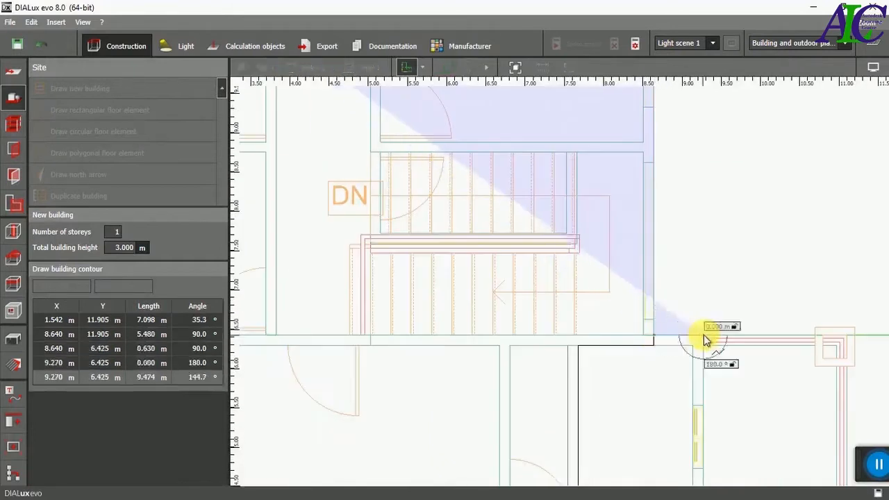
# Continue the contour around the projecting side room, about 2.60 m along its outer wall and 1.59 m back inward.
pyautogui.scroll(-4, 624, 269)
pyautogui.scroll(3, 672, 394)
pyautogui.click(653, 368)
pyautogui.scroll(3, 579, 386)
pyautogui.click(530, 348)
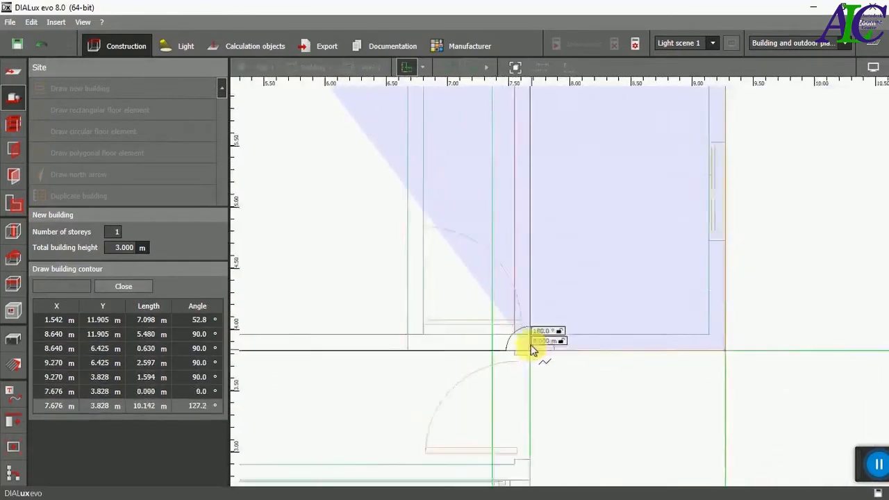
# Trace about 1.06 m to the front wall, 2.92 m along it and around the first pier, about 0.31 by 0.31 m.
pyautogui.scroll(-3, 530, 348)
pyautogui.click(532, 401)
pyautogui.scroll(-1, 532, 401)
pyautogui.click(377, 399)
pyautogui.click(377, 421)
pyautogui.click(357, 421)
pyautogui.click(357, 398)
# Trace about 2.2 m of the front wall and around the second pier to the outer corner, and close the second building's contour.
pyautogui.scroll(-4, 357, 398)
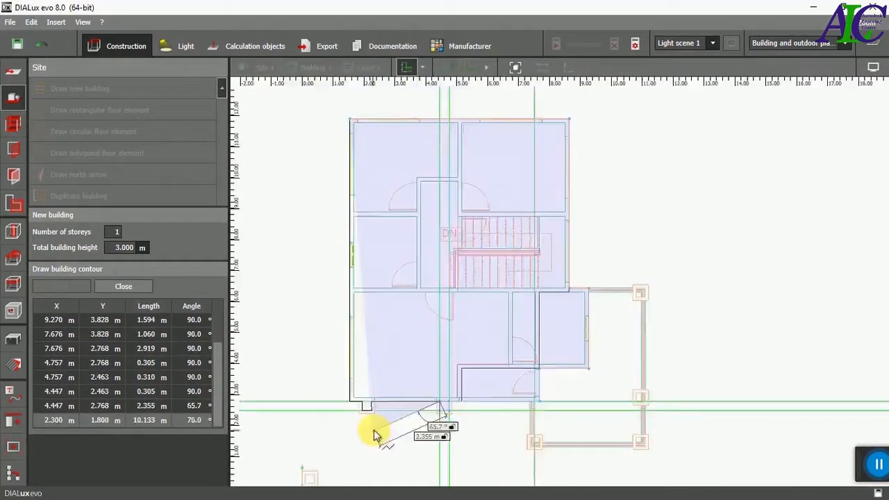
pyautogui.scroll(3, 354, 420)
pyautogui.click(393, 378)
pyautogui.click(393, 399)
pyautogui.click(372, 398)
pyautogui.click(372, 378)
pyautogui.click(346, 378)
pyautogui.rightClick(411, 299)
pyautogui.click(430, 306)
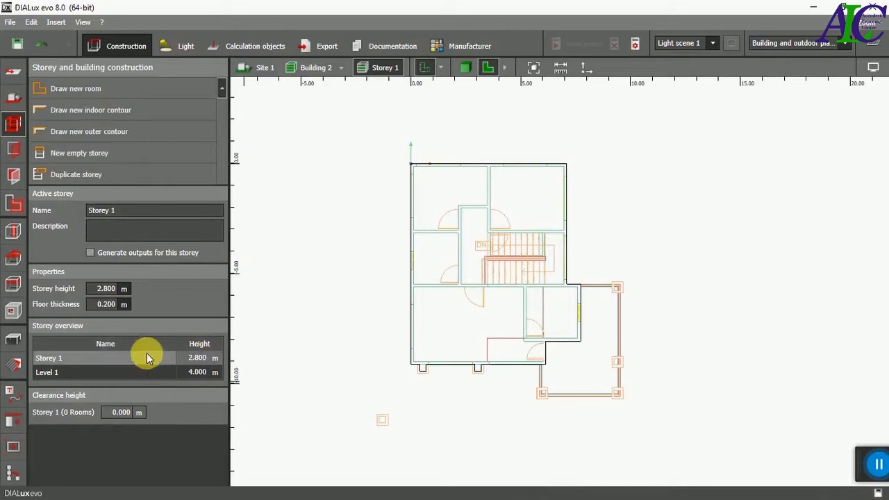
# Rename the new building's storey as Level 2 and set its storey height to 4 m.
pyautogui.click(131, 216)
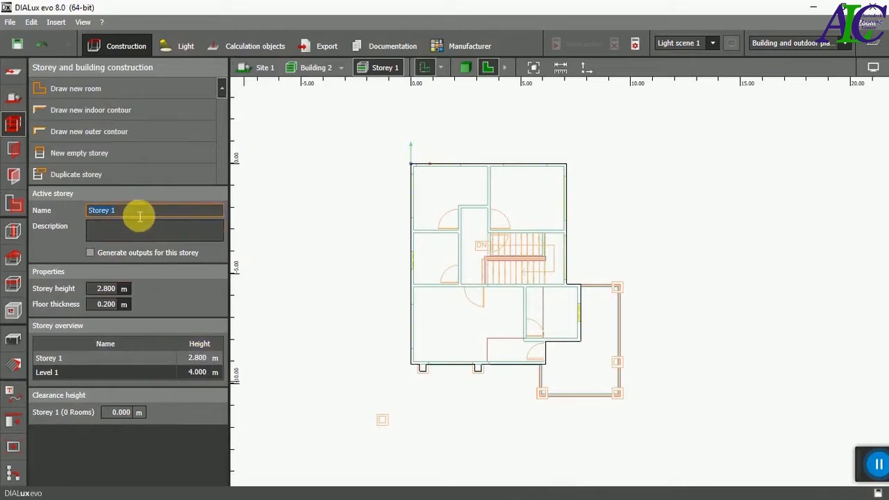
pyautogui.write('Level ')
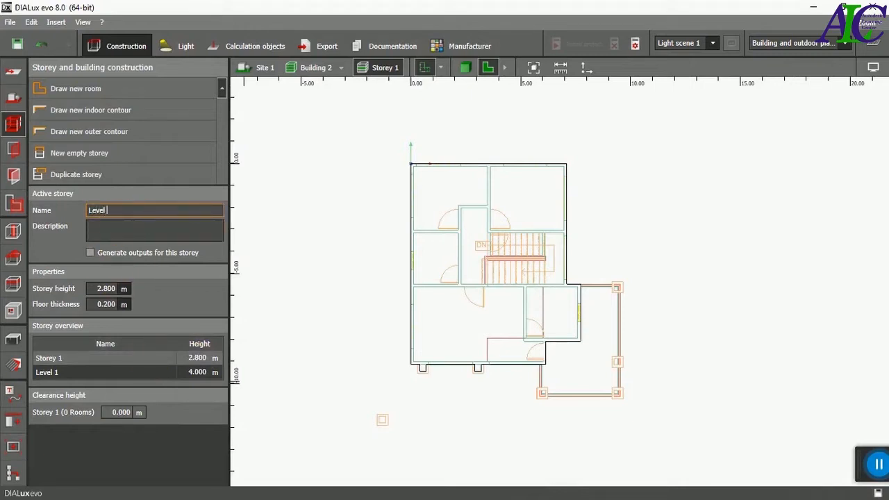
pyautogui.write('2')
pyautogui.press('Return')
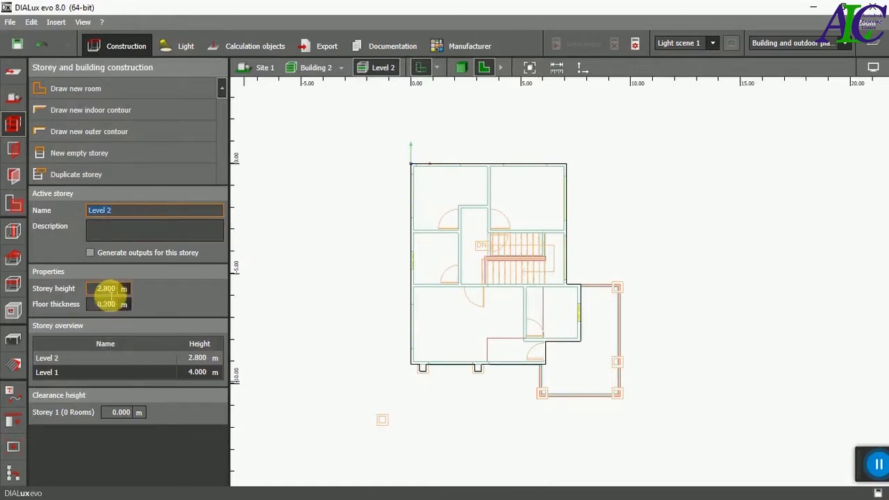
pyautogui.click(113, 293)
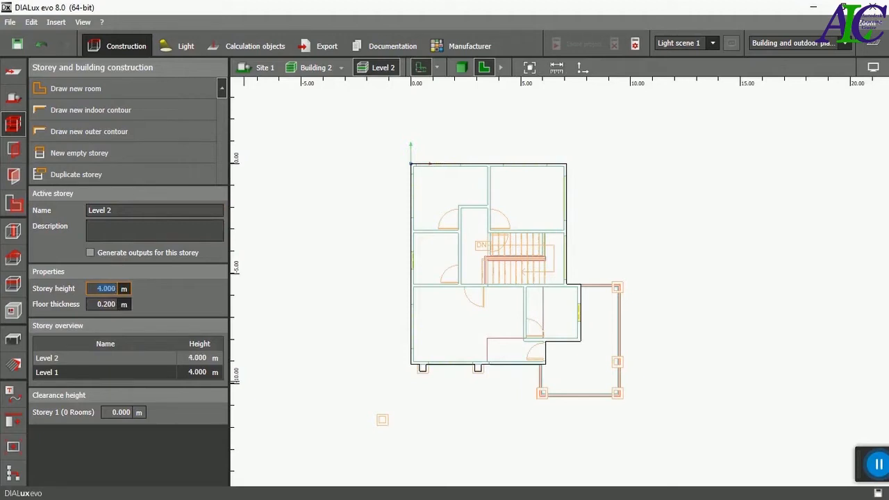
pyautogui.click(310, 316)
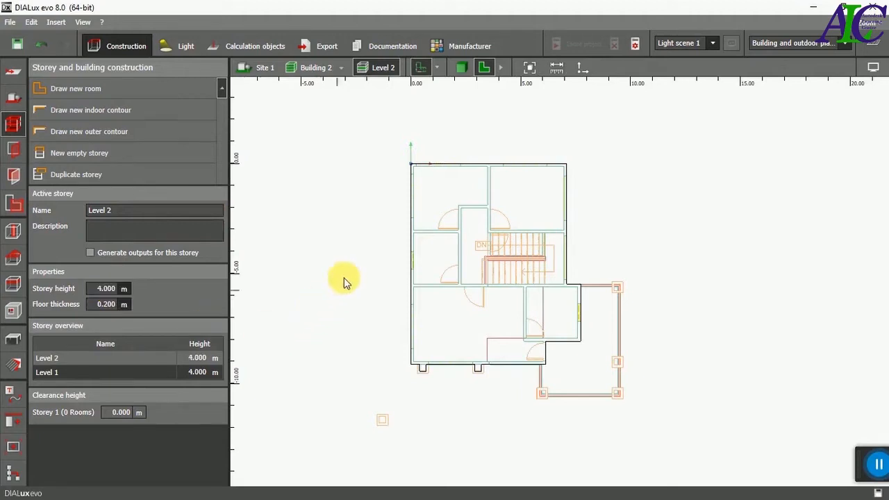
# Show the new building in 3D and select its storey contour to examine it, then clear the selection.
pyautogui.click(461, 67)
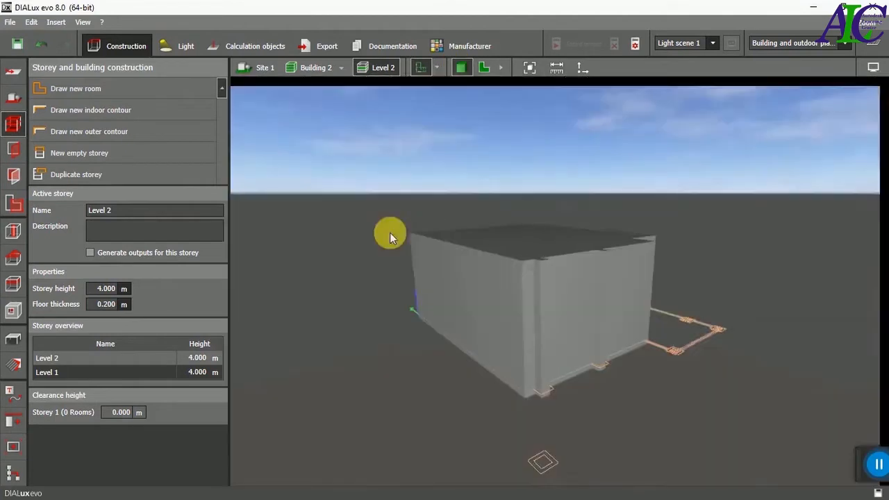
pyautogui.moveTo(421, 336); pyautogui.dragTo(420, 357)
pyautogui.click(510, 327)
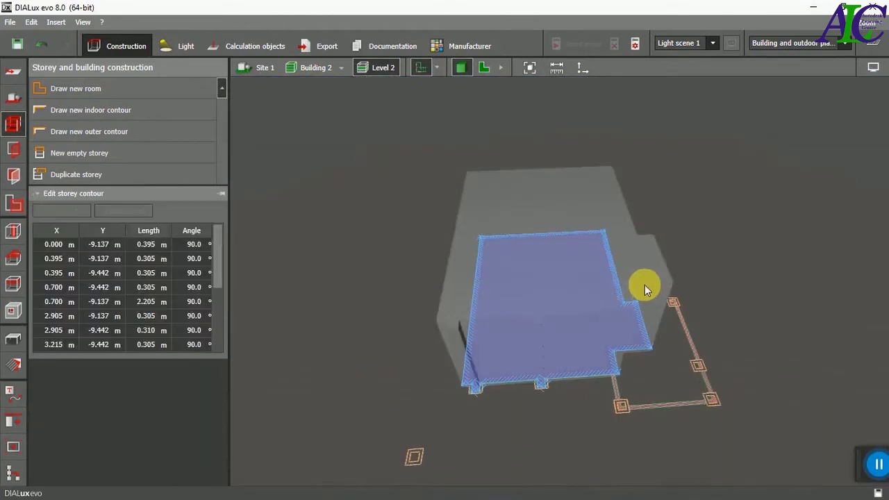
pyautogui.click(644, 285)
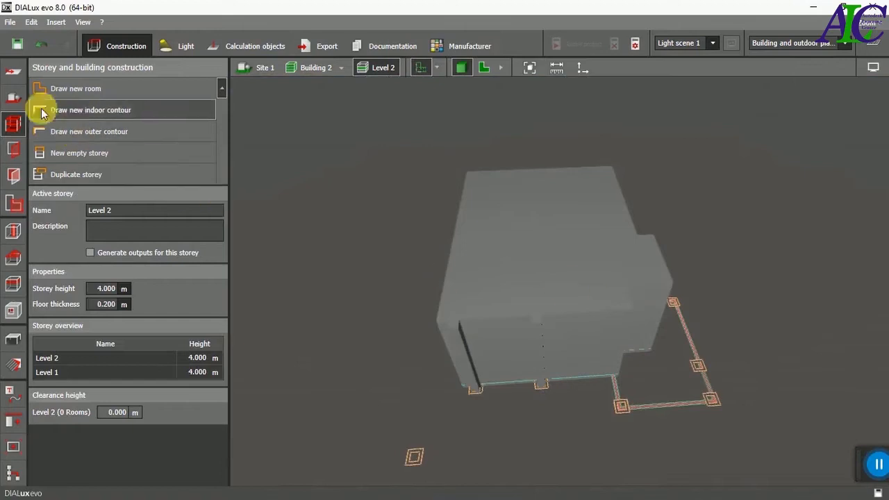
# On the site, select Building 2 and raise it to a vertical position of 4 m, then deselect it and inspect the stacked buildings.
pyautogui.click(13, 98)
pyautogui.click(445, 285)
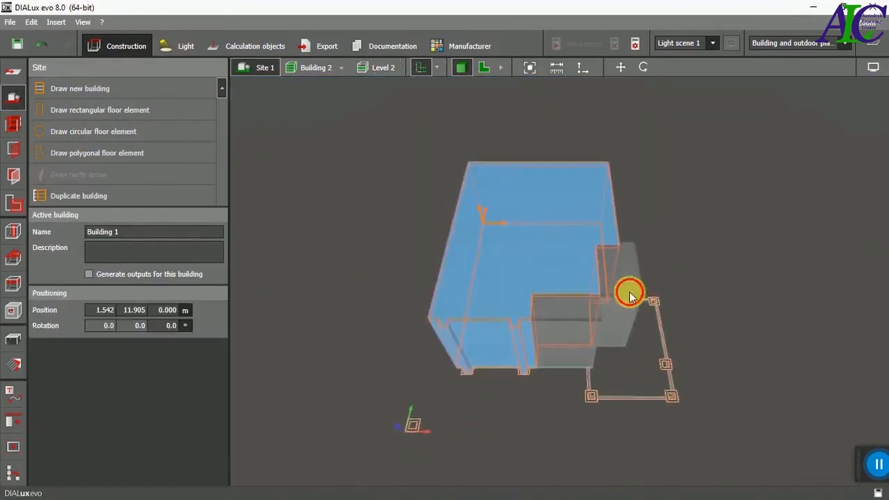
pyautogui.click(543, 386)
pyautogui.click(471, 323)
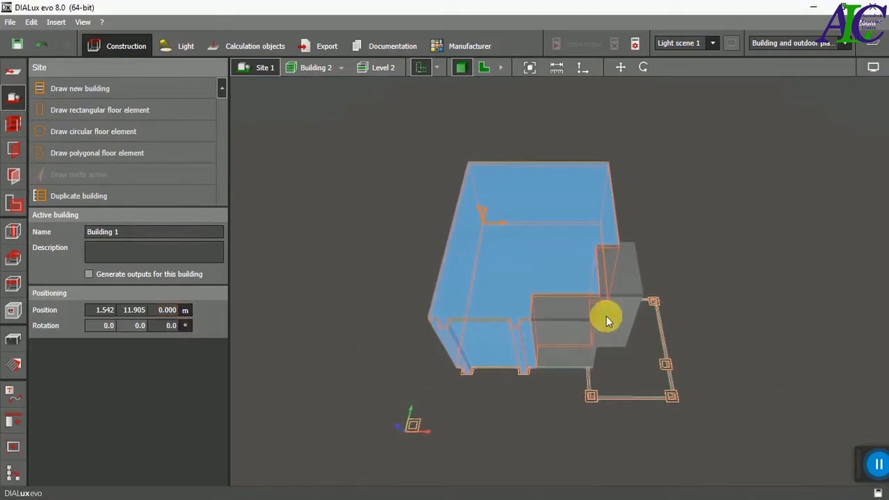
pyautogui.click(624, 289)
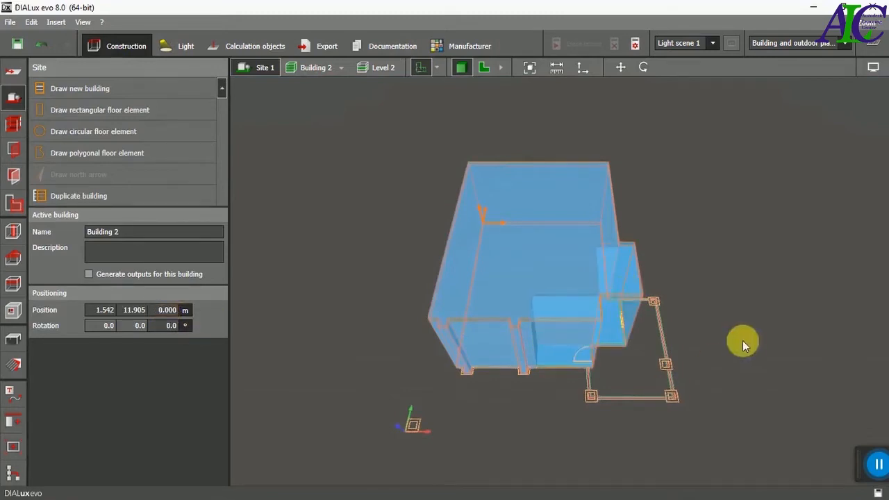
pyautogui.click(634, 291)
pyautogui.click(631, 290)
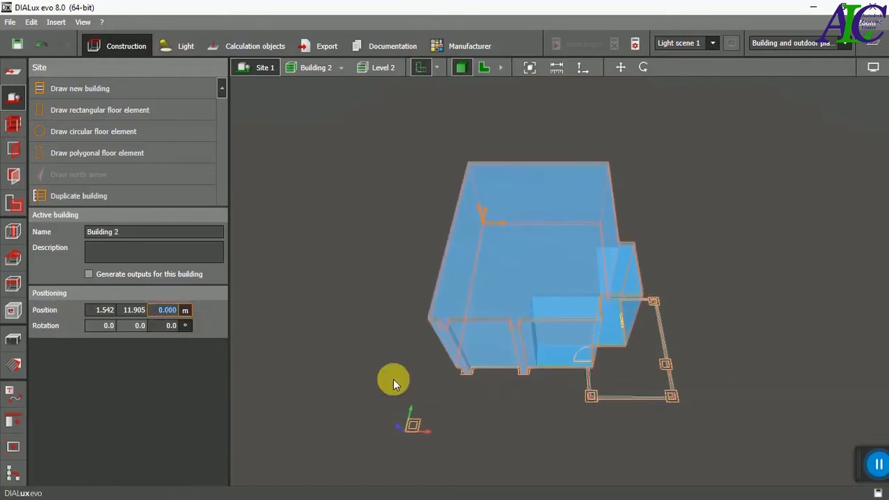
pyautogui.press('Return')
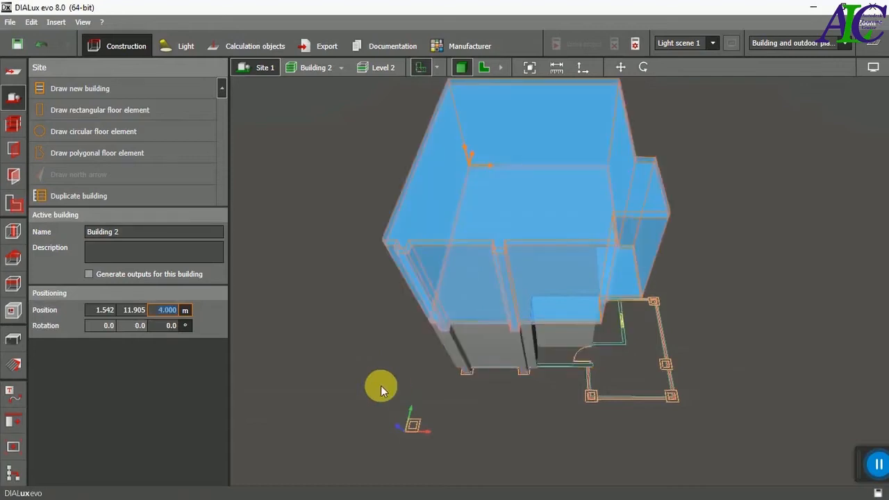
pyautogui.click(361, 376)
pyautogui.moveTo(353, 386); pyautogui.dragTo(542, 291)
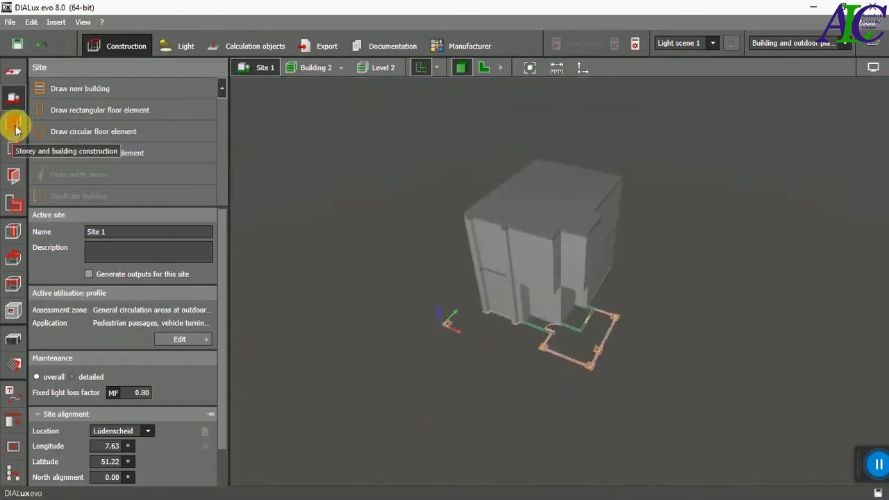
# Open the Level 1 storey of Building 1 for storey construction and display the Level 1 plan.
pyautogui.click(14, 125)
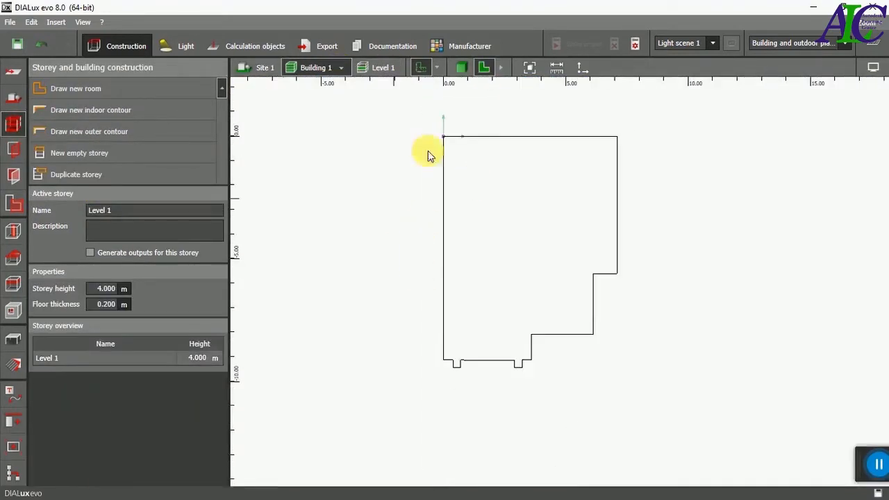
pyautogui.click(436, 67)
pyautogui.click(440, 87)
pyautogui.click(461, 67)
pyautogui.click(341, 68)
pyautogui.click(368, 97)
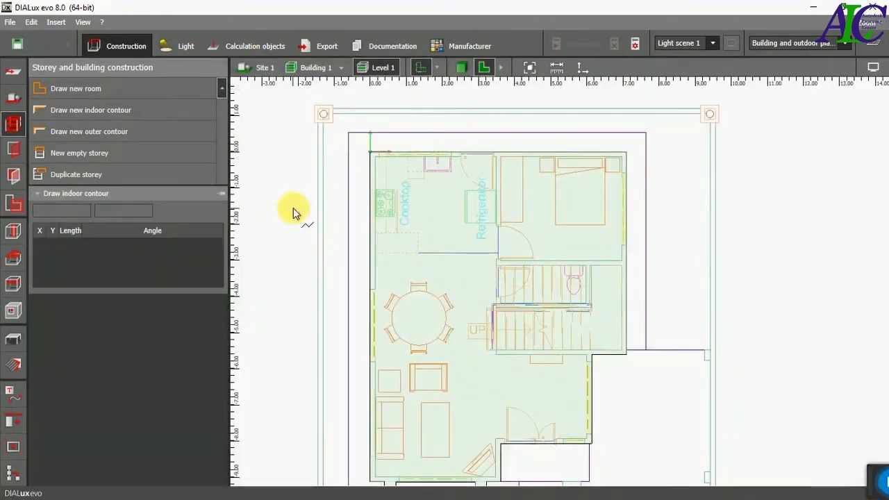
# Draw a closed indoor contour along the inner walls of the Level 1 bedroom, about 3.35 by 2.89 m.
pyautogui.scroll(-2, 326, 208)
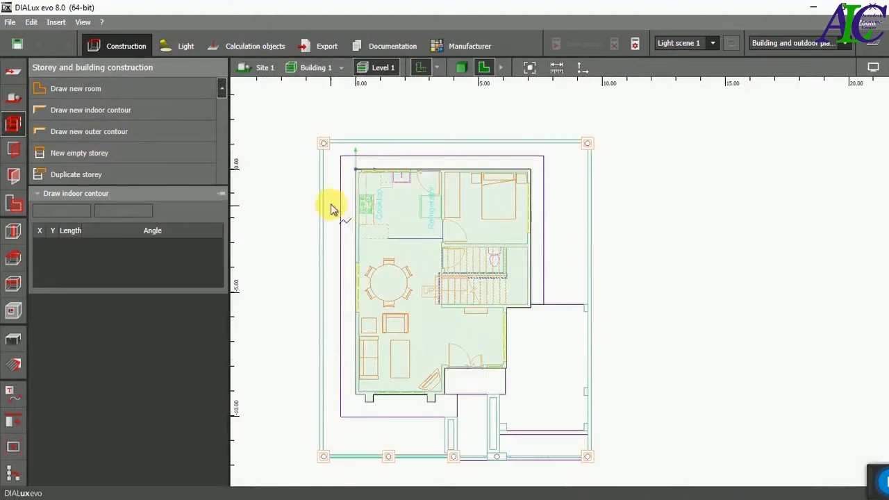
pyautogui.scroll(1, 417, 233)
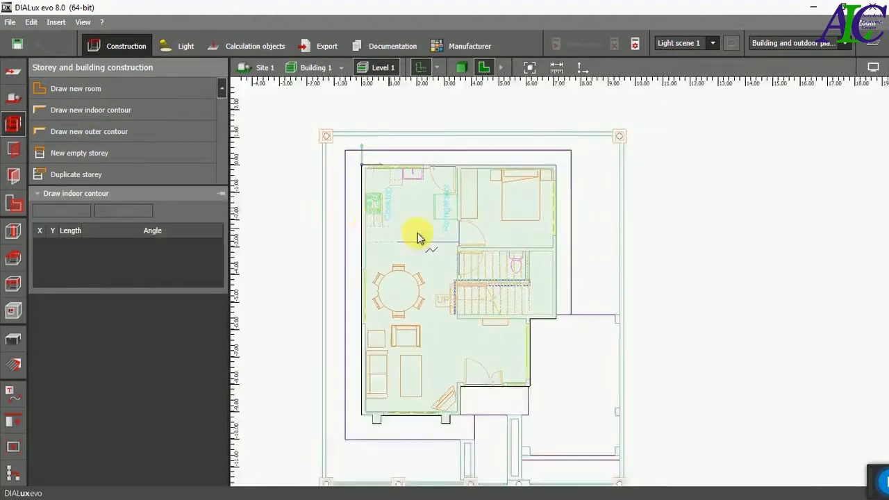
pyautogui.scroll(-2, 437, 235)
pyautogui.scroll(1, 334, 269)
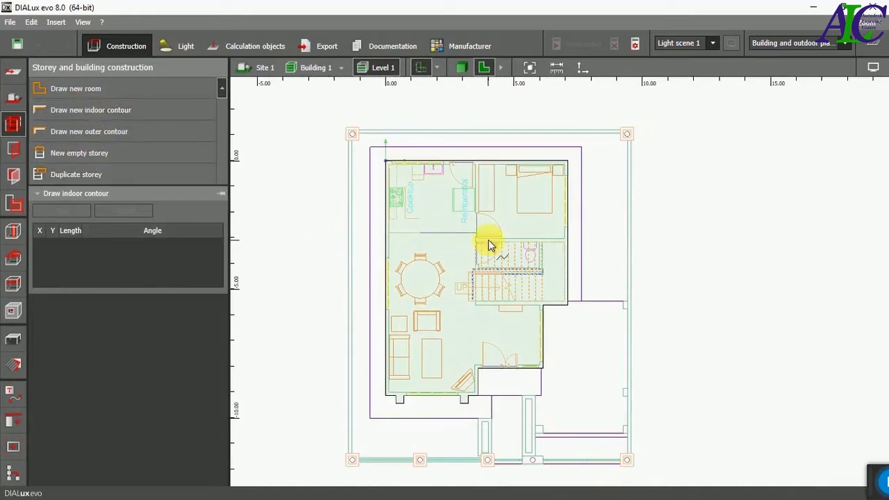
pyautogui.scroll(1, 499, 183)
pyautogui.scroll(3, 499, 181)
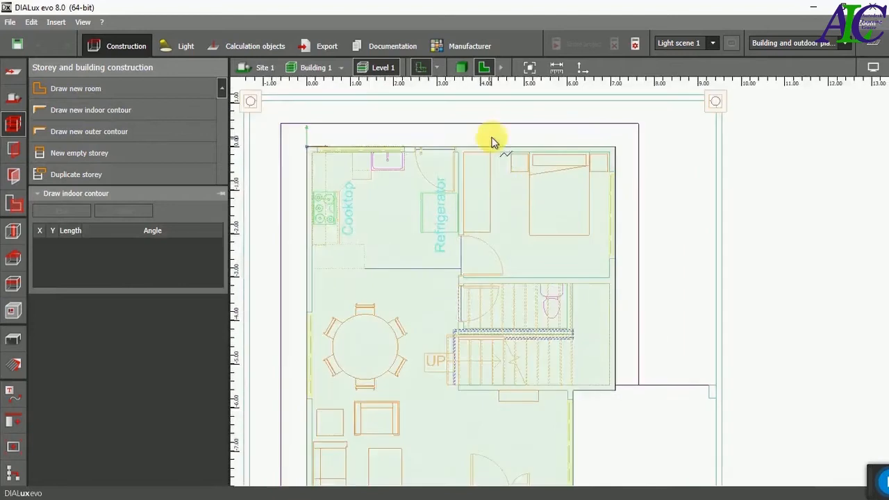
pyautogui.scroll(2, 480, 167)
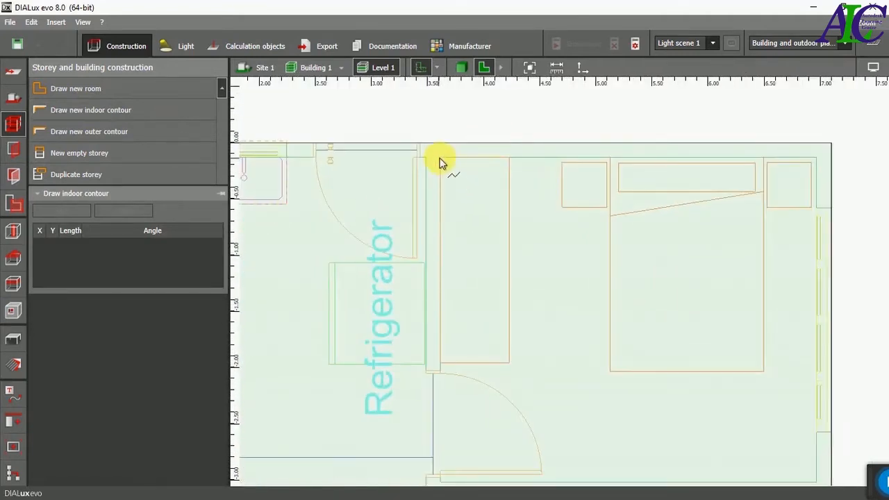
pyautogui.click(440, 161)
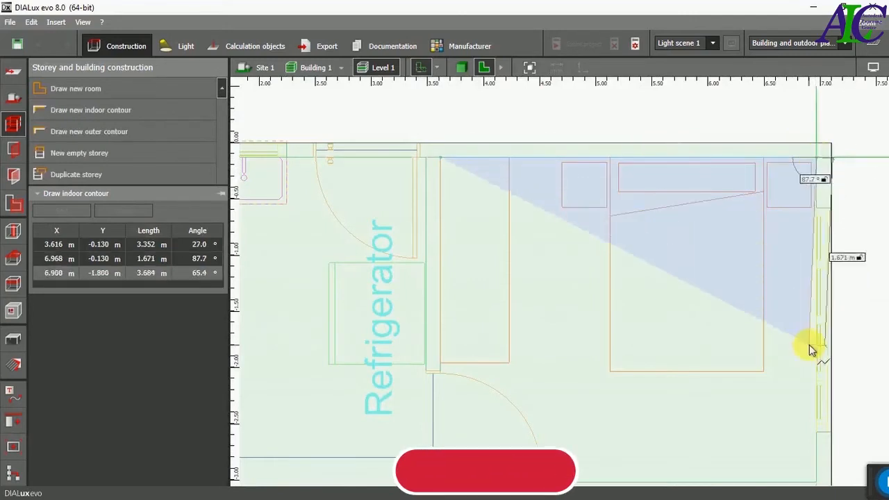
pyautogui.scroll(-2, 784, 333)
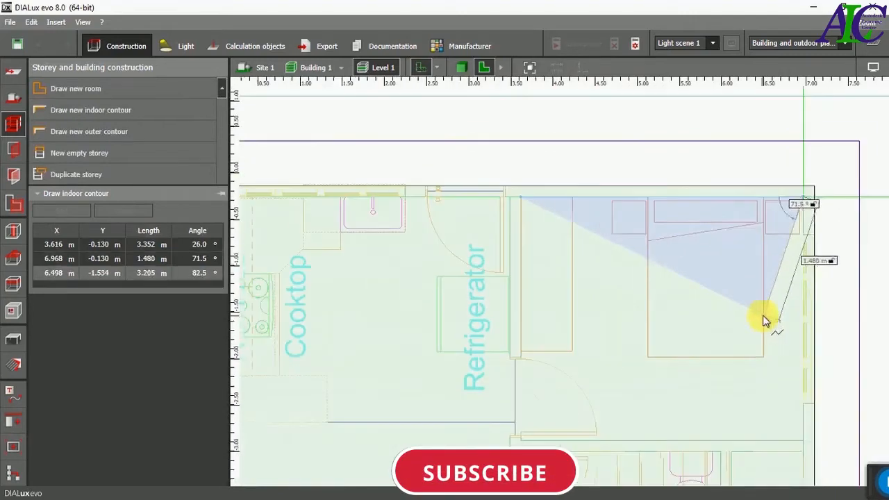
pyautogui.click(800, 443)
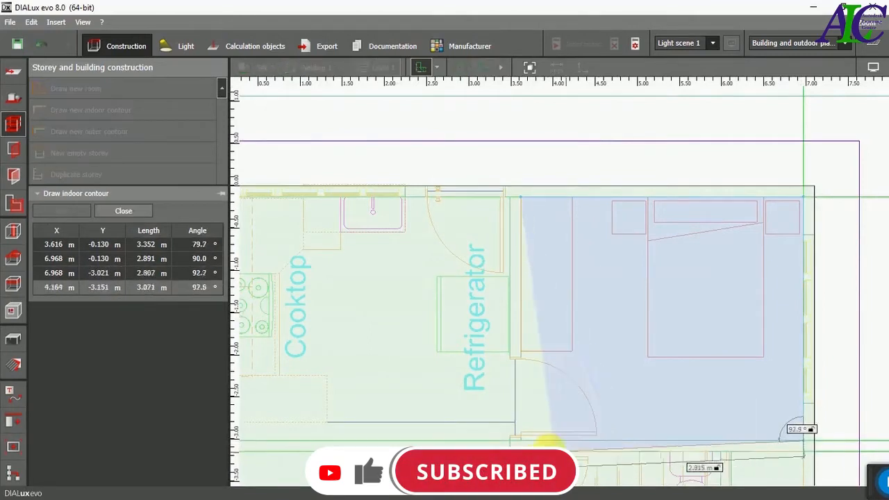
pyautogui.click(522, 441)
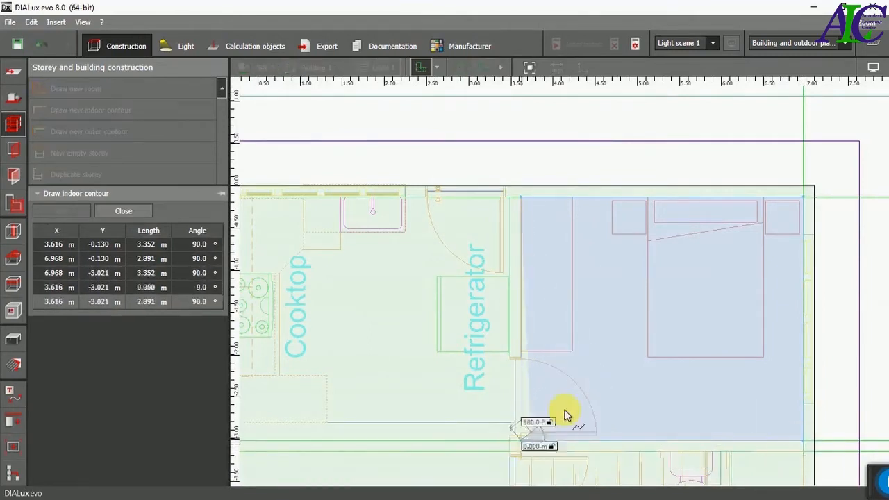
pyautogui.click(595, 350)
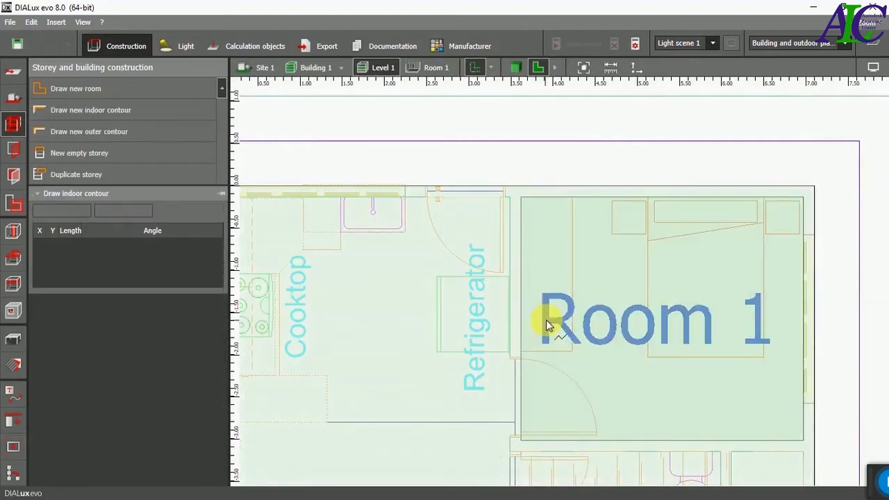
pyautogui.scroll(-2, 528, 242)
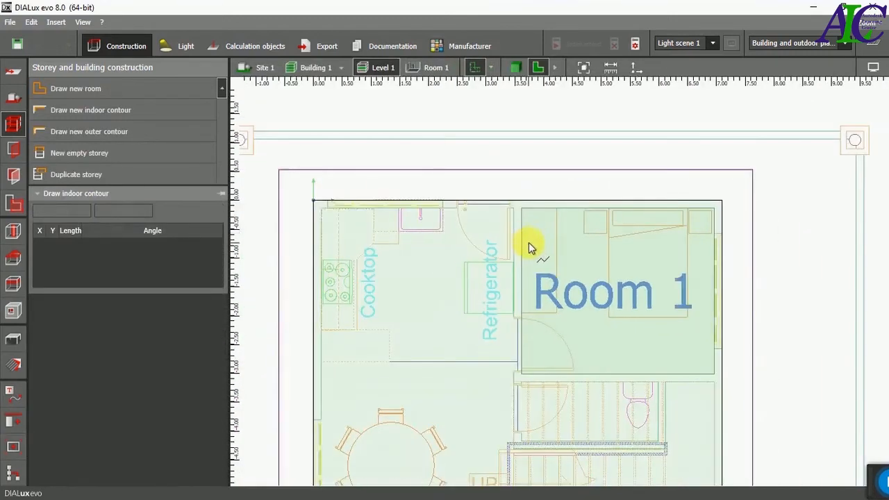
pyautogui.scroll(-2, 547, 231)
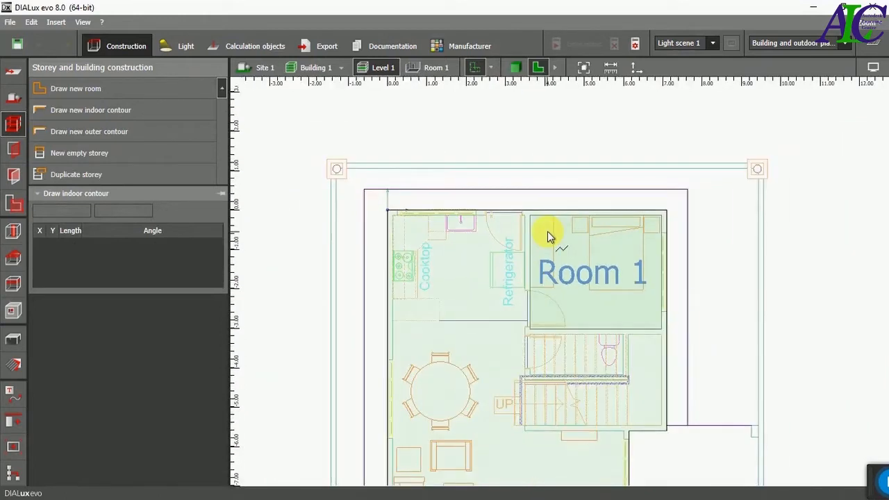
# End the contour drawing and show Level 1 in 3D to examine the new bedroom.
pyautogui.press('Escape')
pyautogui.click(514, 68)
pyautogui.moveTo(521, 244); pyautogui.dragTo(504, 189, button='right')
# On the Level 1 plan, start an indoor contour and trace the kitchen's upper wall, about 3.36 m, and inner side wall, about 3.06 m.
pyautogui.click(538, 67)
pyautogui.click(90, 109)
pyautogui.scroll(8, 353, 167)
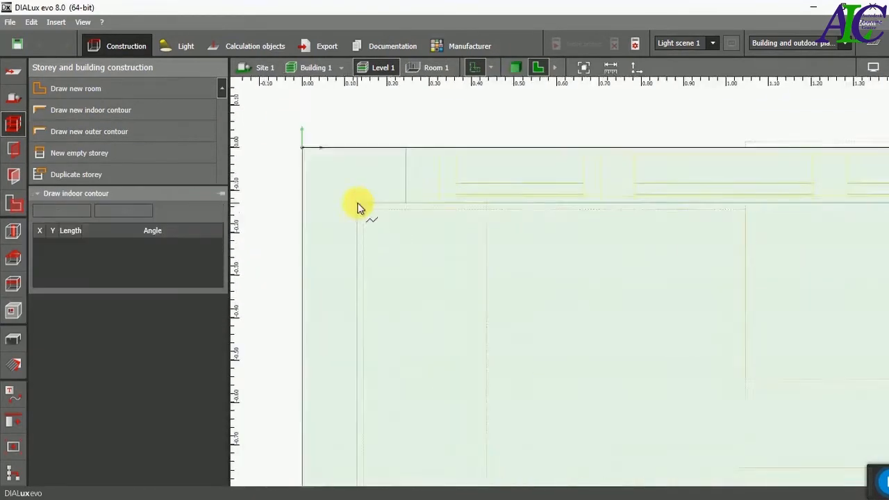
pyautogui.click(357, 207)
pyautogui.scroll(-5, 357, 207)
pyautogui.scroll(4, 649, 215)
pyautogui.click(649, 215)
pyautogui.scroll(-4, 649, 215)
pyautogui.scroll(1, 631, 310)
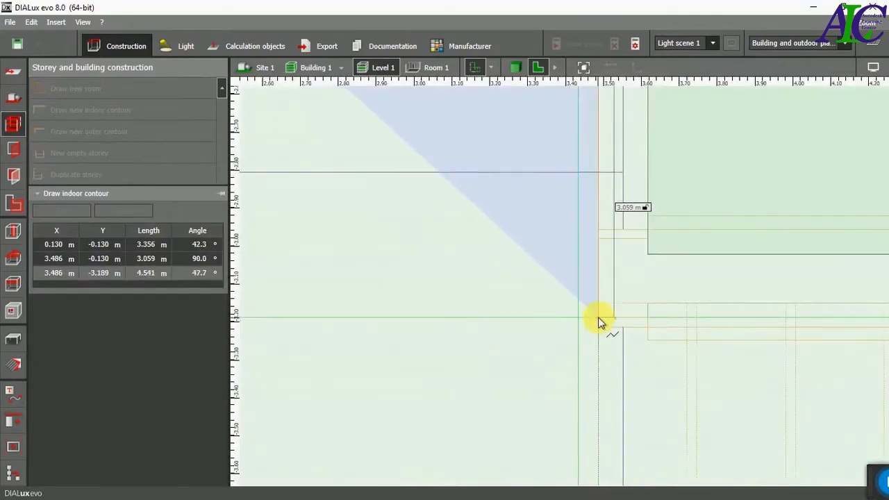
pyautogui.click(598, 317)
# Continue the contour around the toilet and staircase area, tracing walls about 3.35 m, 2.33 m and 3.47 m long.
pyautogui.click(647, 316)
pyautogui.click(648, 302)
pyautogui.scroll(-5, 595, 318)
pyautogui.scroll(3, 839, 328)
pyautogui.click(820, 288)
pyautogui.scroll(-8, 775, 340)
pyautogui.scroll(5, 785, 419)
pyautogui.click(785, 419)
pyautogui.click(404, 418)
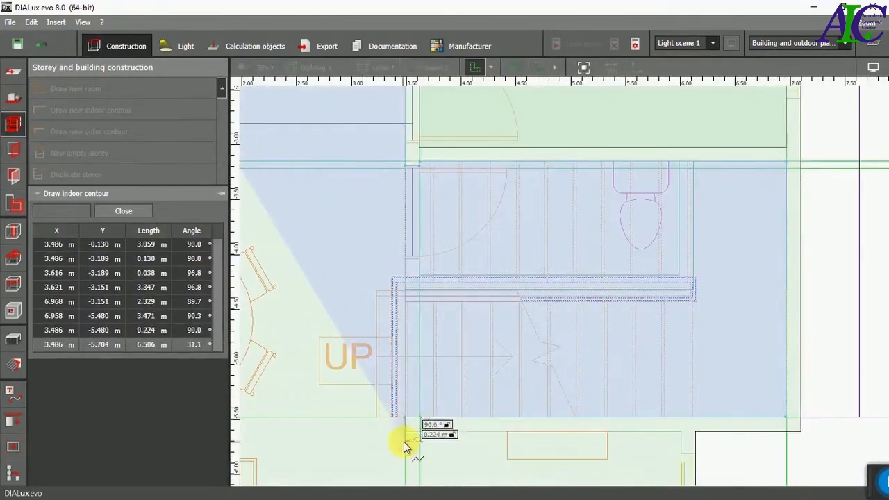
# Trace the remaining inner walls of the Level 1 living area and close the contour to complete the room.
pyautogui.click(404, 434)
pyautogui.scroll(-5, 545, 377)
pyautogui.click(597, 399)
pyautogui.scroll(6, 597, 421)
pyautogui.click(591, 378)
pyautogui.scroll(-3, 521, 375)
pyautogui.click(382, 376)
pyautogui.scroll(4, 380, 464)
pyautogui.click(388, 427)
pyautogui.scroll(-4, 562, 421)
pyautogui.scroll(5, 291, 423)
pyautogui.doubleClick(391, 403)
pyautogui.scroll(-4, 364, 383)
# Leave contour drawing and show Level 1 in 3D to examine its two rooms.
pyautogui.press('Escape')
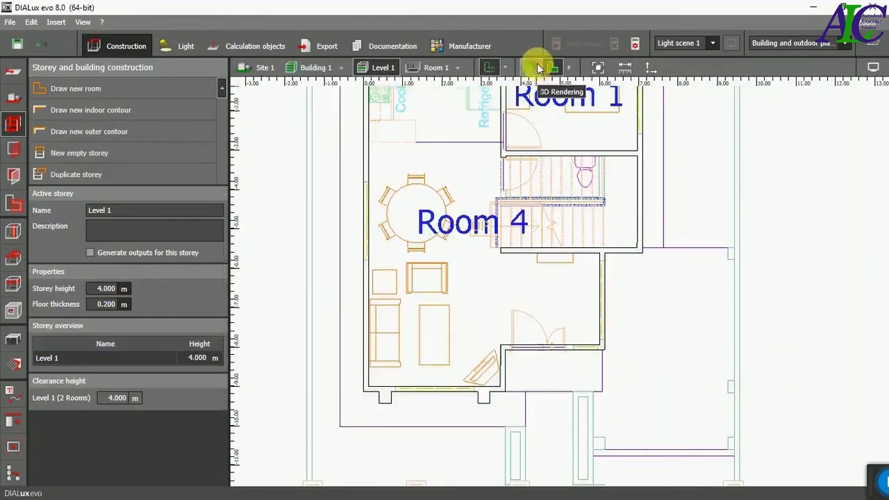
pyautogui.click(530, 67)
pyautogui.moveTo(444, 353); pyautogui.dragTo(572, 318, button='right')
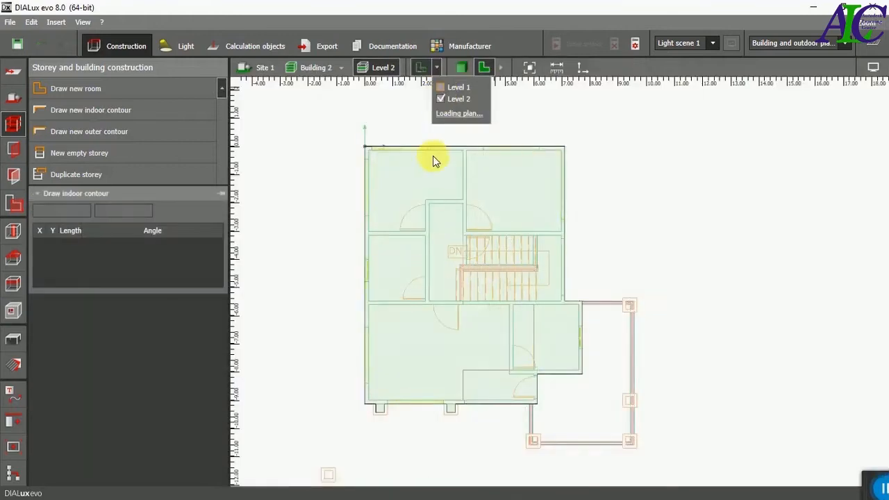
# On Level 2, draw a closed indoor contour for the bedroom above the staircase, about 3.35 by 2.89 m.
pyautogui.scroll(6, 530, 196)
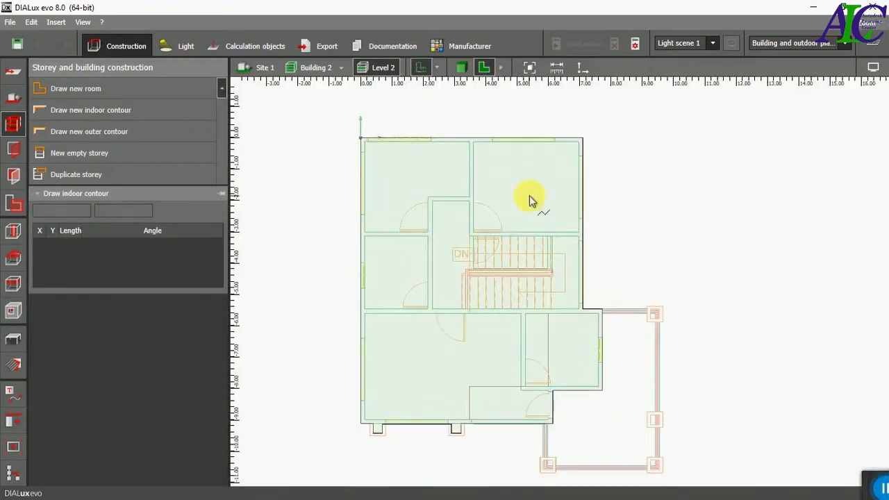
pyautogui.scroll(1, 468, 148)
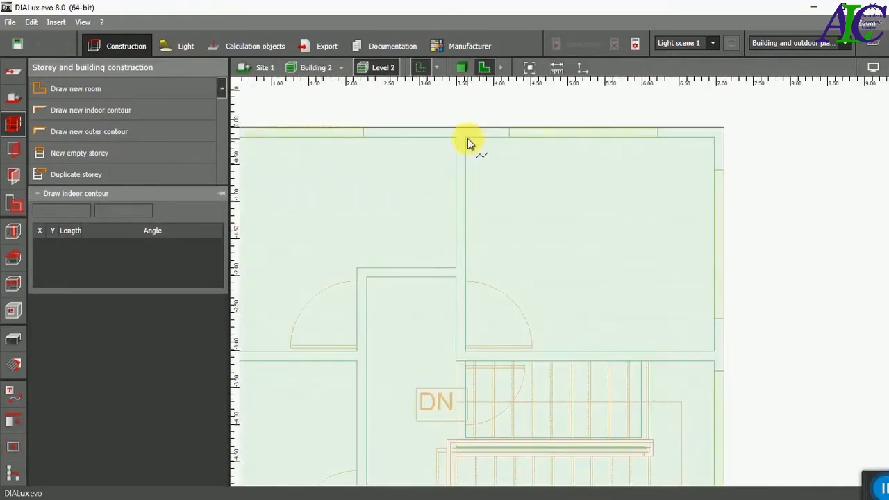
pyautogui.click(466, 139)
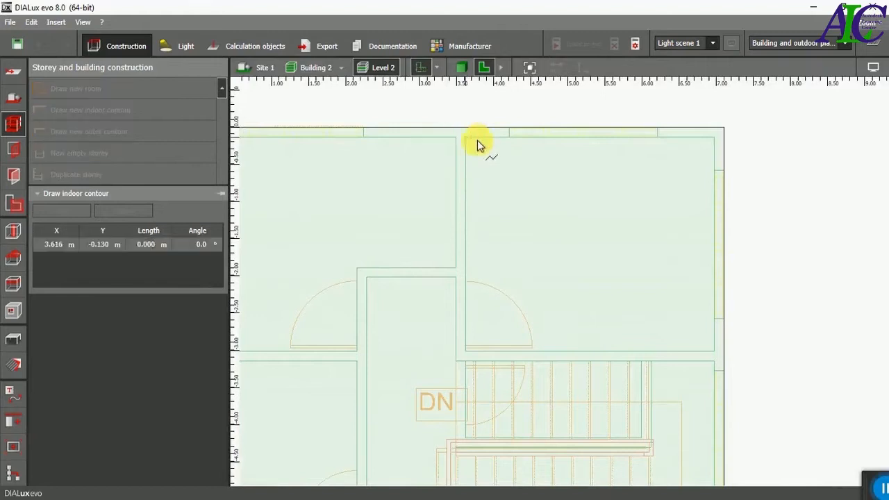
pyautogui.click(713, 137)
pyautogui.click(711, 349)
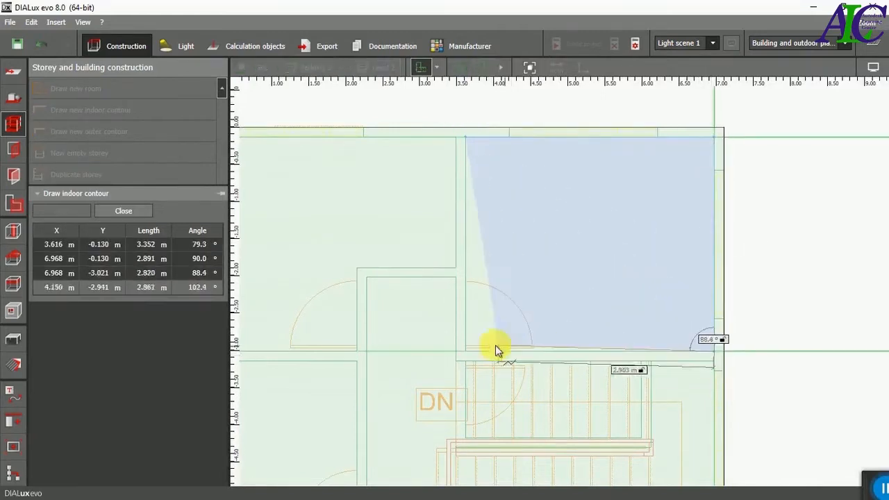
pyautogui.click(466, 351)
pyautogui.rightClick(576, 261)
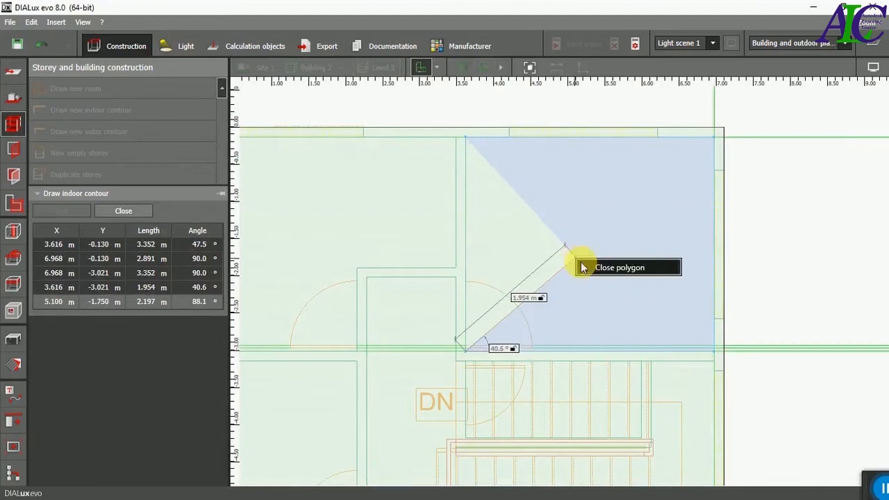
pyautogui.click(618, 267)
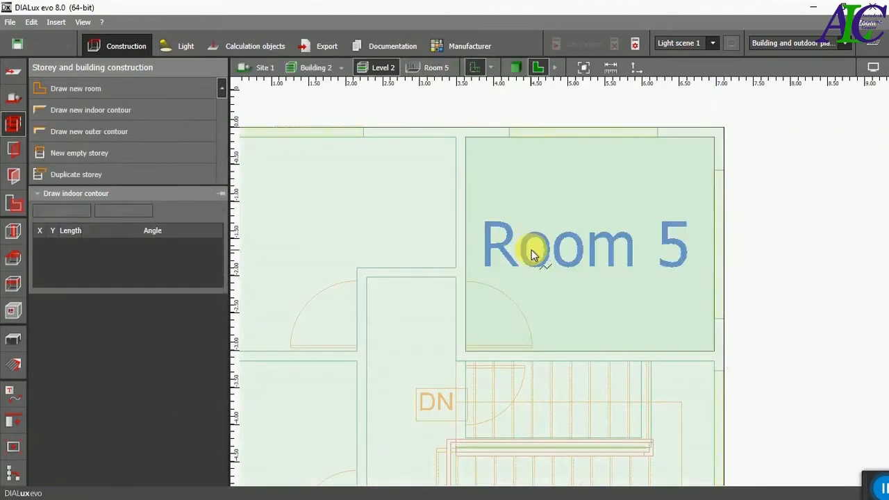
# Draw a closed L-shaped indoor contour for the adjacent Level 2 corner bedroom, about 3.36 m wide, following its inner walls.
pyautogui.scroll(-2, 542, 252)
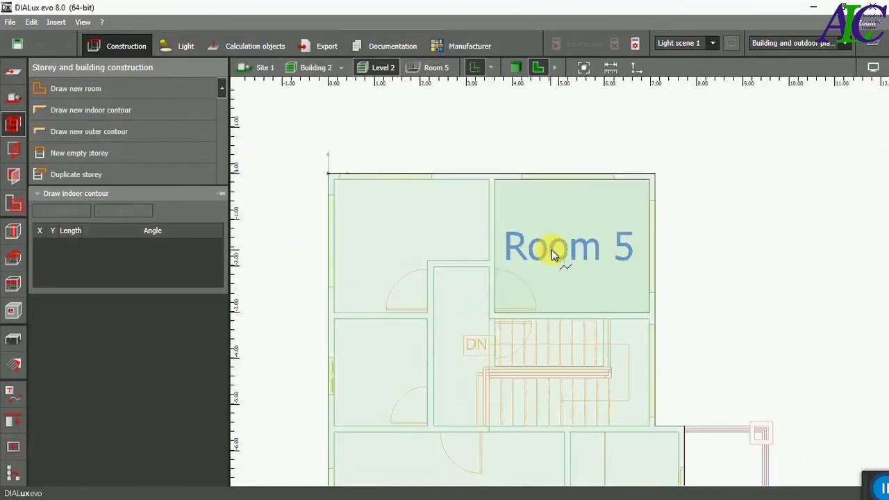
pyautogui.scroll(4, 333, 190)
pyautogui.click(337, 178)
pyautogui.click(738, 178)
pyautogui.click(739, 389)
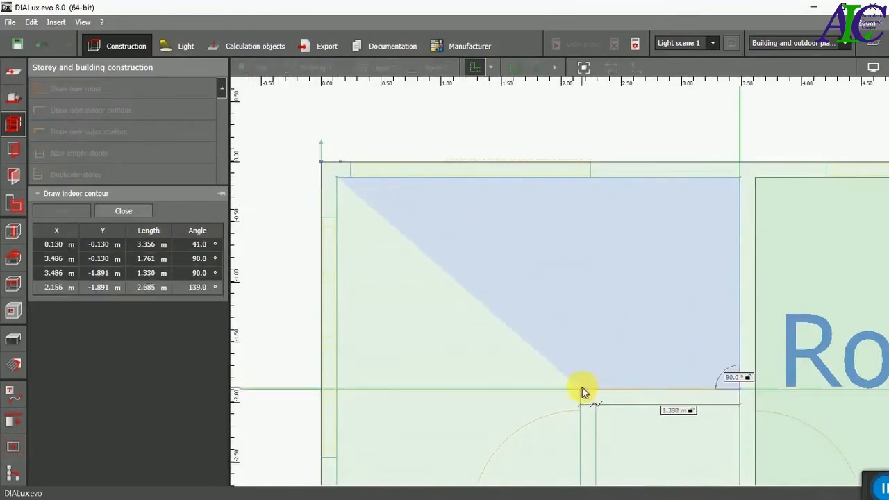
pyautogui.click(580, 388)
pyautogui.scroll(-5, 580, 388)
pyautogui.scroll(5, 581, 452)
pyautogui.click(577, 401)
pyautogui.click(336, 401)
pyautogui.rightClick(395, 219)
pyautogui.click(427, 228)
# Draw a closed indoor contour for the small room below the L-shaped bedroom, about 2.03 m wide.
pyautogui.scroll(-4, 428, 306)
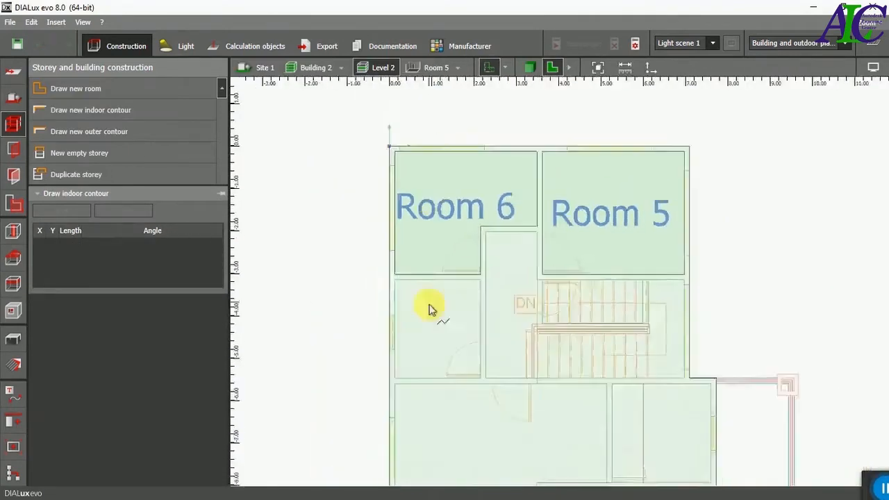
pyautogui.scroll(7, 389, 271)
pyautogui.click(381, 241)
pyautogui.scroll(-5, 408, 290)
pyautogui.click(728, 268)
pyautogui.scroll(3, 682, 396)
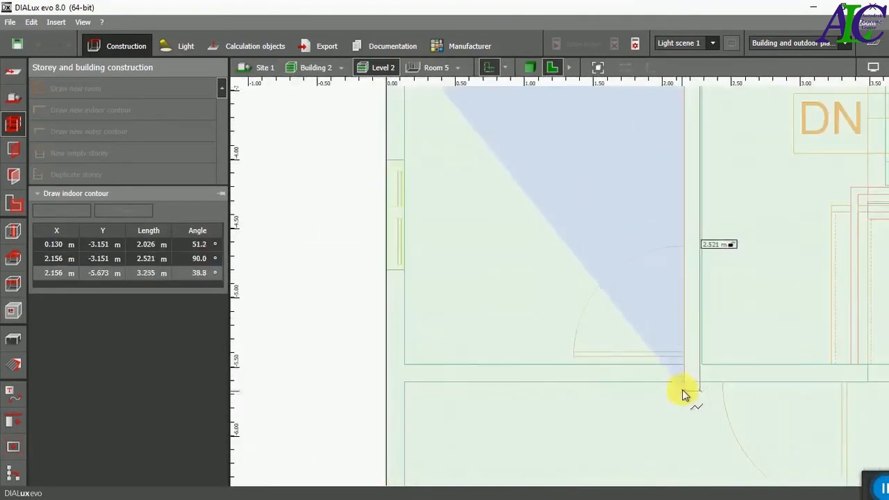
pyautogui.click(683, 365)
pyautogui.click(405, 363)
pyautogui.rightClick(412, 269)
pyautogui.click(442, 278)
# Draw a closed indoor contour for the large lower bedroom on Level 2, with walls about 5.00, 2.47, 0.87, 0.93 and 5.87 m.
pyautogui.scroll(-4, 458, 291)
pyautogui.scroll(6, 468, 279)
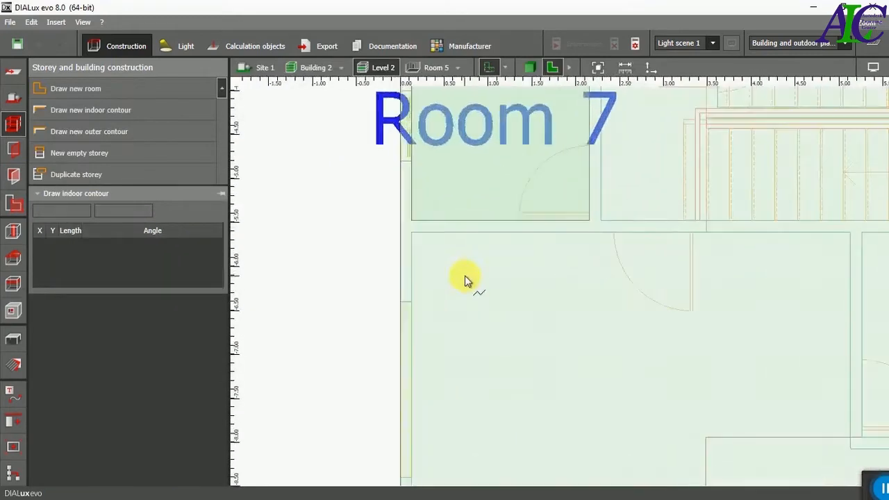
pyautogui.click(415, 232)
pyautogui.scroll(-3, 417, 236)
pyautogui.scroll(2, 643, 287)
pyautogui.click(666, 257)
pyautogui.scroll(-2, 639, 303)
pyautogui.scroll(6, 652, 410)
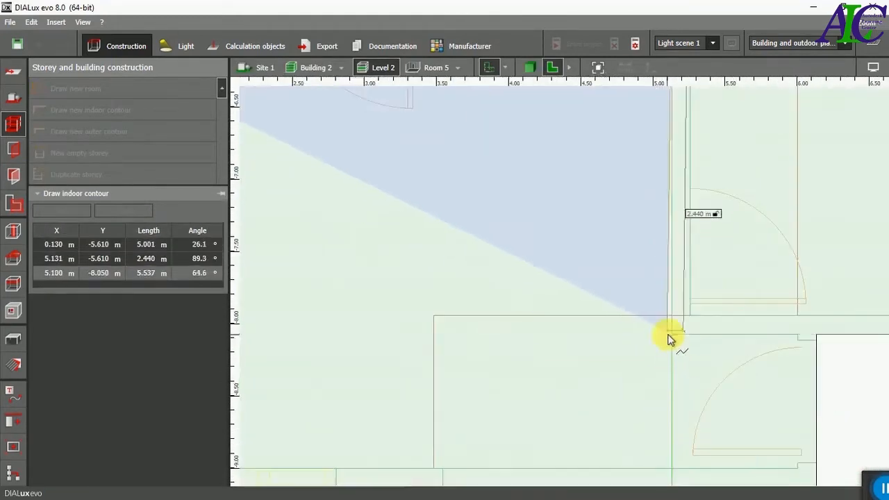
pyautogui.click(671, 337)
pyautogui.scroll(-1, 645, 337)
pyautogui.scroll(4, 790, 344)
pyautogui.click(743, 323)
pyautogui.scroll(-5, 743, 418)
pyautogui.click(741, 456)
pyautogui.click(364, 456)
pyautogui.rightClick(436, 355)
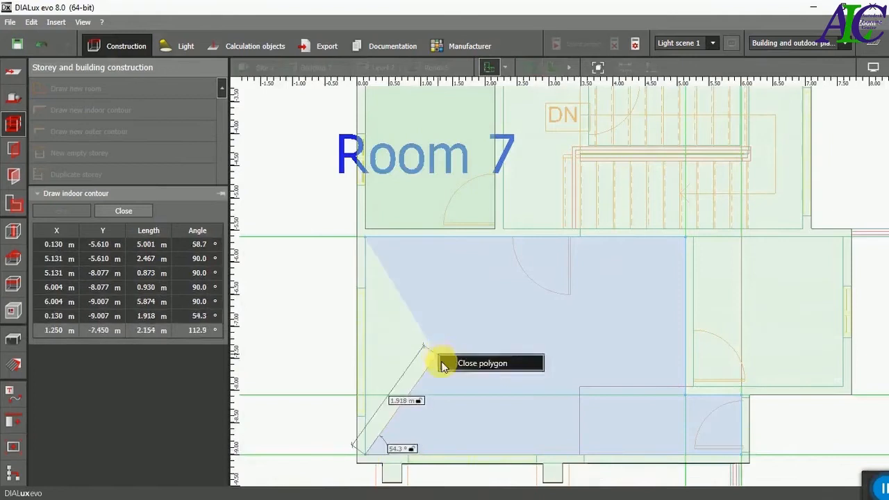
pyautogui.click(463, 363)
# Draw a closed rectangular indoor contour for the small room beside the large lower bedroom, about 2.34 m wide.
pyautogui.scroll(-2, 409, 351)
pyautogui.scroll(3, 637, 321)
pyautogui.scroll(3, 478, 237)
pyautogui.click(477, 237)
pyautogui.scroll(-3, 599, 257)
pyautogui.click(731, 251)
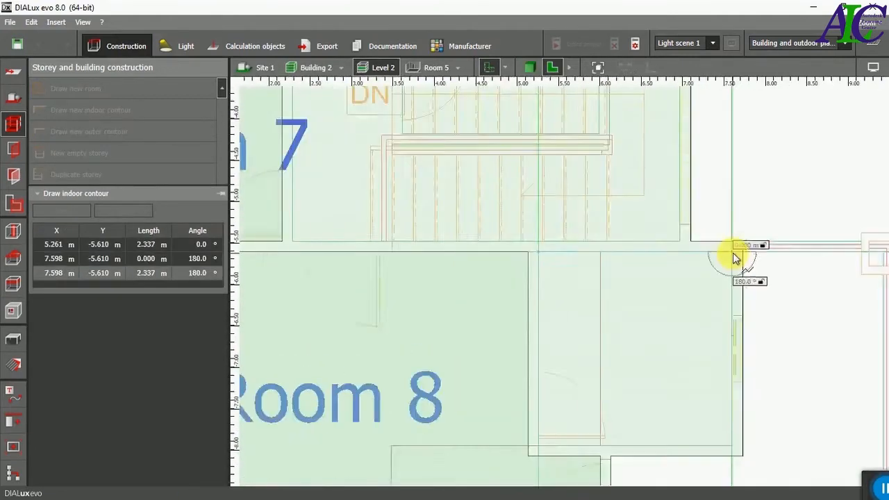
pyautogui.scroll(3, 736, 444)
pyautogui.click(725, 420)
pyautogui.click(362, 419)
pyautogui.rightClick(460, 302)
pyautogui.click(468, 310)
# Draw a closed L-shaped indoor contour around the Level 2 hallway and staircase, with an upper hallway edge about 1.20 m wide.
pyautogui.scroll(-3, 635, 357)
pyautogui.scroll(5, 496, 178)
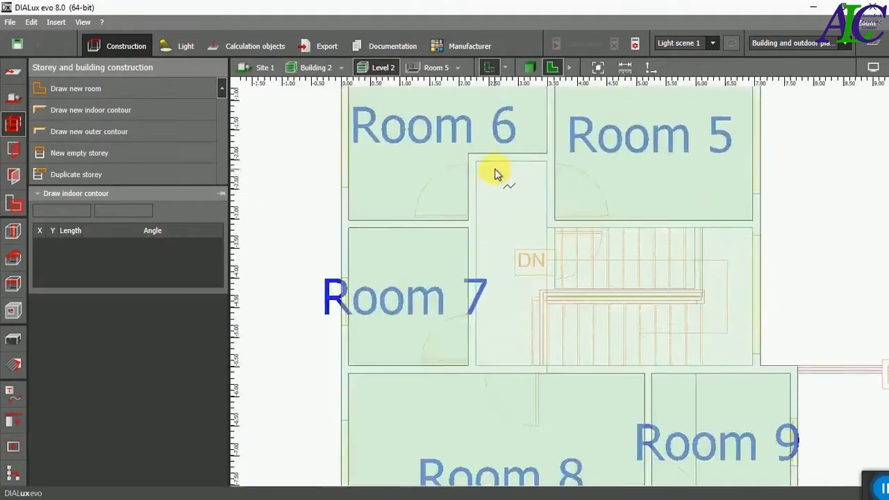
pyautogui.click(455, 131)
pyautogui.click(798, 146)
pyautogui.scroll(-2, 651, 207)
pyautogui.click(719, 333)
pyautogui.scroll(-3, 627, 315)
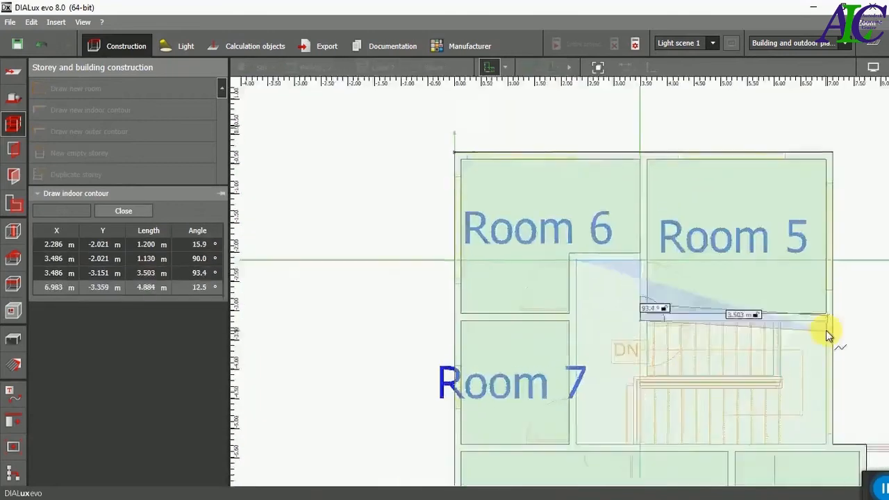
pyautogui.scroll(4, 833, 324)
pyautogui.click(725, 312)
pyautogui.scroll(-4, 724, 312)
pyautogui.click(726, 410)
pyautogui.scroll(4, 501, 417)
pyautogui.click(507, 400)
pyautogui.rightClick(505, 238)
pyautogui.click(514, 246)
# Leave contour drawing and show Level 2 in 3D to examine its rooms.
pyautogui.scroll(-6, 513, 244)
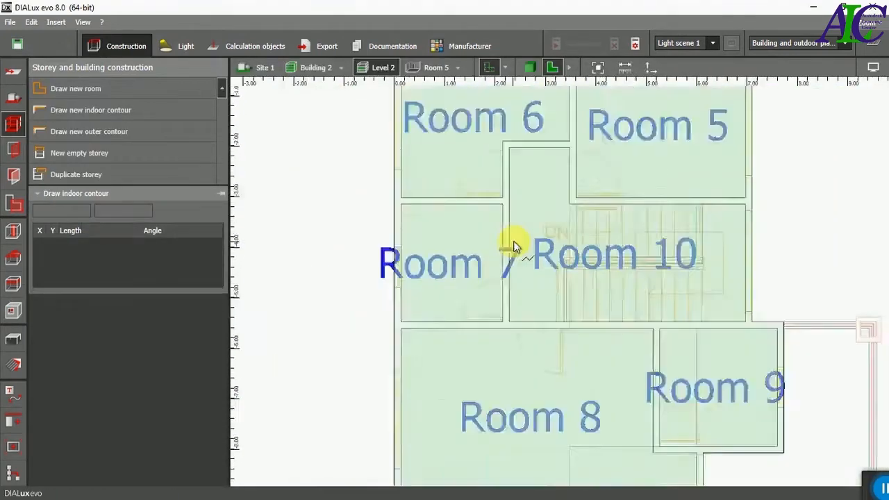
pyautogui.click(387, 256)
pyautogui.press('Escape')
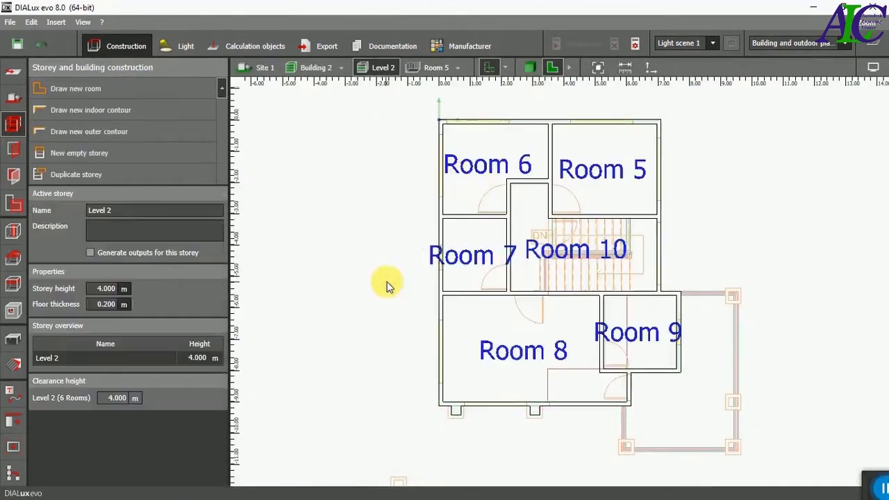
pyautogui.click(530, 68)
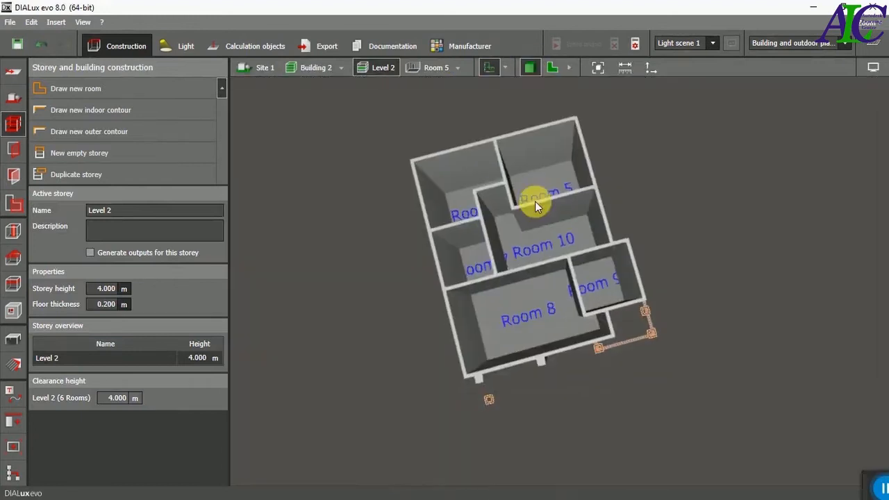
pyautogui.moveTo(543, 325); pyautogui.dragTo(390, 274, button='right')
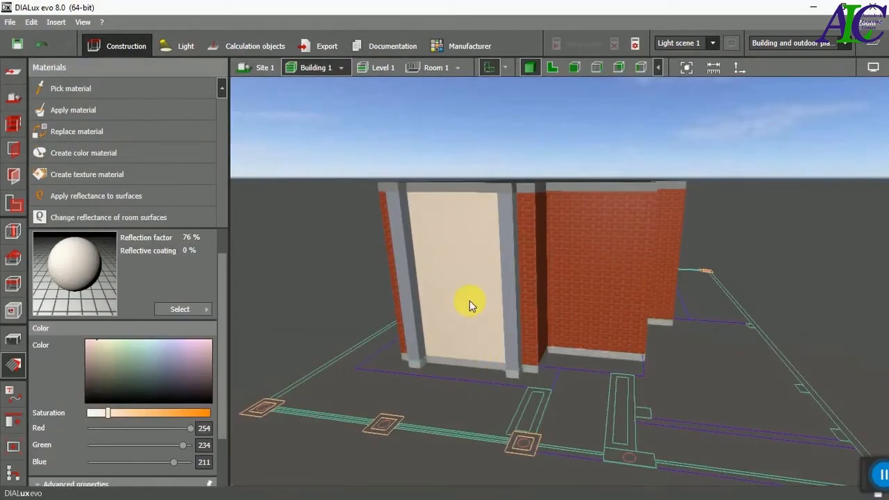
# Use Pick material for Building 1's beige front wall finish and review its color and advanced properties.
pyautogui.click(97, 88)
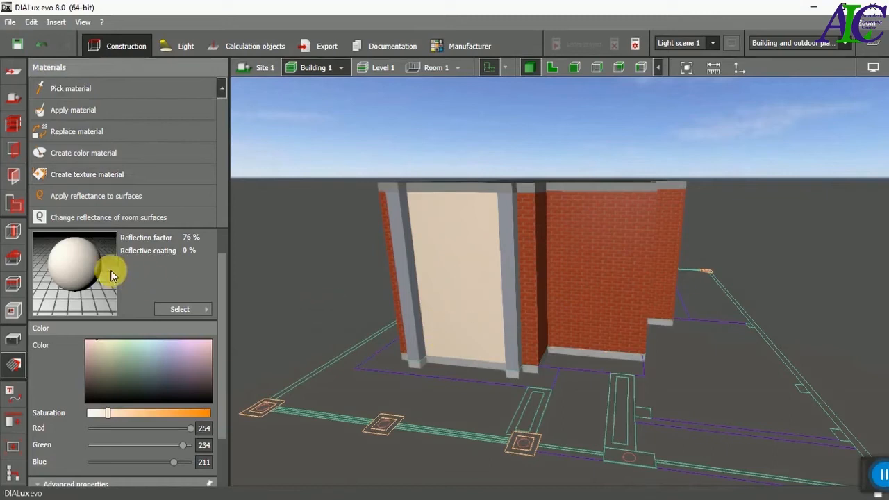
pyautogui.scroll(-2, 264, 294)
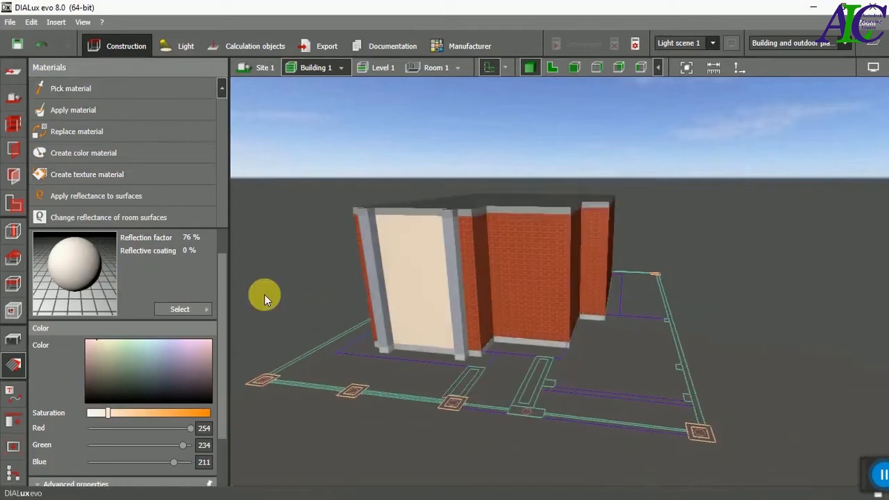
pyautogui.scroll(-1, 384, 271)
pyautogui.scroll(1, 384, 271)
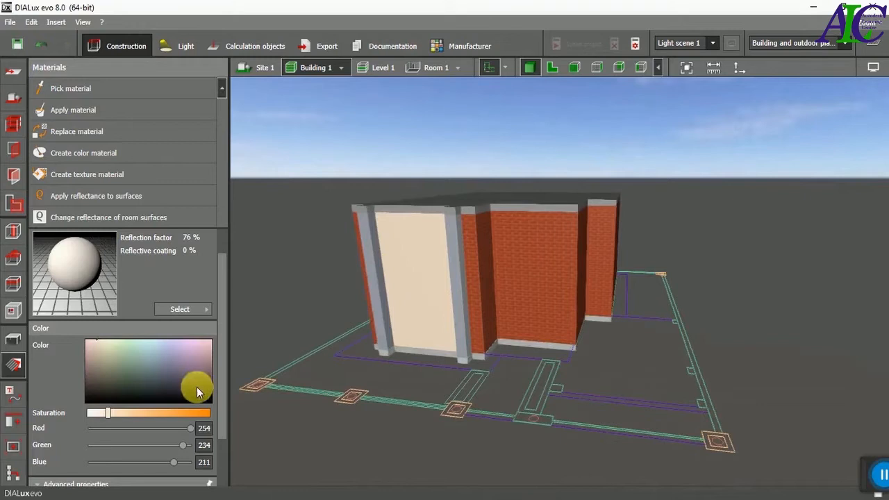
pyautogui.scroll(-2, 197, 436)
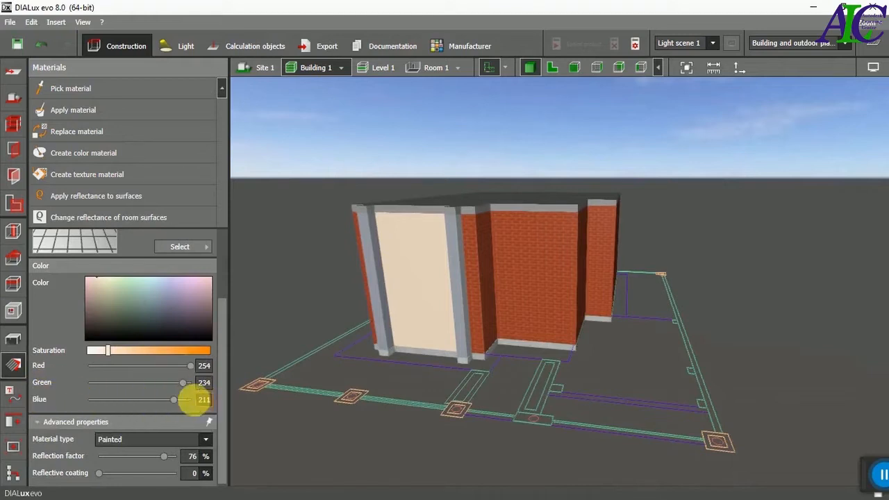
pyautogui.scroll(3, 317, 230)
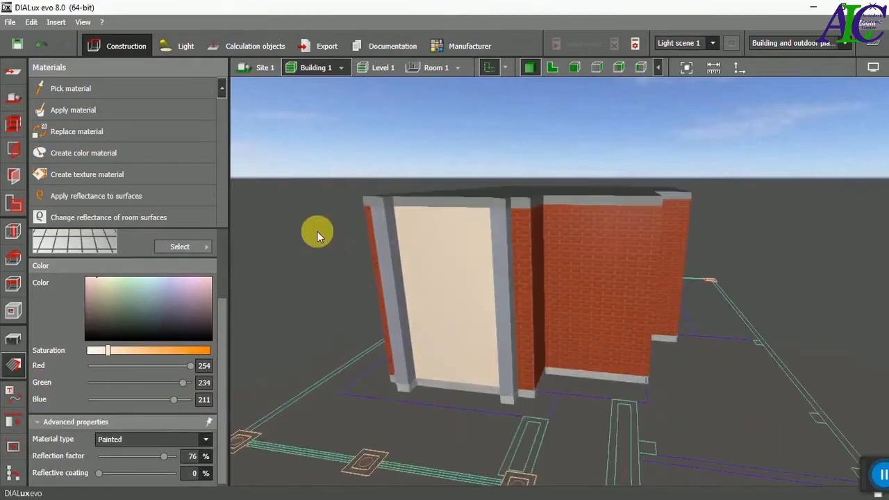
# Apply the beige painted material (RGB 254, 234, 211) to the remaining brick exterior walls of Building 1.
pyautogui.click(78, 113)
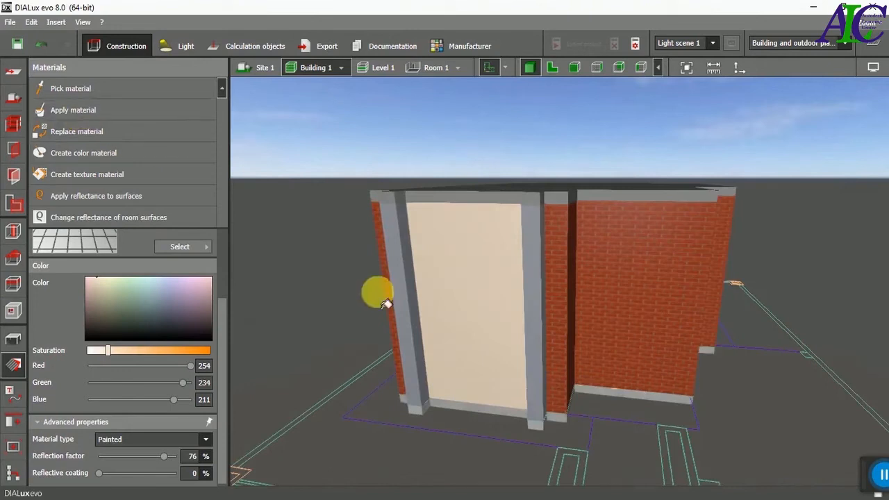
pyautogui.keyDown('ctrl'); pyautogui.click(567, 329); pyautogui.keyUp('ctrl')
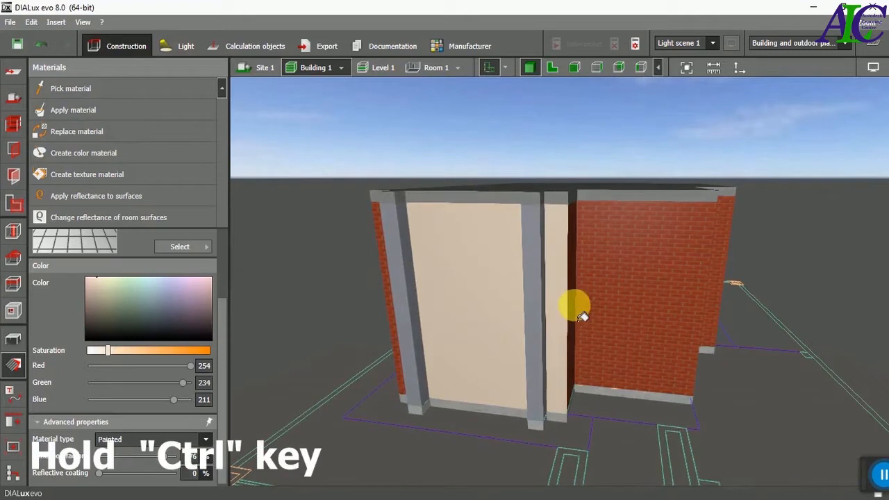
pyautogui.keyDown('ctrl'); pyautogui.click(580, 314); pyautogui.keyUp('ctrl')
pyautogui.keyDown('ctrl'); pyautogui.click(607, 304); pyautogui.keyUp('ctrl')
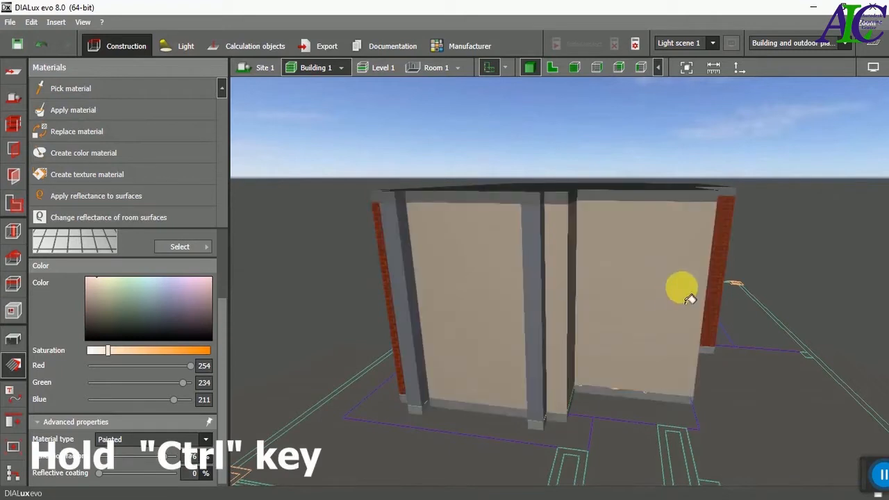
pyautogui.keyDown('ctrl'); pyautogui.click(727, 278); pyautogui.keyUp('ctrl')
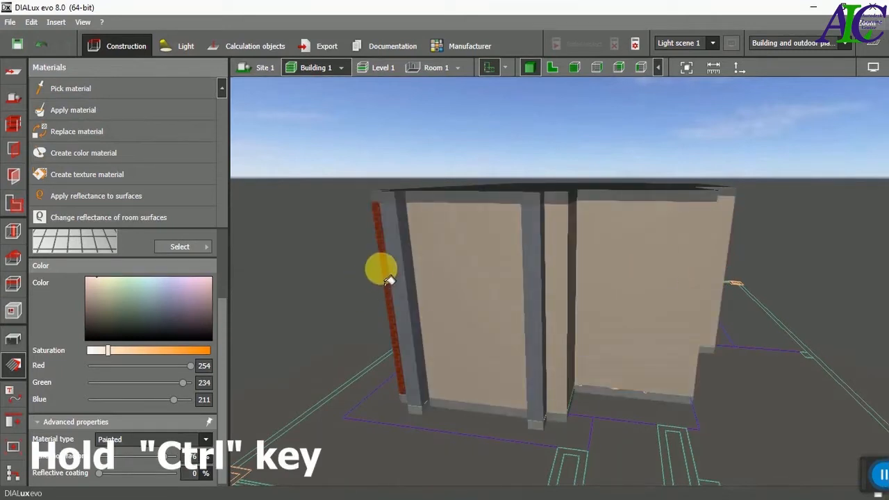
pyautogui.moveTo(330, 290); pyautogui.dragTo(633, 295, button='right')
pyautogui.scroll(-2, 497, 284)
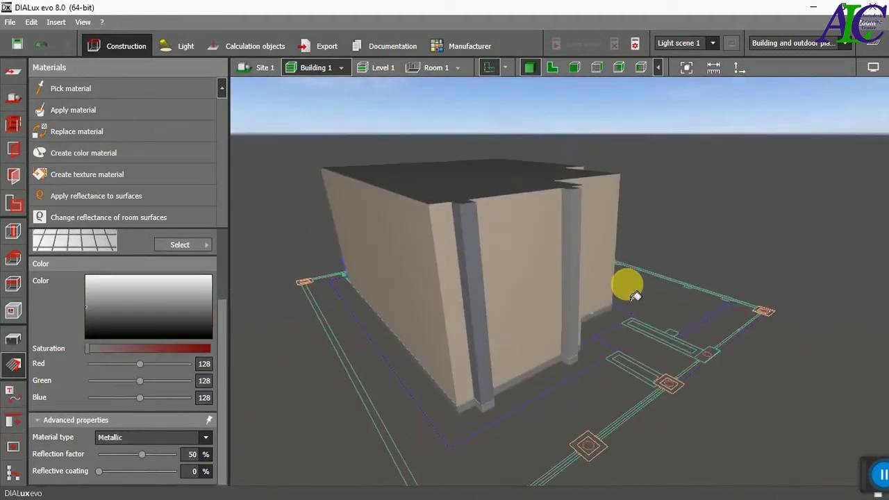
# Apply the grey metallic material (RGB 128, 128, 128) to the top faces of Building 1's front corner column.
pyautogui.scroll(5, 572, 372)
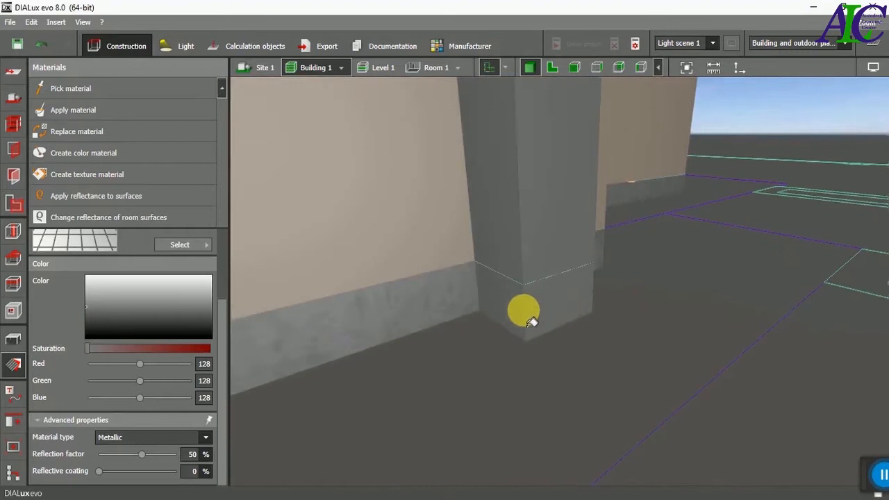
pyautogui.scroll(-3, 563, 296)
pyautogui.scroll(3, 326, 385)
pyautogui.click(416, 216)
pyautogui.scroll(-3, 514, 370)
pyautogui.scroll(3, 520, 228)
pyautogui.click(520, 229)
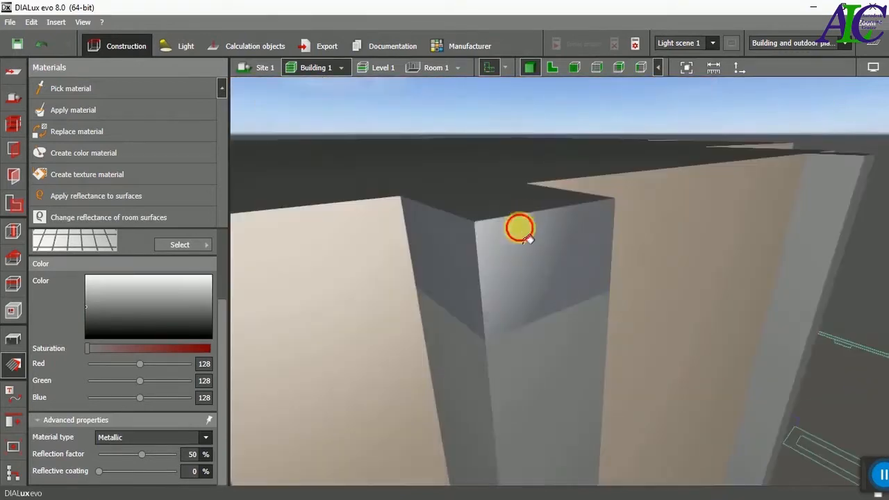
# Apply the grey metallic material to the top of Building 1's other front column, beside the stepped wall.
pyautogui.scroll(-4, 665, 182)
pyautogui.moveTo(692, 202); pyautogui.dragTo(484, 102, button='right')
pyautogui.scroll(3, 506, 207)
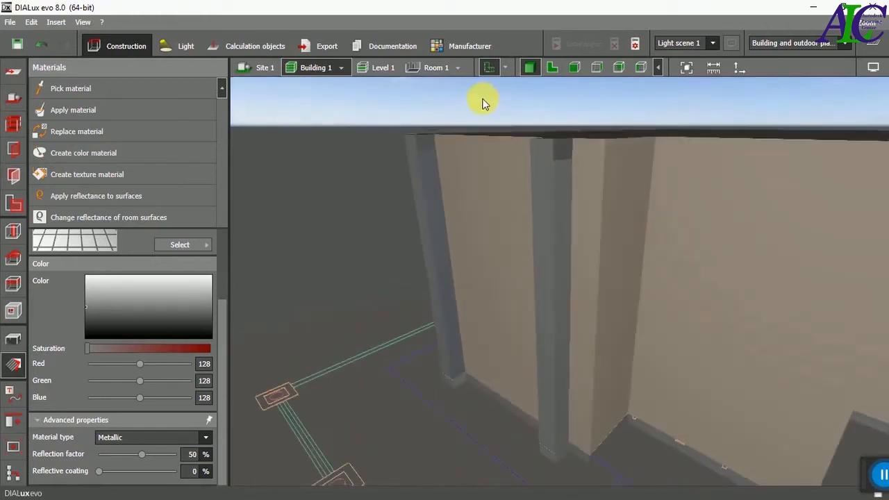
pyautogui.click(102, 110)
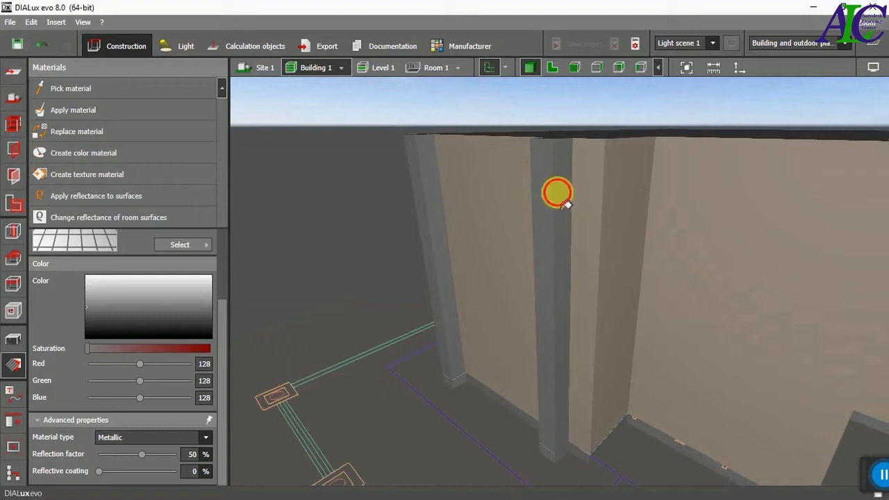
pyautogui.scroll(-2, 496, 346)
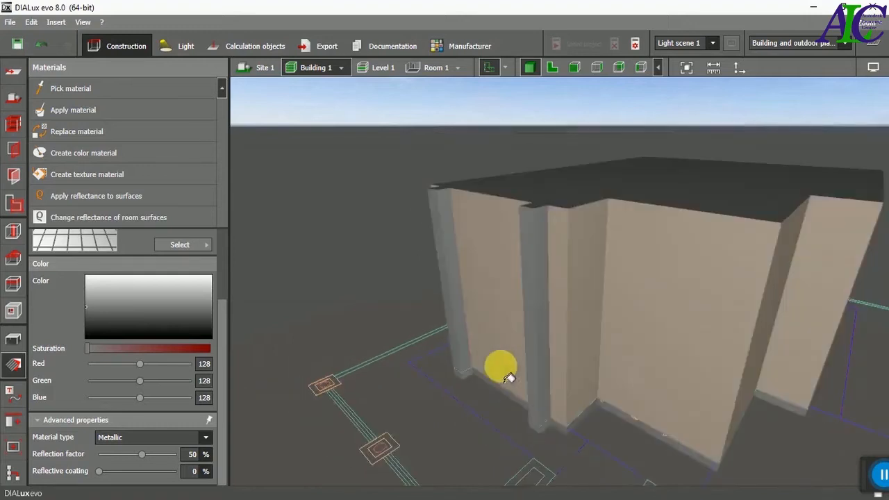
pyautogui.scroll(3, 554, 439)
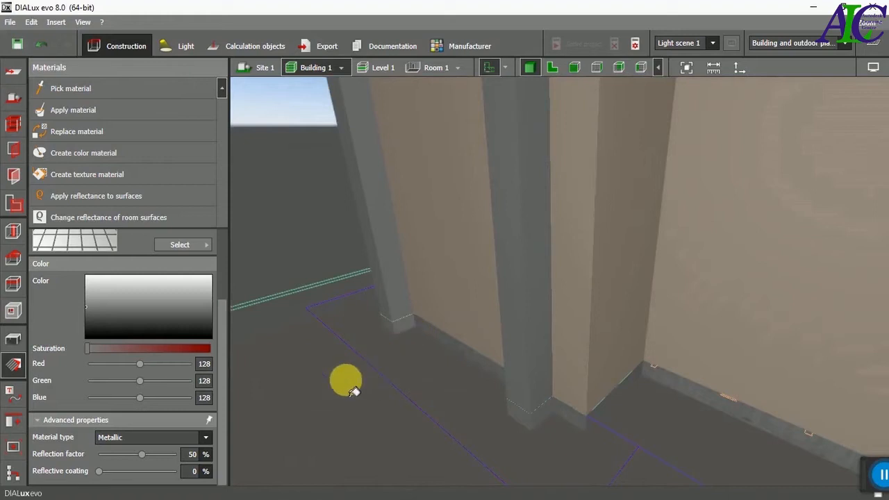
pyautogui.scroll(-2, 395, 379)
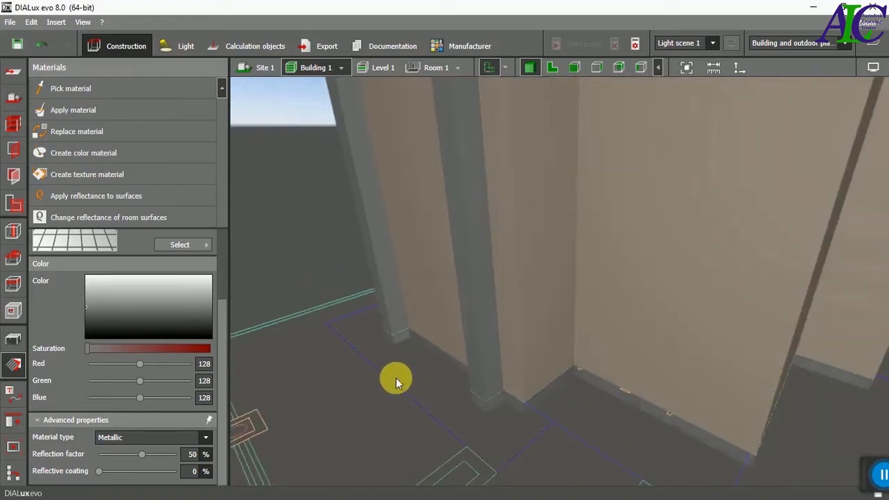
# Switch to Building 2 and examine its columns and exterior wall finishes from the front and the side.
pyautogui.scroll(-5, 396, 378)
pyautogui.moveTo(390, 390); pyautogui.dragTo(396, 340, button='right')
pyautogui.scroll(-3, 445, 369)
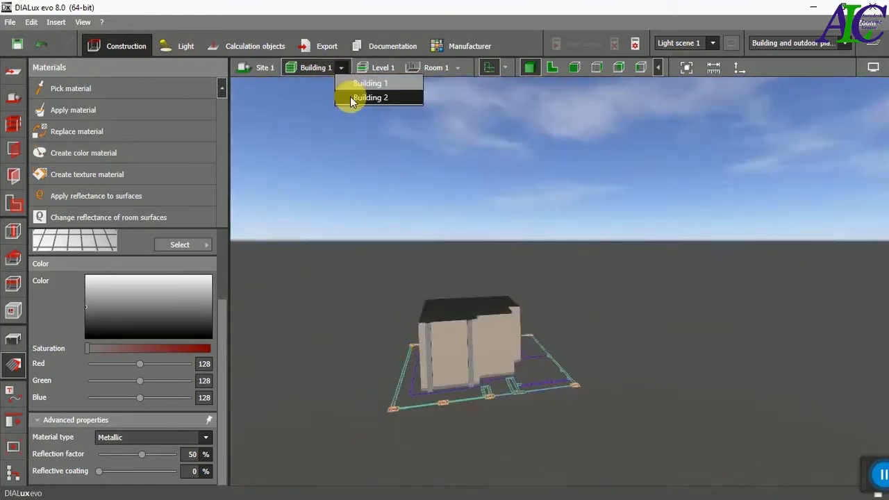
pyautogui.click(367, 97)
pyautogui.moveTo(347, 251); pyautogui.dragTo(648, 334, button='right')
pyautogui.scroll(5, 323, 258)
pyautogui.scroll(2, 326, 258)
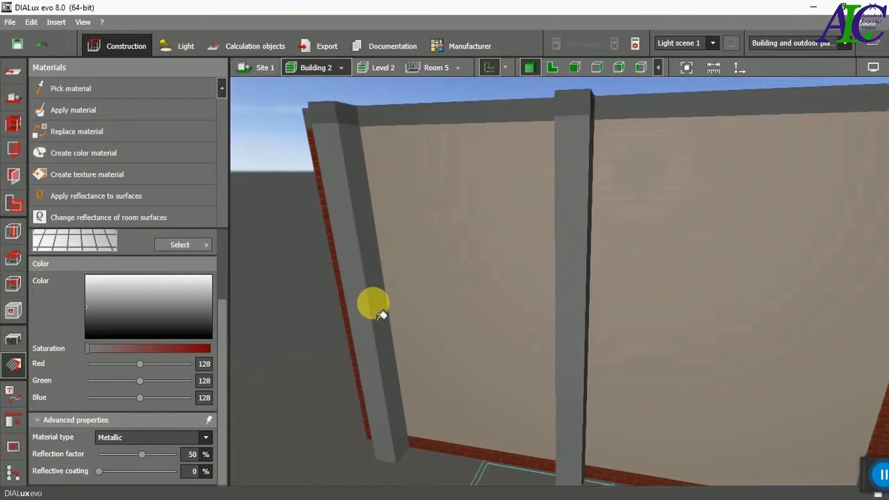
pyautogui.scroll(-5, 407, 294)
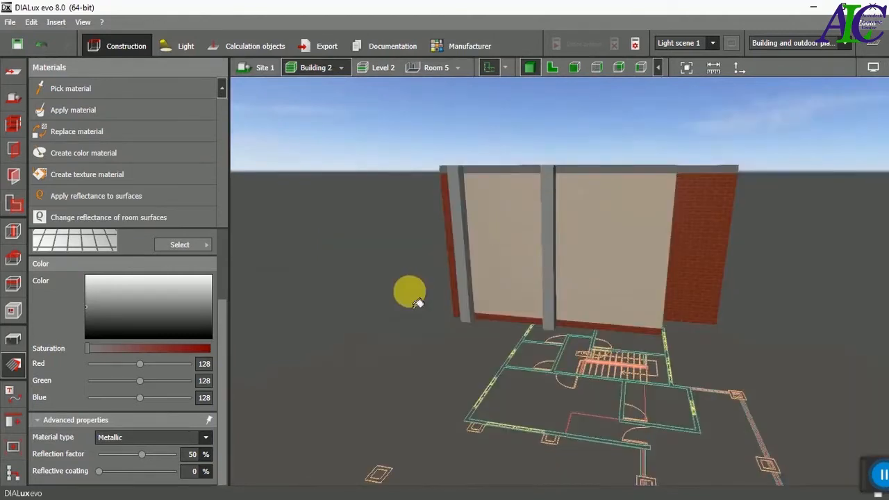
pyautogui.scroll(5, 332, 235)
pyautogui.scroll(-5, 460, 266)
pyautogui.moveTo(391, 327); pyautogui.dragTo(487, 274, button='right')
pyautogui.scroll(4, 487, 273)
pyautogui.scroll(-5, 490, 274)
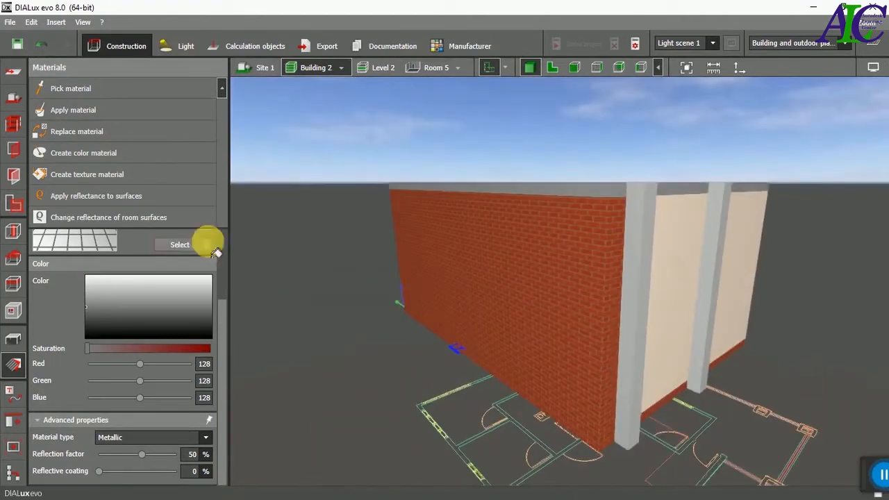
# Pick the beige painted material (RGB 254, 234, 211) from Building 2's front wall and apply it to the surrounding brick and grey edge surfaces.
pyautogui.moveTo(801, 337); pyautogui.dragTo(498, 258, button='right')
pyautogui.click(497, 258)
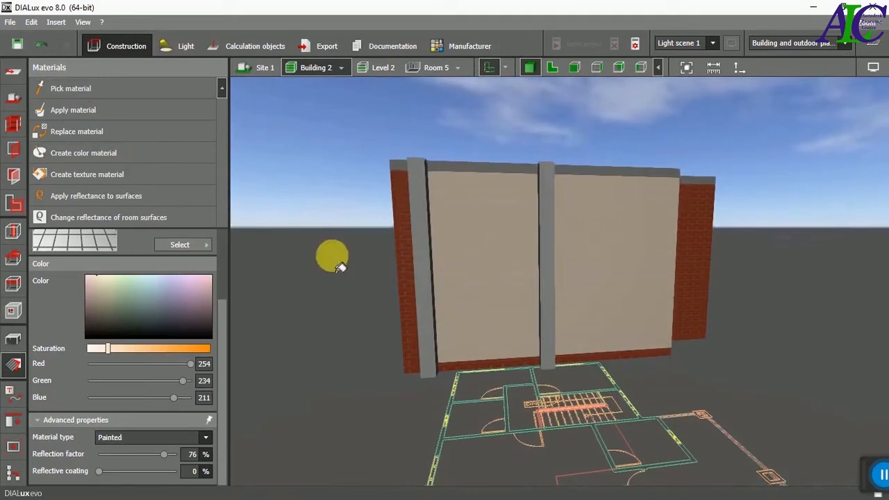
pyautogui.click(410, 364)
pyautogui.click(488, 363)
pyautogui.click(590, 357)
pyautogui.click(689, 333)
pyautogui.click(704, 182)
pyautogui.click(617, 171)
pyautogui.click(482, 167)
pyautogui.click(397, 165)
# Apply the beige painted material to the remaining brick exterior walls and the roof of Building 2.
pyautogui.moveTo(772, 287); pyautogui.dragTo(454, 200, button='right')
pyautogui.click(470, 186)
pyautogui.click(539, 351)
pyautogui.click(454, 201)
pyautogui.click(571, 255)
pyautogui.moveTo(826, 254); pyautogui.dragTo(653, 251, button='right')
pyautogui.click(104, 115)
pyautogui.click(517, 267)
pyautogui.scroll(-3, 335, 343)
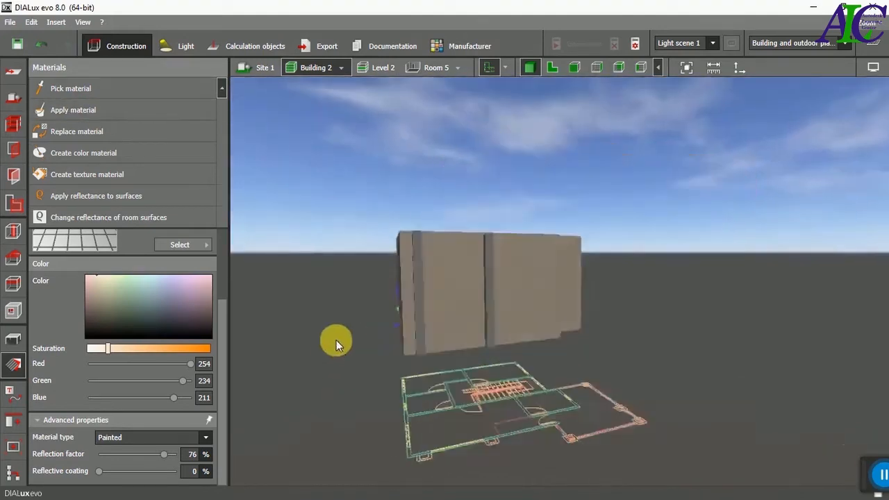
# Return to Building 1 and show the Level 1 storey with its room interiors exposed.
pyautogui.moveTo(336, 343); pyautogui.dragTo(656, 308, button='right')
pyautogui.moveTo(456, 321); pyautogui.dragTo(347, 355, button='right')
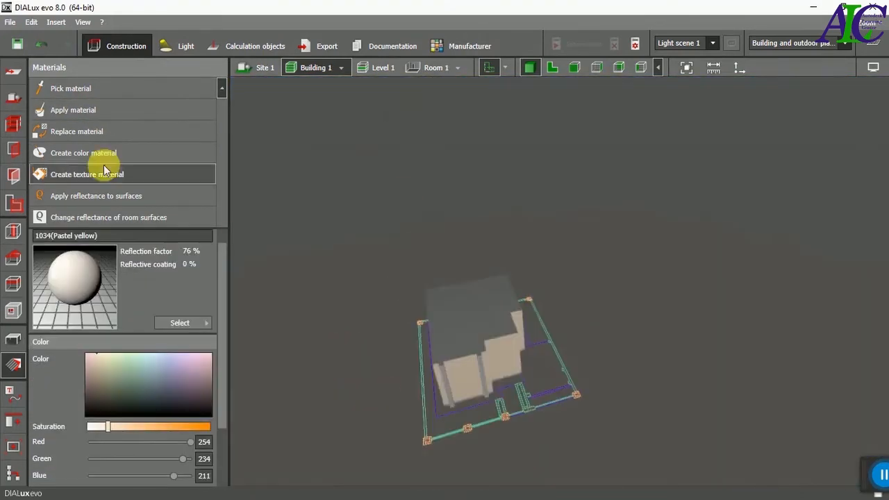
pyautogui.click(13, 124)
pyautogui.moveTo(393, 319); pyautogui.dragTo(365, 285, button='right')
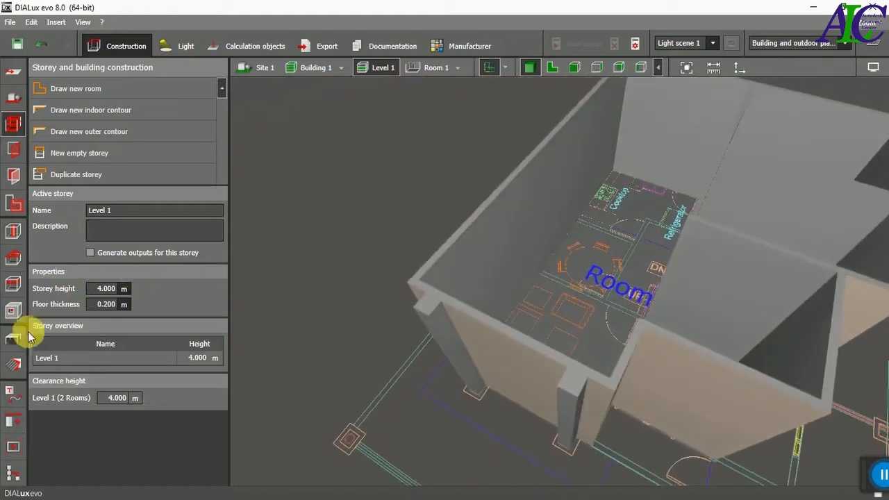
# Choose 9003 (Signal white) from the 9xxx Black/White group of the DIALux evo color catalog as the active material.
pyautogui.click(15, 362)
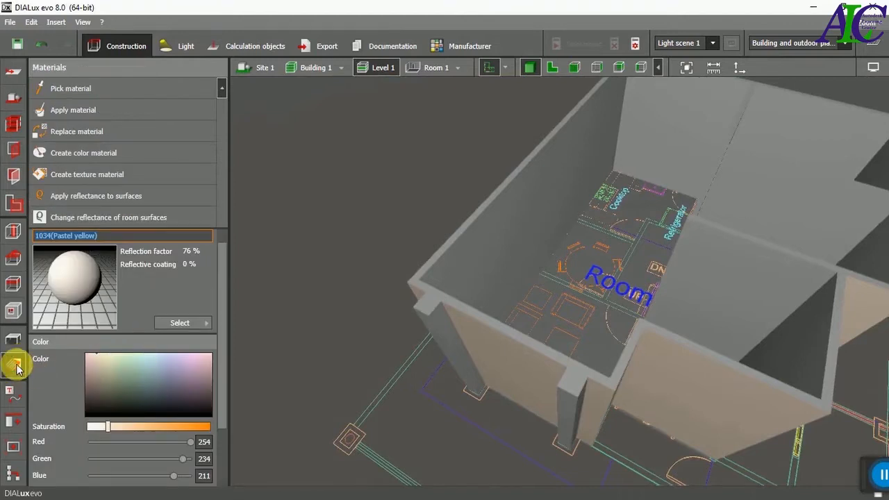
pyautogui.click(207, 322)
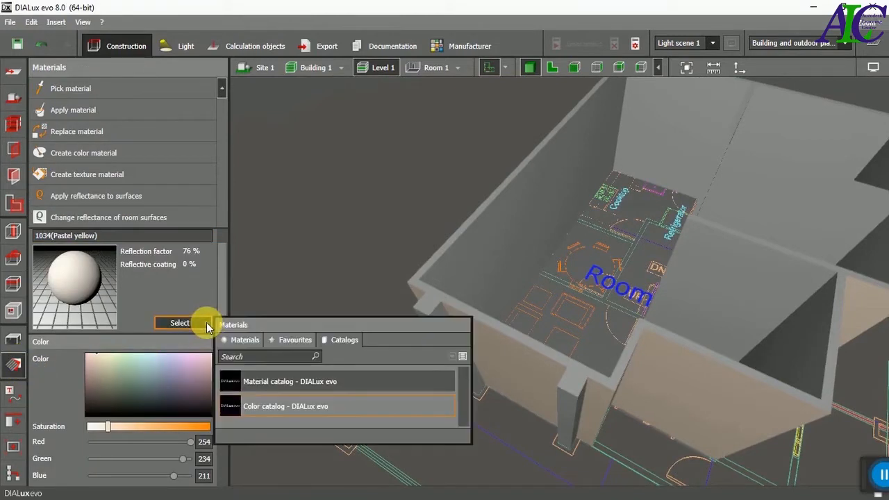
pyautogui.moveTo(306, 407); pyautogui.dragTo(311, 414)
pyautogui.doubleClick(311, 407)
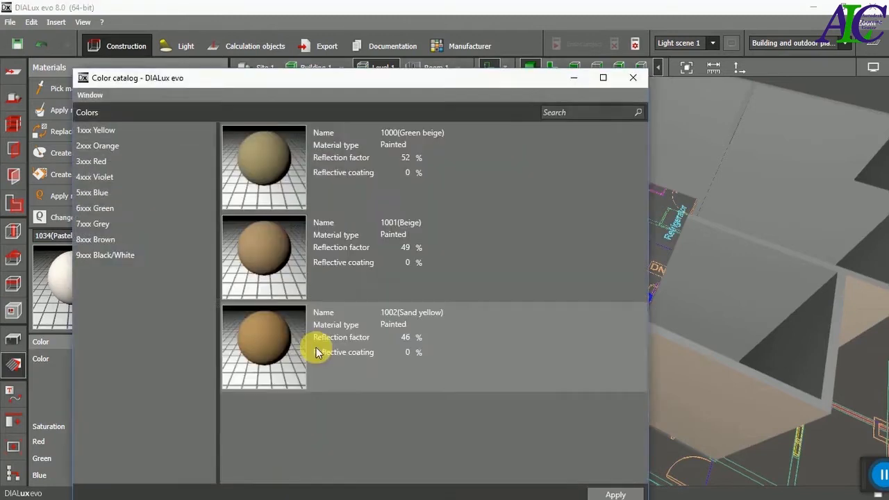
pyautogui.click(137, 254)
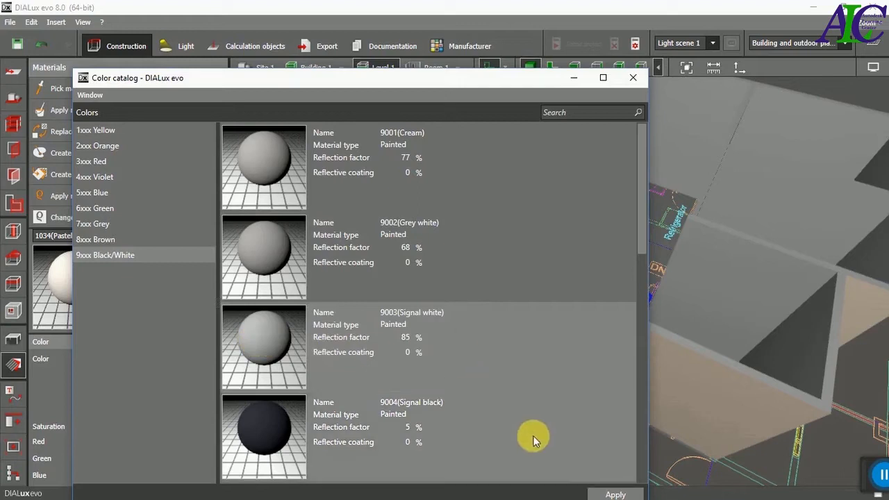
pyautogui.click(613, 493)
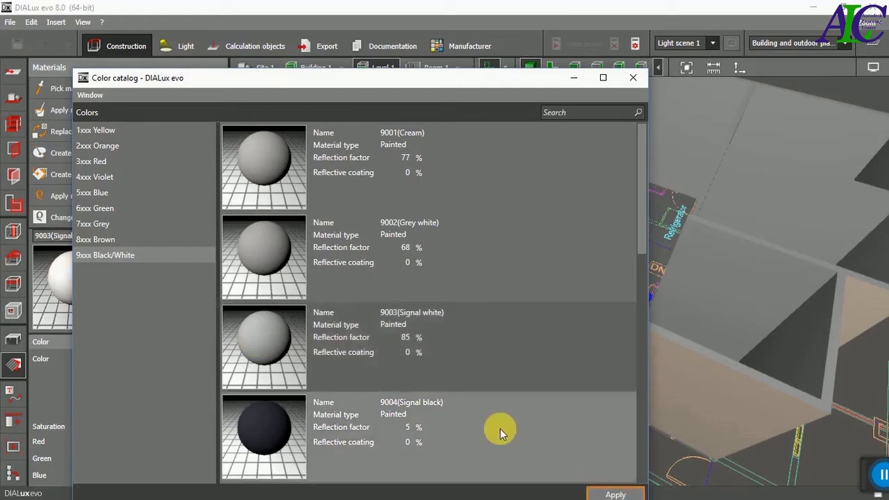
pyautogui.click(634, 78)
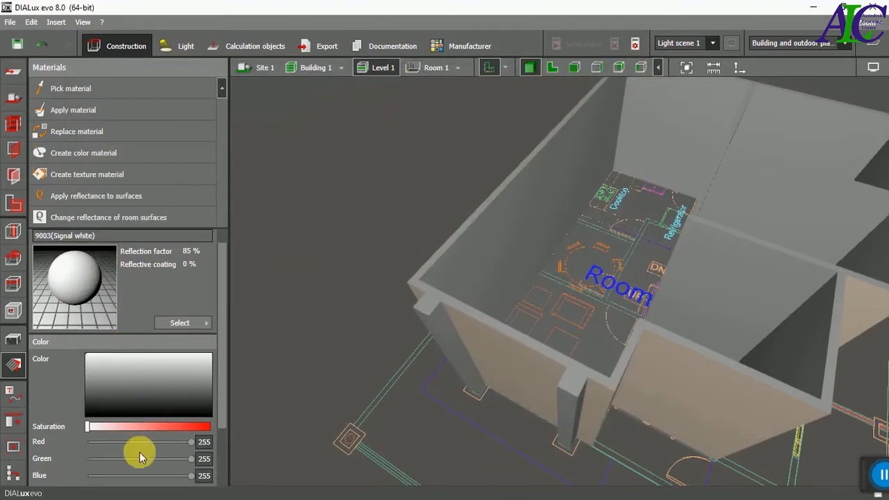
pyautogui.scroll(-2, 164, 422)
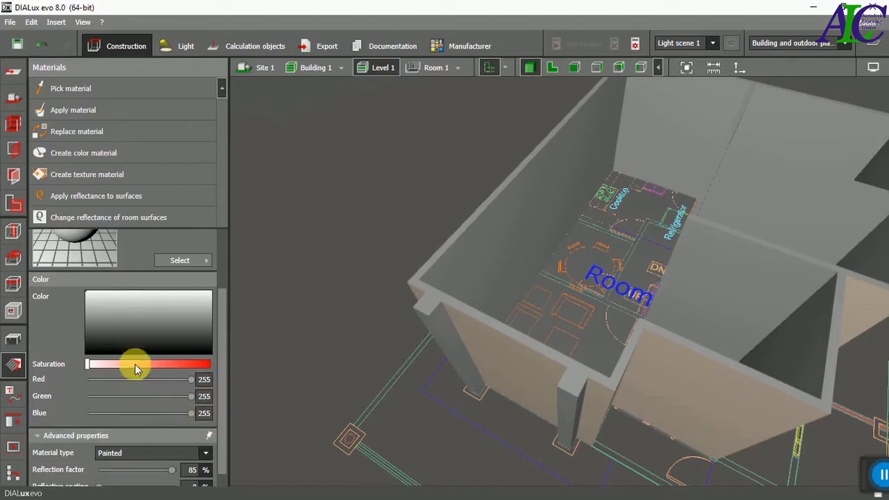
# Apply the Signal white material to Level 1's rear wall beside the cooktop and the parallel walls of the adjoining rooms.
pyautogui.click(73, 110)
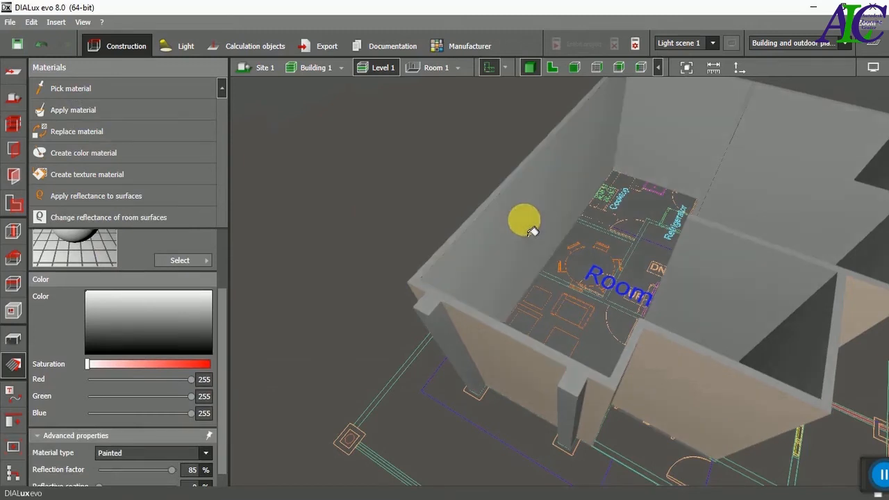
pyautogui.click(644, 124)
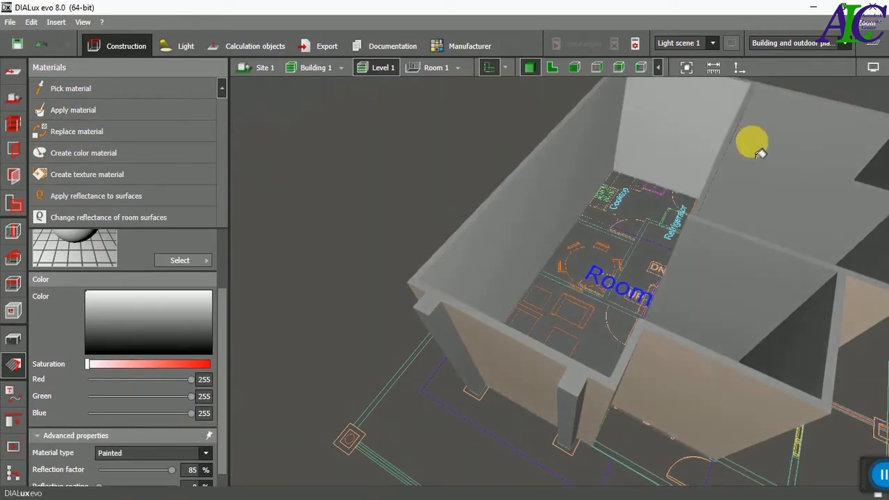
pyautogui.click(759, 147)
pyautogui.click(757, 192)
pyautogui.click(740, 268)
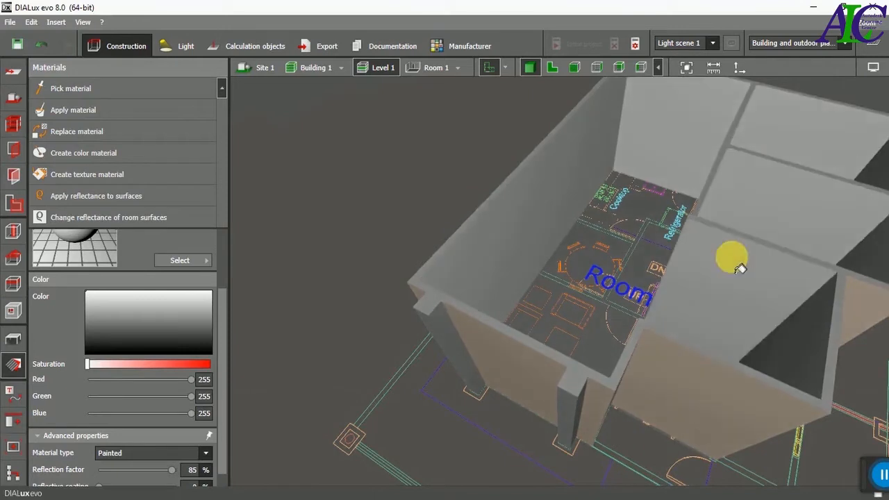
pyautogui.scroll(-2, 628, 247)
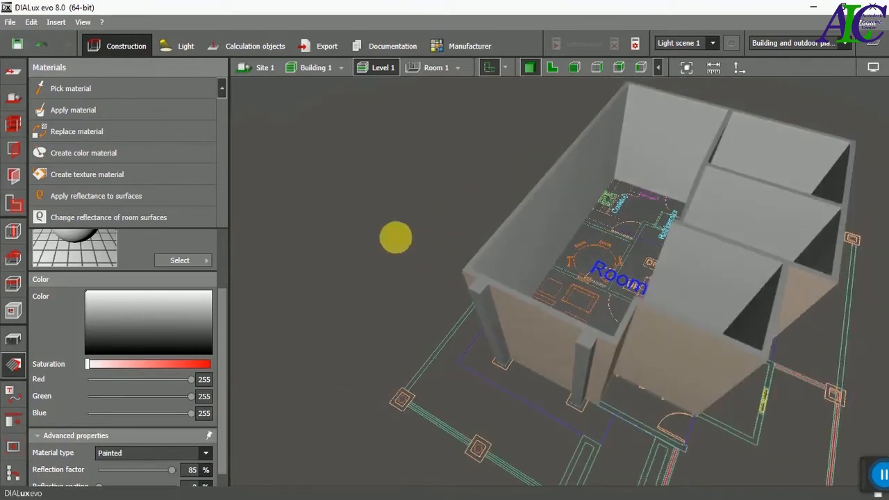
# Apply the Signal white material to further interior walls of Level 1, working from the other sides of the building.
pyautogui.moveTo(395, 236); pyautogui.dragTo(386, 280, button='right')
pyautogui.click(96, 109)
pyautogui.click(452, 186)
pyautogui.click(564, 155)
pyautogui.click(594, 203)
pyautogui.scroll(3, 548, 180)
pyautogui.scroll(-3, 554, 189)
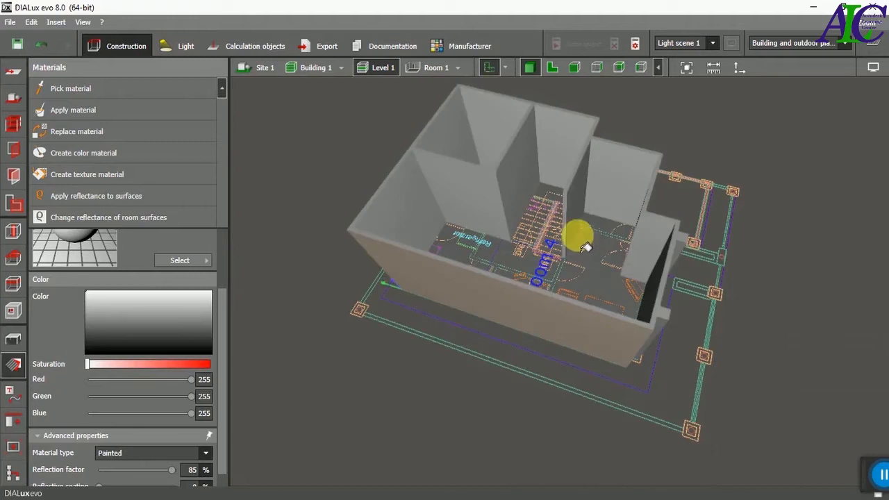
pyautogui.moveTo(576, 232); pyautogui.dragTo(452, 198, button='right')
pyautogui.click(574, 193)
pyautogui.moveTo(575, 193); pyautogui.dragTo(397, 265, button='right')
pyautogui.moveTo(341, 349); pyautogui.dragTo(414, 332, button='right')
pyautogui.scroll(-3, 414, 332)
# Switch to Building 2, show the Level 2 storey's room interiors and reopen the material tools.
pyautogui.click(340, 67)
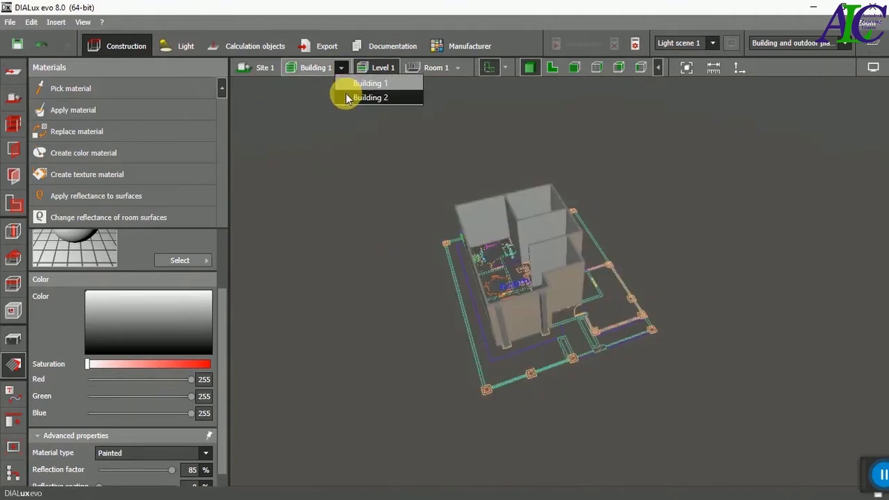
pyautogui.click(347, 95)
pyautogui.click(327, 71)
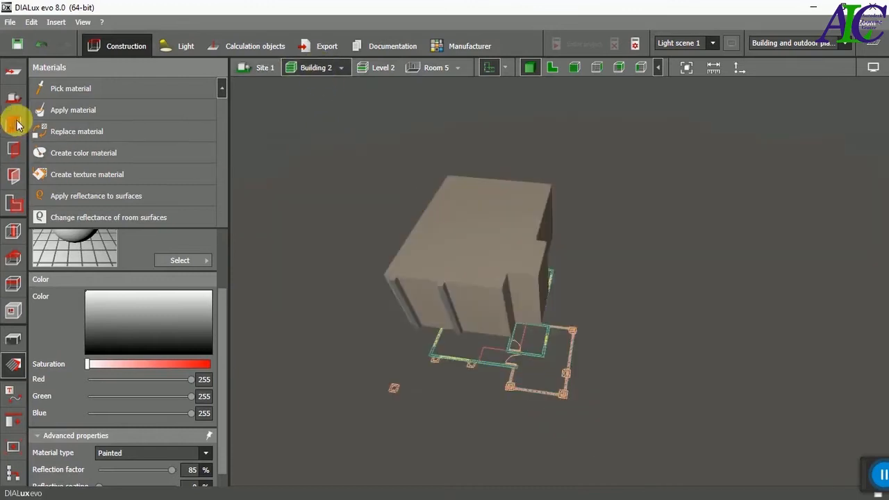
pyautogui.click(16, 124)
pyautogui.scroll(5, 497, 188)
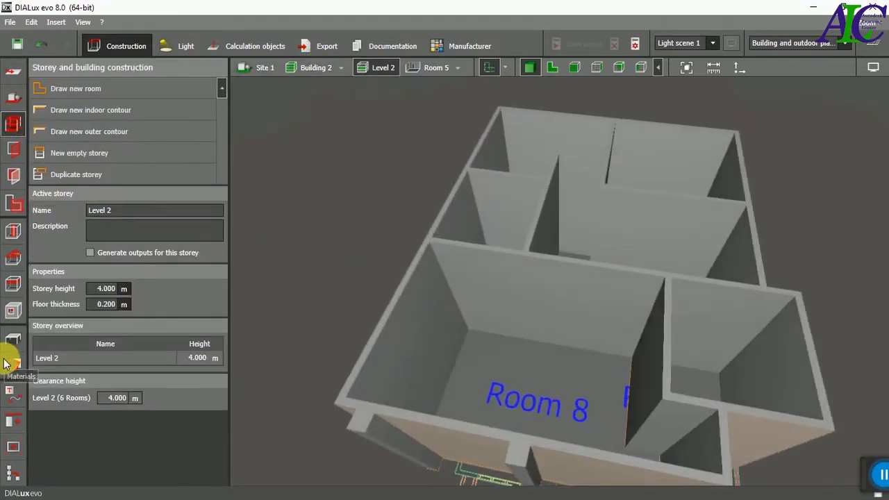
pyautogui.click(12, 363)
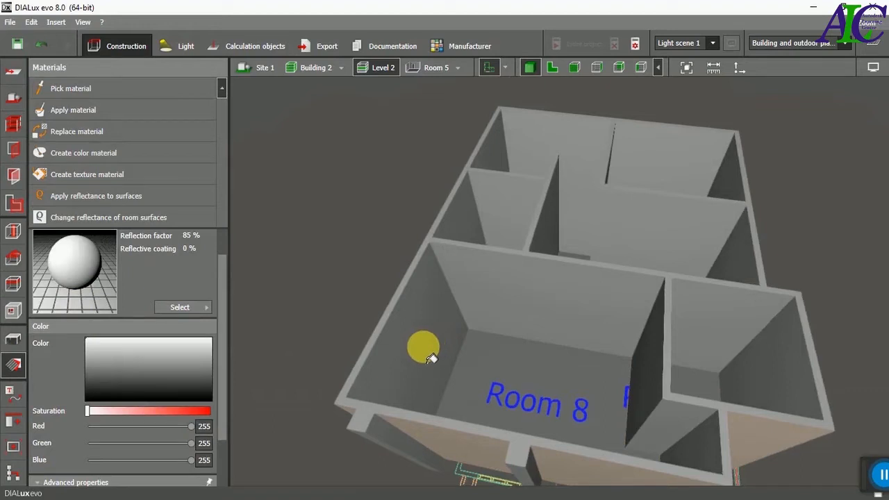
# Apply the Signal white material to the side and rear walls of Room 8, the rooms behind it and the hallway's narrow end.
pyautogui.click(423, 348)
pyautogui.click(460, 224)
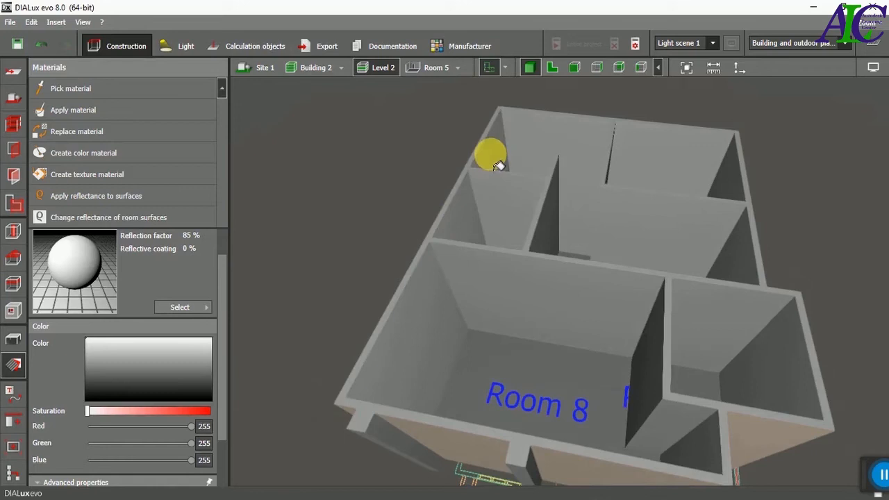
pyautogui.click(517, 293)
pyautogui.click(517, 224)
pyautogui.click(540, 143)
pyautogui.click(583, 200)
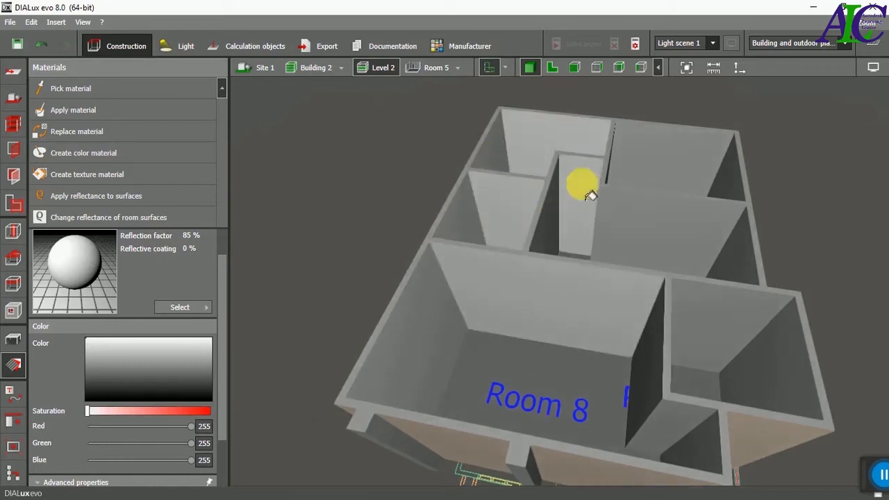
# Apply the Signal white material to the facing walls of Level 2's hallway, the back corner room and the smaller rooms beside Room 8.
pyautogui.click(617, 177)
pyautogui.click(695, 232)
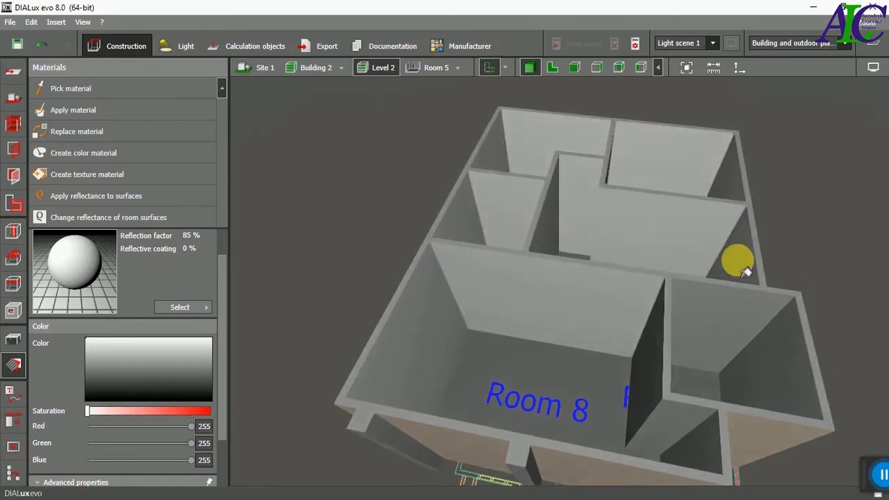
pyautogui.click(712, 312)
pyautogui.click(654, 356)
pyautogui.click(779, 361)
pyautogui.click(683, 427)
pyautogui.click(710, 452)
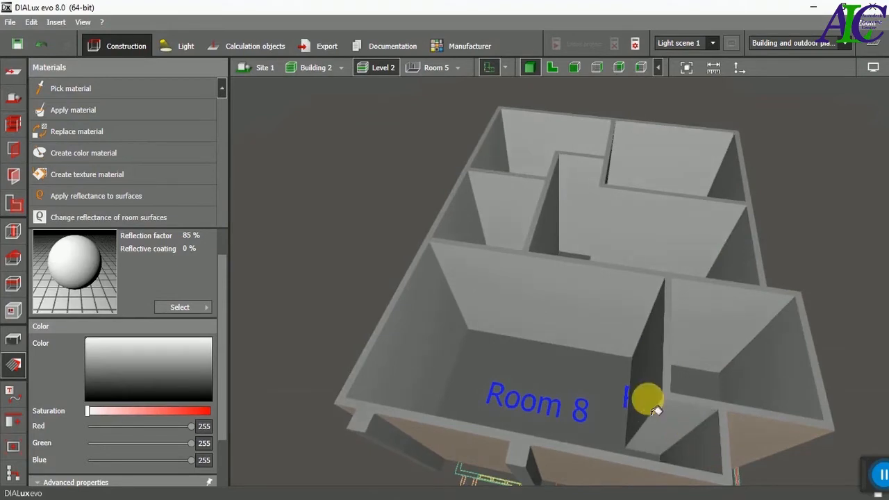
# Apply the Signal white material to the adjacent side of Level 2's partition walls in the rooms behind Room 8.
pyautogui.scroll(-1, 541, 314)
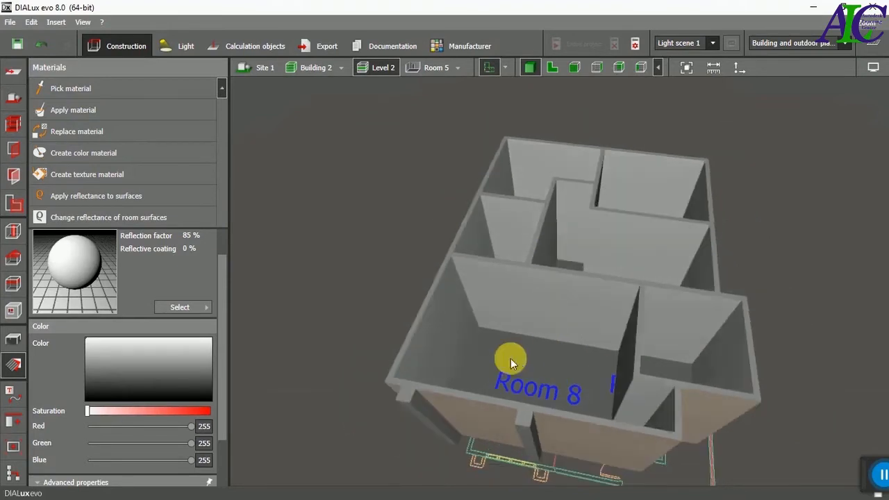
pyautogui.moveTo(363, 327); pyautogui.dragTo(452, 324, button='right')
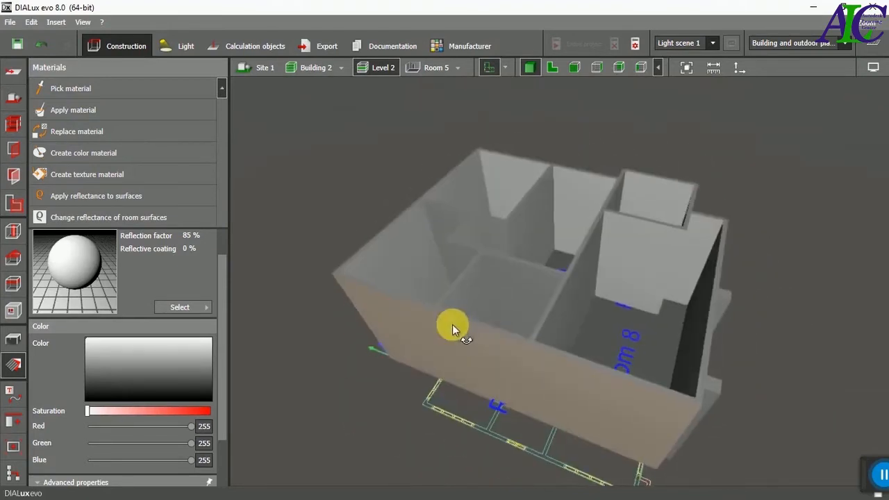
pyautogui.click(95, 136)
pyautogui.click(445, 219)
pyautogui.click(506, 265)
pyautogui.click(496, 238)
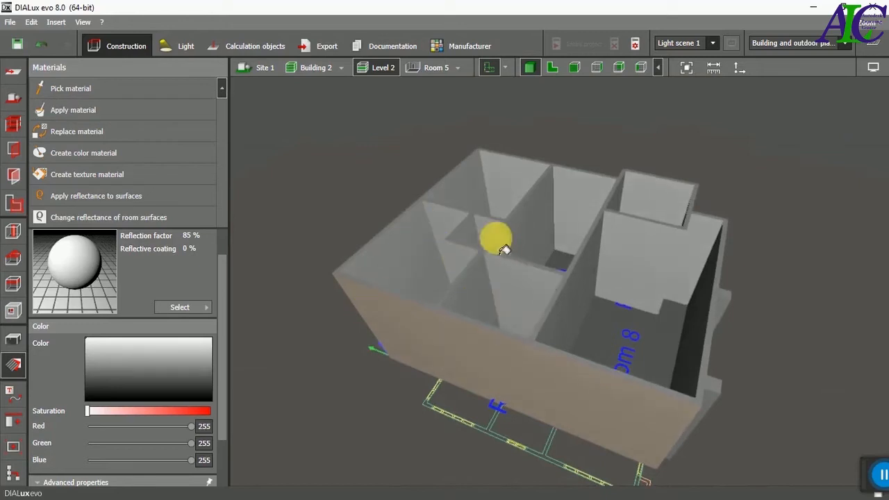
pyautogui.click(616, 205)
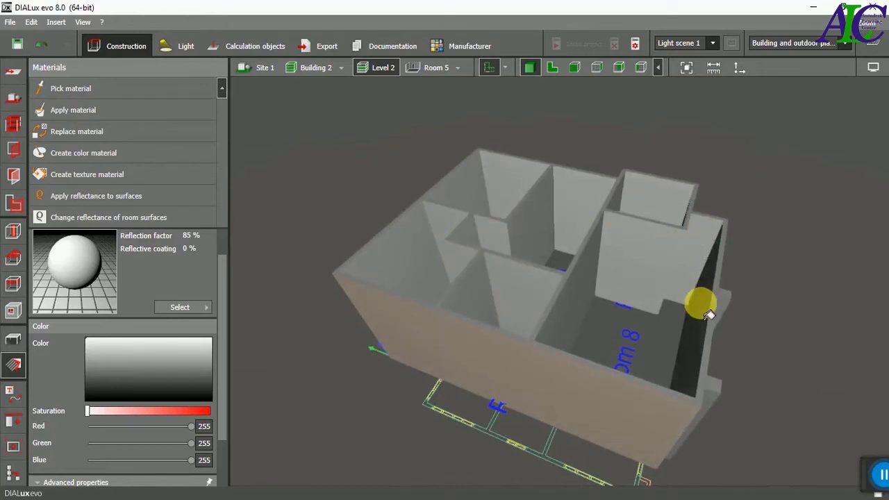
# Apply the Signal white material to the walls of Room 6 and its neighbouring rooms, and to Room 10's floor.
pyautogui.moveTo(308, 357); pyautogui.dragTo(430, 375, button='right')
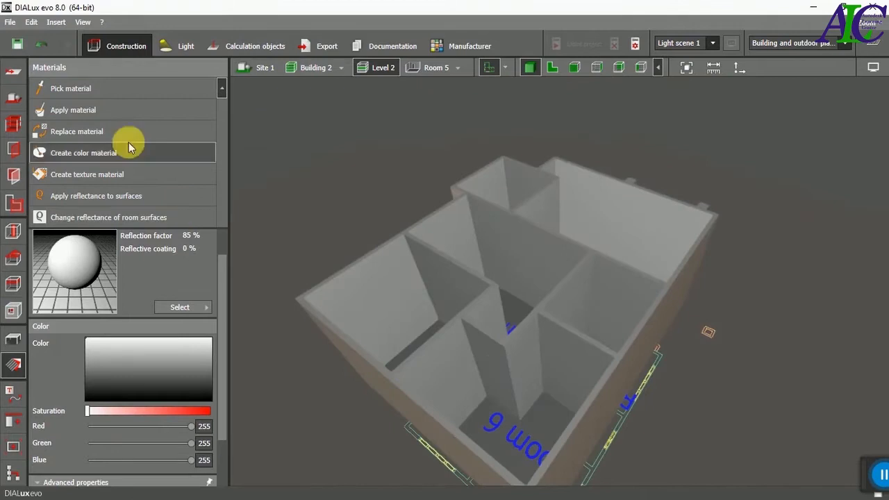
pyautogui.click(496, 373)
pyautogui.click(557, 354)
pyautogui.click(621, 306)
pyautogui.click(540, 263)
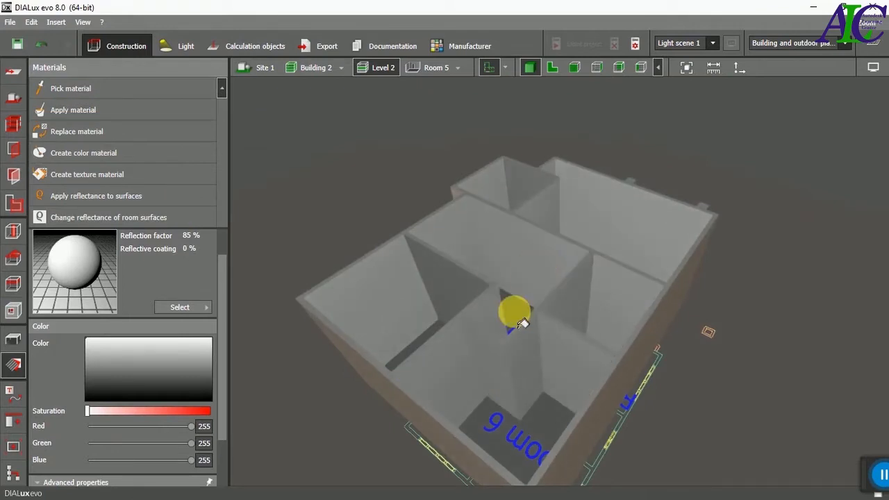
pyautogui.click(520, 311)
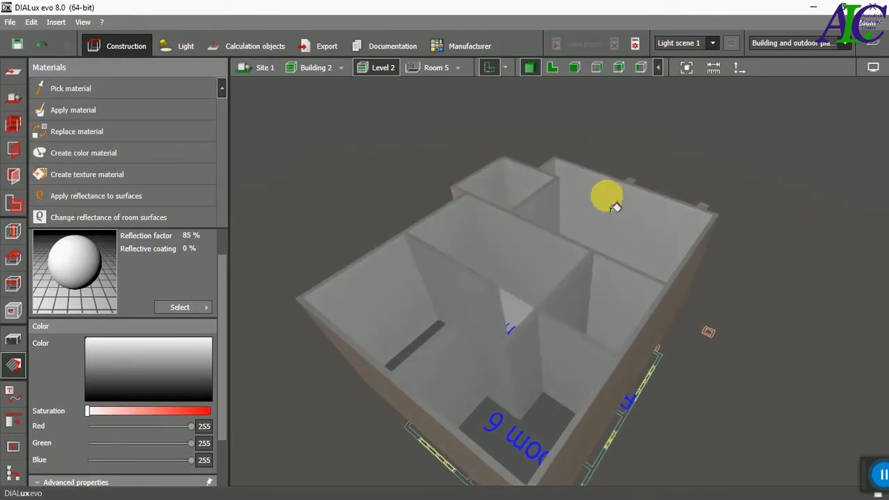
# Apply the Signal white material to Room 9's inner wall and the matching walls of the adjoining Level 2 rooms.
pyautogui.moveTo(734, 301); pyautogui.dragTo(540, 366, button='right')
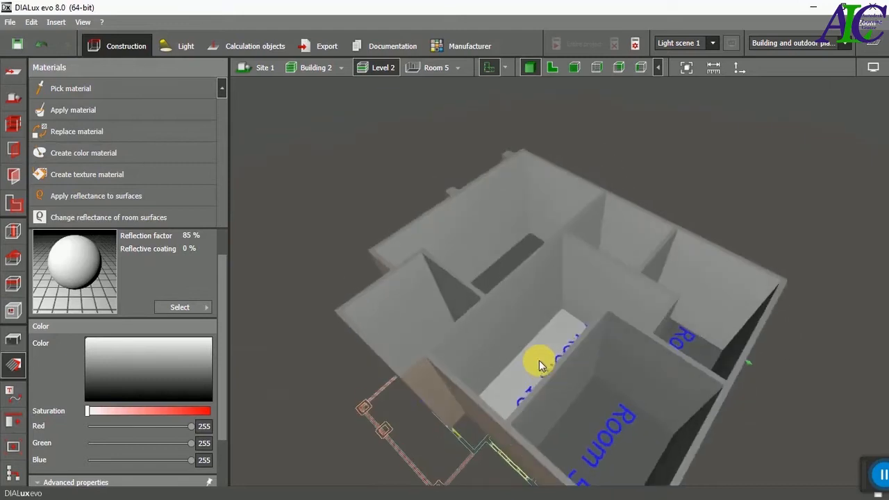
pyautogui.click(640, 366)
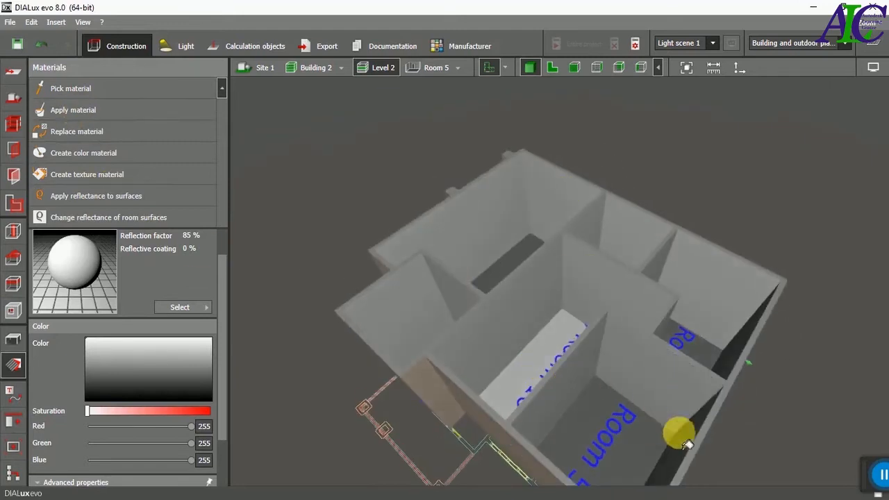
pyautogui.moveTo(540, 339); pyautogui.dragTo(358, 317, button='right')
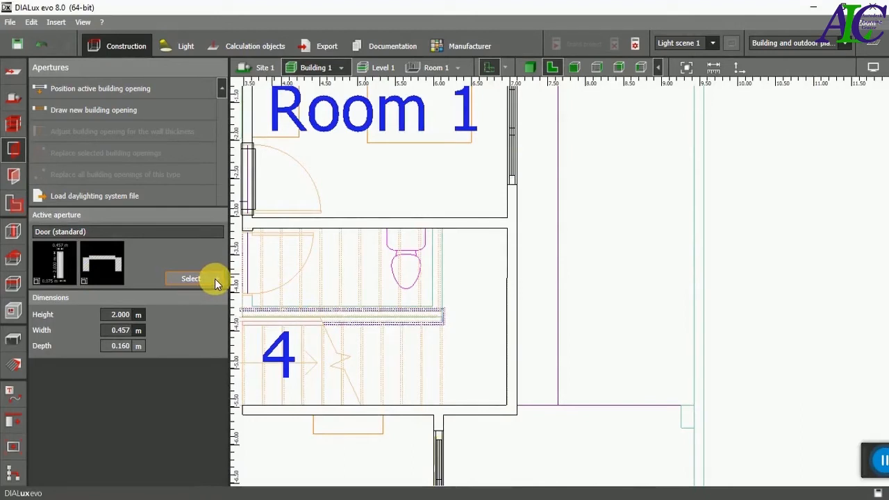
# Choose the standard door 1.000 m wide and 2.000 m high from the aperture catalog for Building 1.
pyautogui.click(217, 279)
pyautogui.click(217, 278)
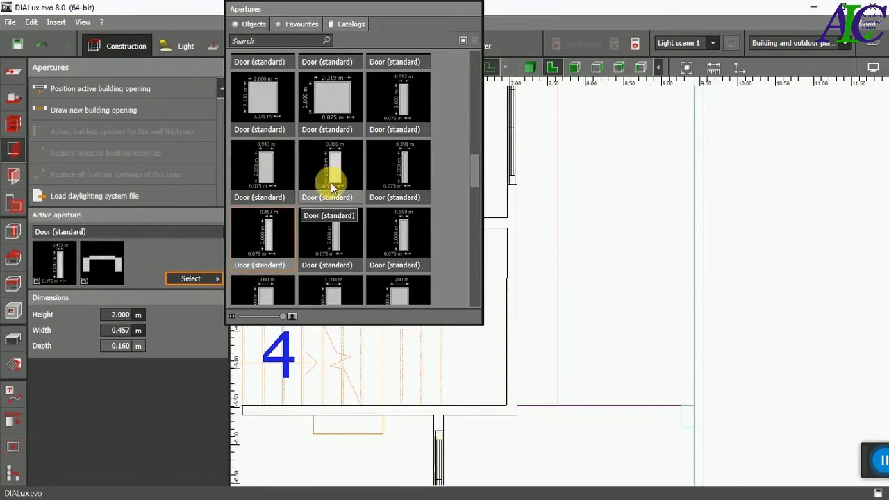
pyautogui.scroll(-1, 338, 201)
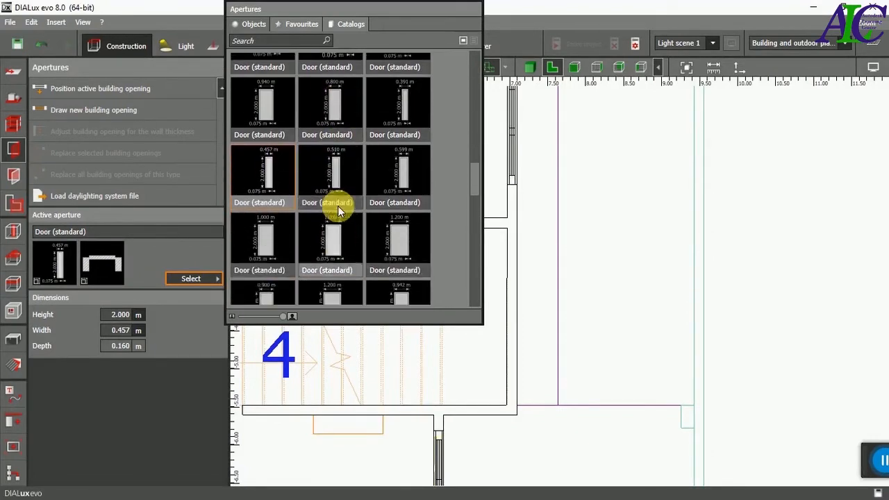
pyautogui.click(347, 240)
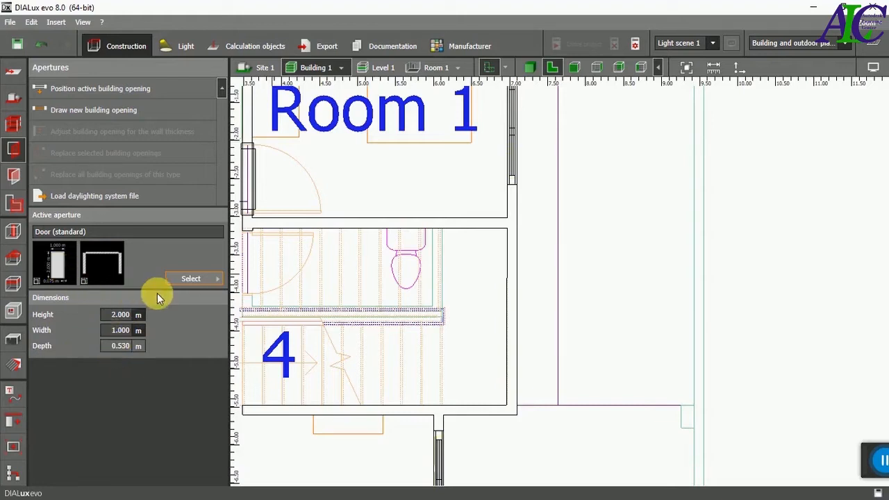
# Position two 1.000 m wide doors in the outer wall below Room 1, and check them on the facade in 3D.
pyautogui.click(82, 88)
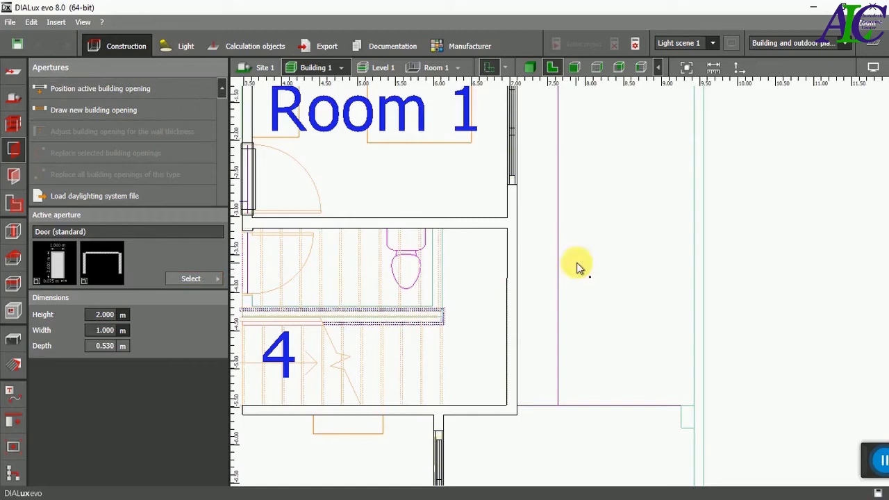
pyautogui.click(514, 265)
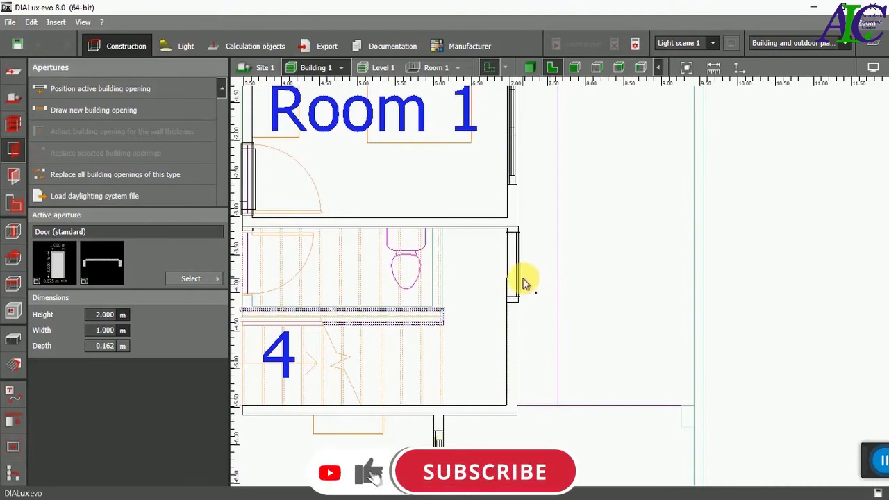
pyautogui.click(507, 356)
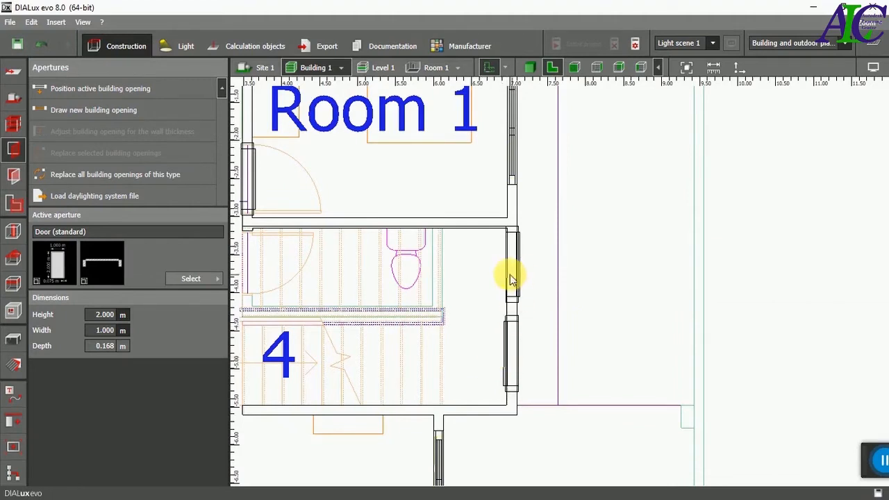
pyautogui.click(529, 67)
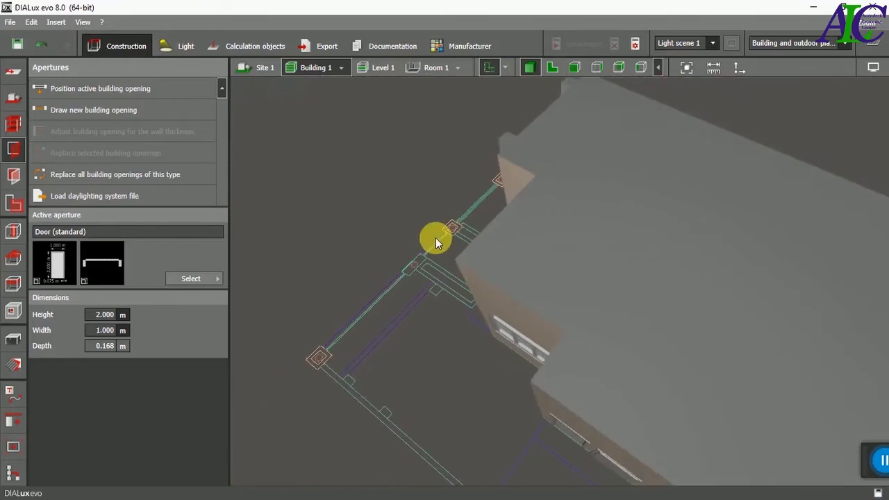
pyautogui.scroll(-3, 436, 293)
pyautogui.moveTo(428, 361); pyautogui.dragTo(456, 308)
pyautogui.scroll(10, 599, 352)
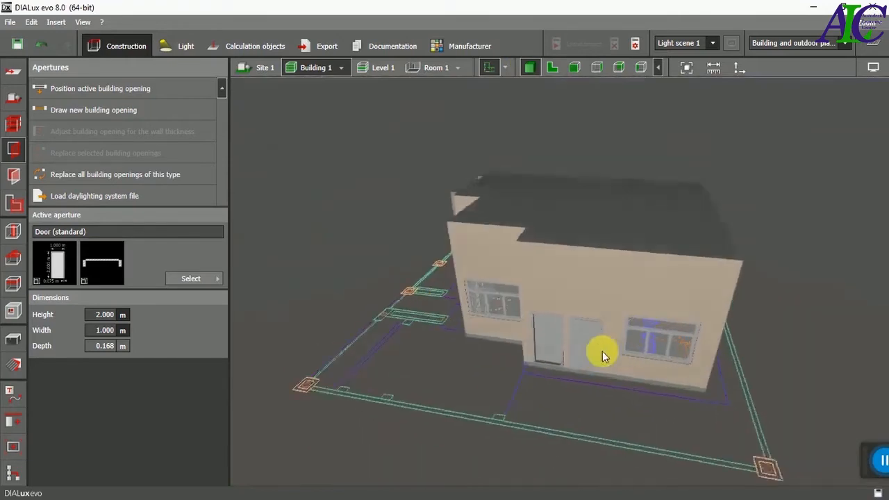
pyautogui.scroll(-5, 448, 351)
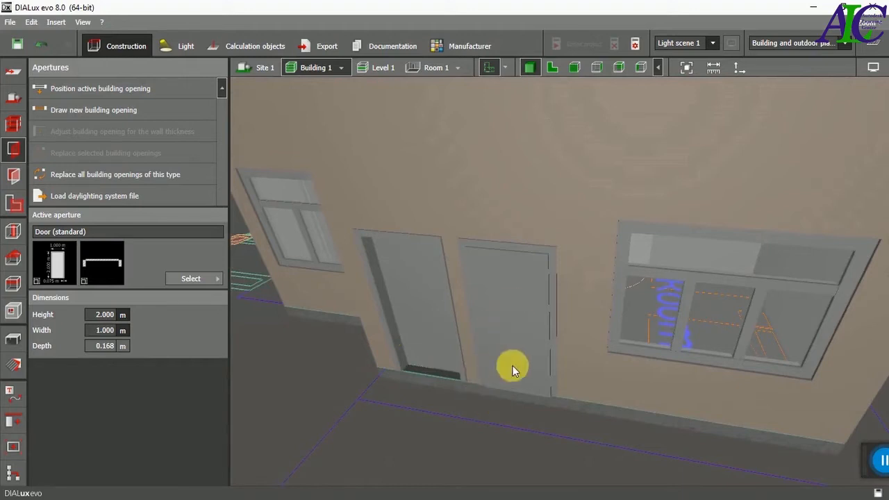
# Delete both 1.000 m wide doors from the outer wall in the floor plan.
pyautogui.click(552, 67)
pyautogui.click(518, 281)
pyautogui.press('Delete')
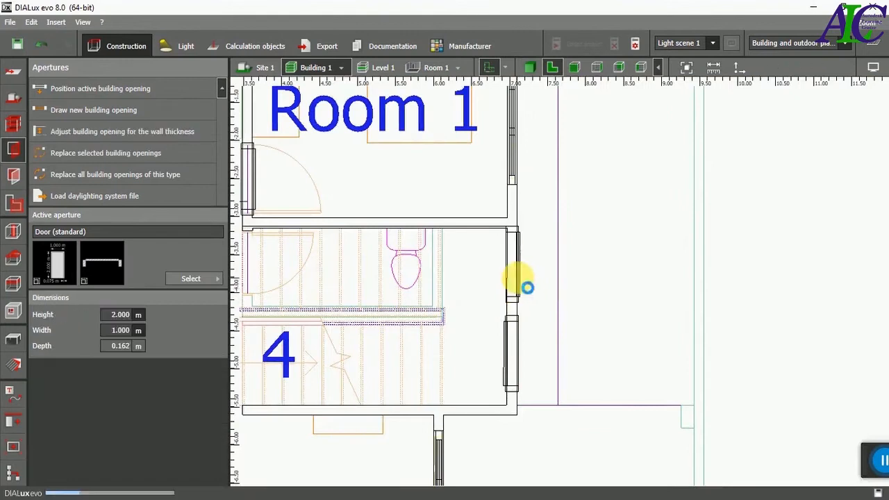
pyautogui.click(518, 358)
pyautogui.press('Delete')
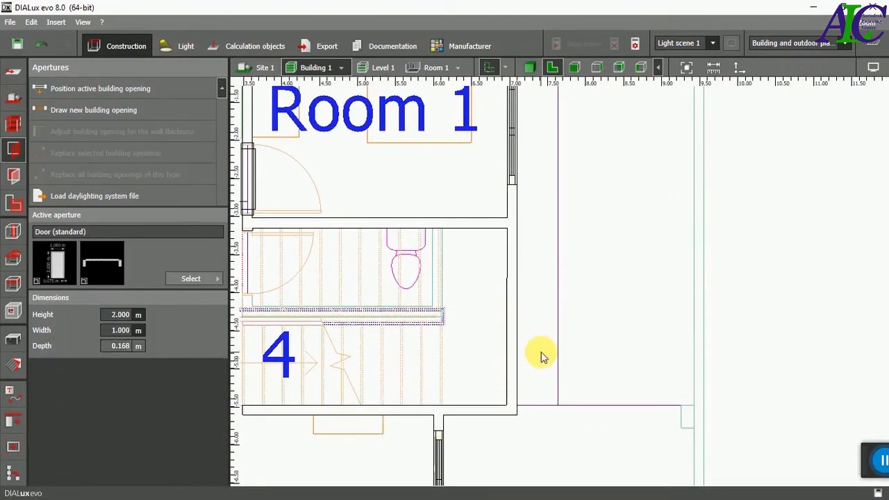
# Draw a new door opening 1.4 m wide in the outer wall below Room 1, and check it in 3D.
pyautogui.click(97, 109)
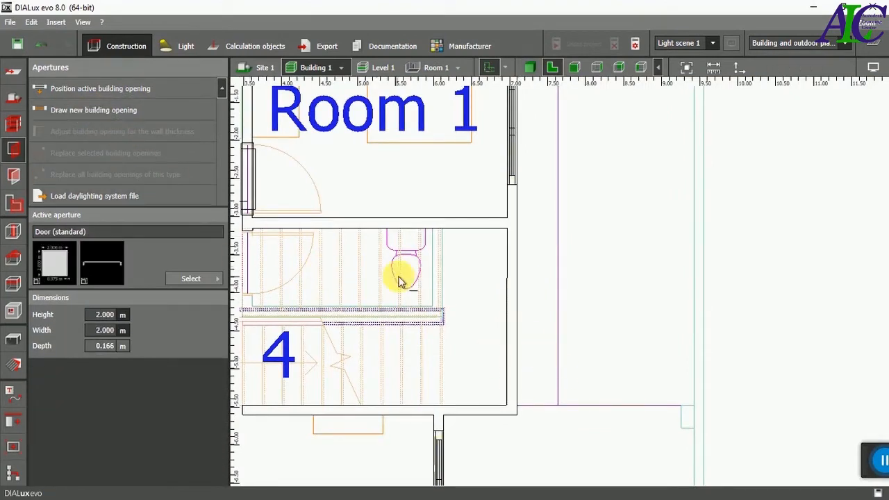
pyautogui.click(508, 281)
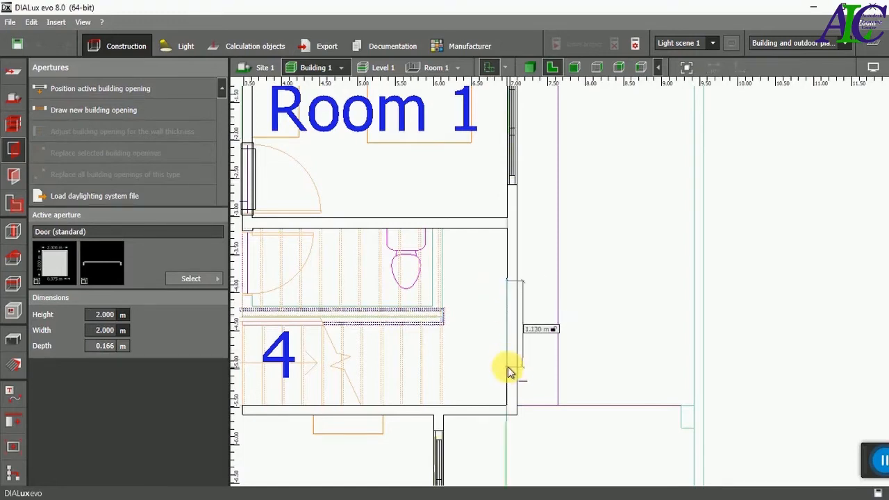
pyautogui.press('Tab')
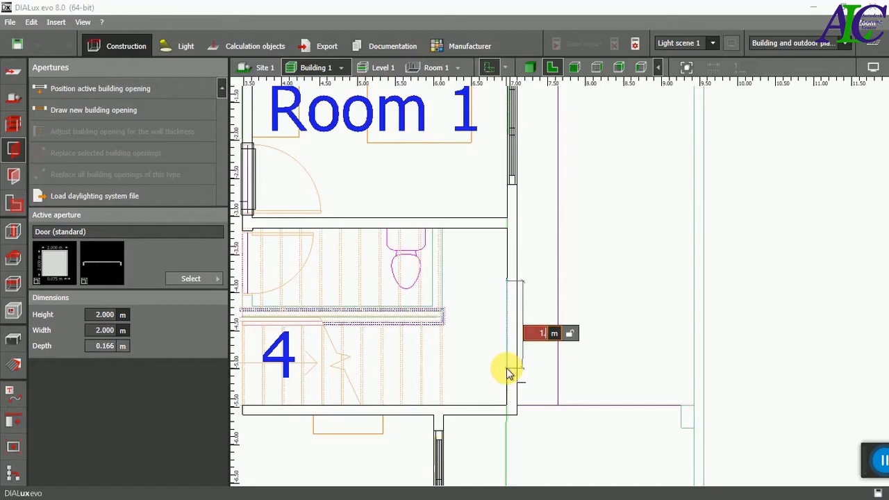
pyautogui.write('1.4')
pyautogui.press('Return')
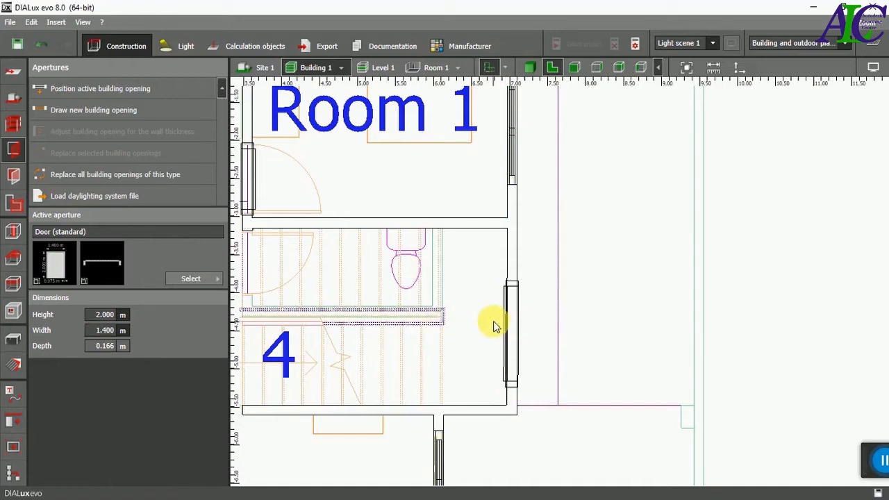
pyautogui.click(530, 67)
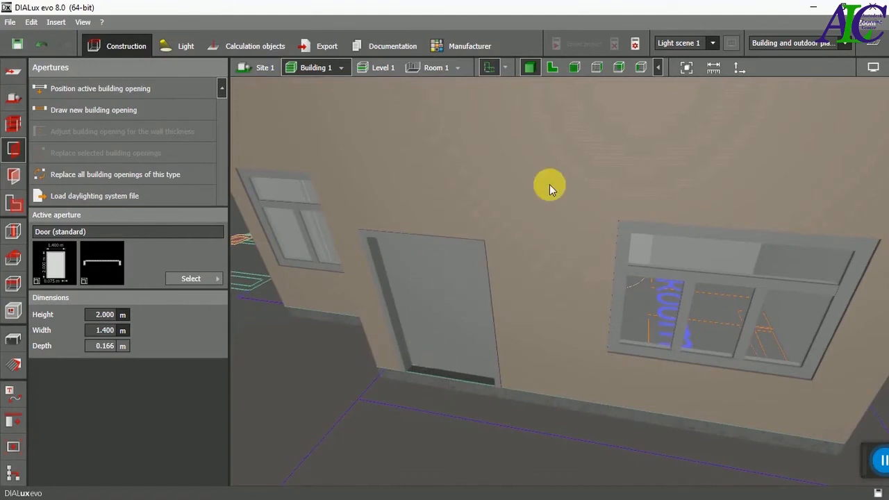
# Select the new outer-wall door in the floor plan and set its width to 2 m.
pyautogui.click(554, 68)
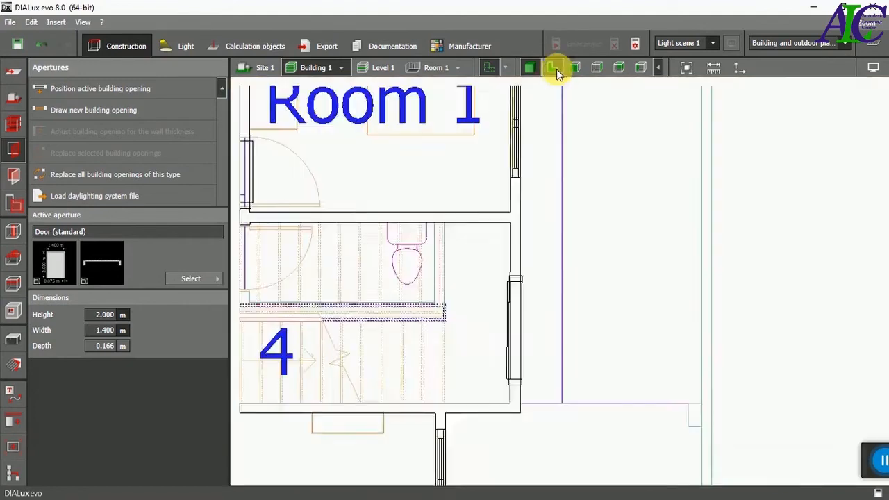
pyautogui.click(507, 345)
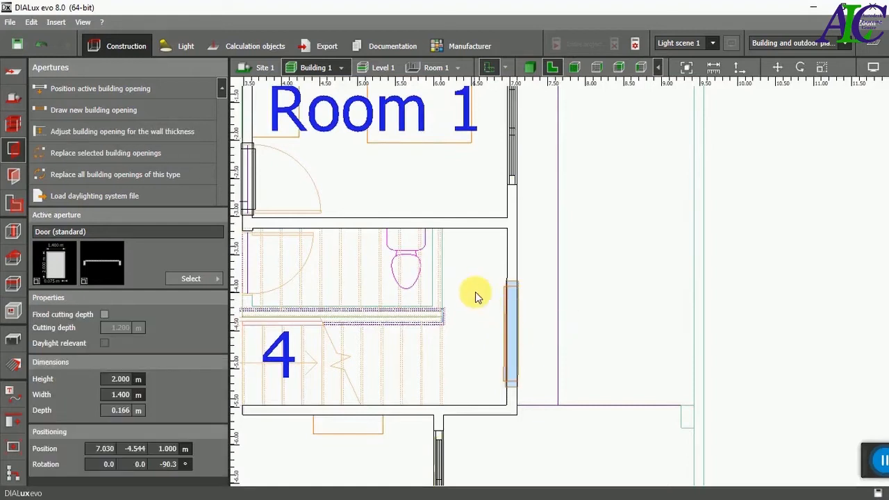
pyautogui.scroll(-1, 484, 313)
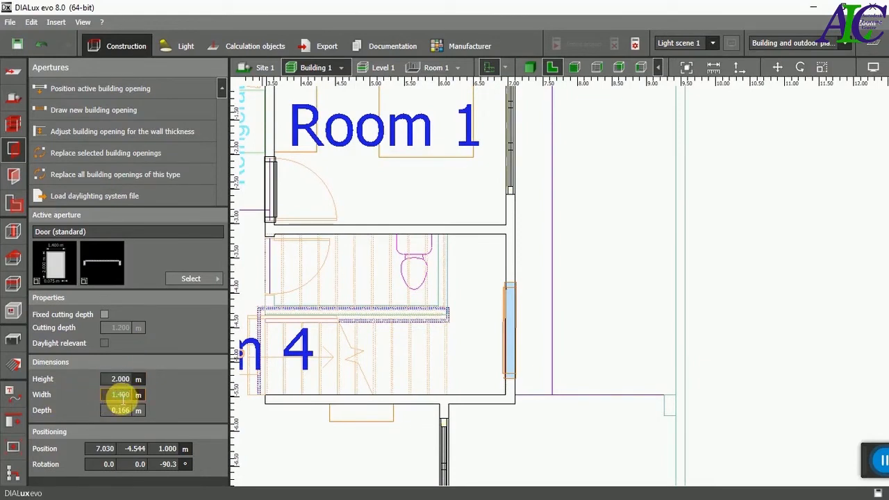
pyautogui.write('2')
pyautogui.press('Return')
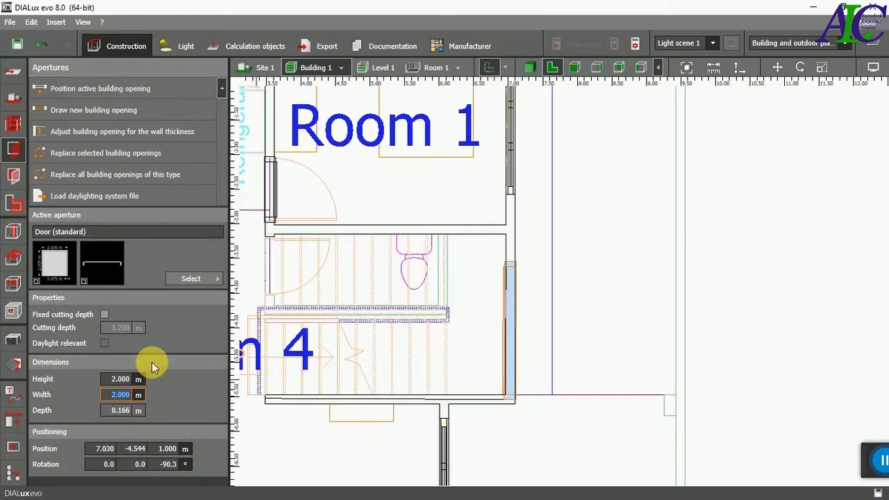
pyautogui.click(513, 320)
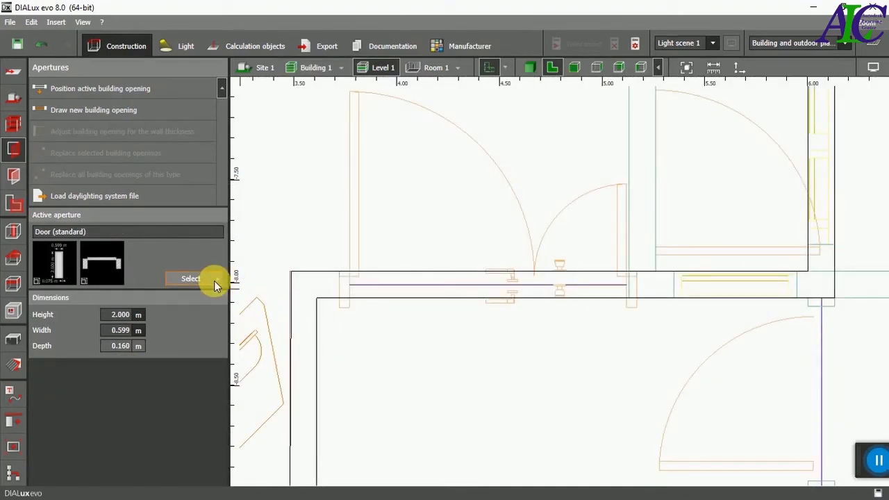
# Choose the standard door 1.000 m wide and 2.100 m high from the aperture catalog for Level 1.
pyautogui.click(214, 280)
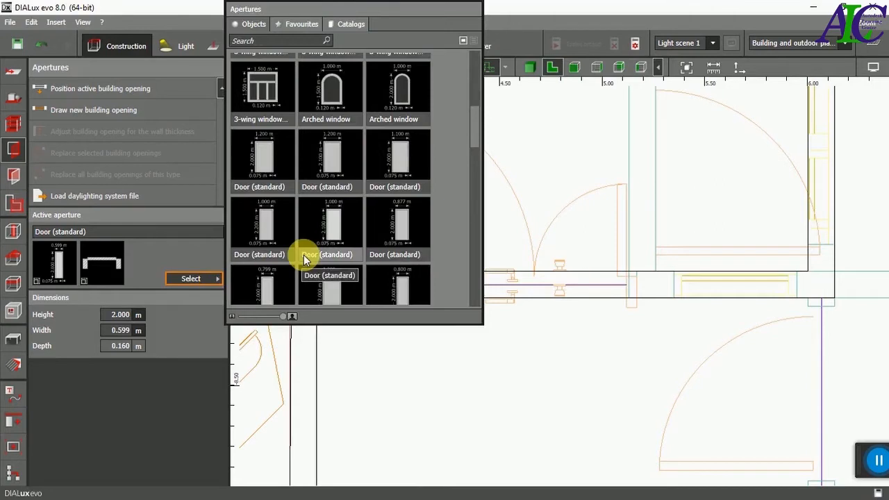
pyautogui.scroll(2, 352, 232)
pyautogui.scroll(-3, 352, 229)
pyautogui.click(343, 224)
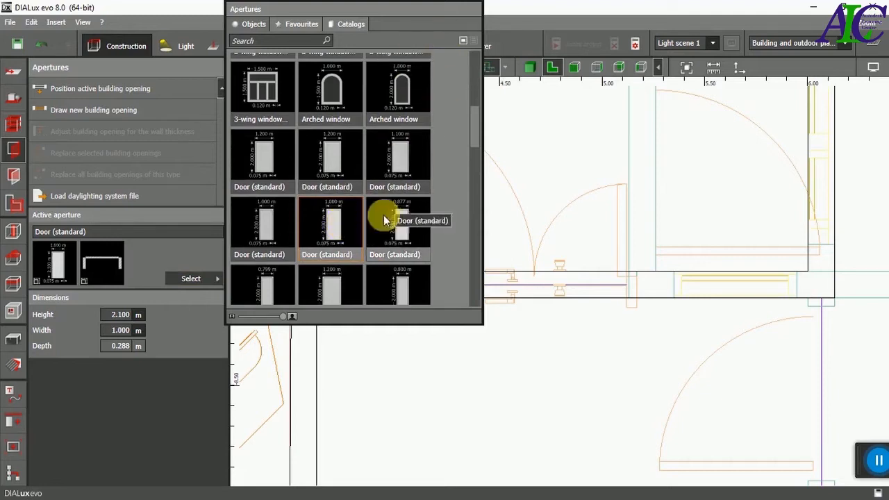
# Draw a door opening about 0.95 m wide in the outer wall along the larger leaf of the plan's double door.
pyautogui.click(179, 254)
pyautogui.click(86, 111)
pyautogui.scroll(3, 353, 285)
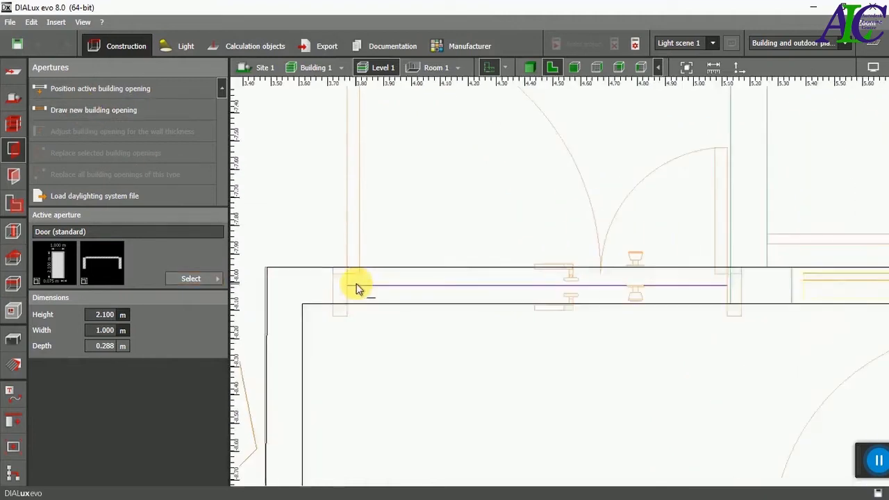
pyautogui.scroll(1, 350, 284)
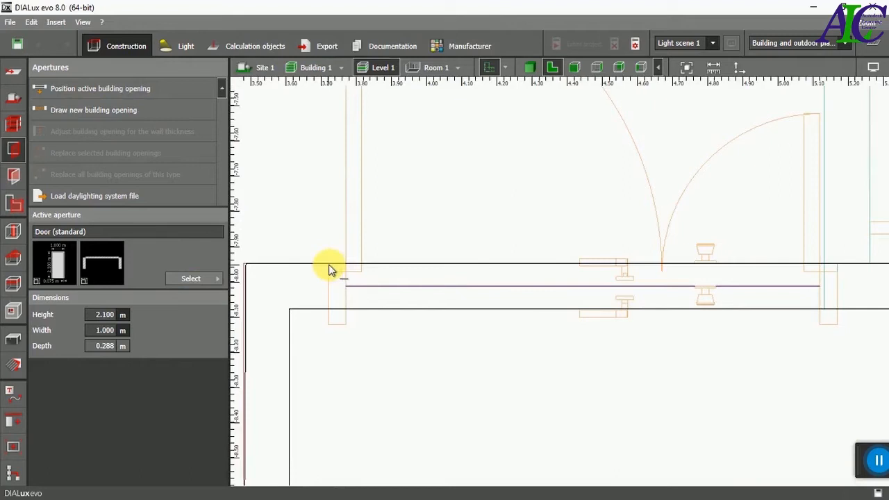
pyautogui.click(329, 269)
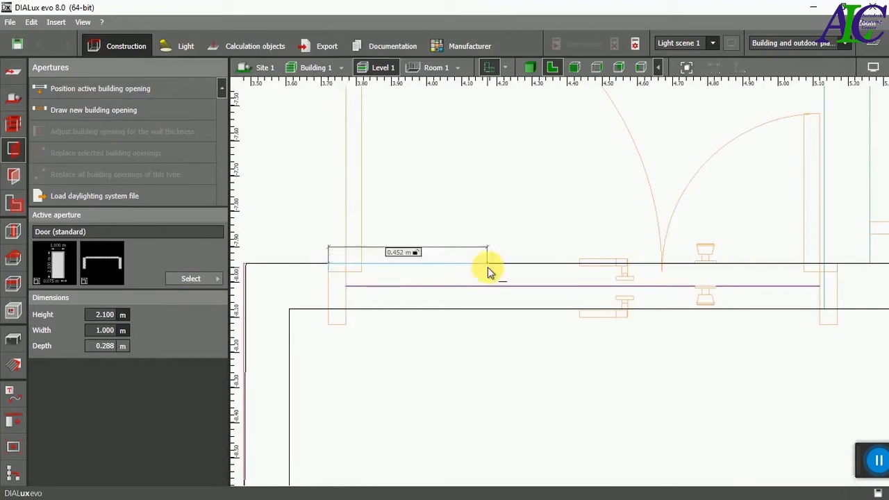
pyautogui.click(661, 269)
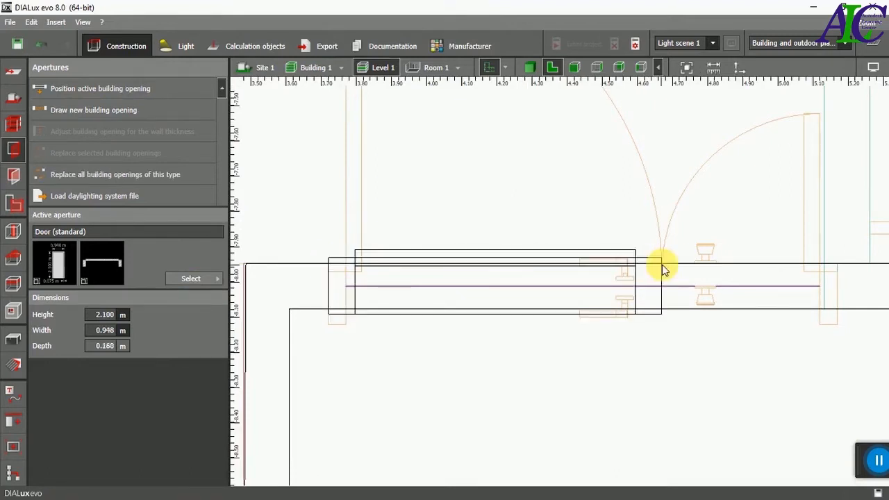
# Draw a second door opening about 0.5 m wide directly beside the first, along the smaller leaf of the double door.
pyautogui.scroll(-3, 458, 284)
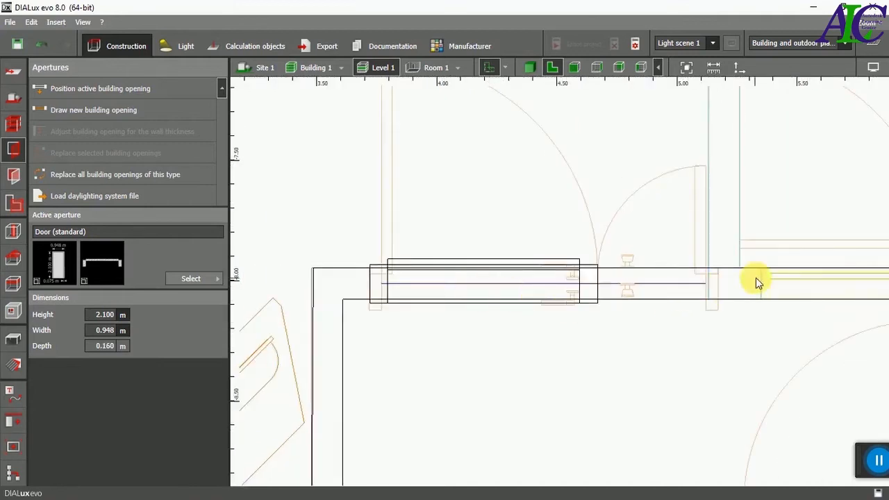
pyautogui.scroll(3, 750, 277)
pyautogui.click(123, 110)
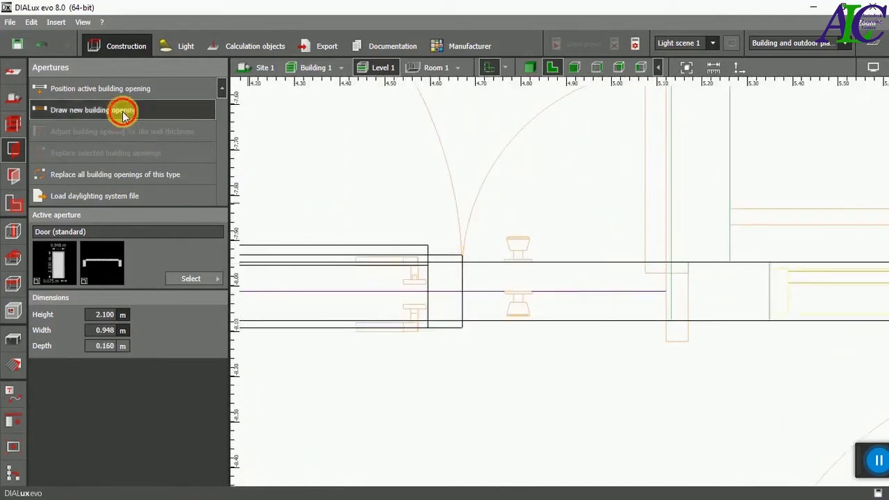
pyautogui.click(463, 267)
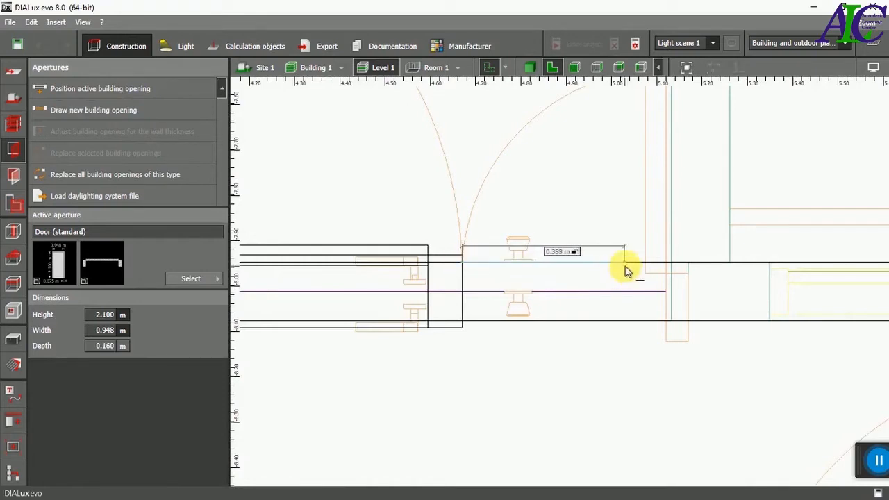
pyautogui.click(691, 268)
# Inspect the two adjoining entrance doors in the 3D view from outside the building.
pyautogui.scroll(-3, 562, 337)
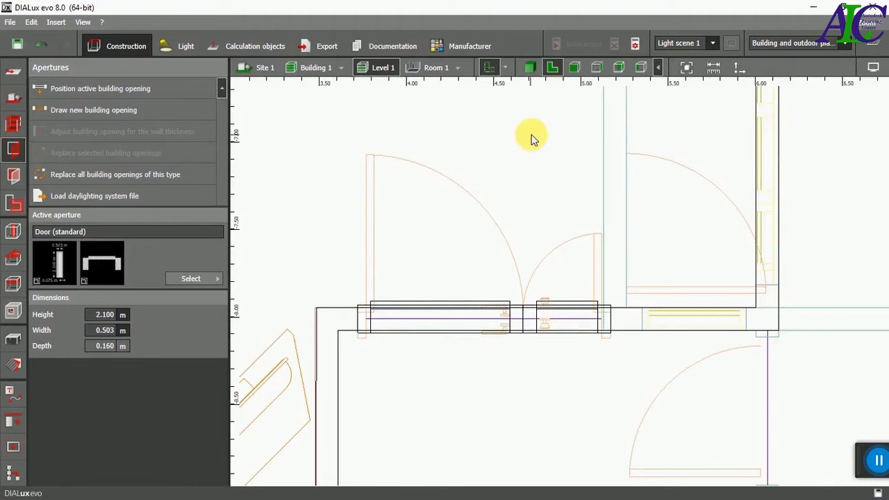
pyautogui.click(528, 69)
pyautogui.scroll(-4, 528, 283)
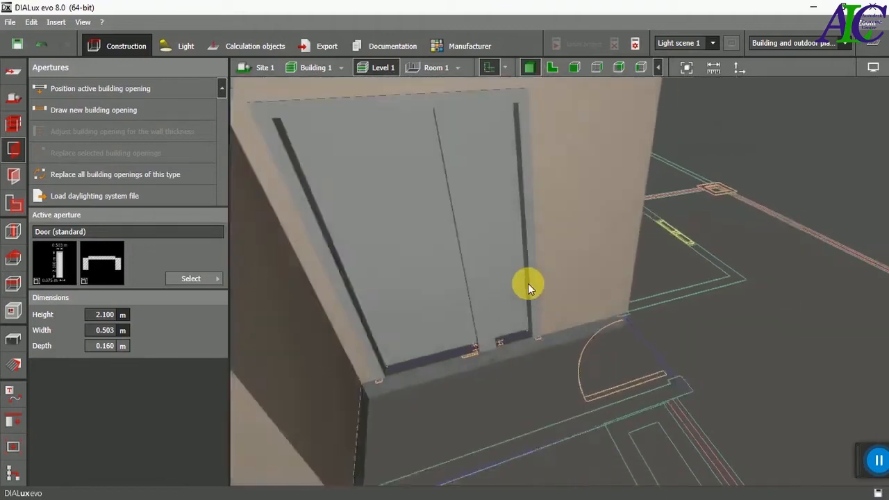
pyautogui.scroll(5, 465, 292)
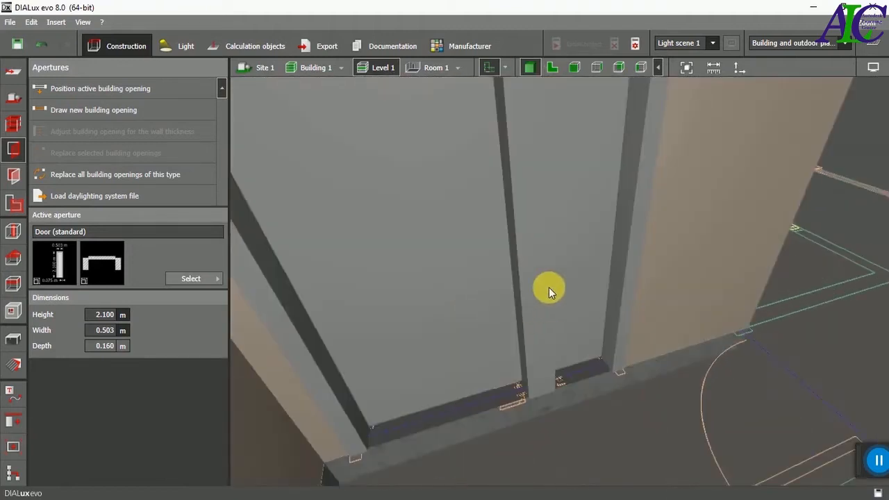
pyautogui.scroll(-5, 549, 287)
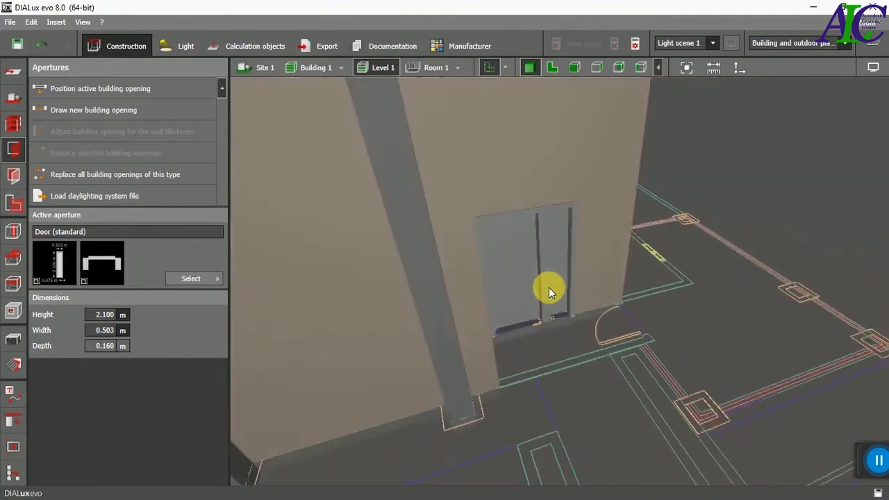
pyautogui.scroll(-3, 548, 286)
pyautogui.moveTo(463, 254); pyautogui.dragTo(617, 285, button='right')
pyautogui.scroll(4, 592, 325)
pyautogui.moveTo(571, 352); pyautogui.dragTo(529, 271, button='right')
# Select the wide and the narrow entrance door in turn to check their dimensions.
pyautogui.click(529, 271)
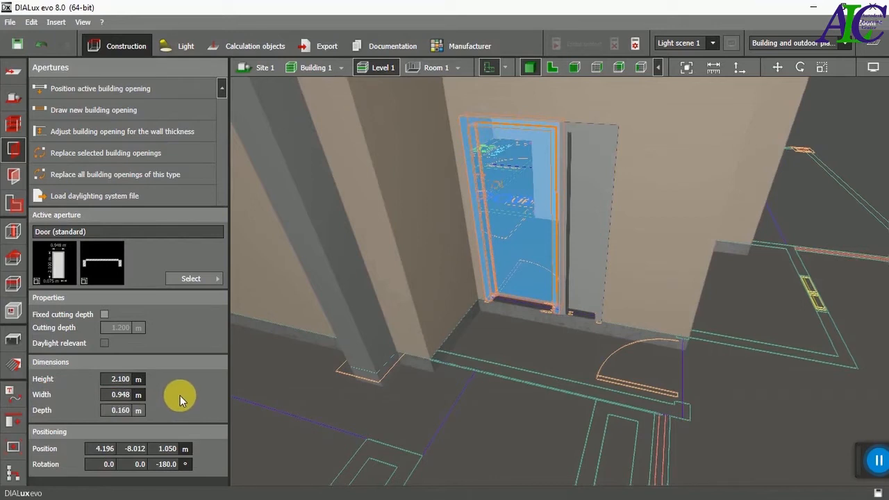
pyautogui.click(450, 394)
pyautogui.click(596, 258)
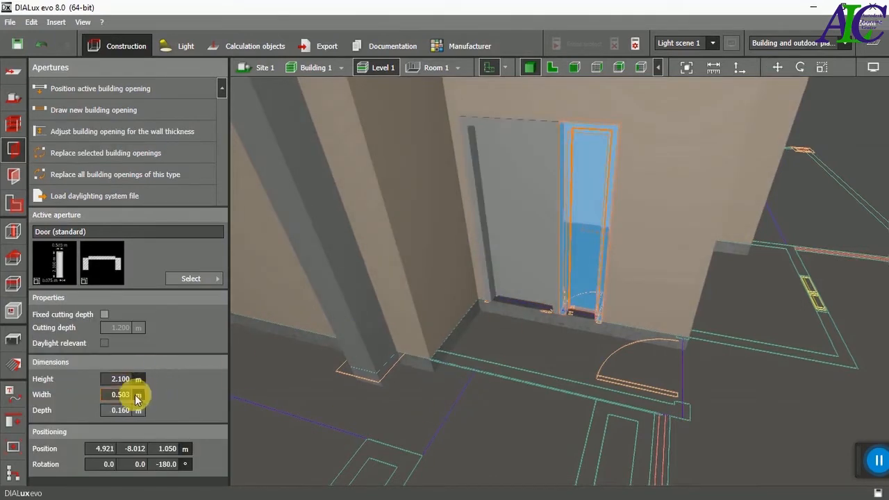
pyautogui.click(462, 403)
pyautogui.scroll(-3, 463, 403)
# Return to the floor plan and choose the standard door 0.942 m wide and 2.000 m high from the aperture catalog.
pyautogui.click(552, 68)
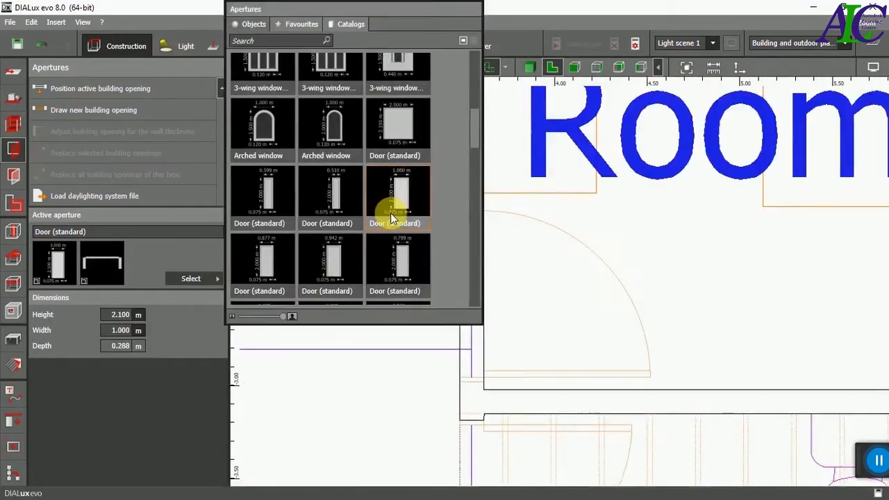
pyautogui.scroll(-1, 389, 212)
pyautogui.scroll(-1, 363, 222)
pyautogui.click(331, 200)
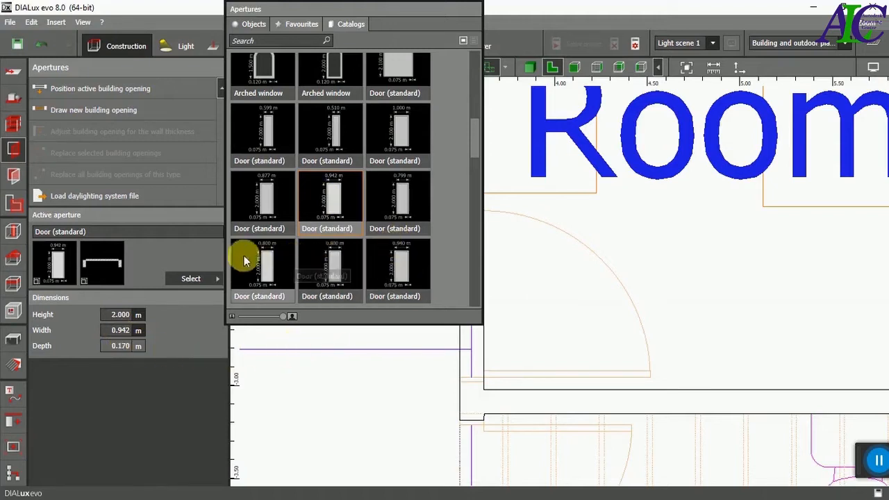
pyautogui.click(207, 252)
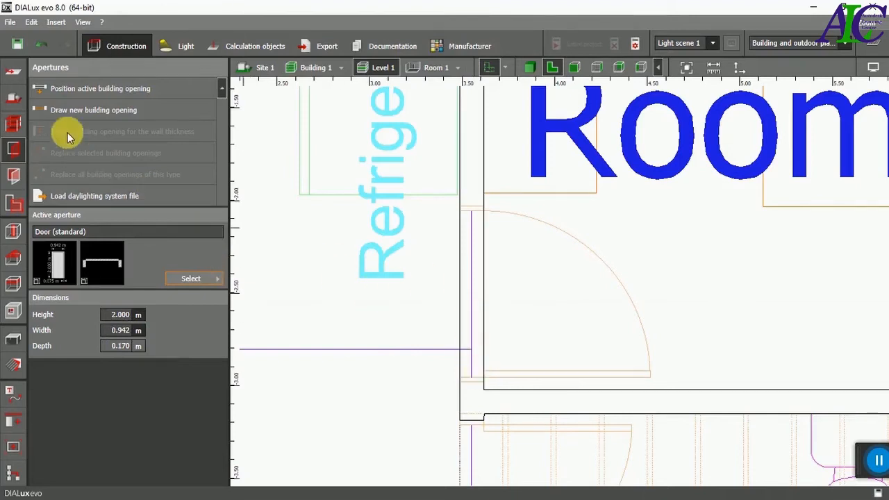
# Draw a door opening about 0.95 m wide along the door symbol in the wall beside the refrigerator.
pyautogui.click(57, 110)
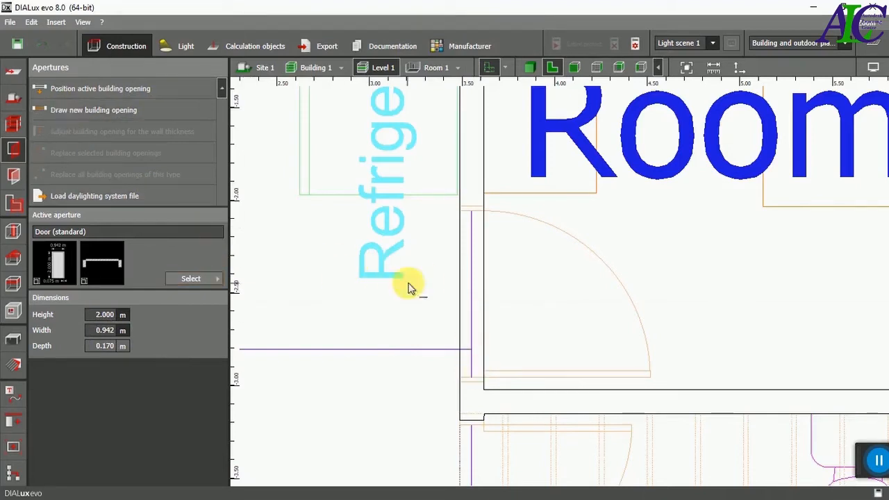
pyautogui.scroll(2, 484, 392)
pyautogui.click(485, 384)
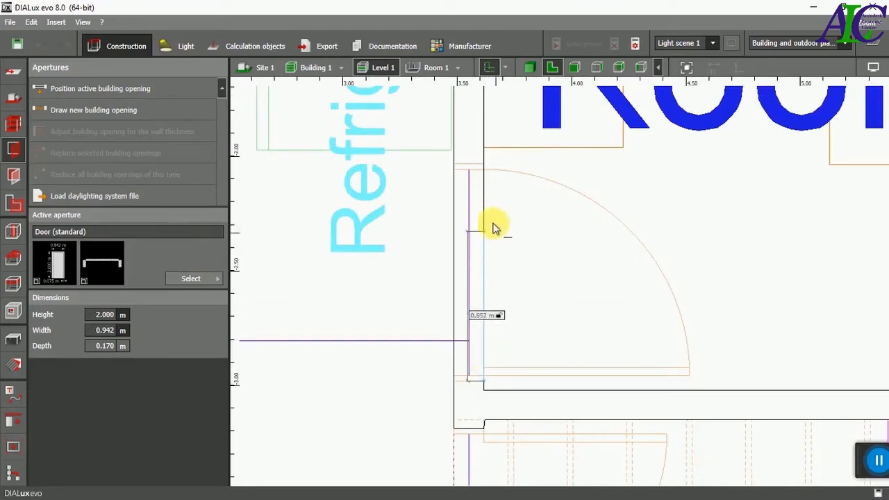
pyautogui.click(484, 169)
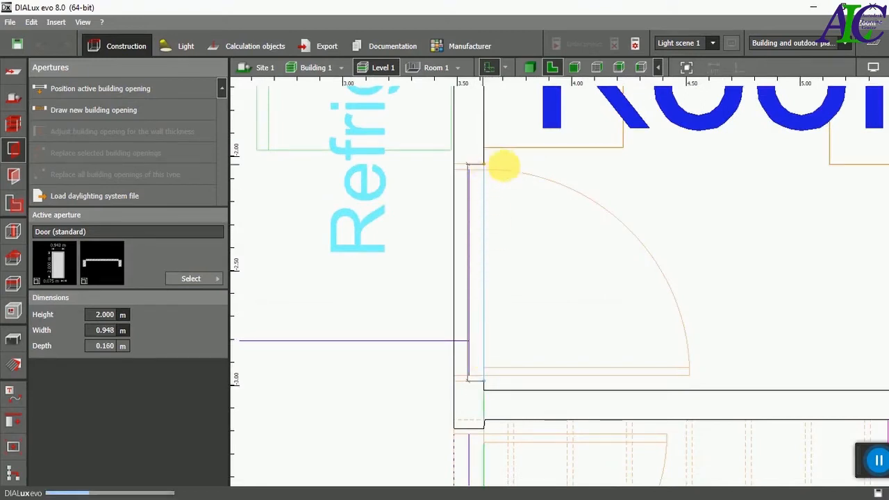
# Choose the 1.500 m by 1.500 m 3-wing window with transom from the aperture catalog for Room 4's front wall.
pyautogui.scroll(-3, 507, 170)
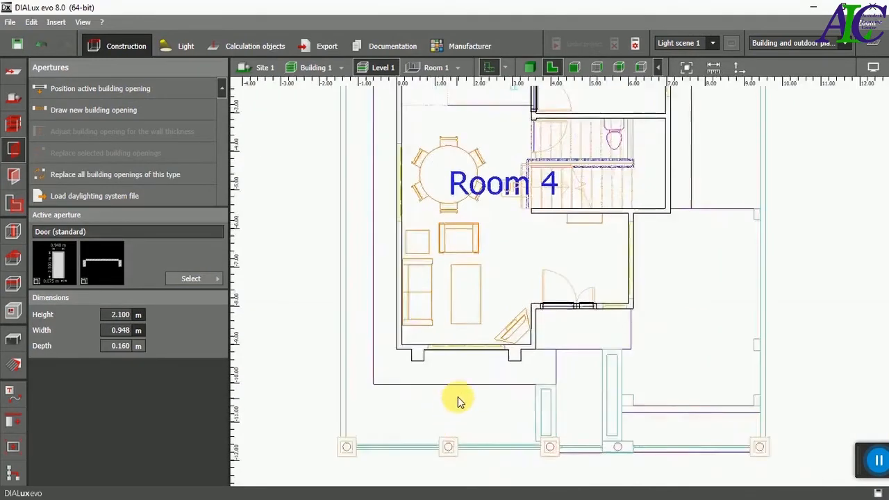
pyautogui.scroll(1, 486, 375)
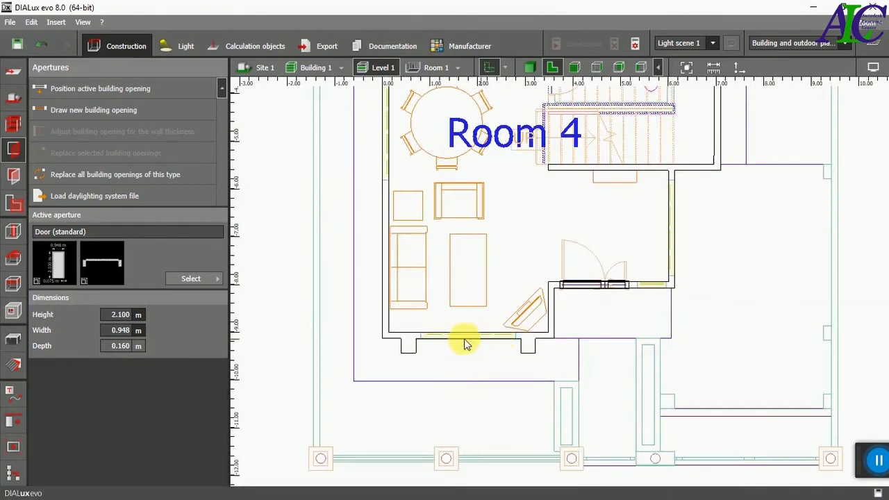
pyautogui.click(214, 278)
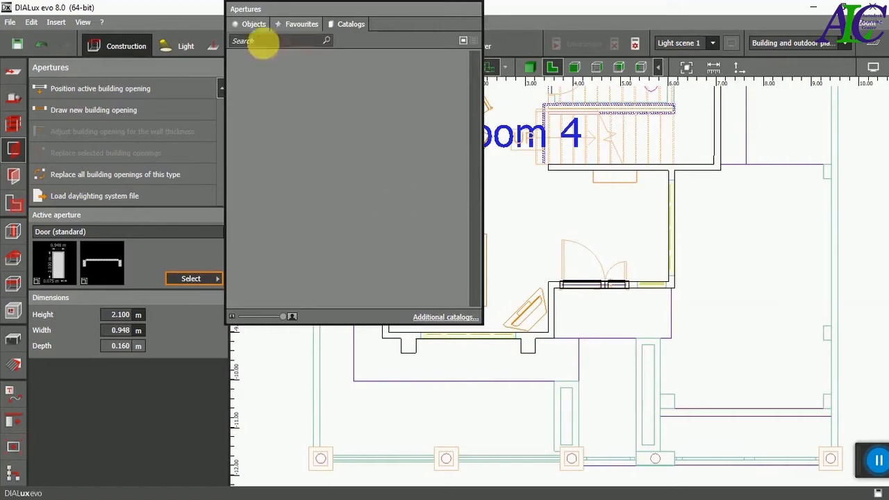
pyautogui.scroll(-3, 428, 173)
pyautogui.scroll(-15, 424, 173)
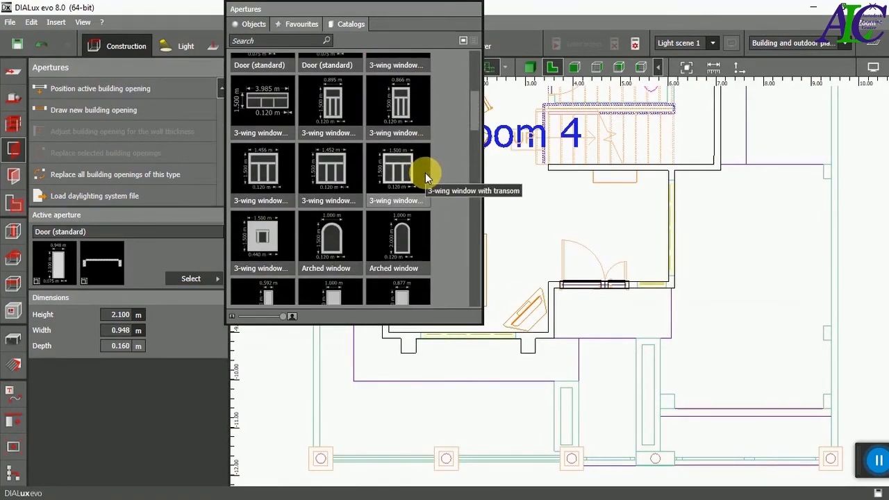
pyautogui.scroll(14, 425, 173)
pyautogui.scroll(1, 425, 174)
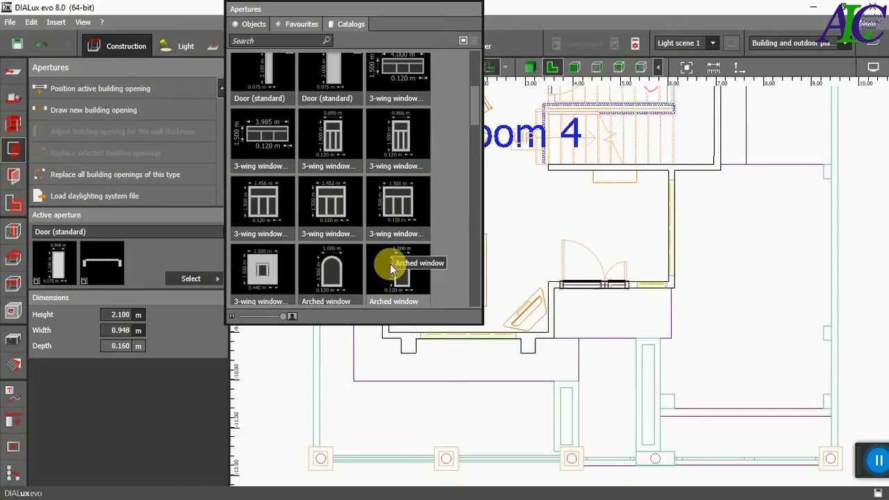
pyautogui.click(402, 206)
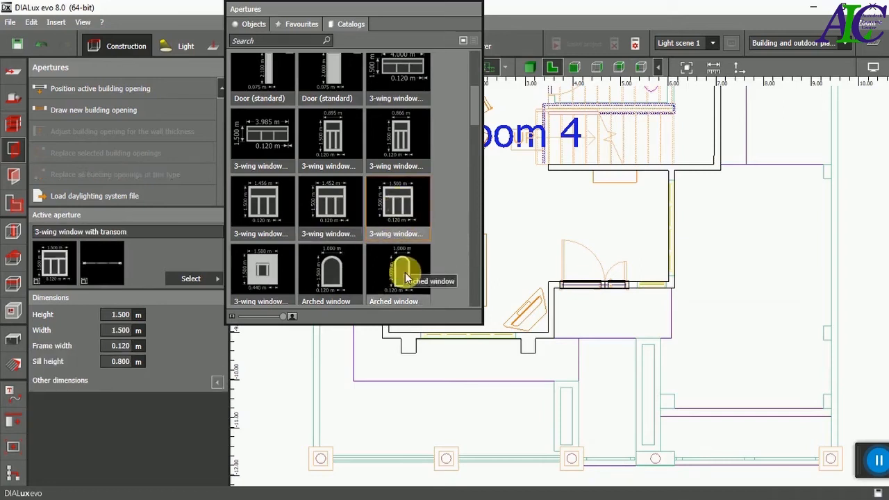
pyautogui.click(523, 14)
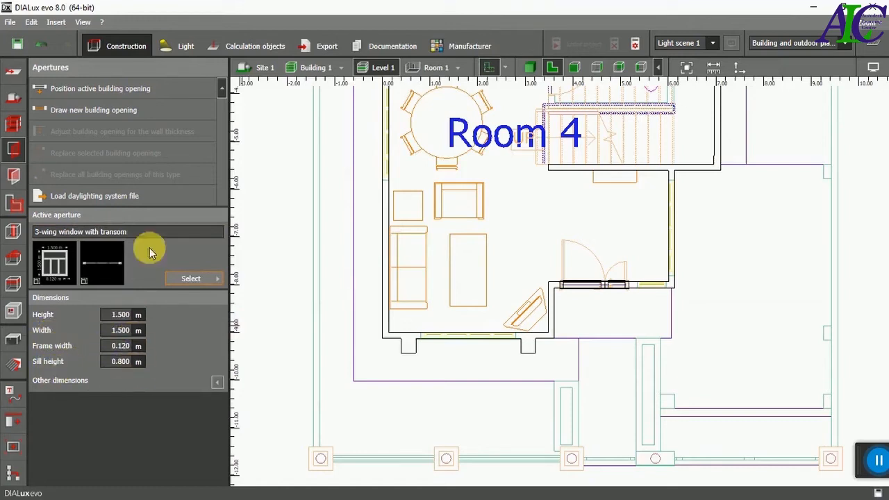
# Draw the window opening about 1.92 m wide between the two columns in Room 4's front wall.
pyautogui.click(81, 111)
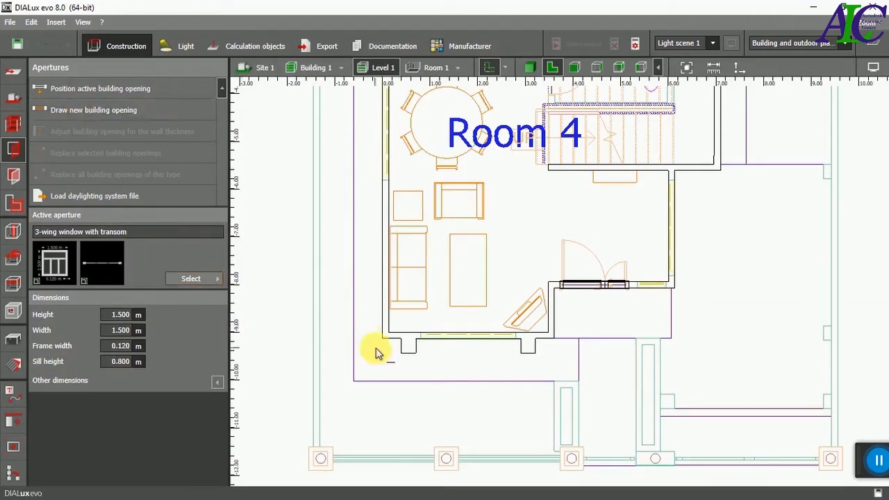
pyautogui.scroll(5, 498, 354)
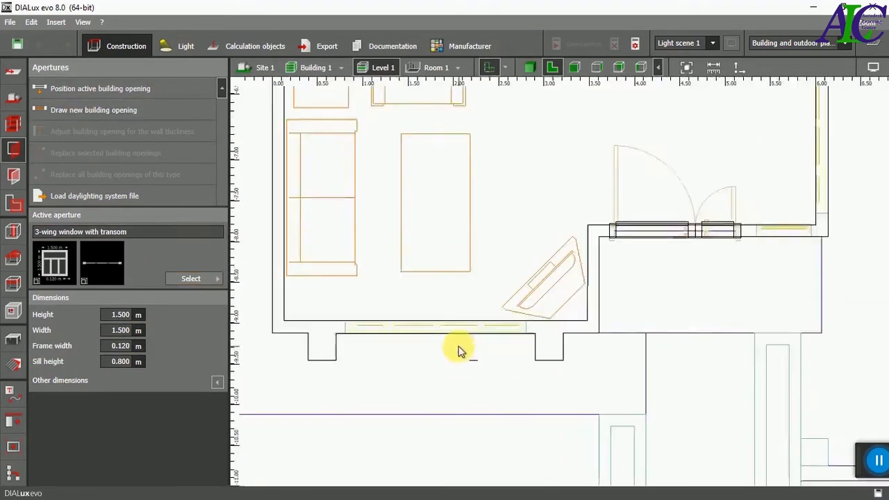
pyautogui.scroll(3, 322, 343)
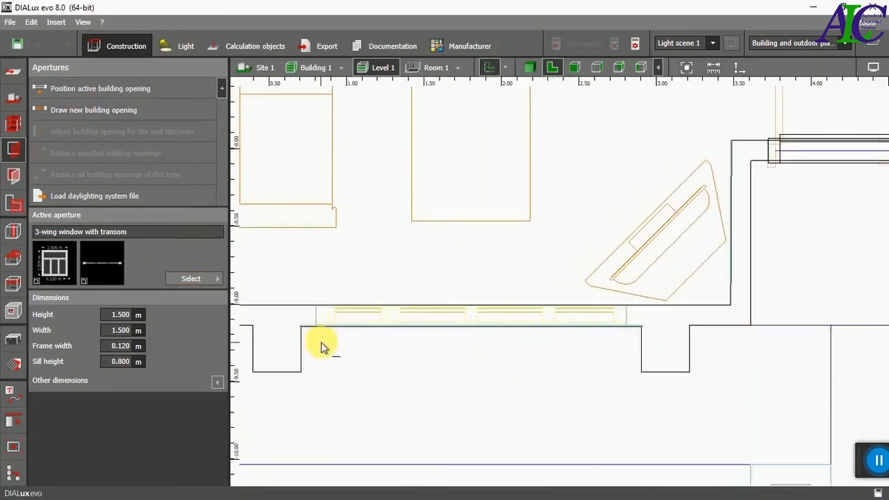
pyautogui.click(316, 307)
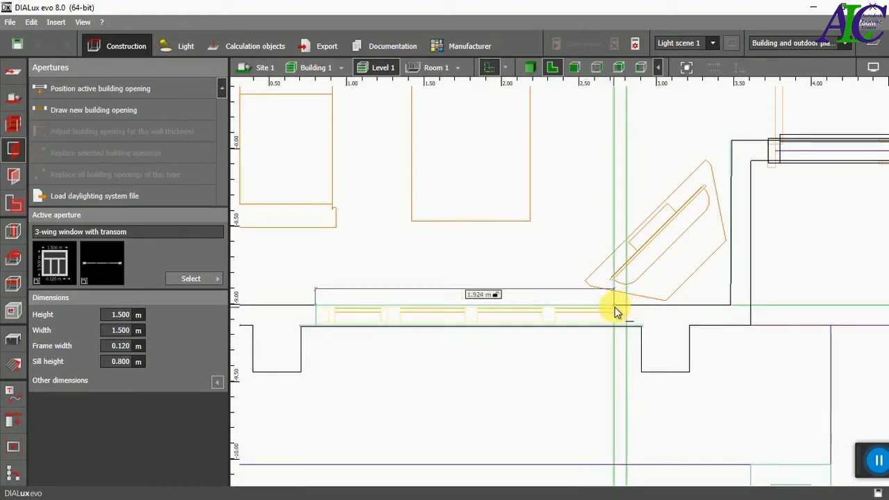
pyautogui.click(624, 316)
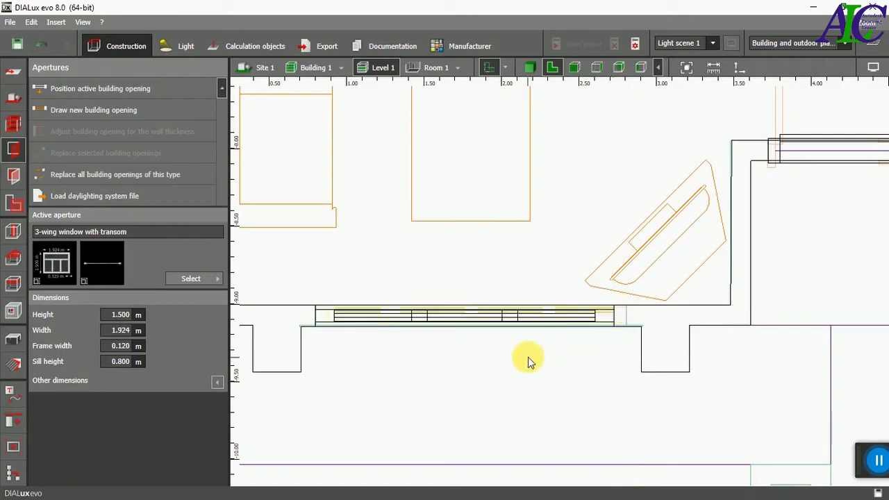
# Select the new window in Room 4's front wall and set its width to 2 m.
pyautogui.click(514, 326)
pyautogui.scroll(-1, 432, 379)
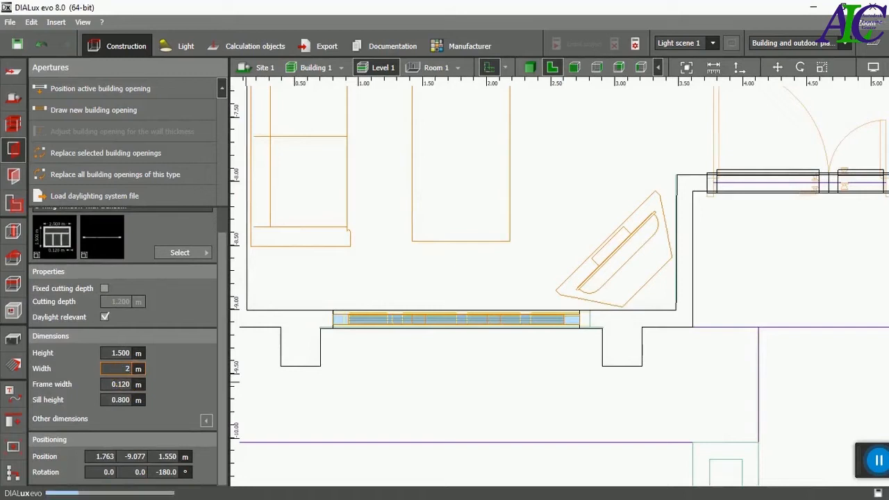
pyautogui.click(405, 384)
pyautogui.click(459, 323)
pyautogui.click(453, 369)
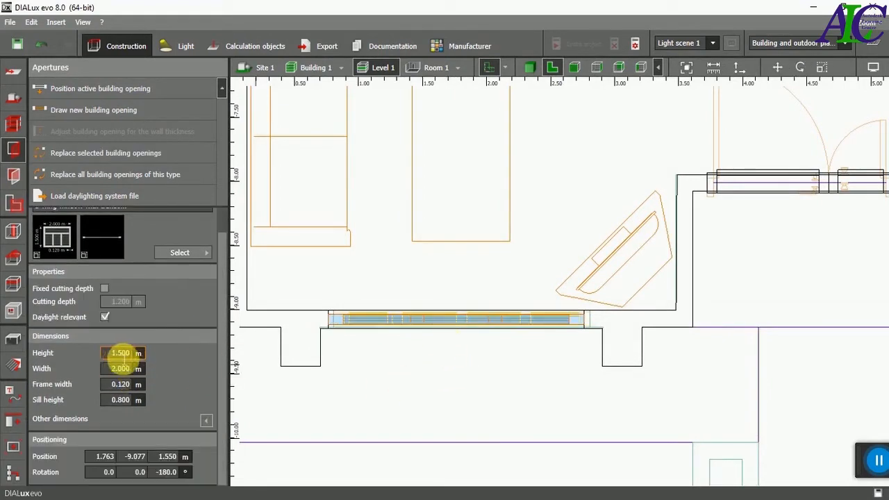
pyautogui.click(421, 363)
# Inspect the front window between the columns in the 3D view from outside the building.
pyautogui.click(529, 68)
pyautogui.scroll(-3, 520, 128)
pyautogui.moveTo(733, 208); pyautogui.dragTo(538, 181, button='right')
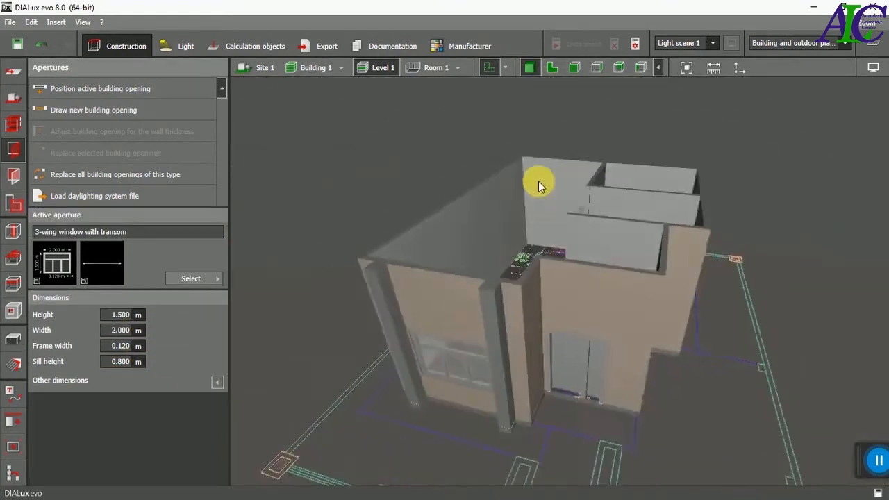
pyautogui.scroll(-2, 524, 307)
pyautogui.moveTo(458, 415); pyautogui.dragTo(526, 429, button='right')
pyautogui.scroll(4, 516, 354)
pyautogui.scroll(-1, 417, 245)
pyautogui.scroll(3, 472, 284)
pyautogui.scroll(-2, 473, 281)
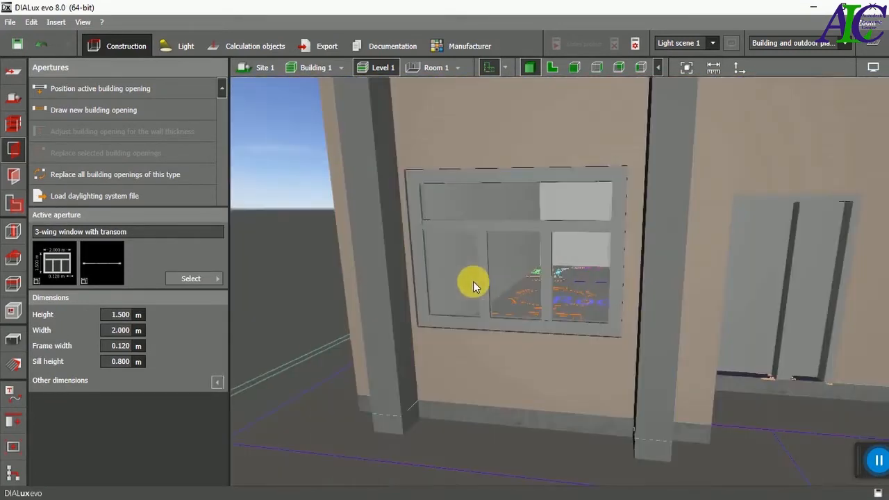
# Draw a window opening about 2 m wide in Room 4's side wall beside the double entrance door.
pyautogui.scroll(-3, 504, 295)
pyautogui.moveTo(504, 295); pyautogui.dragTo(500, 423, button='right')
pyautogui.click(551, 68)
pyautogui.moveTo(694, 139); pyautogui.dragTo(298, 403, button='middle')
pyautogui.click(93, 109)
pyautogui.scroll(4, 594, 186)
pyautogui.click(571, 174)
pyautogui.scroll(-4, 558, 225)
pyautogui.scroll(2, 553, 459)
pyautogui.click(561, 428)
# Draw a window opening in Room 1's outer side wall along the window outline in the plan.
pyautogui.scroll(-5, 555, 406)
pyautogui.scroll(4, 586, 159)
pyautogui.scroll(4, 558, 173)
pyautogui.click(557, 170)
pyautogui.scroll(-6, 548, 192)
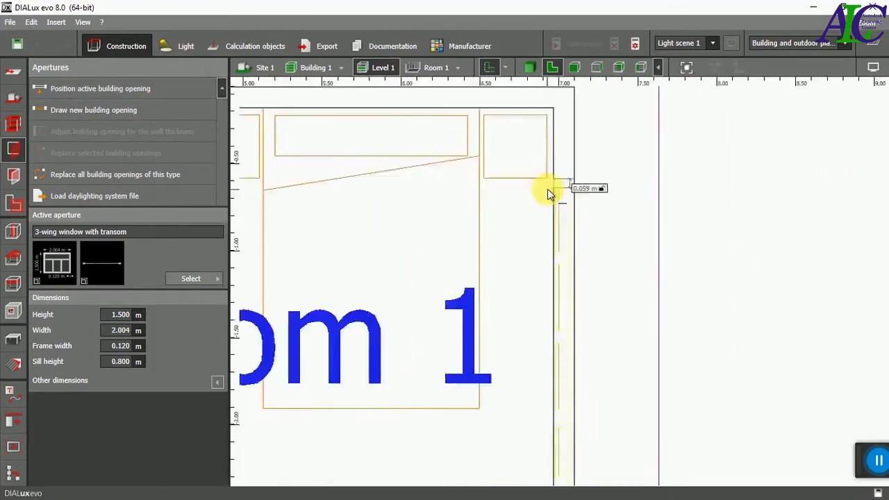
pyautogui.scroll(5, 549, 343)
pyautogui.click(549, 343)
# Draw a window opening about 2 m wide in the kitchen's rear wall.
pyautogui.scroll(-5, 591, 368)
pyautogui.scroll(4, 362, 275)
pyautogui.click(311, 273)
pyautogui.scroll(1, 617, 274)
pyautogui.click(629, 276)
# Draw a window opening about 2 m wide in Room 4's outer wall beside the dining table.
pyautogui.scroll(-5, 460, 198)
pyautogui.scroll(3, 420, 341)
pyautogui.scroll(2, 419, 257)
pyautogui.scroll(2, 396, 159)
pyautogui.scroll(-3, 395, 167)
pyautogui.click(396, 170)
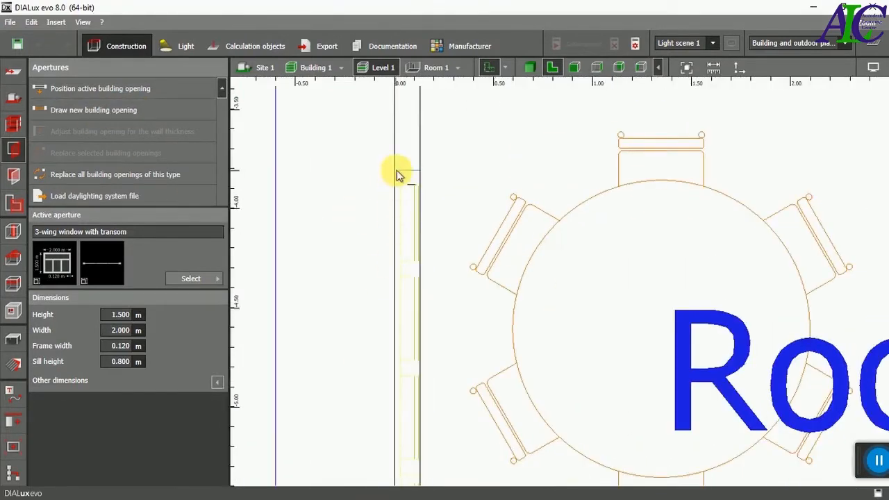
pyautogui.scroll(3, 407, 417)
pyautogui.scroll(1, 395, 378)
pyautogui.click(402, 325)
# Select the window in Room 1's outer side wall and set its width to 2 m.
pyautogui.scroll(-5, 410, 362)
pyautogui.click(490, 132)
pyautogui.click(723, 207)
pyautogui.click(123, 370)
pyautogui.write('2')
pyautogui.press('Return')
pyautogui.click(724, 214)
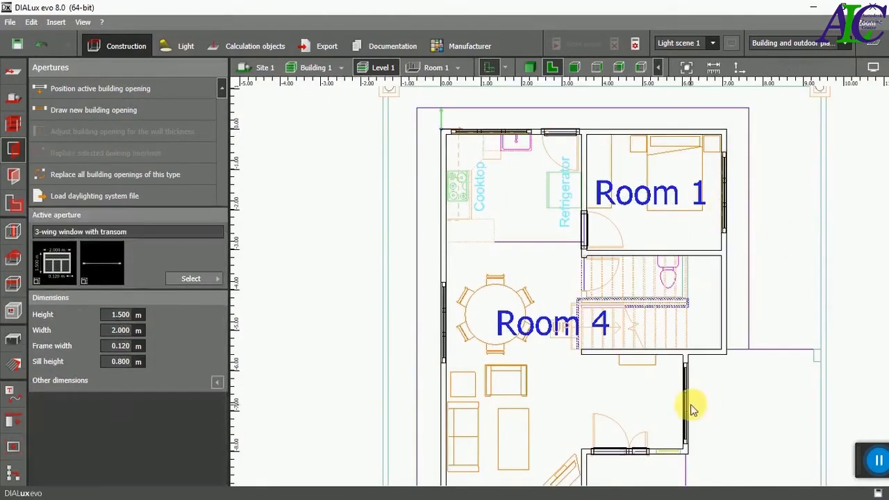
# Set the width of the window in Room 4's side wall near the entrance to 2 m.
pyautogui.click(686, 401)
pyautogui.click(125, 371)
pyautogui.write('2')
pyautogui.click(393, 289)
pyautogui.click(685, 395)
pyautogui.click(480, 137)
# Switch to Building 2 and show its Level 2 storey with the Level 2 plan in floor plan view.
pyautogui.click(529, 68)
pyautogui.moveTo(507, 340); pyautogui.dragTo(651, 352, button='right')
pyautogui.click(340, 67)
pyautogui.click(347, 94)
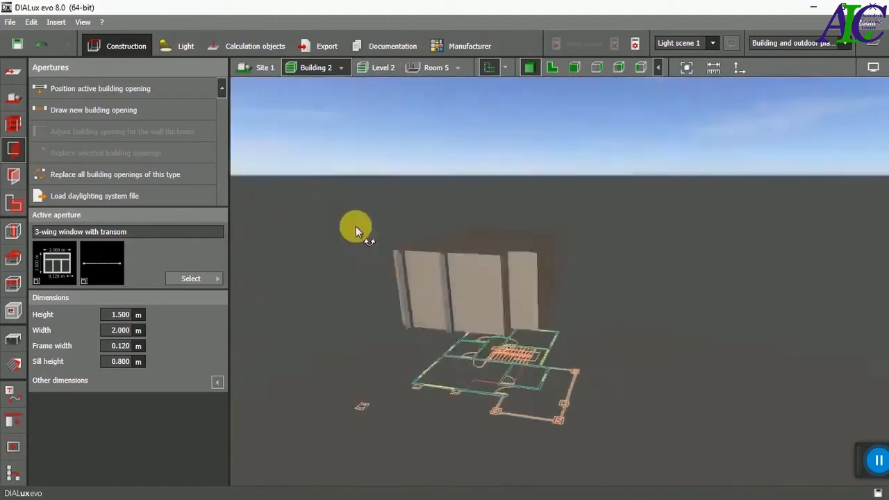
pyautogui.click(504, 68)
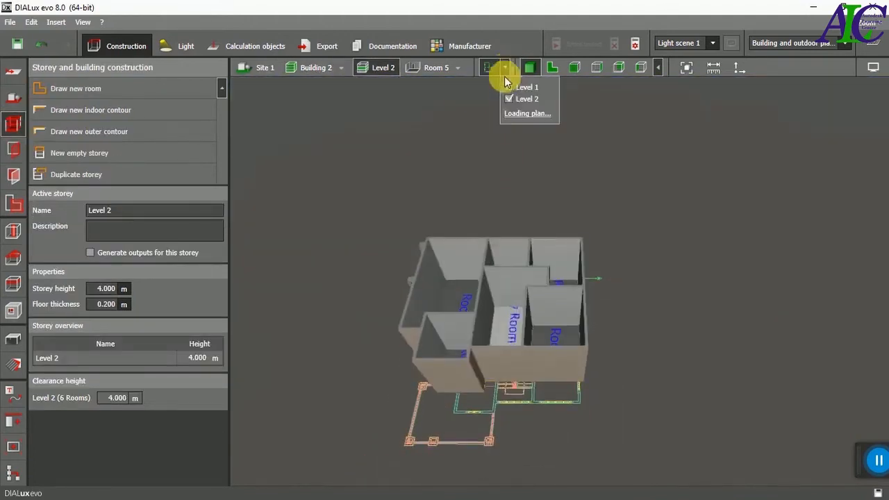
pyautogui.click(450, 127)
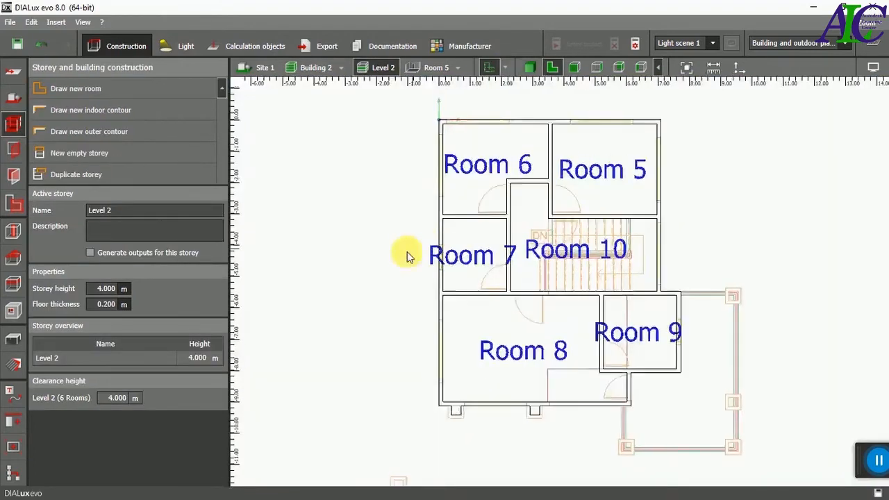
pyautogui.scroll(-3, 407, 256)
# Draw window openings about 2 m wide in Room 6's rear wall and outer side wall.
pyautogui.click(13, 149)
pyautogui.scroll(5, 458, 153)
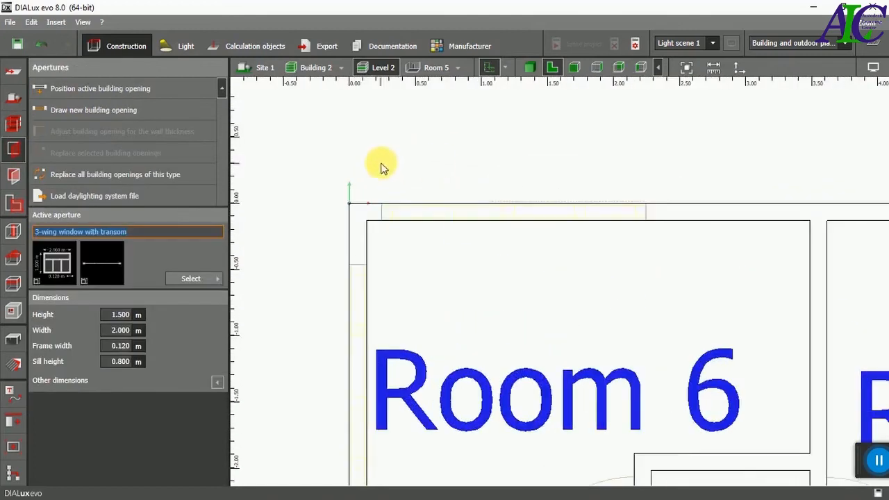
pyautogui.moveTo(383, 205); pyautogui.dragTo(646, 204)
pyautogui.scroll(1, 448, 232)
pyautogui.click(81, 113)
pyautogui.scroll(-1, 384, 280)
pyautogui.scroll(1, 345, 285)
pyautogui.scroll(-3, 351, 347)
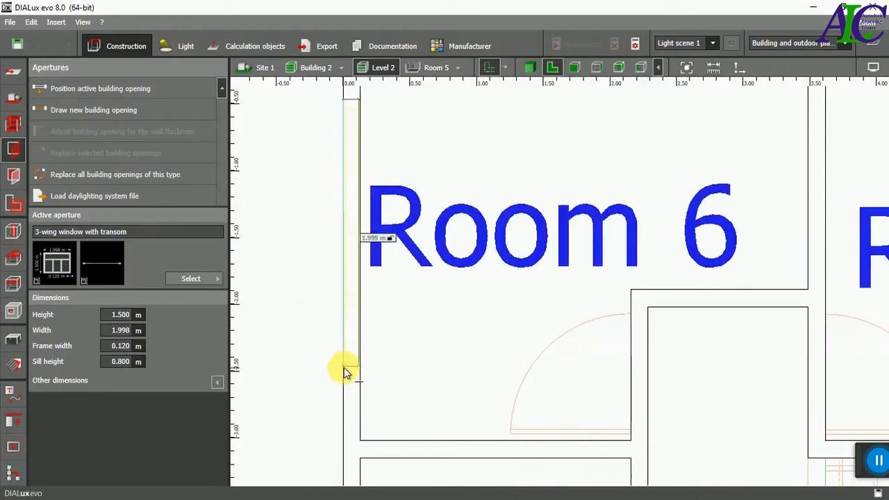
# Draw 2 m wide window openings in Room 5's rear wall and outer side wall.
pyautogui.scroll(4, 472, 227)
pyautogui.moveTo(434, 244)
pyautogui.mouseDown()
pyautogui.moveTo(688, 241)
pyautogui.moveTo(702, 232)
pyautogui.moveTo(649, 249)
pyautogui.moveTo(660, 249)
pyautogui.mouseUp()
pyautogui.write('2')
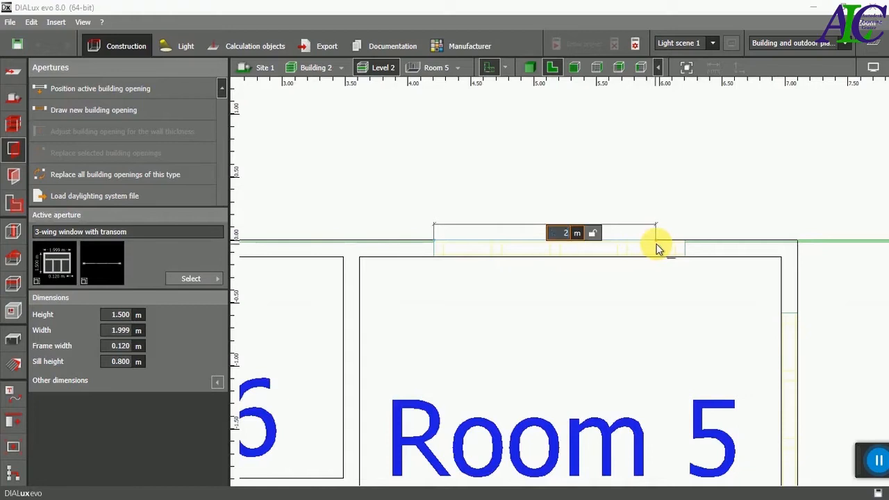
pyautogui.press('Return')
pyautogui.scroll(-3, 729, 301)
pyautogui.scroll(3, 597, 198)
pyautogui.moveTo(596, 194); pyautogui.dragTo(616, 375)
pyautogui.press('Return')
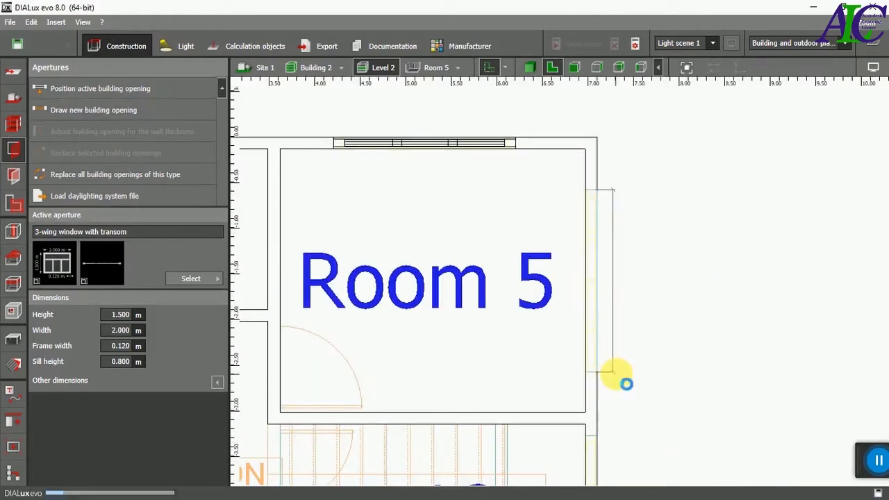
# Draw a window opening about 2 m wide in the outer wall of Room 10 beside the stairs.
pyautogui.scroll(-3, 577, 372)
pyautogui.scroll(3, 579, 423)
pyautogui.scroll(1, 572, 251)
pyautogui.scroll(-3, 559, 391)
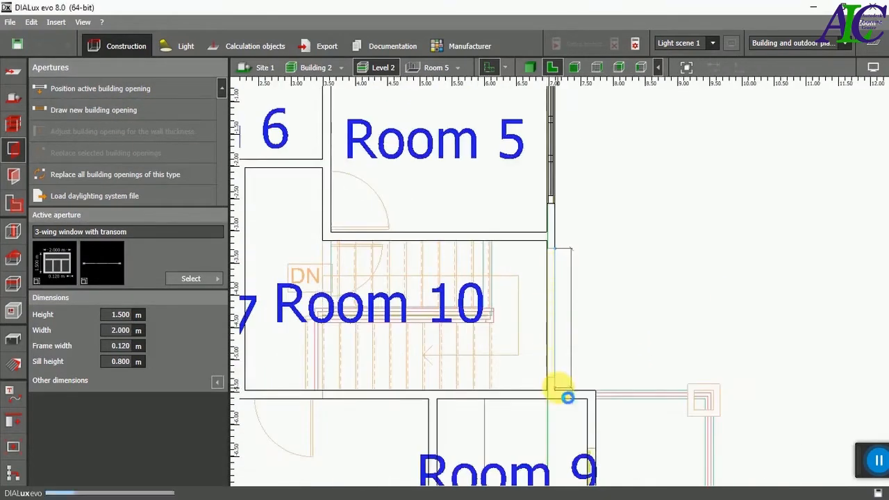
# Draw a 2 m wide window opening in Room 8's outer side wall.
pyautogui.scroll(-2, 565, 396)
pyautogui.scroll(1, 349, 468)
pyautogui.scroll(3, 354, 445)
pyautogui.click(85, 112)
pyautogui.scroll(2, 364, 265)
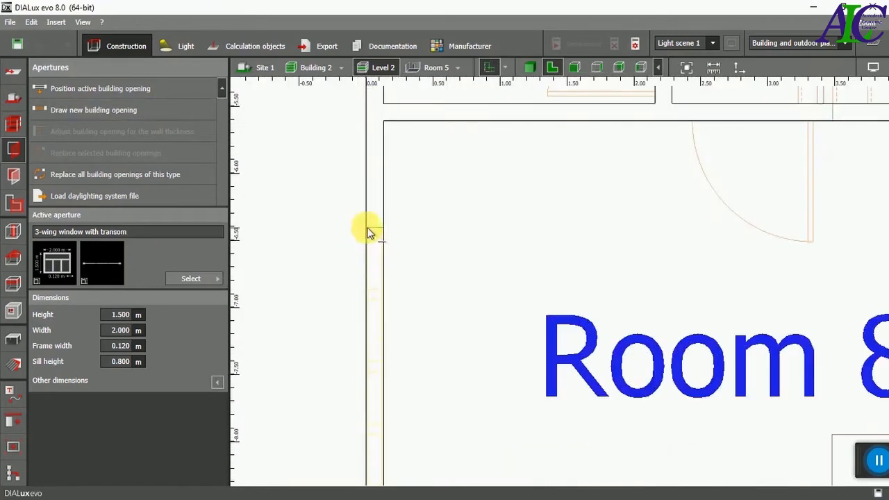
pyautogui.moveTo(367, 227); pyautogui.dragTo(361, 387)
pyautogui.scroll(-2, 364, 265)
pyautogui.write('2')
pyautogui.press('Return')
# Draw a window opening about 2 m wide in Room 8's front wall between the two columns.
pyautogui.scroll(-4, 336, 357)
pyautogui.scroll(10, 403, 447)
pyautogui.scroll(1, 394, 398)
pyautogui.click(545, 363)
pyautogui.scroll(-11, 396, 353)
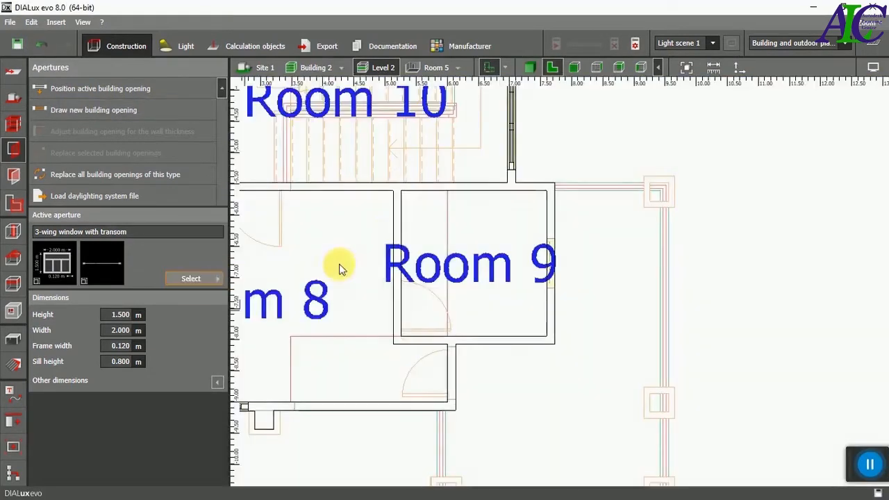
# Choose the 0.600 m by 0.600 m standard window from the aperture catalog and set its sill height to 2 m.
pyautogui.click(191, 279)
pyautogui.click(331, 267)
pyautogui.click(120, 361)
pyautogui.write('2')
pyautogui.press('Return')
# Draw a 0.8 m wide standard window opening in Room 9's outer wall.
pyautogui.scroll(2, 553, 239)
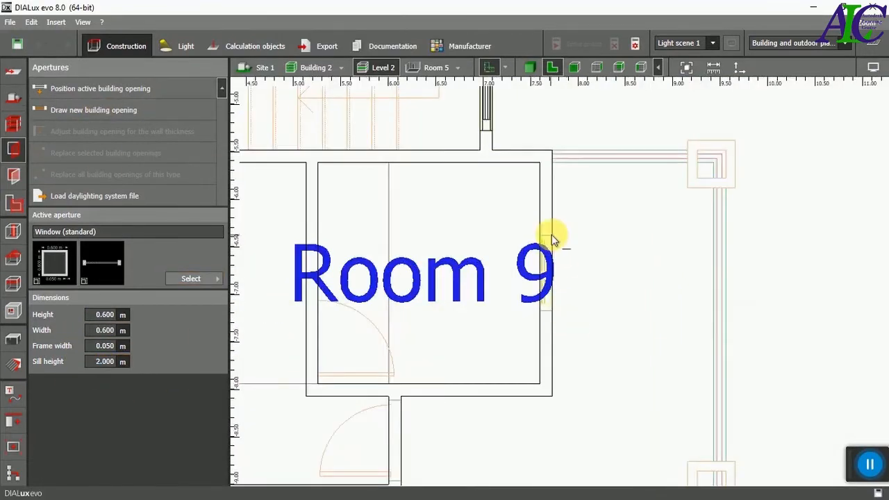
pyautogui.write('2')
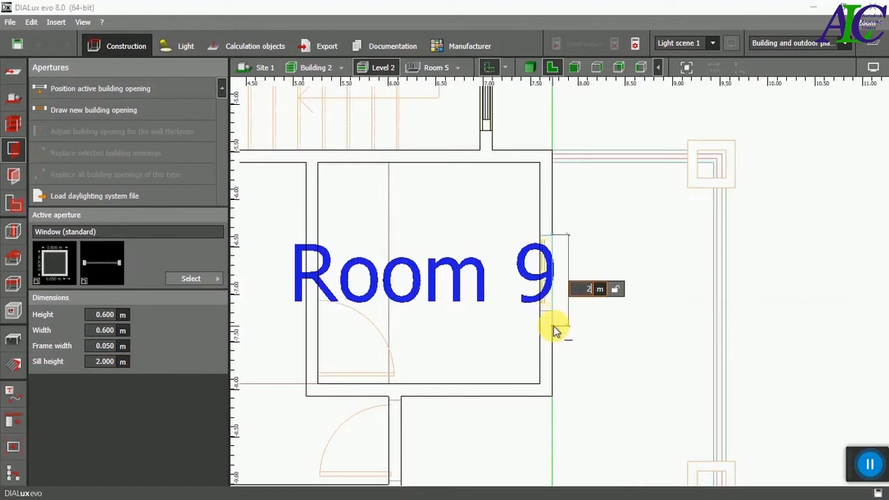
pyautogui.click(555, 332)
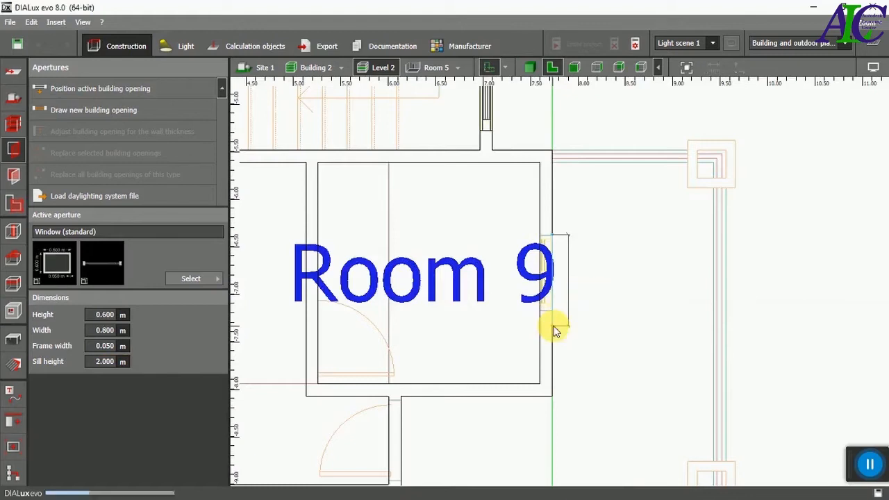
pyautogui.click(531, 65)
pyautogui.scroll(-2, 442, 380)
pyautogui.moveTo(443, 380); pyautogui.dragTo(487, 330, button='right')
# Draw a 0.8 m wide standard window opening in Room 7's outer wall and inspect it in the 3D view.
pyautogui.click(552, 68)
pyautogui.scroll(-3, 615, 288)
pyautogui.scroll(4, 430, 212)
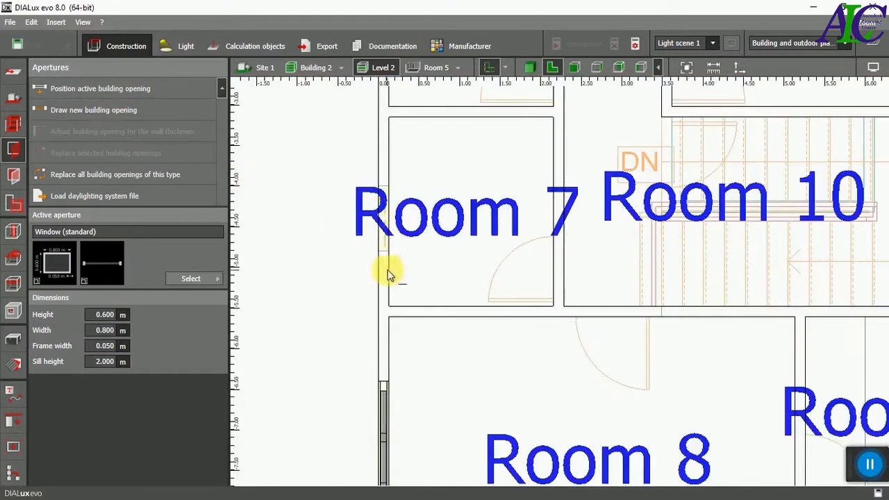
pyautogui.scroll(2, 385, 196)
pyautogui.write('0')
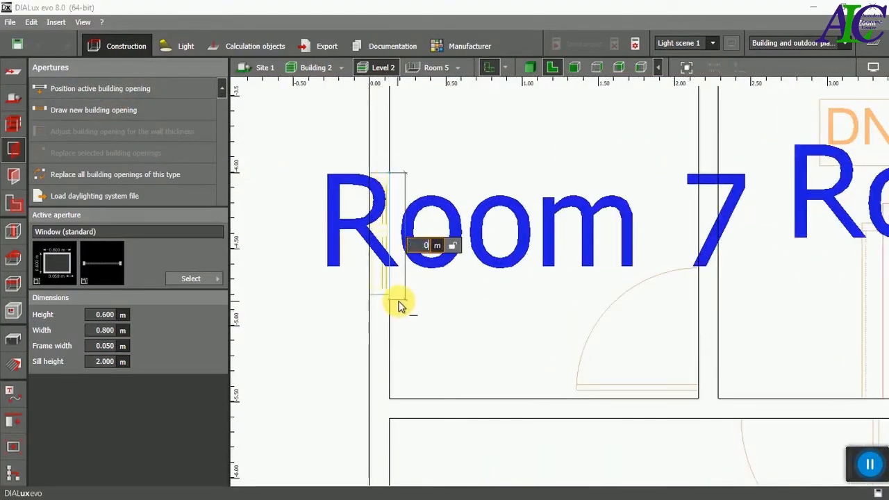
pyautogui.write('.8')
pyautogui.press('Return')
pyautogui.click(531, 68)
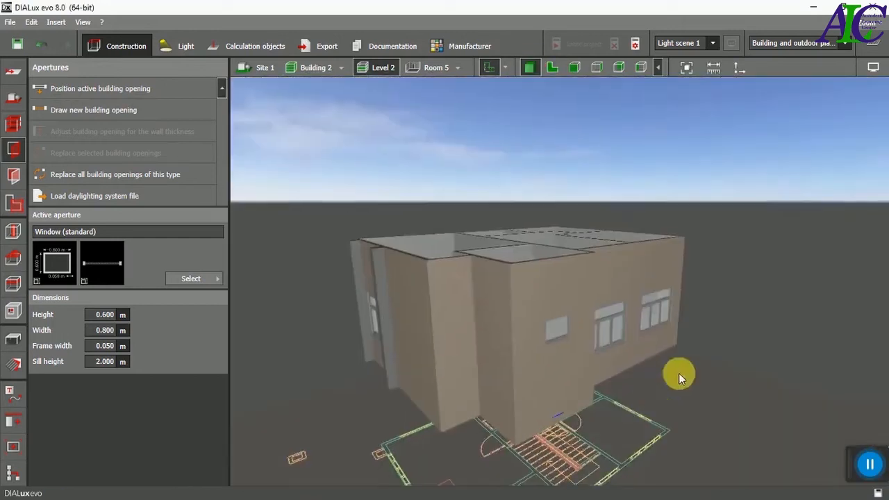
pyautogui.moveTo(647, 362); pyautogui.dragTo(722, 389, button='right')
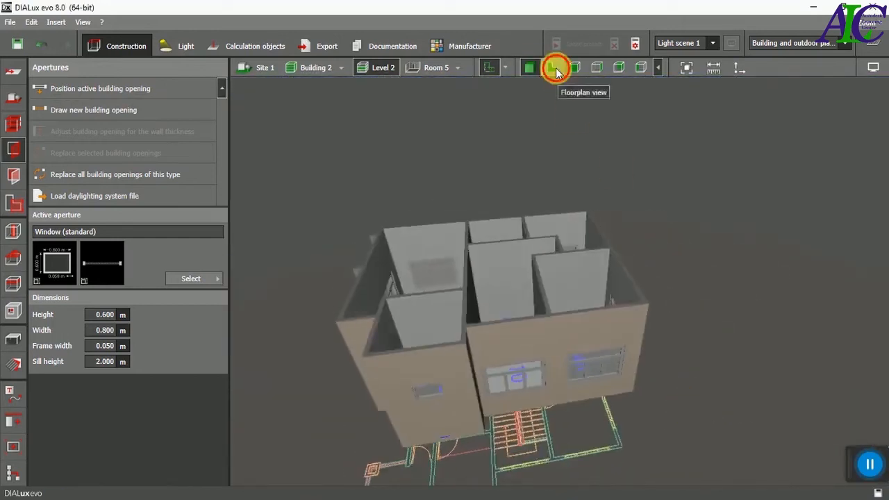
# Choose the standard door 0.942 m wide and 2 m high from the aperture catalog.
pyautogui.click(554, 67)
pyautogui.scroll(-3, 413, 254)
pyautogui.scroll(4, 588, 331)
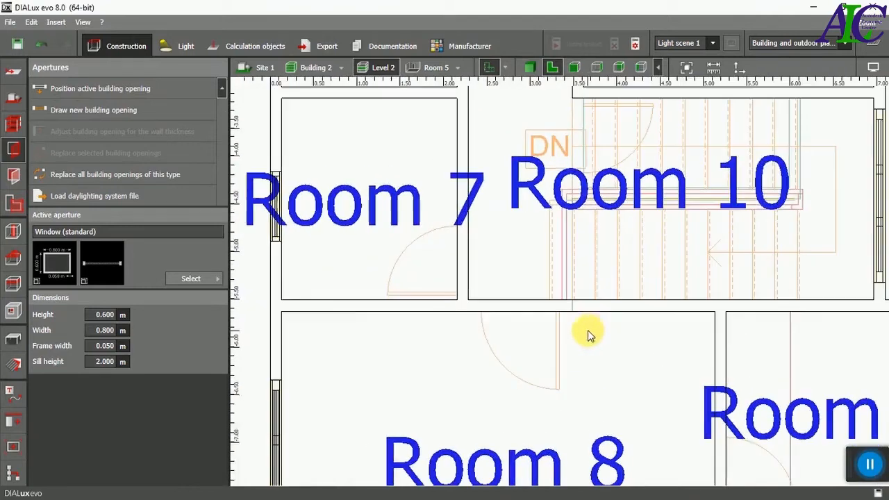
pyautogui.click(218, 280)
pyautogui.scroll(5, 363, 212)
pyautogui.scroll(4, 359, 216)
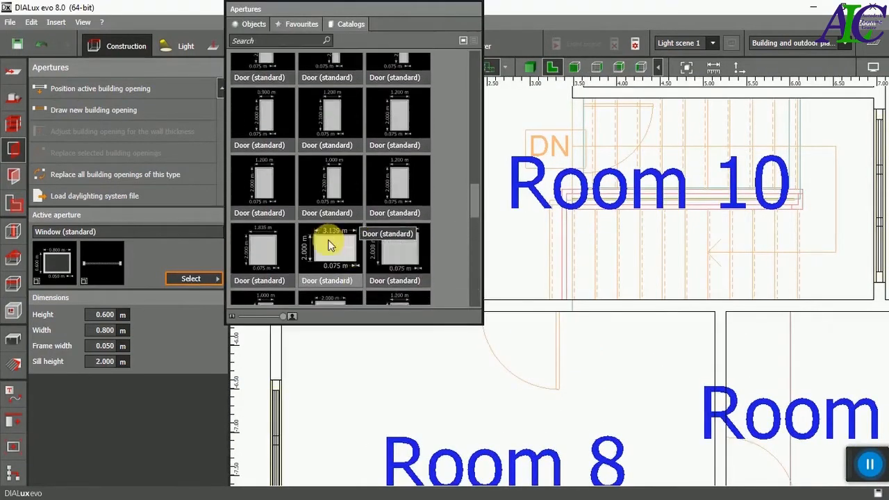
pyautogui.click(331, 167)
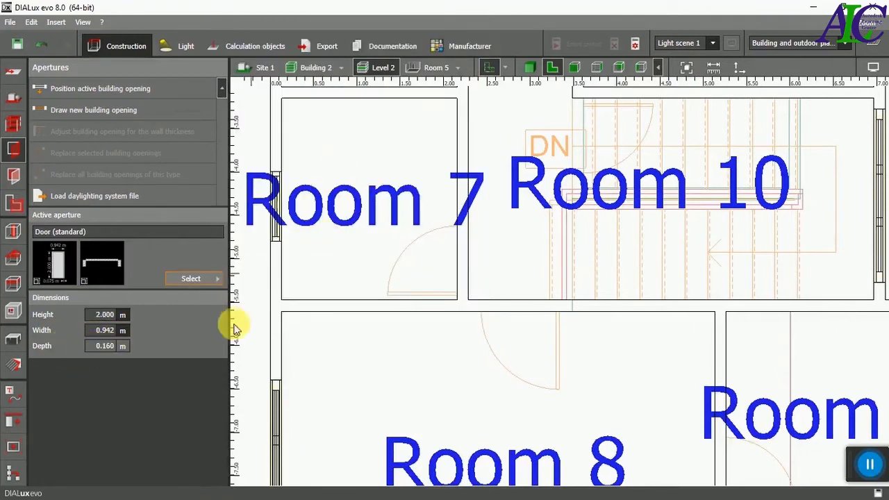
# Draw a 0.8 m wide door opening in the wall between Room 7 and Room 10.
pyautogui.click(76, 109)
pyautogui.moveTo(465, 293); pyautogui.dragTo(458, 332, button='middle')
pyautogui.scroll(1, 467, 321)
pyautogui.click(447, 333)
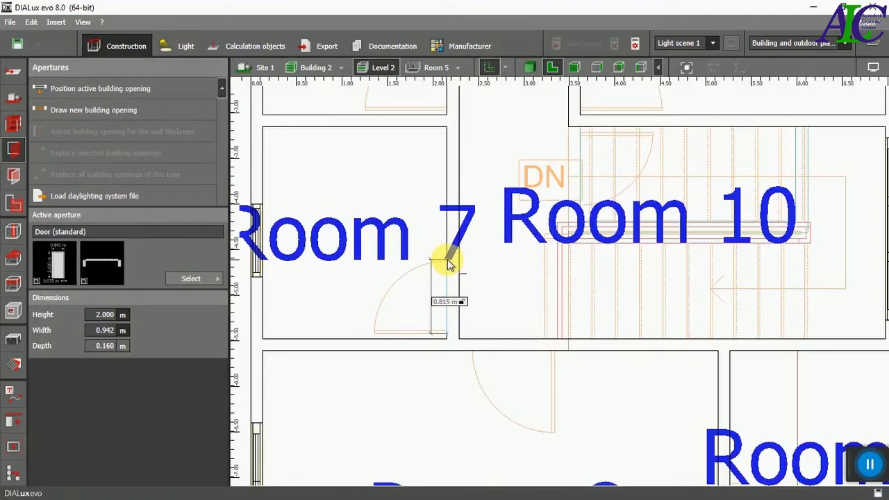
pyautogui.press('Tab')
pyautogui.press('Return')
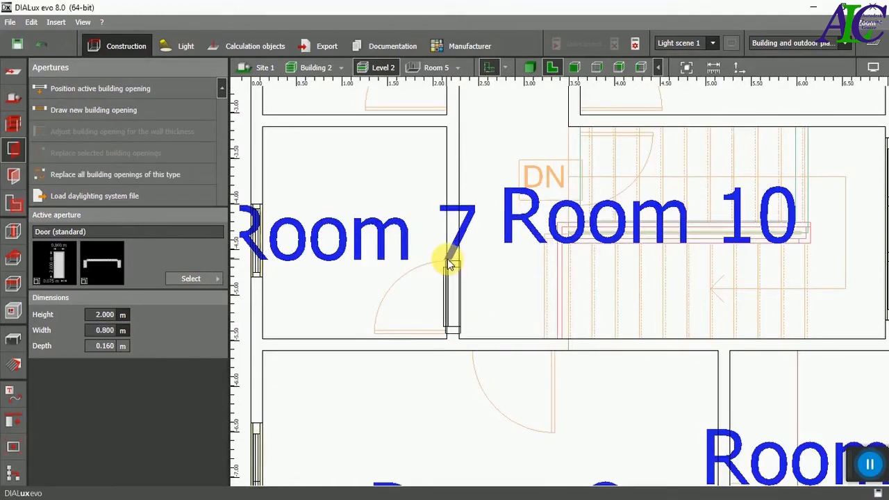
# Draw a 0.9 m wide door opening in the wall between Room 8 and Room 10.
pyautogui.click(555, 356)
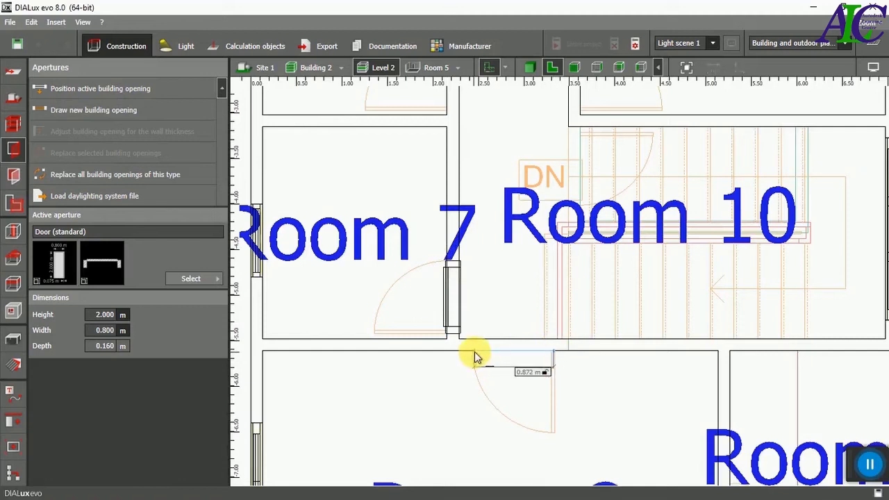
pyautogui.press('Tab')
pyautogui.write('0.9')
pyautogui.press('Return')
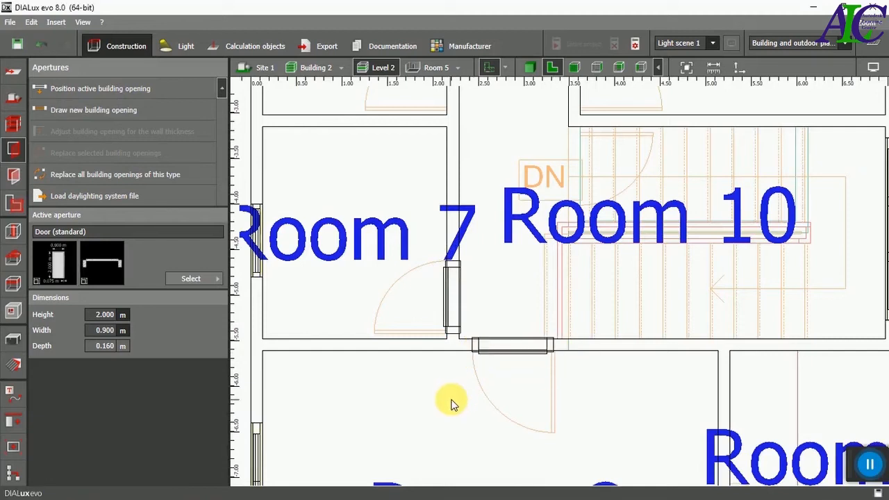
# Draw 0.9 m wide door openings from Room 10 into Room 6 and into Room 5.
pyautogui.scroll(-4, 452, 403)
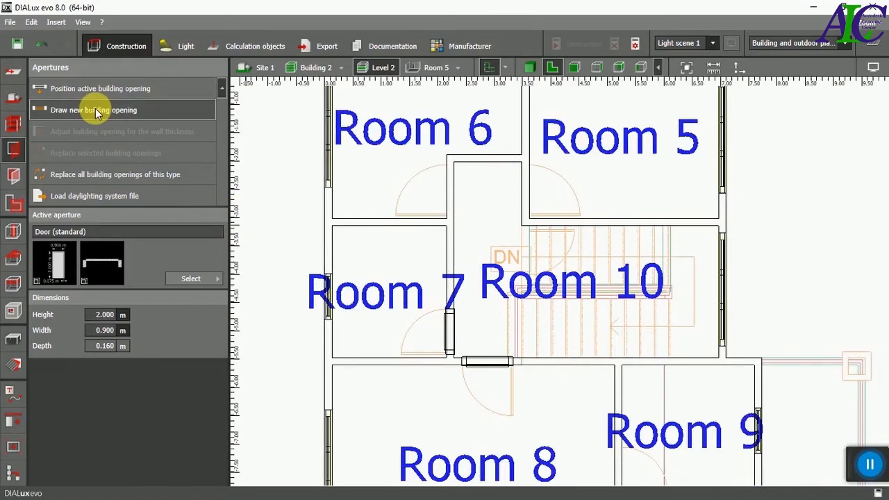
pyautogui.scroll(-3, 396, 222)
pyautogui.click(341, 67)
pyautogui.click(370, 83)
pyautogui.scroll(5, 525, 199)
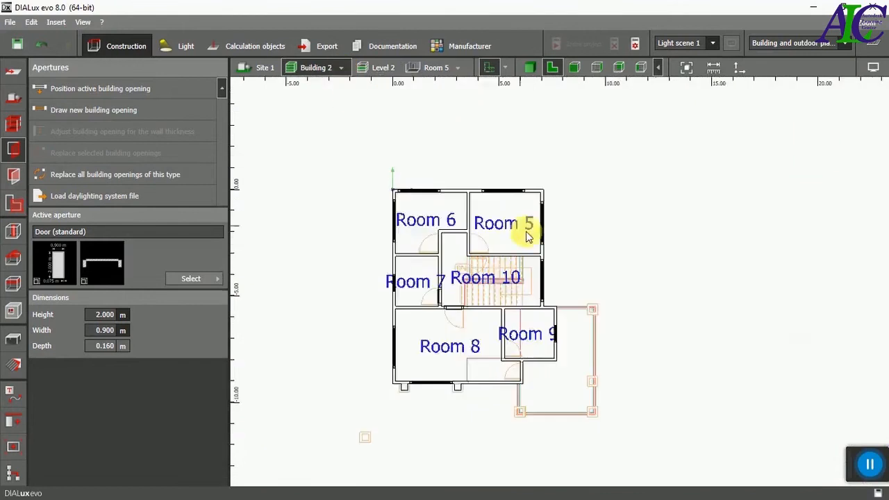
pyautogui.scroll(5, 458, 342)
pyautogui.scroll(-3, 462, 317)
pyautogui.scroll(4, 462, 318)
pyautogui.click(93, 110)
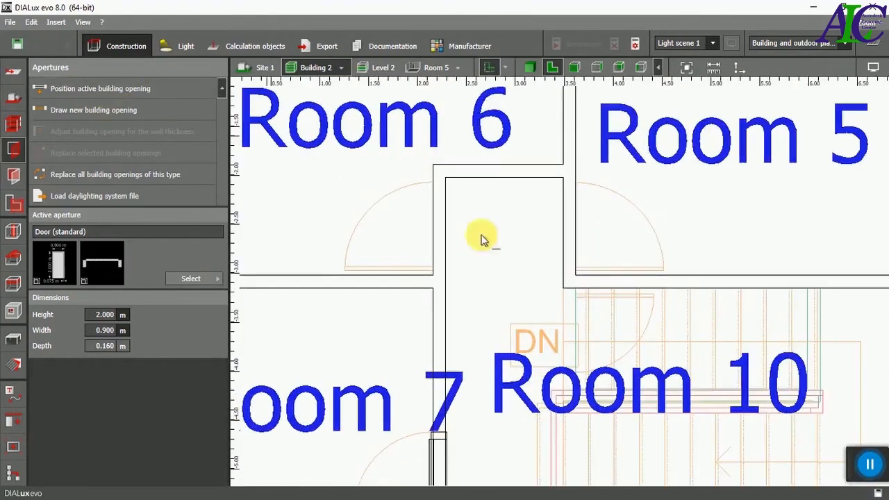
pyautogui.click(432, 186)
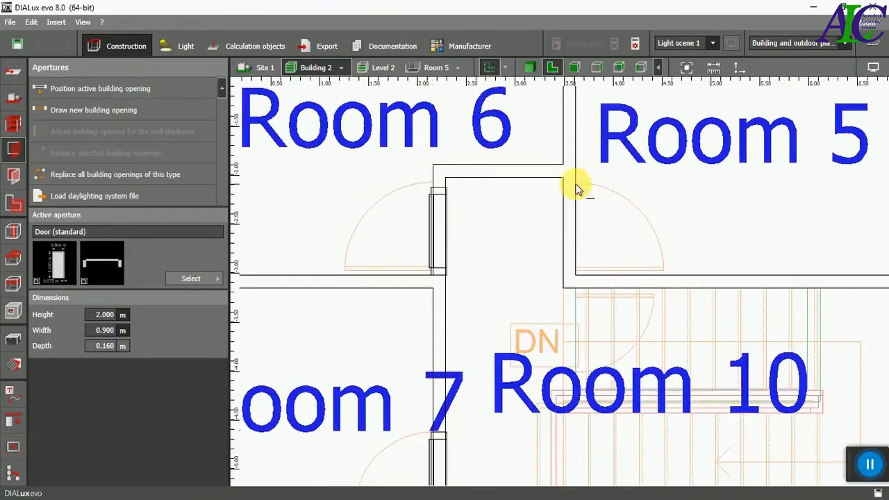
pyautogui.write('0.9')
pyautogui.press('Return')
# Draw a door opening about 0.8 m wide between Rooms 8 and 9 and a 0.9 m one in Room 8's side wall.
pyautogui.scroll(-5, 454, 211)
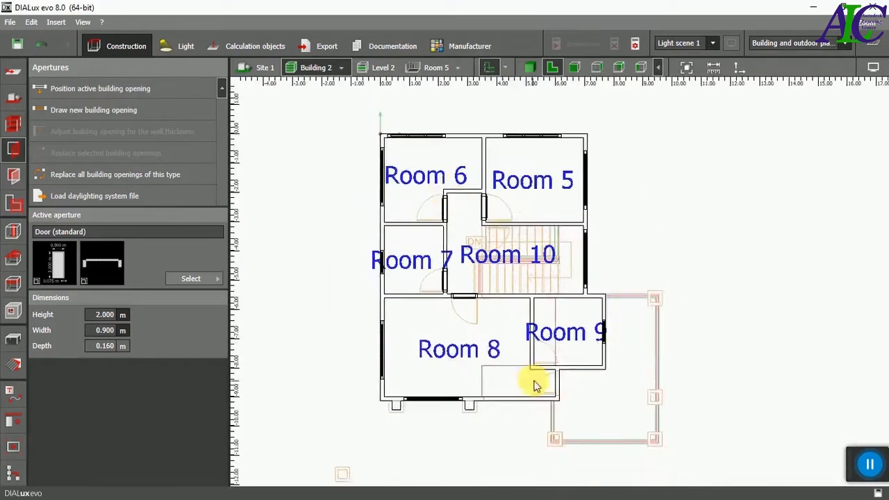
pyautogui.scroll(6, 533, 374)
pyautogui.click(520, 362)
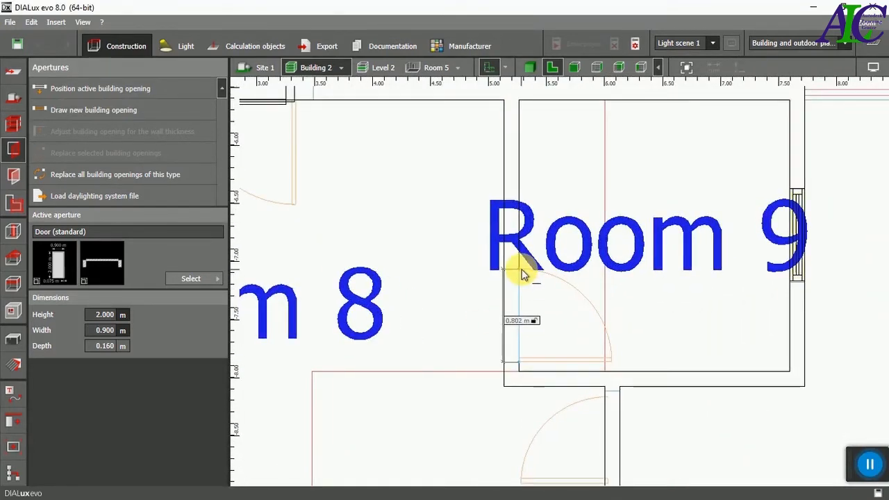
pyautogui.click(522, 275)
pyautogui.scroll(-2, 468, 265)
pyautogui.scroll(2, 396, 288)
pyautogui.write('0.9')
pyautogui.press('Return')
# Switch to storey and building construction and show Level 1 of Building 1 in floor plan view.
pyautogui.scroll(-5, 427, 332)
pyautogui.click(529, 67)
pyautogui.click(12, 124)
pyautogui.moveTo(618, 315); pyautogui.dragTo(486, 293, button='right')
pyautogui.scroll(3, 591, 264)
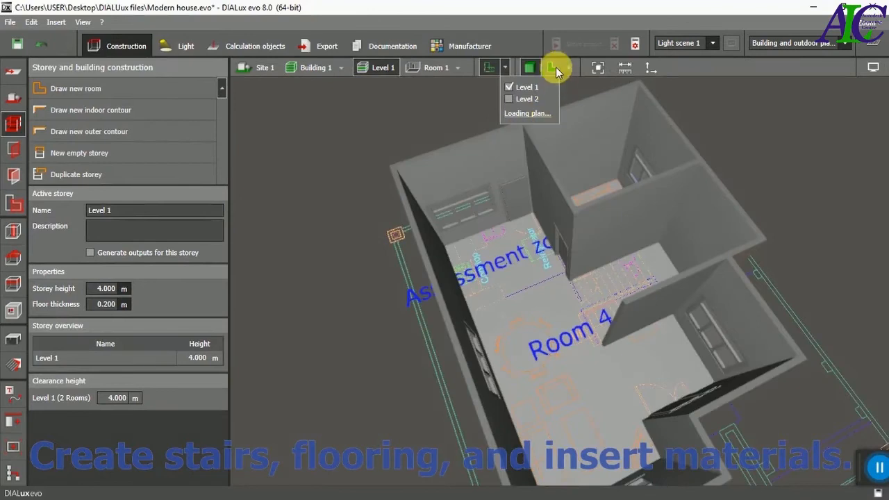
pyautogui.click(554, 68)
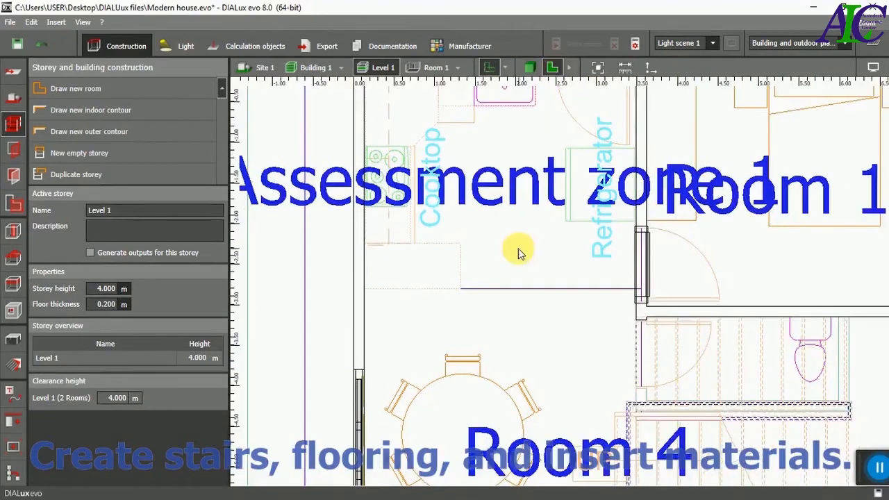
# Draw a rectangular platform about 3.36 m by 2.68 m over the kitchen floor area, between its inner wall corners and the Room 4 boundary.
pyautogui.scroll(-4, 520, 253)
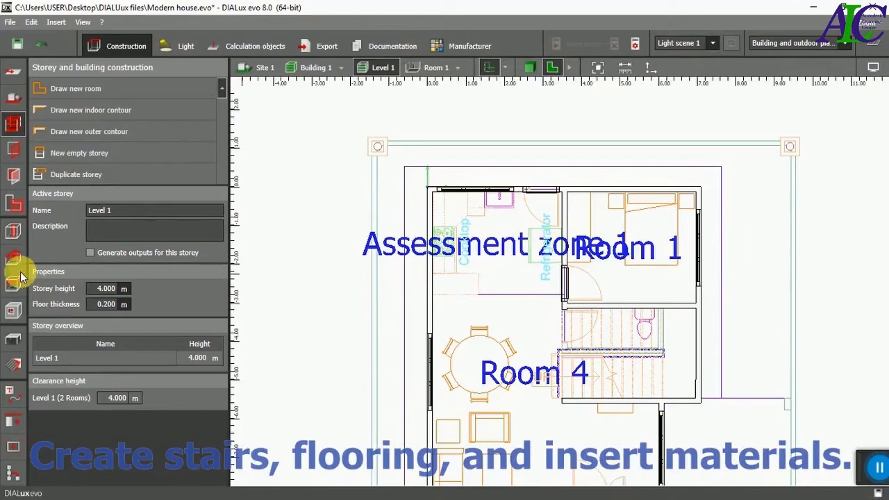
pyautogui.click(13, 202)
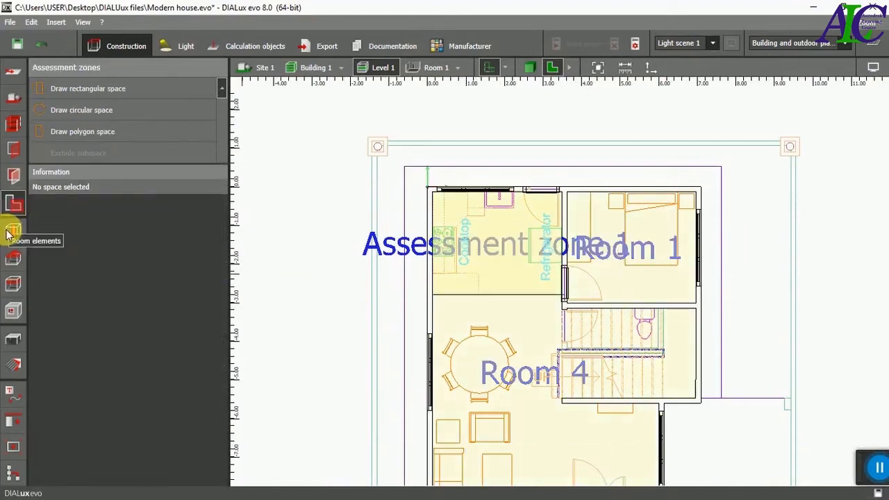
pyautogui.click(9, 231)
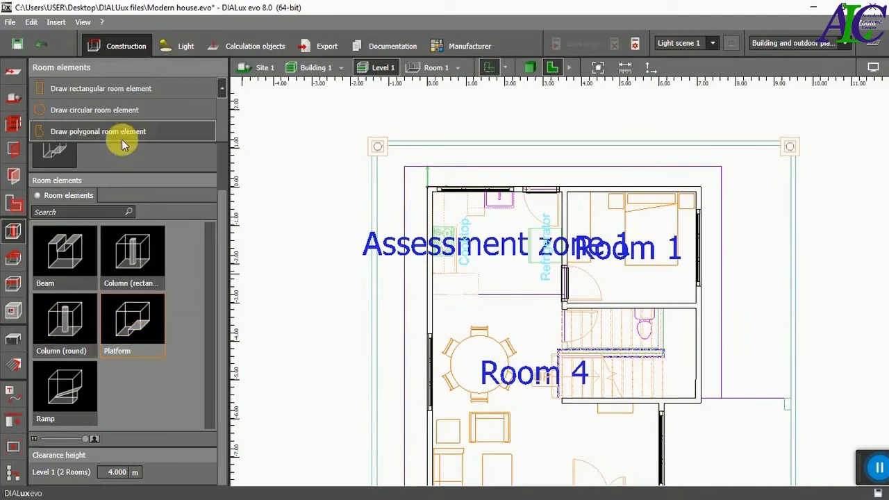
pyautogui.click(125, 90)
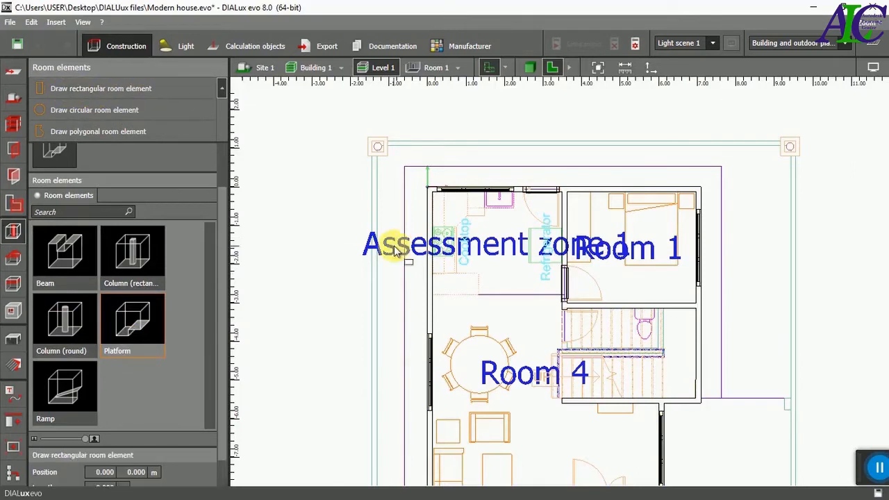
pyautogui.scroll(1, 509, 219)
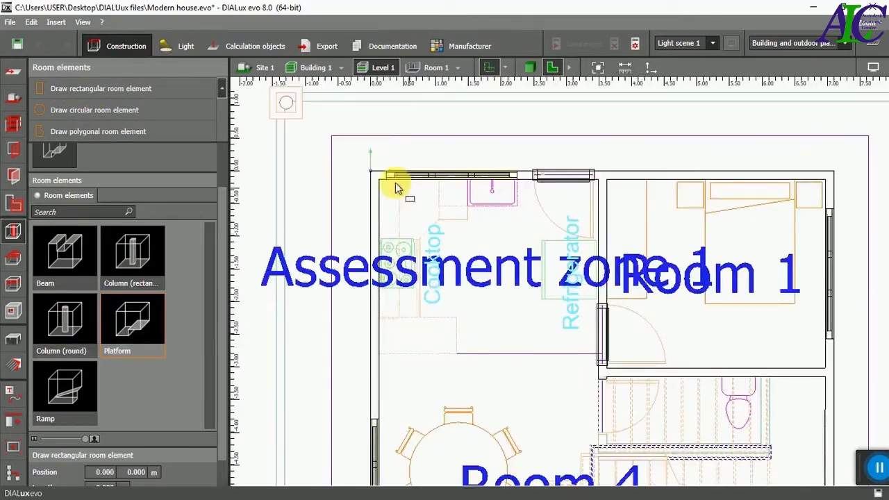
pyautogui.scroll(3, 376, 183)
pyautogui.scroll(-1, 389, 193)
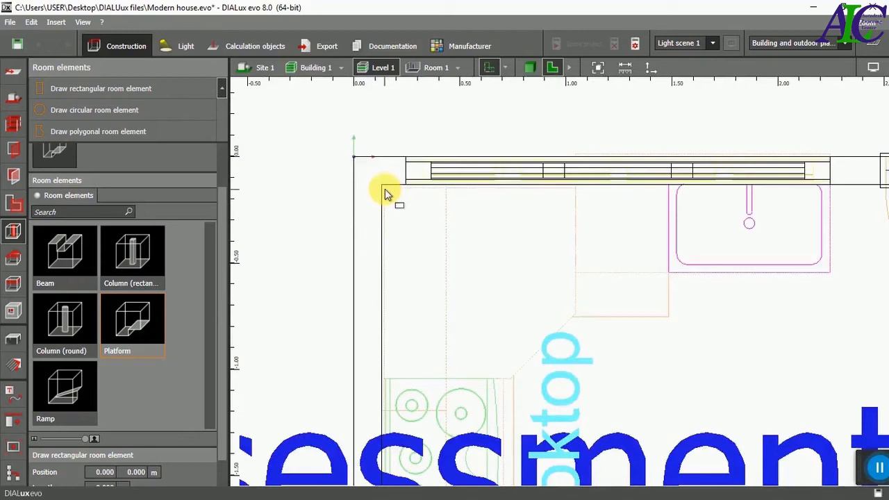
pyautogui.scroll(2, 385, 190)
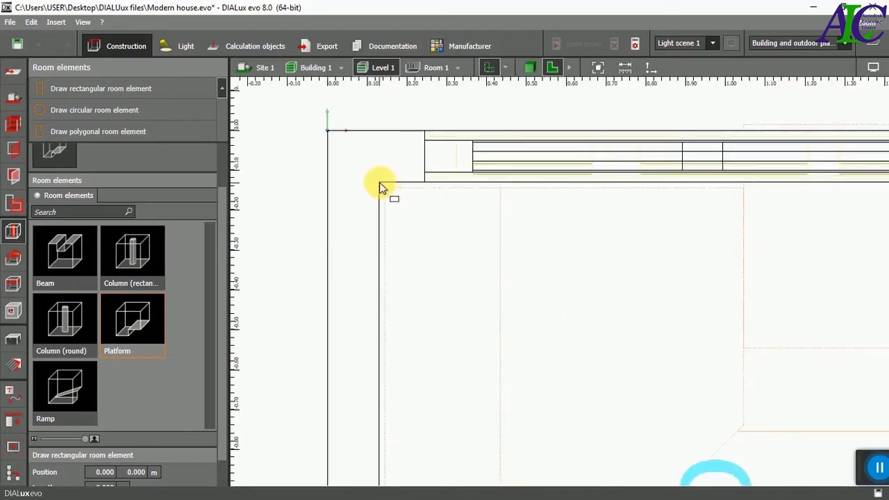
pyautogui.scroll(-3, 379, 185)
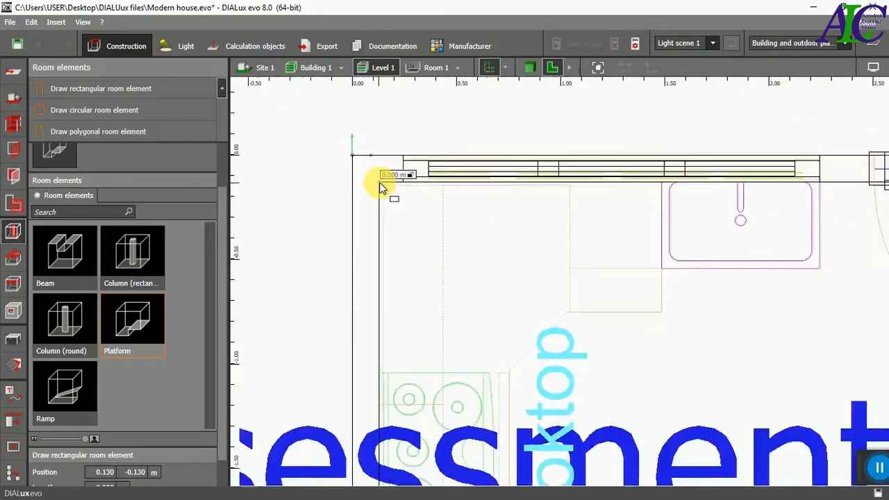
pyautogui.click(380, 182)
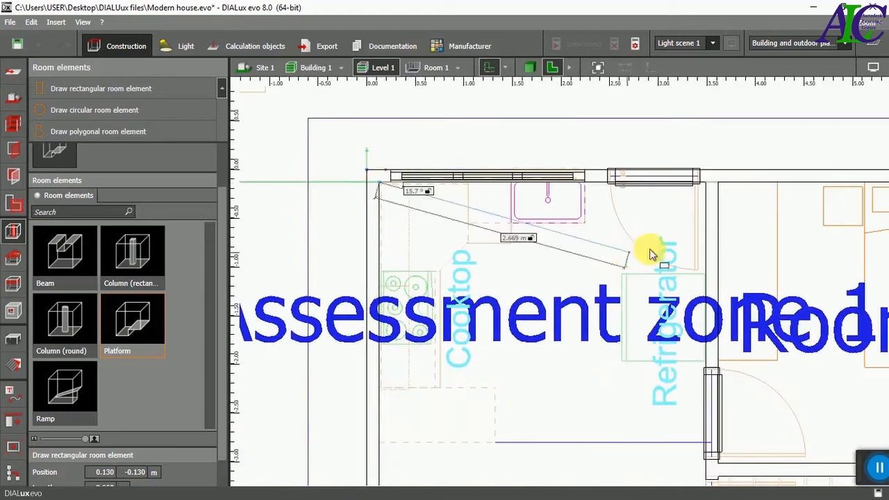
pyautogui.scroll(3, 708, 184)
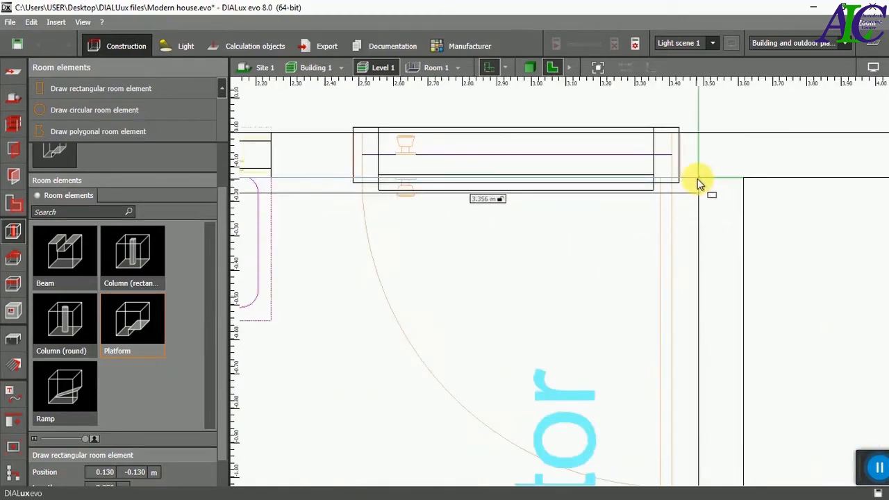
pyautogui.click(699, 178)
pyautogui.scroll(-7, 622, 220)
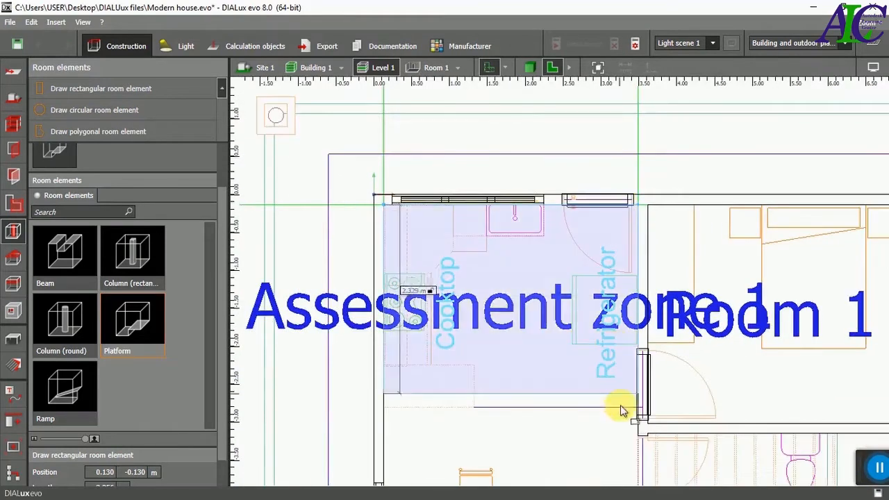
pyautogui.scroll(3, 637, 424)
pyautogui.scroll(2, 640, 422)
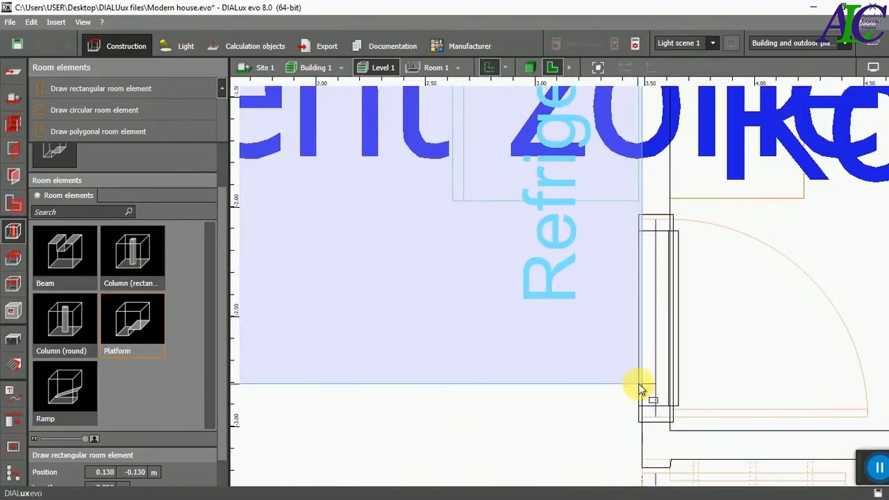
pyautogui.click(637, 387)
pyautogui.scroll(-4, 510, 292)
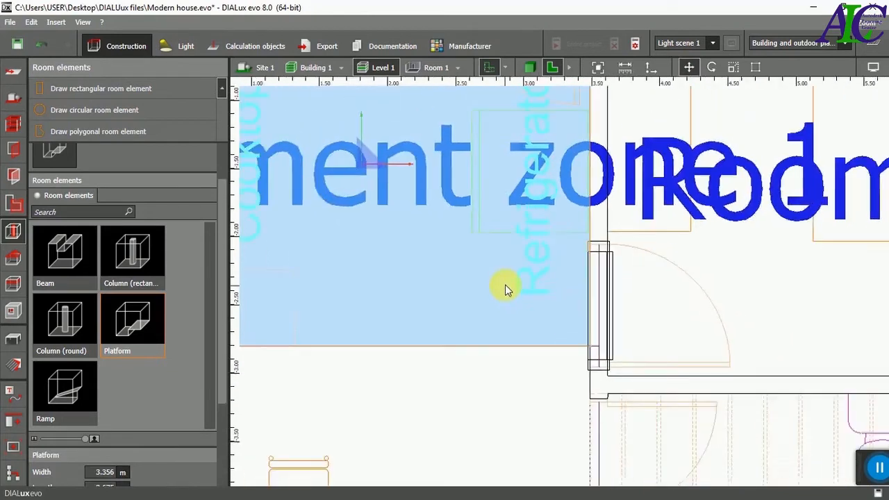
pyautogui.scroll(-3, 225, 427)
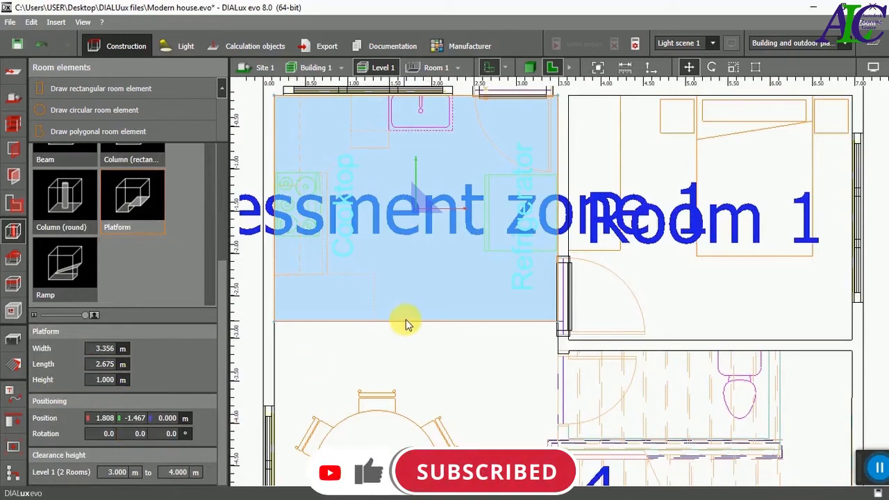
# Show Level 1 in 3D and set the kitchen platform's height to 0.01 m.
pyautogui.click(530, 68)
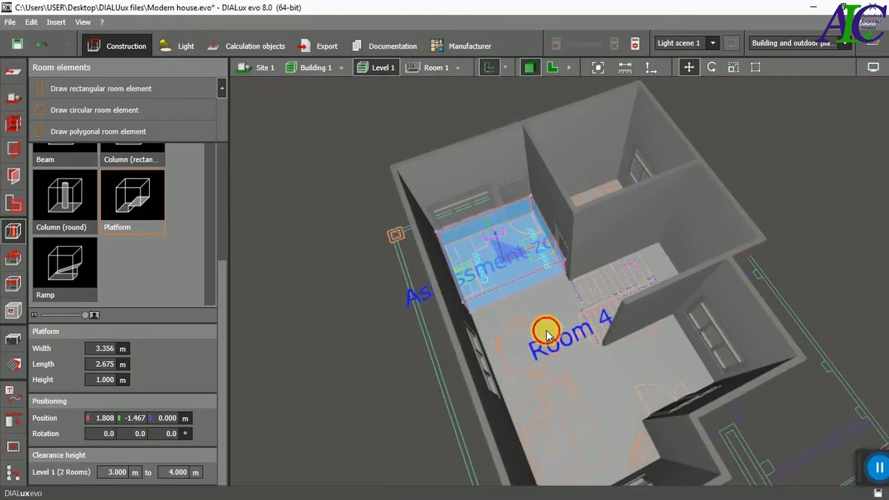
pyautogui.click(547, 336)
pyautogui.moveTo(544, 351); pyautogui.dragTo(521, 308, button='right')
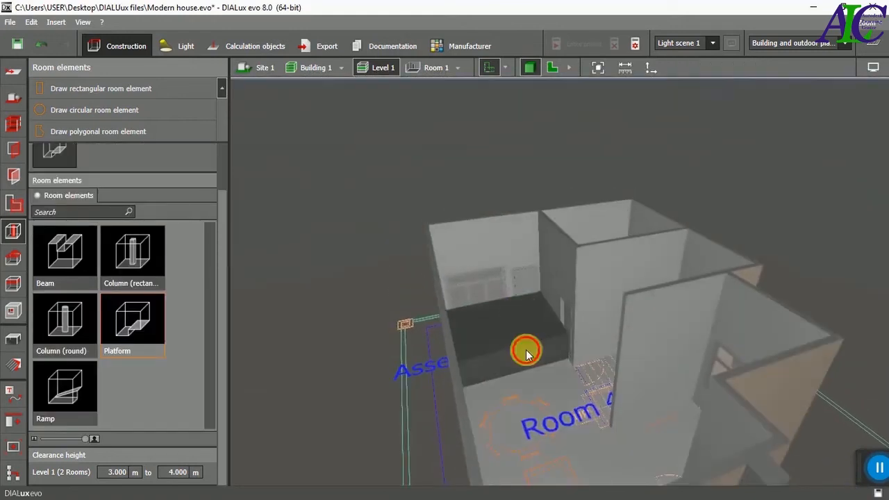
pyautogui.click(526, 351)
pyautogui.click(541, 375)
pyautogui.click(525, 351)
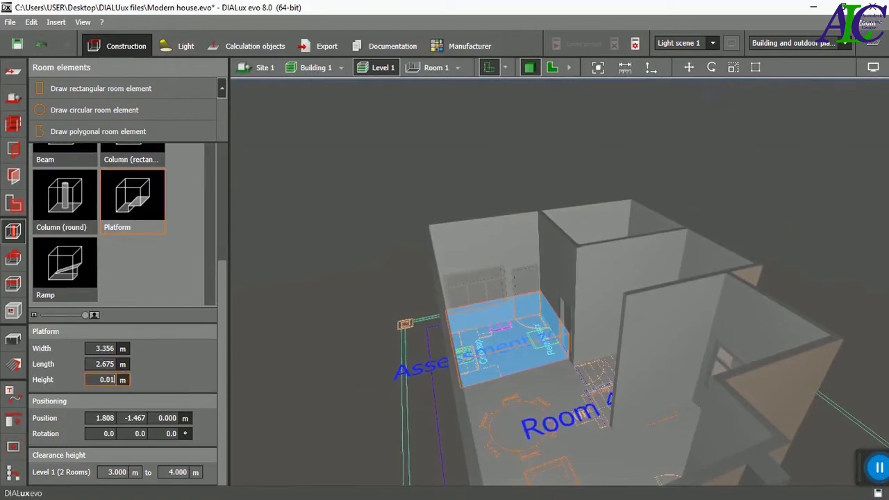
pyautogui.press('Return')
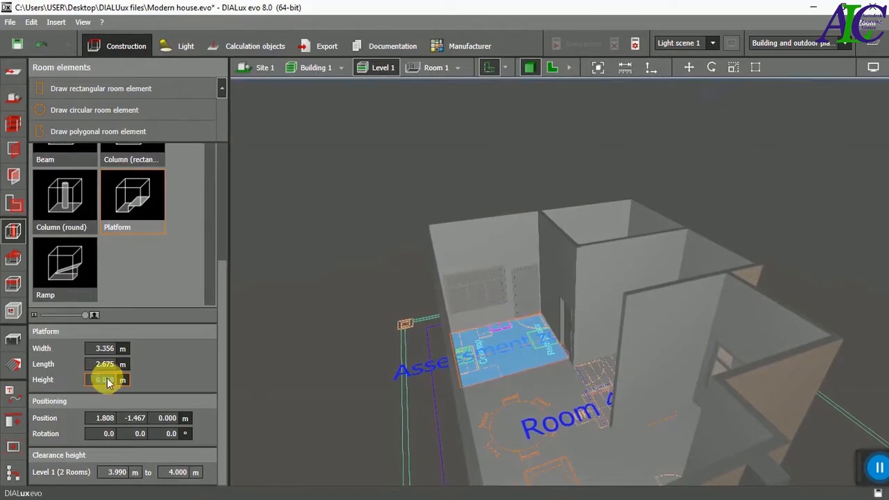
pyautogui.click(319, 334)
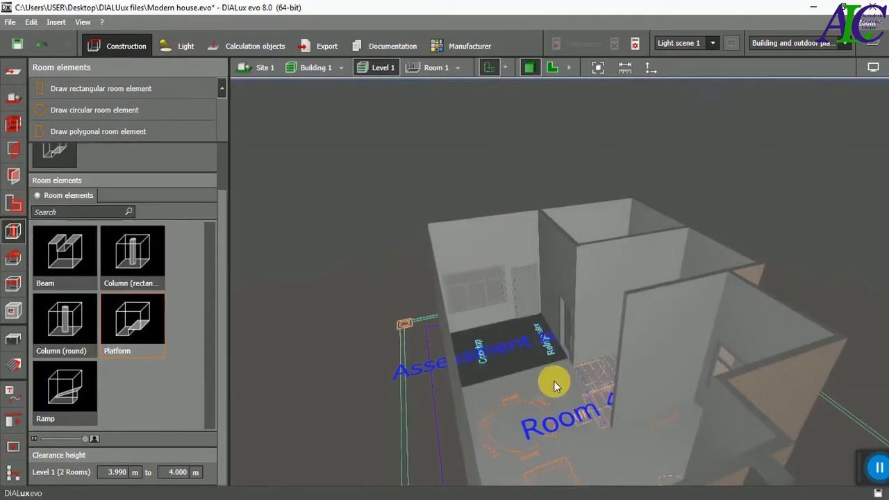
pyautogui.scroll(3, 549, 380)
pyautogui.scroll(5, 530, 370)
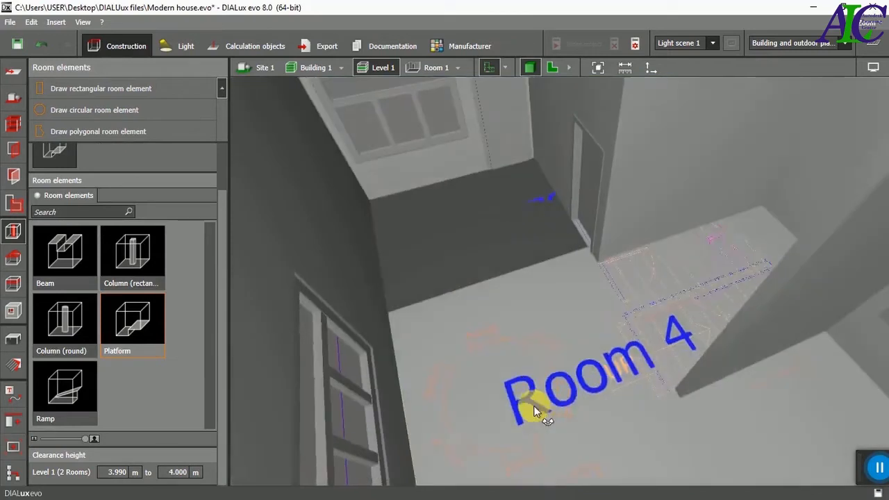
pyautogui.scroll(-8, 522, 315)
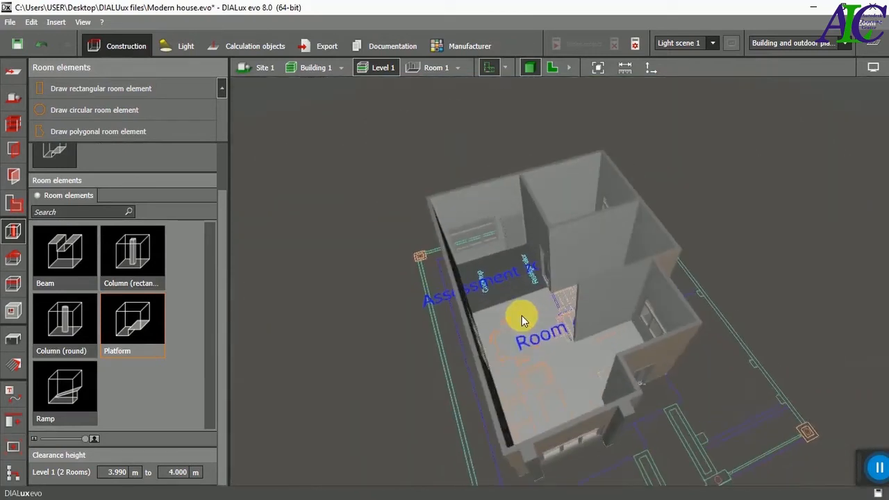
pyautogui.click(497, 279)
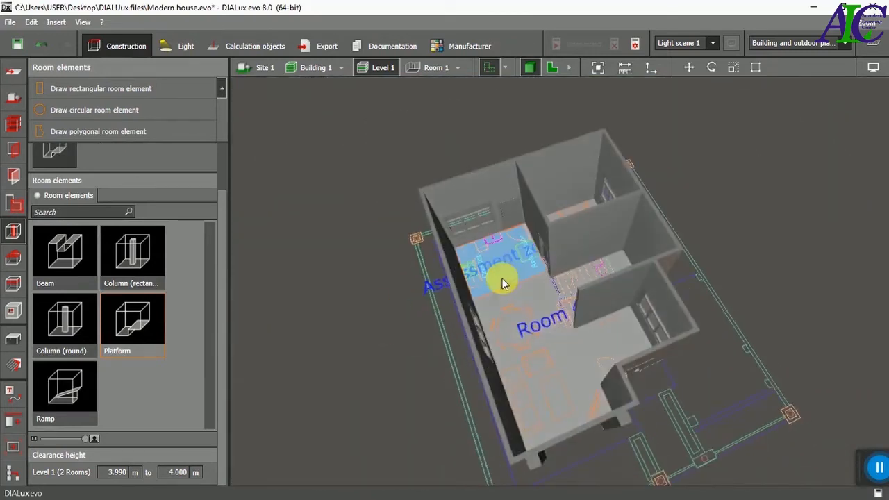
pyautogui.click(397, 347)
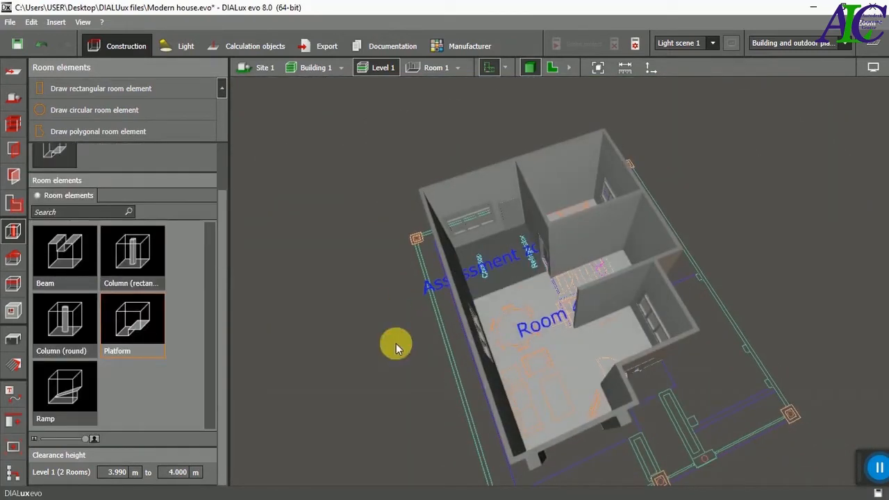
# Open the DIALux evo material catalog and browse to the indoor floor textures.
pyautogui.click(14, 362)
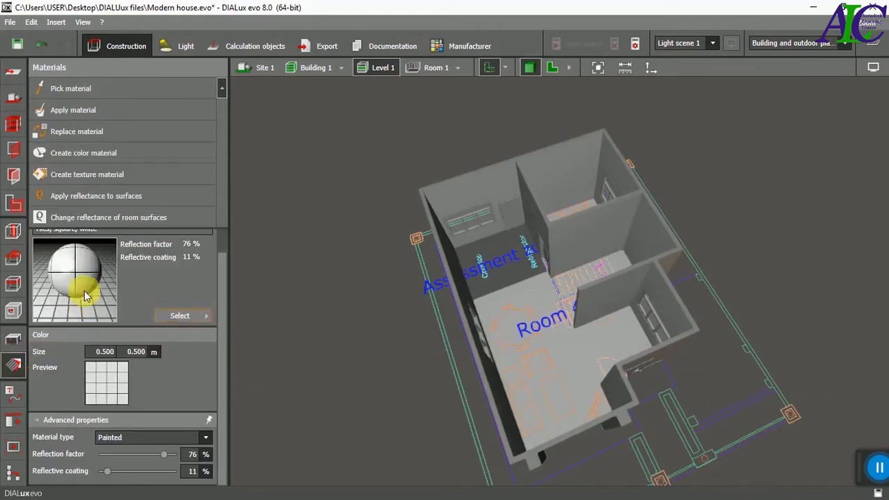
pyautogui.click(209, 316)
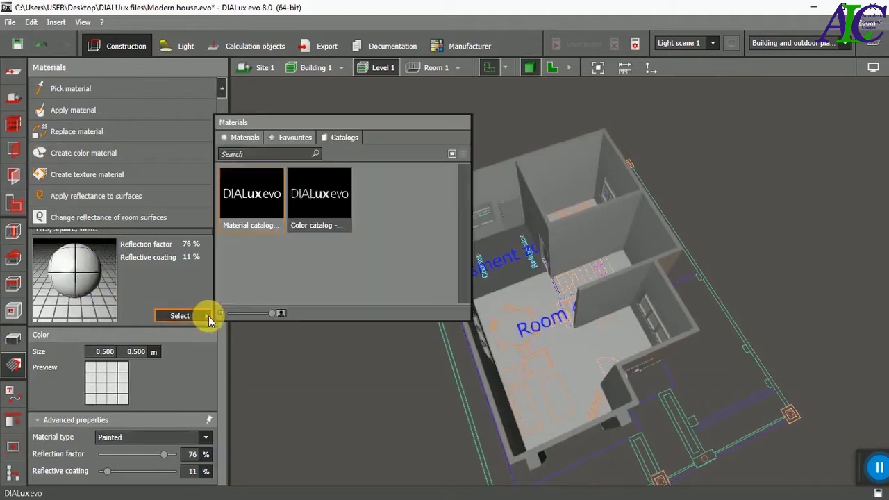
pyautogui.click(261, 212)
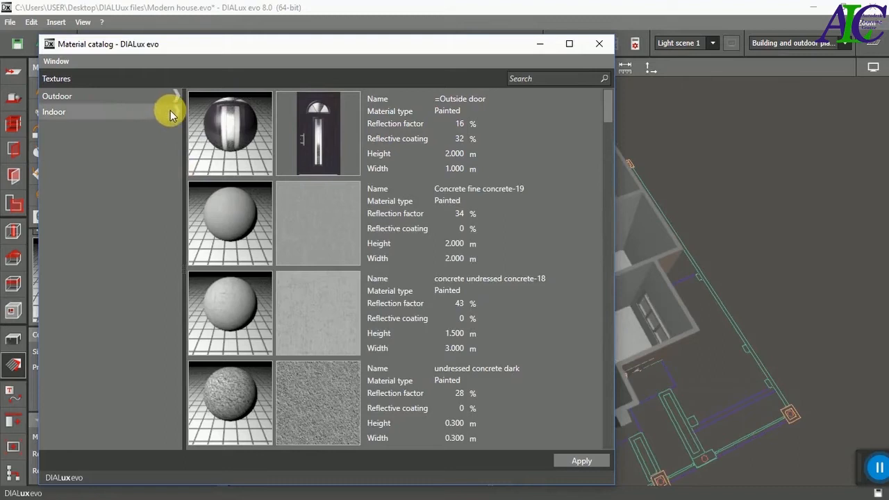
pyautogui.click(171, 111)
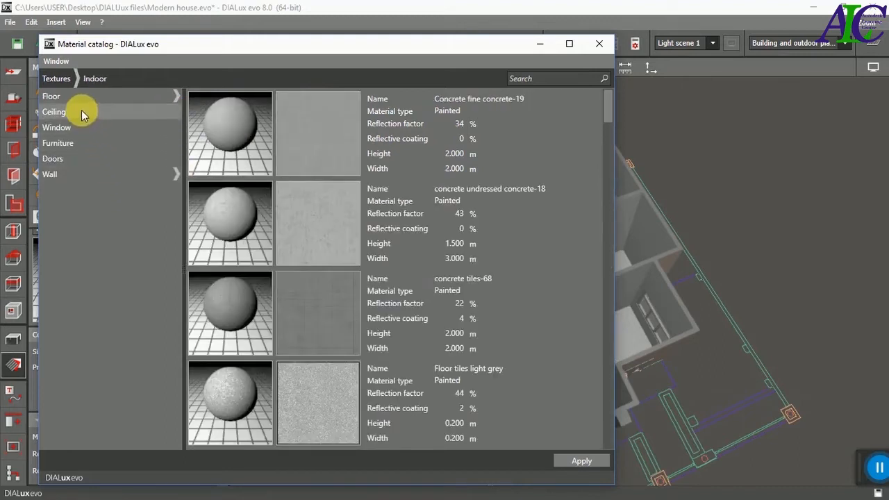
pyautogui.click(178, 95)
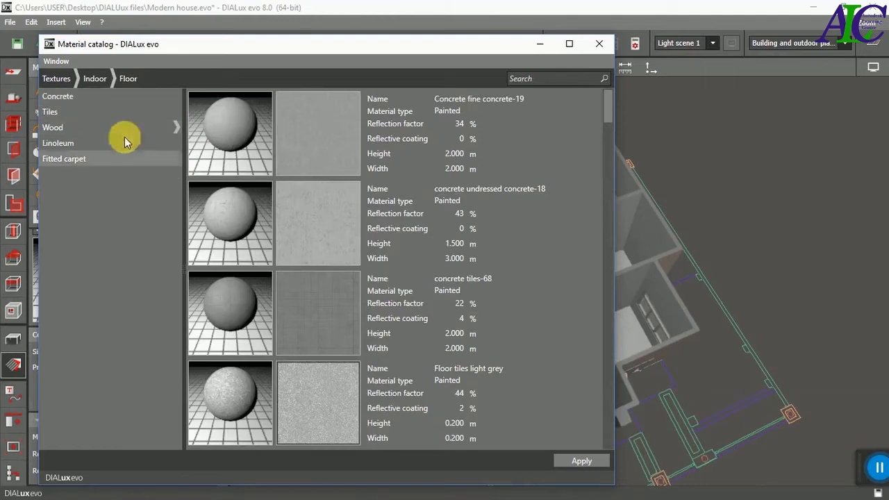
# Choose the "Tiles, square, white" material from the indoor floor tile textures and close the material catalog.
pyautogui.click(89, 113)
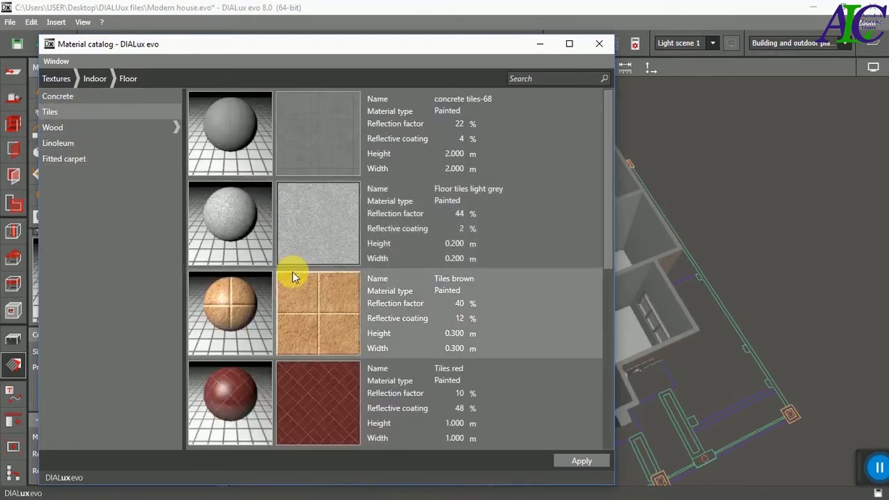
pyautogui.scroll(-3, 292, 275)
pyautogui.scroll(3, 292, 276)
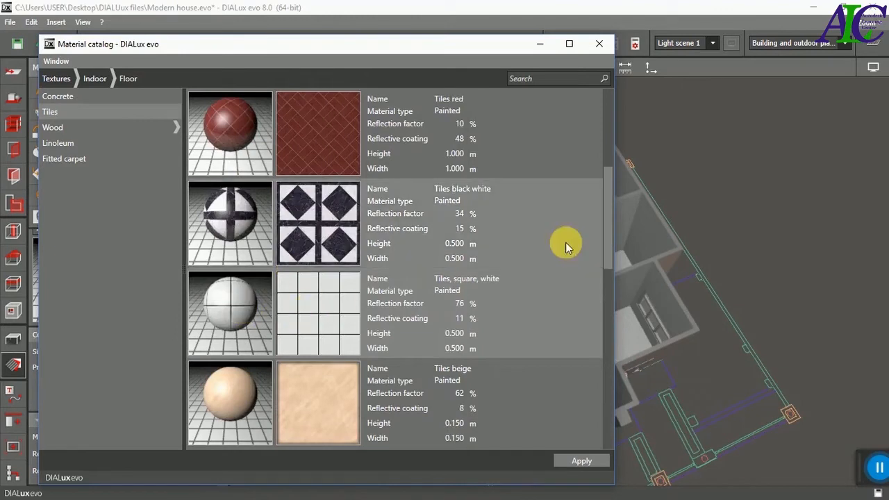
pyautogui.click(580, 461)
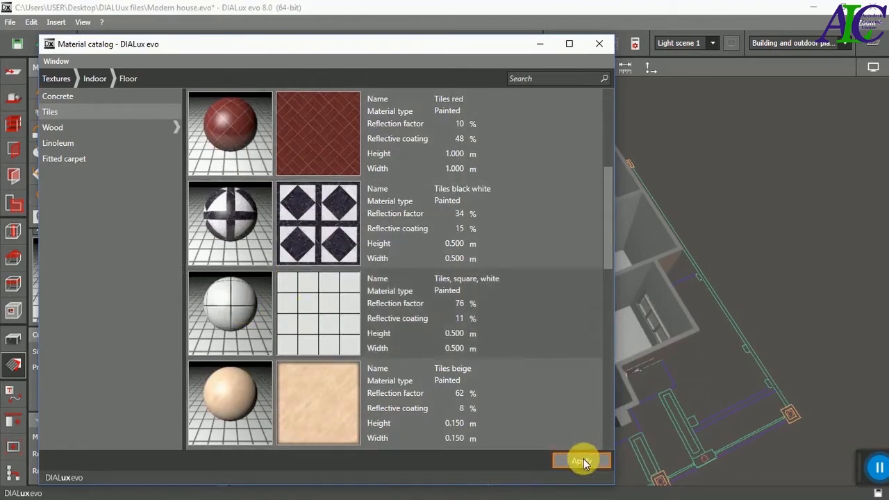
pyautogui.click(599, 44)
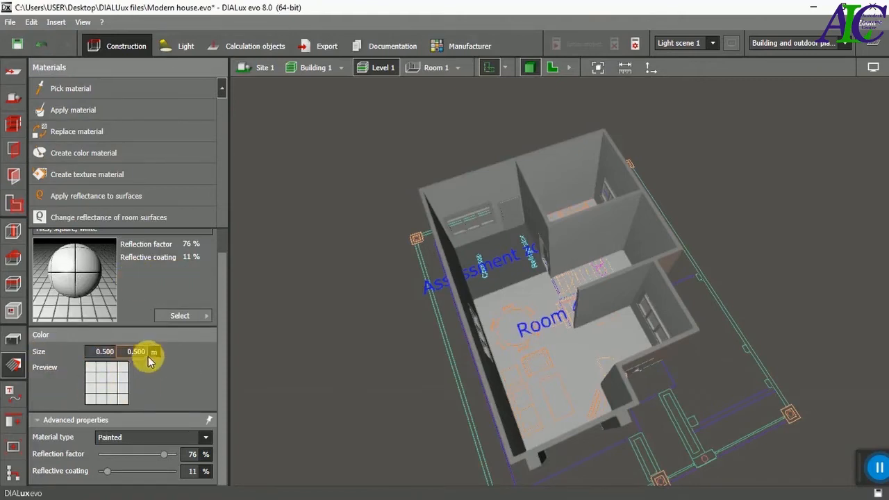
# Apply the white square tiles to the kitchen floor in the assessment zone of Level 1.
pyautogui.moveTo(72, 276); pyautogui.dragTo(510, 268)
pyautogui.click(552, 67)
pyautogui.click(529, 67)
pyautogui.scroll(4, 488, 294)
pyautogui.click(530, 363)
pyautogui.click(511, 264)
pyautogui.scroll(-4, 511, 264)
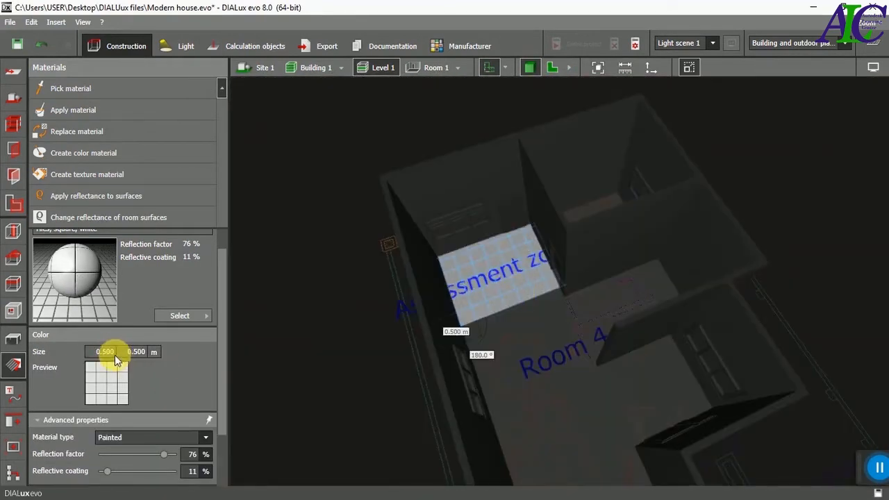
pyautogui.click(275, 382)
pyautogui.scroll(-3, 300, 389)
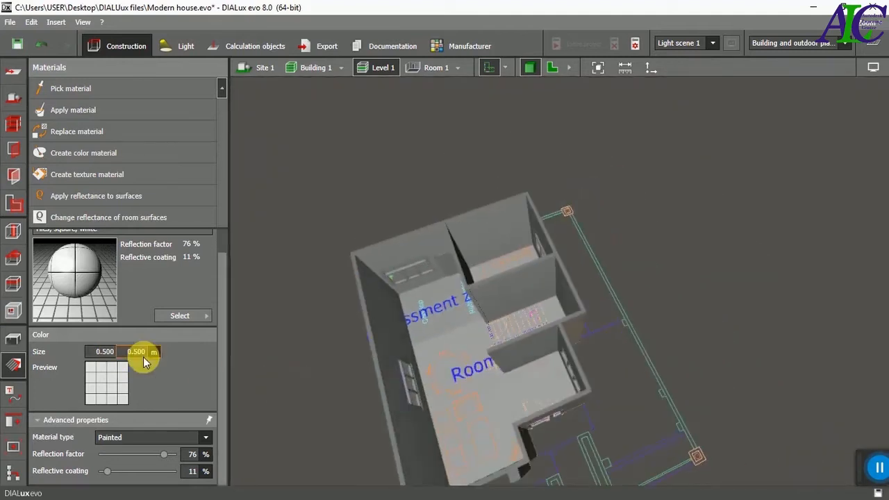
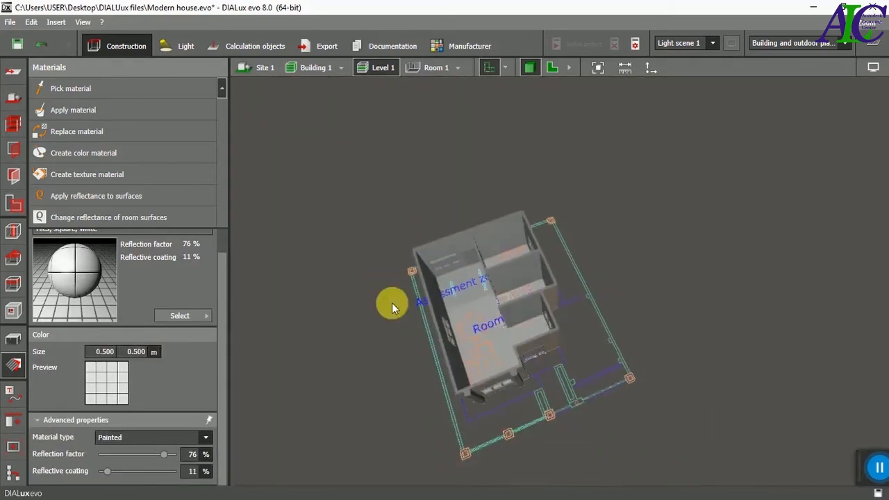
# Examine the indoor wood floor textures available in the material catalog.
pyautogui.click(205, 318)
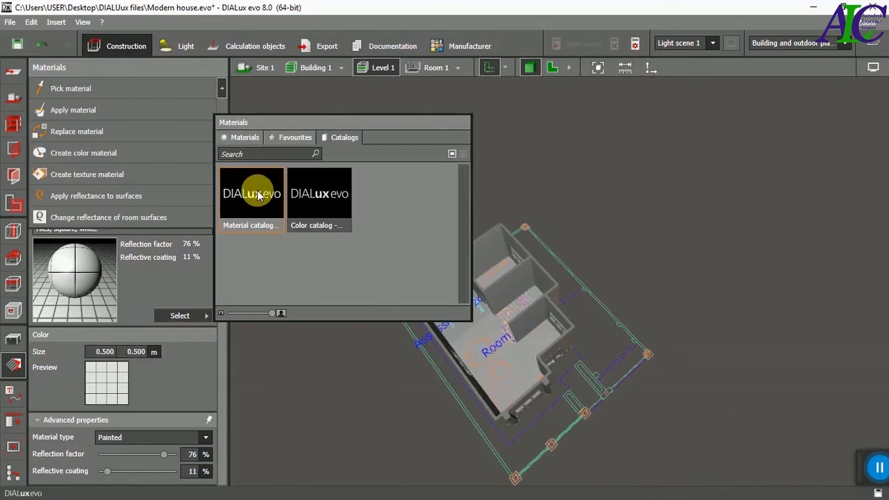
pyautogui.click(232, 193)
pyautogui.click(125, 78)
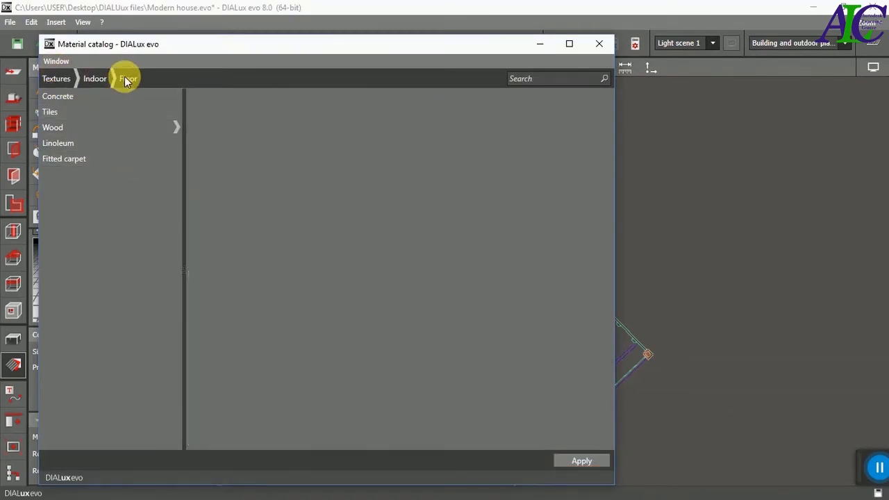
pyautogui.click(117, 126)
pyautogui.scroll(-3, 291, 222)
pyautogui.scroll(-3, 332, 231)
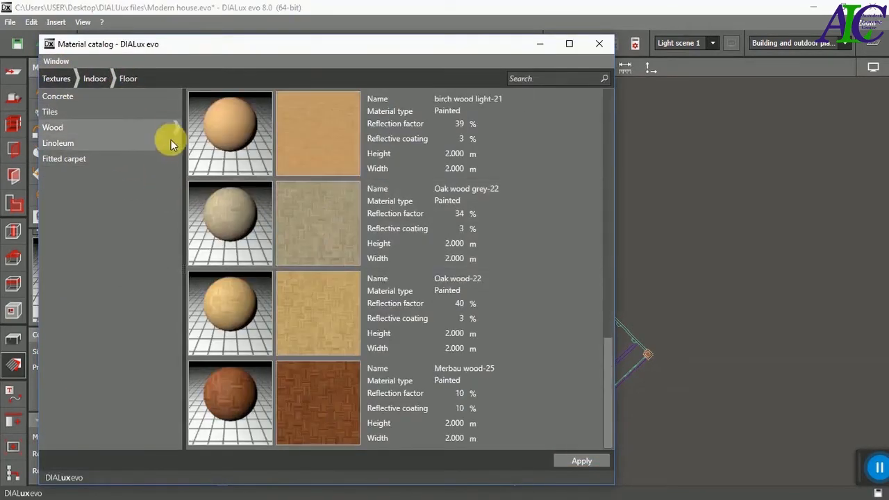
pyautogui.scroll(6, 317, 251)
pyautogui.scroll(3, 317, 251)
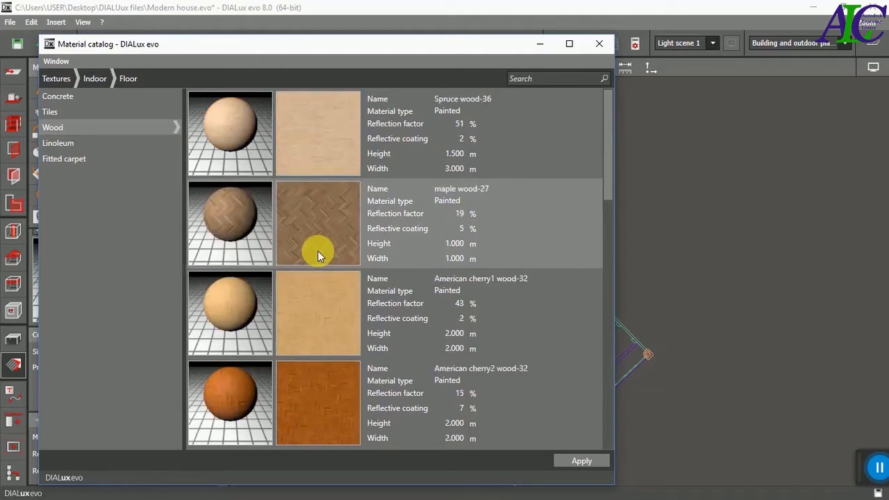
pyautogui.scroll(-6, 317, 251)
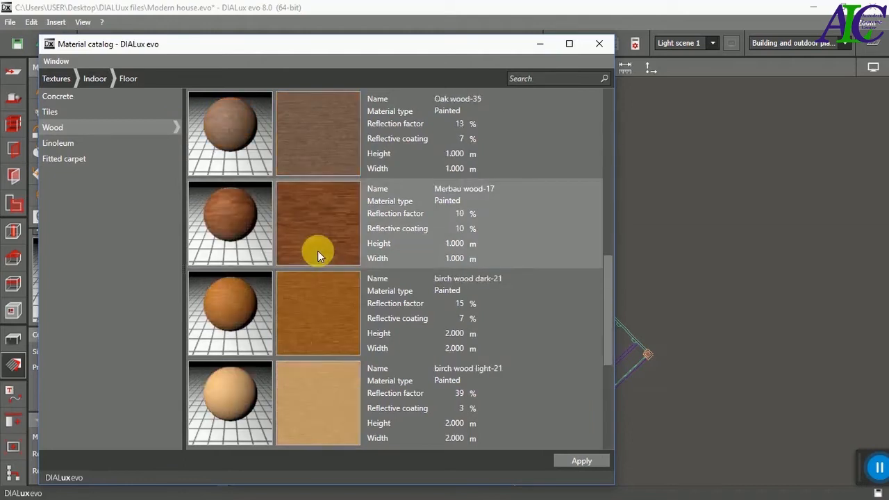
pyautogui.scroll(-3, 317, 251)
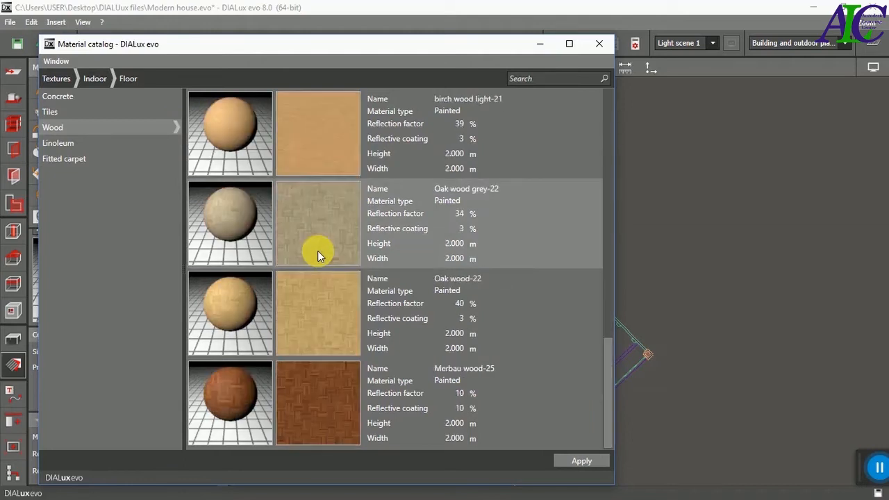
pyautogui.scroll(6, 317, 251)
pyautogui.scroll(3, 317, 255)
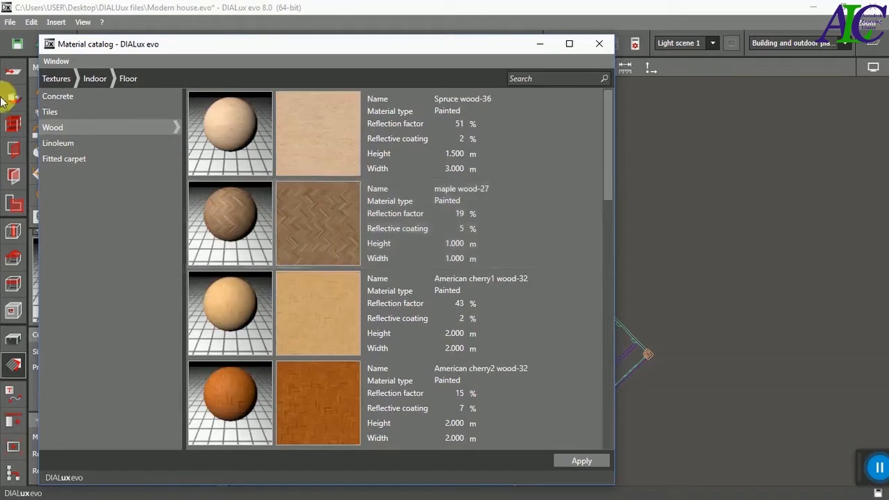
# Choose the "walnut reddish" material from the indoor furniture textures and close the material catalog.
pyautogui.click(96, 78)
pyautogui.click(113, 143)
pyautogui.scroll(-13, 323, 323)
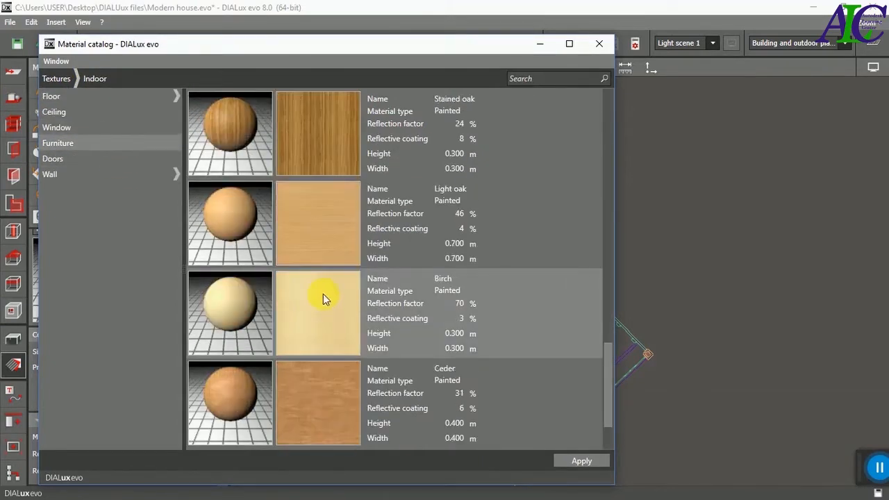
pyautogui.scroll(3, 322, 294)
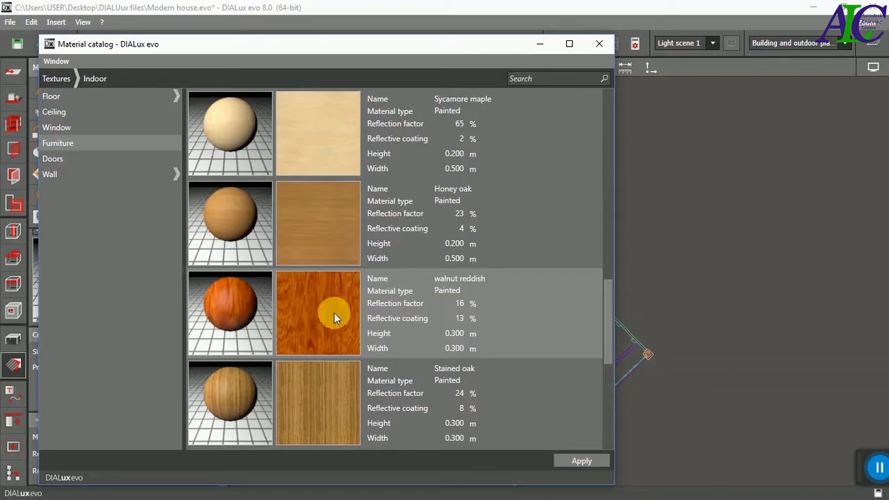
pyautogui.click(583, 461)
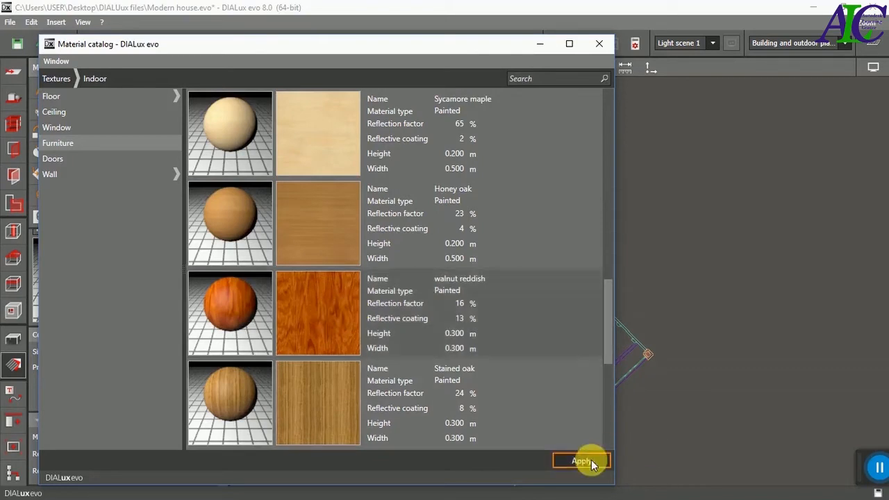
pyautogui.click(599, 44)
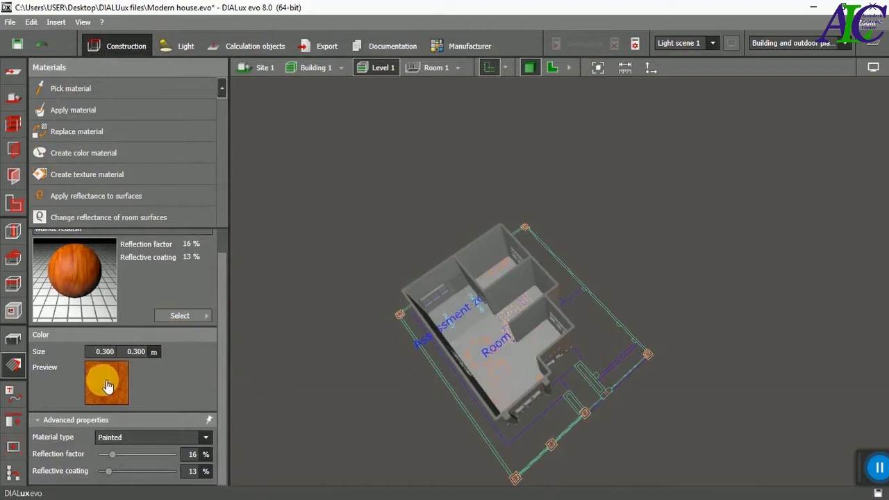
# Undo the walnut reddish change across all floors and apply walnut reddish only to the Room 4 floor.
pyautogui.moveTo(106, 387); pyautogui.dragTo(512, 370)
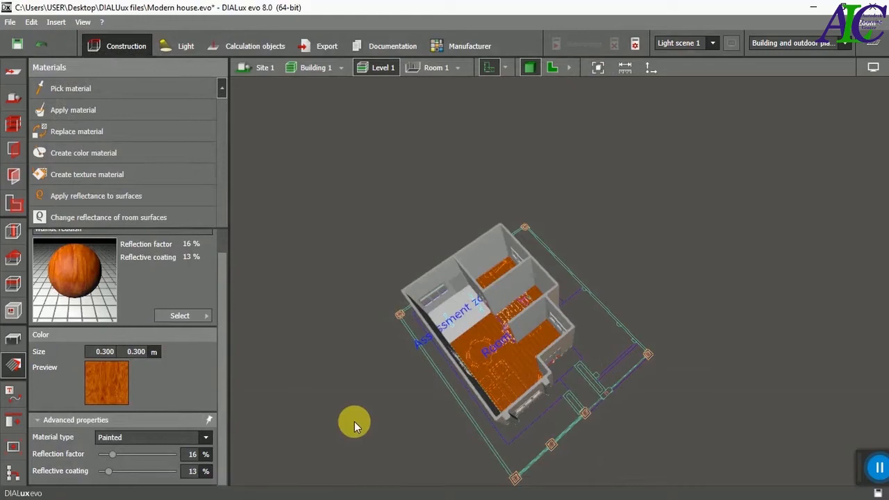
pyautogui.hotkey('ctrl', 'z')
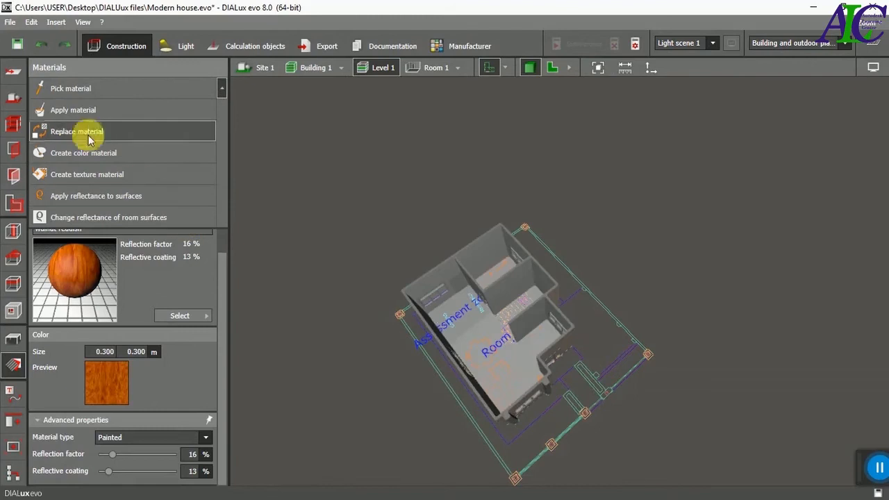
pyautogui.click(513, 381)
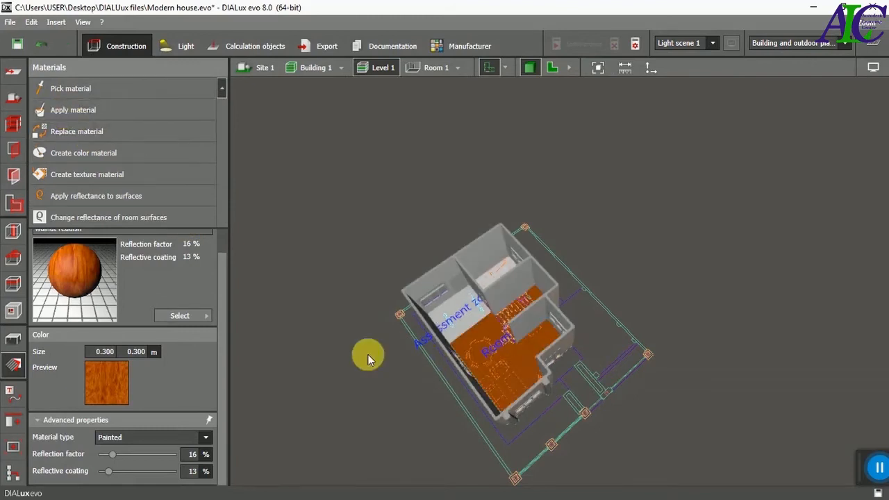
# Choose "Carpet, single-colored, grey" from the indoor fitted carpet floor textures and close the material catalog.
pyautogui.moveTo(367, 354); pyautogui.dragTo(431, 403)
pyautogui.scroll(6, 488, 299)
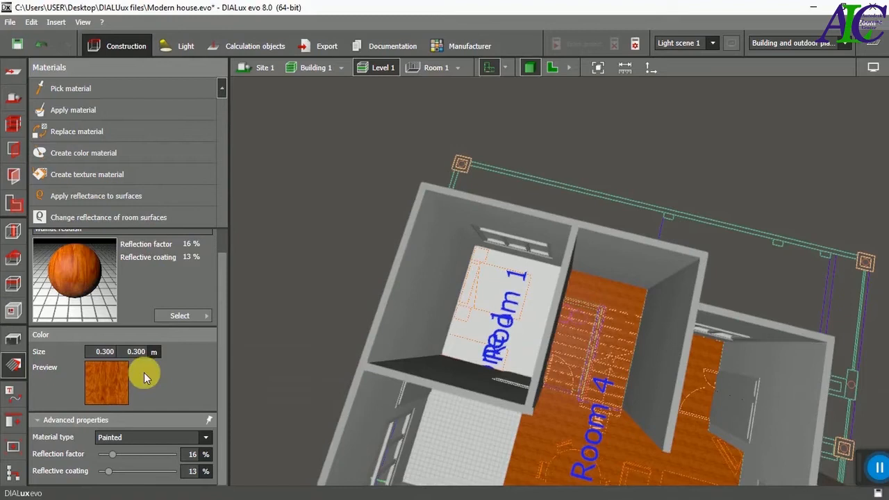
pyautogui.click(206, 317)
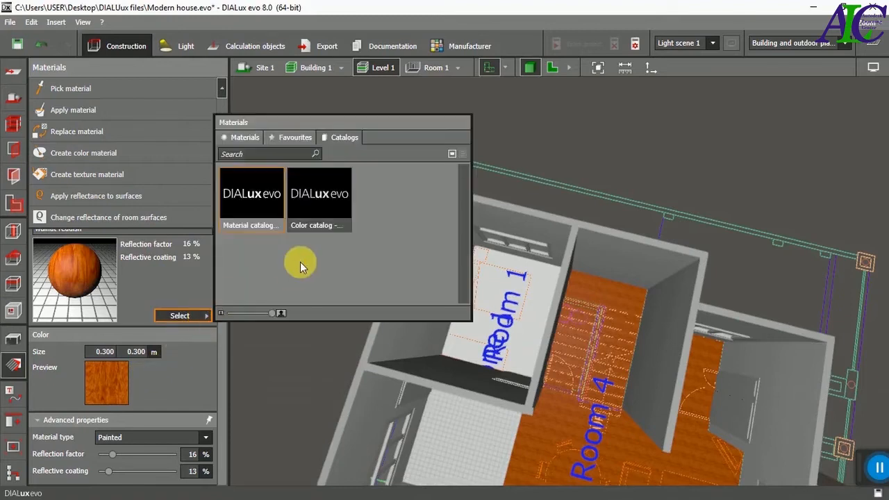
pyautogui.doubleClick(252, 200)
pyautogui.click(192, 129)
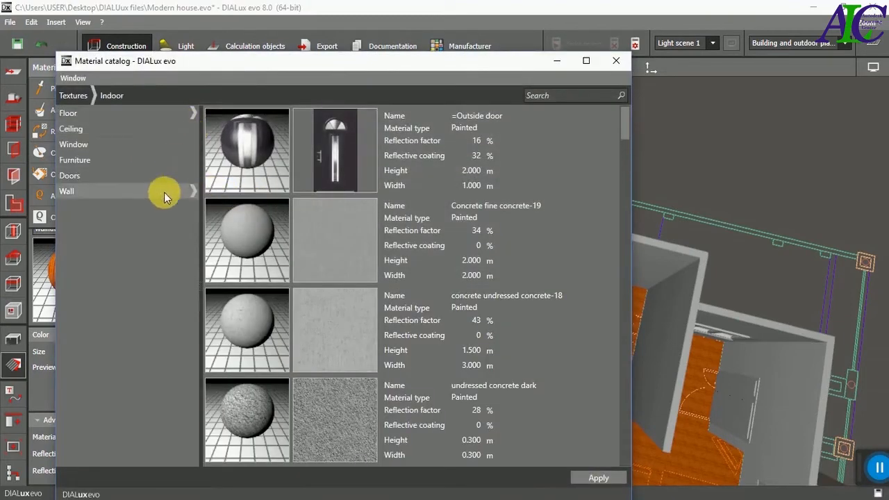
pyautogui.click(192, 112)
pyautogui.click(106, 177)
pyautogui.click(327, 153)
pyautogui.scroll(-3, 336, 296)
pyautogui.scroll(3, 336, 296)
pyautogui.click(341, 152)
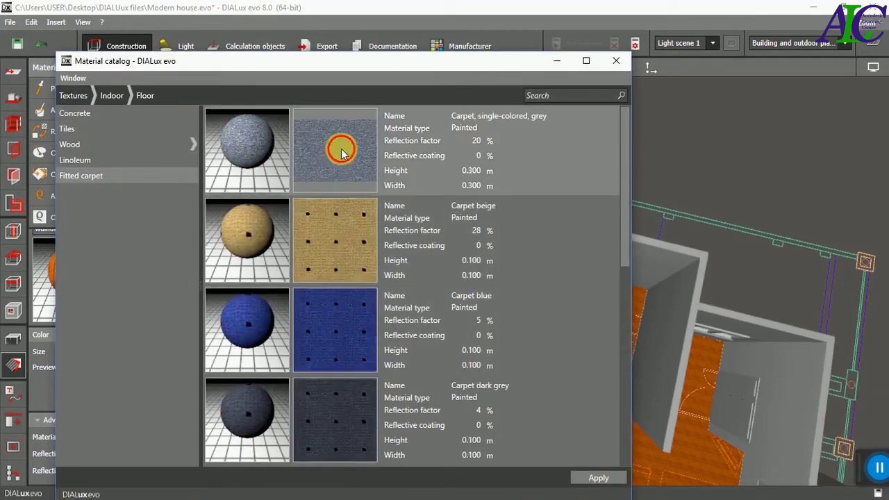
pyautogui.click(598, 478)
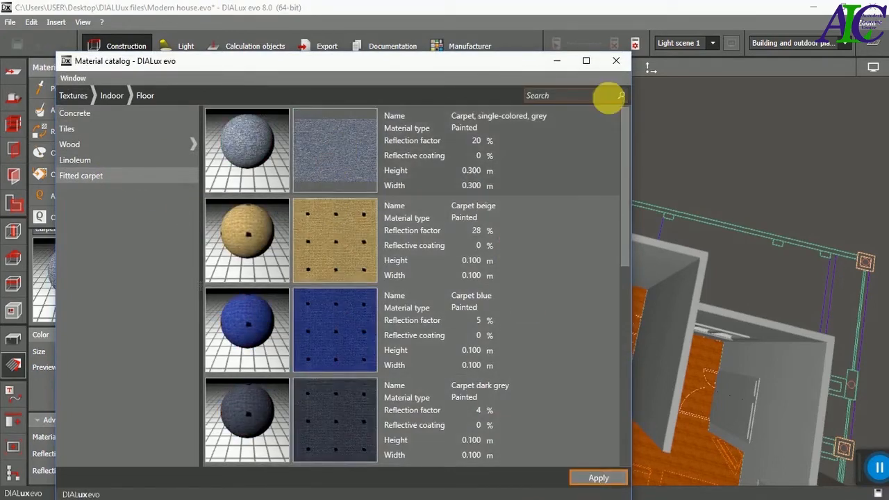
pyautogui.click(616, 60)
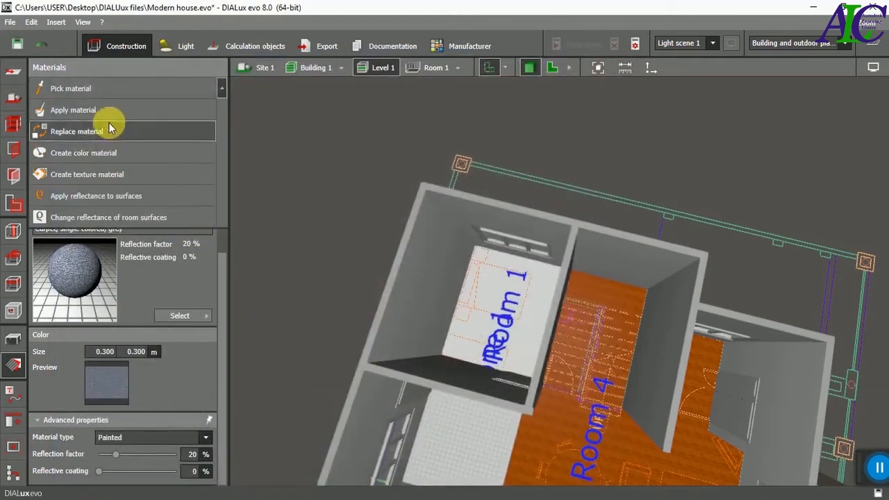
# Apply the single-colored grey carpet to the Room 1 floor.
pyautogui.click(109, 111)
pyautogui.click(495, 295)
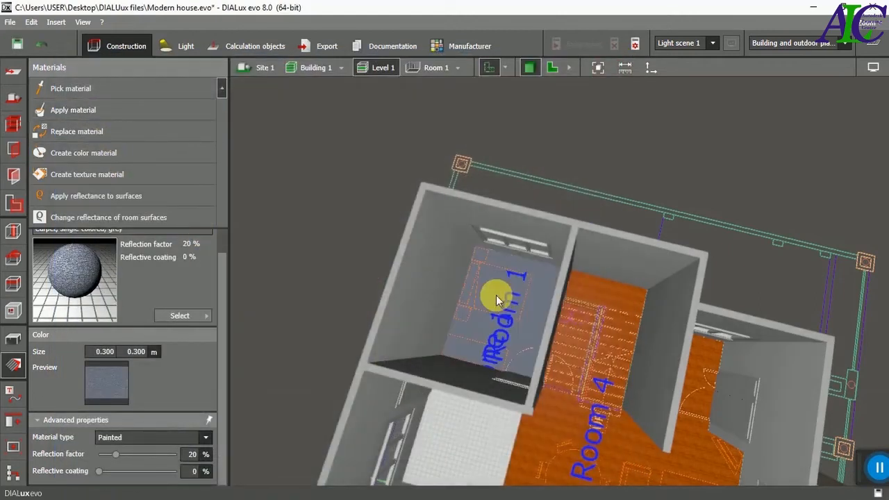
pyautogui.scroll(-5, 420, 269)
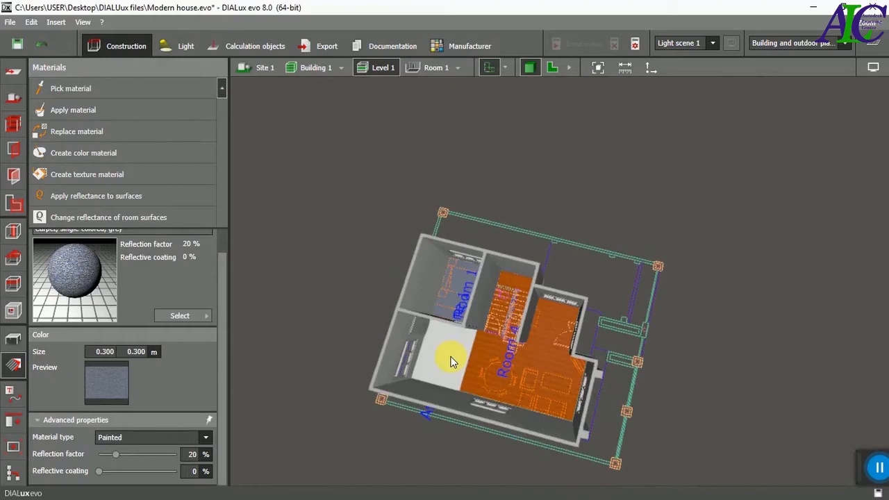
pyautogui.scroll(1, 452, 355)
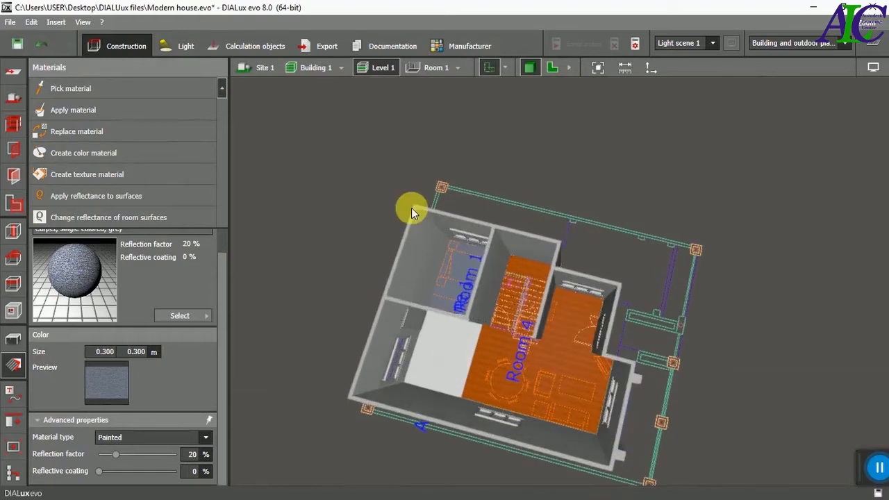
# Switch to Level 2 of Building 2 and apply the grey carpet to the floors of Rooms 5, 6 and 8.
pyautogui.click(341, 70)
pyautogui.click(350, 97)
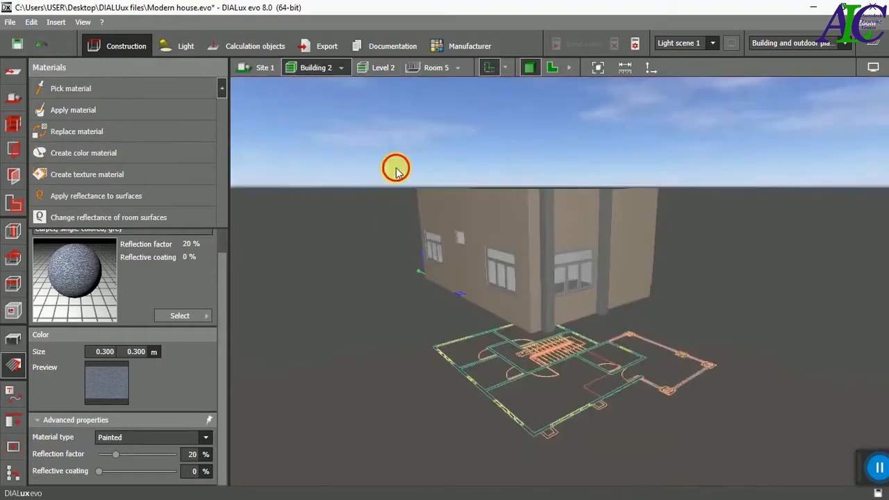
pyautogui.click(13, 124)
pyautogui.click(13, 364)
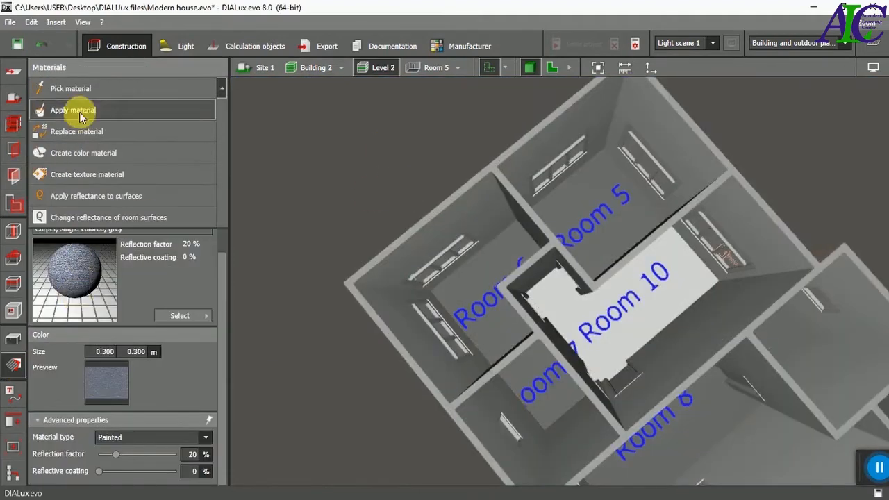
pyautogui.scroll(-2, 486, 258)
# Pick up the white square tiles from the Building 1 floor and apply them to the Room 7 and Room 9 floors in Building 2.
pyautogui.click(340, 67)
pyautogui.click(368, 82)
pyautogui.click(340, 67)
pyautogui.click(351, 97)
pyautogui.scroll(3, 567, 322)
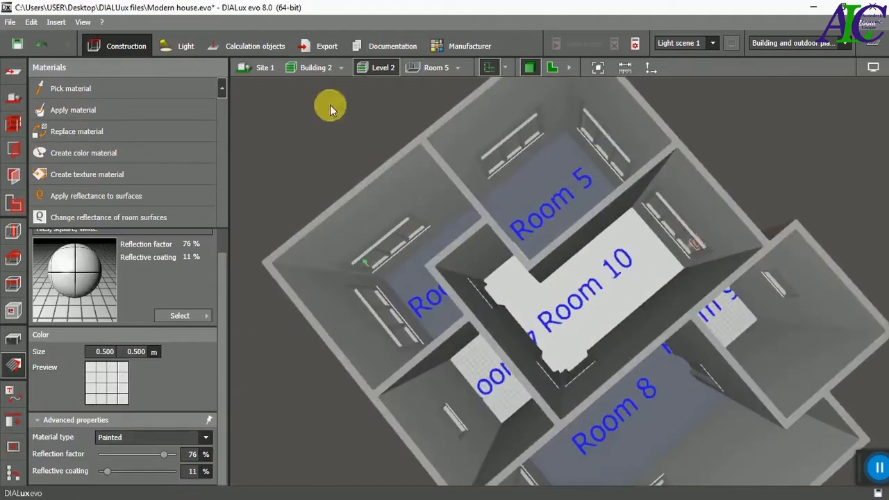
# Pick up the walnut reddish material from the Building 1 floor and apply it to the Room 10 floor in Building 2.
pyautogui.click(340, 67)
pyautogui.click(367, 83)
pyautogui.scroll(8, 445, 319)
pyautogui.click(71, 88)
pyautogui.click(445, 319)
pyautogui.click(340, 67)
pyautogui.click(368, 98)
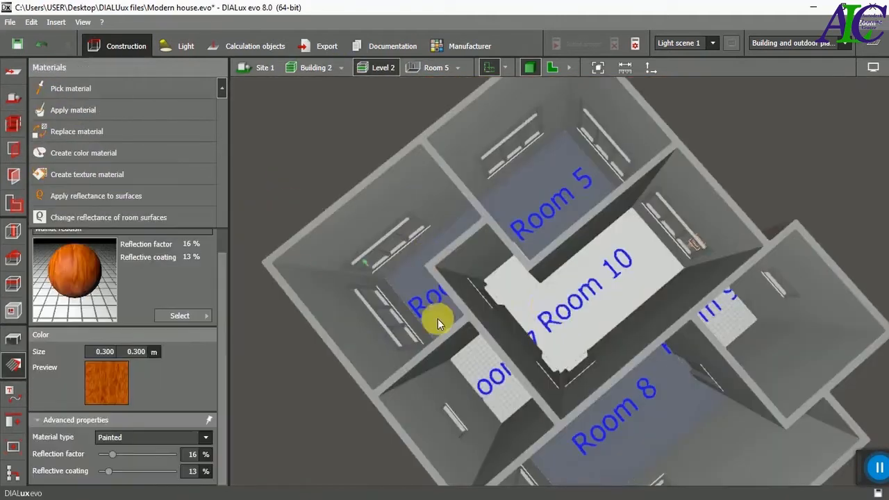
pyautogui.click(520, 298)
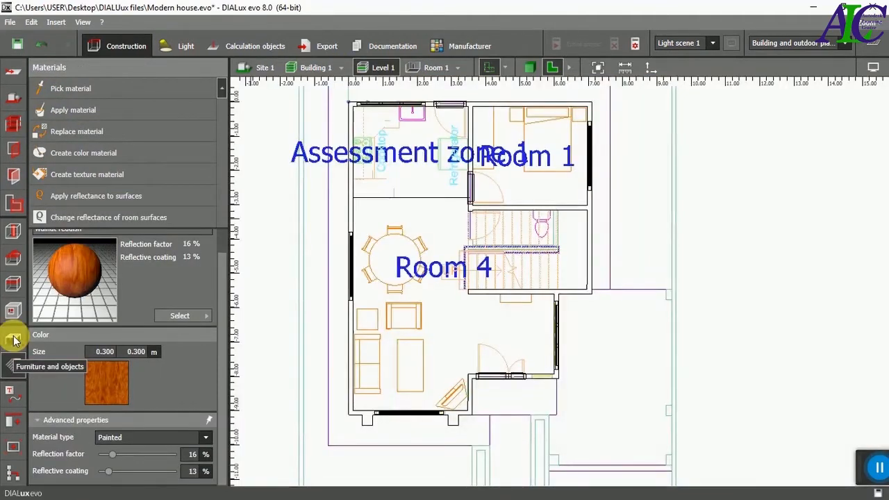
# Choose the "double running, opposed" staircase from the furniture and objects library as the active object.
pyautogui.click(13, 339)
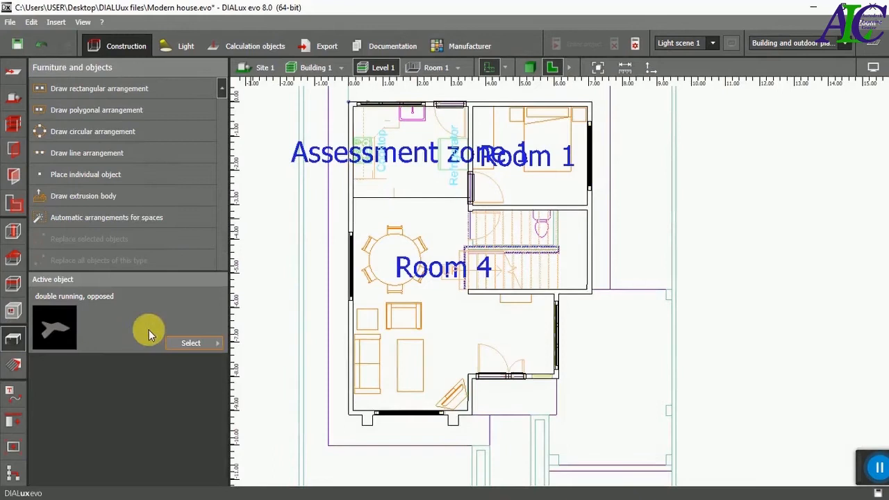
pyautogui.click(219, 344)
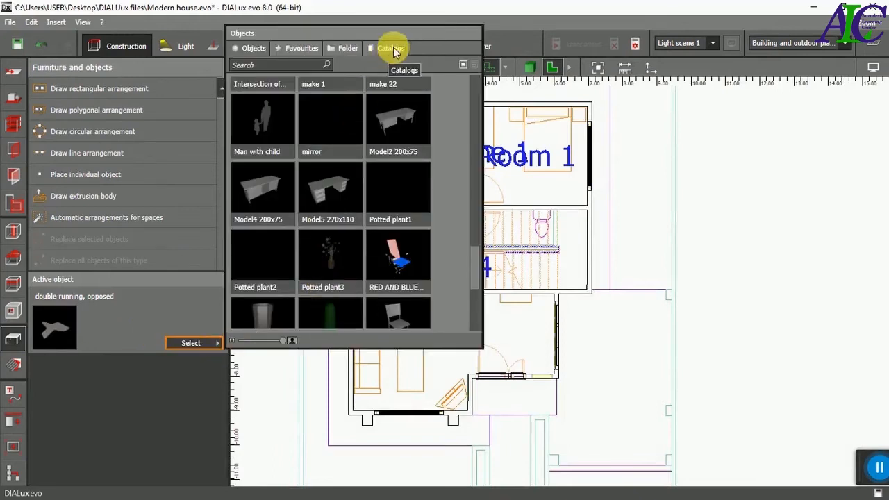
pyautogui.scroll(-3, 348, 184)
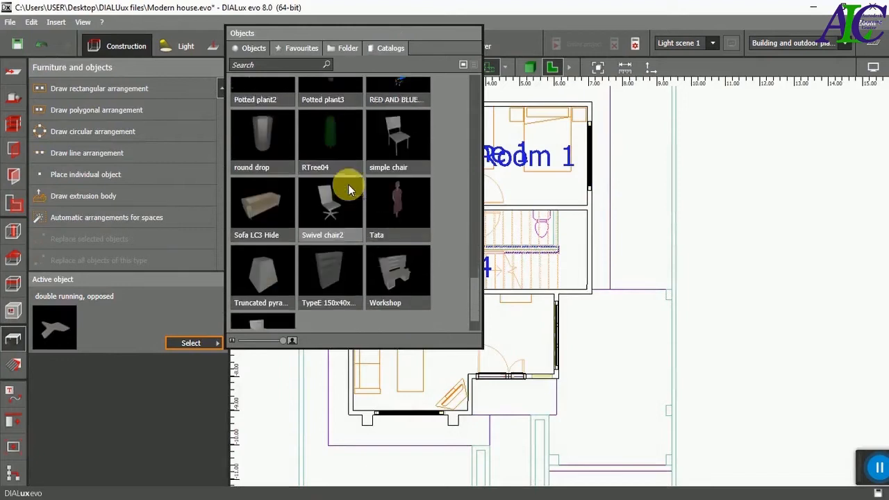
pyautogui.scroll(-1, 348, 189)
pyautogui.scroll(6, 348, 184)
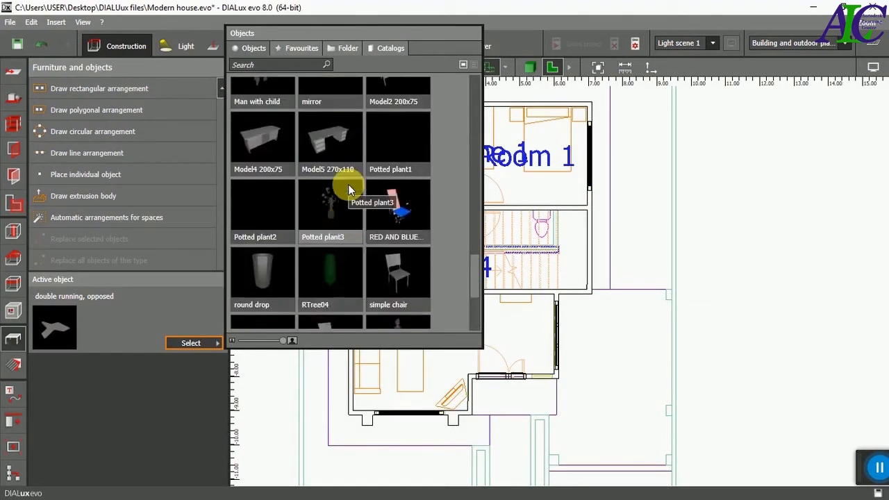
pyautogui.scroll(3, 348, 184)
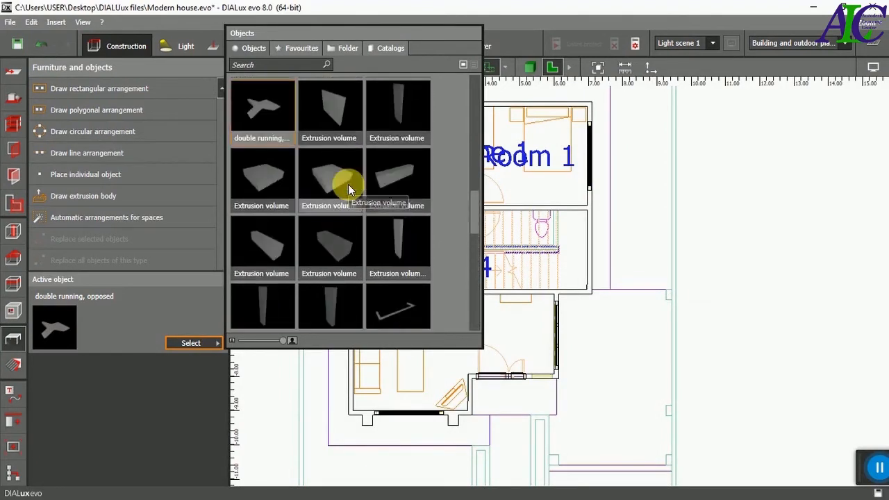
pyautogui.click(266, 99)
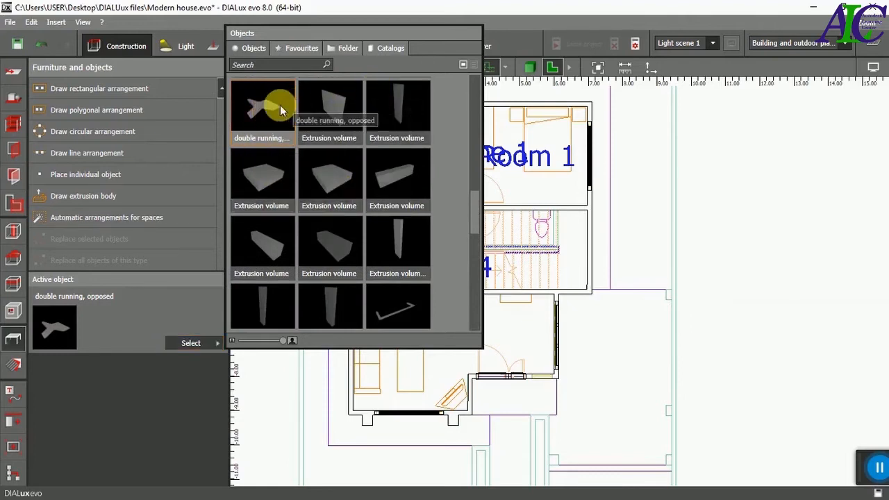
pyautogui.click(278, 107)
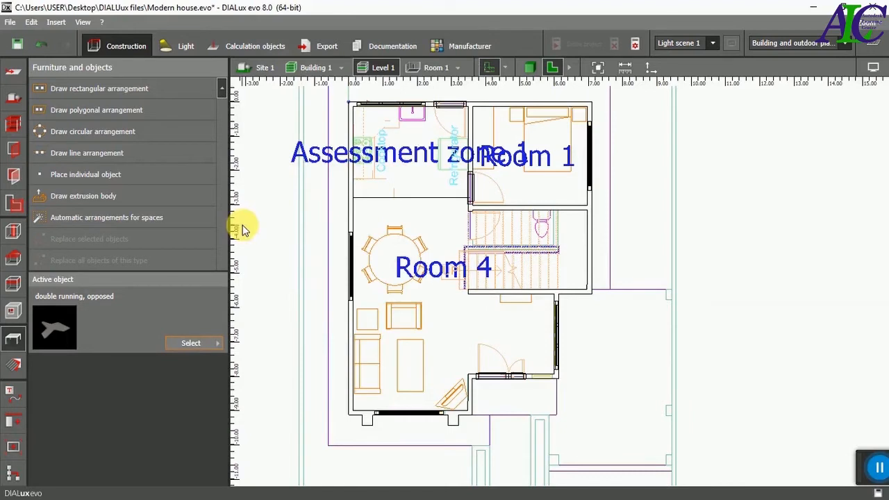
# Place the staircase on Level 1 and move its corner to the stairwell's inner corner just below Room 1, at 6.968, -3.151 m.
pyautogui.click(86, 176)
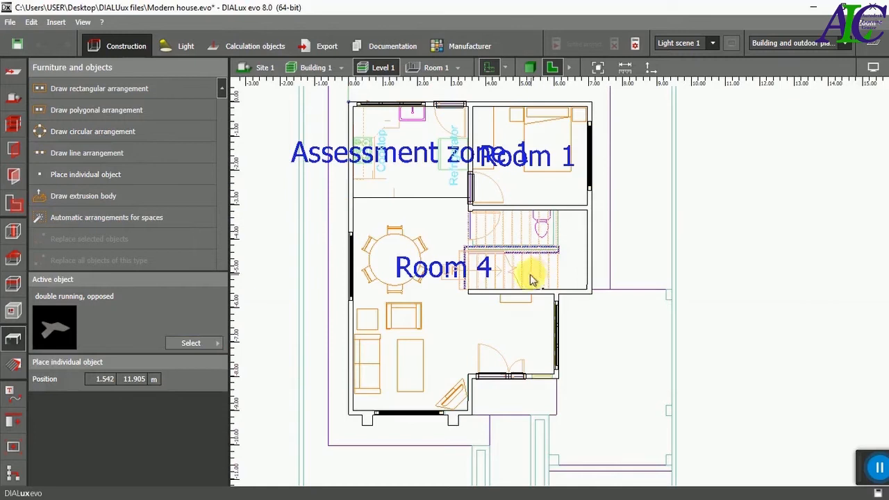
pyautogui.scroll(2, 539, 245)
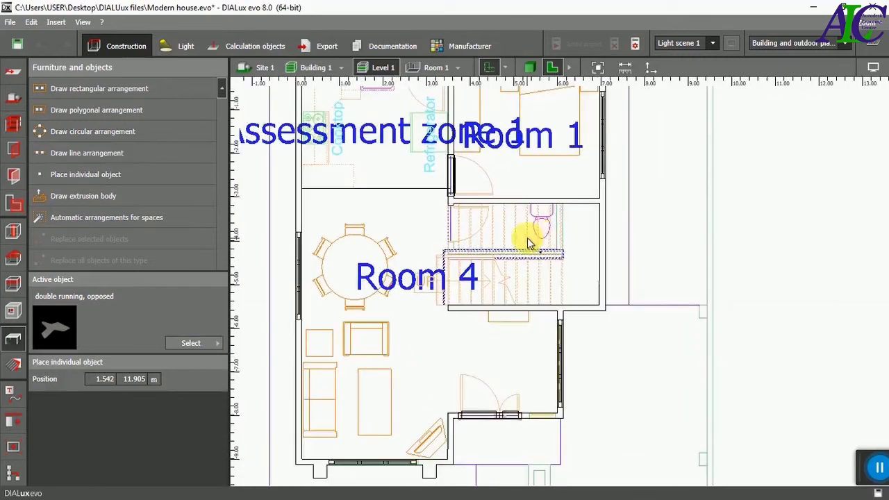
pyautogui.click(527, 237)
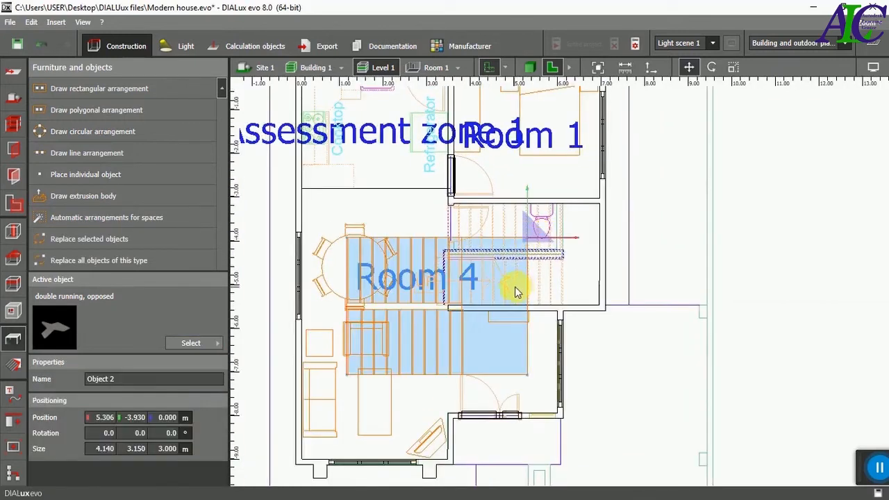
pyautogui.moveTo(534, 243); pyautogui.dragTo(585, 229)
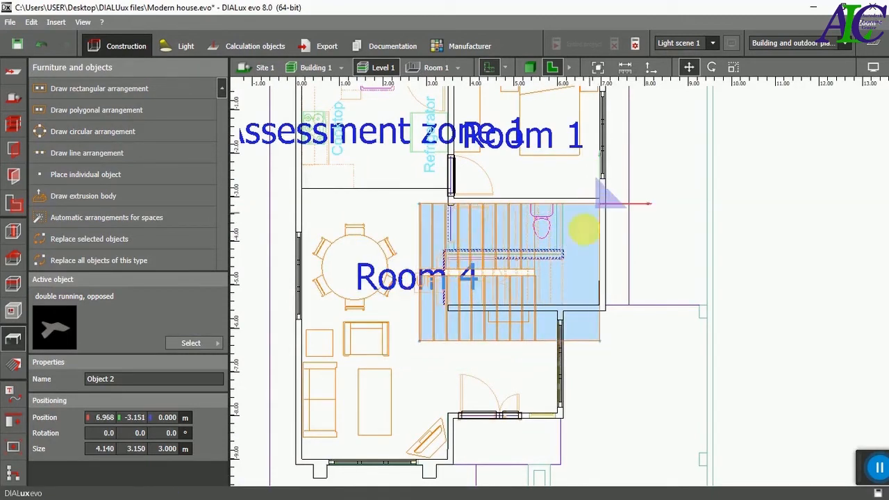
# Scale the staircase in plan to fit the stairwell, about 3.729 m long and 2.329 m wide.
pyautogui.rightClick(582, 273)
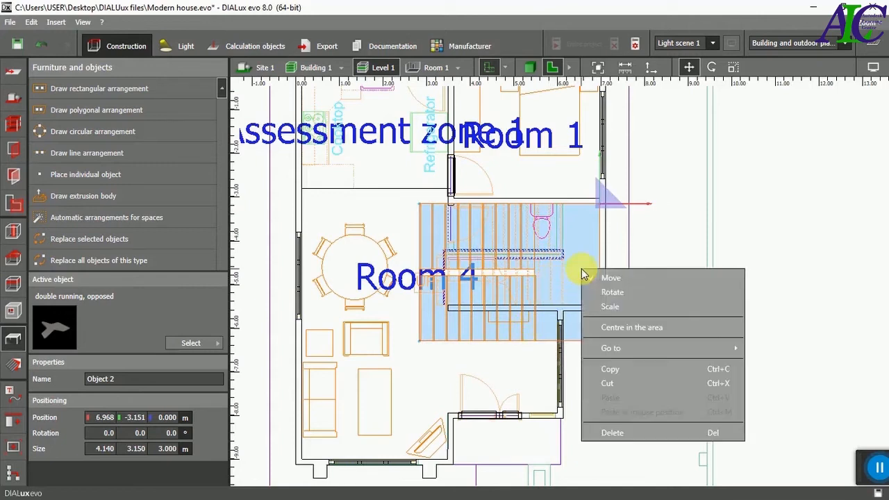
pyautogui.click(595, 307)
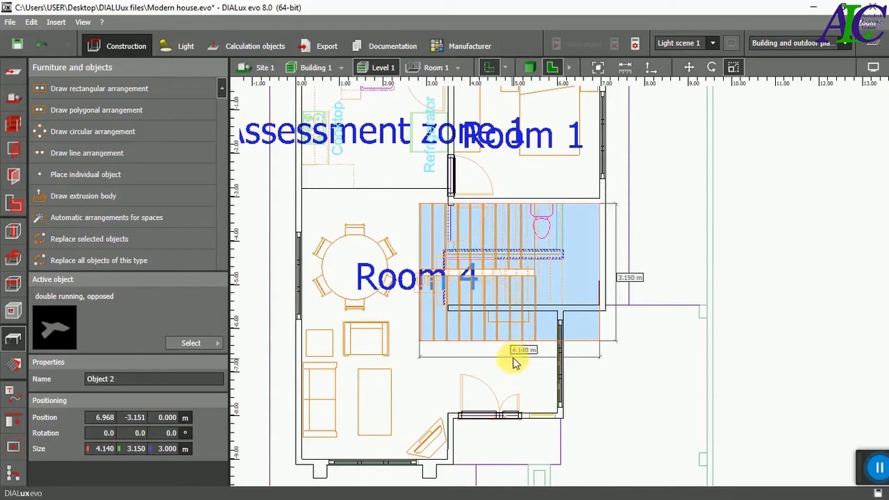
pyautogui.moveTo(512, 348); pyautogui.dragTo(515, 310)
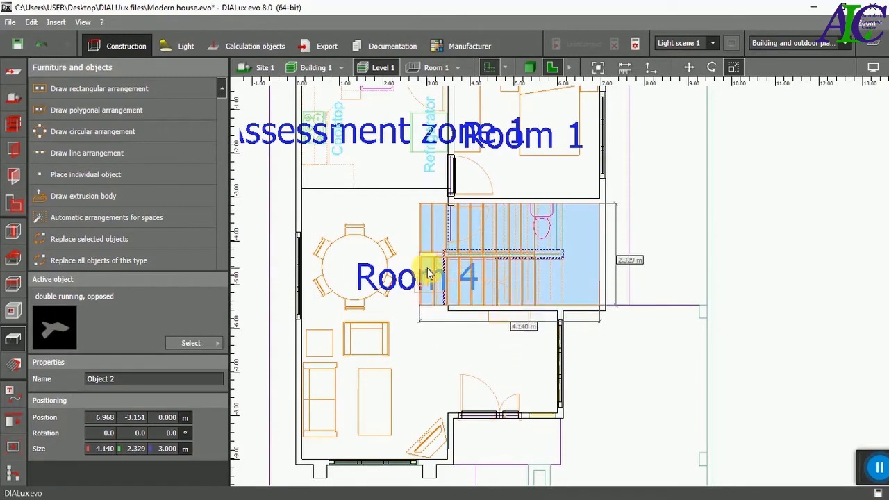
pyautogui.scroll(2, 452, 238)
pyautogui.scroll(1, 452, 238)
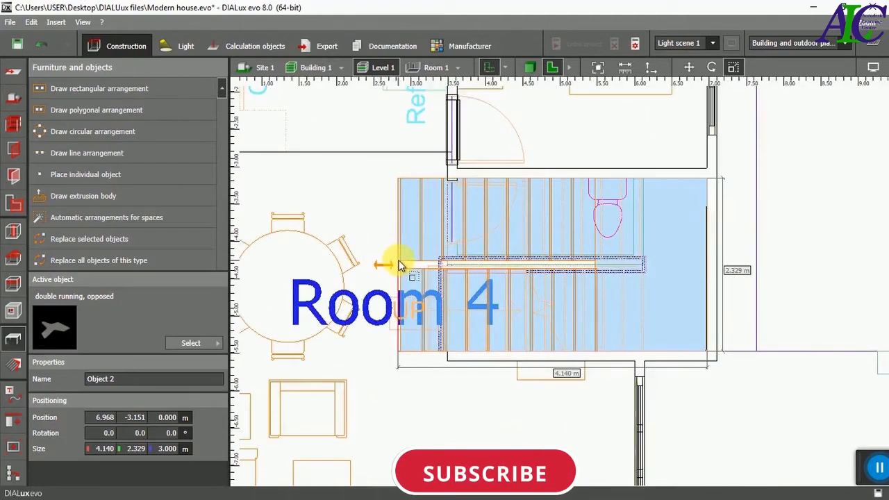
pyautogui.moveTo(396, 265); pyautogui.dragTo(430, 266)
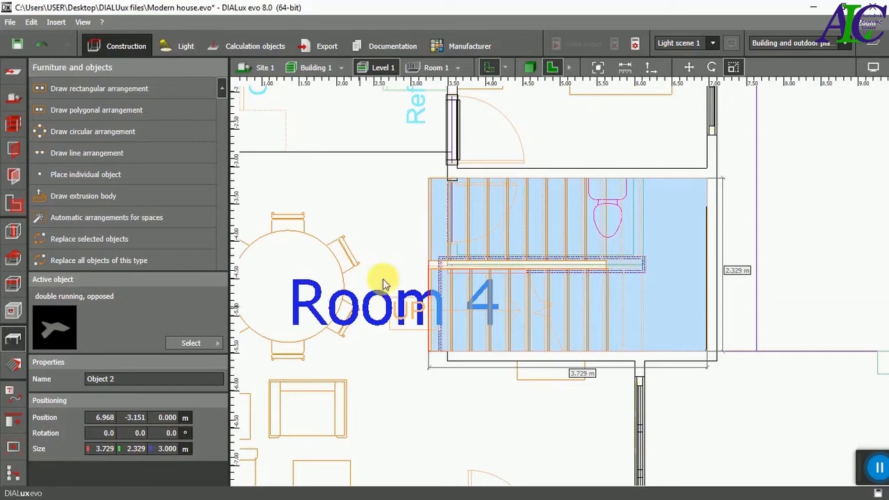
# Show the model in 3D and set the staircase's height to 4 m.
pyautogui.click(529, 67)
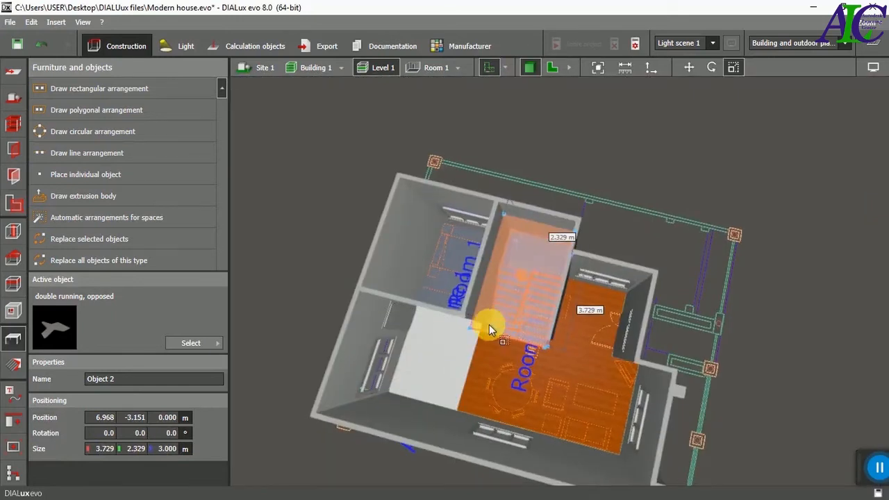
pyautogui.click(324, 258)
pyautogui.moveTo(472, 368); pyautogui.dragTo(495, 375)
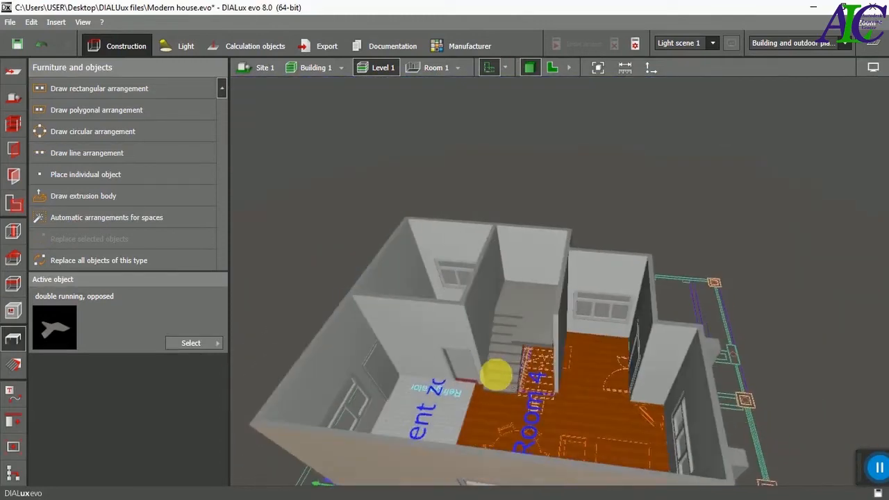
pyautogui.click(522, 337)
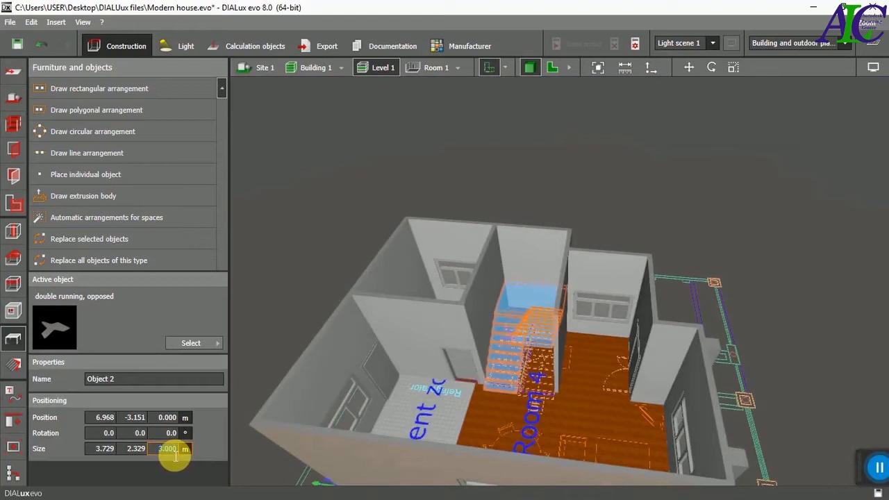
pyautogui.write('4')
pyautogui.press('Return')
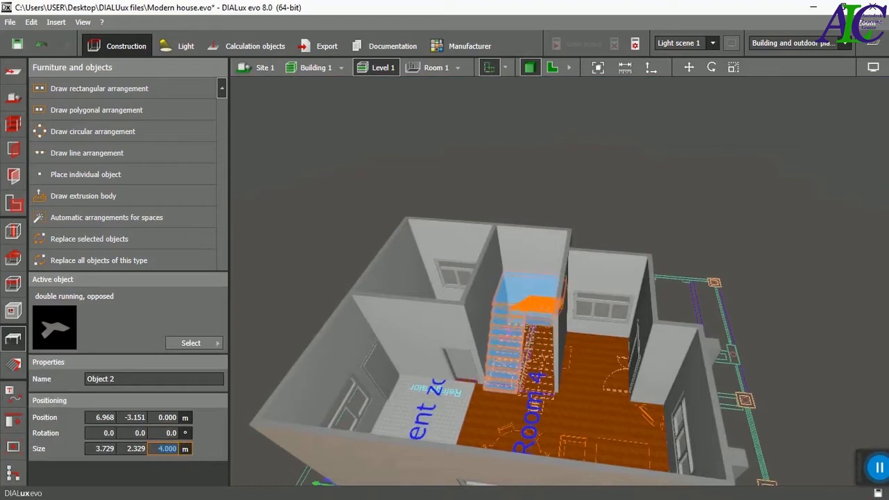
# Pick up the 9003 (Signal white) material from the stairwell wall and apply it to the staircase.
pyautogui.click(275, 337)
pyautogui.moveTo(413, 390); pyautogui.dragTo(505, 347, button='right')
pyautogui.scroll(5, 486, 297)
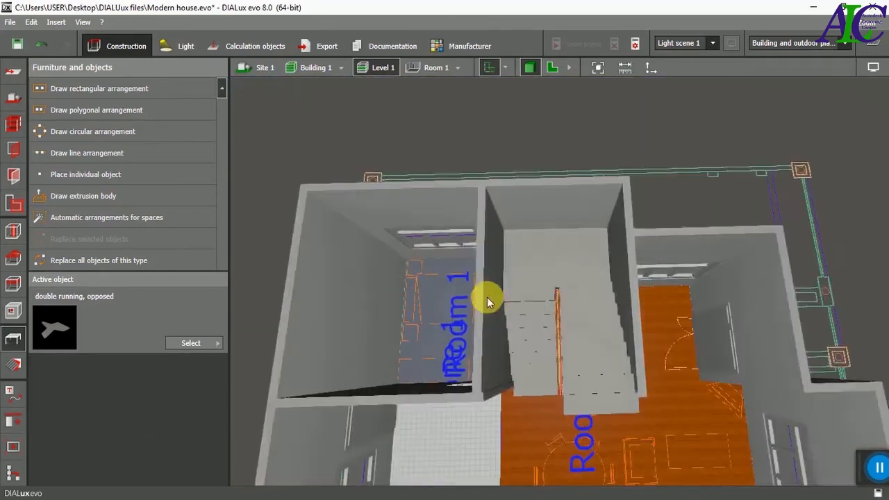
pyautogui.click(568, 250)
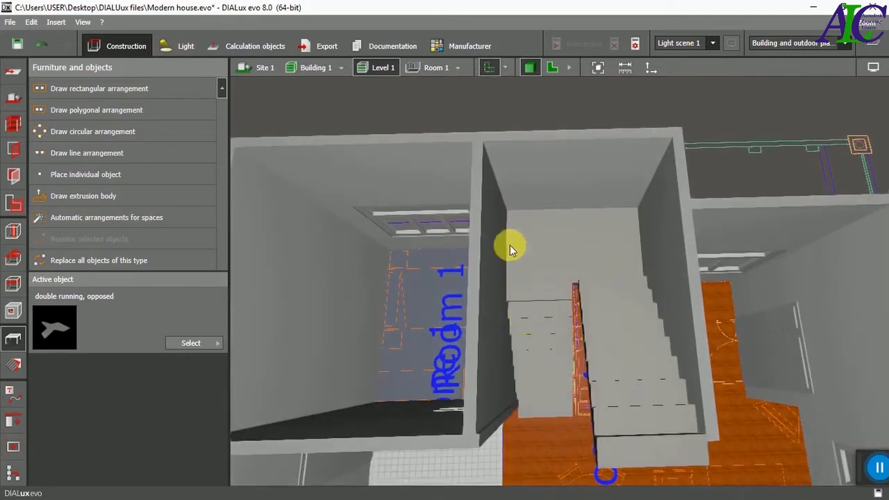
pyautogui.click(14, 363)
pyautogui.click(70, 89)
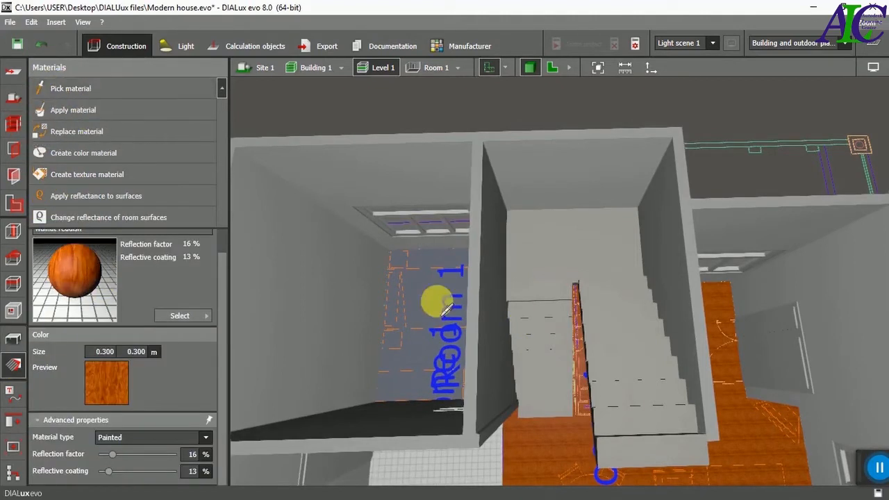
pyautogui.click(556, 172)
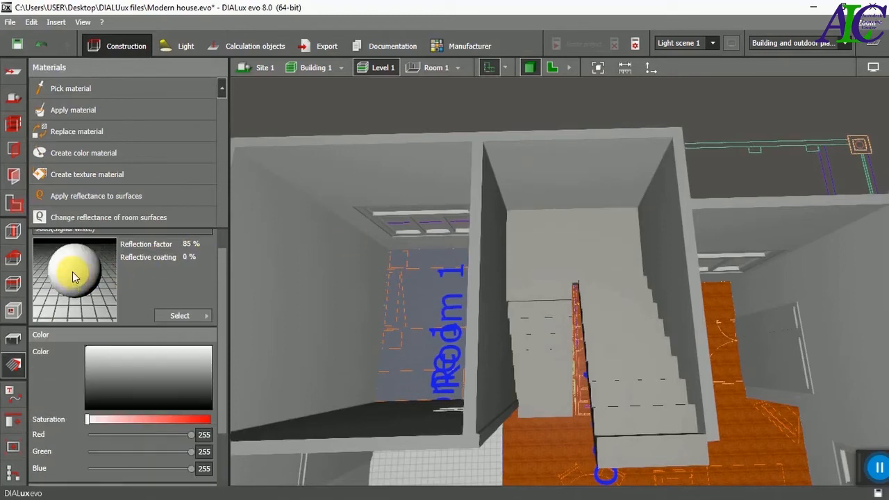
pyautogui.click(612, 352)
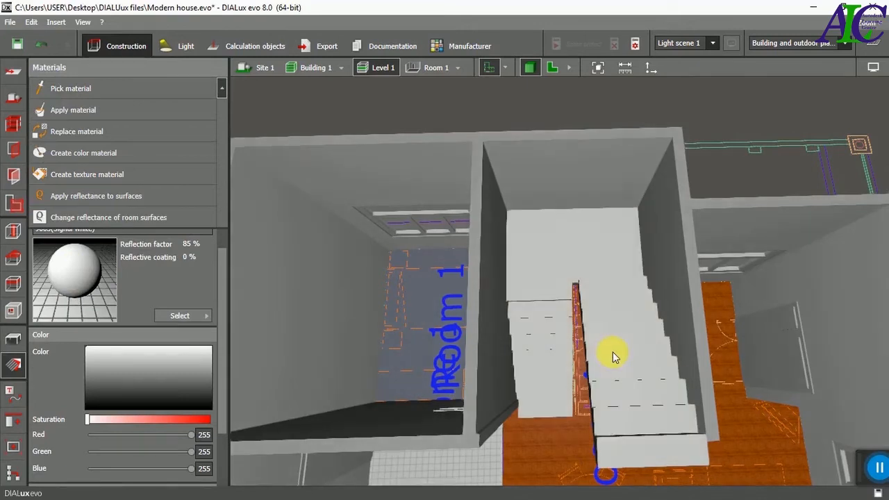
pyautogui.click(546, 444)
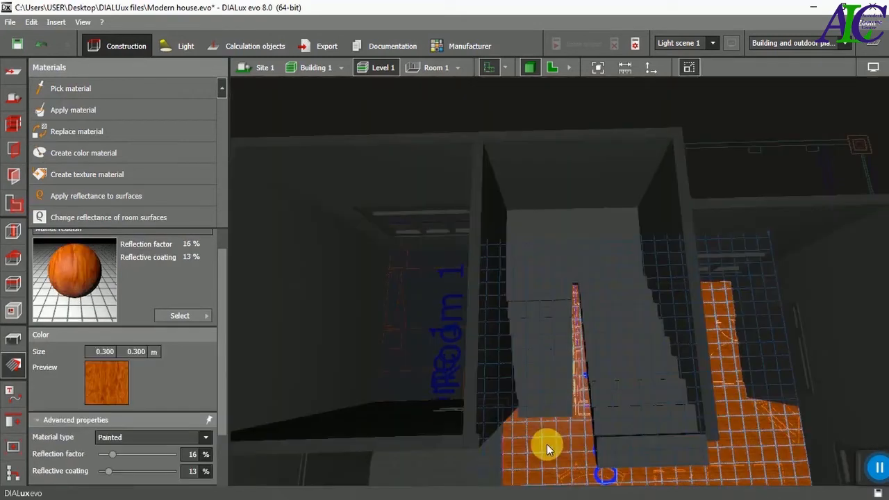
pyautogui.click(525, 104)
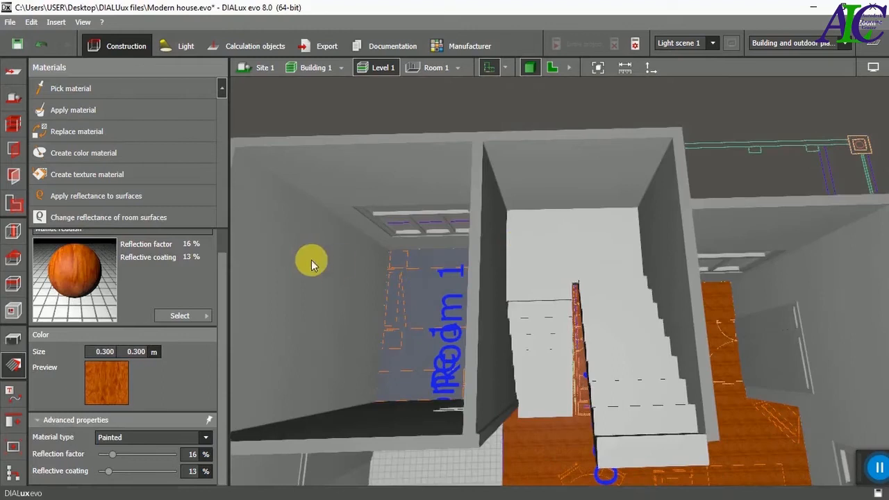
# Choose the indoor floor texture "concrete undressed concrete-18" from the material catalog as the active material.
pyautogui.click(203, 316)
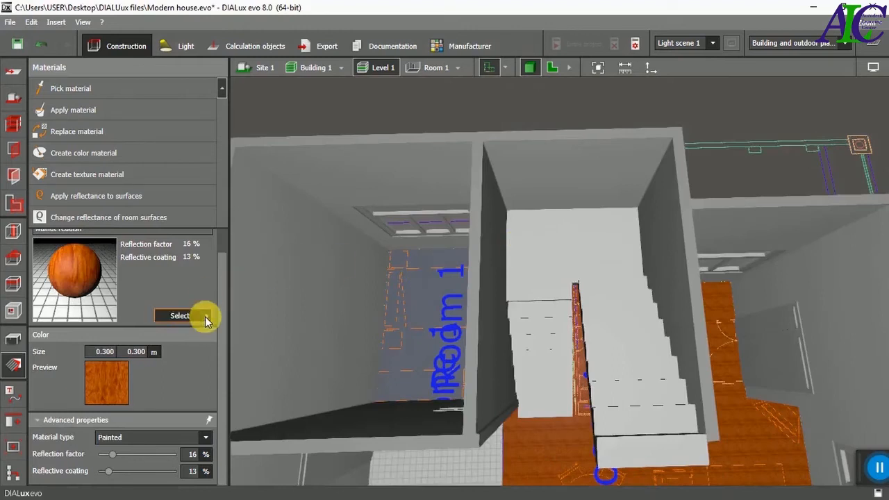
pyautogui.click(224, 177)
pyautogui.click(391, 289)
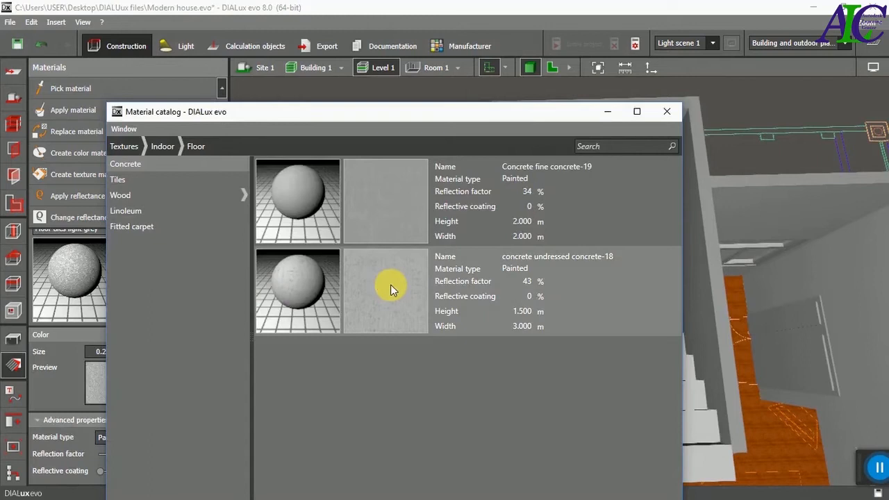
pyautogui.moveTo(471, 114); pyautogui.dragTo(418, 30)
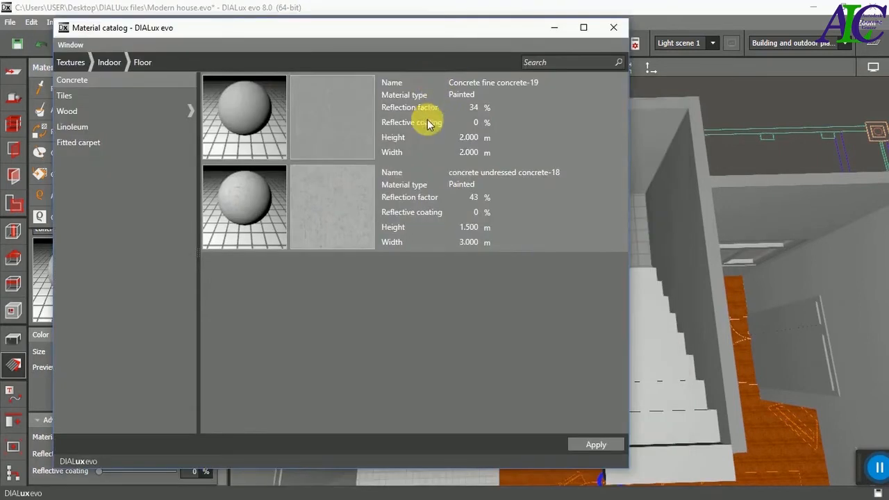
pyautogui.click(596, 444)
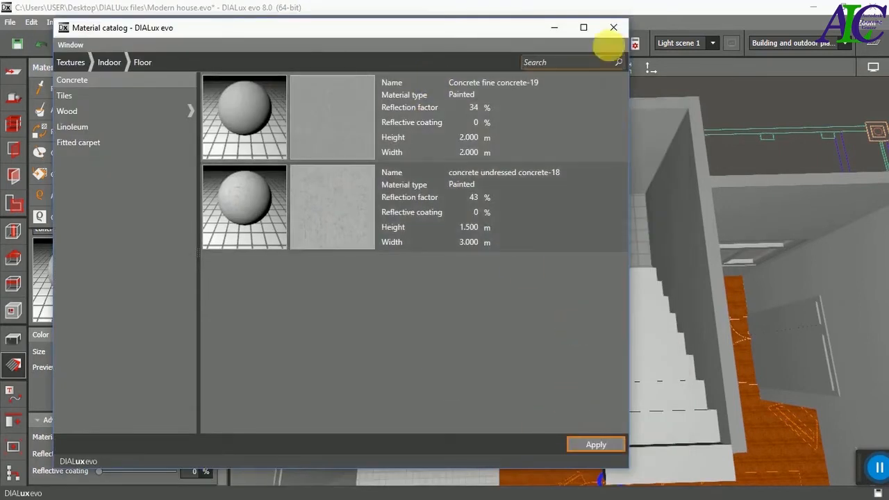
pyautogui.click(613, 27)
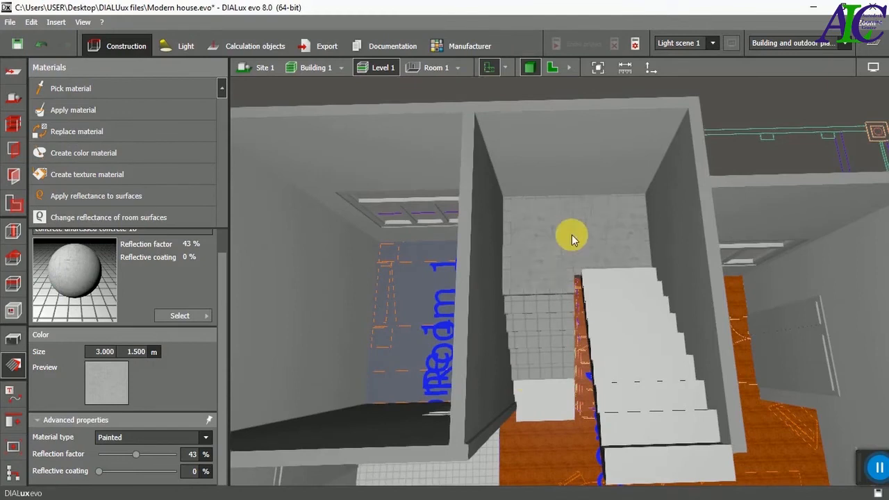
# Apply the active concrete material to the steps of the narrow stair flight beside the dividing wall.
pyautogui.click(97, 111)
pyautogui.click(561, 300)
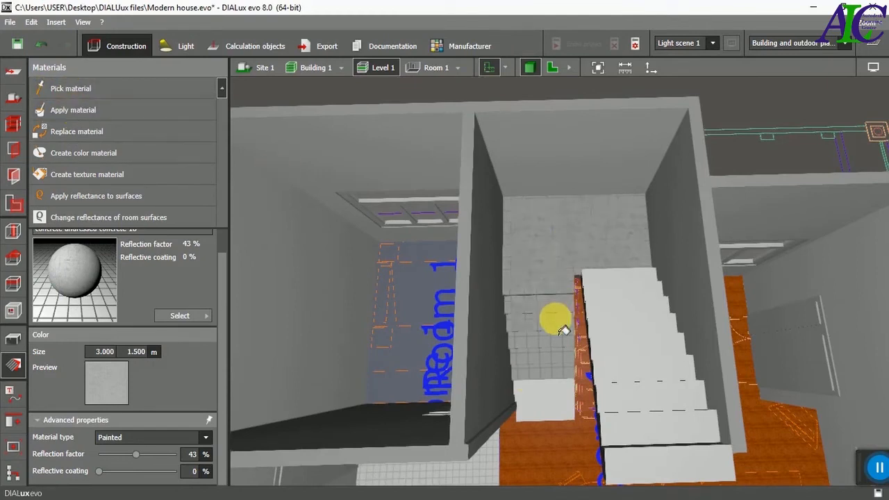
pyautogui.click(560, 390)
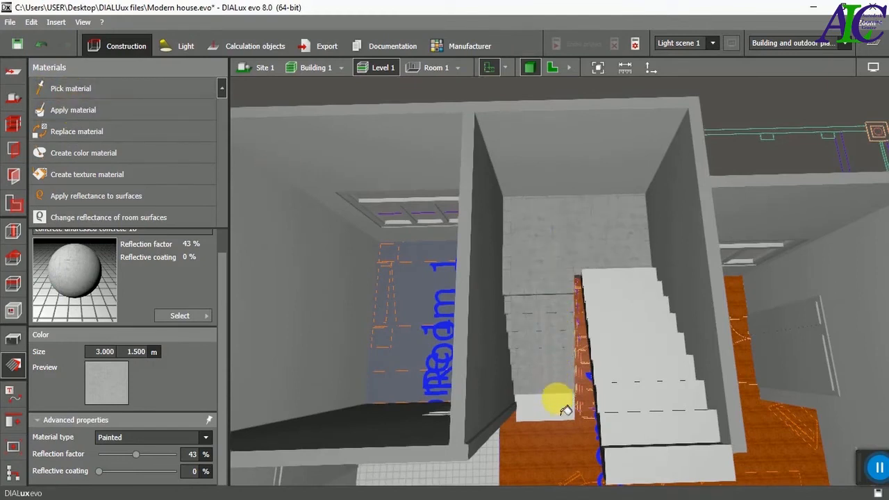
# Apply the same concrete material to all steps of the second, wider-looking stair flight, including its lowest step in the foreground.
pyautogui.click(638, 432)
pyautogui.click(643, 401)
pyautogui.click(644, 370)
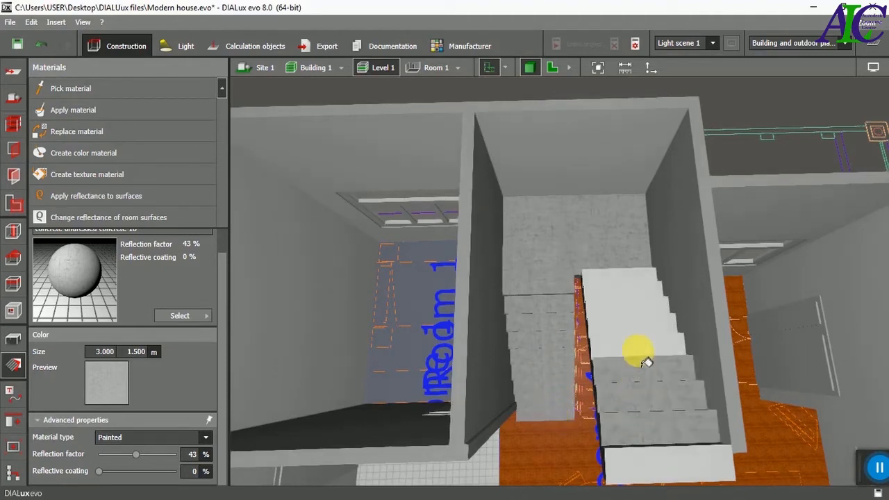
pyautogui.click(642, 347)
pyautogui.click(637, 325)
pyautogui.click(639, 308)
pyautogui.click(640, 295)
pyautogui.click(639, 281)
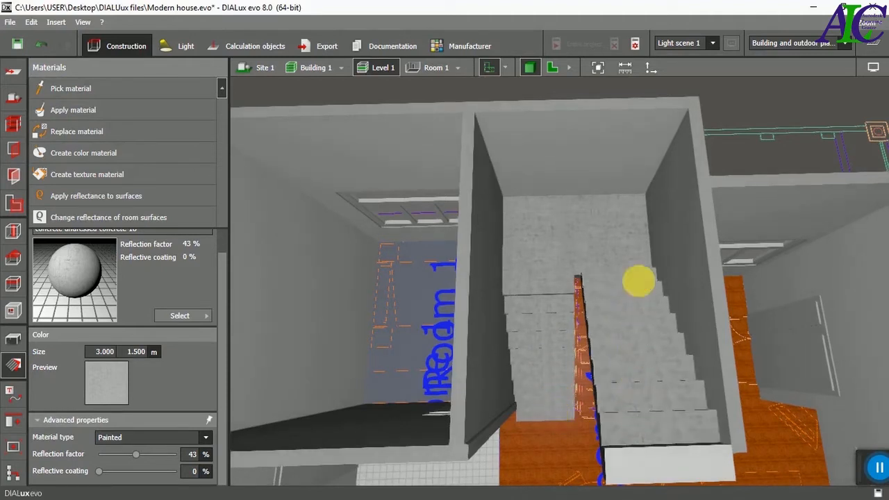
pyautogui.scroll(-2, 584, 295)
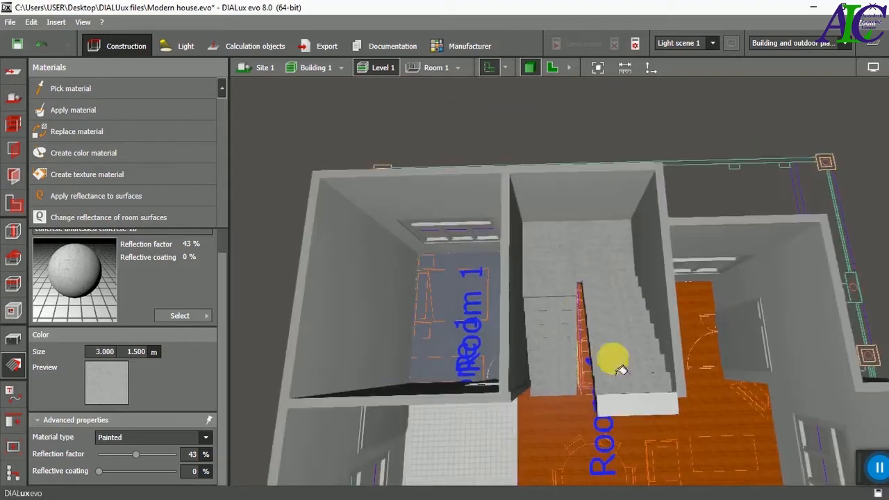
pyautogui.click(641, 413)
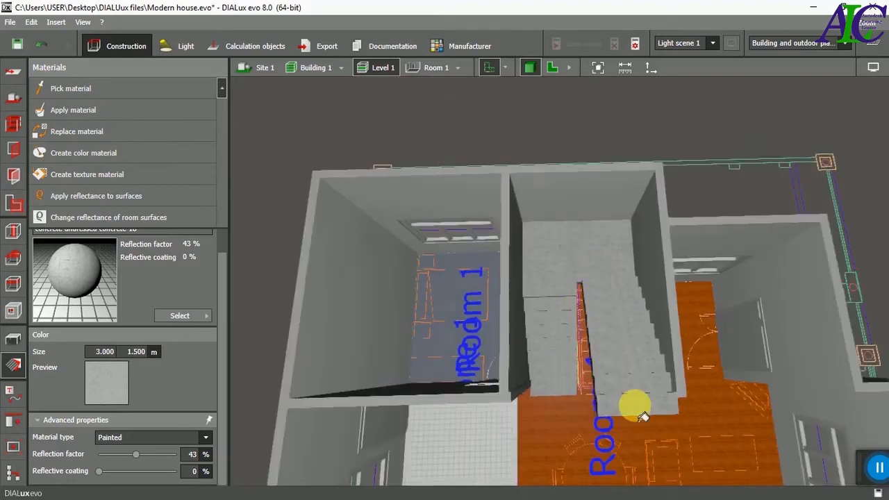
# Examine the concrete-finished staircase and the whole Level 1 interior from other angles in 3D.
pyautogui.scroll(-3, 563, 333)
pyautogui.scroll(2, 590, 416)
pyautogui.moveTo(591, 394); pyautogui.dragTo(538, 424, button='middle')
pyautogui.moveTo(604, 439); pyautogui.dragTo(537, 452, button='right')
pyautogui.scroll(-3, 518, 331)
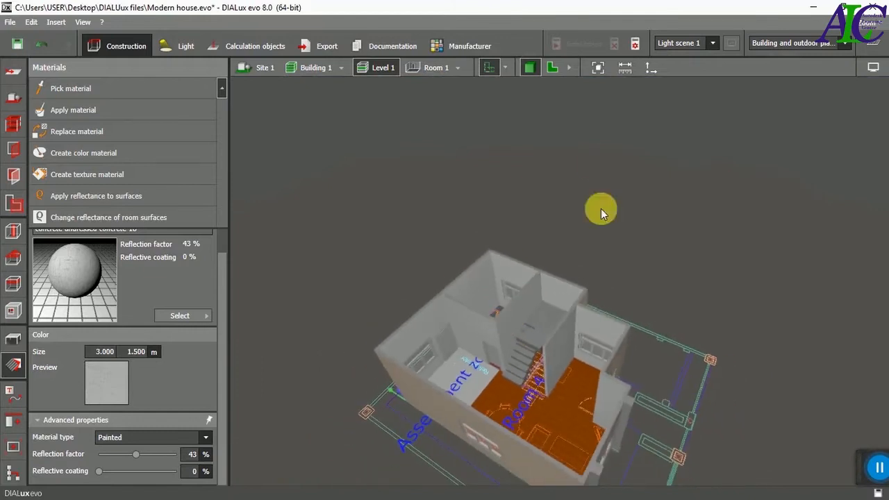
# Show Level 1 in plan and open the object catalog for furniture and objects.
pyautogui.click(552, 67)
pyautogui.scroll(-4, 629, 275)
pyautogui.scroll(2, 551, 384)
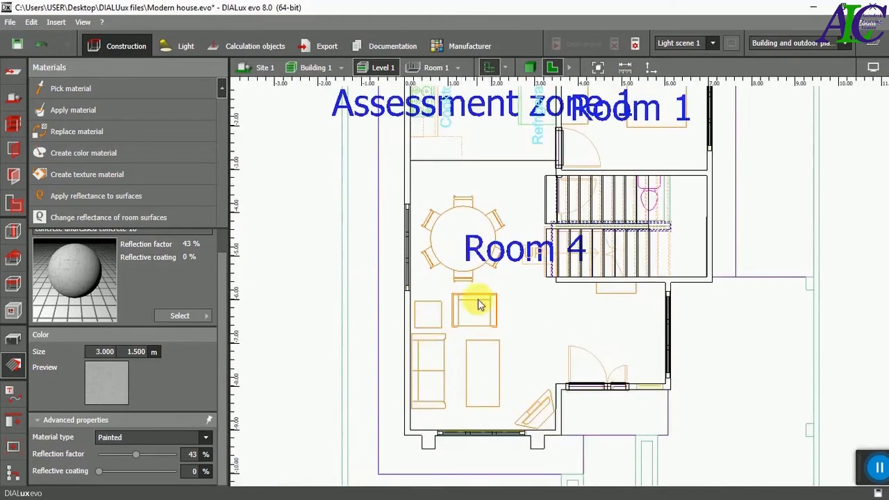
pyautogui.scroll(-2, 478, 304)
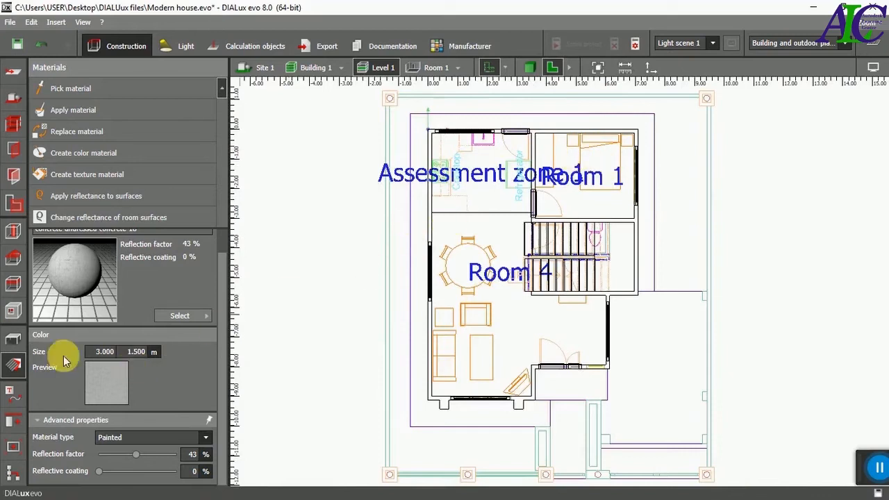
pyautogui.click(13, 340)
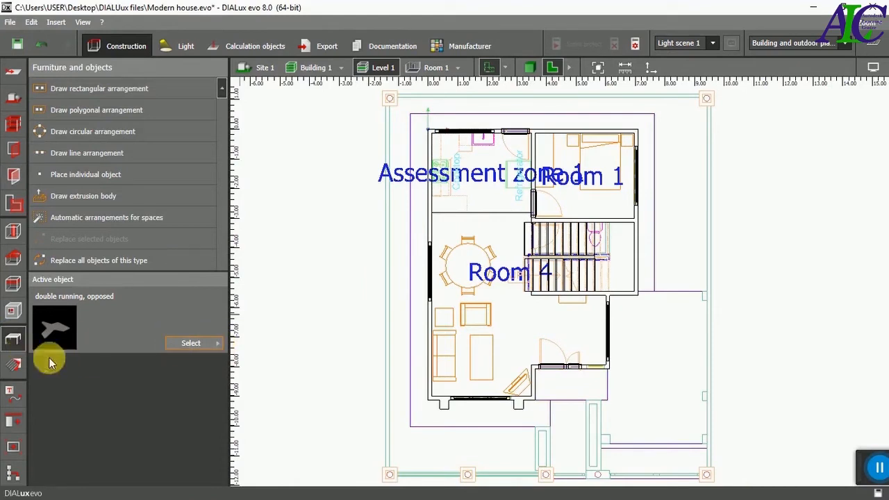
pyautogui.click(12, 365)
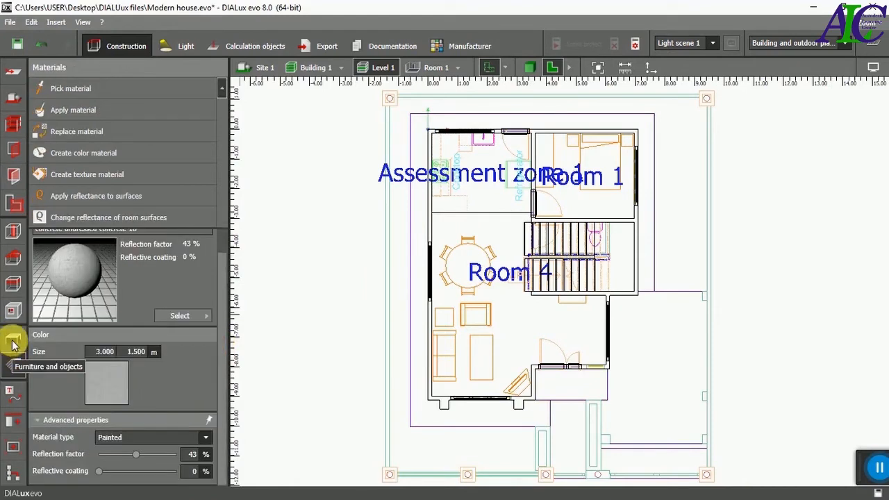
pyautogui.click(12, 341)
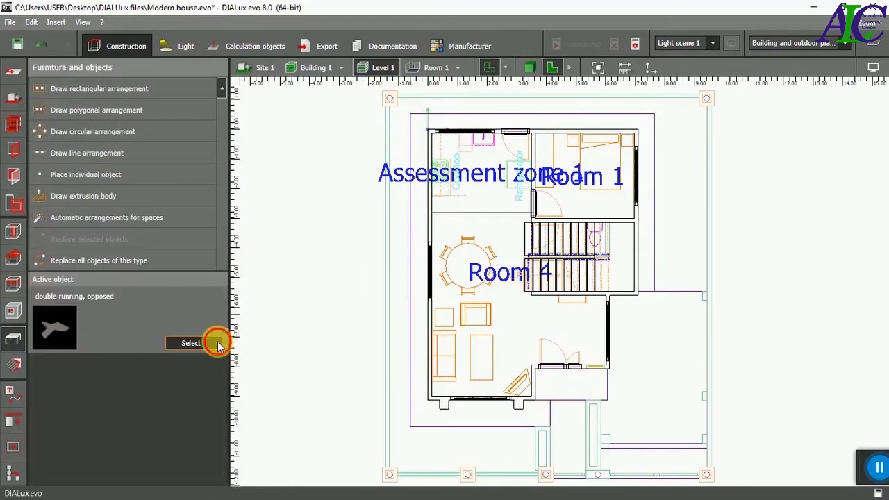
pyautogui.click(190, 343)
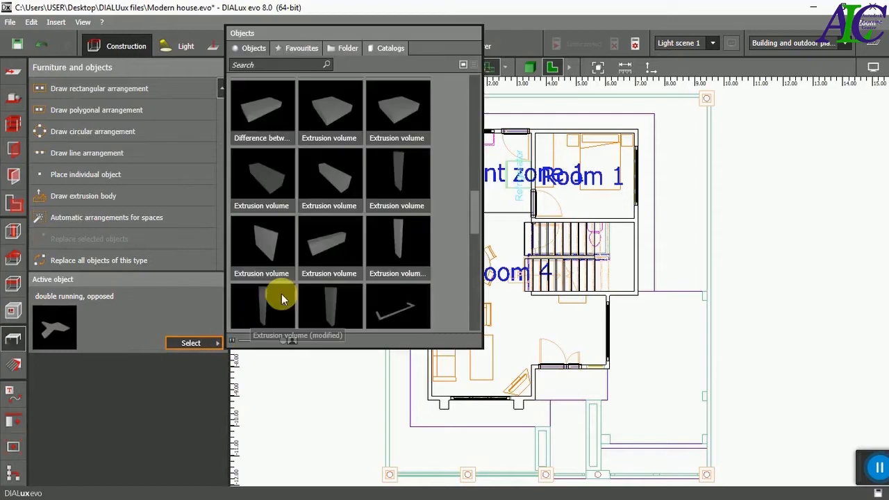
pyautogui.click(389, 52)
pyautogui.click(253, 110)
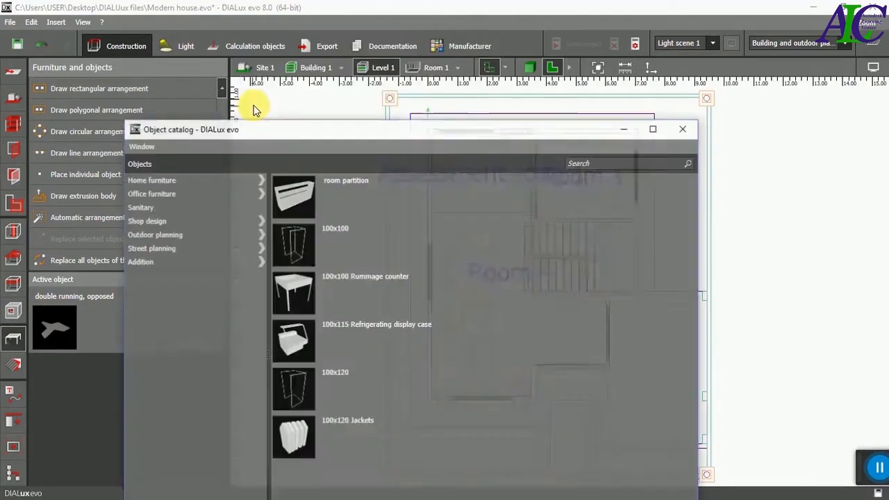
# Choose the home furniture table "75 bistro round" from the object catalog as the active object.
pyautogui.moveTo(301, 133); pyautogui.dragTo(224, 27)
pyautogui.scroll(-1, 301, 224)
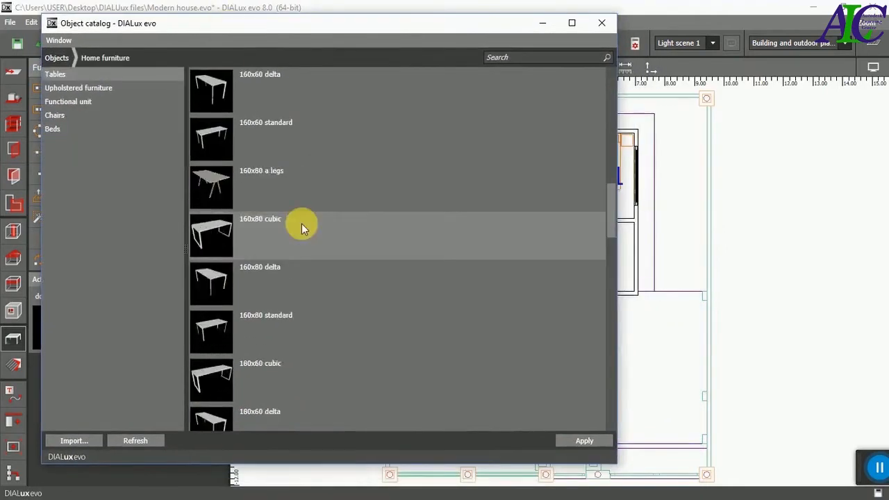
pyautogui.scroll(2, 302, 224)
pyautogui.scroll(-1, 301, 224)
pyautogui.scroll(-4, 301, 223)
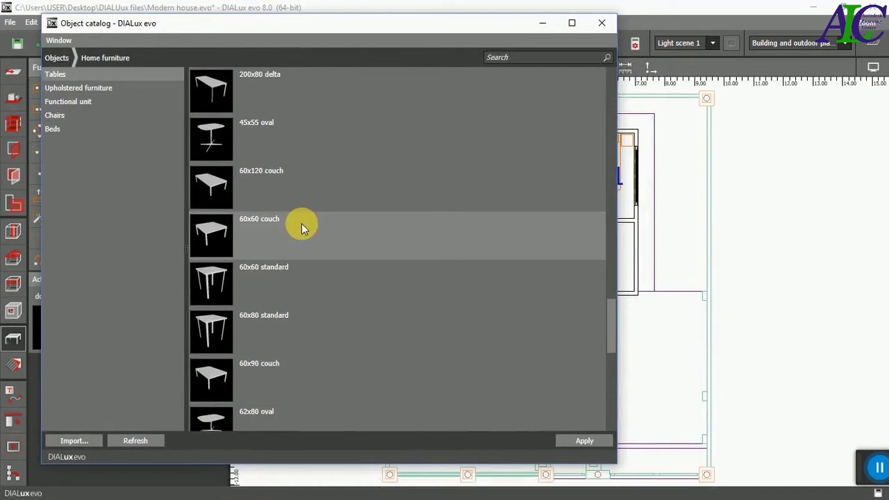
pyautogui.scroll(-1, 301, 223)
pyautogui.scroll(-1, 307, 257)
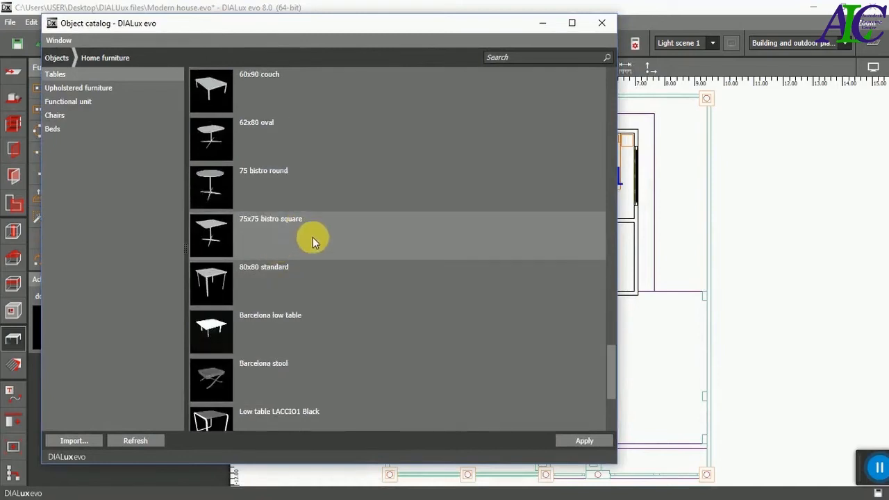
pyautogui.scroll(-1, 312, 236)
pyautogui.scroll(2, 312, 237)
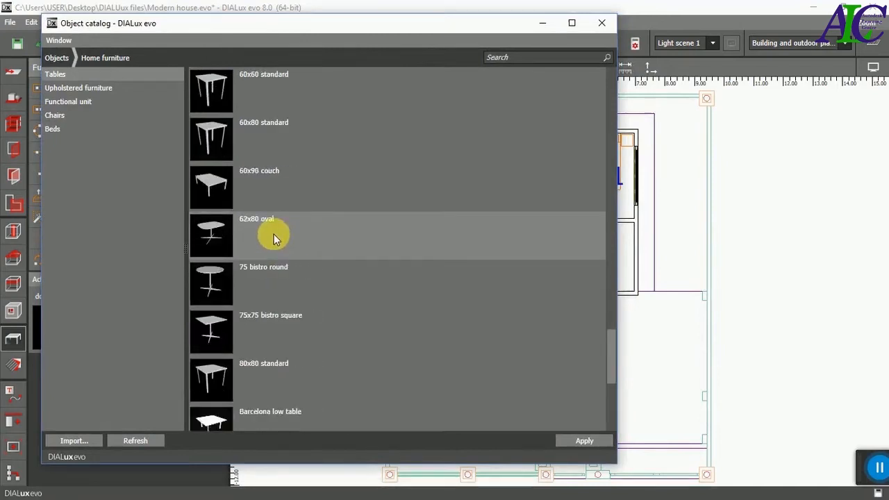
pyautogui.click(240, 278)
pyautogui.click(590, 441)
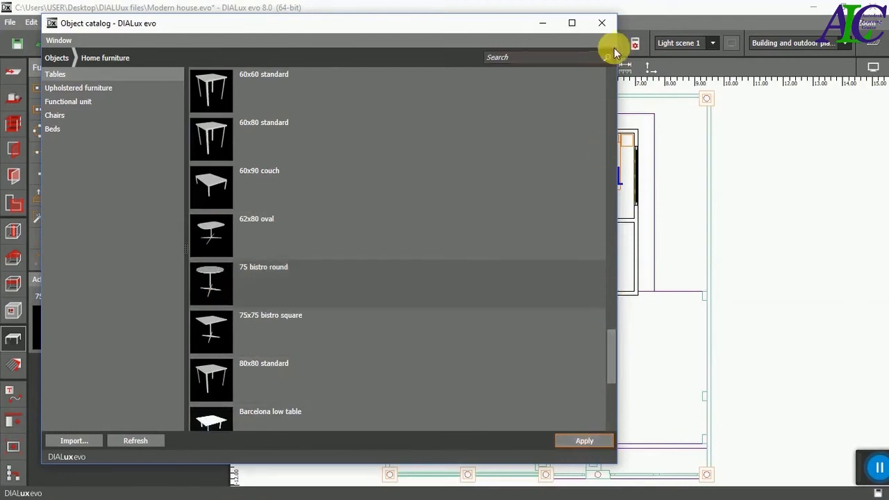
pyautogui.click(601, 23)
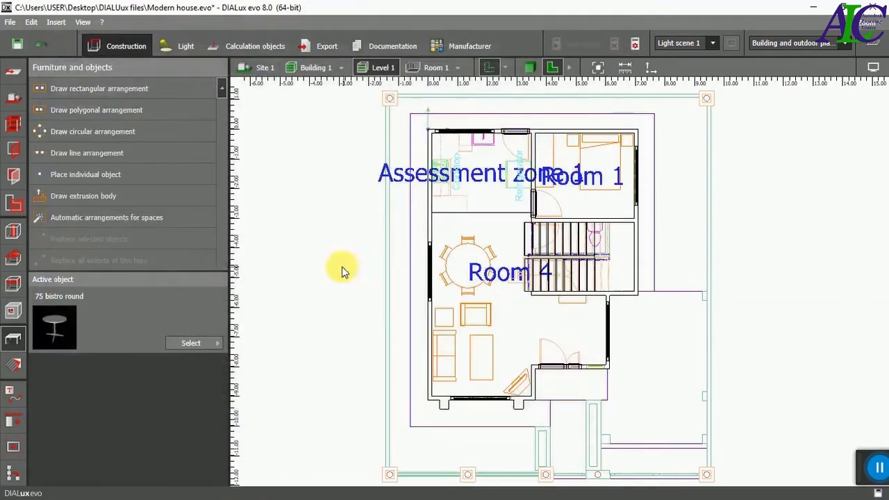
# Place one bistro table at the centre of the round dining table outline in Room 4.
pyautogui.click(75, 175)
pyautogui.scroll(3, 415, 301)
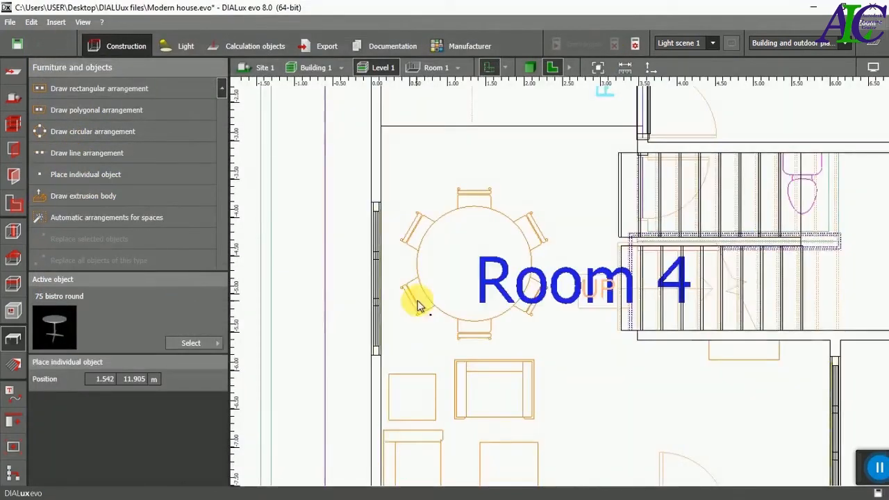
pyautogui.click(472, 264)
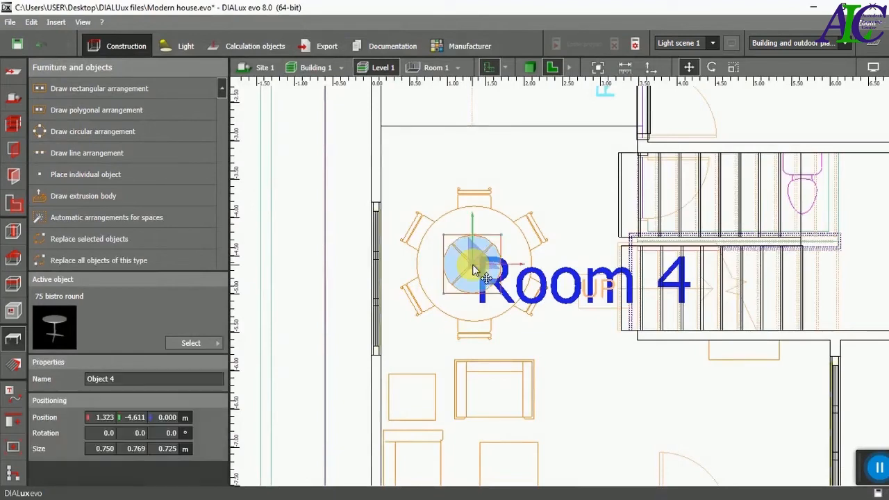
# Set the placed table's size to 1.5 m by 1.5 m in plan and 1 m high.
pyautogui.click(207, 380)
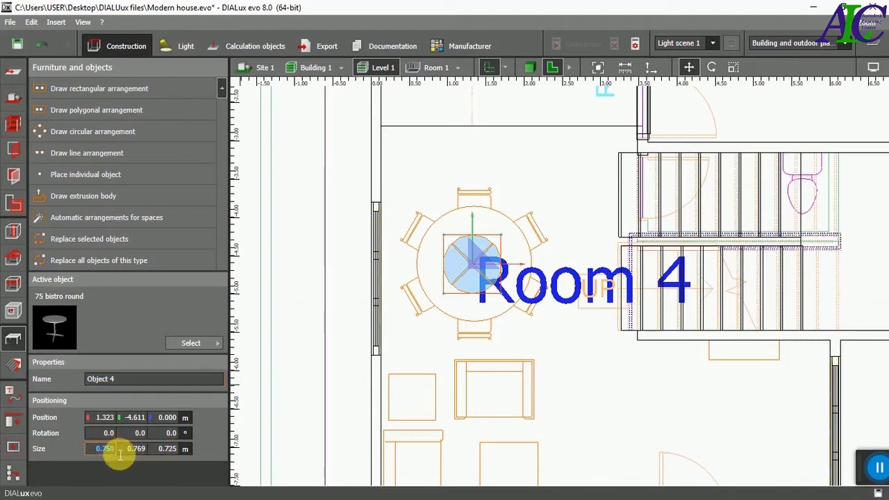
pyautogui.press('Return')
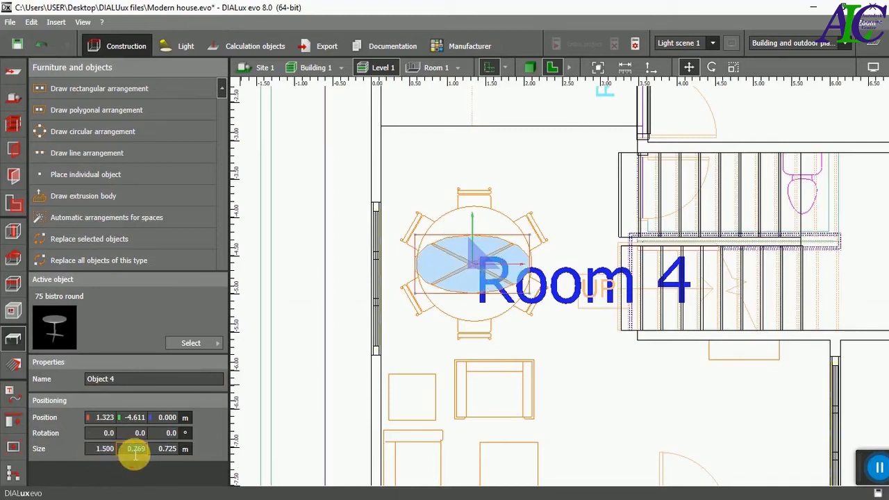
pyautogui.write('1.5')
pyautogui.press('Return')
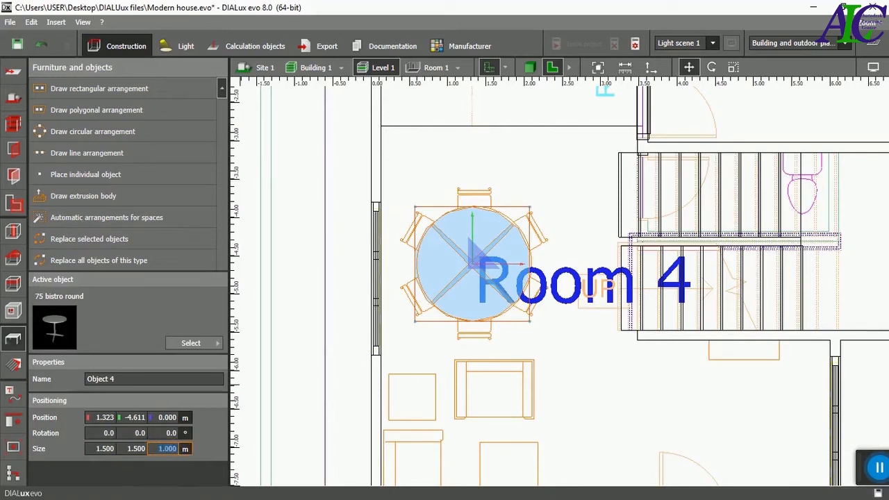
pyautogui.click(580, 358)
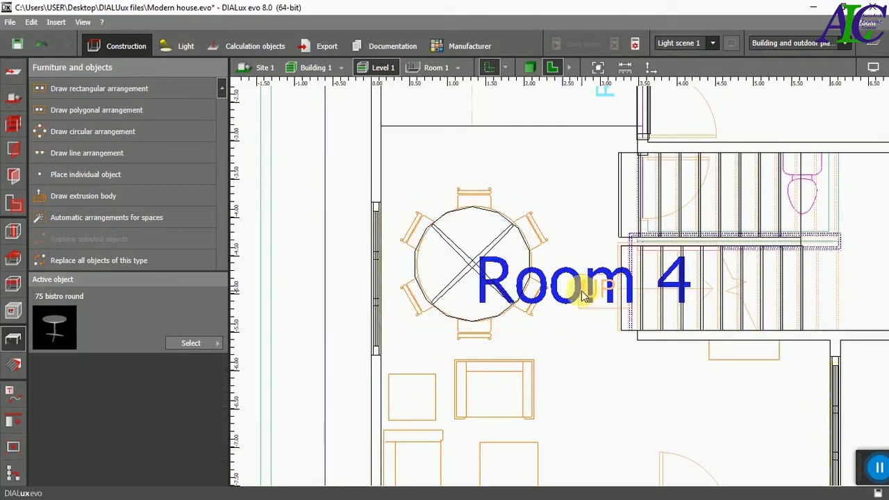
# Examine the resized round table in Room 4 in 3D.
pyautogui.click(531, 68)
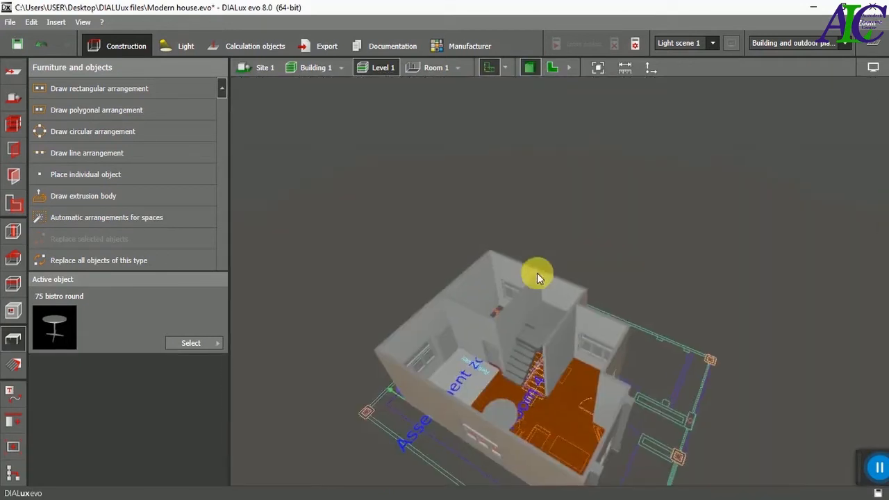
pyautogui.moveTo(526, 266); pyautogui.dragTo(519, 418)
pyautogui.scroll(5, 464, 381)
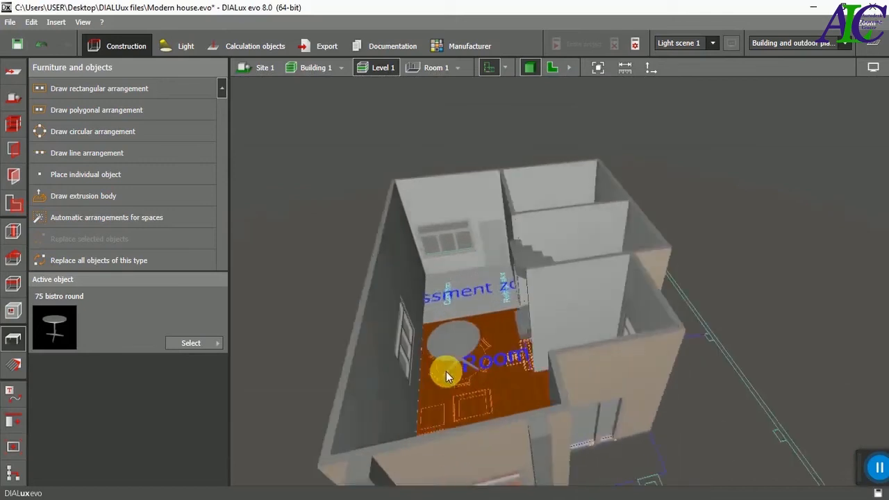
pyautogui.scroll(4, 445, 369)
pyautogui.moveTo(454, 390); pyautogui.dragTo(473, 323)
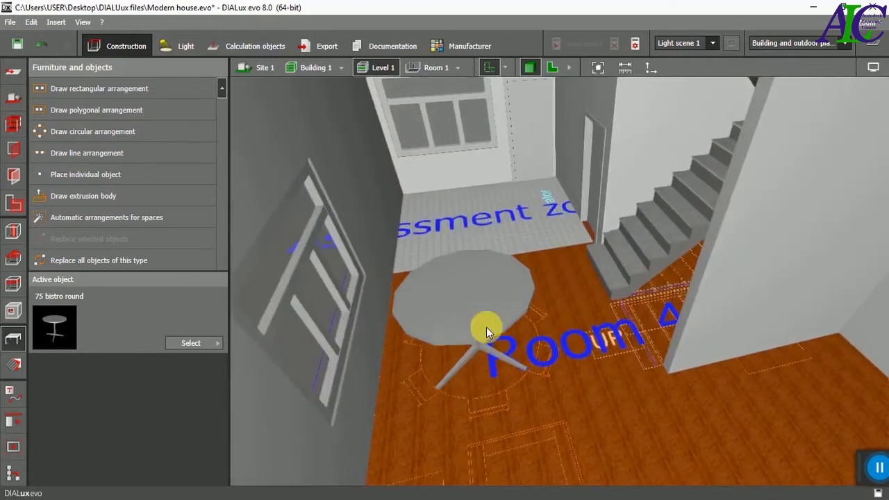
# Return to the plan and choose "simple chair" from the home furniture catalog as the active object.
pyautogui.click(552, 67)
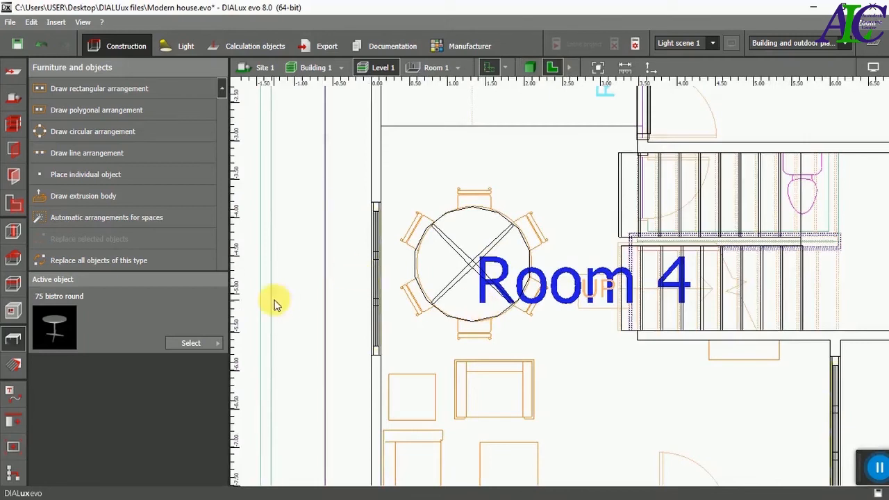
pyautogui.click(210, 343)
pyautogui.doubleClick(277, 106)
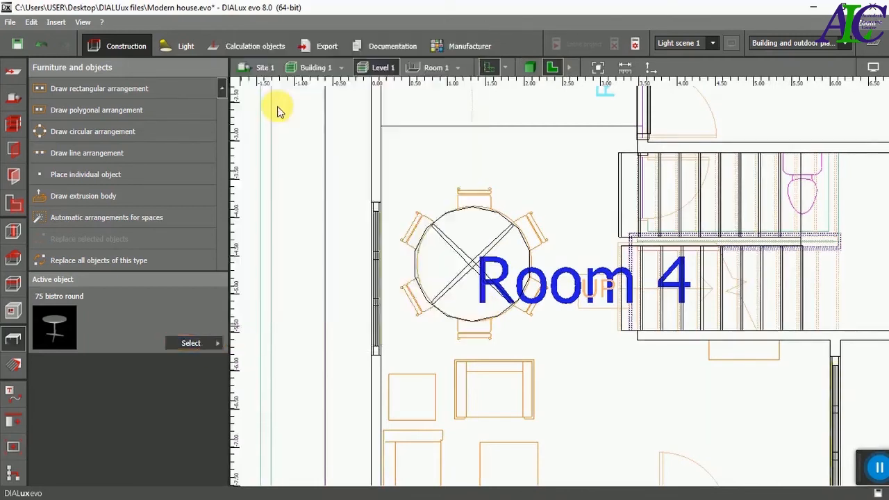
pyautogui.scroll(-5, 297, 243)
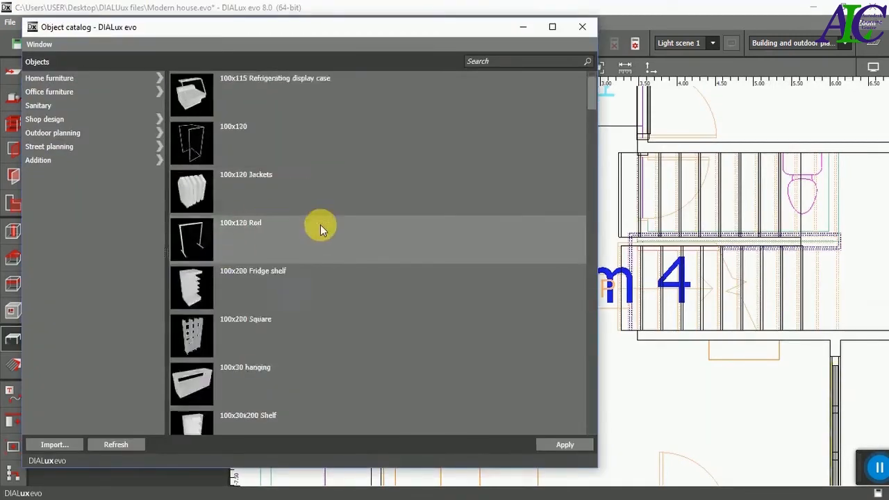
pyautogui.click(141, 76)
pyautogui.click(145, 80)
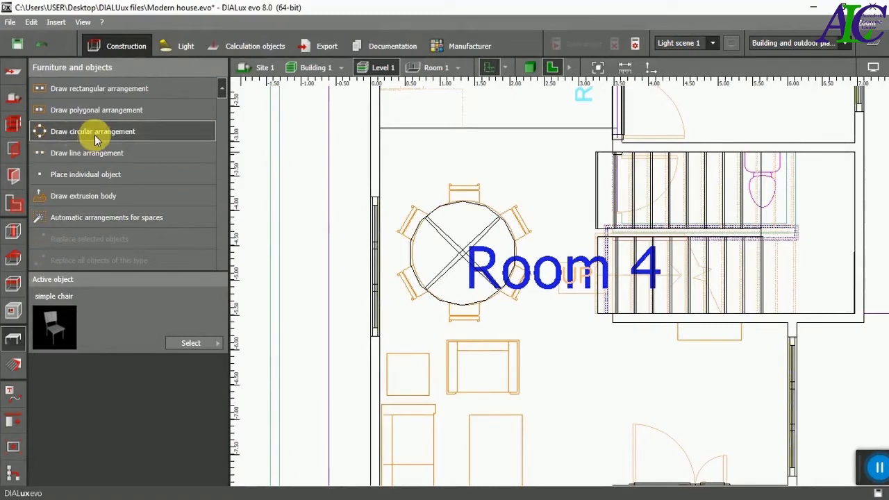
# Draw a circular arrangement of six simple chairs centred on the round dining table, with a radius of about 0.75 m.
pyautogui.click(95, 137)
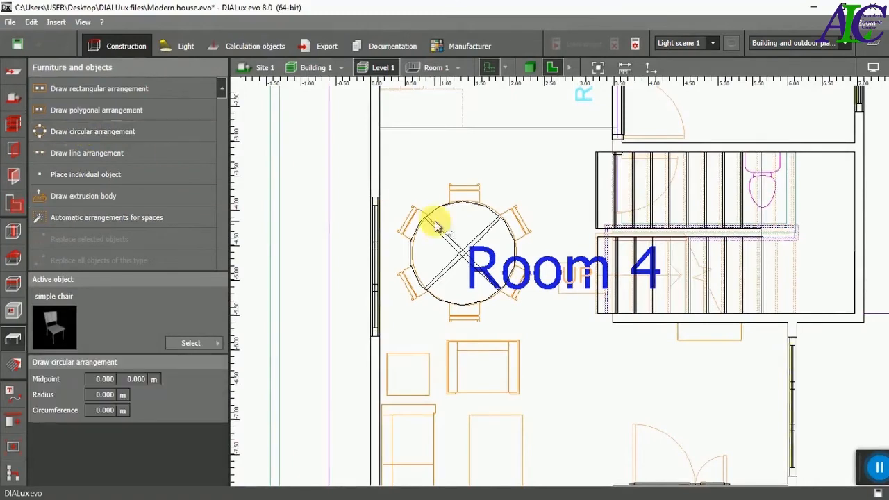
pyautogui.click(463, 252)
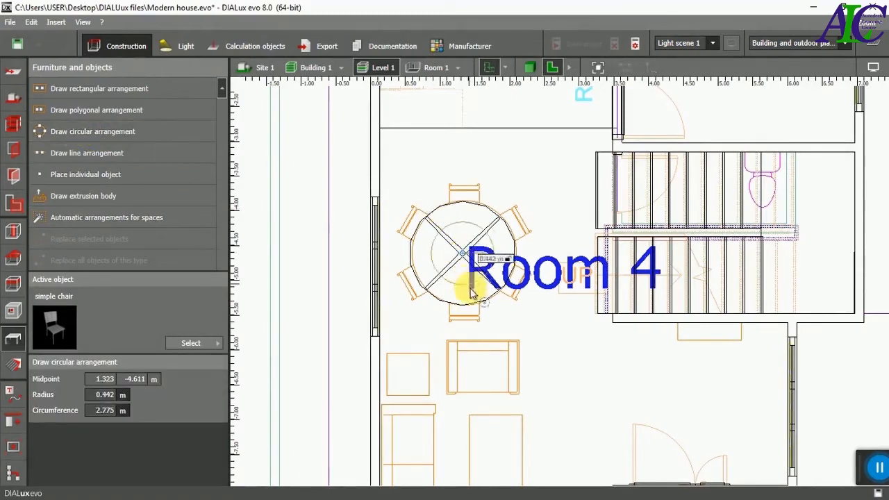
pyautogui.click(472, 306)
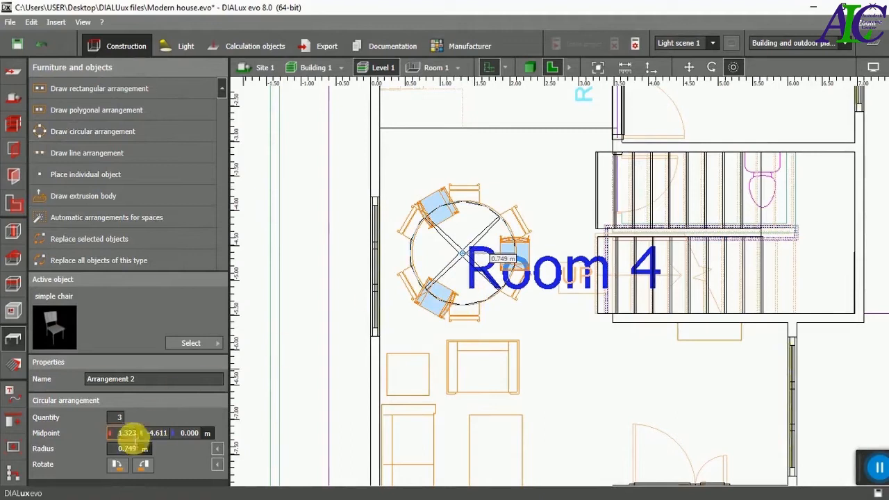
pyautogui.write('6')
pyautogui.press('Return')
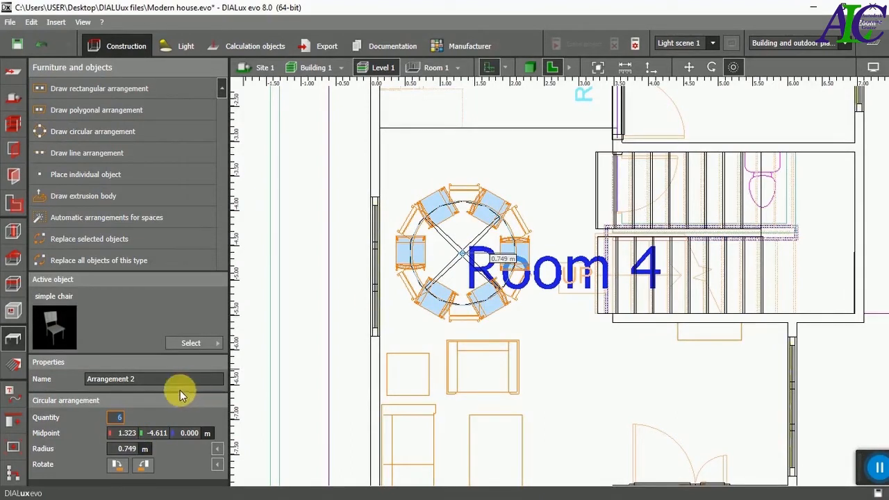
# Turn the six chairs to face the dining table and rotate the whole arrangement onto the drawn chair outlines.
pyautogui.click(116, 465)
pyautogui.click(116, 465)
pyautogui.click(116, 465)
pyautogui.click(117, 467)
pyautogui.click(117, 466)
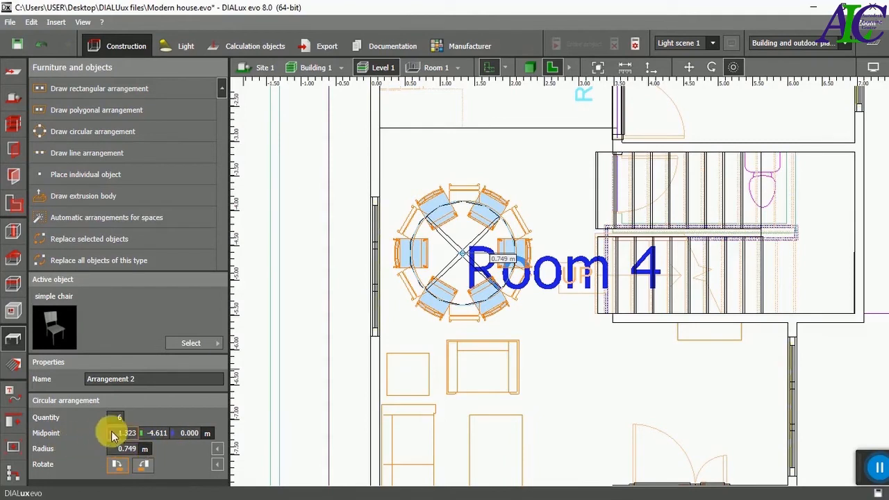
pyautogui.rightClick(478, 298)
pyautogui.click(493, 315)
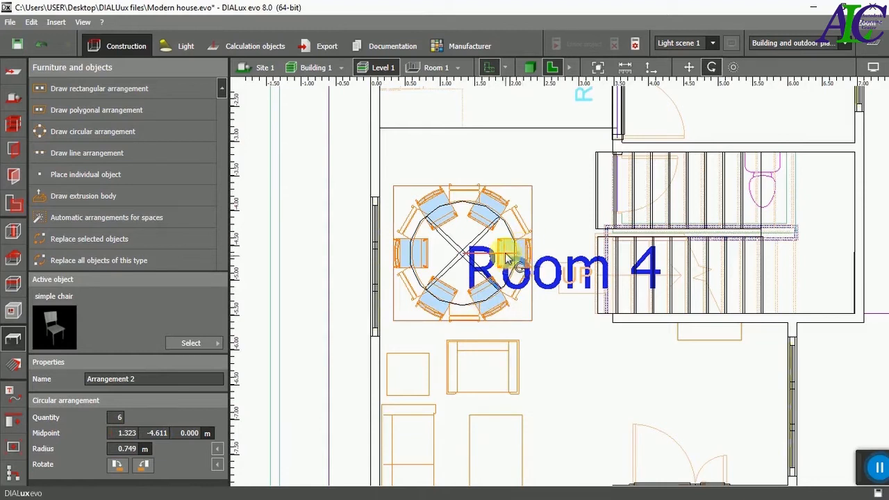
pyautogui.moveTo(508, 259); pyautogui.dragTo(498, 270)
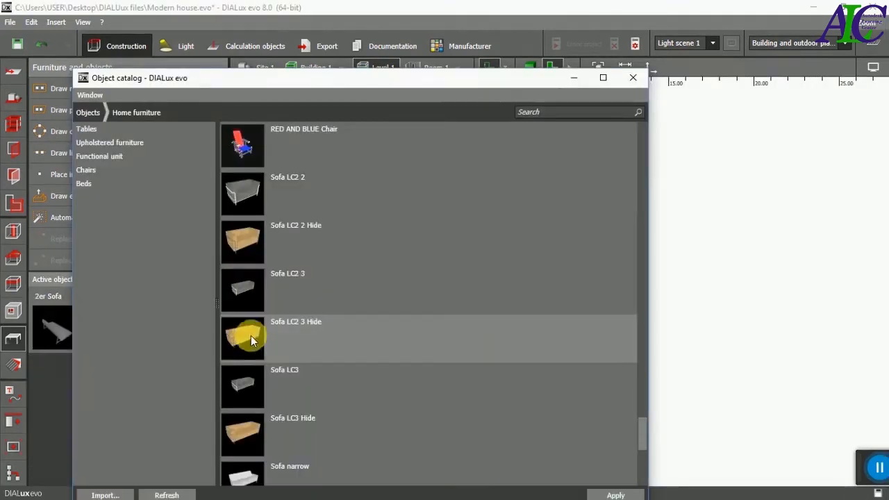
# Choose "Sofa LC2 3 Hide" from the home furniture catalog and place one at the sofa outline in Room 4.
pyautogui.click(614, 493)
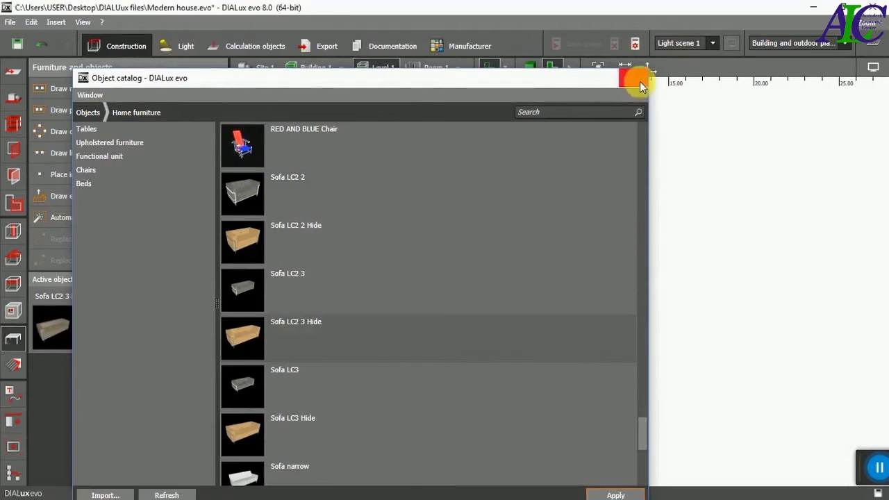
pyautogui.click(632, 78)
pyautogui.click(78, 174)
pyautogui.scroll(5, 414, 303)
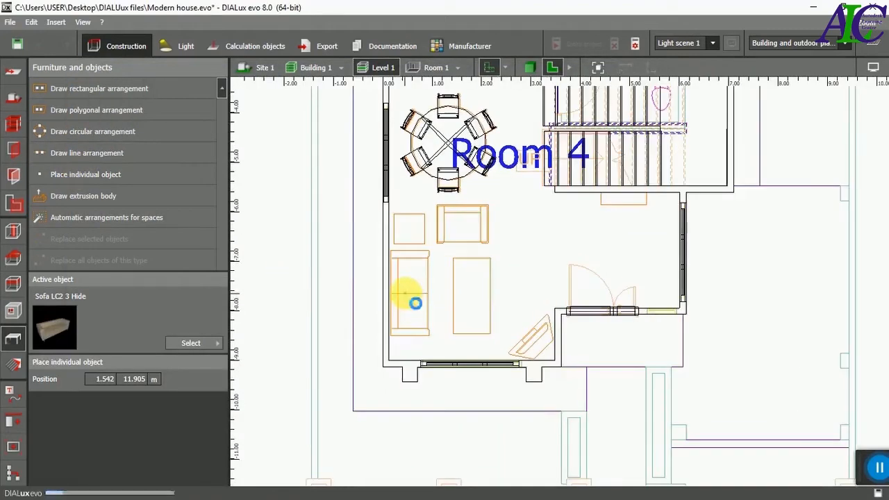
pyautogui.click(411, 276)
# Rotate the sofa to 90° and move it onto the sofa outline along the Room 4 wall.
pyautogui.click(711, 69)
pyautogui.rightClick(462, 278)
pyautogui.click(468, 302)
pyautogui.moveTo(462, 293); pyautogui.dragTo(424, 327)
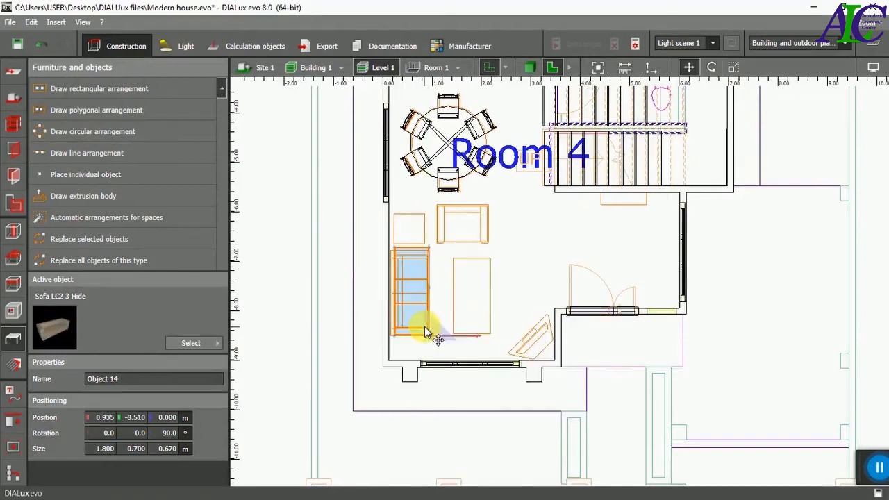
pyautogui.click(521, 278)
# Choose "Armchair LC3 Hide" from the object catalog and place one on the armchair outline in Room 4.
pyautogui.click(203, 344)
pyautogui.click(274, 113)
pyautogui.scroll(-10, 345, 291)
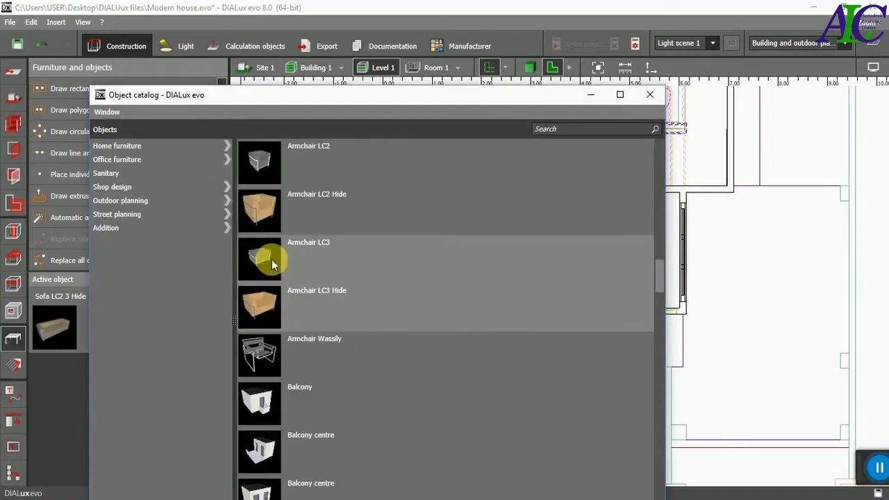
pyautogui.click(272, 305)
pyautogui.moveTo(562, 103); pyautogui.dragTo(545, 15)
pyautogui.click(605, 456)
pyautogui.click(474, 234)
pyautogui.click(407, 228)
# Choose the "60x90 couch" table from the home furniture catalog as the active object.
pyautogui.click(208, 342)
pyautogui.click(230, 167)
pyautogui.scroll(-10, 339, 236)
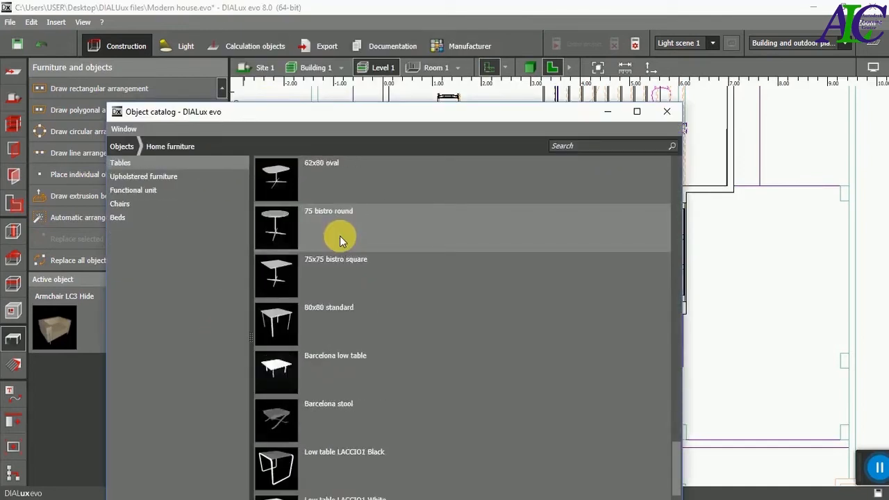
pyautogui.scroll(3, 342, 276)
pyautogui.scroll(-3, 343, 275)
pyautogui.scroll(1, 339, 271)
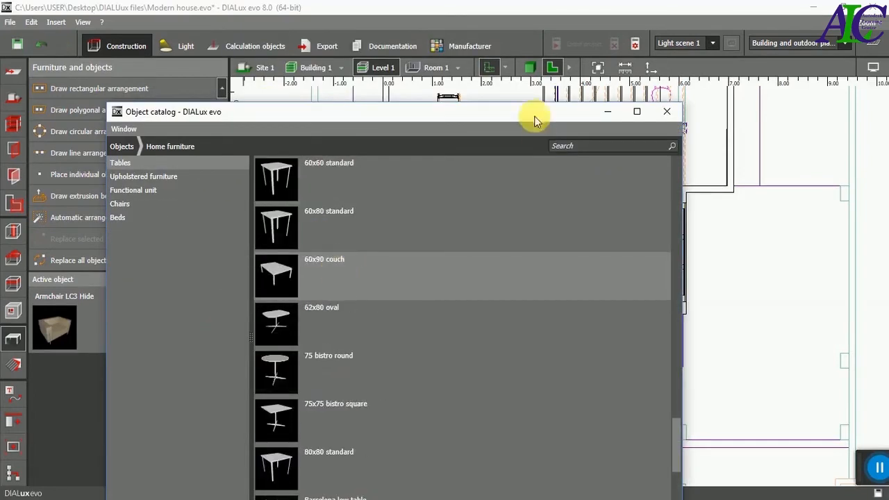
pyautogui.doubleClick(589, 174)
# Place the table on the coffee table outline in Room 4 and scale it to about 0.762 m by 1.525 m.
pyautogui.click(470, 298)
pyautogui.rightClick(467, 296)
pyautogui.click(478, 334)
pyautogui.moveTo(468, 308); pyautogui.dragTo(470, 331)
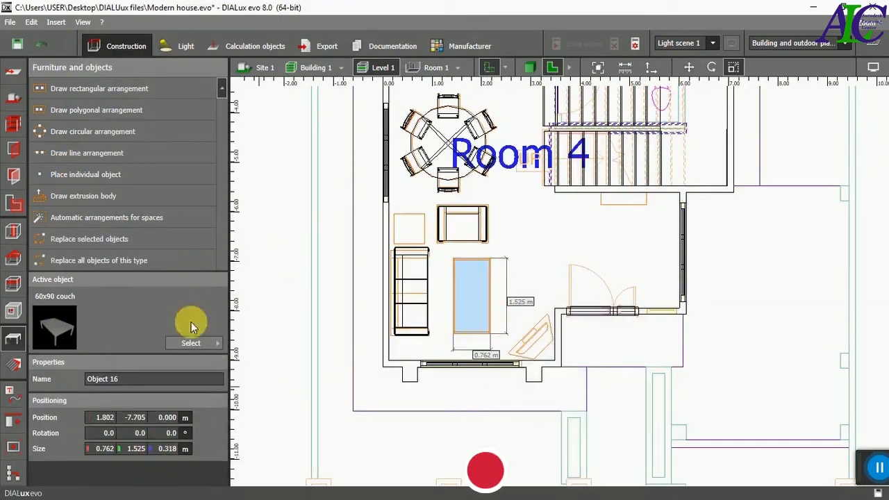
# Copy the coffee table and move the copy to the square side table outline between the sofa and dining area.
pyautogui.rightClick(471, 301)
pyautogui.click(479, 398)
pyautogui.rightClick(439, 257)
pyautogui.click(464, 309)
pyautogui.moveTo(477, 295); pyautogui.dragTo(433, 234)
# Scale the copied side table to about 0.61 m by 0.57 m and align it with its square outline.
pyautogui.rightClick(419, 268)
pyautogui.click(435, 305)
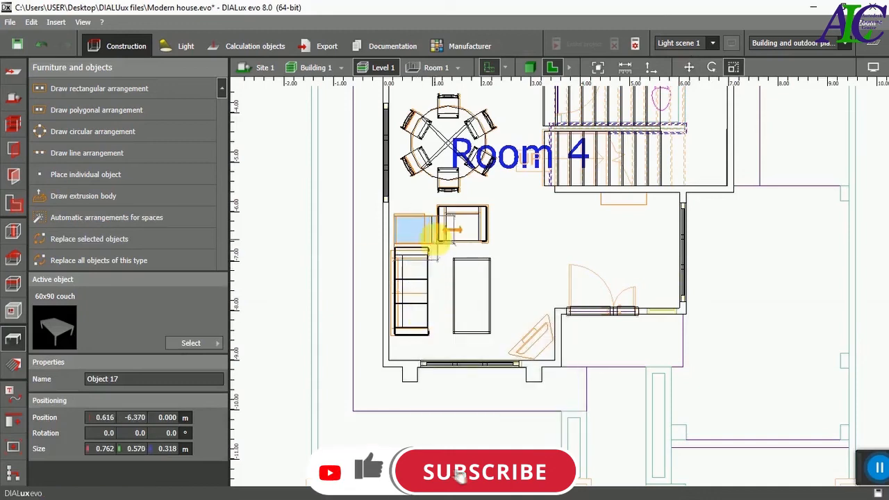
pyautogui.scroll(1, 417, 238)
pyautogui.rightClick(417, 238)
pyautogui.click(417, 239)
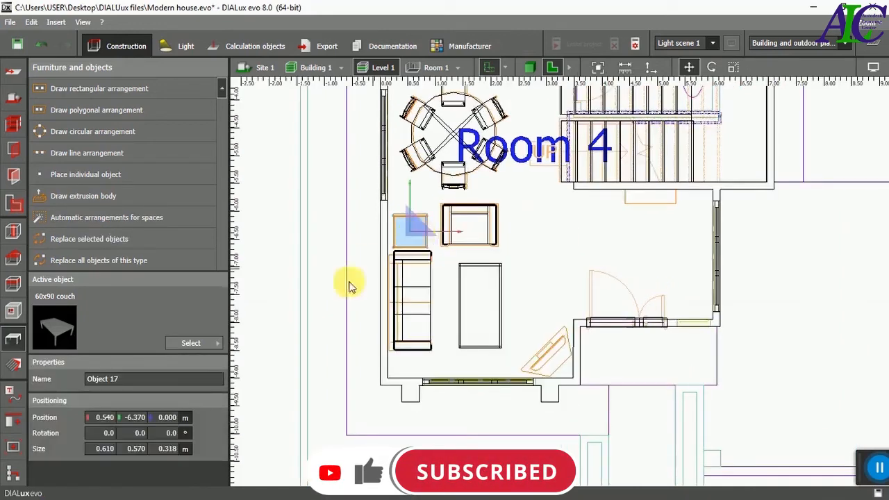
pyautogui.press('Escape')
pyautogui.scroll(3, 408, 236)
pyautogui.rightClick(421, 228)
pyautogui.click(427, 235)
pyautogui.moveTo(423, 226); pyautogui.dragTo(422, 221)
pyautogui.rightClick(416, 230)
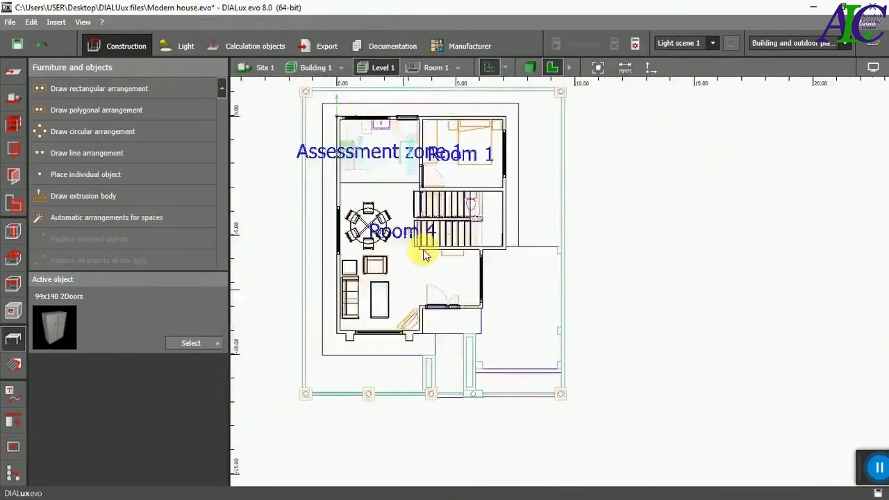
# Fit a "94x140 2Doors" wardrobe and two small "60x90 couch" tables to the wardrobe and bedside outlines in Room 1.
pyautogui.scroll(5, 423, 248)
pyautogui.moveTo(470, 213); pyautogui.dragTo(456, 231)
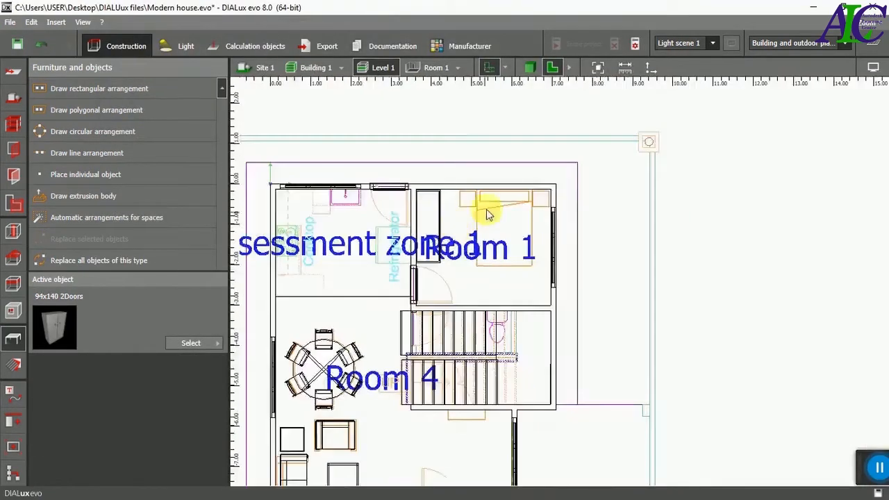
pyautogui.rightClick(307, 235)
pyautogui.click(347, 353)
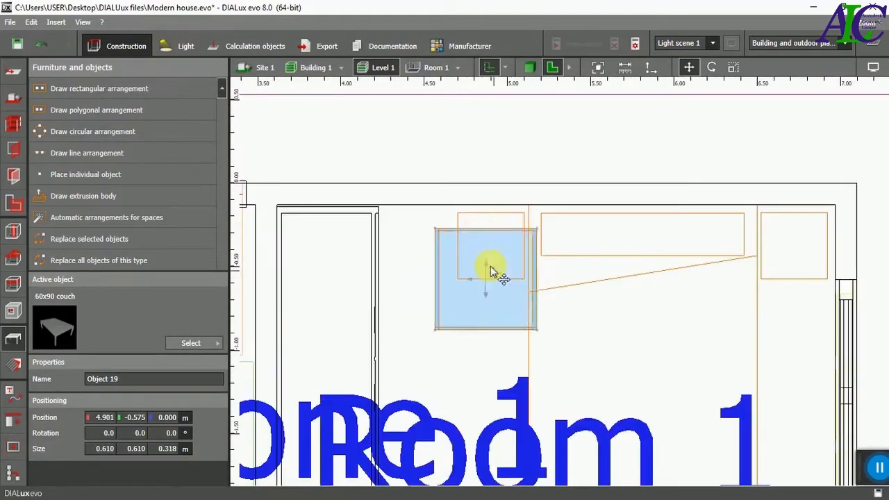
pyautogui.moveTo(493, 268); pyautogui.dragTo(486, 323)
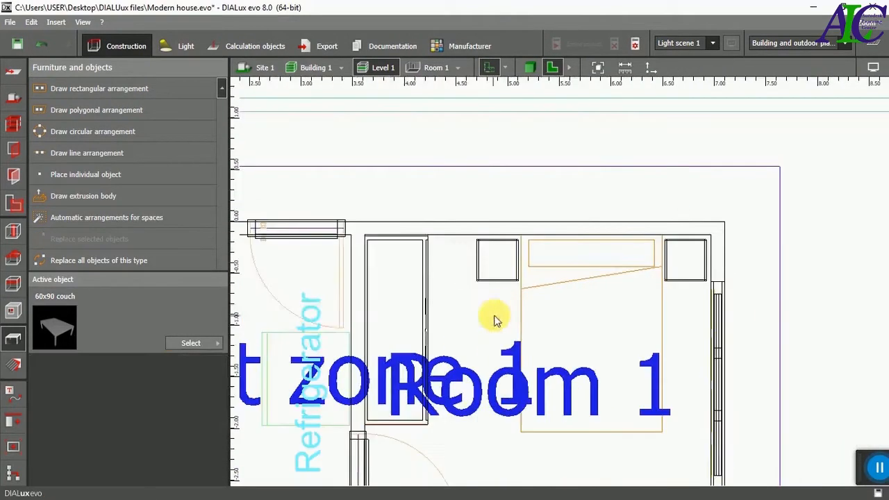
# Choose "bed1 broad" from the home furniture beds and place one in Room 1.
pyautogui.click(191, 342)
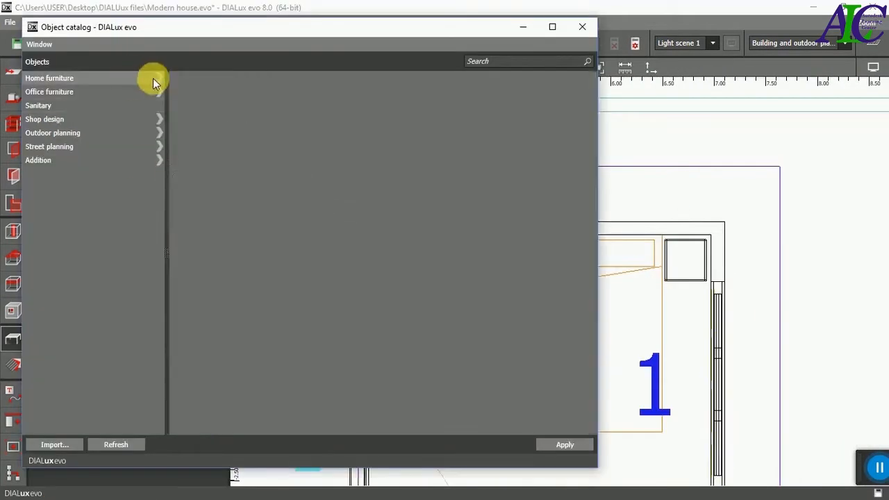
pyautogui.click(154, 79)
pyautogui.click(154, 133)
pyautogui.click(238, 143)
pyautogui.click(564, 445)
pyautogui.click(85, 174)
pyautogui.click(690, 227)
# Rotate the bed to -90°, move it between the bedside tables and narrow it to fit the bed outline.
pyautogui.scroll(-1, 632, 229)
pyautogui.press('r')
pyautogui.moveTo(643, 288); pyautogui.dragTo(627, 373)
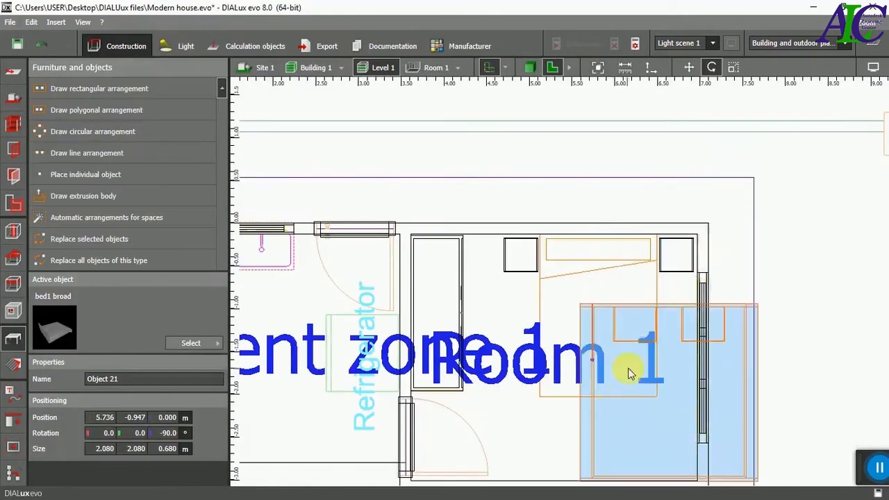
pyautogui.moveTo(599, 298); pyautogui.dragTo(559, 228)
pyautogui.moveTo(718, 318); pyautogui.dragTo(656, 314)
pyautogui.click(627, 438)
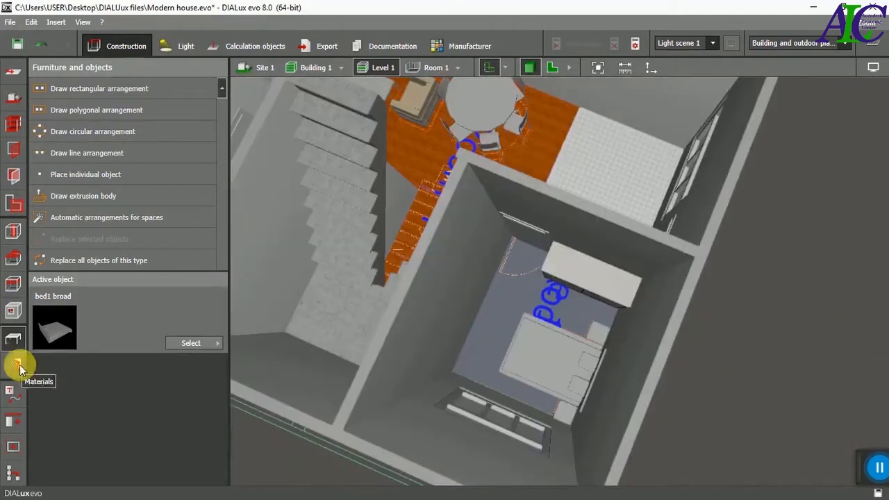
# Choose the "American cherry2 wood-32" indoor floor texture and apply it to the wardrobe in Room 1.
pyautogui.click(13, 363)
pyautogui.click(179, 316)
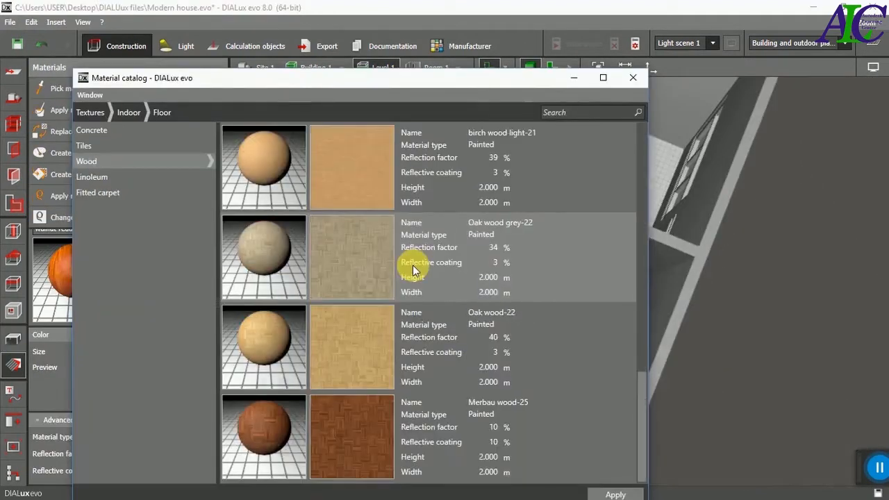
pyautogui.scroll(5, 412, 264)
pyautogui.scroll(-3, 413, 265)
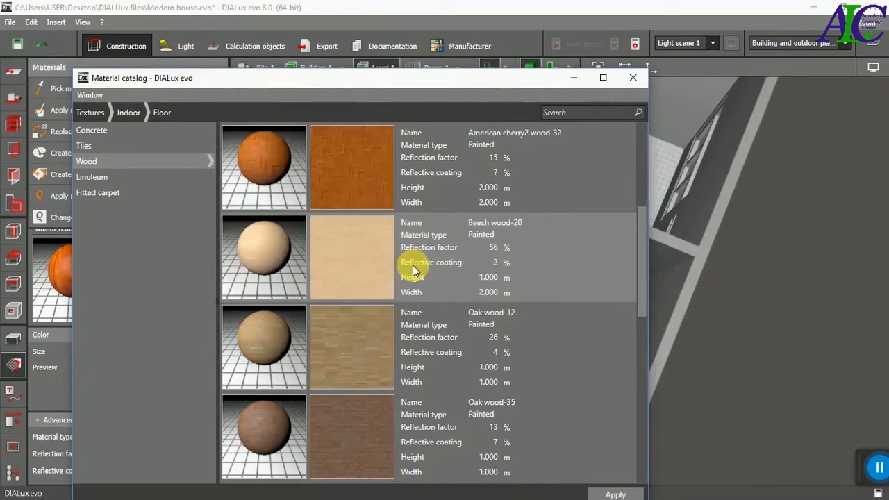
pyautogui.click(613, 492)
pyautogui.click(631, 78)
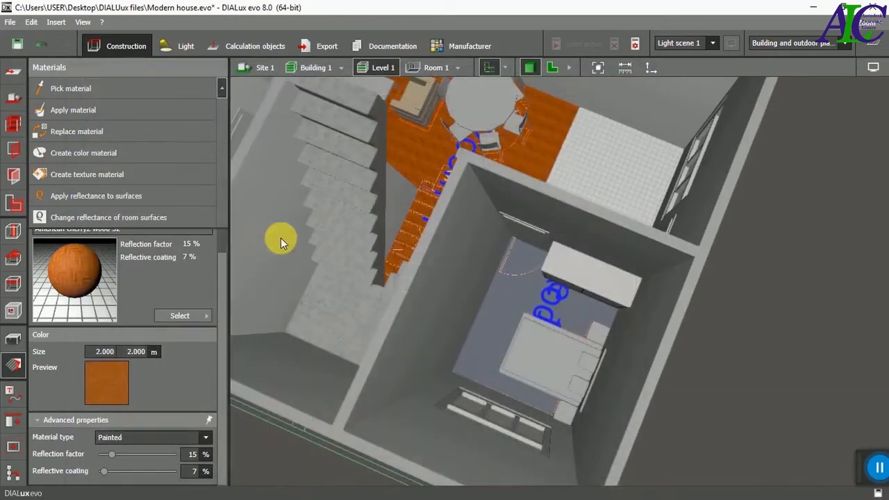
pyautogui.click(569, 270)
pyautogui.moveTo(515, 311); pyautogui.dragTo(502, 339, button='right')
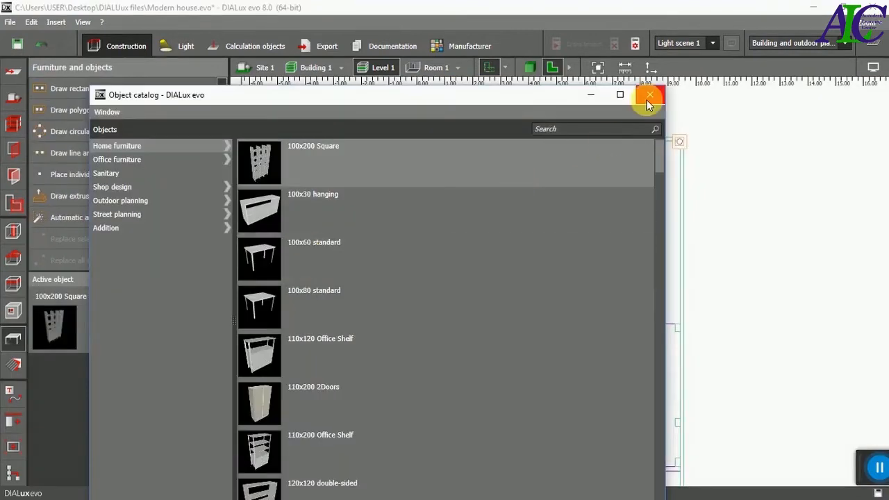
# Place a "100x200 Square" shelf at the rectangular outline against the staircase wall in Room 4.
pyautogui.click(644, 96)
pyautogui.click(87, 174)
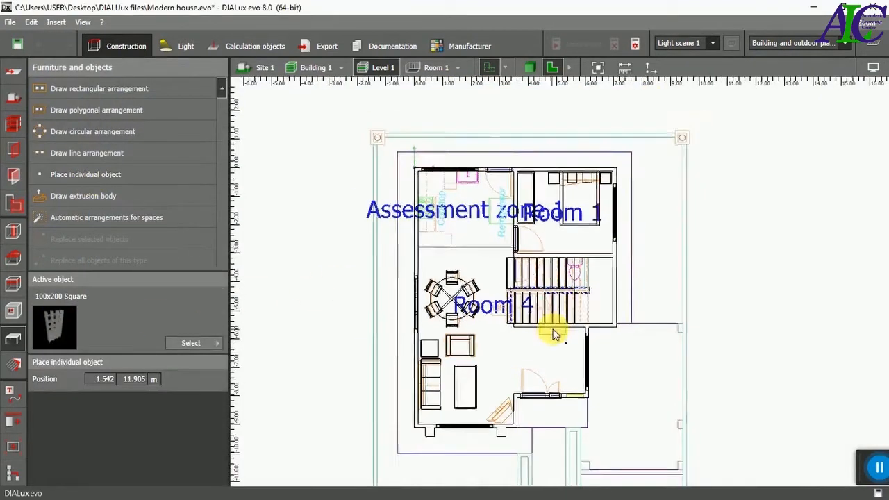
pyautogui.scroll(3, 554, 337)
pyautogui.click(555, 339)
pyautogui.moveTo(560, 329); pyautogui.dragTo(505, 314)
# Scale the shelf to about 0.936 m by 0.253 m to fit against the staircase wall.
pyautogui.rightClick(512, 332)
pyautogui.click(543, 200)
pyautogui.scroll(1, 567, 382)
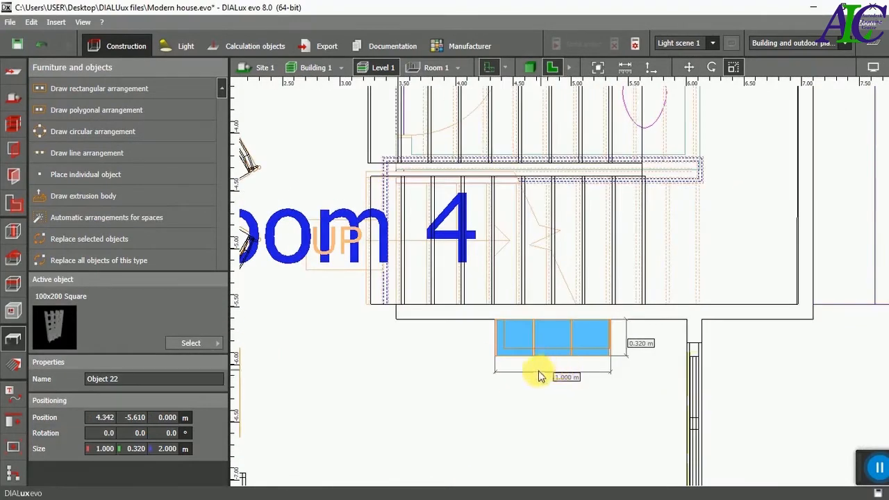
pyautogui.moveTo(558, 354); pyautogui.dragTo(557, 348)
pyautogui.moveTo(495, 334); pyautogui.dragTo(503, 334)
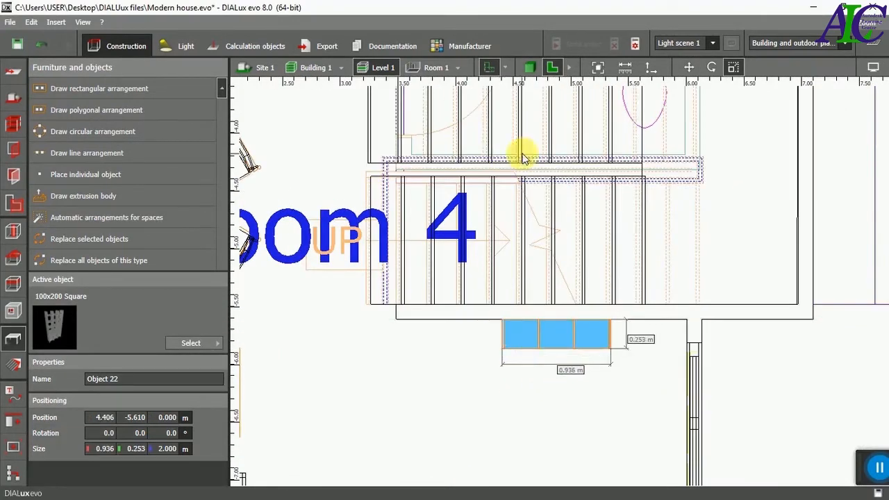
# Examine the placed shelf and surrounding furniture in Room 4 in 3D, then open the material tools.
pyautogui.click(529, 67)
pyautogui.scroll(5, 548, 301)
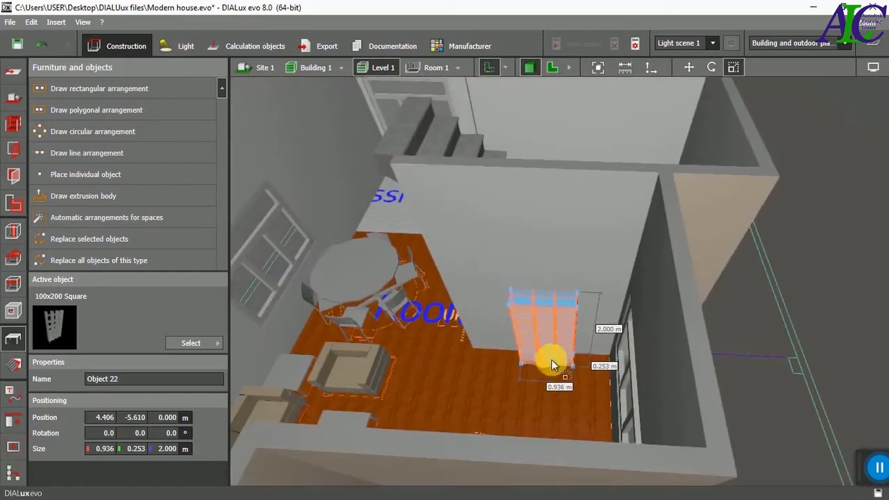
pyautogui.click(750, 343)
pyautogui.scroll(8, 587, 382)
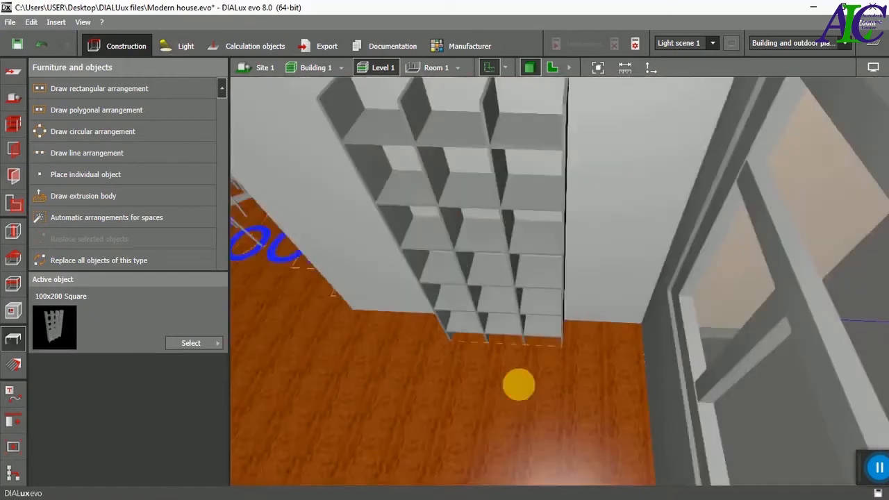
pyautogui.scroll(-10, 523, 394)
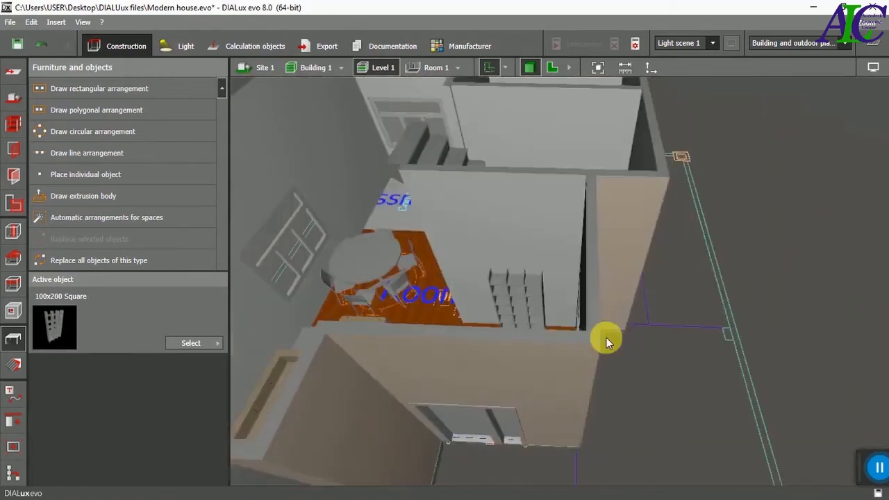
pyautogui.scroll(5, 473, 298)
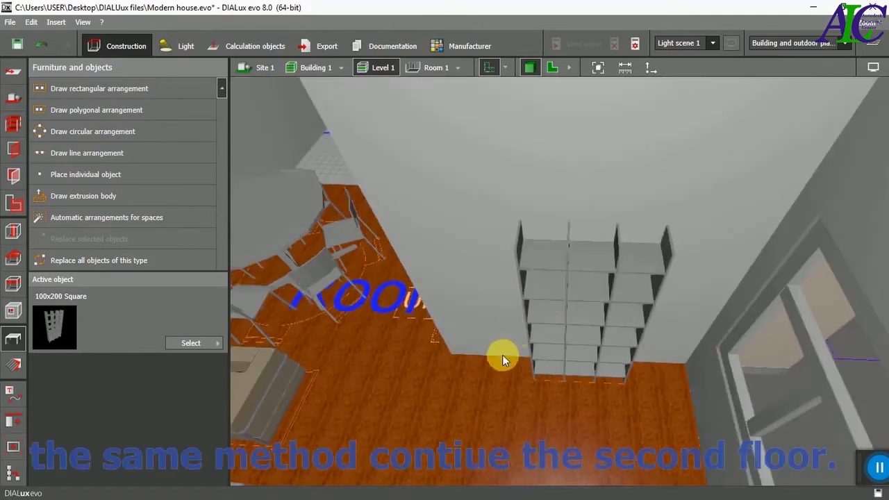
pyautogui.click(14, 362)
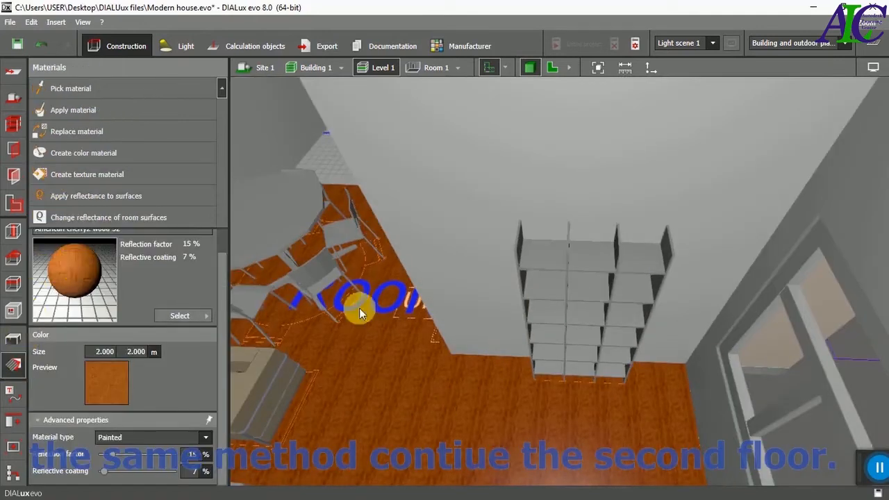
# Apply a wood texture material to the shelf against the staircase wall in Room 4.
pyautogui.moveTo(66, 272); pyautogui.dragTo(612, 301)
pyautogui.click(571, 387)
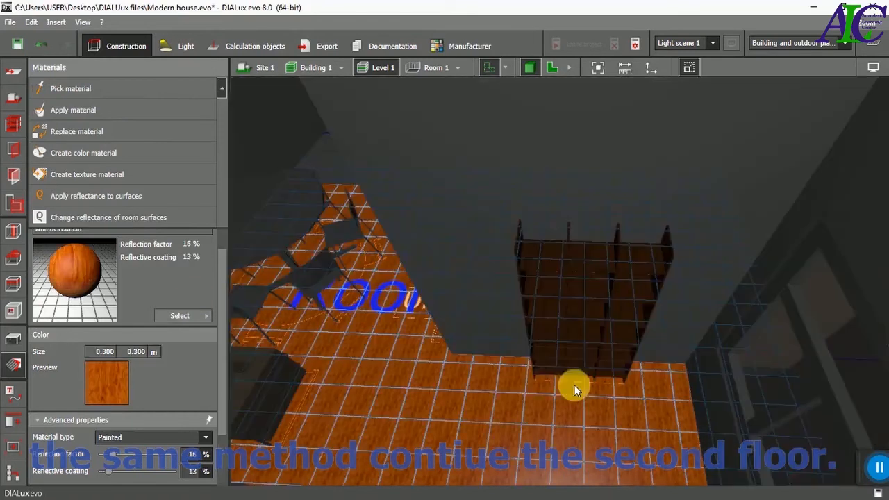
pyautogui.click(537, 365)
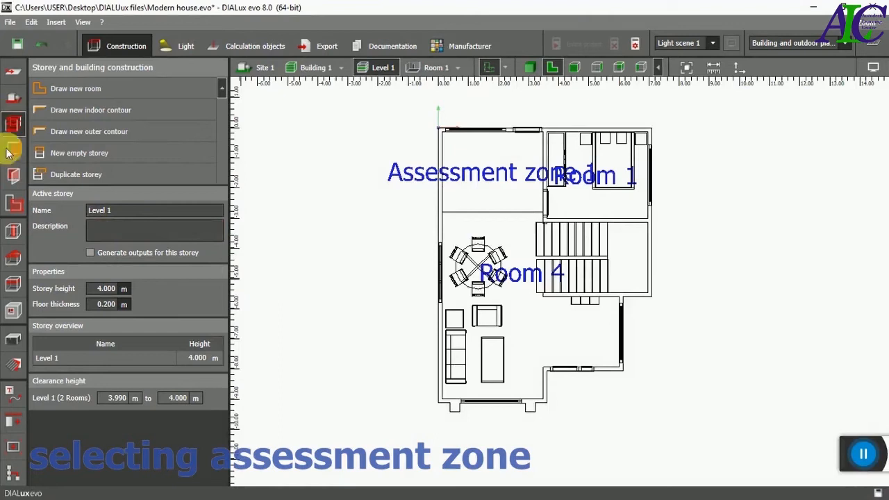
# Rename Assessment zone 1, above the dining area on the Level 1 plan, as Kitchen.
pyautogui.click(13, 205)
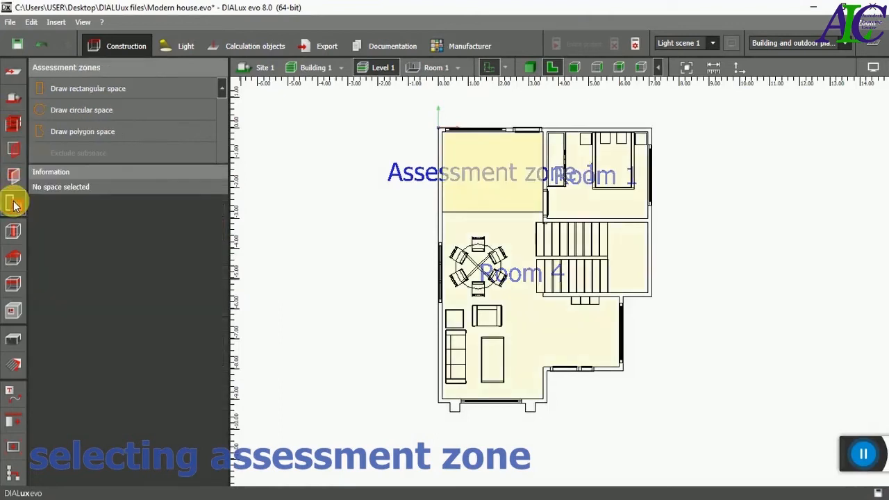
pyautogui.click(123, 134)
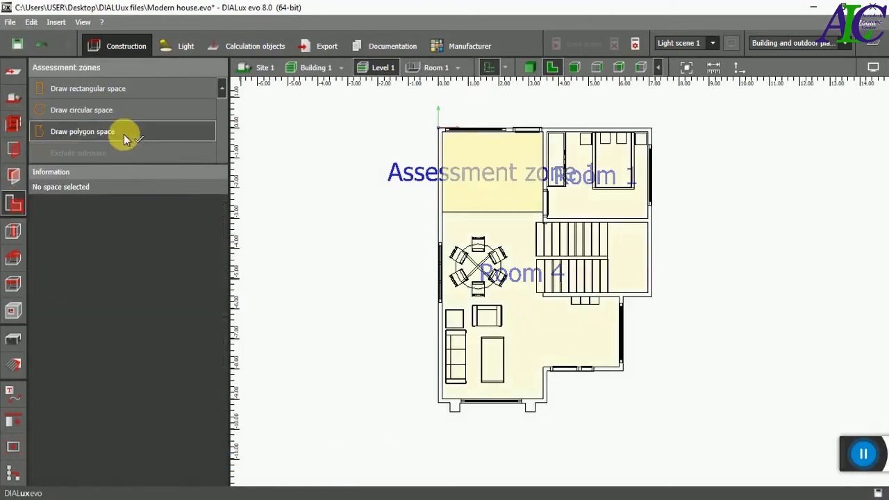
pyautogui.click(505, 191)
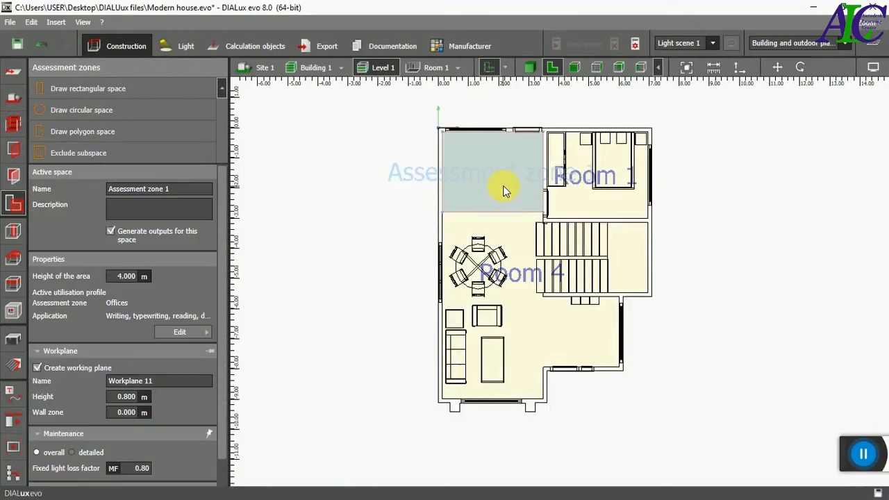
pyautogui.click(177, 191)
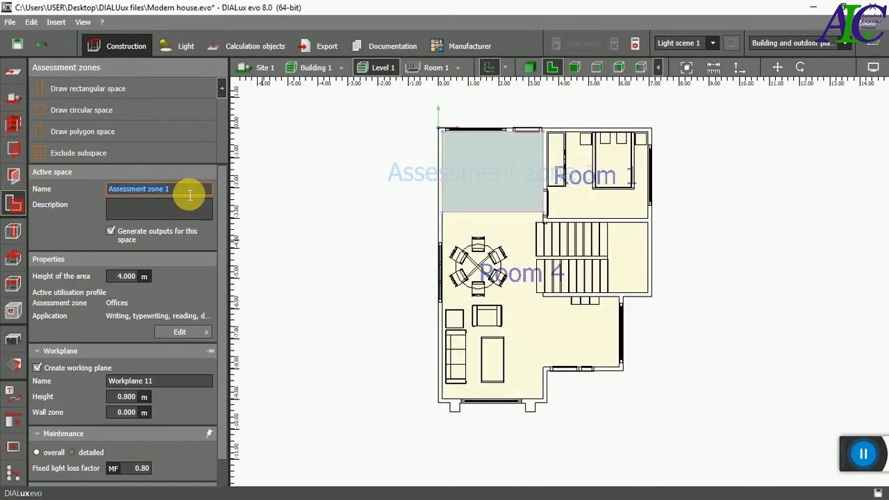
pyautogui.write('Kitchen')
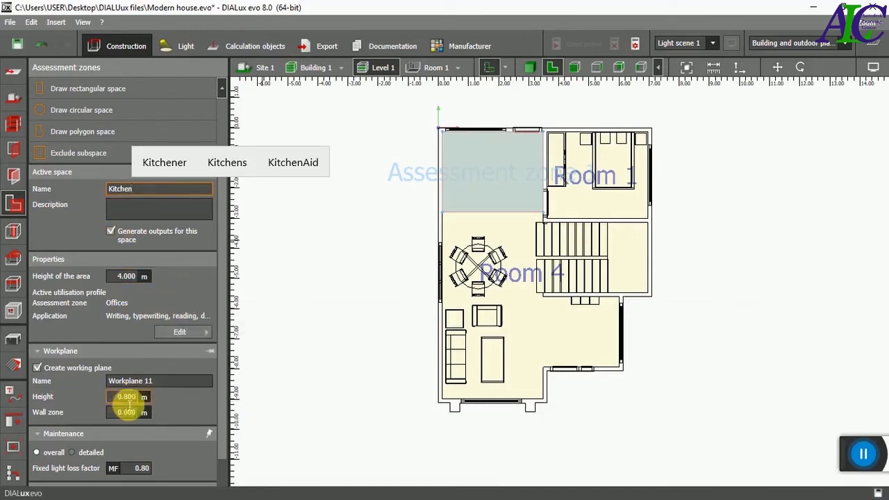
# Set the Kitchen zone's utilisation profile to Educational buildings with the Kitchens application.
pyautogui.click(202, 331)
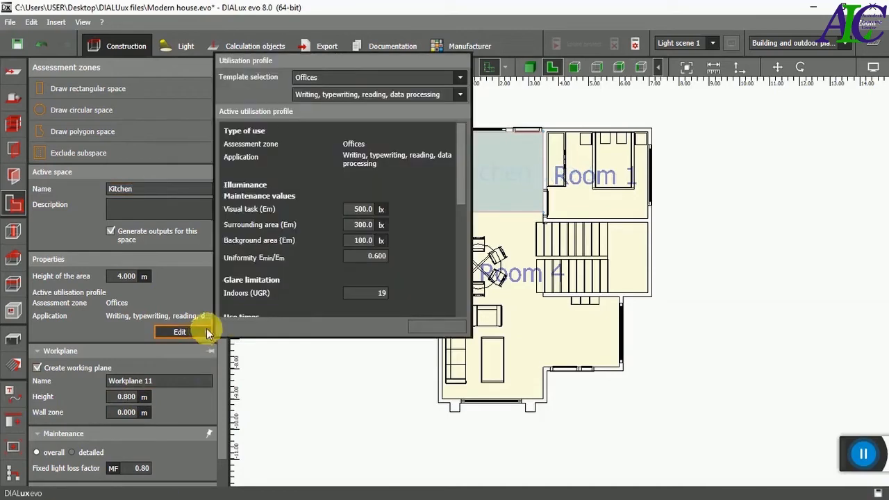
pyautogui.click(452, 91)
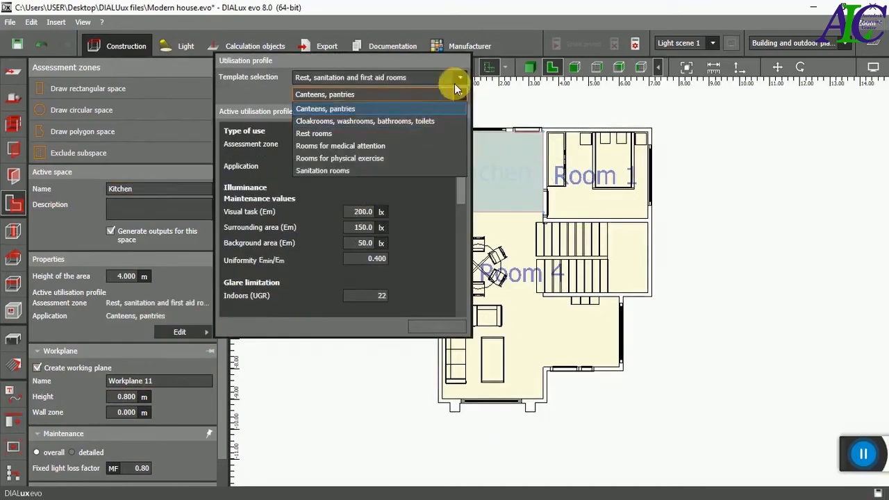
pyautogui.click(459, 77)
pyautogui.click(460, 77)
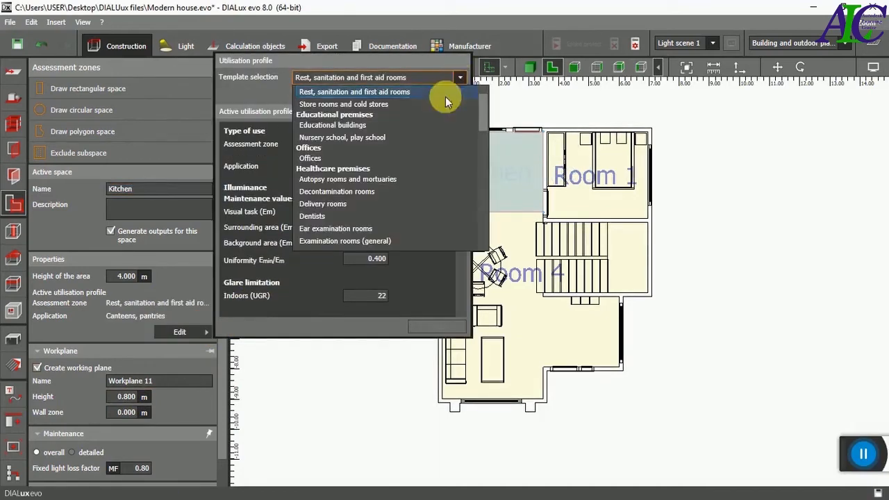
pyautogui.click(416, 124)
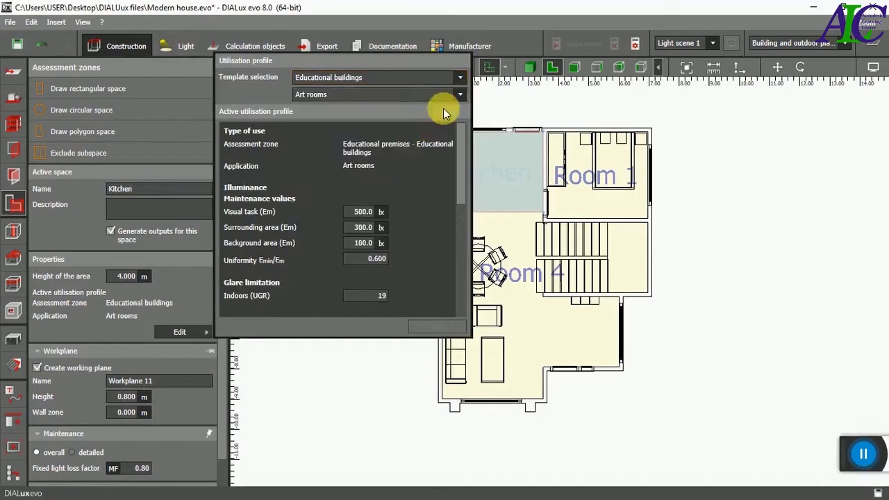
pyautogui.click(458, 94)
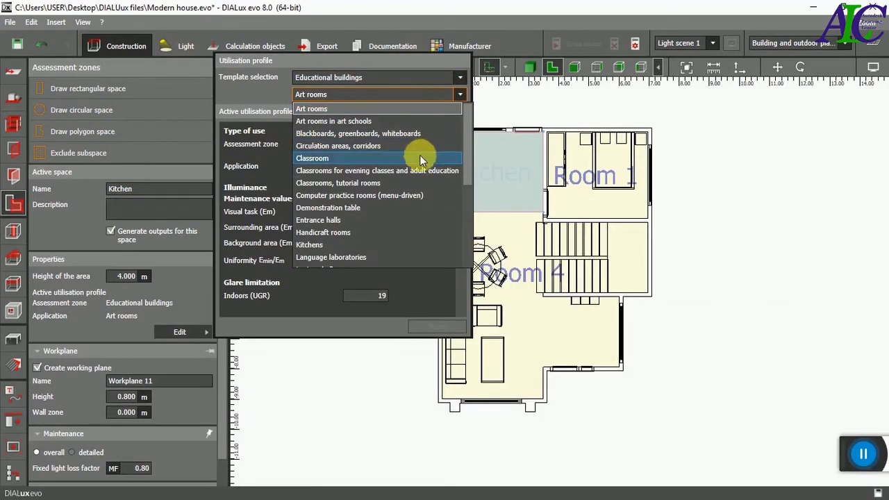
pyautogui.click(323, 244)
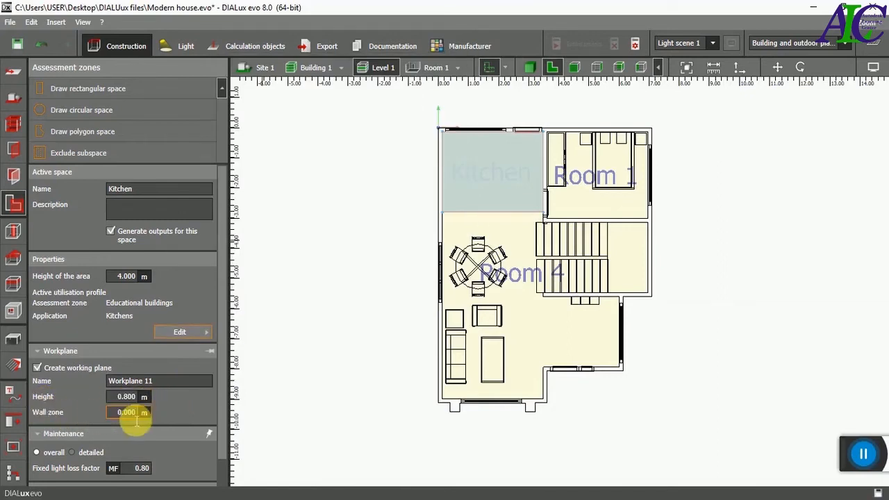
# Review the Kitchen zone's workplane, maintenance, positioning and space contour settings.
pyautogui.click(168, 382)
pyautogui.scroll(-1, 173, 387)
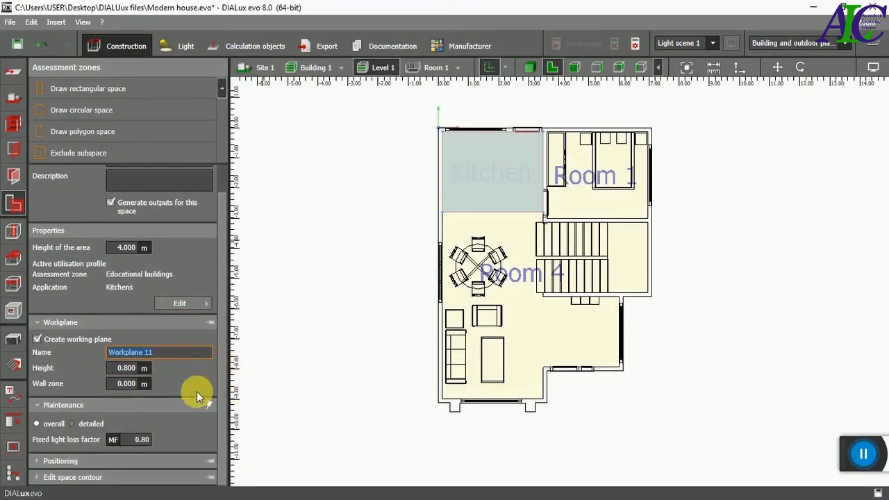
pyautogui.click(39, 461)
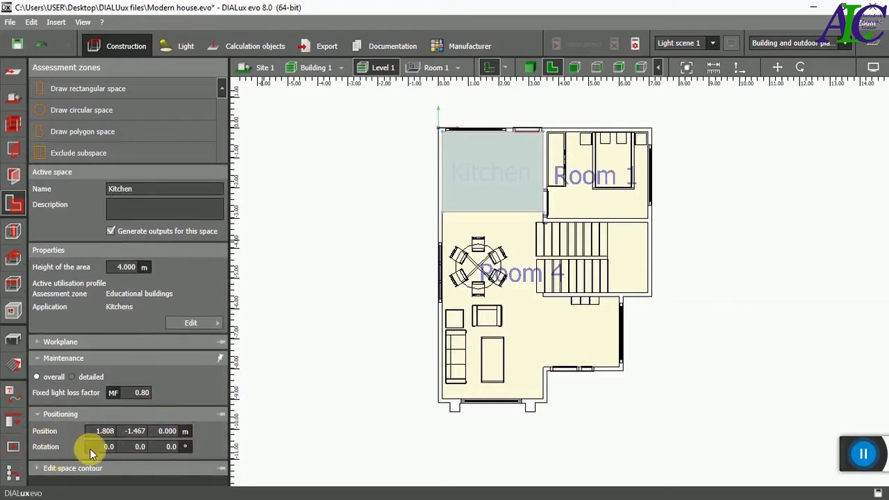
pyautogui.click(39, 415)
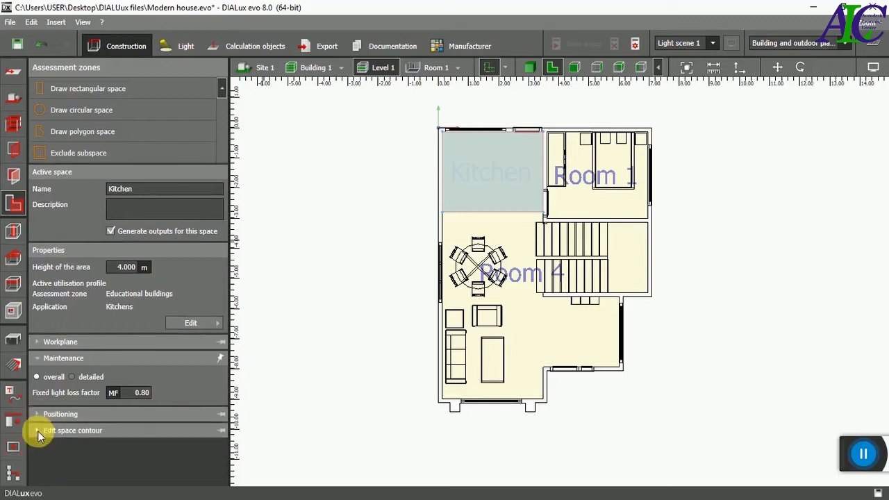
pyautogui.click(37, 431)
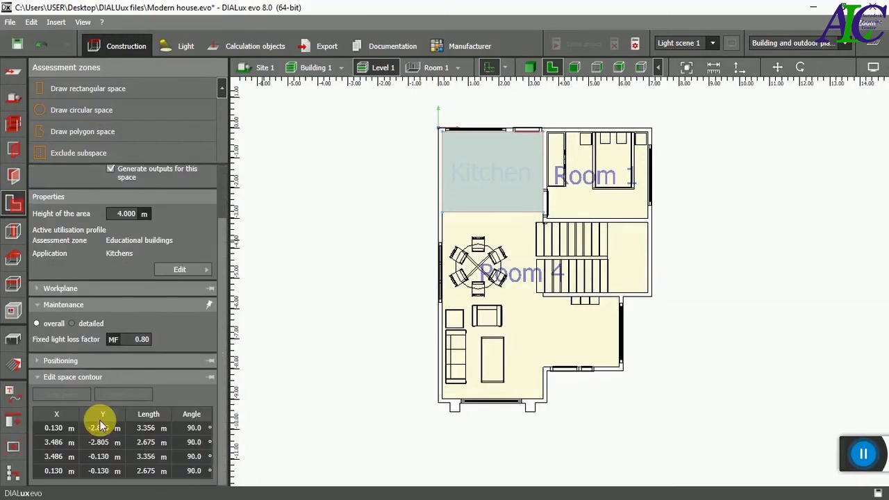
pyautogui.click(39, 376)
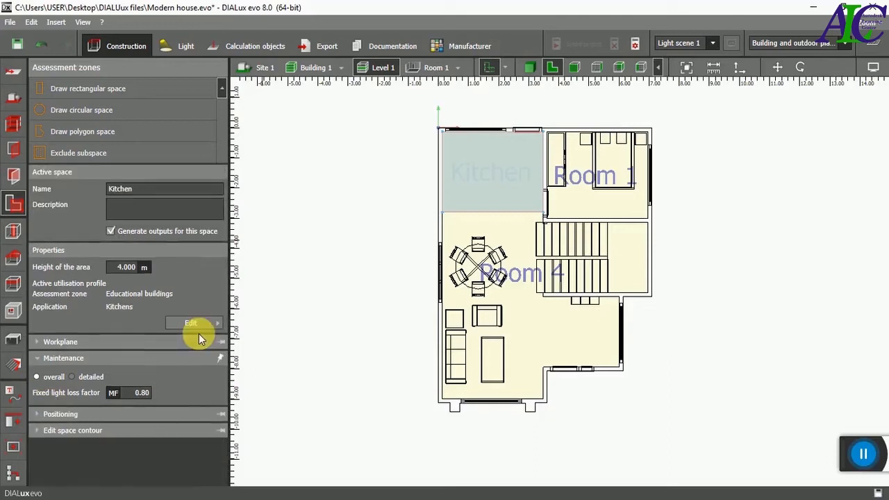
pyautogui.click(341, 243)
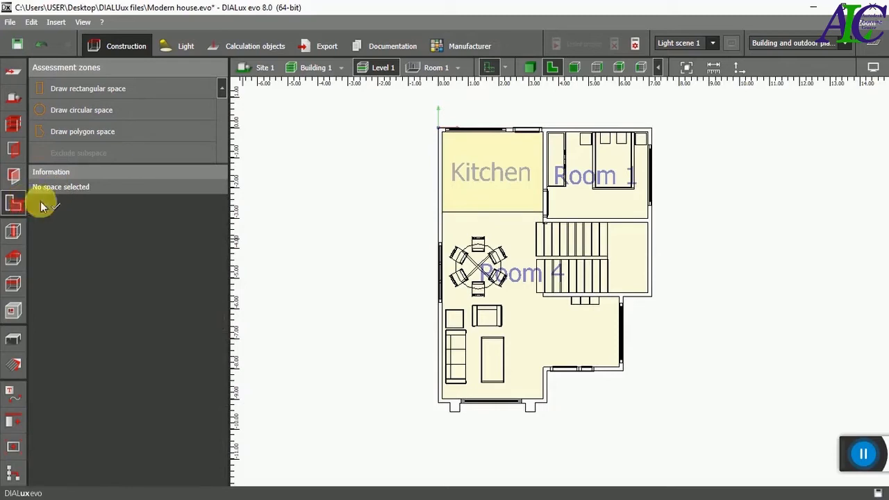
# Review the utilisation profile and workplane height of Room 1.
pyautogui.click(606, 200)
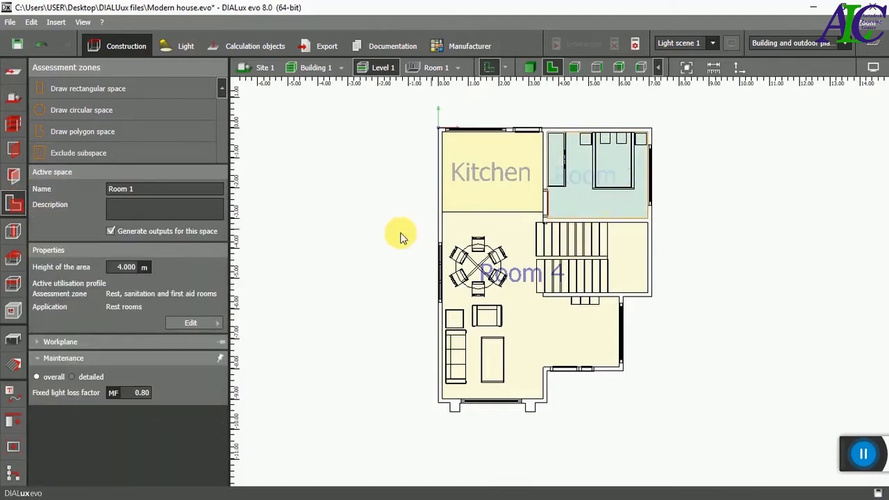
pyautogui.click(191, 322)
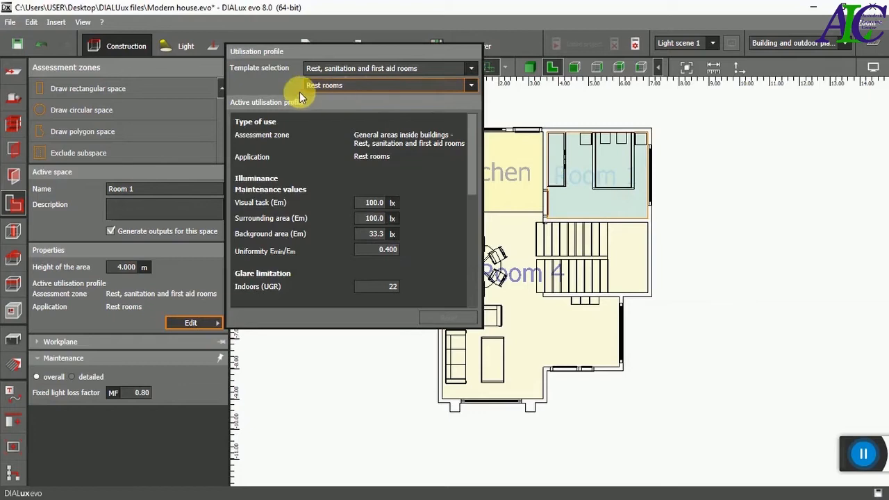
pyautogui.click(206, 268)
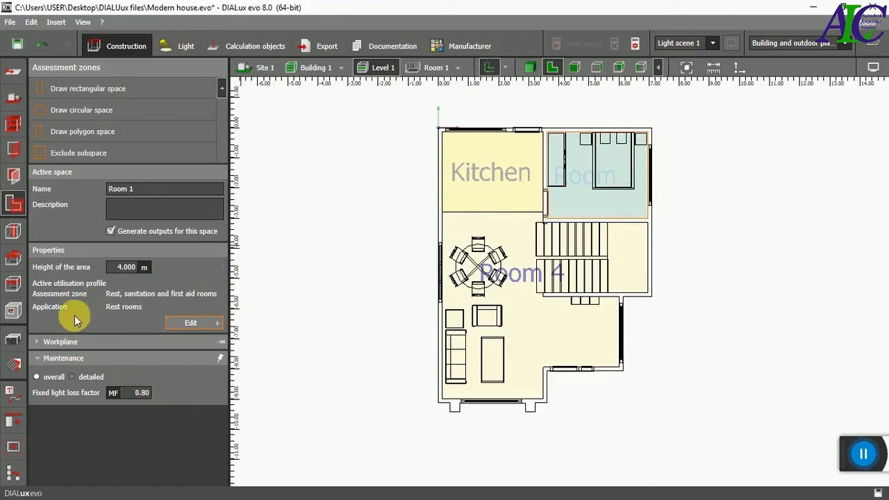
pyautogui.click(37, 342)
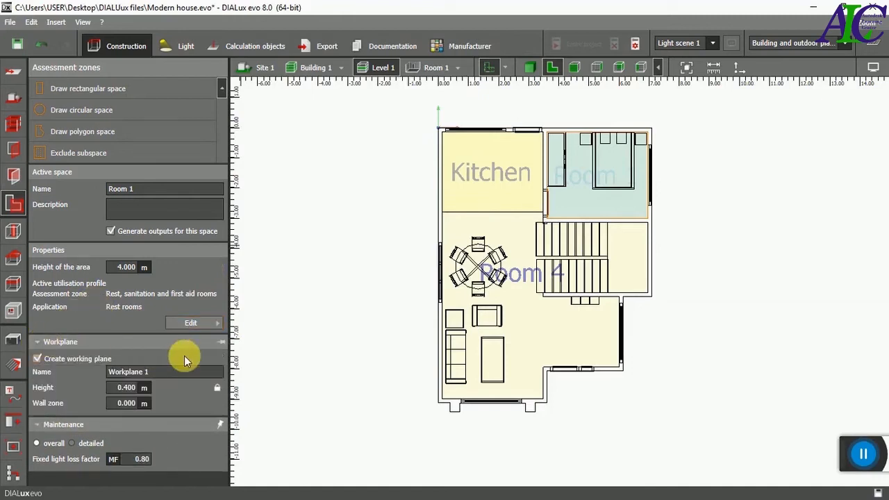
pyautogui.click(122, 387)
pyautogui.click(109, 386)
pyautogui.click(400, 279)
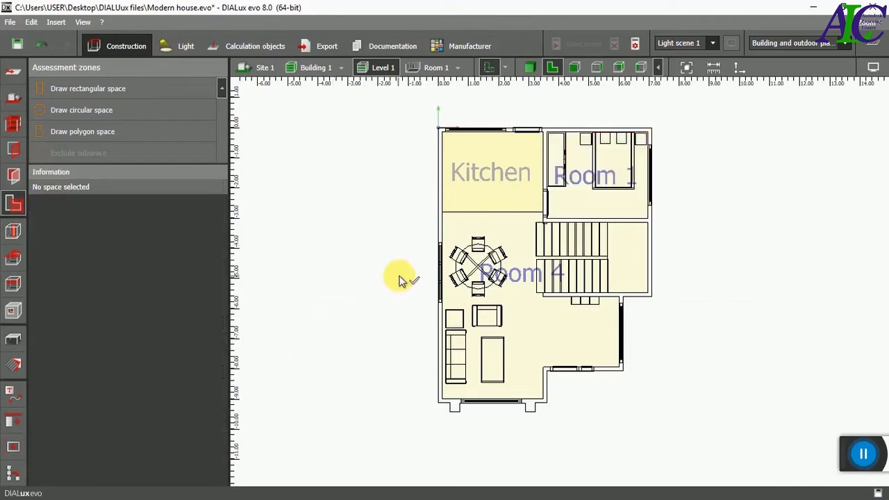
# Rename Room 4, the space with the dining and living furniture, as Hall.
pyautogui.click(503, 239)
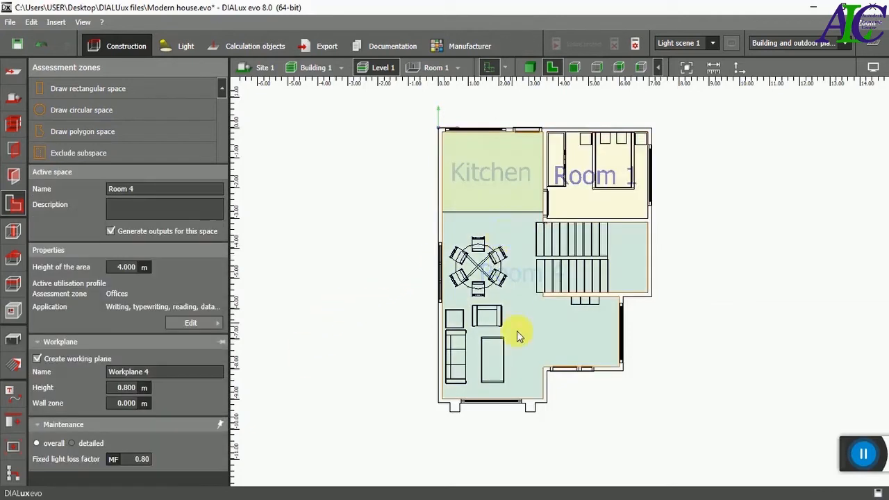
pyautogui.doubleClick(146, 190)
pyautogui.write('Hall')
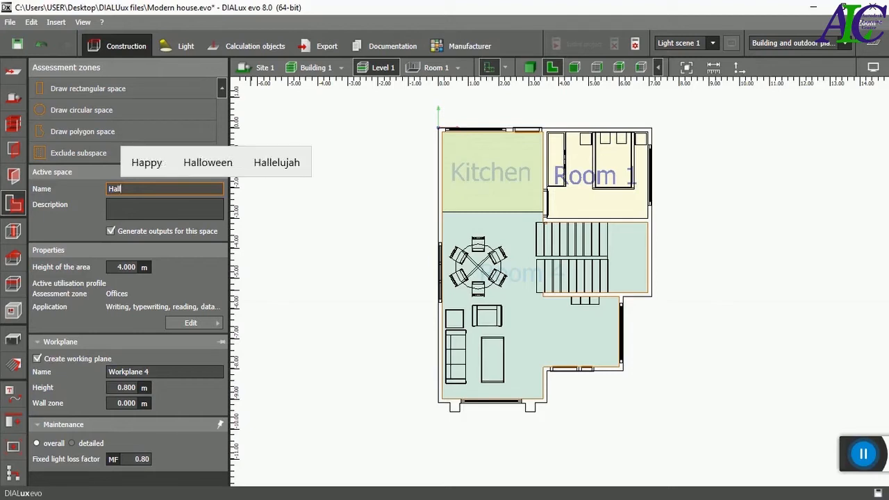
pyautogui.click(148, 209)
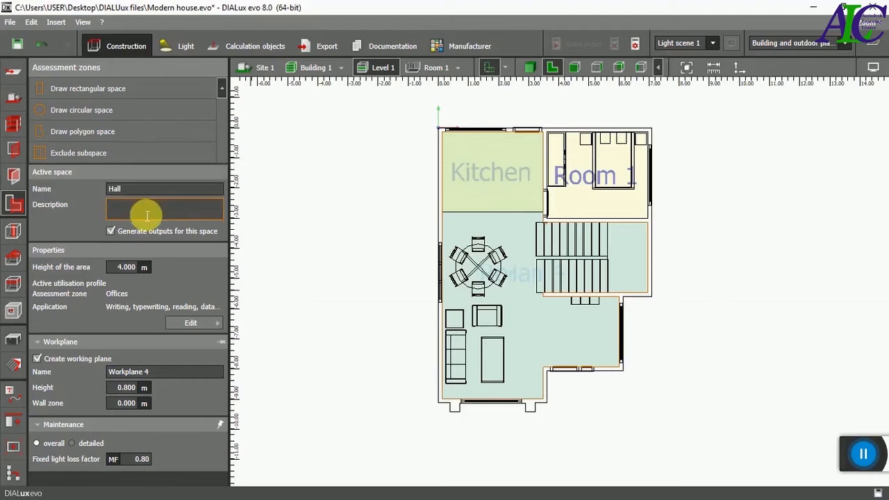
# Set the Hall's utilisation profile to Educational buildings with the "Circulation areas, corridors" application.
pyautogui.click(211, 323)
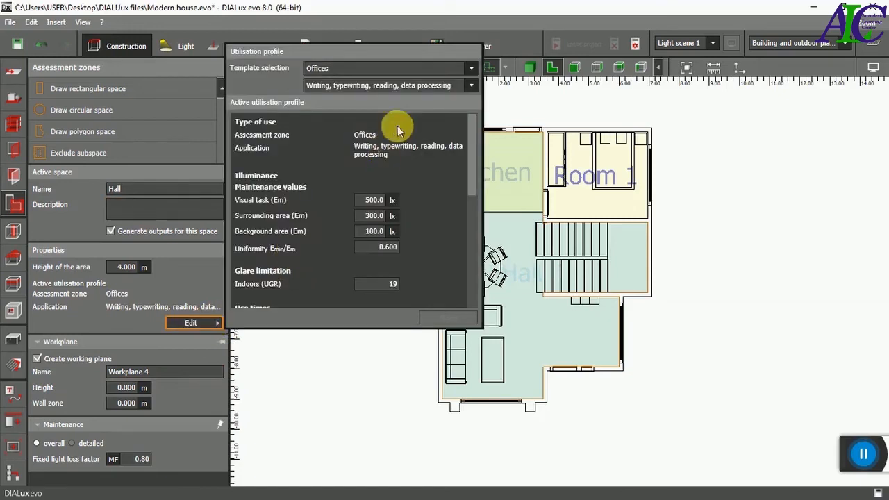
pyautogui.click(472, 86)
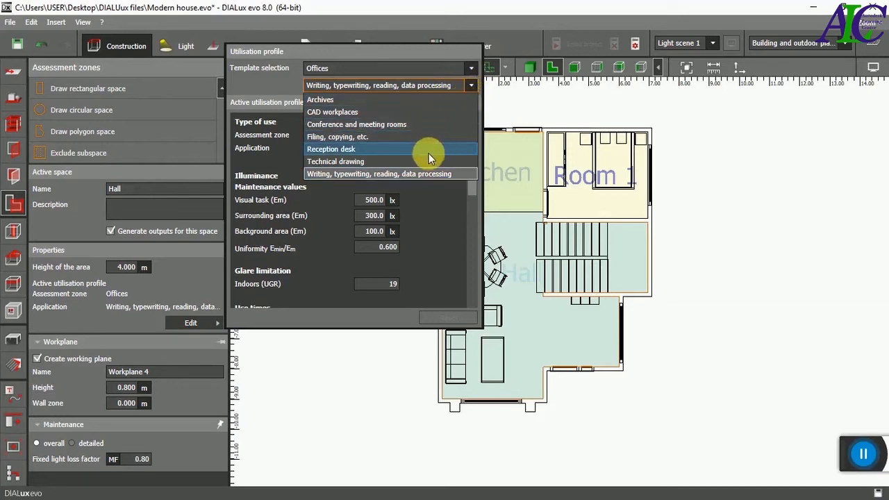
pyautogui.click(472, 70)
pyautogui.click(472, 69)
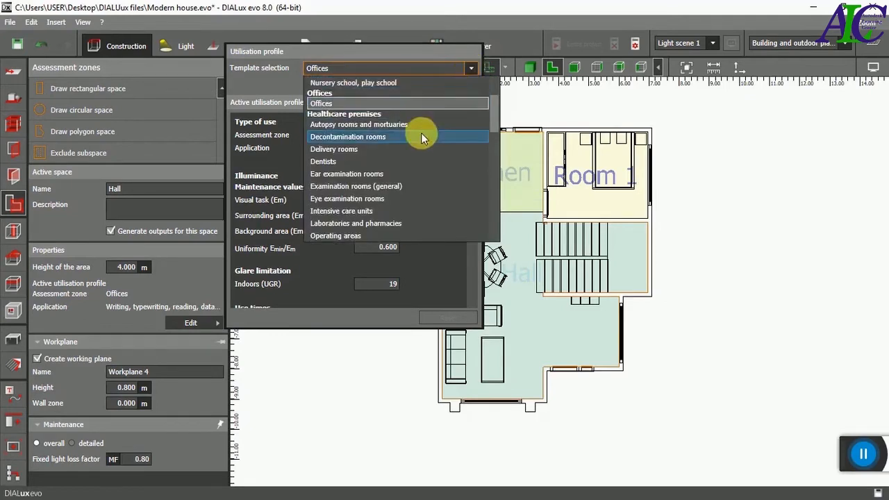
pyautogui.scroll(3, 412, 144)
pyautogui.scroll(-2, 412, 143)
pyautogui.scroll(1, 412, 144)
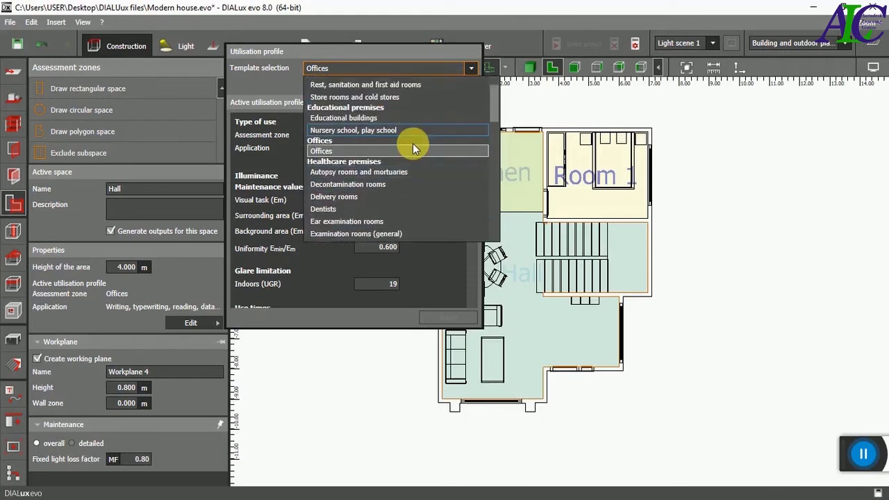
pyautogui.click(406, 119)
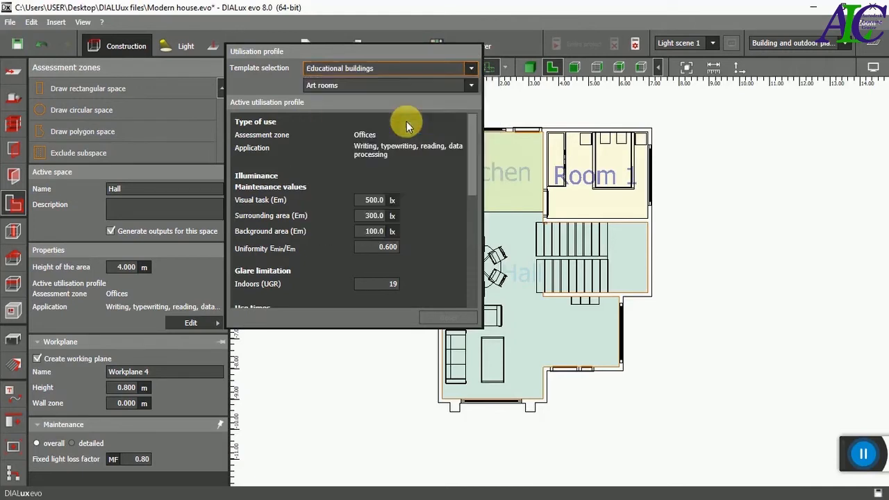
pyautogui.click(471, 86)
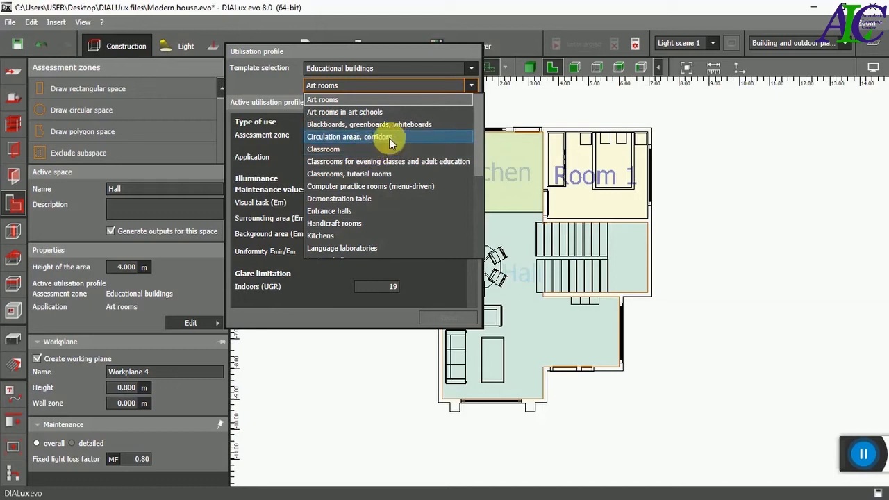
pyautogui.click(364, 139)
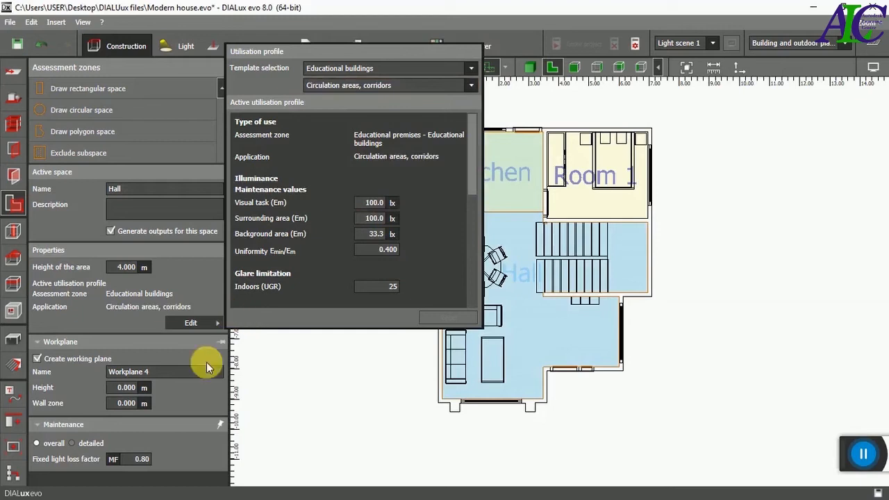
pyautogui.click(208, 391)
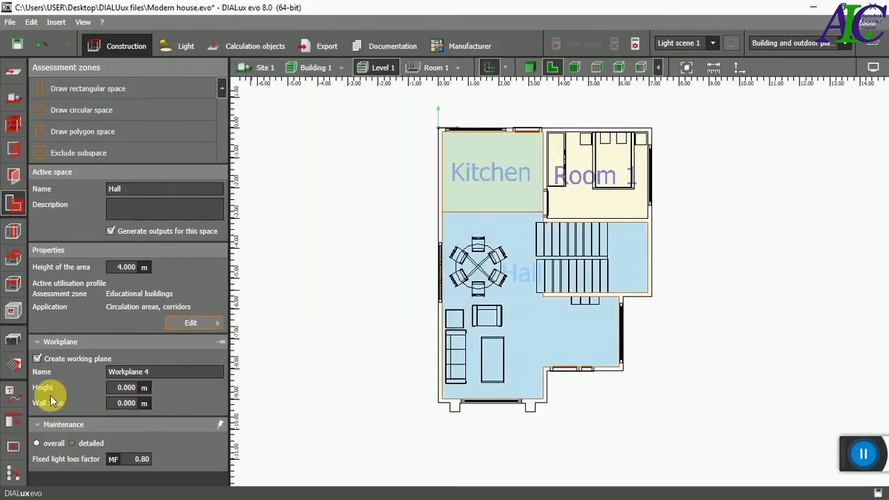
# Set the workplane height of the Hall zone to 0.1 m.
pyautogui.click(137, 390)
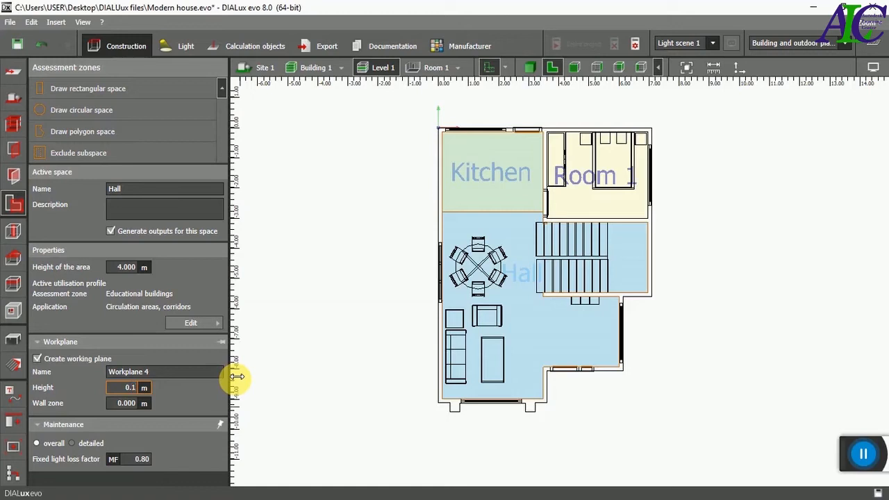
pyautogui.click(349, 349)
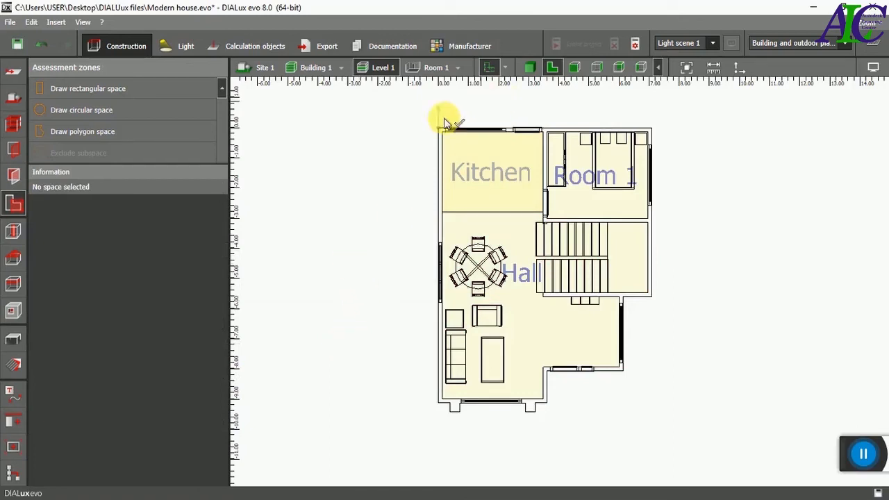
# Switch from Building 1 to the floor plan of Building 2 to work on the second-floor zones.
pyautogui.click(457, 66)
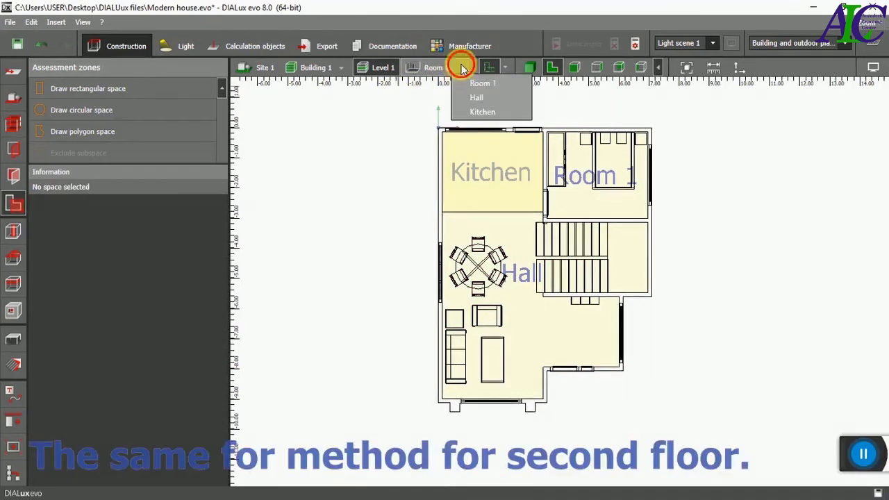
pyautogui.click(341, 68)
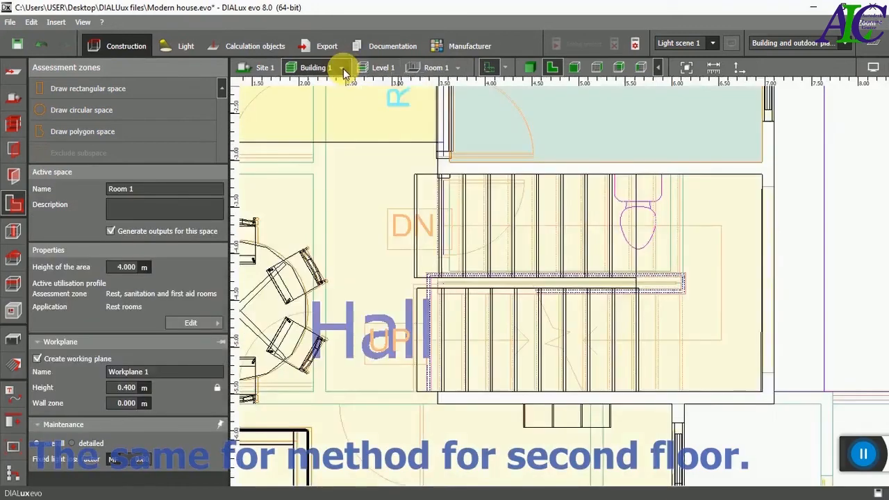
pyautogui.click(341, 67)
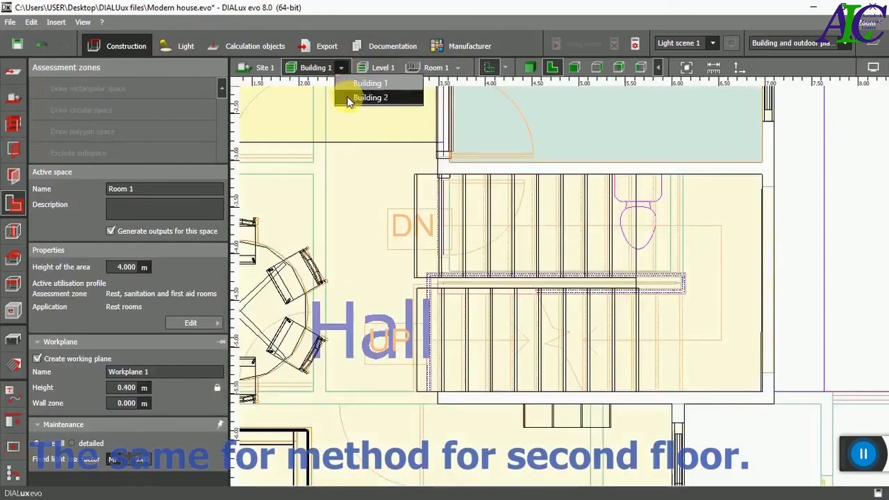
pyautogui.click(351, 93)
pyautogui.click(364, 250)
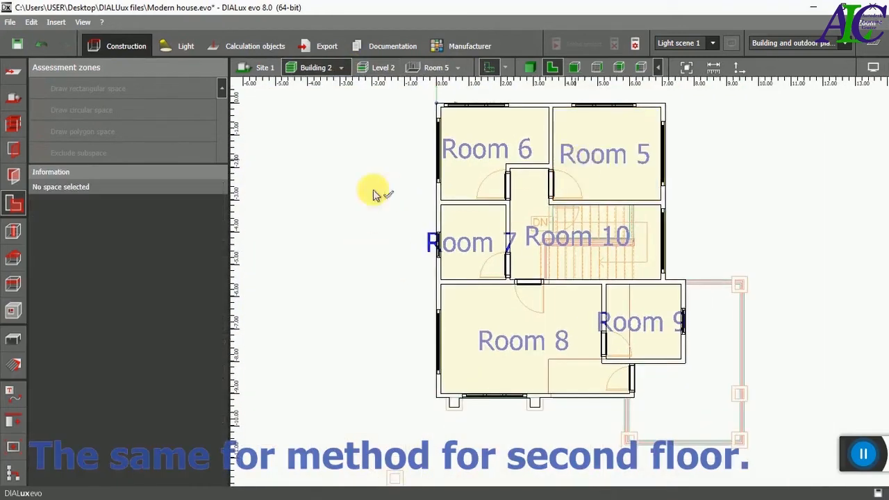
# Assign Room 5 the "Rest, sanitation and first aid rooms" profile with the "Rest rooms" application and a 0.4 m workplane height.
pyautogui.click(590, 166)
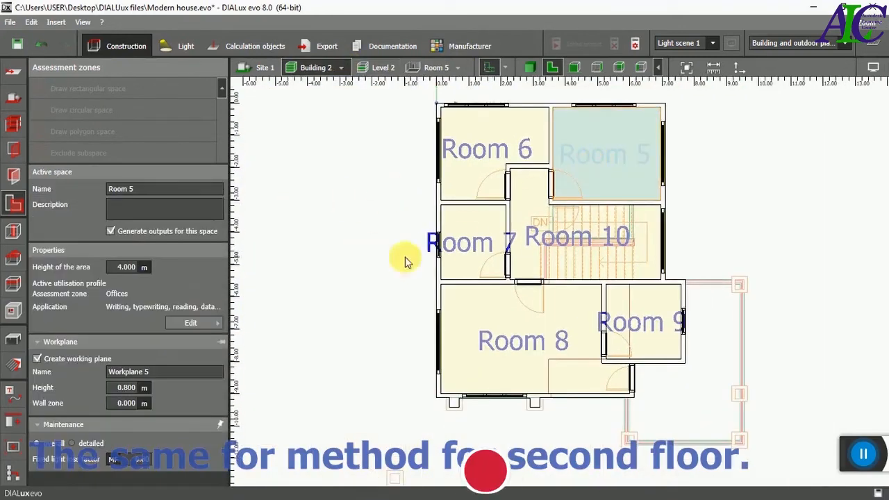
pyautogui.click(215, 322)
pyautogui.click(470, 68)
pyautogui.click(305, 224)
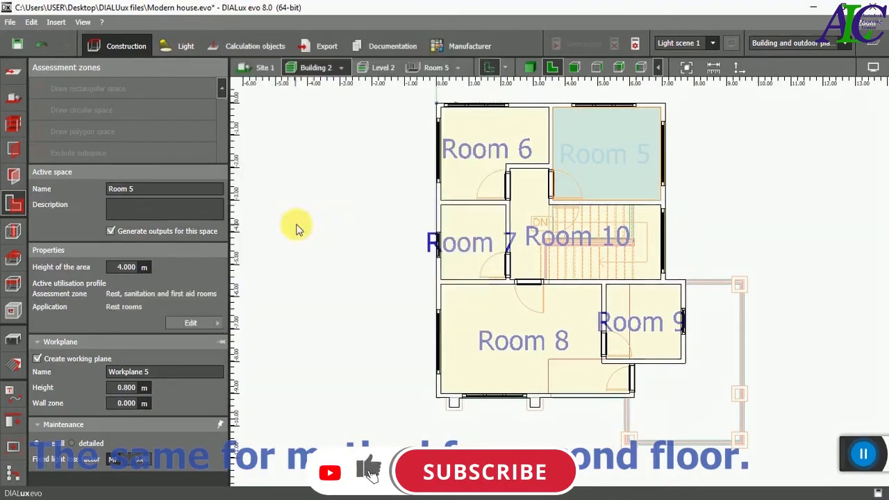
pyautogui.click(215, 324)
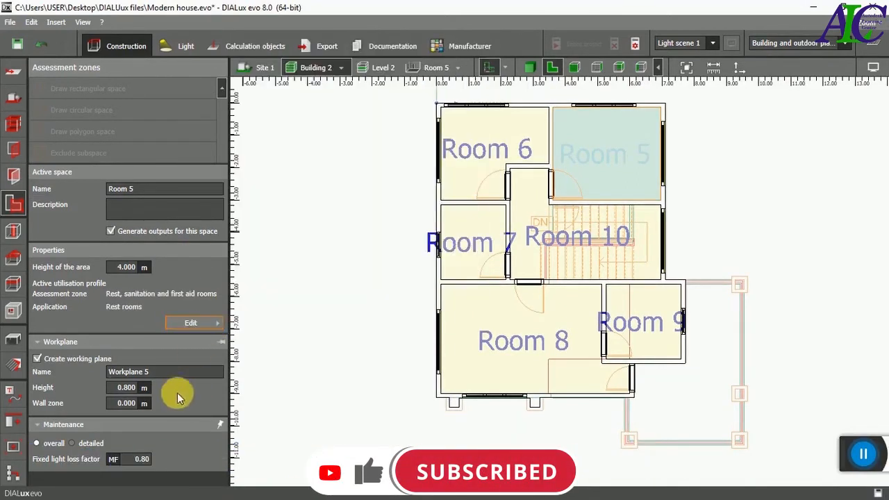
pyautogui.click(125, 389)
pyautogui.write('0.4')
pyautogui.press('Return')
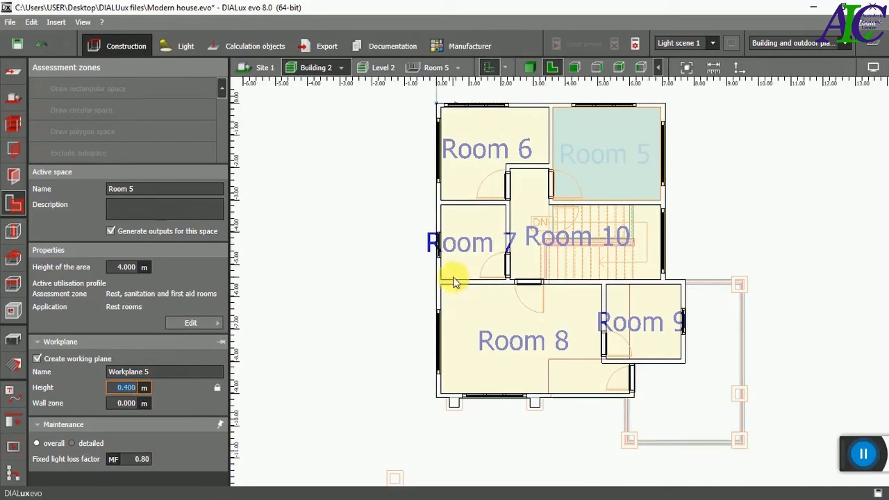
# Assign Room 6 the "Rest, sanitation and first aid rooms" profile with the "Rest rooms" application and change its workplane height.
pyautogui.click(484, 159)
pyautogui.click(212, 323)
pyautogui.click(471, 68)
pyautogui.scroll(2, 494, 87)
pyautogui.click(365, 116)
pyautogui.click(470, 84)
pyautogui.click(333, 118)
pyautogui.click(128, 387)
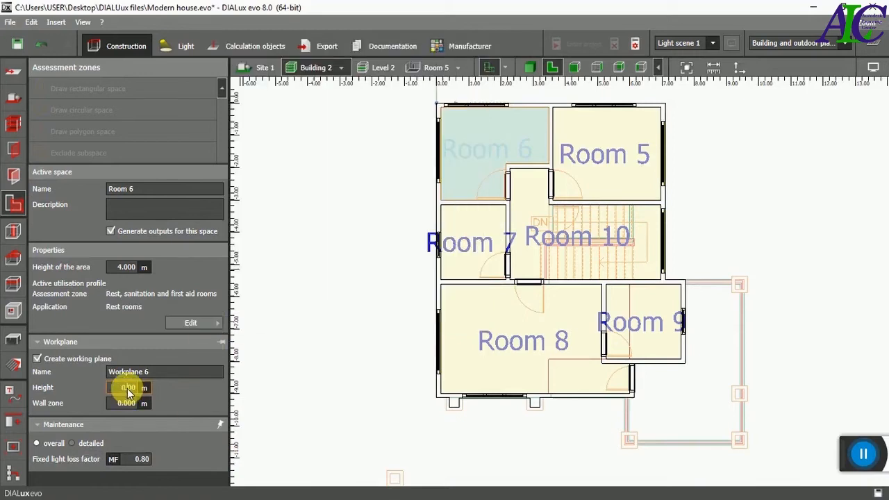
# Assign Room 8 the "Rest, sanitation and first aid rooms" profile with the "Rest rooms" application and change its workplane height.
pyautogui.click(511, 361)
pyautogui.click(214, 324)
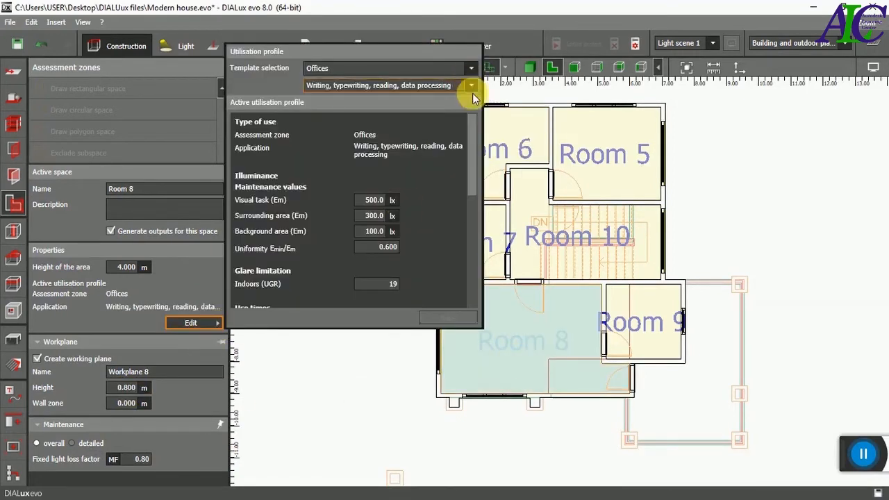
pyautogui.click(470, 68)
pyautogui.scroll(2, 484, 110)
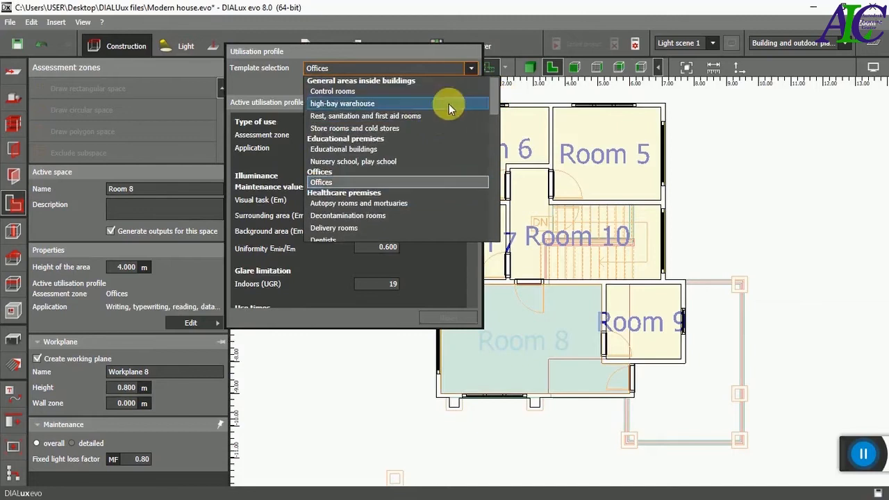
pyautogui.click(437, 119)
pyautogui.click(441, 85)
pyautogui.click(424, 125)
pyautogui.click(127, 388)
pyautogui.press('BackSpace')
pyautogui.press('BackSpace')
pyautogui.press('BackSpace')
pyautogui.click(432, 283)
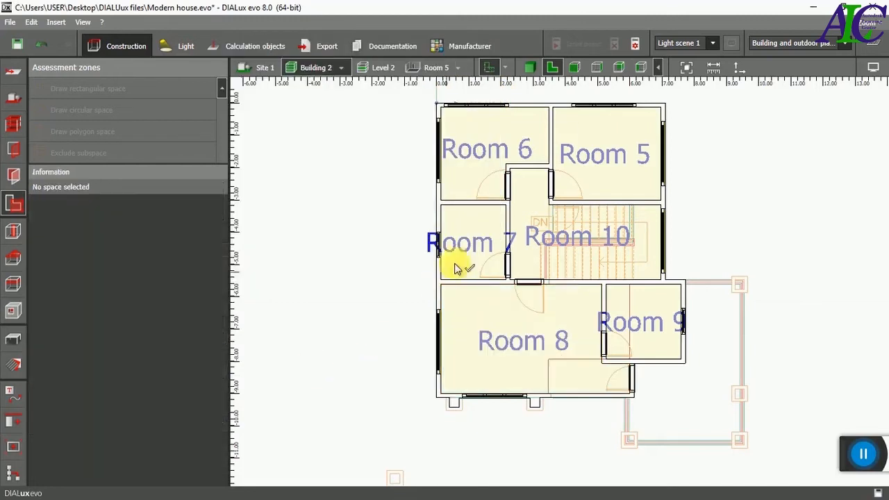
# Set Room 7's utilisation profile to "Rest, sanitation and first aid rooms" with the "Cloakrooms, washrooms, bathrooms, toilets" application.
pyautogui.click(462, 264)
pyautogui.click(217, 321)
pyautogui.click(471, 68)
pyautogui.scroll(3, 452, 118)
pyautogui.click(448, 113)
pyautogui.click(471, 85)
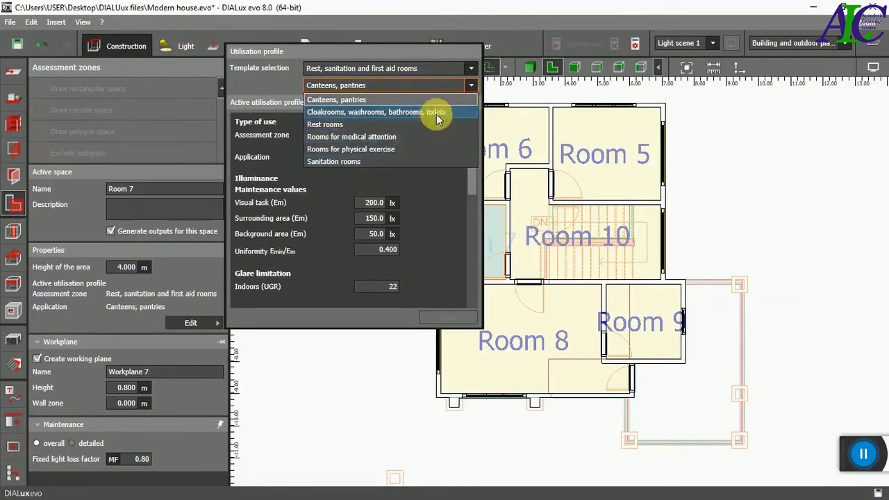
pyautogui.click(438, 111)
pyautogui.click(341, 394)
# Set Room 9's utilisation profile to "Rest, sanitation and first aid rooms" with the "Cloakrooms, washrooms, bathrooms, toilets" application.
pyautogui.click(639, 316)
pyautogui.click(195, 323)
pyautogui.click(471, 68)
pyautogui.click(426, 115)
pyautogui.click(472, 83)
pyautogui.click(452, 111)
pyautogui.click(280, 382)
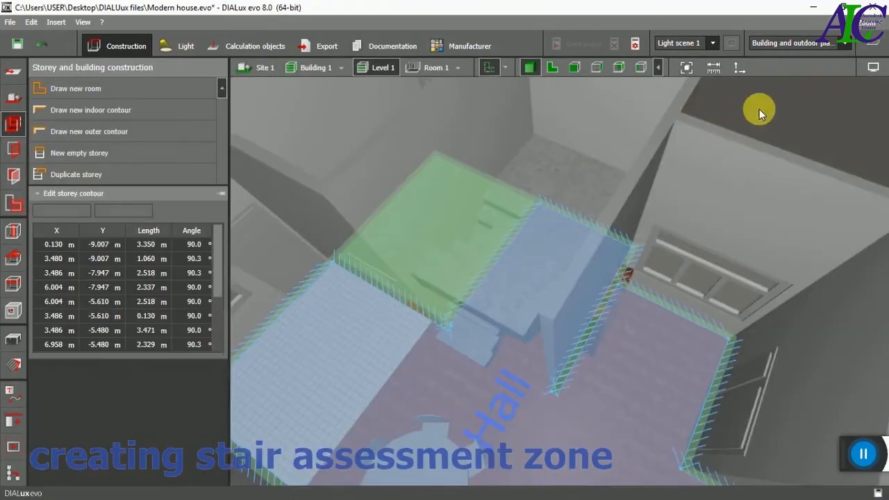
# Draw a rectangular calculation surface about 1.11 by 2.37 m over the stair flight nearest Room 1 in the Level 1 plan.
pyautogui.press('Escape')
pyautogui.scroll(-1, 479, 236)
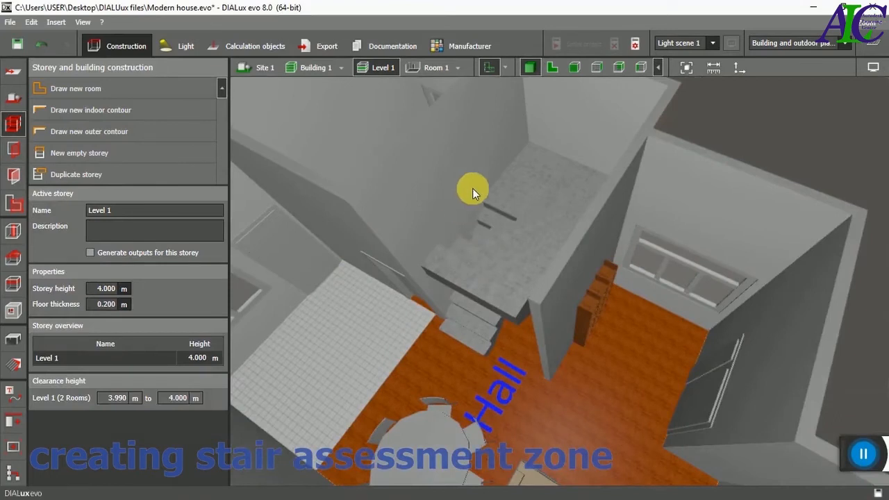
pyautogui.click(552, 67)
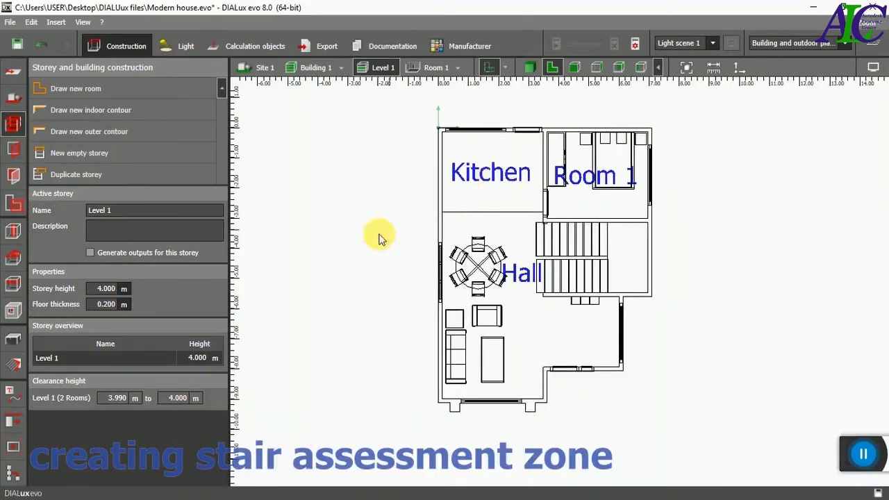
pyautogui.click(255, 50)
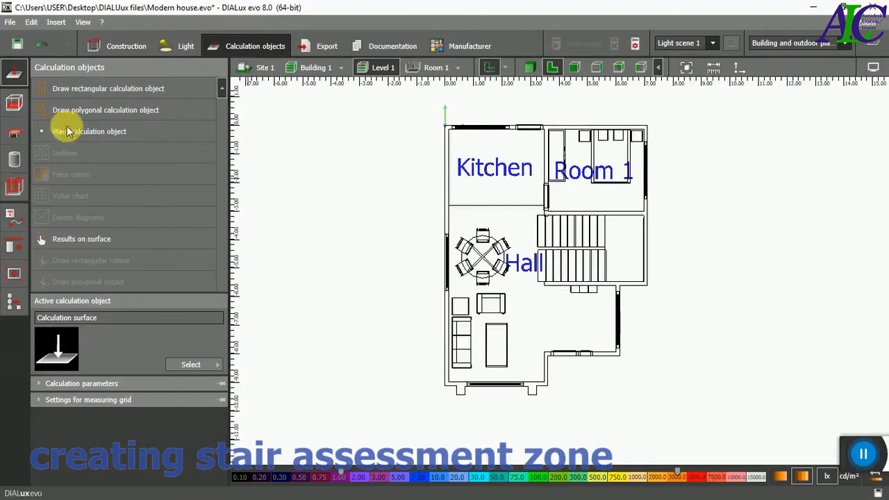
pyautogui.click(143, 87)
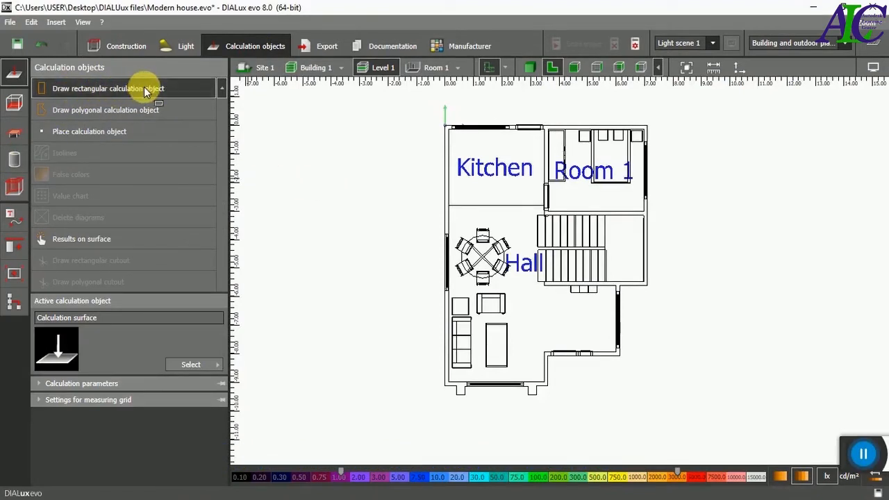
pyautogui.scroll(1, 603, 228)
pyautogui.scroll(4, 603, 228)
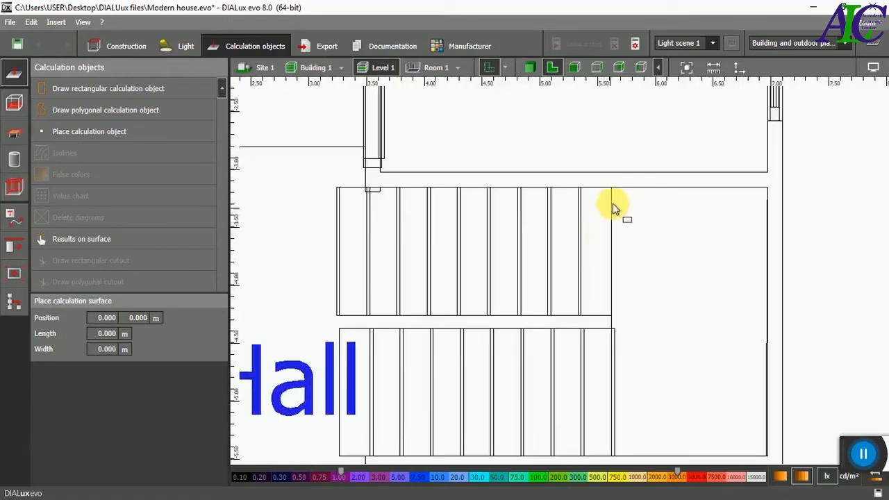
pyautogui.click(610, 187)
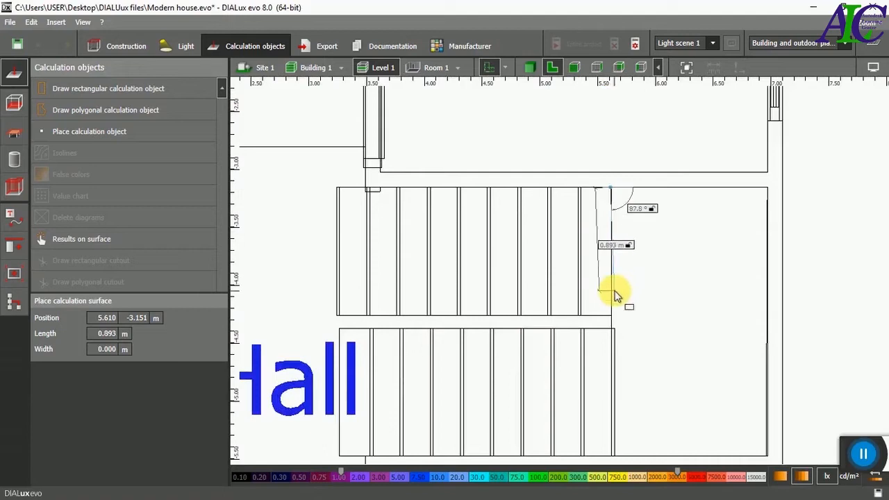
pyautogui.click(610, 316)
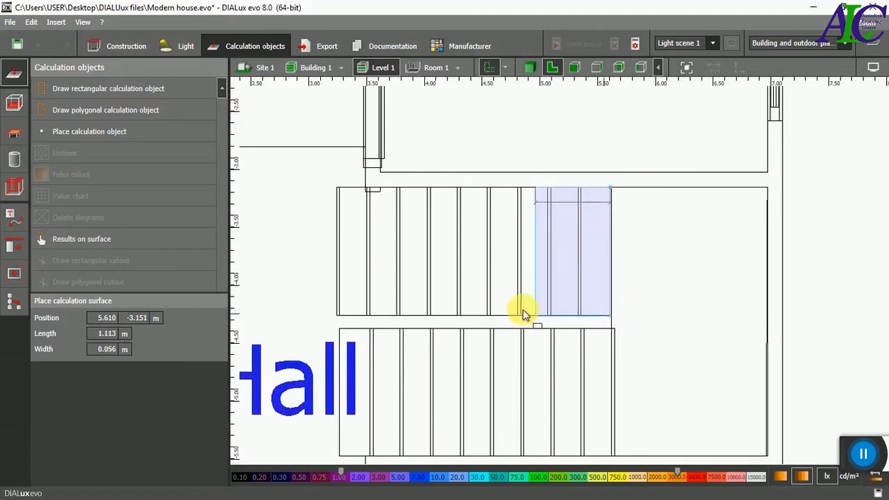
pyautogui.click(334, 314)
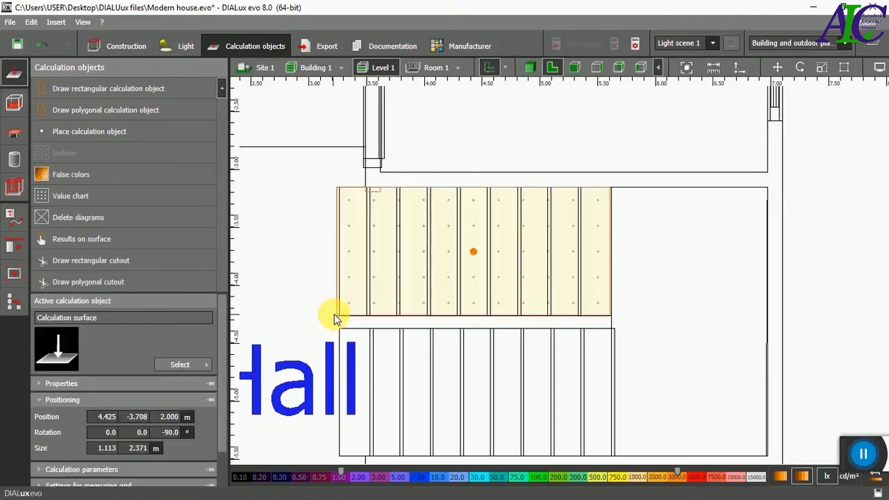
# Tilt the stair calculation surface to match the flight's slope by setting its first rotation value to 40.5° in a side view.
pyautogui.click(595, 67)
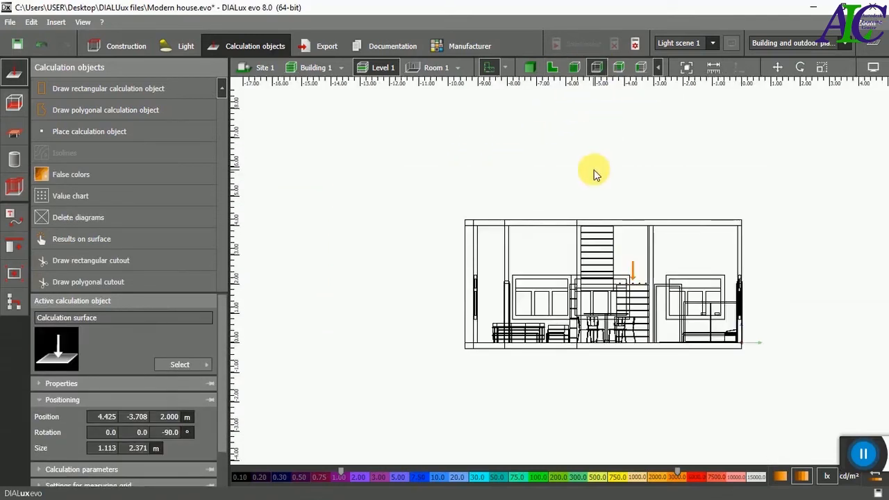
pyautogui.click(619, 67)
pyautogui.scroll(-3, 516, 196)
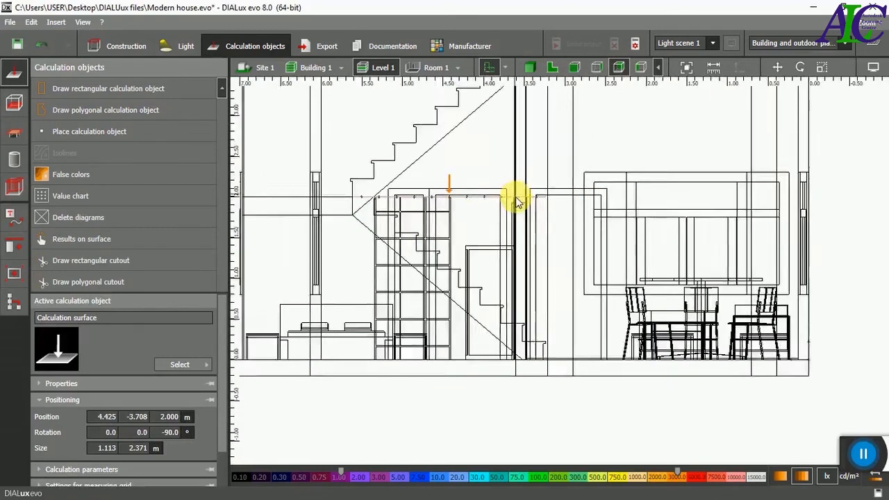
pyautogui.scroll(4, 330, 205)
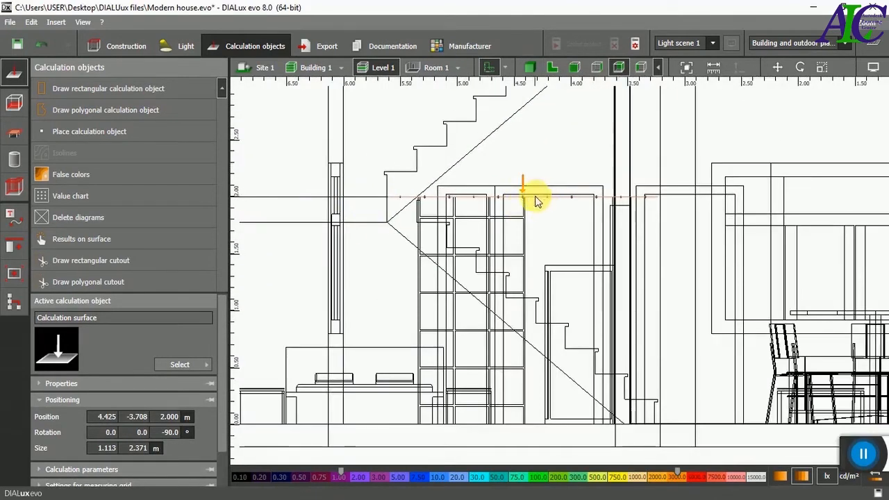
pyautogui.click(102, 450)
pyautogui.scroll(-2, 89, 447)
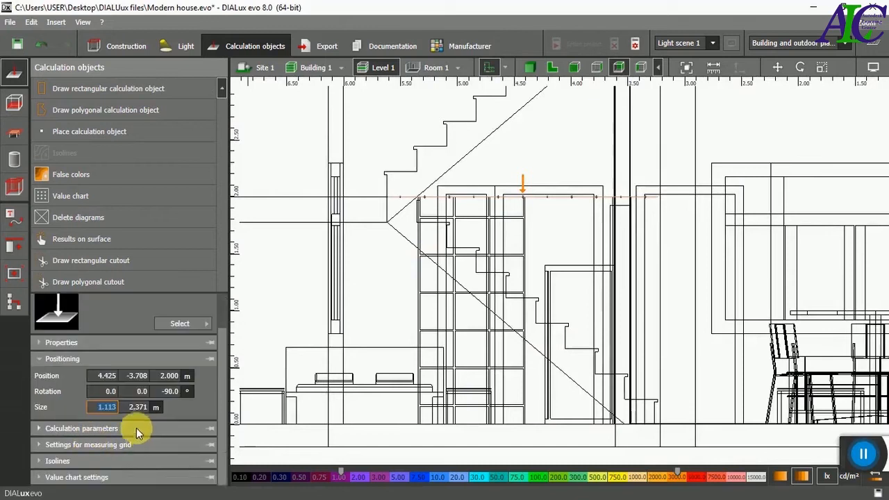
pyautogui.click(118, 393)
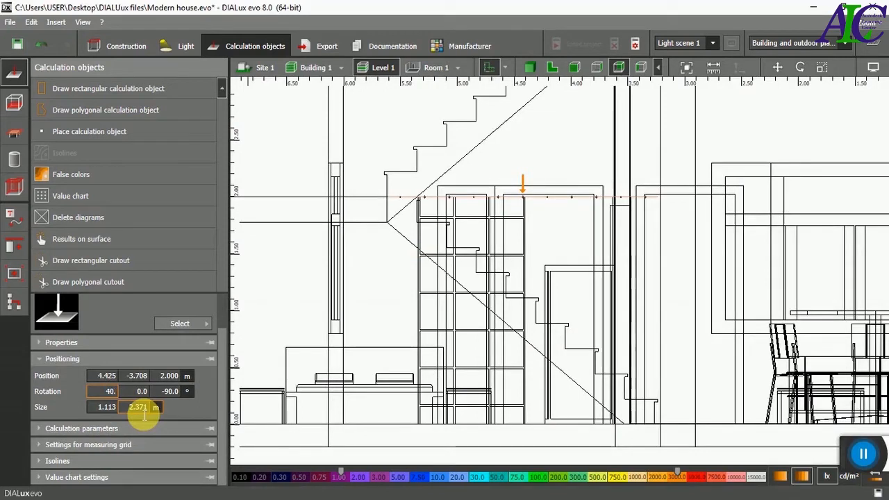
pyautogui.press('Return')
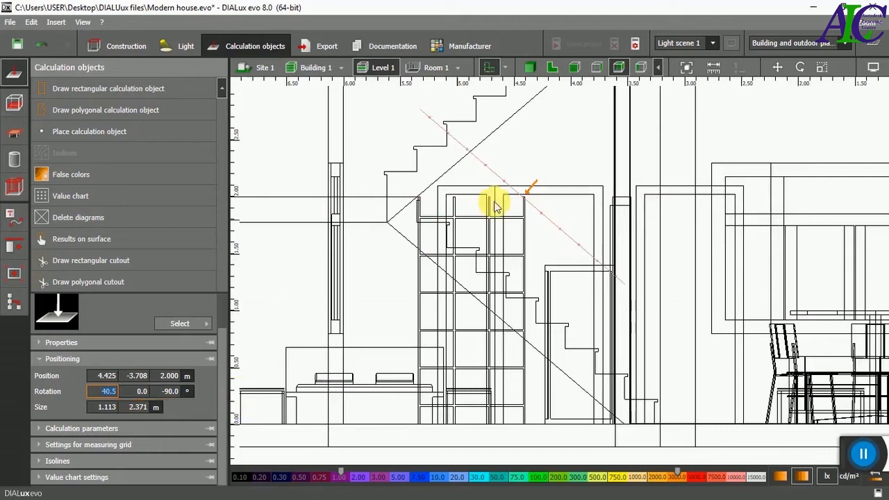
# Move the tilted calculation surface down onto the lower flight's step edges, at about X 4.44 m and a height of 1.23 m.
pyautogui.rightClick(525, 199)
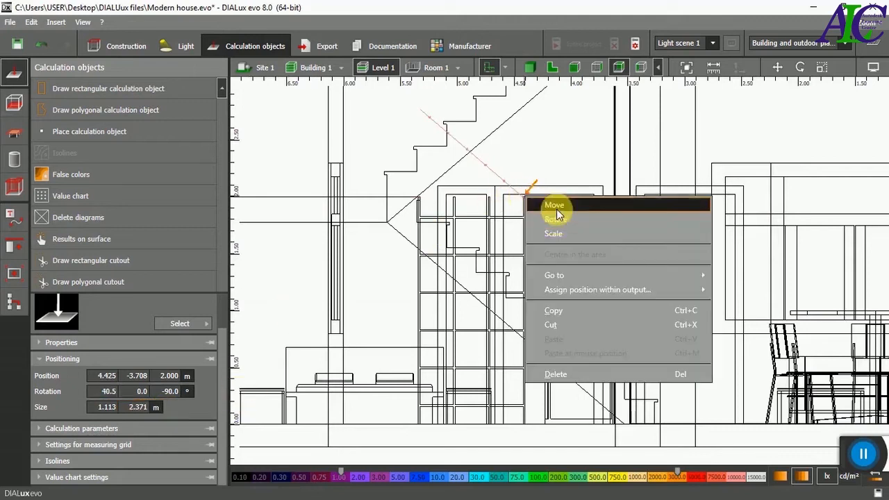
pyautogui.click(549, 201)
pyautogui.moveTo(518, 193); pyautogui.dragTo(514, 280)
pyautogui.scroll(3, 545, 315)
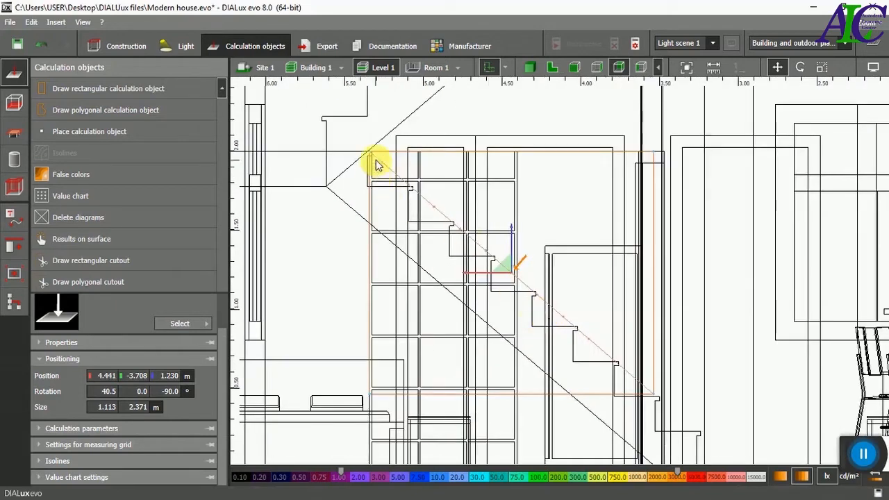
# Scale the lower flight's sloped calculation surface down to the floor, to a length of about 3.00 m.
pyautogui.scroll(-1, 375, 164)
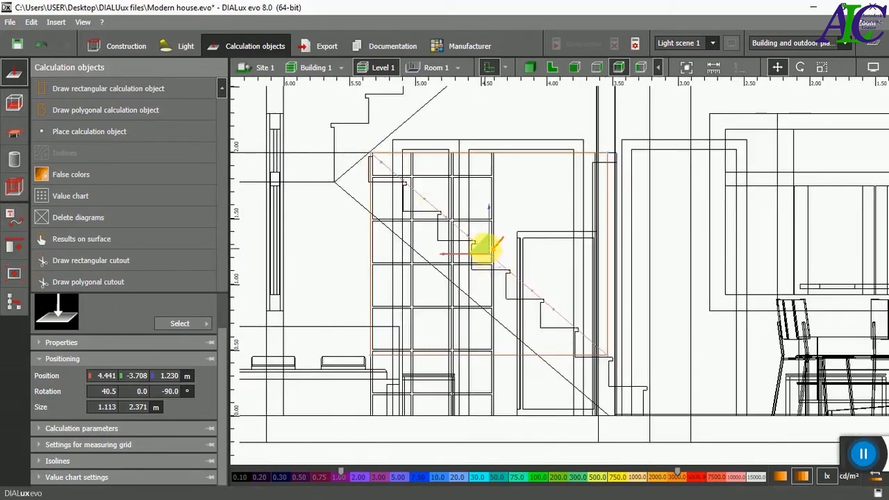
pyautogui.rightClick(481, 247)
pyautogui.click(498, 284)
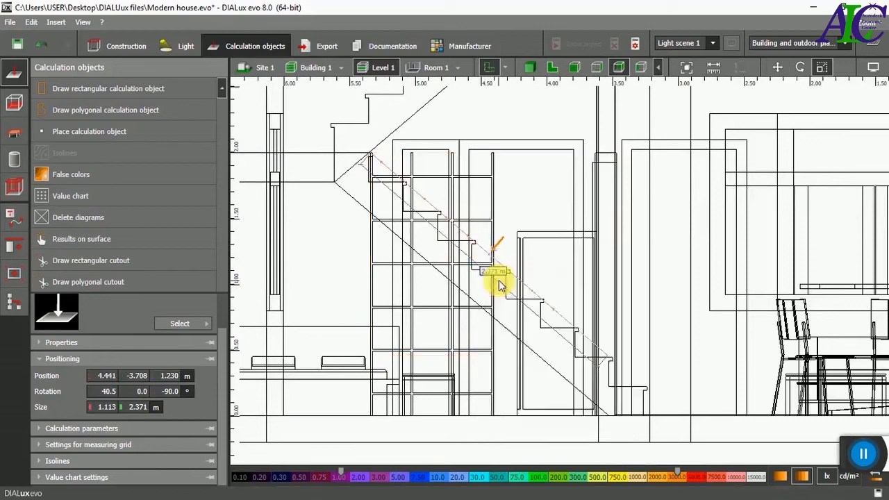
pyautogui.scroll(-2, 500, 243)
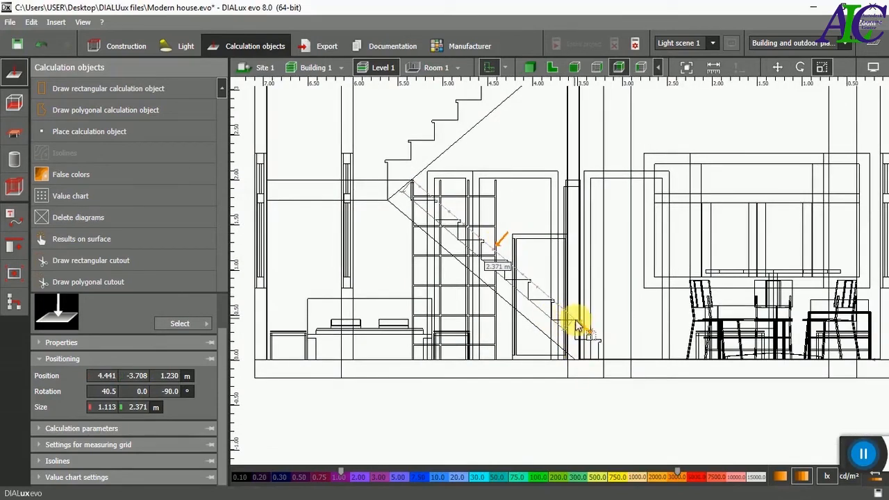
pyautogui.moveTo(576, 326); pyautogui.dragTo(617, 360)
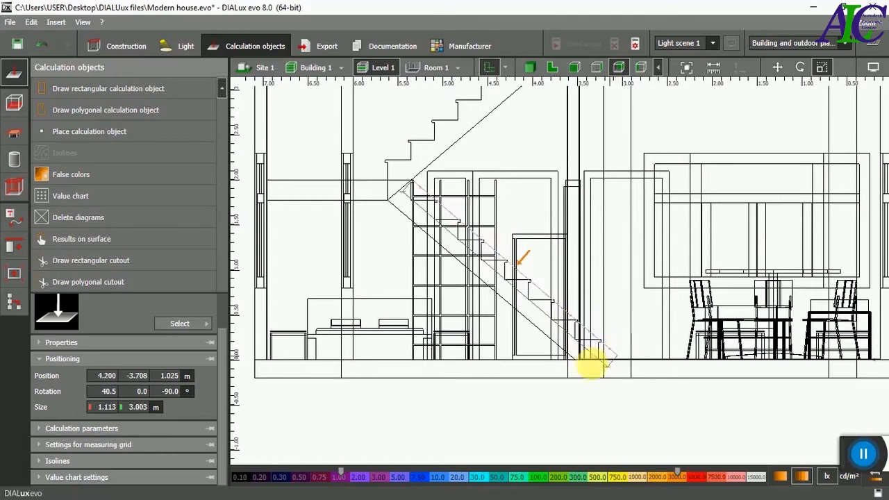
pyautogui.click(556, 406)
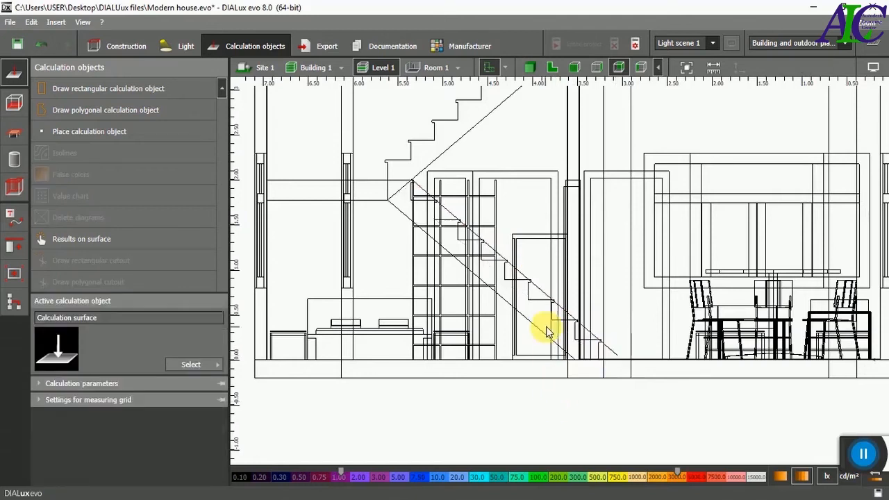
# Try to copy the lower flight's calculation surface and paste the copy in the side view.
pyautogui.click(522, 276)
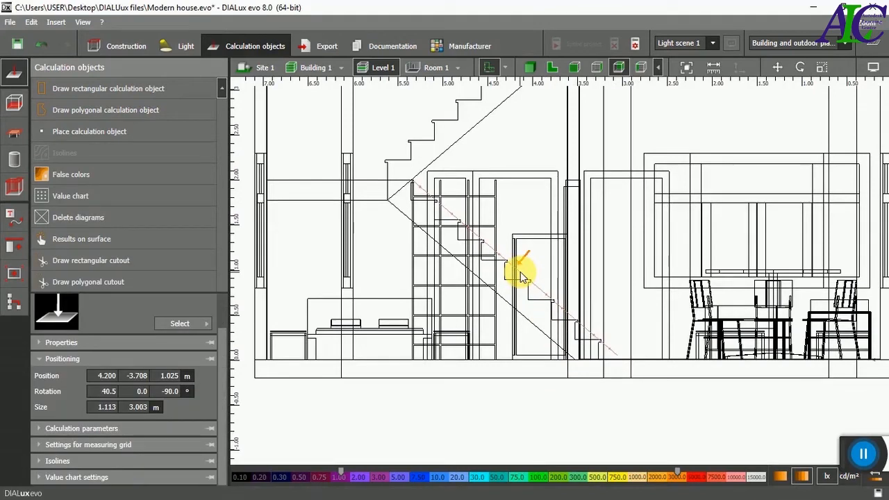
pyautogui.click(108, 392)
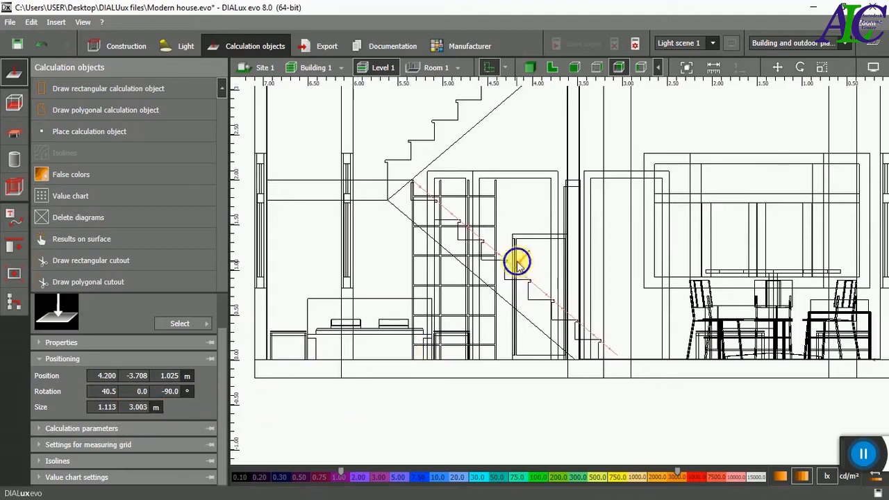
pyautogui.rightClick(517, 262)
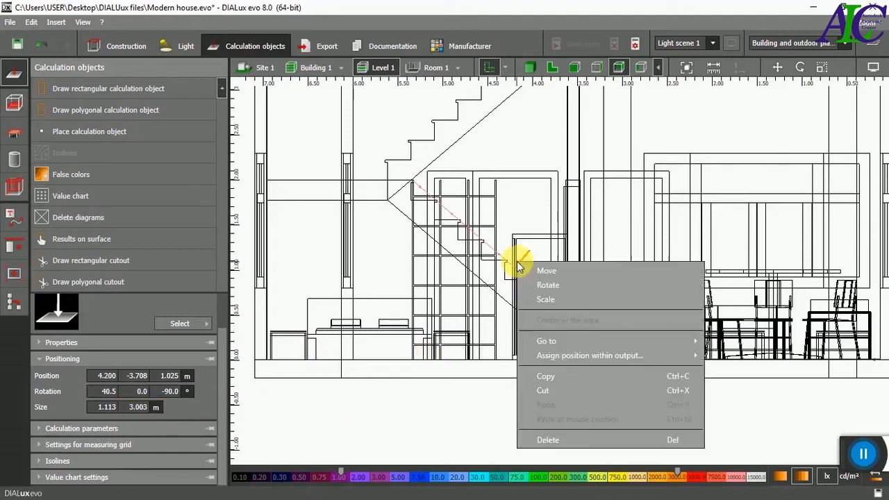
pyautogui.click(525, 379)
pyautogui.click(520, 208)
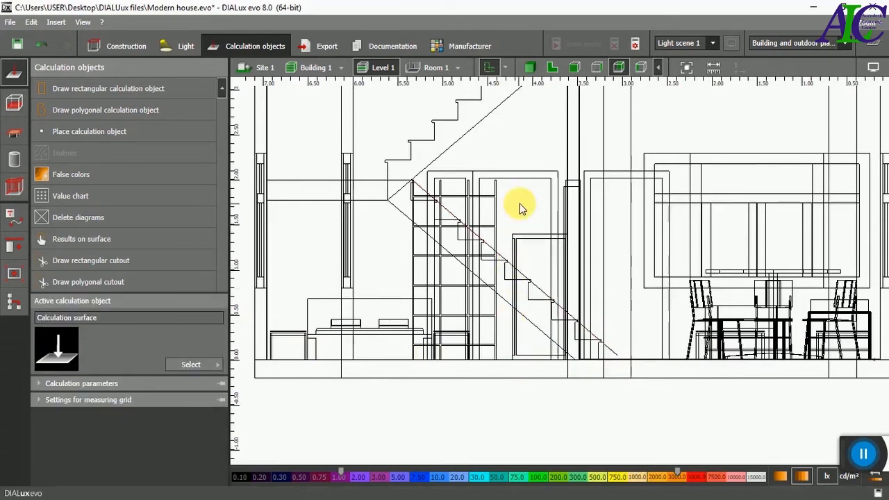
pyautogui.rightClick(519, 206)
pyautogui.moveTo(522, 214)
pyautogui.click(514, 191)
pyautogui.rightClick(515, 193)
pyautogui.click(504, 200)
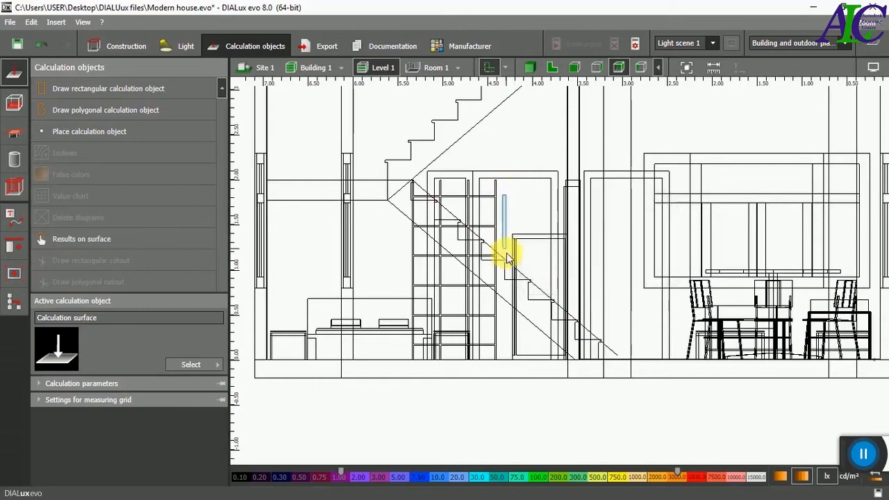
pyautogui.click(486, 260)
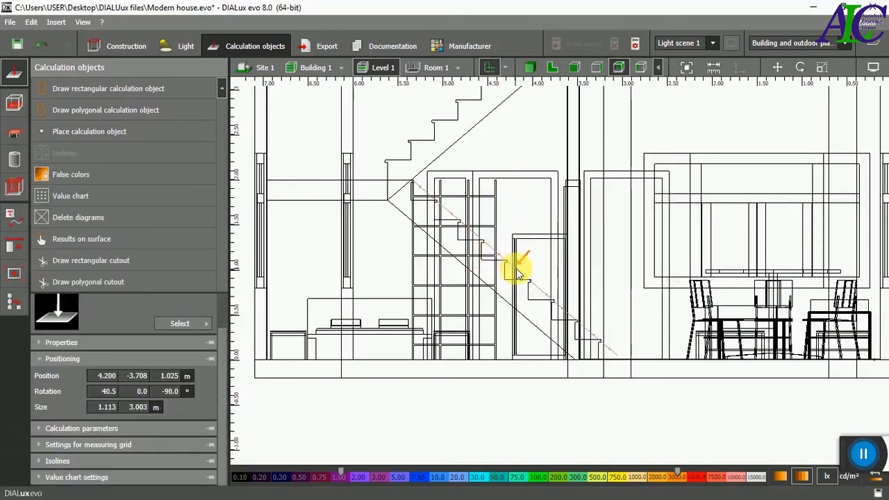
pyautogui.rightClick(517, 271)
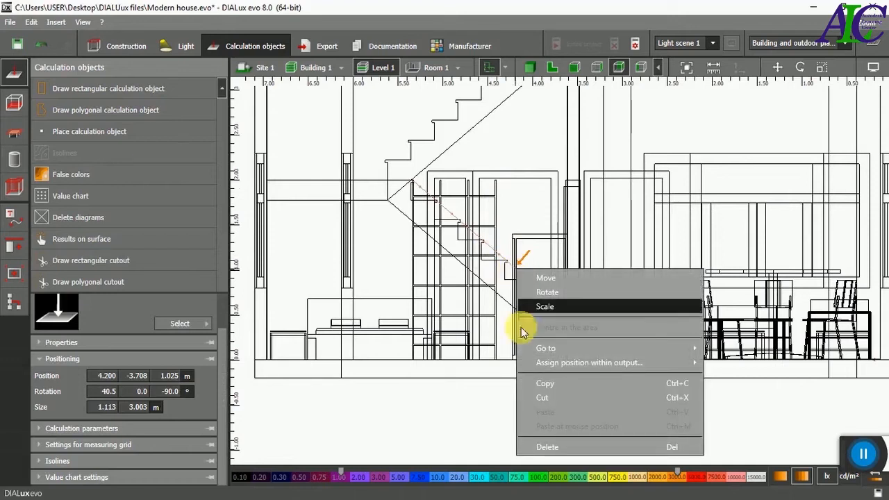
pyautogui.click(533, 384)
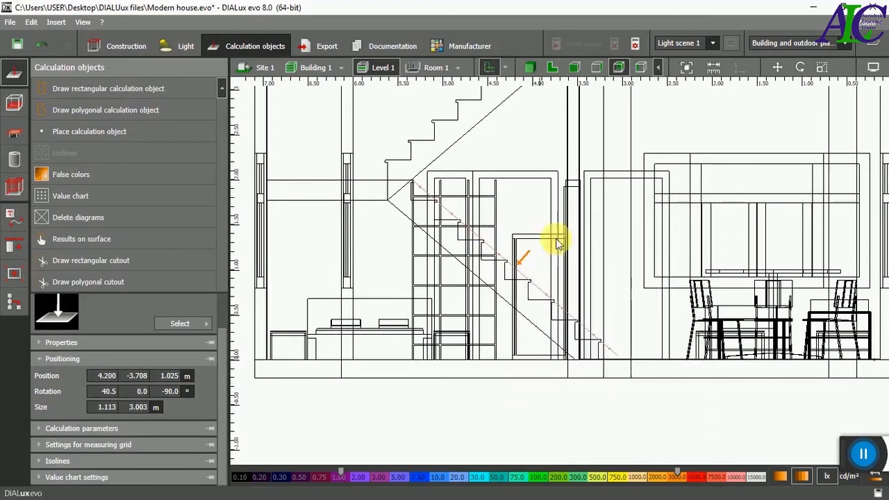
pyautogui.click(535, 195)
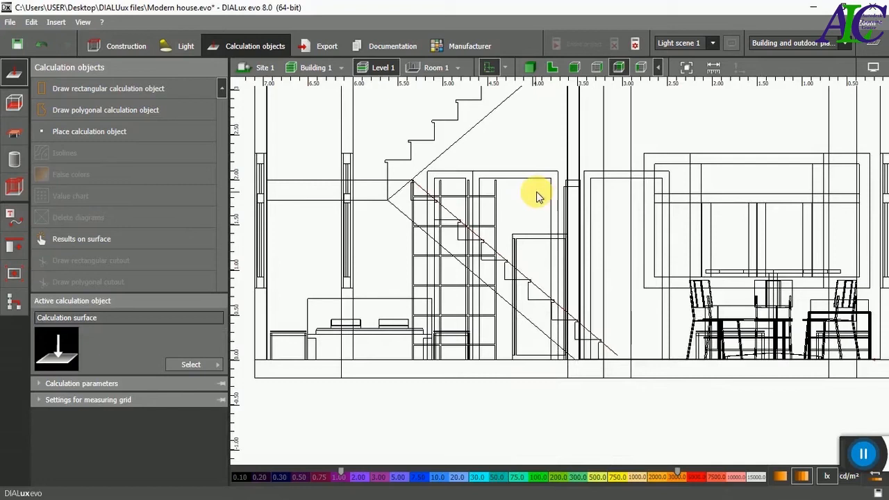
# Copy the sloped calculation surface in the plan view and place the copy over the other stair flight, at about X 4.46 m, Y -4.94 m.
pyautogui.click(552, 67)
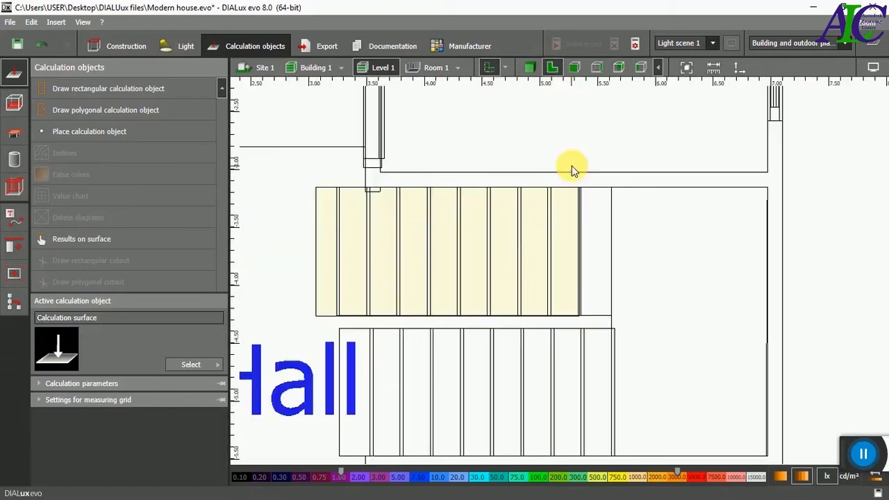
pyautogui.scroll(-2, 579, 231)
pyautogui.click(523, 250)
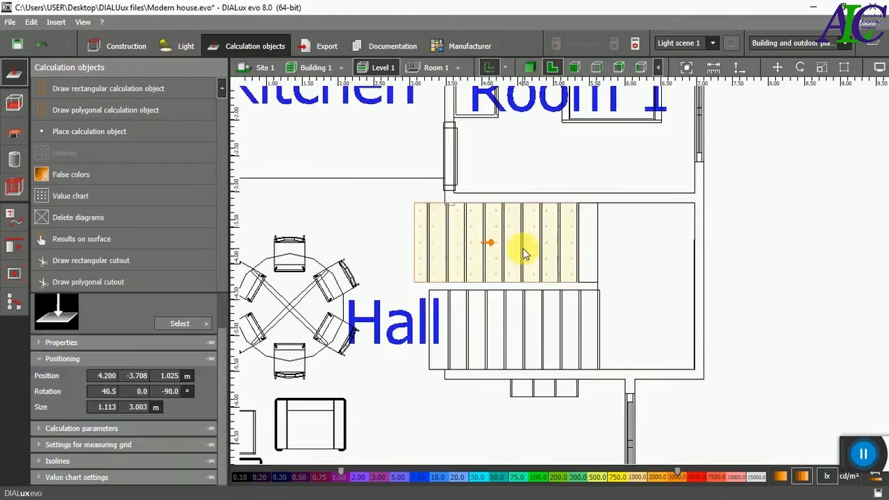
pyautogui.rightClick(523, 253)
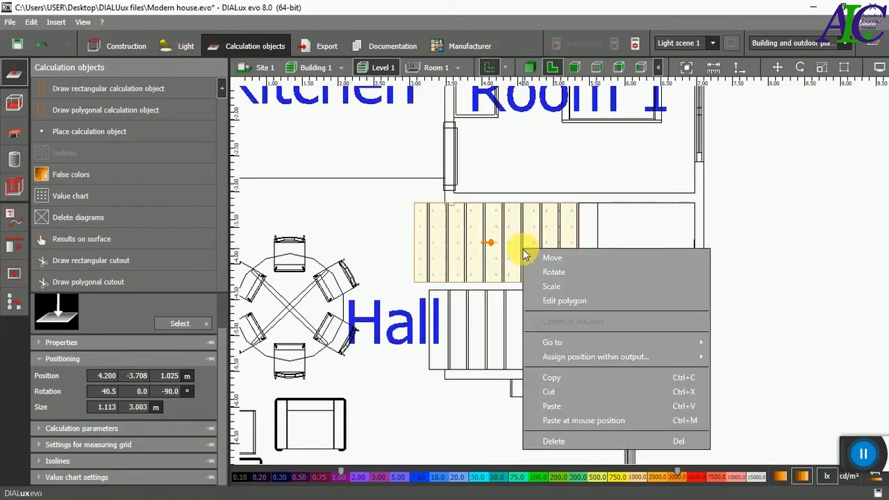
pyautogui.click(550, 379)
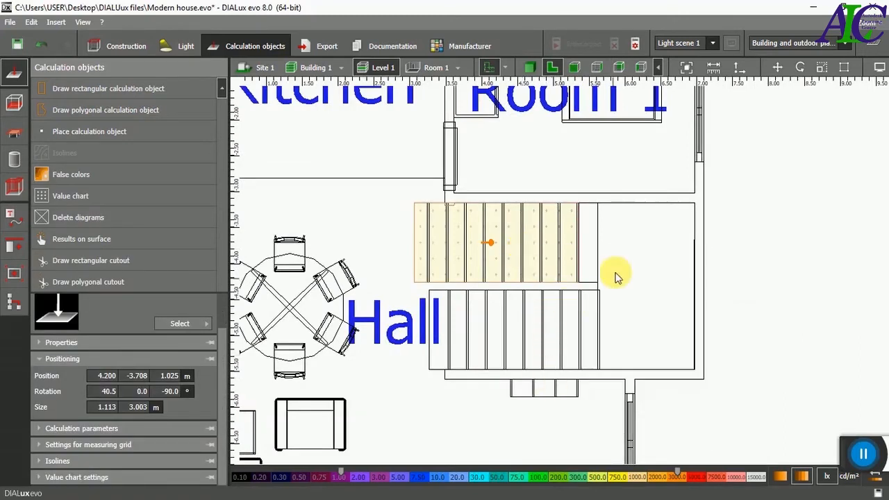
pyautogui.click(622, 257)
pyautogui.rightClick(623, 257)
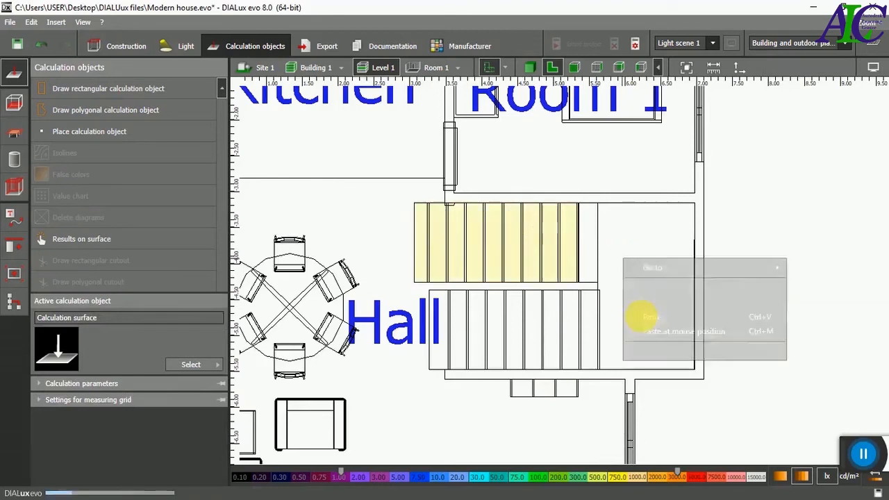
pyautogui.click(638, 316)
pyautogui.moveTo(500, 243); pyautogui.dragTo(518, 332)
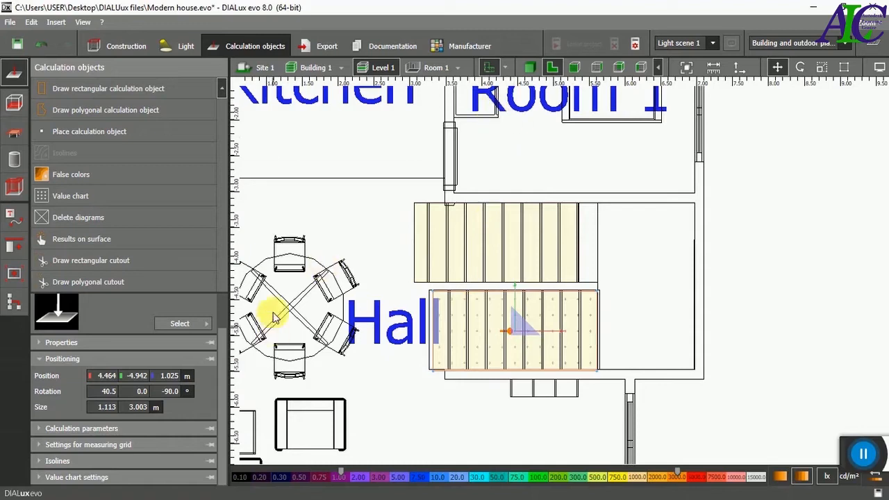
# Reverse the copied surface's tilt by setting its first rotation value to -40.5°, and show it in the side view.
pyautogui.click(109, 391)
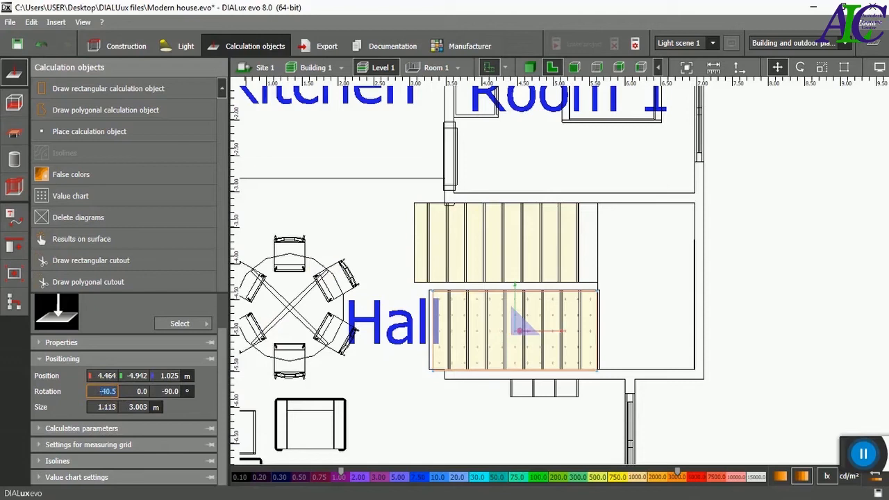
pyautogui.click(597, 67)
pyautogui.click(618, 68)
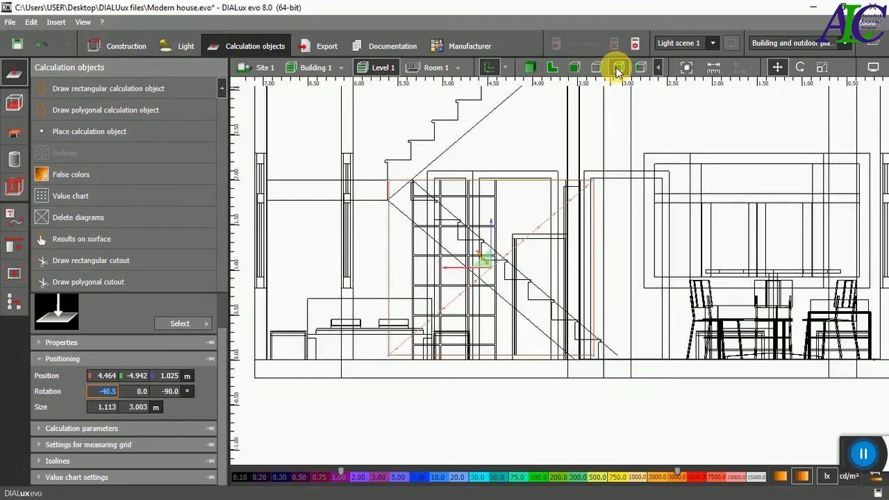
pyautogui.scroll(-2, 582, 283)
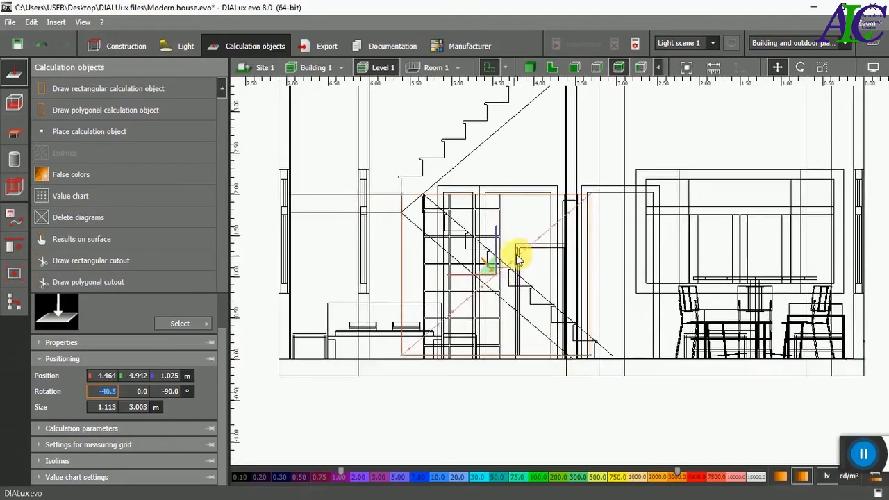
# Move the copied surface up onto the upper flight's step edges, at about X 4.69 m and a height of 3.03 m, and check it in 3D.
pyautogui.moveTo(492, 262); pyautogui.dragTo(491, 104)
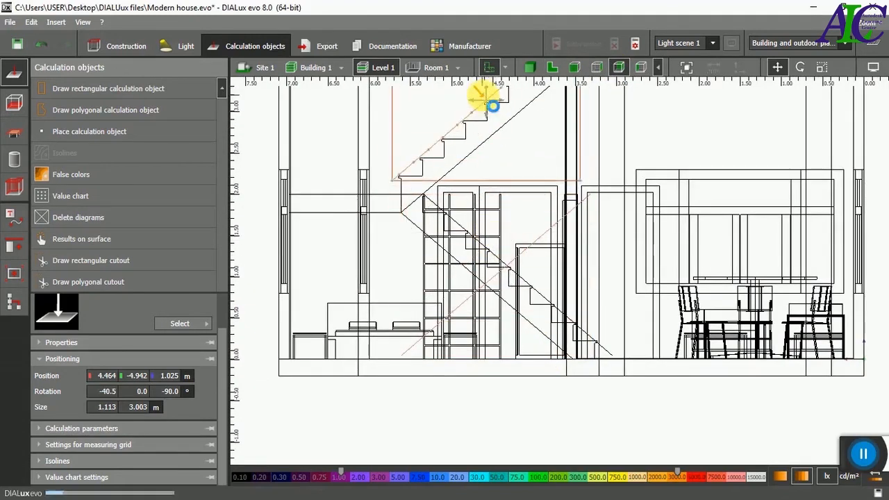
pyautogui.scroll(-1, 460, 169)
pyautogui.scroll(3, 449, 104)
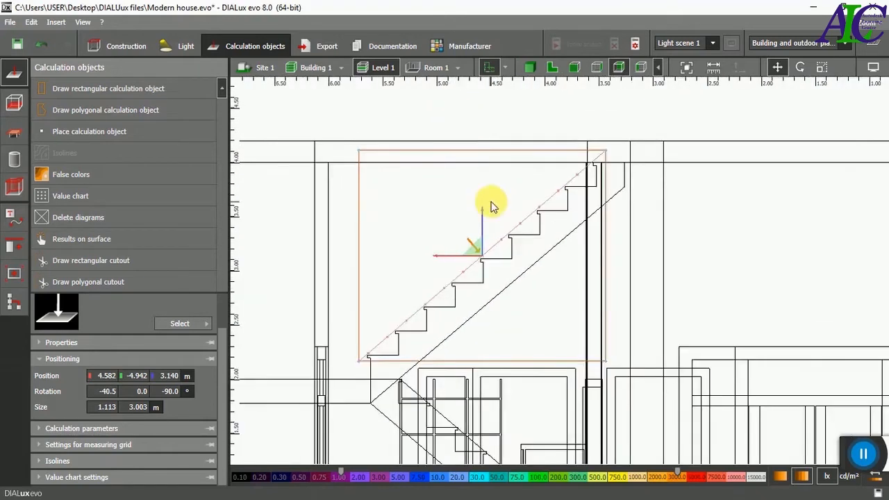
pyautogui.moveTo(476, 254)
pyautogui.mouseDown()
pyautogui.moveTo(465, 257)
pyautogui.moveTo(469, 268)
pyautogui.mouseUp()
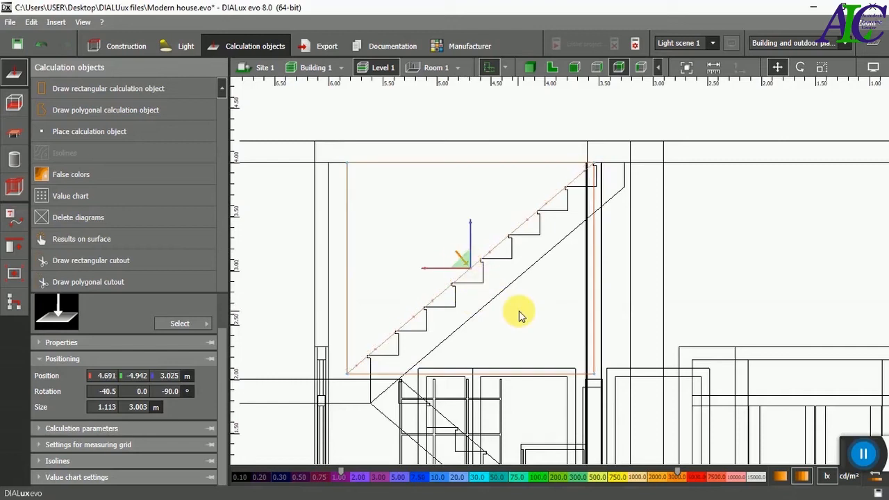
pyautogui.scroll(1, 554, 282)
pyautogui.scroll(-3, 554, 282)
pyautogui.scroll(1, 554, 282)
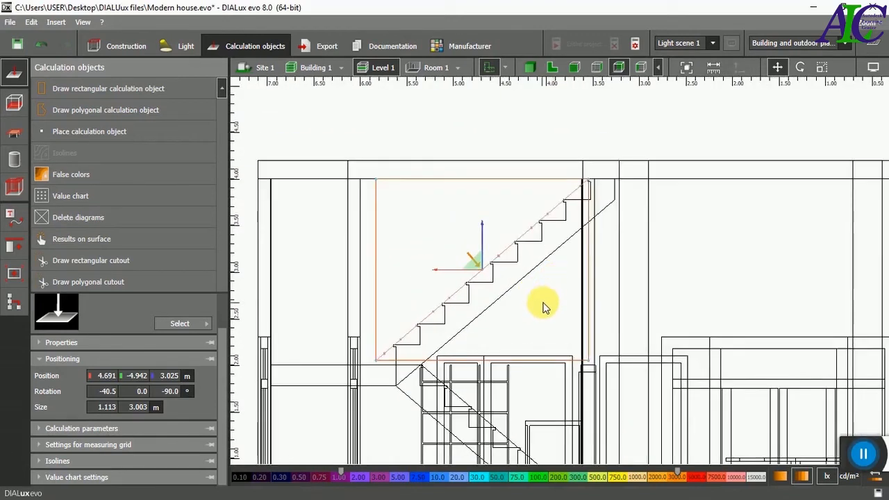
pyautogui.click(544, 308)
pyautogui.click(530, 68)
pyautogui.scroll(-1, 520, 242)
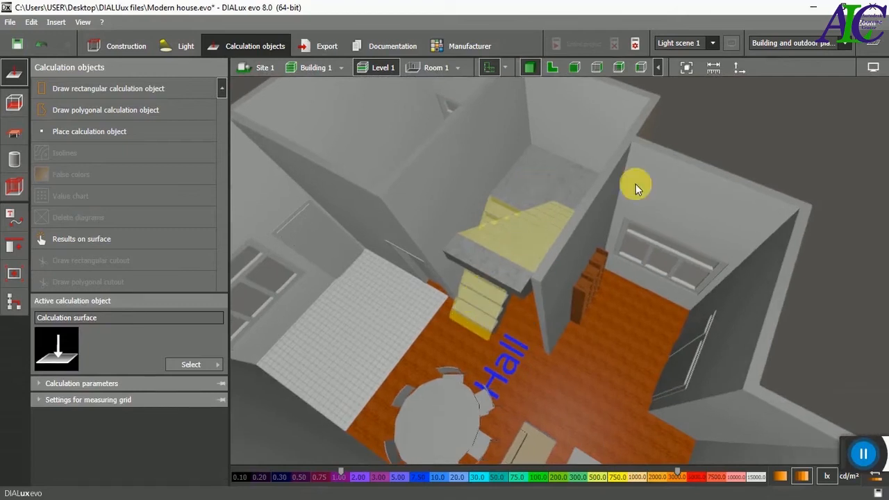
# Draw a rectangular calculation surface about 1.35 by 2.33 m over the stair landing in the plan view.
pyautogui.click(552, 68)
pyautogui.scroll(-2, 556, 275)
pyautogui.moveTo(557, 276); pyautogui.dragTo(474, 252, button='middle')
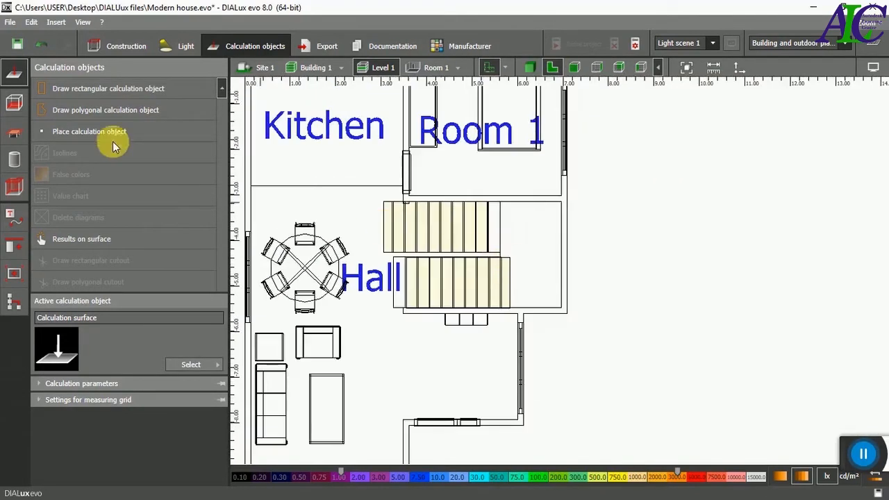
pyautogui.click(111, 89)
pyautogui.scroll(2, 520, 259)
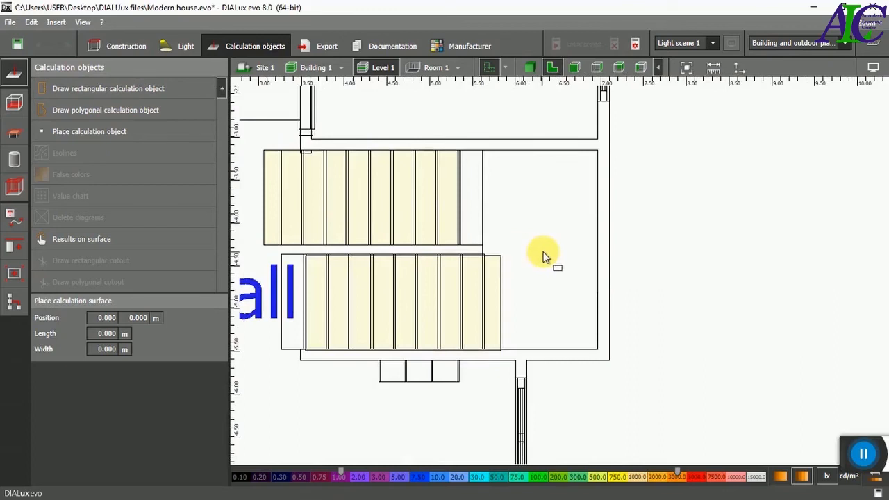
pyautogui.click(482, 150)
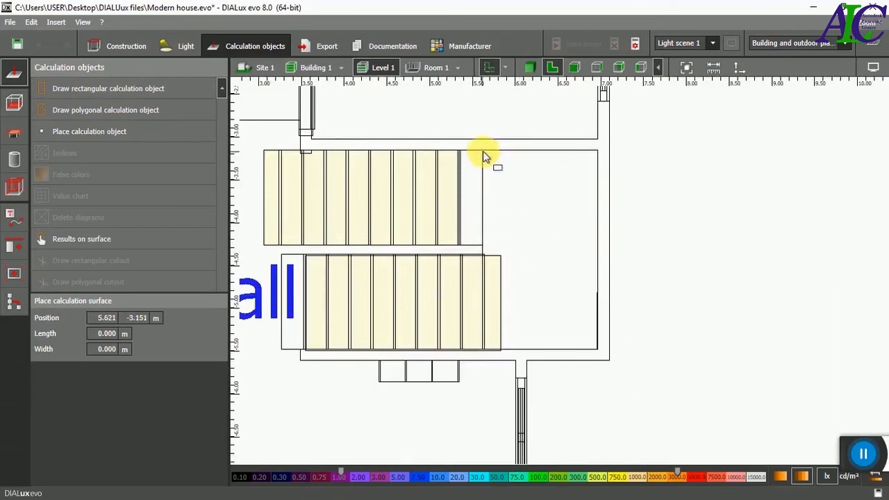
pyautogui.click(597, 153)
pyautogui.click(595, 349)
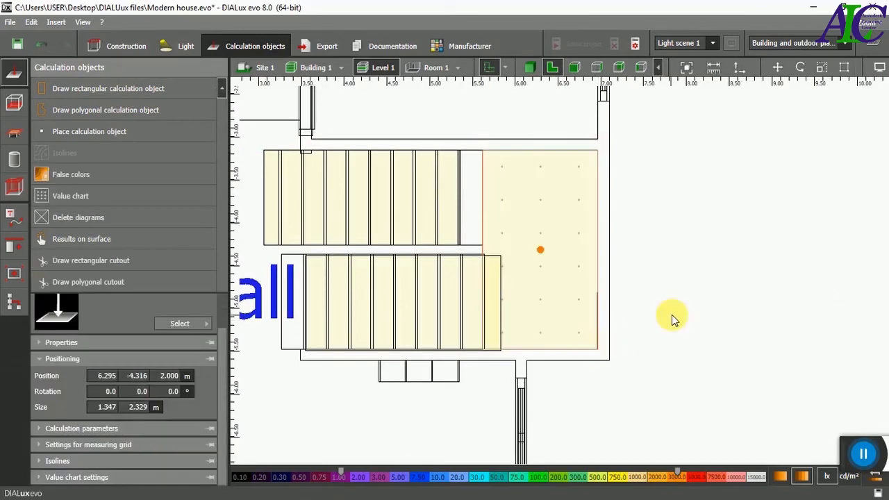
# Select the upper flight's sloped calculation surface for moving and check its alignment with the steps in the side view.
pyautogui.scroll(-2, 672, 319)
pyautogui.scroll(-1, 672, 319)
pyautogui.click(502, 297)
pyautogui.rightClick(474, 304)
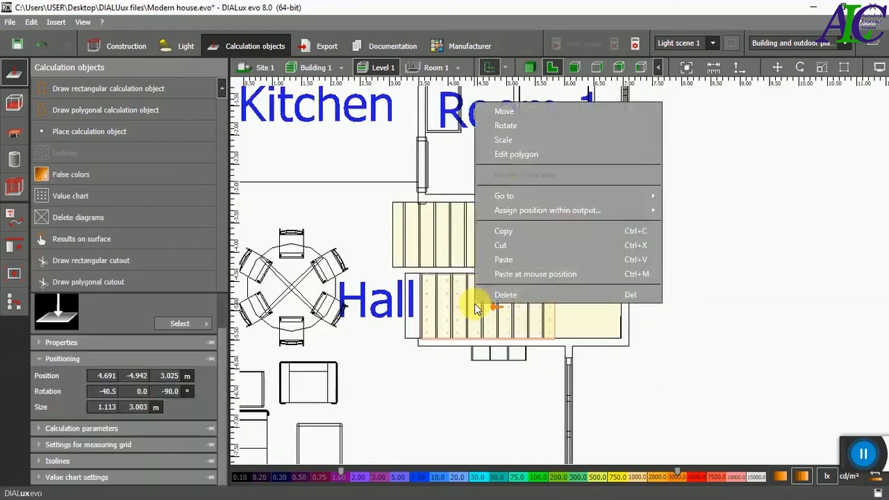
pyautogui.click(511, 111)
pyautogui.scroll(2, 366, 311)
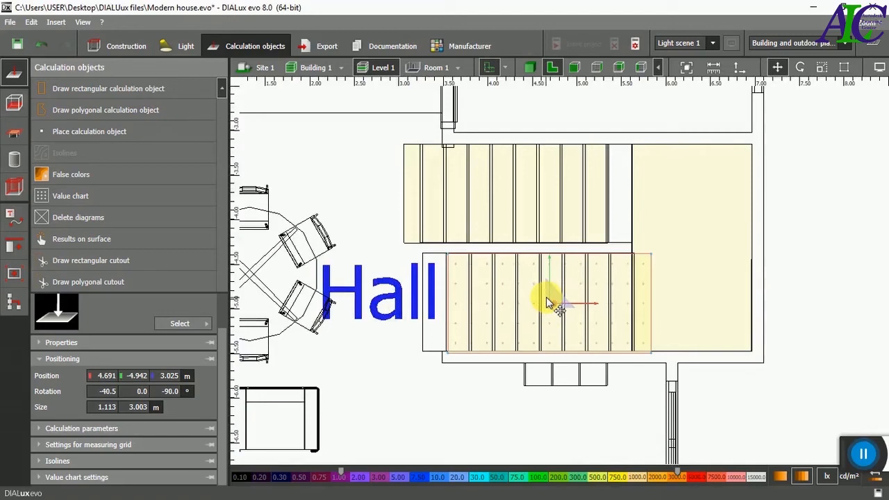
pyautogui.click(619, 68)
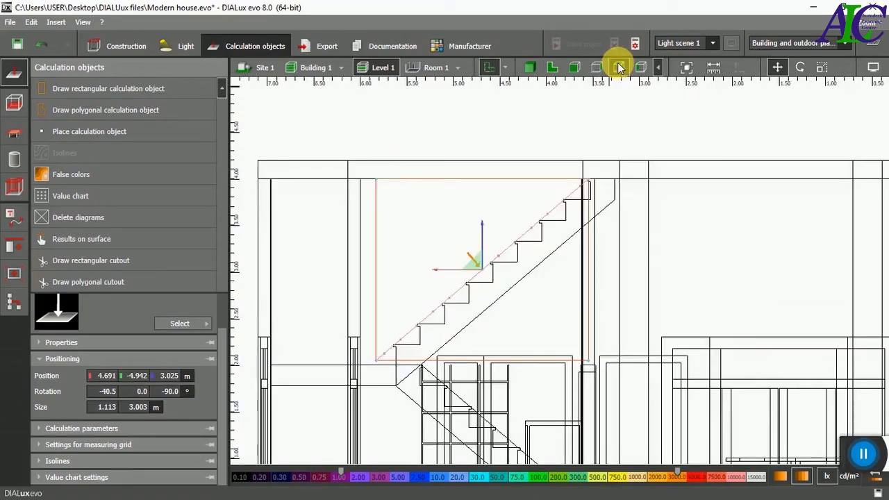
pyautogui.scroll(1, 482, 132)
pyautogui.scroll(-2, 482, 133)
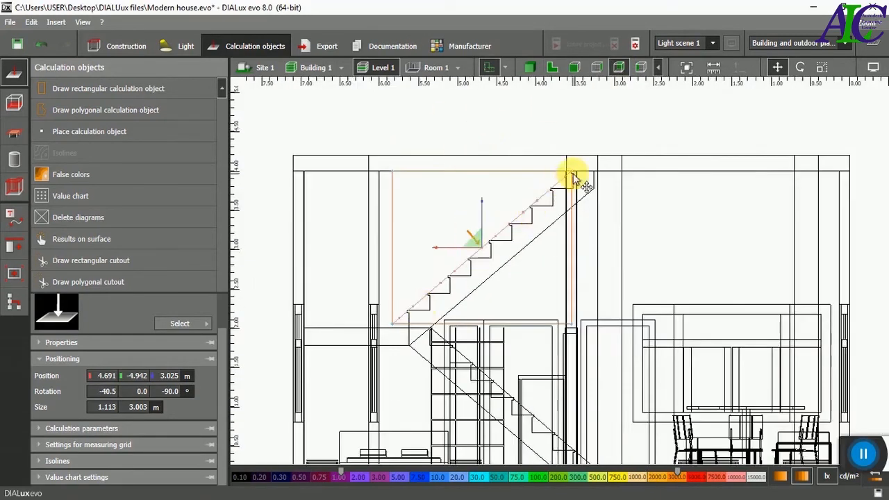
pyautogui.scroll(-2, 462, 230)
pyautogui.click(509, 121)
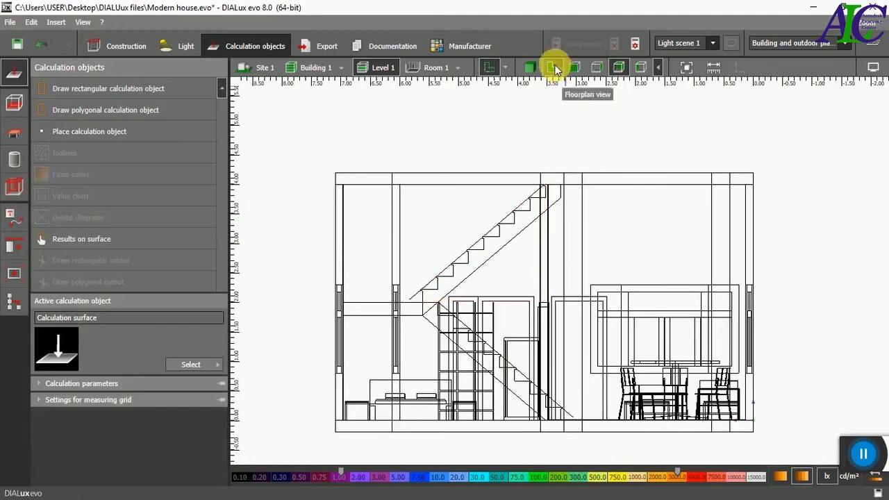
# Select the stair landing's calculation surface and check its height in the side views and the stair surfaces in 3D.
pyautogui.click(554, 68)
pyautogui.click(677, 256)
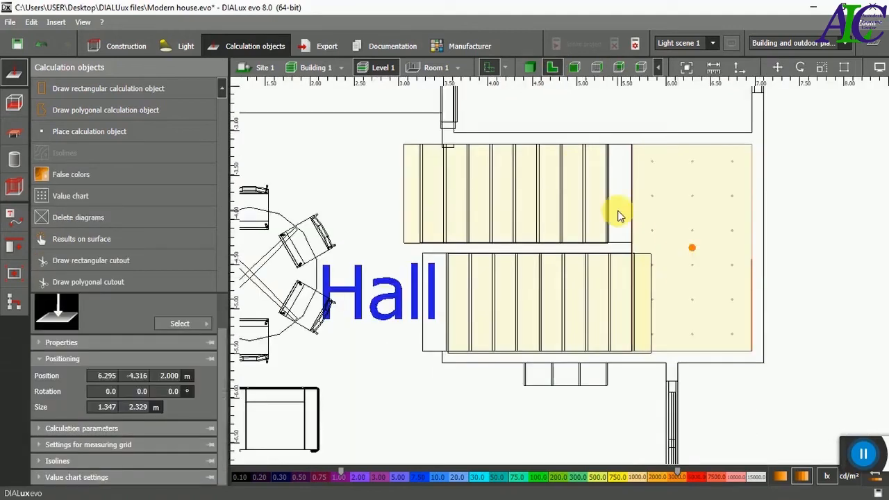
pyautogui.click(595, 67)
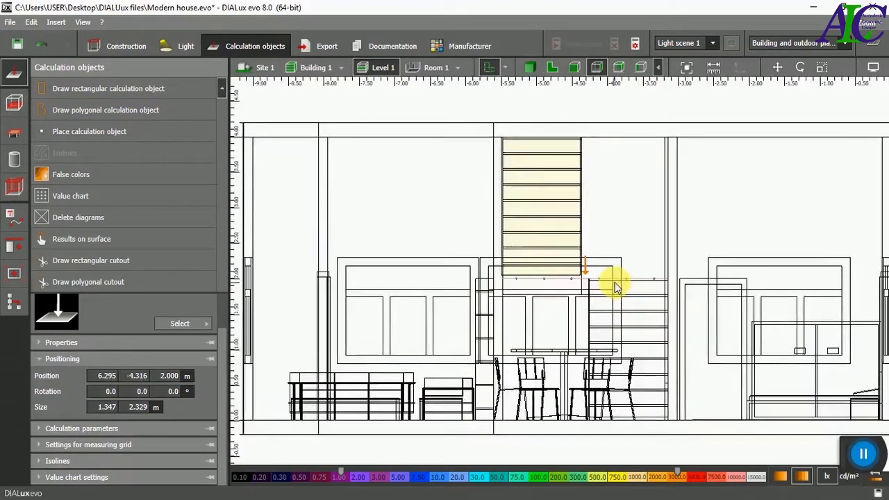
pyautogui.click(618, 68)
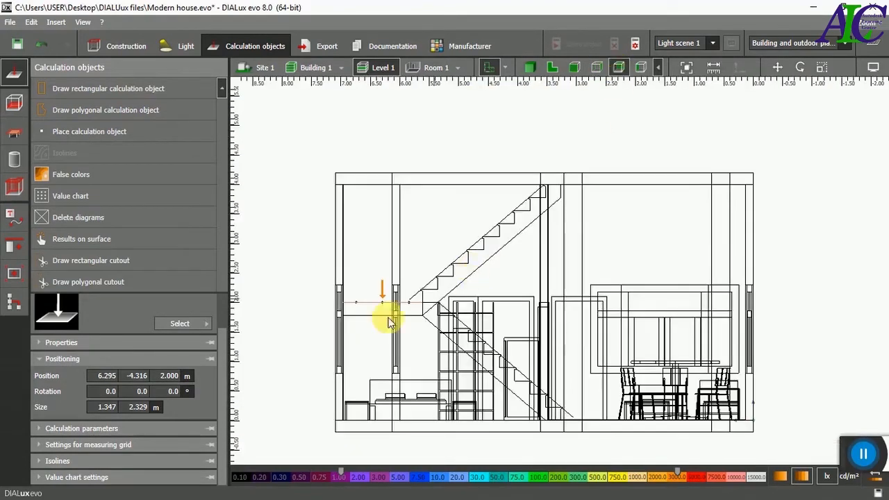
pyautogui.scroll(3, 391, 311)
pyautogui.scroll(2, 416, 285)
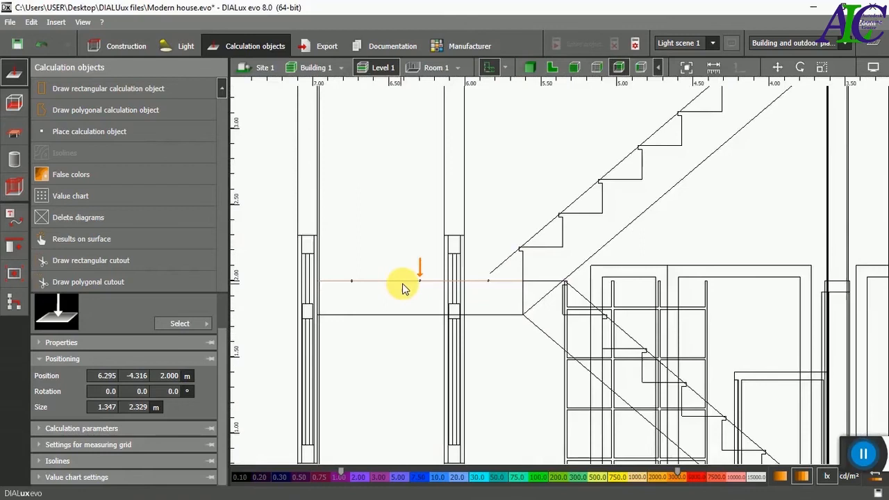
pyautogui.scroll(-5, 526, 234)
pyautogui.click(420, 262)
pyautogui.click(529, 67)
pyautogui.scroll(-5, 484, 182)
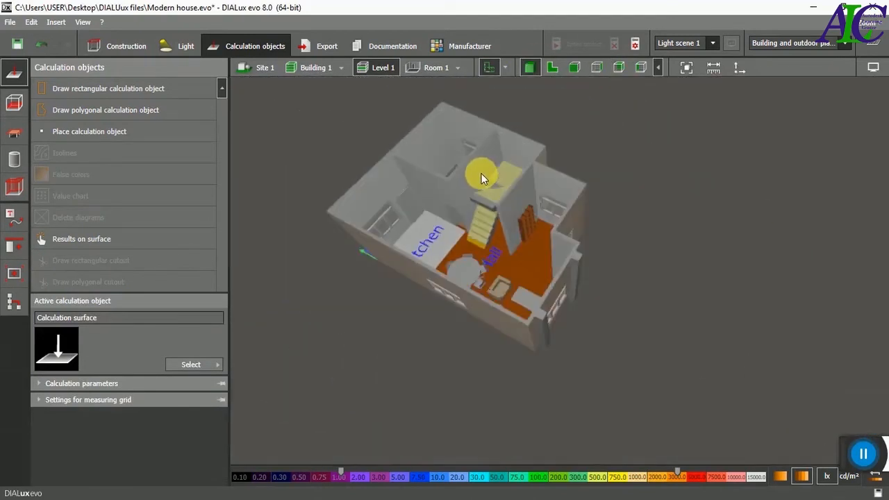
# Open the ceiling construction tools for Level 1 and show the whole storey in the floor plan view.
pyautogui.click(116, 45)
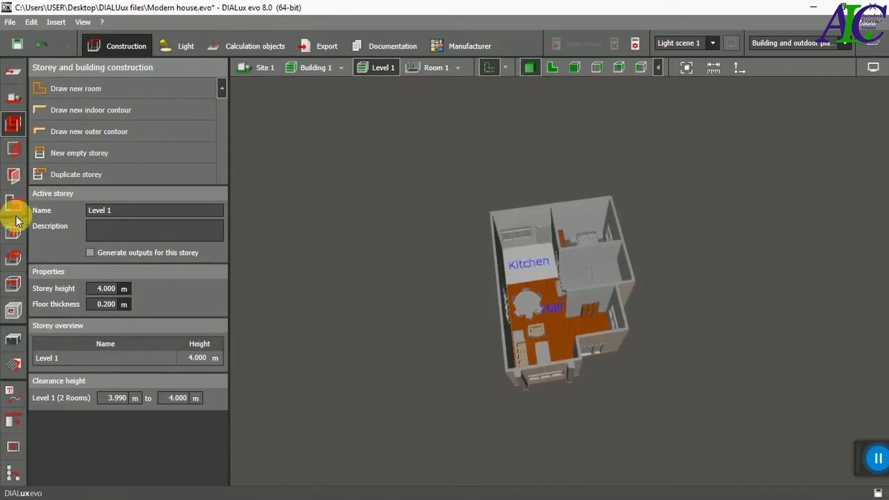
pyautogui.click(11, 285)
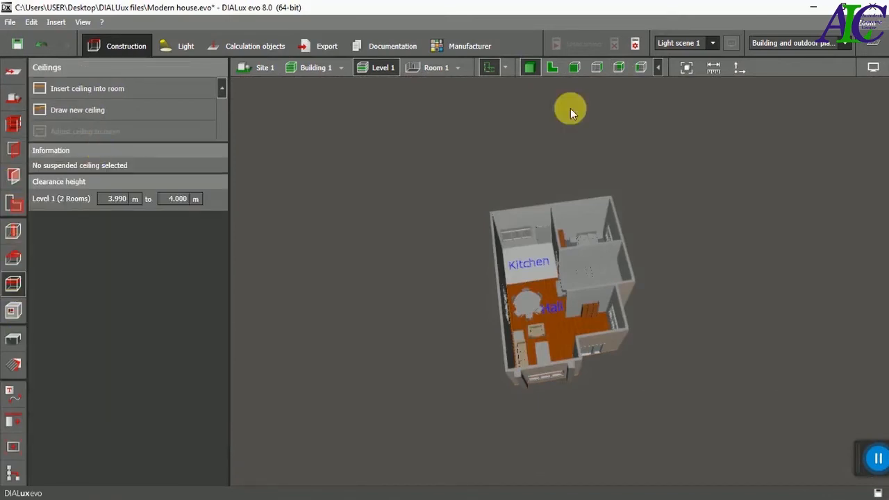
pyautogui.click(554, 67)
pyautogui.scroll(-6, 609, 218)
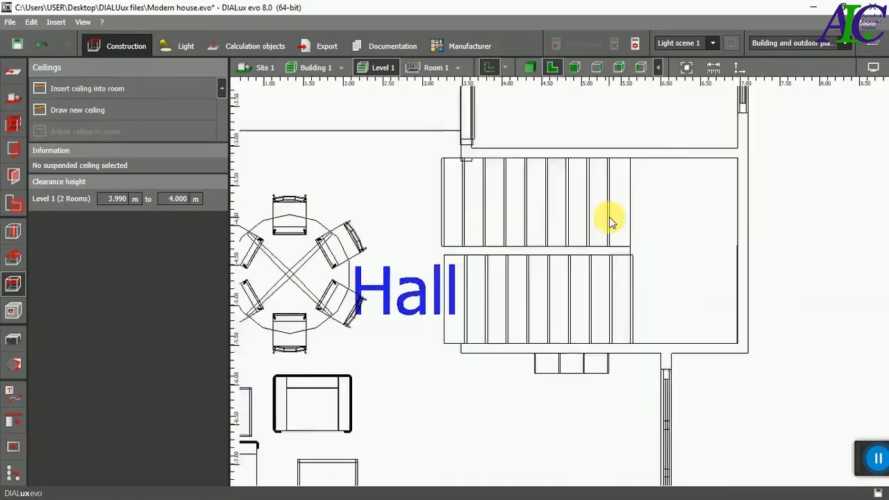
pyautogui.scroll(-2, 607, 217)
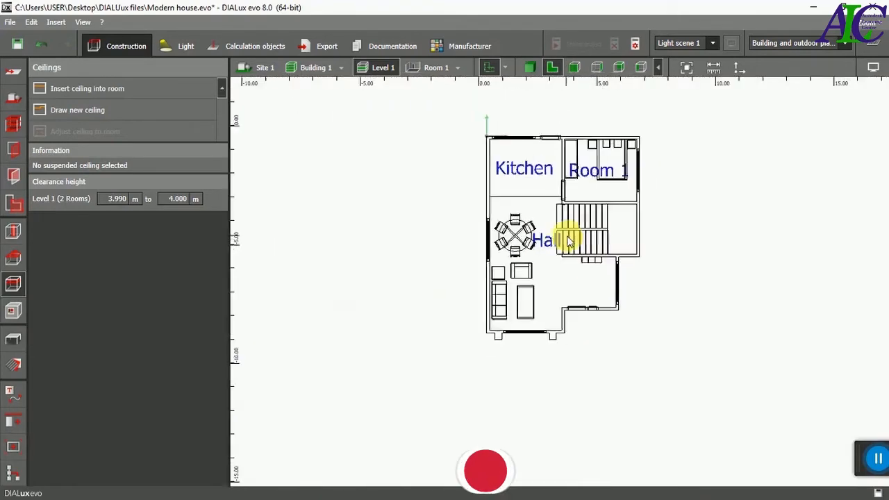
pyautogui.scroll(1, 563, 148)
pyautogui.scroll(1, 559, 115)
pyautogui.scroll(1, 558, 116)
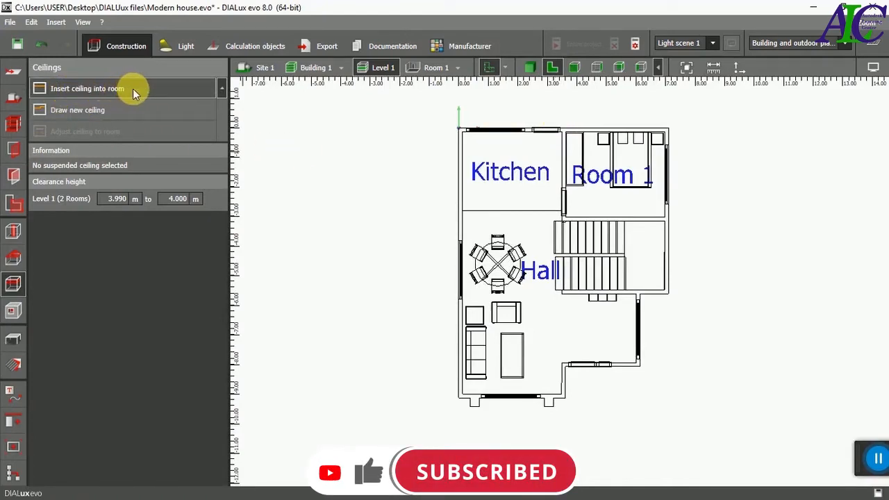
# Start a new ceiling contour at the kitchen's outer corner, running about 6.84 m to Room 1's far corner and 2.89 m along its outer wall.
pyautogui.click(77, 111)
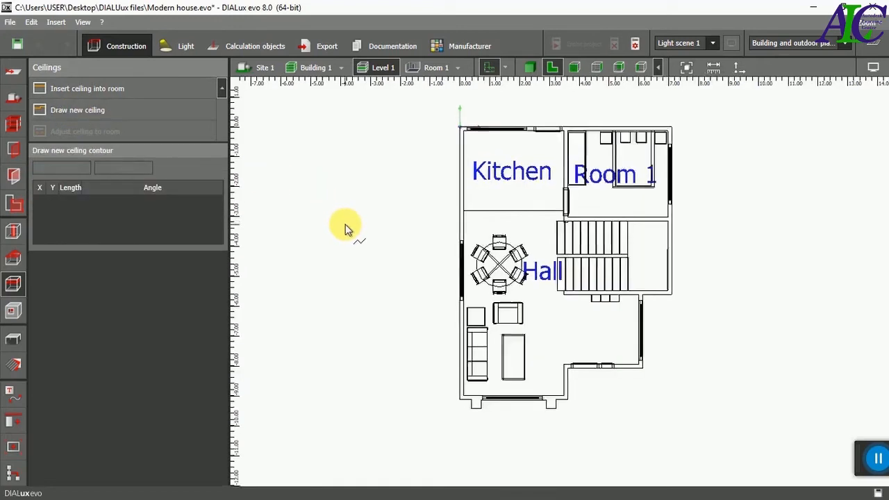
pyautogui.scroll(-1, 347, 229)
pyautogui.scroll(3, 464, 144)
pyautogui.scroll(4, 458, 147)
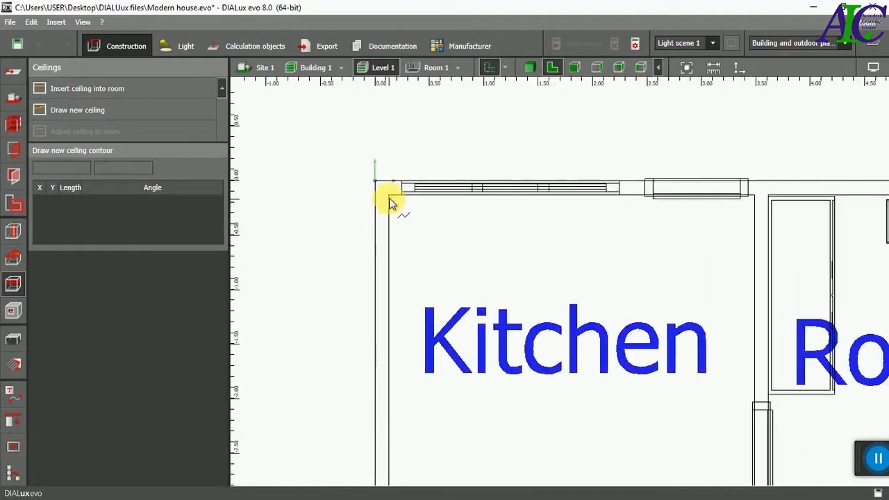
pyautogui.click(389, 199)
pyautogui.scroll(-3, 402, 233)
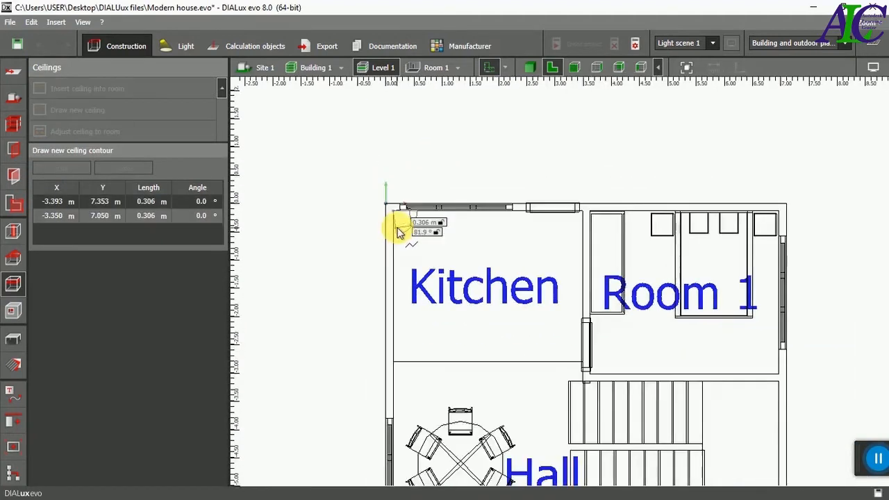
pyautogui.scroll(5, 750, 208)
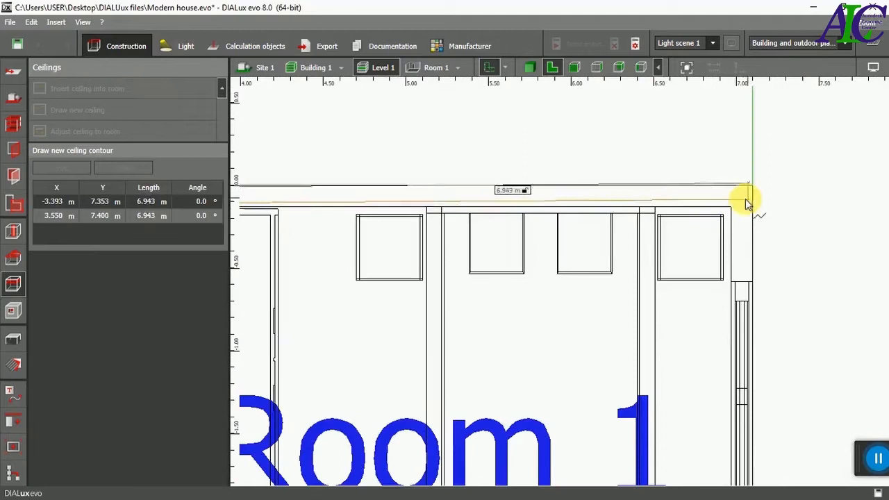
pyautogui.click(748, 209)
pyautogui.scroll(-3, 733, 204)
pyautogui.scroll(-3, 688, 250)
pyautogui.scroll(5, 681, 305)
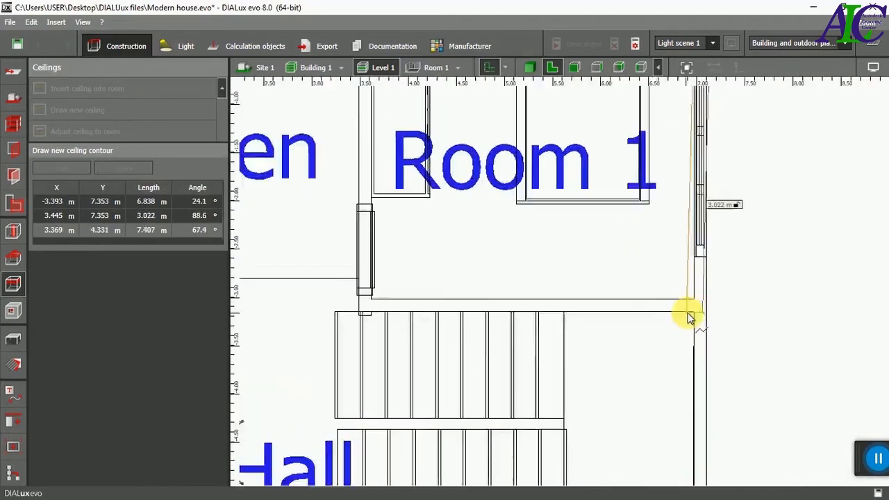
pyautogui.click(700, 295)
pyautogui.scroll(-3, 670, 298)
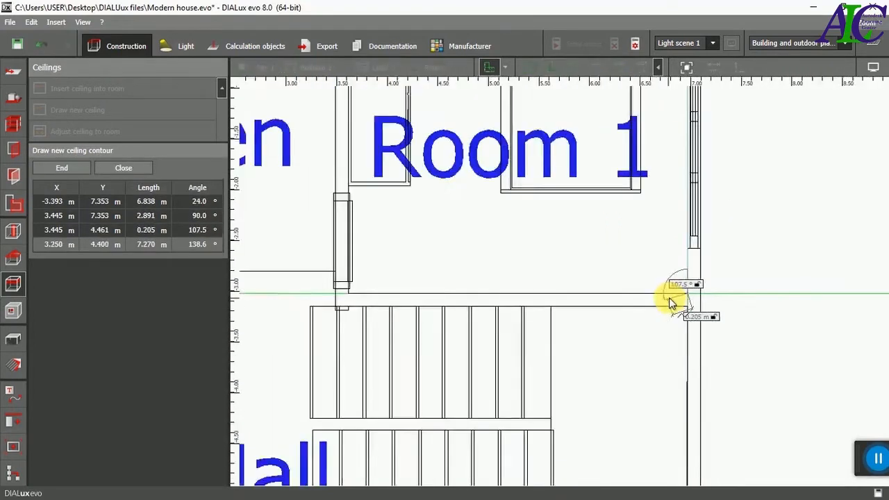
# Continue the ceiling contour around the stairwell with edges of about 3.48 m, 2.59 m and 2.52 m, leaving the stairs outside.
pyautogui.scroll(3, 420, 298)
pyautogui.click(420, 298)
pyautogui.scroll(-3, 418, 295)
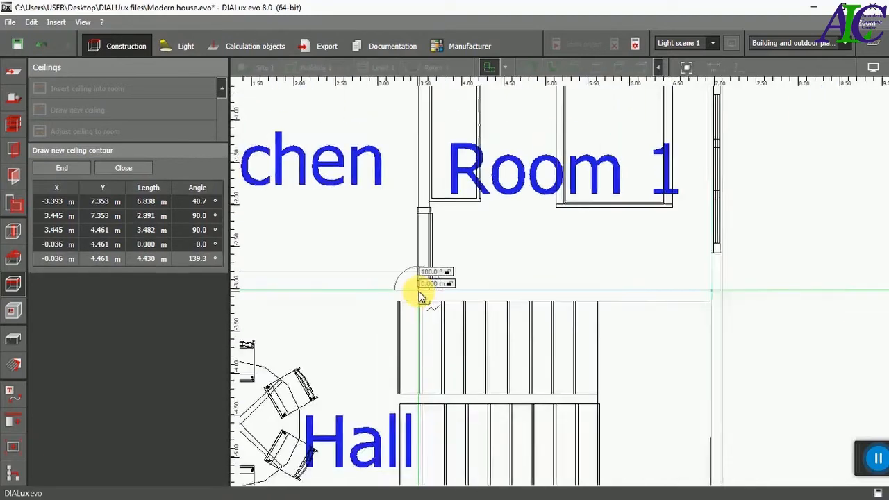
pyautogui.scroll(2, 410, 395)
pyautogui.scroll(2, 425, 414)
pyautogui.click(406, 382)
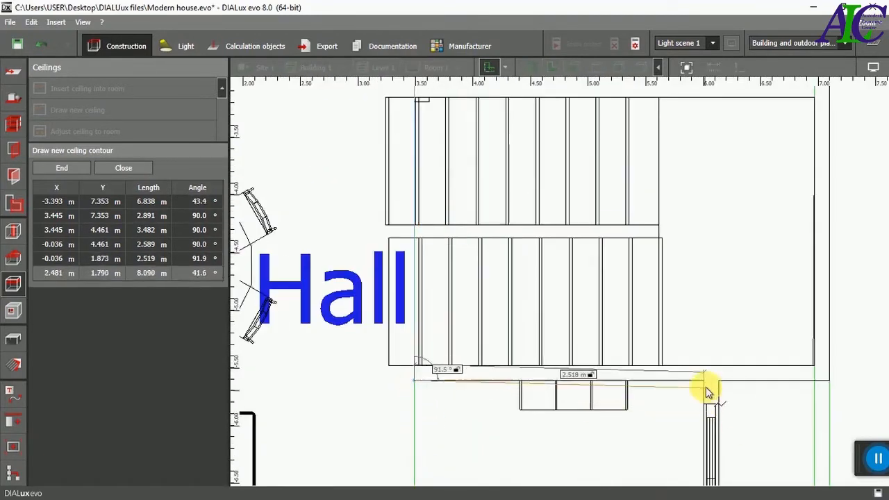
pyautogui.click(704, 381)
# Extend the ceiling contour about 2.34 m along the window wall beside the hall and 2.52 m back along the entrance wall.
pyautogui.scroll(-3, 704, 381)
pyautogui.scroll(-2, 690, 460)
pyautogui.scroll(4, 704, 423)
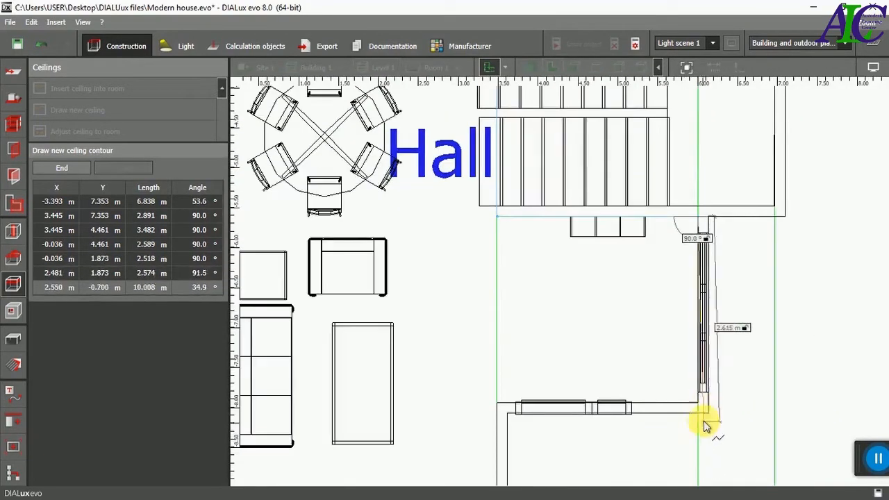
pyautogui.click(698, 405)
pyautogui.click(494, 402)
pyautogui.scroll(-2, 494, 402)
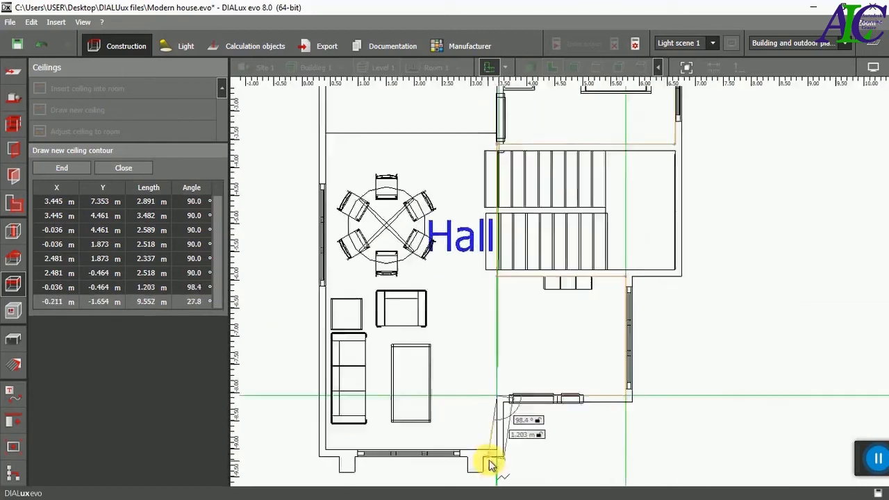
# Finish the ceiling contour with edges of about 1.06 m and 3.35 m around the hall's end and close it at the kitchen corner.
pyautogui.scroll(2, 492, 466)
pyautogui.click(502, 450)
pyautogui.scroll(-2, 500, 450)
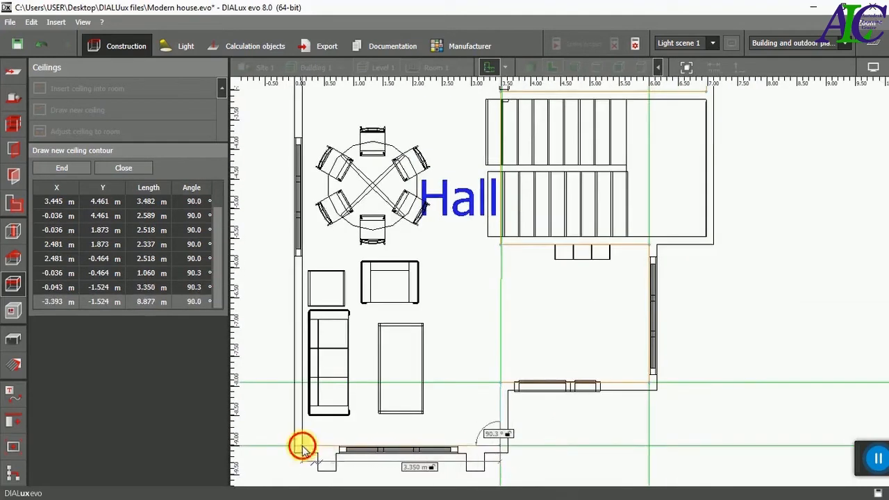
pyautogui.click(301, 446)
pyautogui.scroll(-2, 391, 396)
pyautogui.scroll(3, 341, 139)
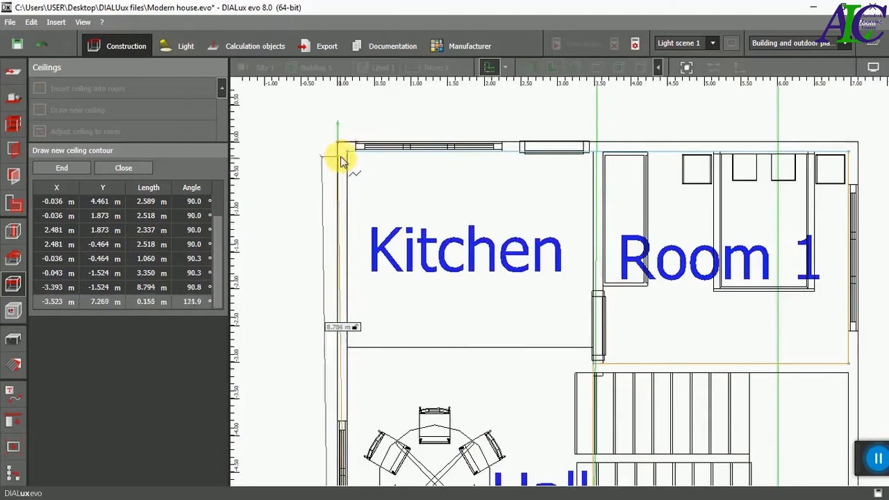
pyautogui.click(347, 154)
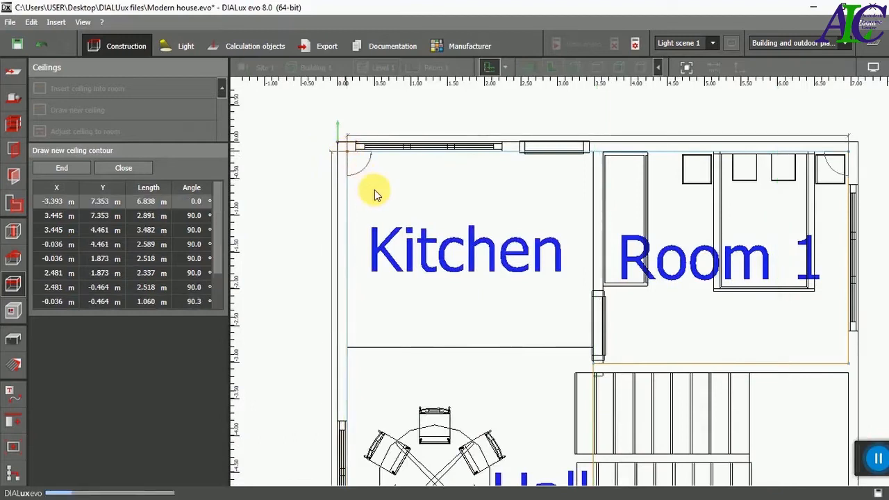
pyautogui.scroll(-5, 410, 201)
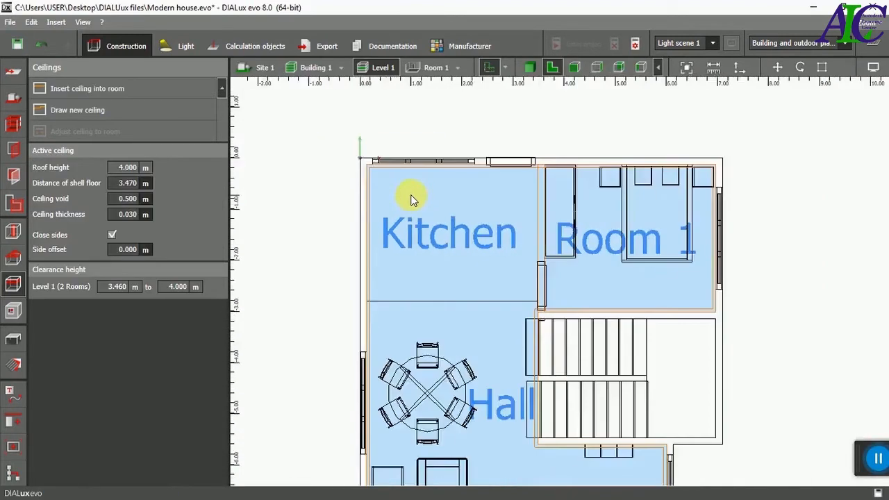
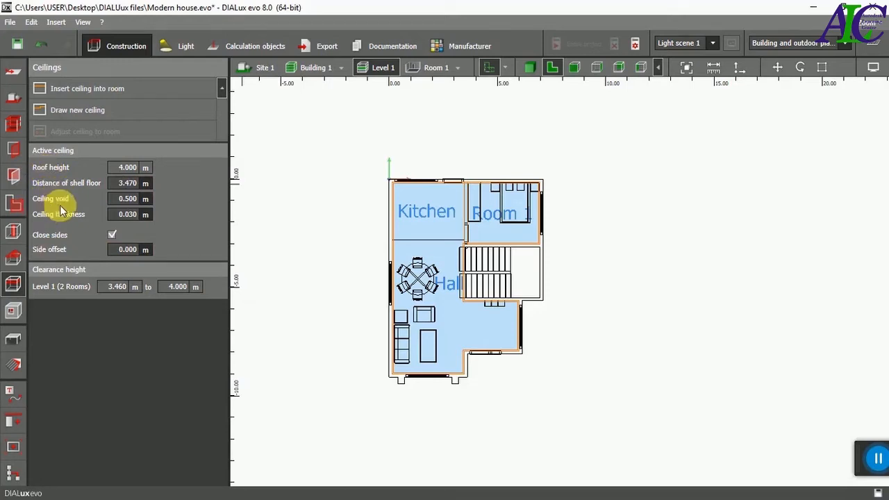
# Deselect the new ceiling and inspect it in the 3D view.
pyautogui.click(244, 281)
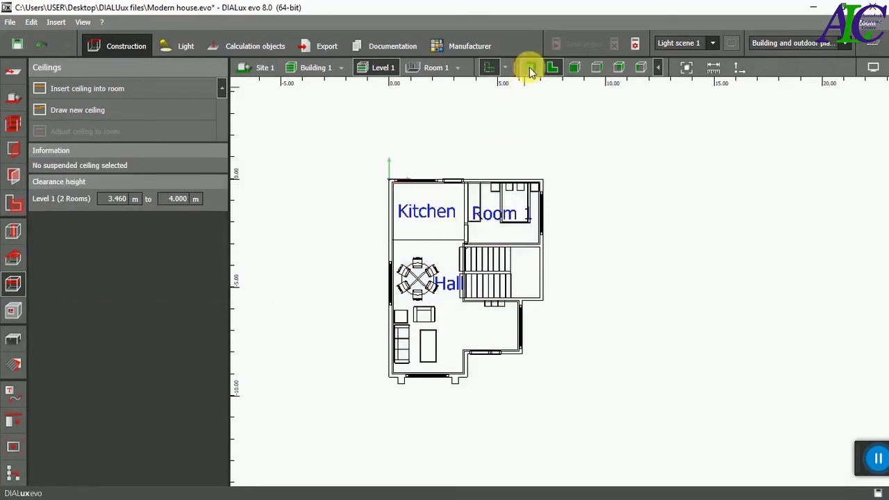
pyautogui.click(529, 67)
pyautogui.moveTo(631, 338); pyautogui.dragTo(533, 246, button='right')
pyautogui.scroll(5, 533, 246)
pyautogui.moveTo(543, 293); pyautogui.dragTo(483, 317, button='right')
pyautogui.click(529, 68)
# Show the storey in the side view and select the suspended ceiling to examine its roof height, shell floor distance, void and thickness.
pyautogui.click(596, 68)
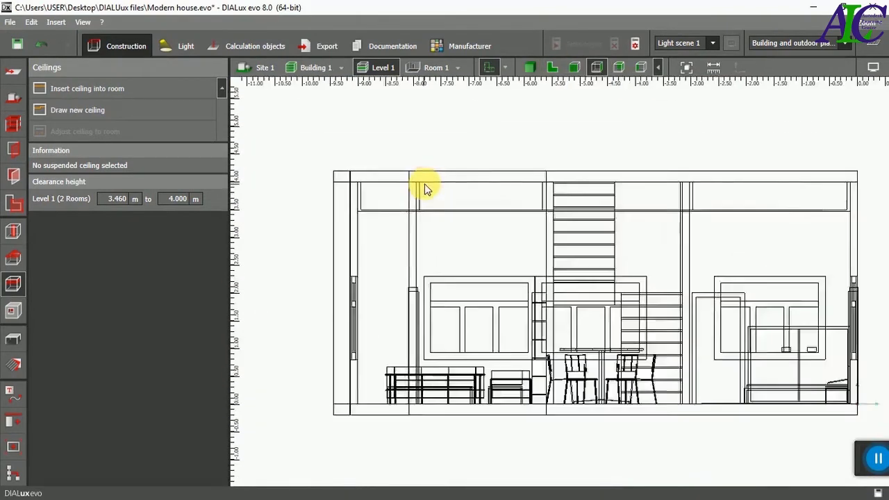
pyautogui.click(746, 210)
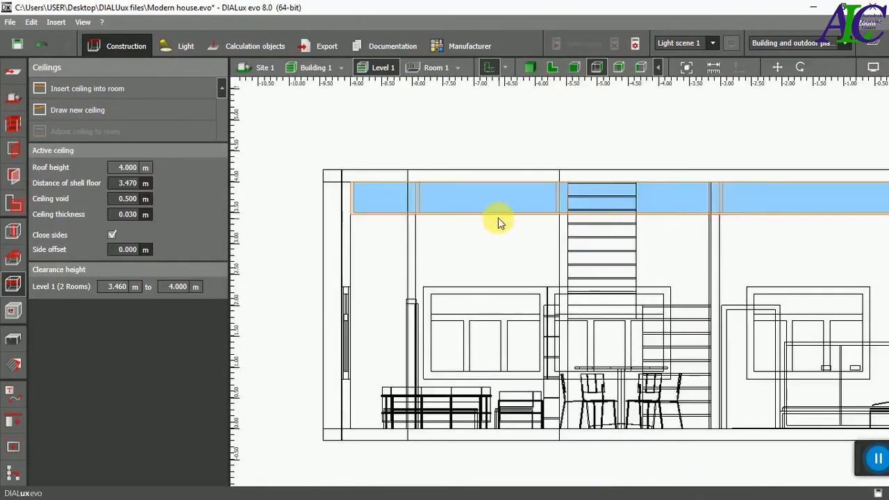
pyautogui.scroll(-3, 496, 219)
pyautogui.click(830, 209)
pyautogui.scroll(2, 829, 210)
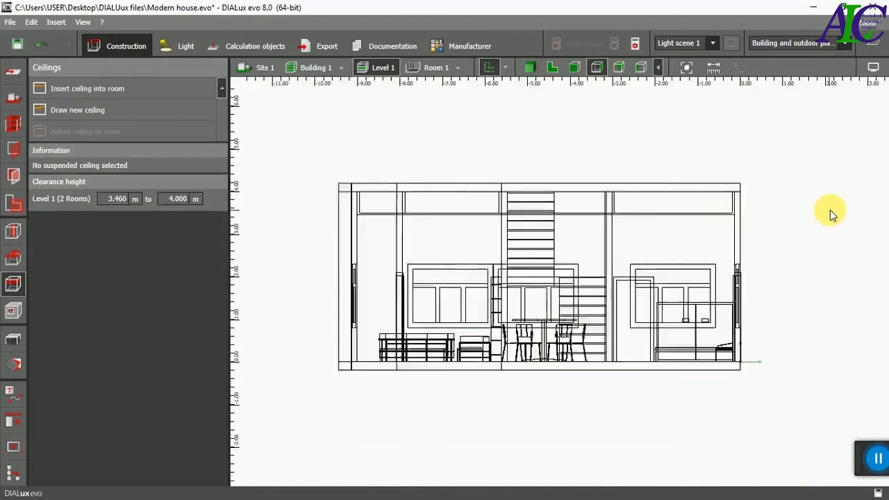
pyautogui.click(709, 216)
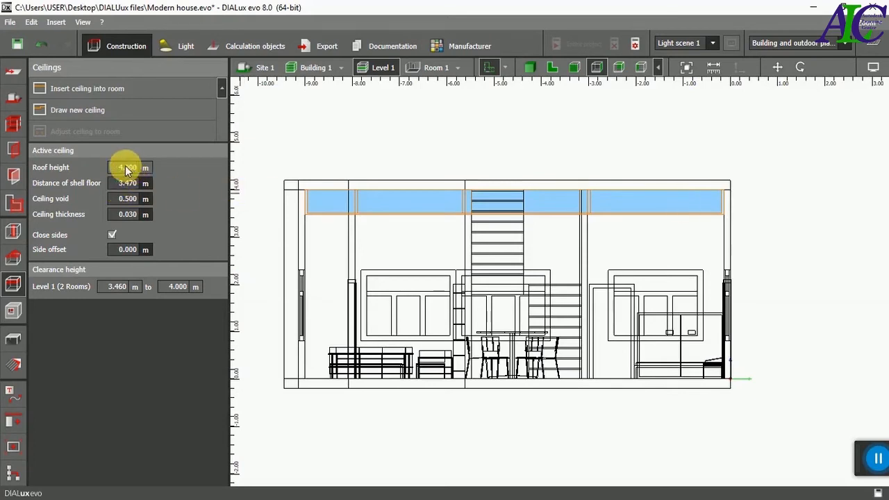
pyautogui.scroll(-1, 518, 271)
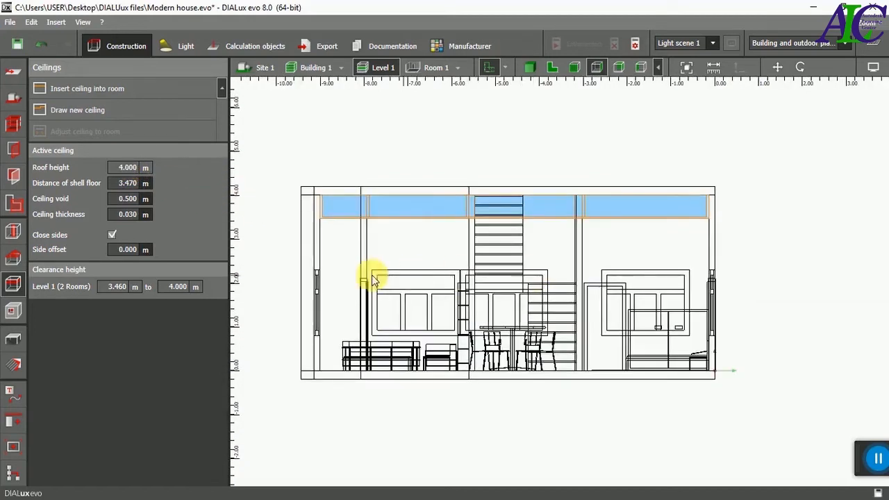
pyautogui.click(282, 263)
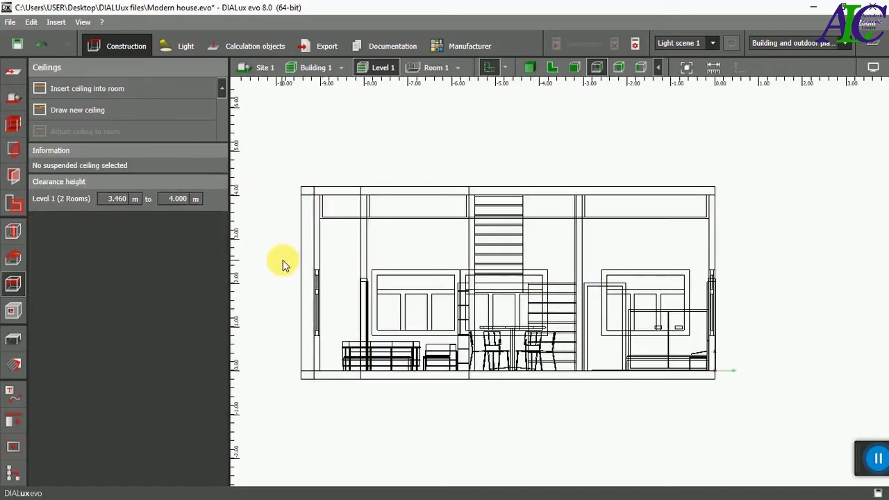
pyautogui.click(389, 212)
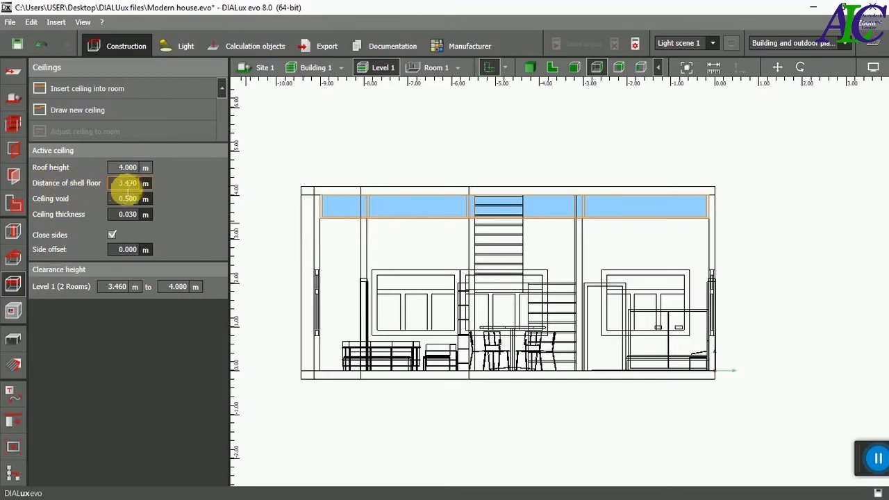
# Set the active Level 1 ceiling's distance from the shell floor to 3.5 m.
pyautogui.click(132, 183)
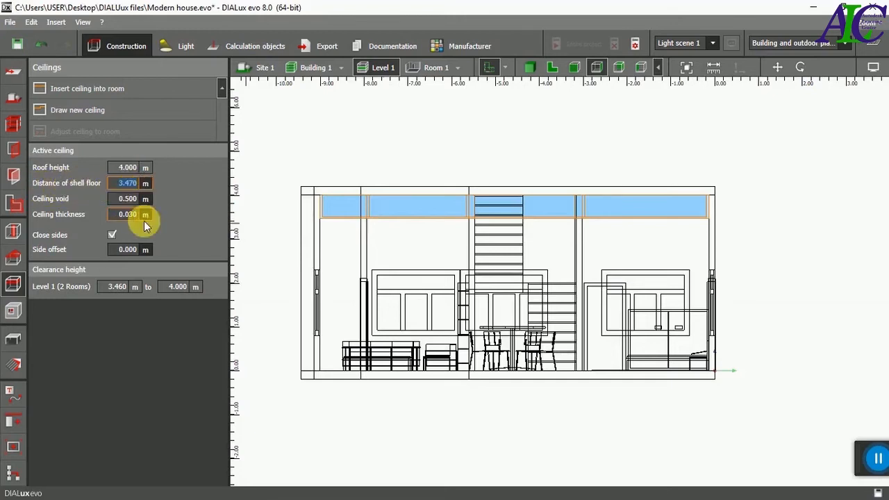
pyautogui.write('35')
pyautogui.press('BackSpace')
pyautogui.write('.5')
pyautogui.press('Return')
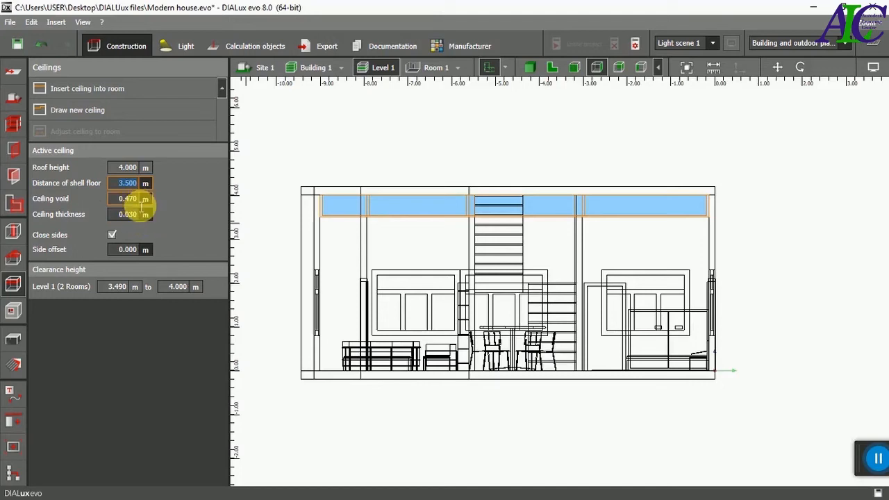
# Try to set the active ceiling's void to 0.1 m.
pyautogui.write('0')
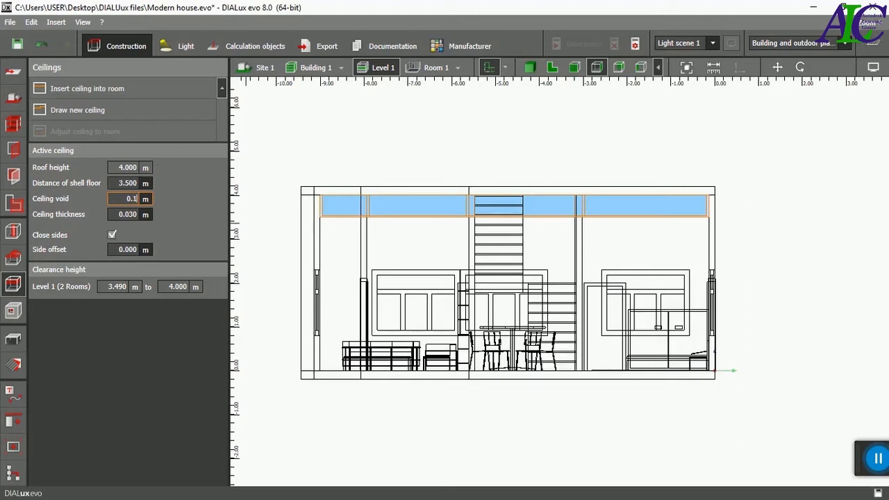
pyautogui.write('.1')
pyautogui.press('Return')
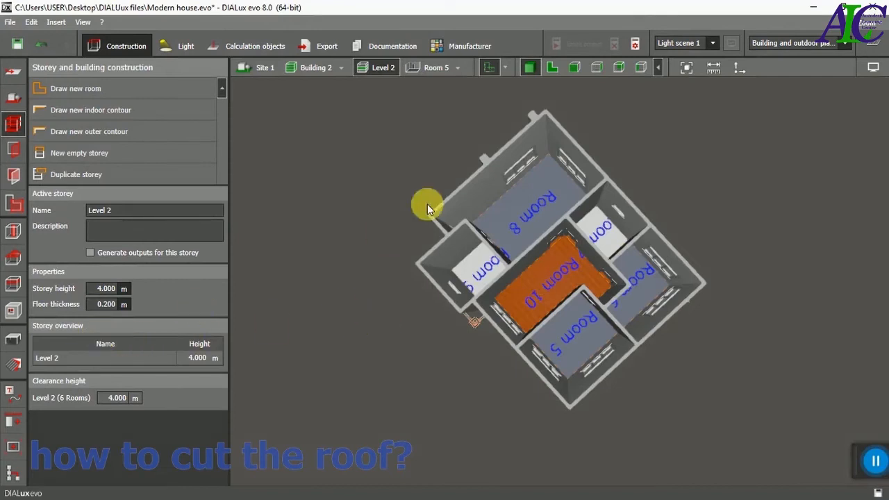
# Draw a rectangular cutout of about 3.48 × 2.33 m over the stair area of Room 10 in the Level 2 floor plan.
pyautogui.click(549, 70)
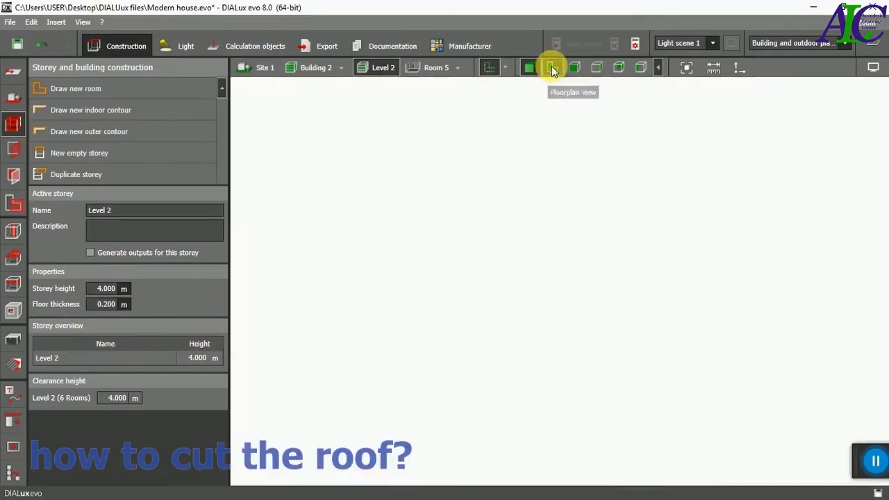
pyautogui.click(14, 309)
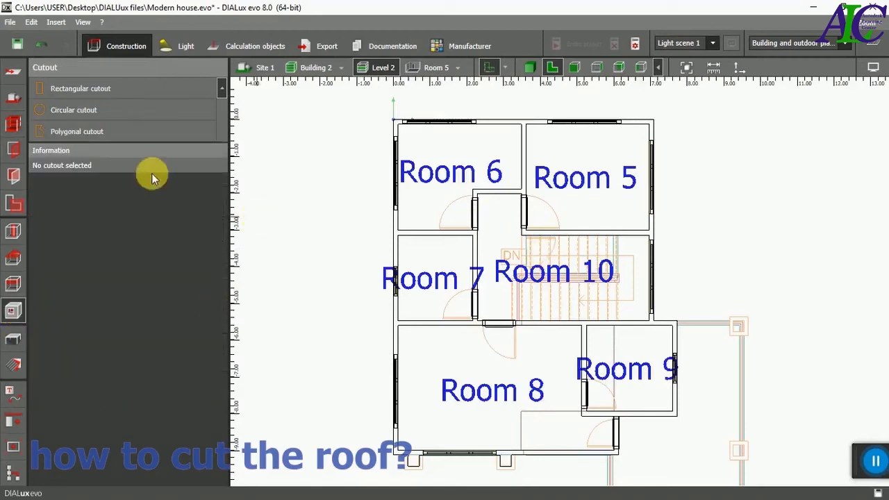
pyautogui.click(80, 89)
pyautogui.scroll(3, 653, 244)
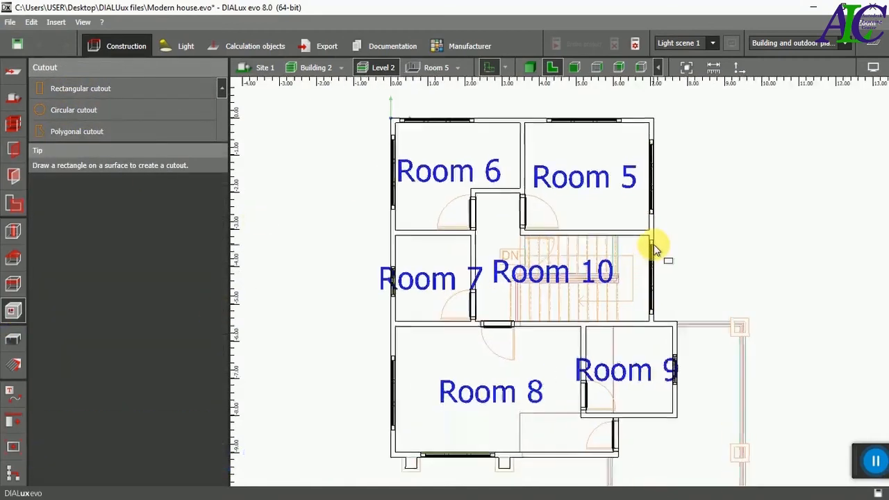
pyautogui.scroll(4, 470, 243)
pyautogui.scroll(2, 477, 228)
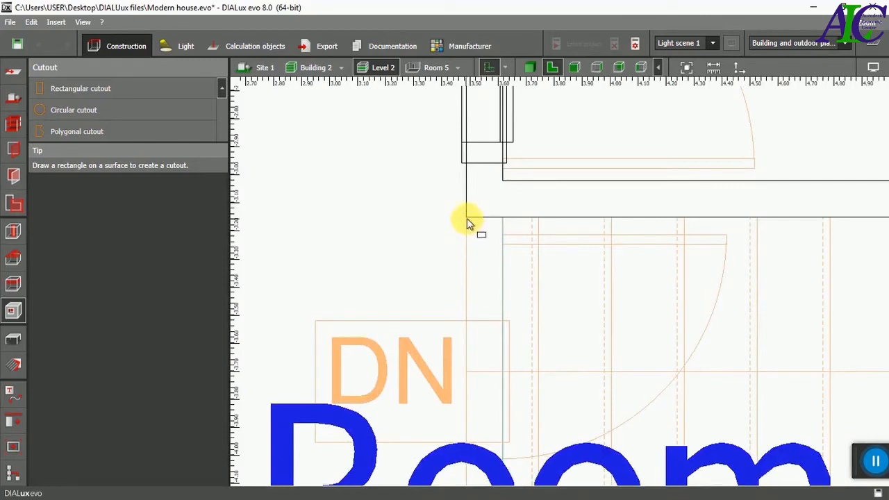
pyautogui.click(466, 218)
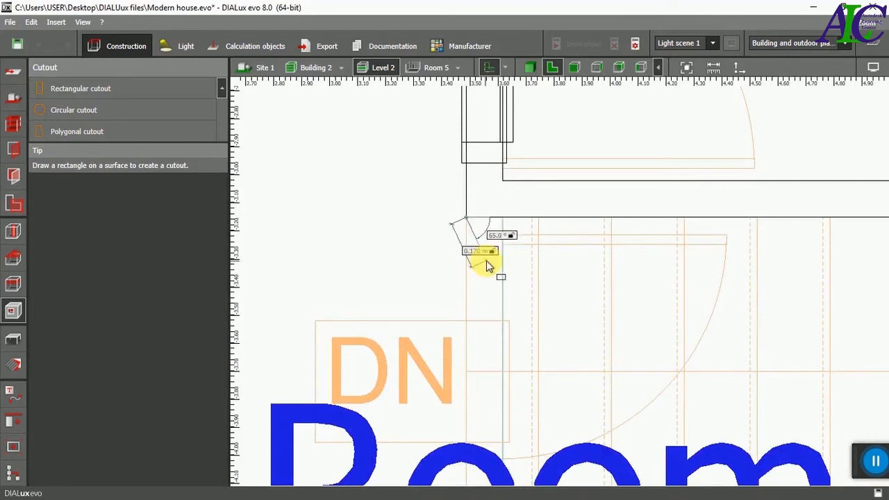
pyautogui.scroll(-3, 486, 261)
pyautogui.scroll(-2, 486, 260)
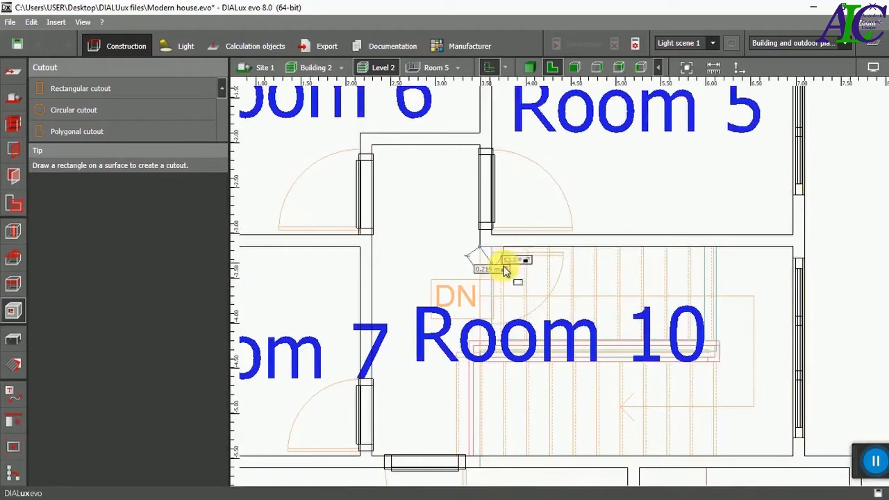
pyautogui.scroll(2, 792, 248)
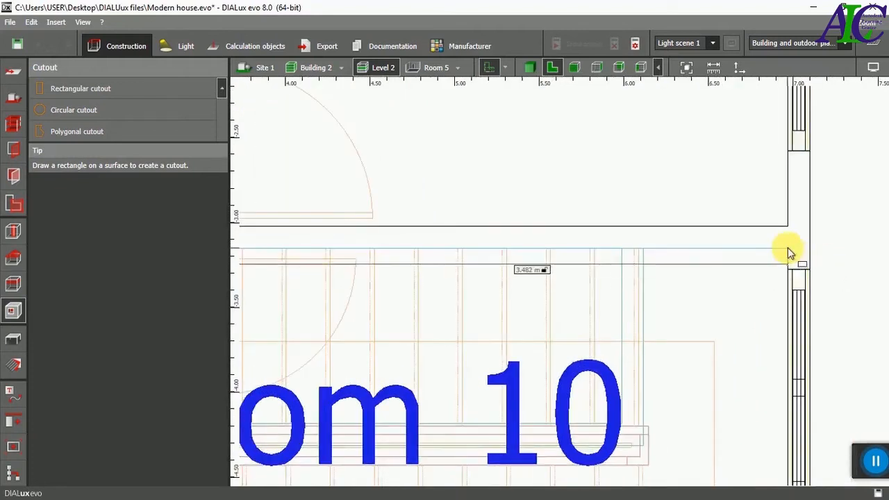
pyautogui.scroll(-1, 787, 247)
pyautogui.scroll(-2, 787, 250)
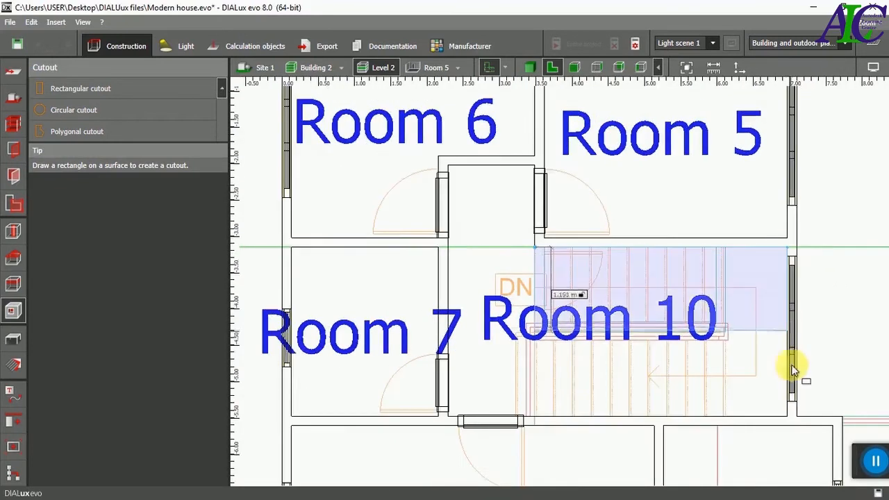
pyautogui.scroll(1, 794, 444)
pyautogui.click(787, 409)
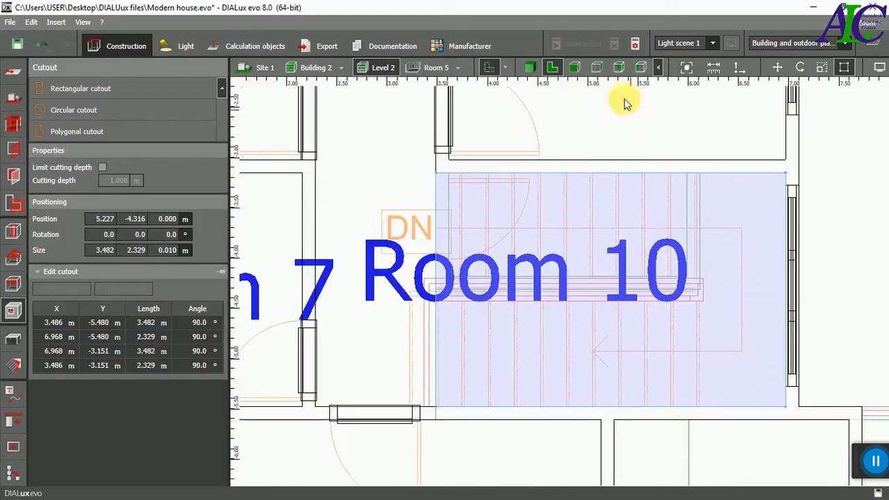
# Limit the stairwell cutout's cutting depth to 0.200 m.
pyautogui.click(619, 68)
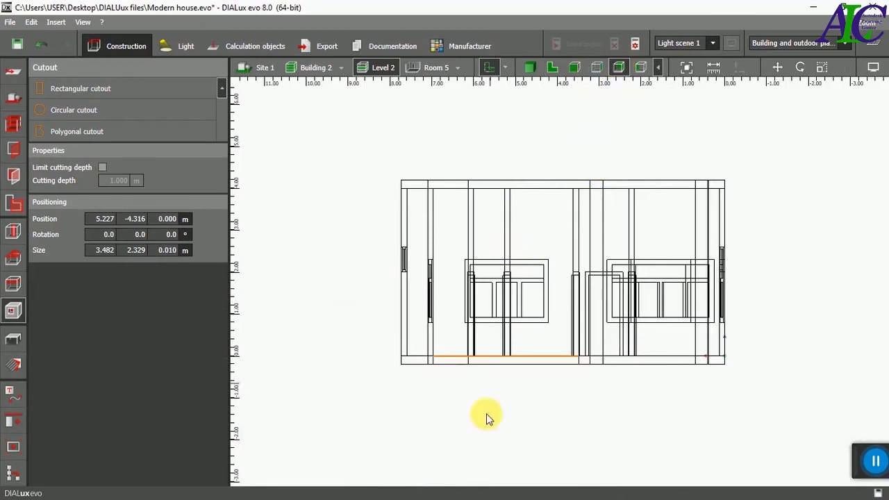
pyautogui.scroll(3, 486, 395)
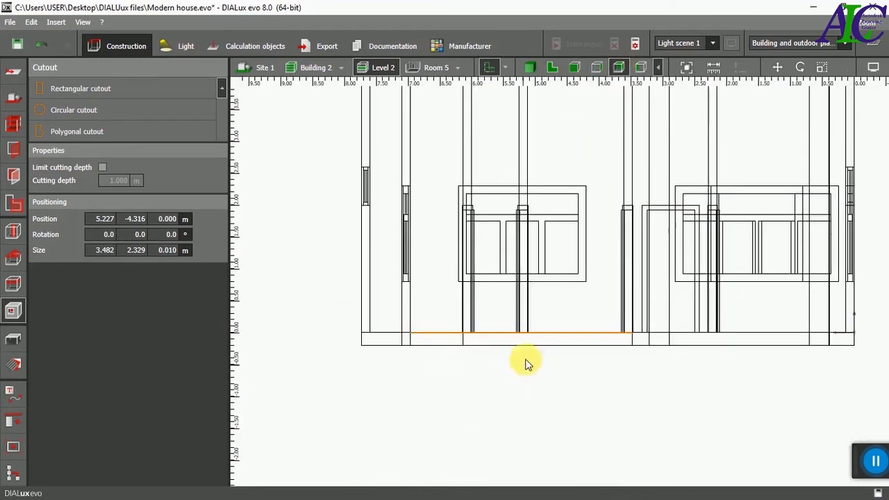
pyautogui.click(597, 67)
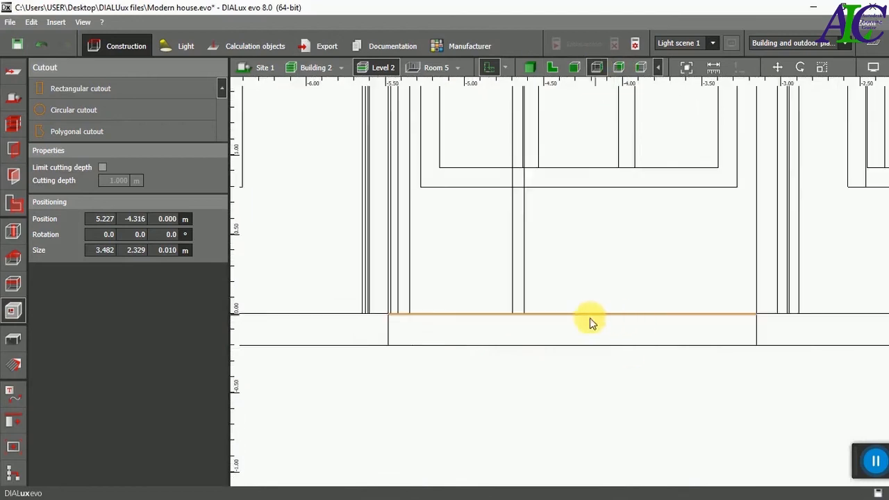
pyautogui.click(170, 220)
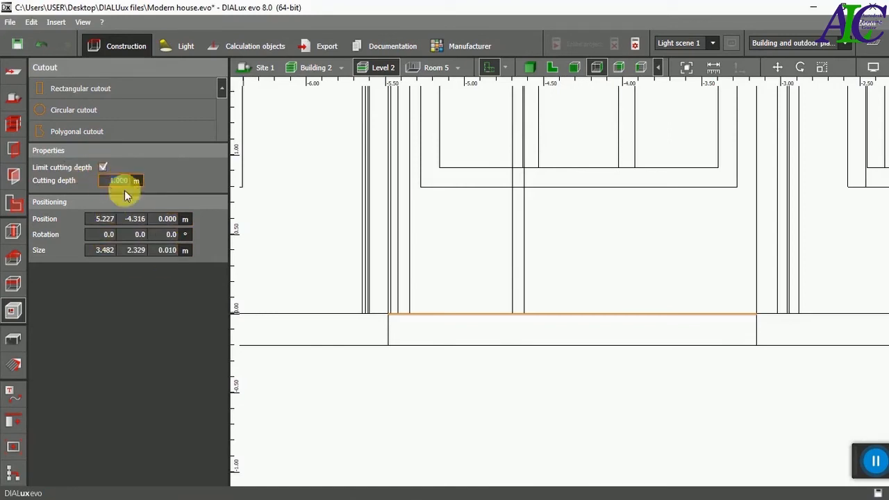
pyautogui.write('0.200')
pyautogui.press('Return')
pyautogui.click(329, 240)
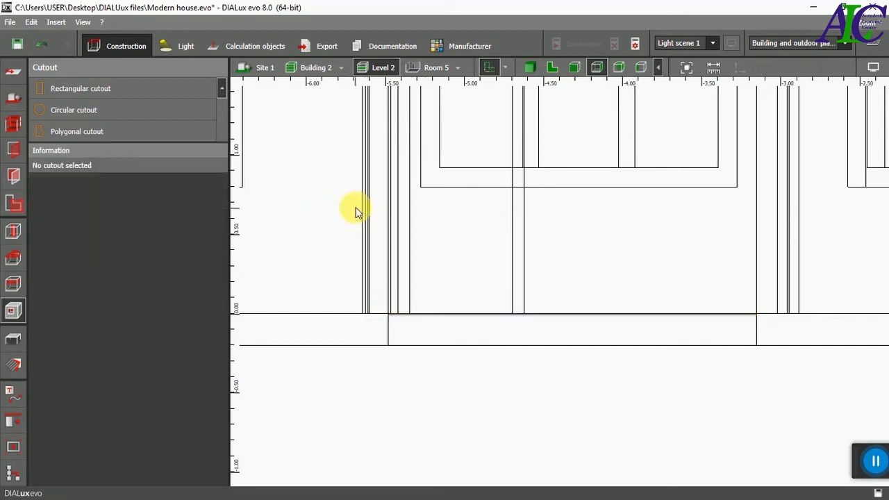
# Inspect the floor opening in Room 10 in the 3D view of Level 2, from above and below.
pyautogui.click(529, 67)
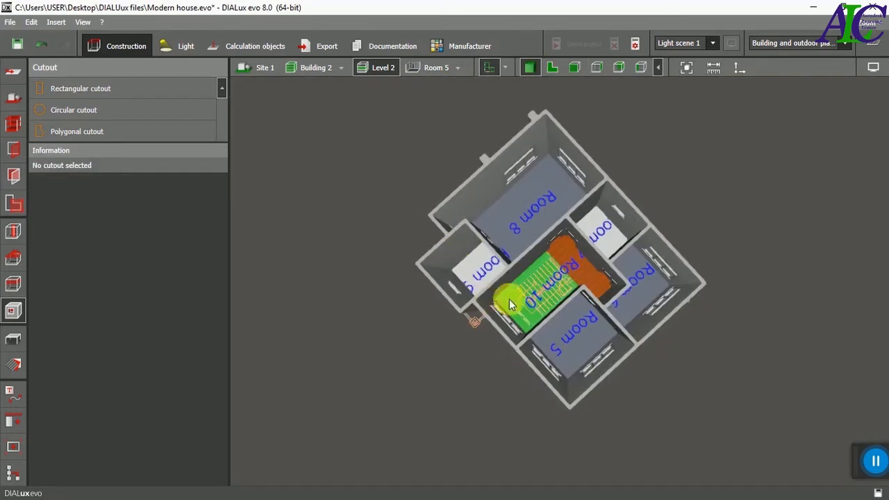
pyautogui.scroll(5, 509, 298)
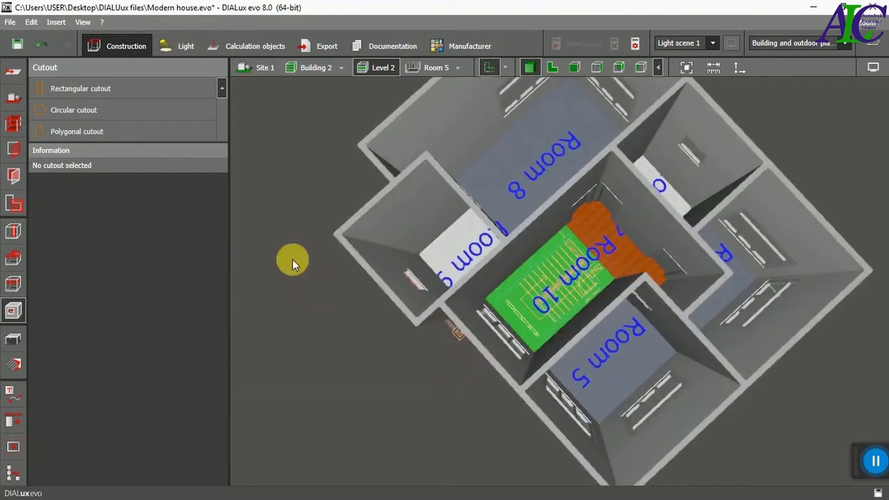
pyautogui.click(14, 123)
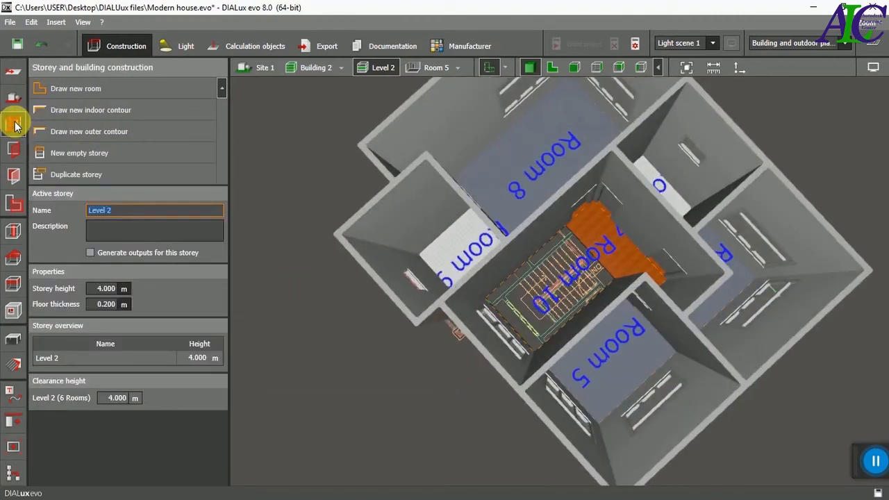
pyautogui.moveTo(523, 324); pyautogui.dragTo(550, 276, button='right')
pyautogui.scroll(10, 550, 276)
pyautogui.moveTo(551, 322); pyautogui.dragTo(529, 345, button='right')
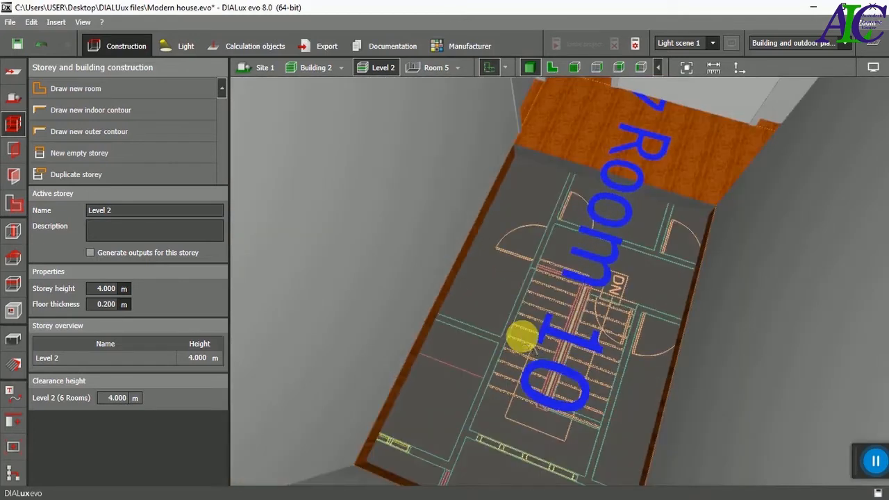
pyautogui.moveTo(291, 141); pyautogui.dragTo(536, 257, button='right')
pyautogui.moveTo(556, 260); pyautogui.dragTo(413, 202)
pyautogui.scroll(3, 454, 221)
pyautogui.scroll(-3, 513, 230)
pyautogui.scroll(-5, 513, 230)
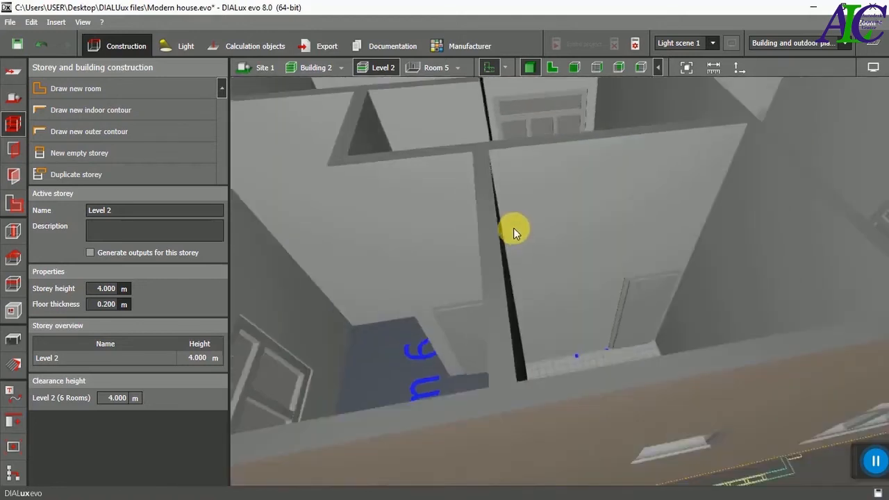
pyautogui.moveTo(512, 228); pyautogui.dragTo(478, 245)
pyautogui.scroll(3, 547, 254)
pyautogui.moveTo(548, 255); pyautogui.dragTo(532, 274)
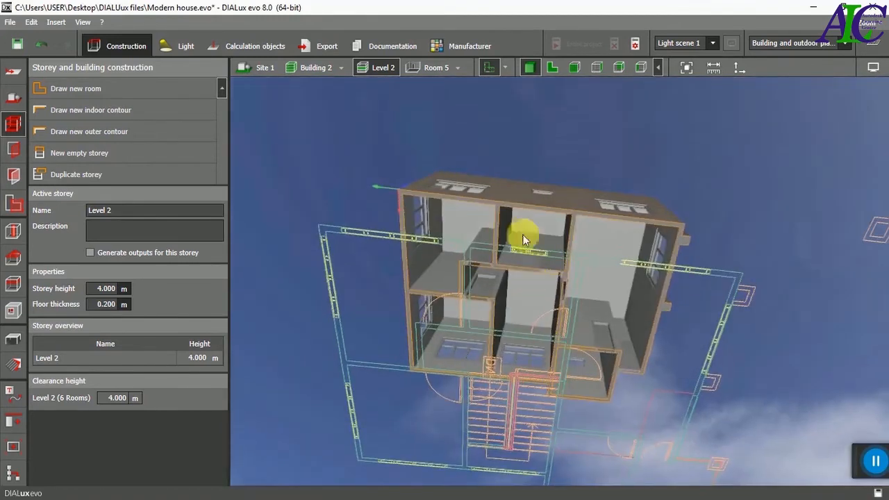
pyautogui.moveTo(520, 183); pyautogui.dragTo(538, 312)
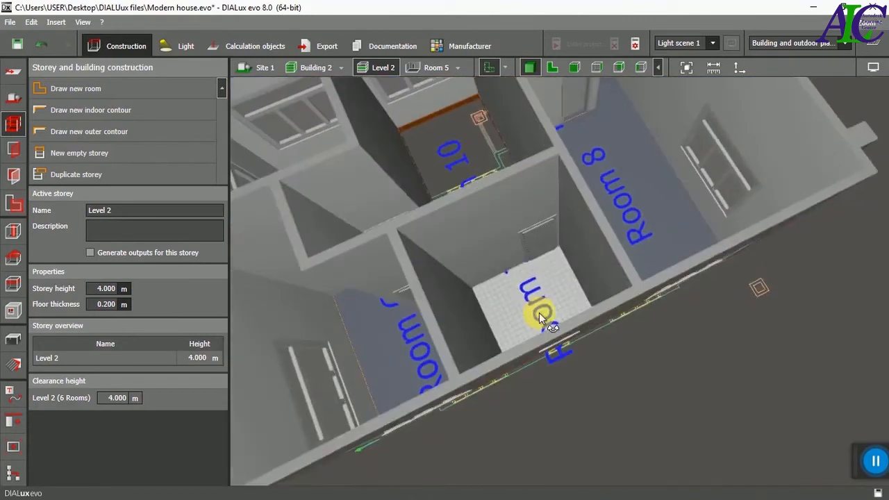
pyautogui.scroll(-3, 529, 304)
pyautogui.scroll(4, 430, 168)
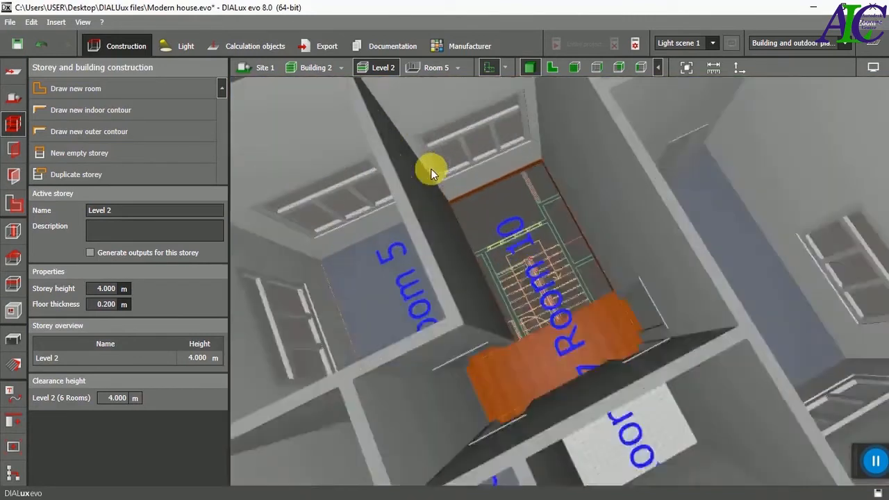
pyautogui.scroll(5, 504, 286)
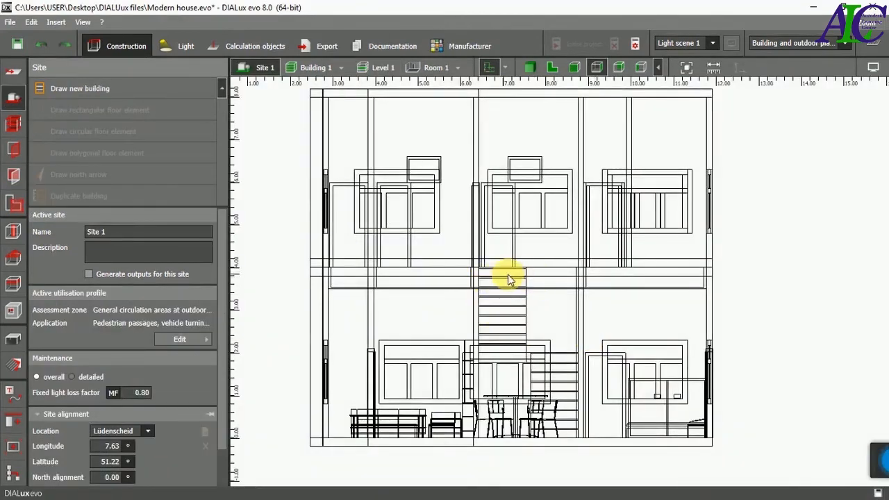
# Measure the vertical distance between the upper storey's floor surface and the ground floor in the site's side elevation.
pyautogui.scroll(2, 508, 278)
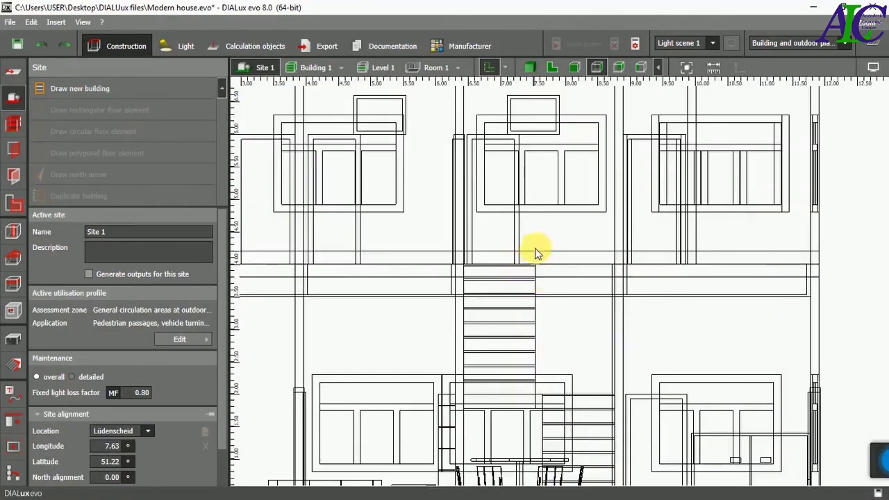
pyautogui.scroll(-2, 492, 250)
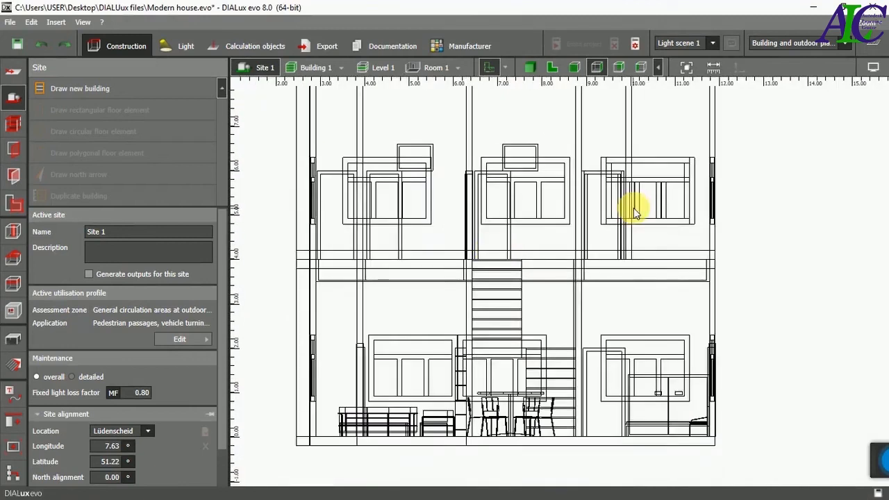
pyautogui.click(713, 67)
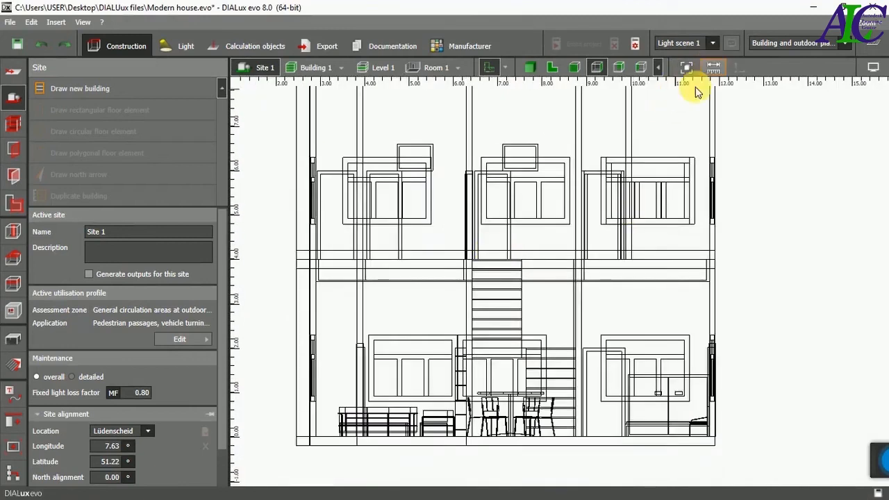
pyautogui.click(565, 252)
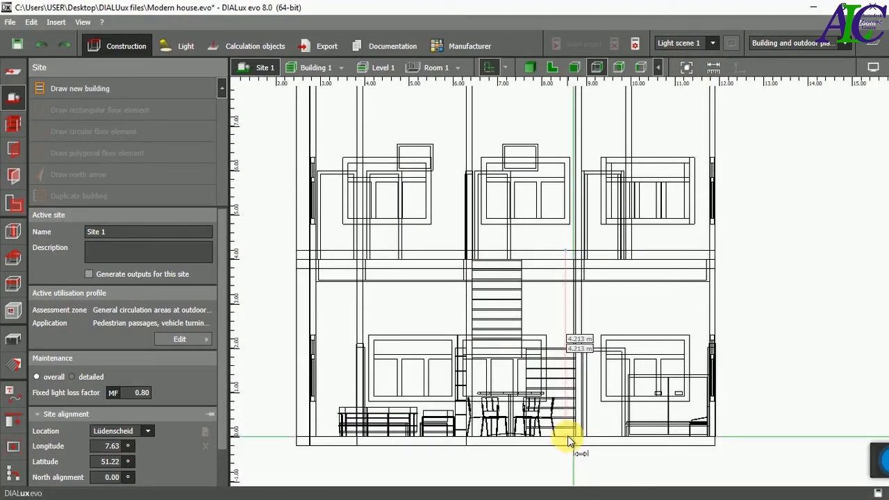
pyautogui.press('Escape')
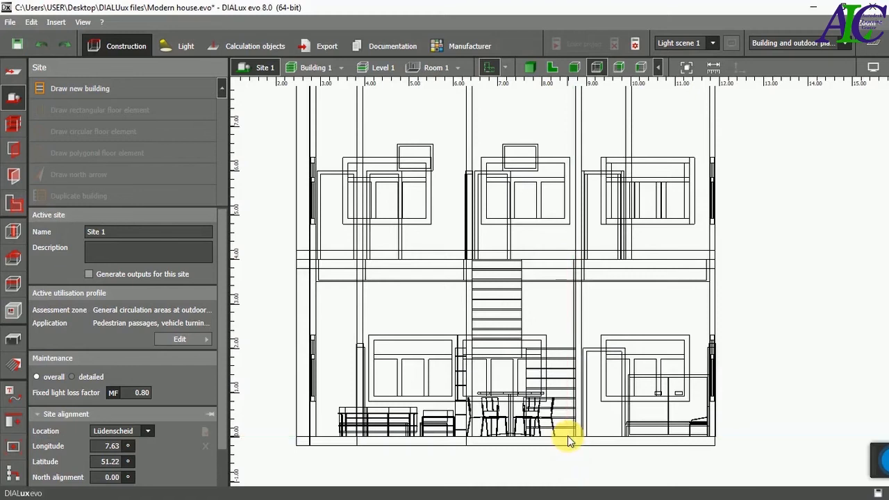
pyautogui.scroll(-3, 568, 436)
pyautogui.scroll(2, 525, 356)
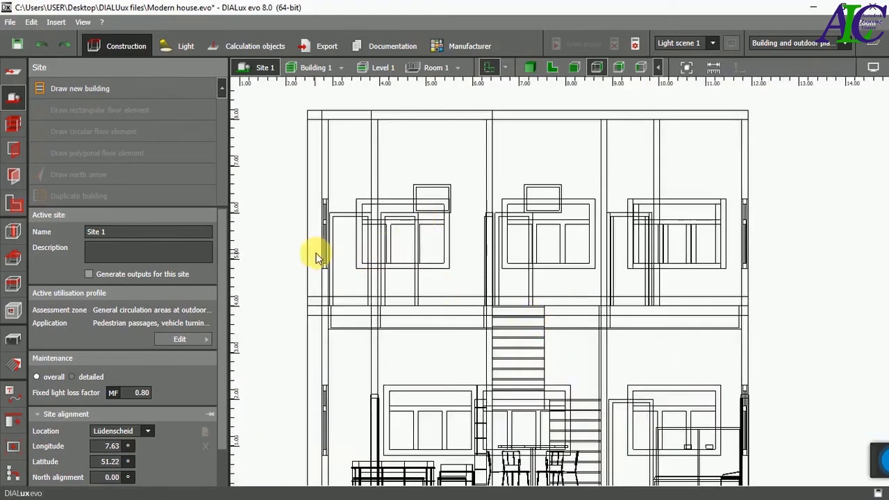
# Set the storey height of Level 1 to 3.8 m.
pyautogui.click(12, 126)
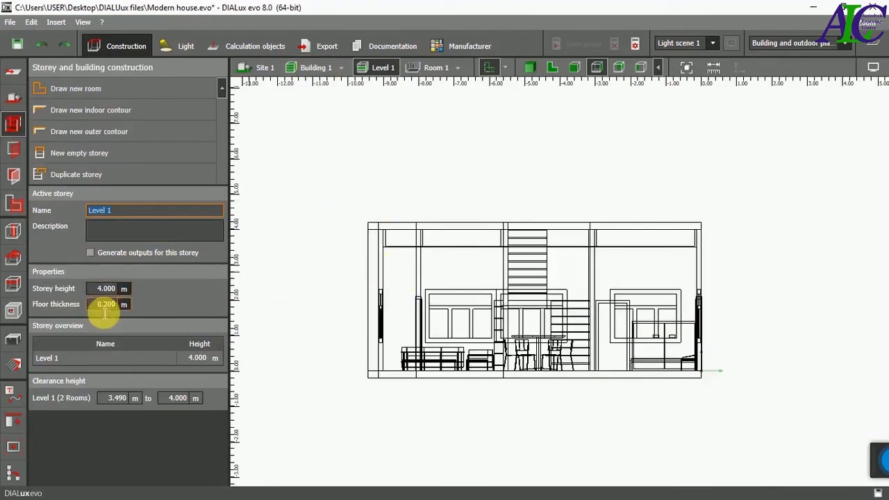
pyautogui.click(111, 290)
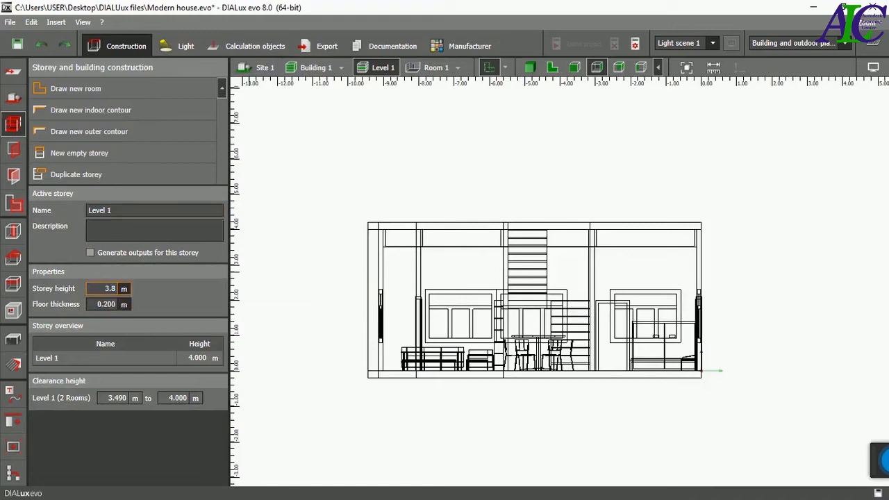
pyautogui.write('3.8')
pyautogui.press('Return')
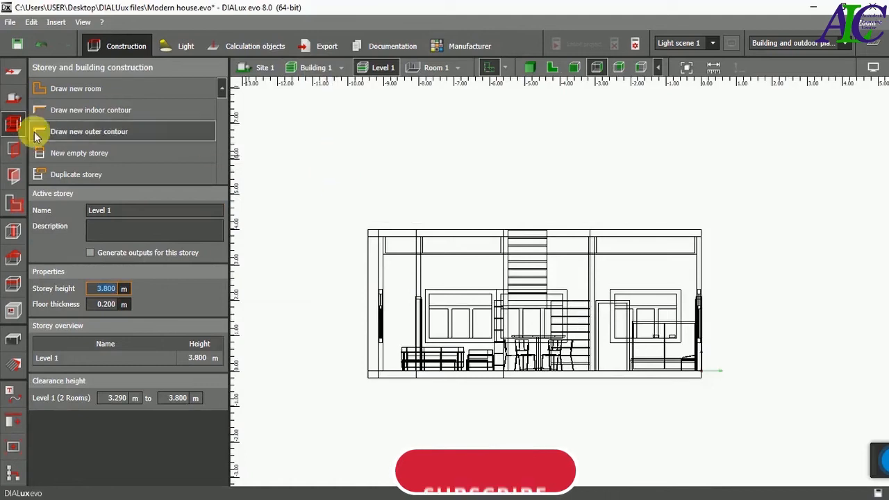
# Check how the upper floor meets the top of the staircase in the site's side elevation and 3D view.
pyautogui.click(10, 99)
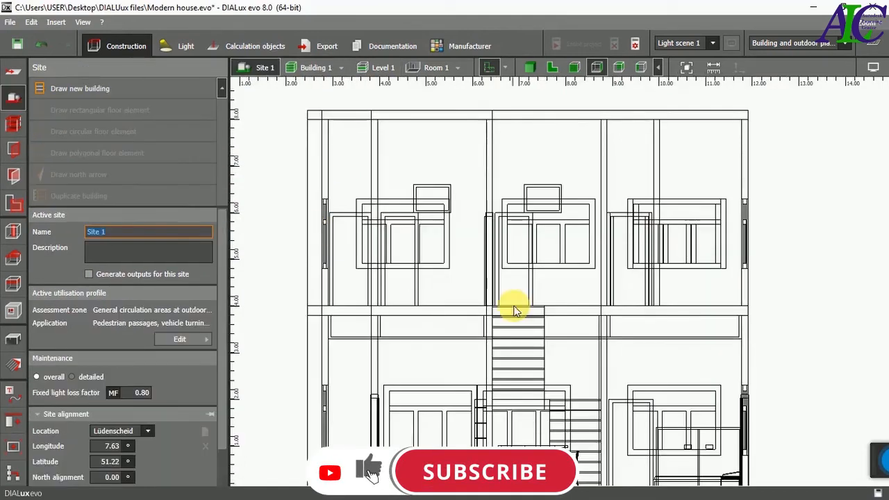
pyautogui.scroll(-2, 484, 282)
pyautogui.scroll(3, 526, 353)
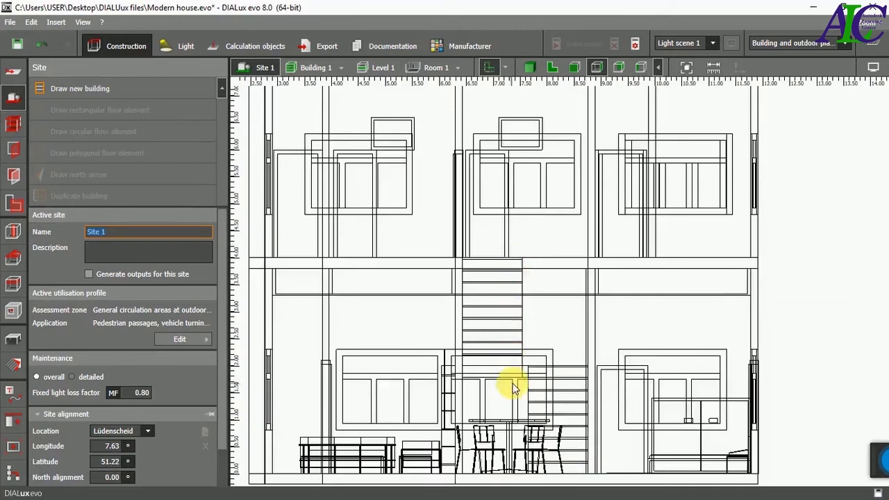
pyautogui.scroll(-3, 533, 305)
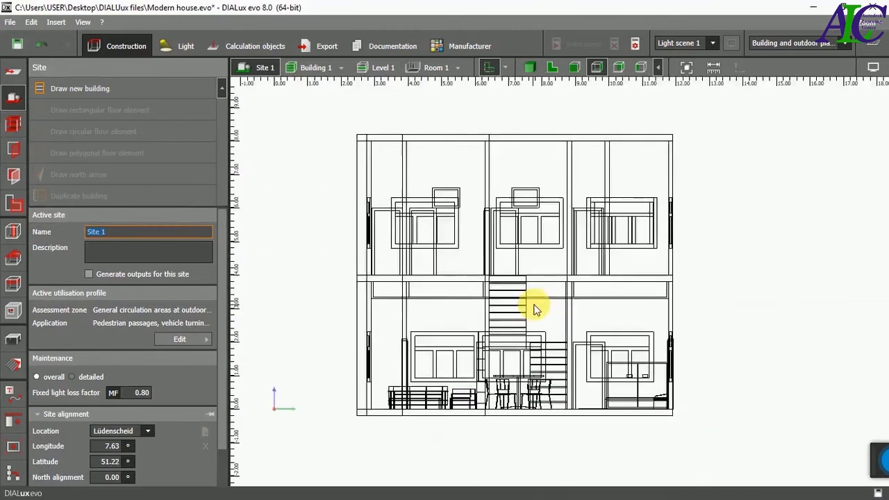
pyautogui.click(529, 67)
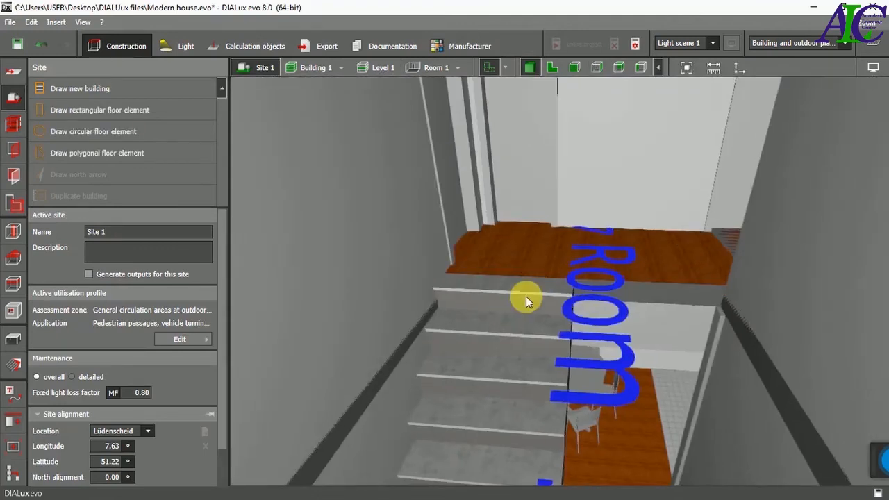
pyautogui.scroll(2, 525, 296)
pyautogui.moveTo(556, 306); pyautogui.dragTo(516, 330)
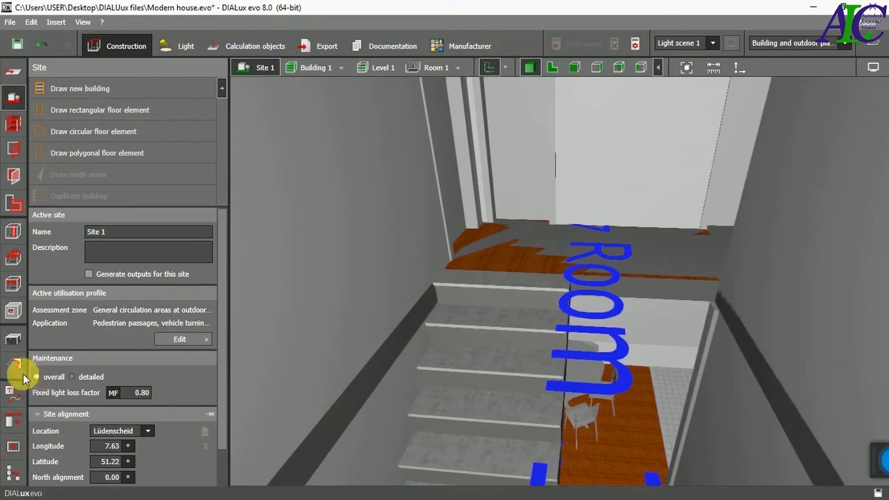
# Inspect the Level 2 stair opening, then Building 1's interior ceiling and staircase in the 3D view.
pyautogui.click(21, 369)
pyautogui.click(76, 220)
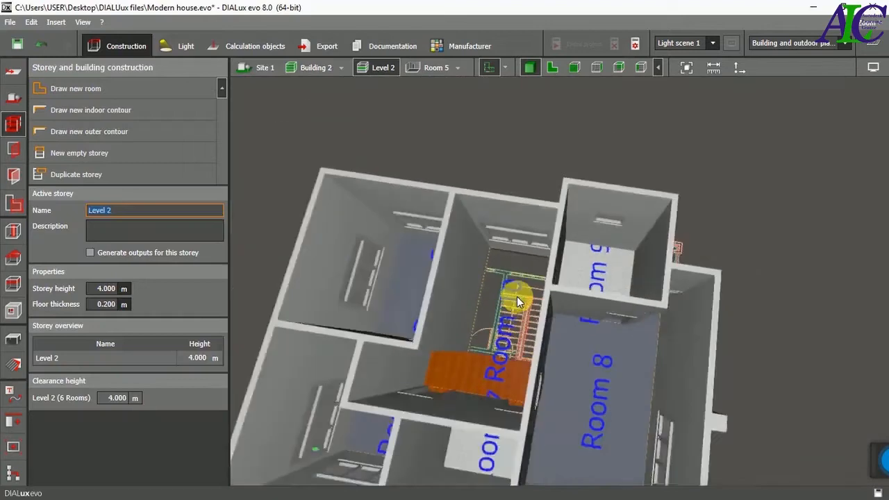
pyautogui.moveTo(516, 297); pyautogui.dragTo(556, 382)
pyautogui.click(340, 68)
pyautogui.click(361, 83)
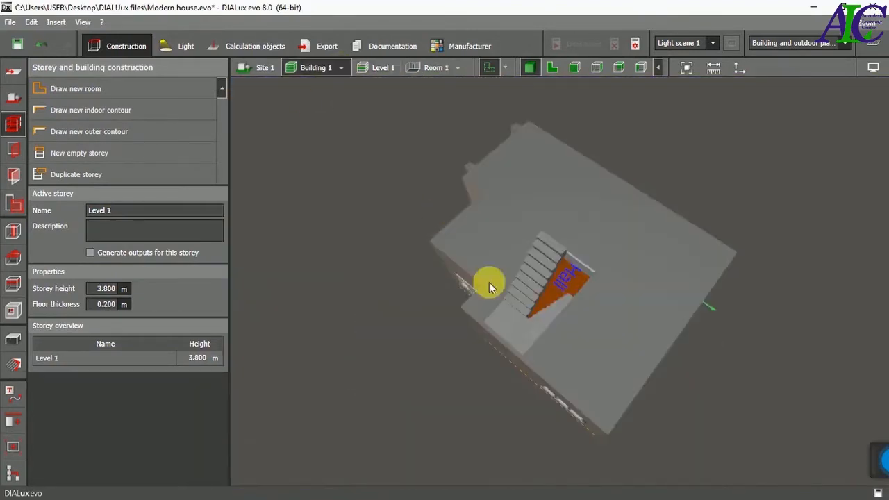
pyautogui.moveTo(489, 282); pyautogui.dragTo(543, 218)
pyautogui.scroll(6, 578, 235)
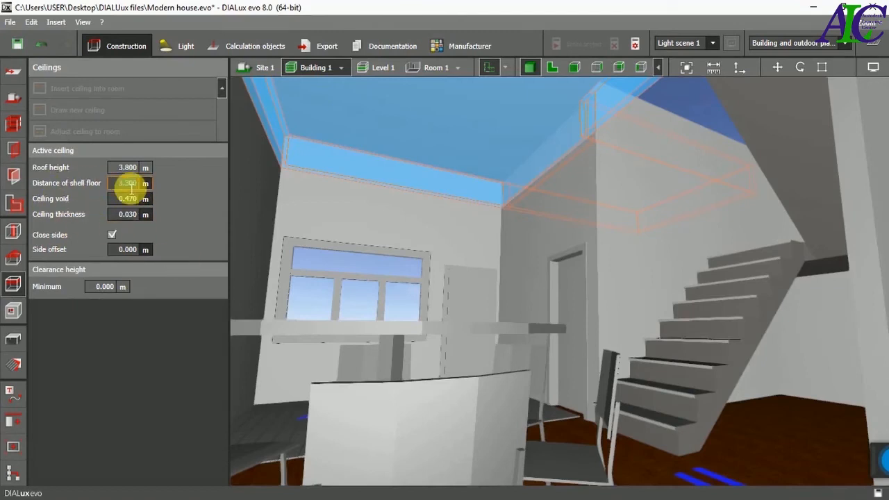
pyautogui.click(348, 204)
pyautogui.click(13, 364)
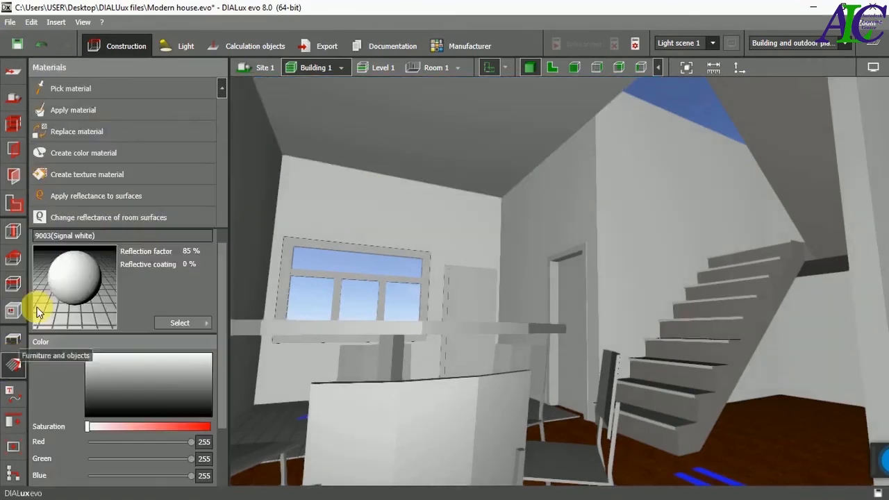
pyautogui.scroll(-5, 477, 167)
pyautogui.moveTo(492, 217); pyautogui.dragTo(479, 144, button='right')
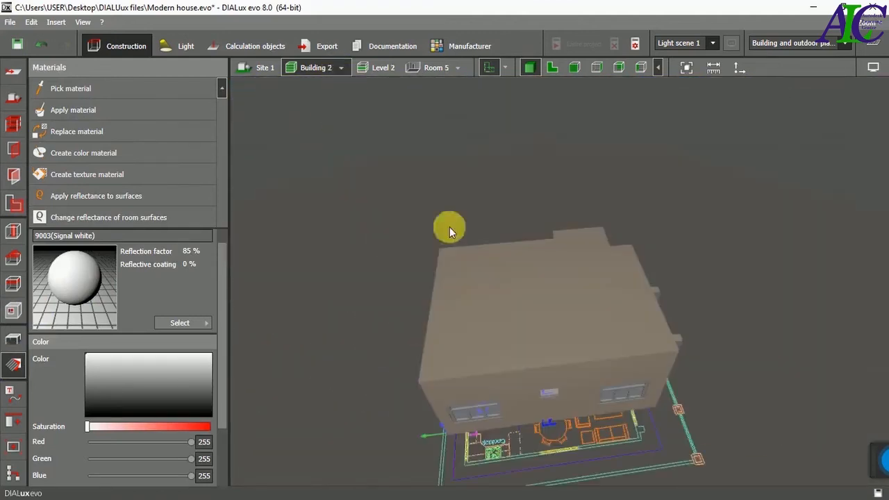
# Insert a suspended ceiling into Room 6 in the Level 2 floor plan.
pyautogui.click(13, 123)
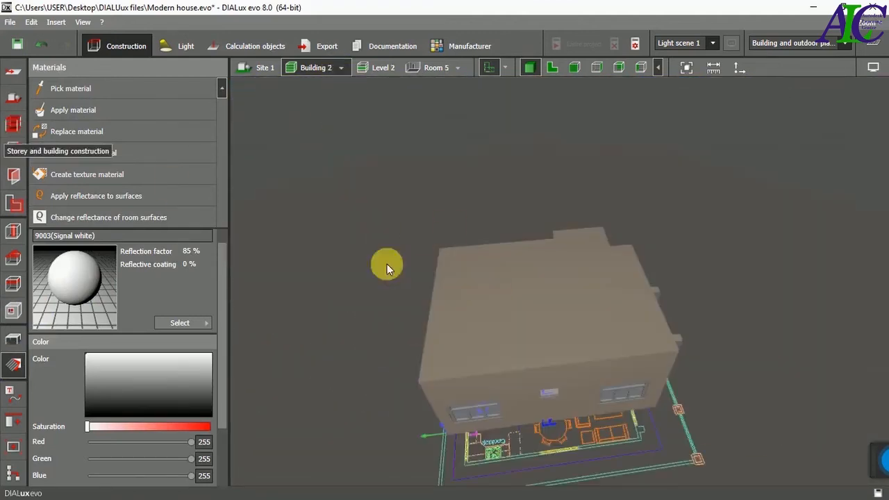
pyautogui.moveTo(512, 364); pyautogui.dragTo(550, 164, button='right')
pyautogui.click(552, 67)
pyautogui.scroll(-3, 664, 238)
pyautogui.scroll(1, 509, 278)
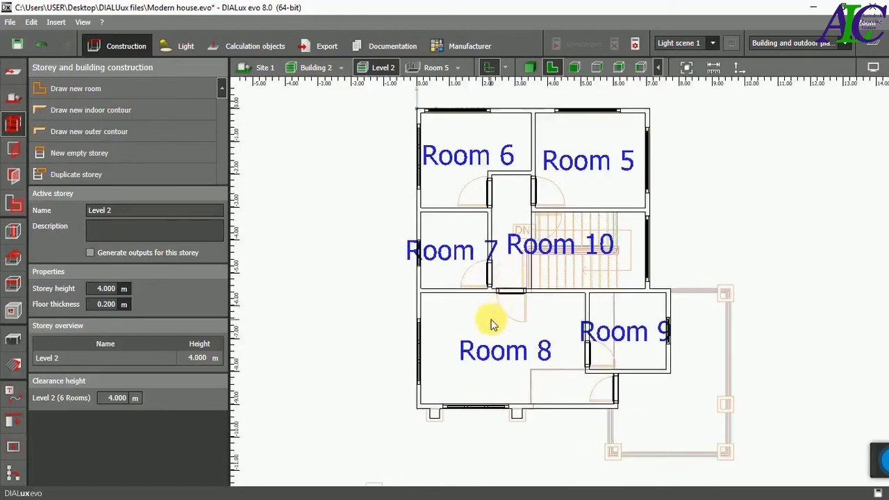
pyautogui.scroll(-1, 492, 319)
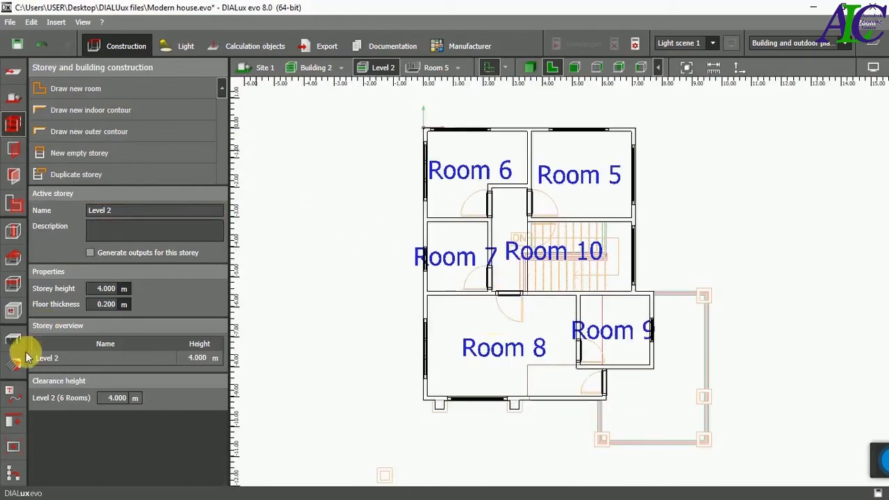
pyautogui.click(13, 283)
pyautogui.click(75, 113)
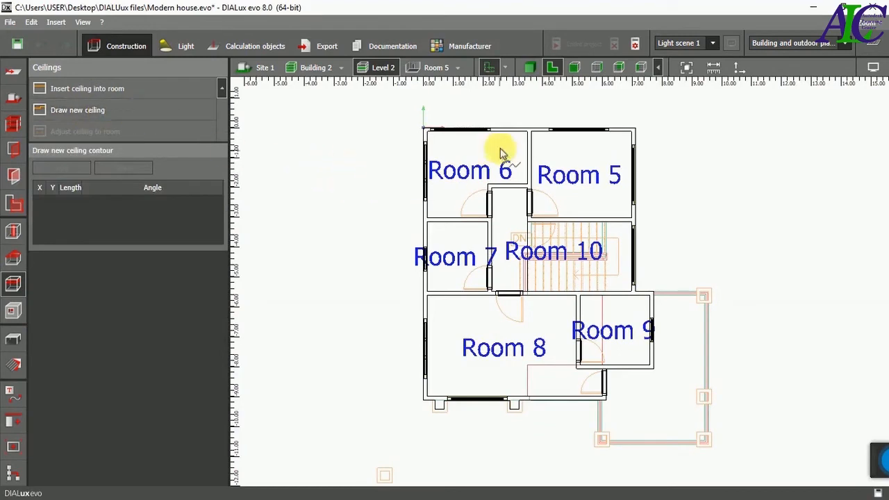
pyautogui.scroll(2, 440, 113)
pyautogui.press('Escape')
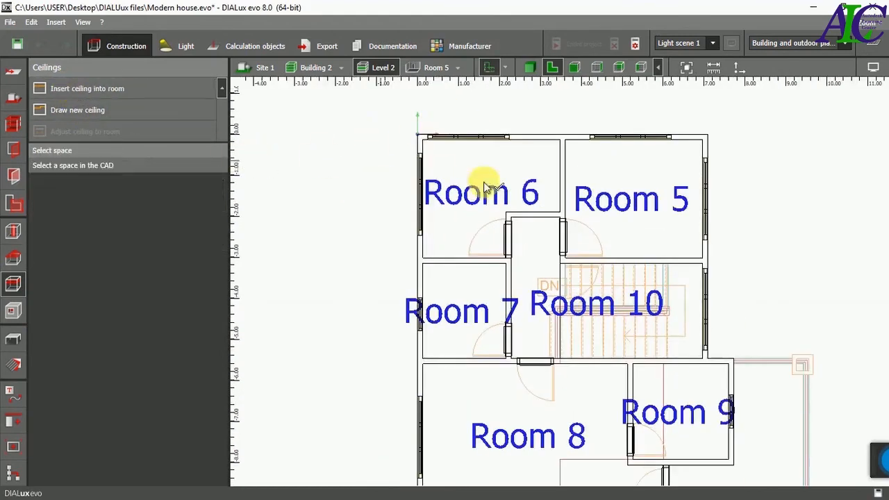
pyautogui.click(525, 174)
pyautogui.scroll(-1, 463, 183)
pyautogui.scroll(-1, 463, 184)
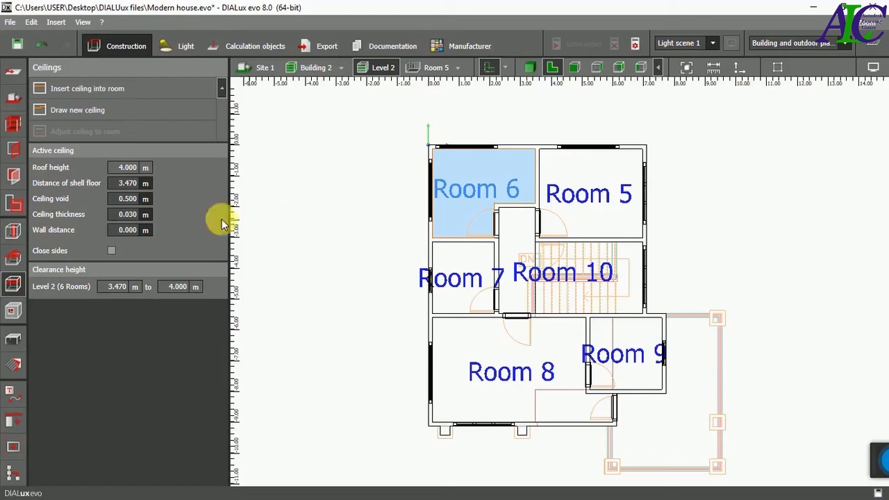
# Set the Room 6 ceiling's distance from the shell floor to 3.5 m.
pyautogui.click(133, 188)
pyautogui.write('3.5')
pyautogui.press('Return')
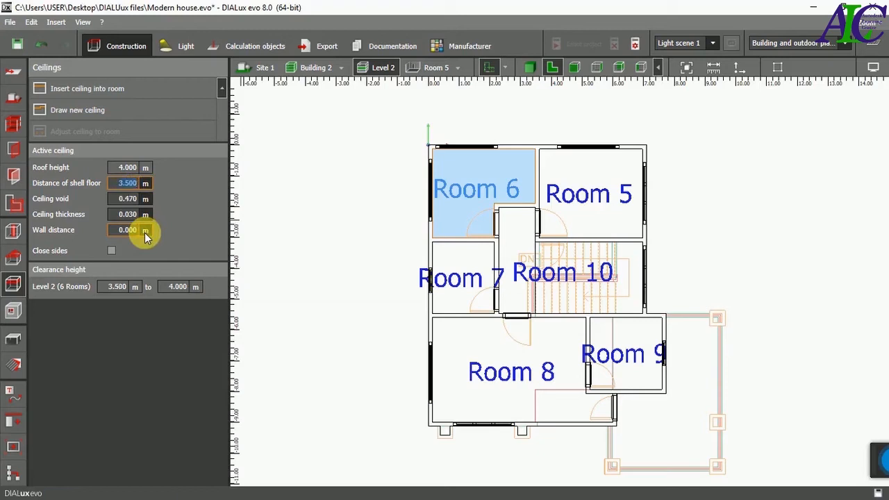
# Insert suspended ceilings into the remaining Level 2 rooms: Rooms 5, 7, 8, 9 and 10.
pyautogui.click(111, 90)
pyautogui.click(599, 201)
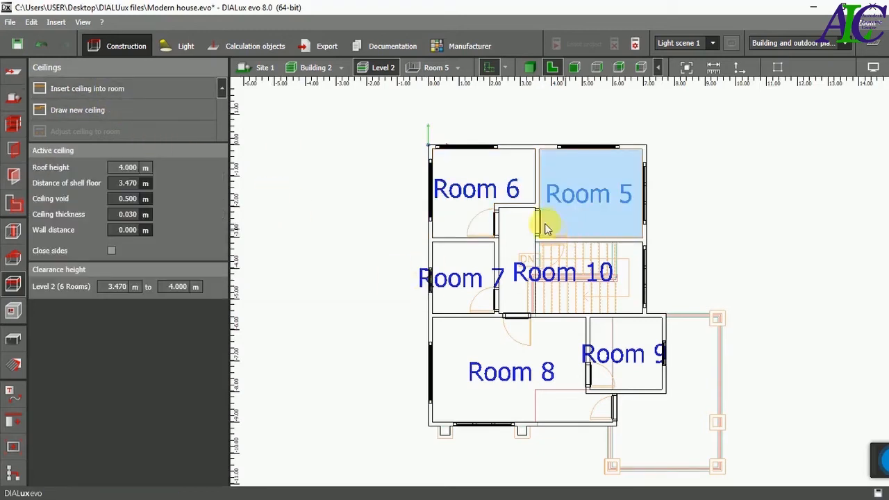
pyautogui.click(109, 89)
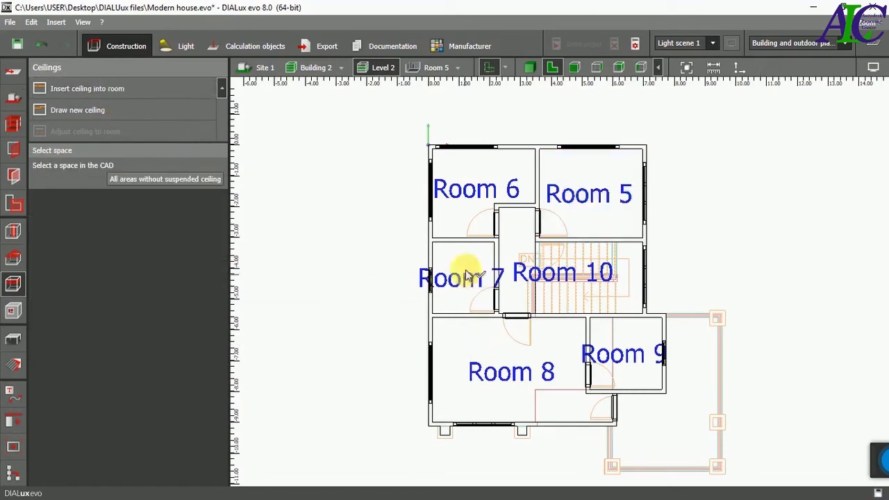
pyautogui.click(465, 273)
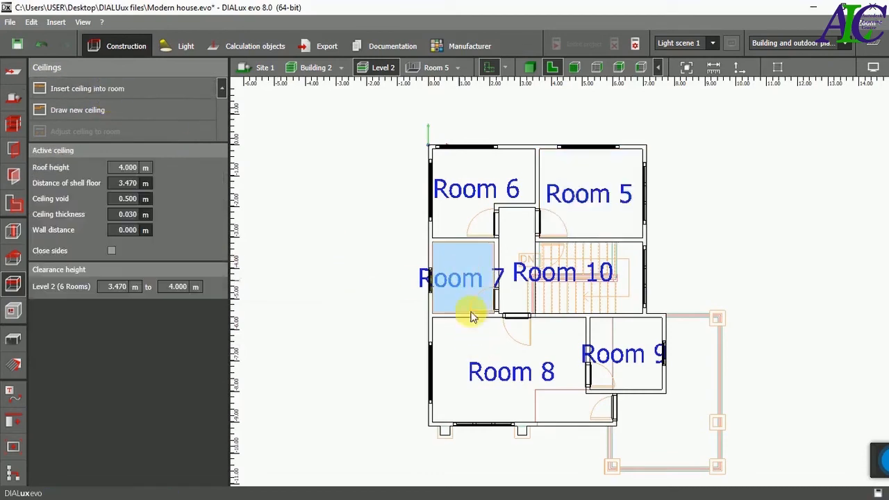
pyautogui.click(88, 91)
pyautogui.click(463, 368)
pyautogui.click(726, 382)
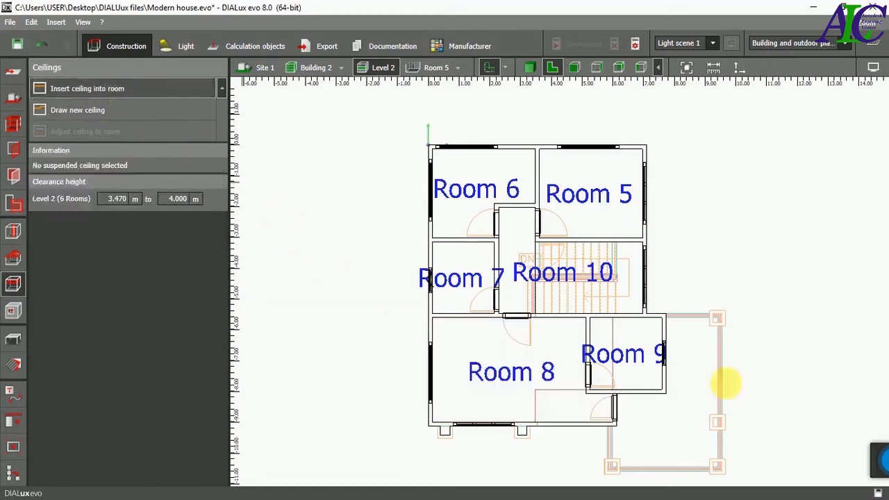
pyautogui.click(634, 338)
pyautogui.click(95, 88)
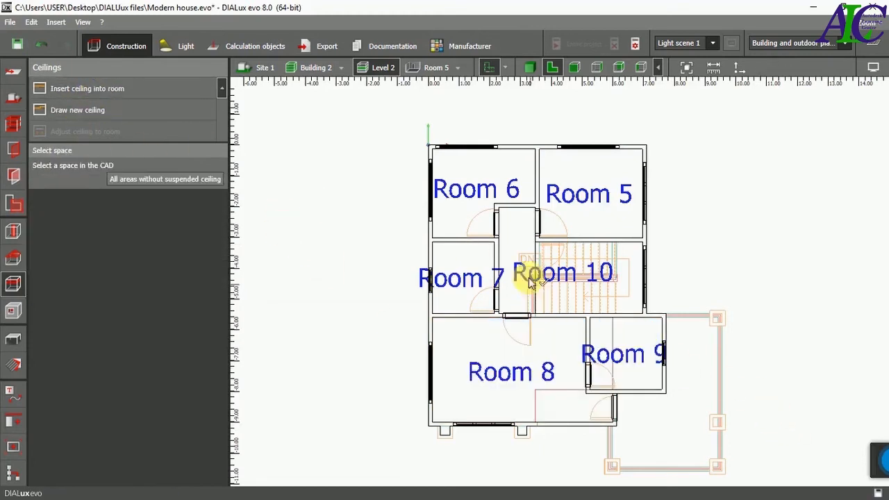
pyautogui.click(514, 246)
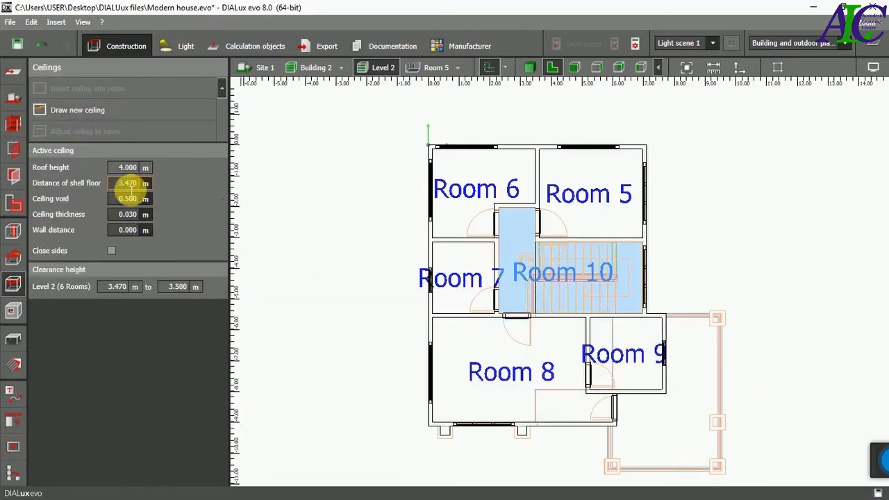
# Set the distance from the shell floor to 3.5 m for the ceilings of Rooms 10, 9, 8 and 7.
pyautogui.write('3.5')
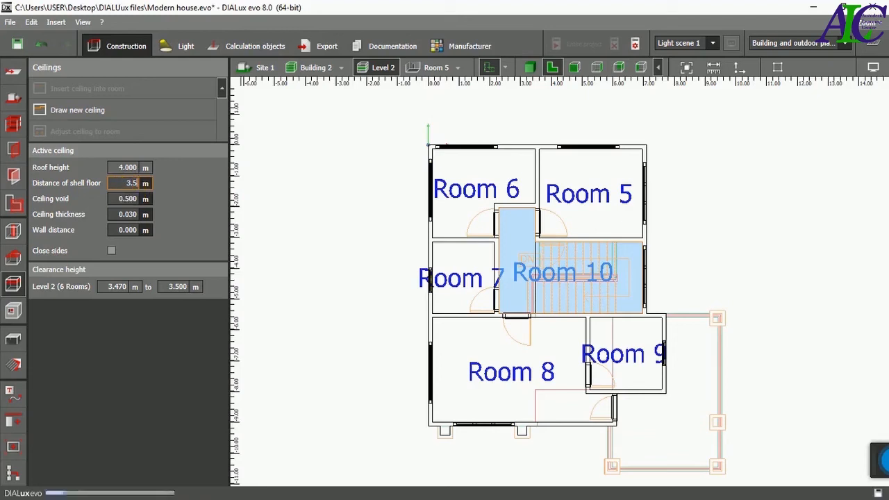
pyautogui.click(638, 340)
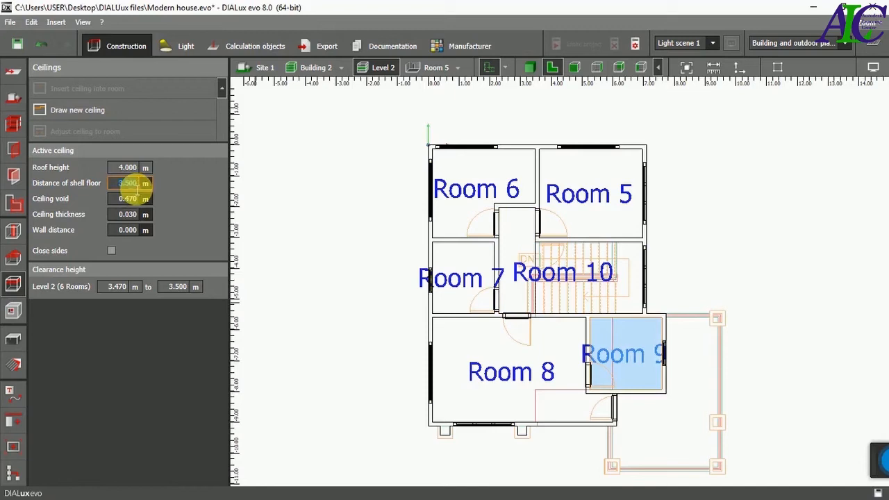
pyautogui.click(481, 401)
pyautogui.click(129, 184)
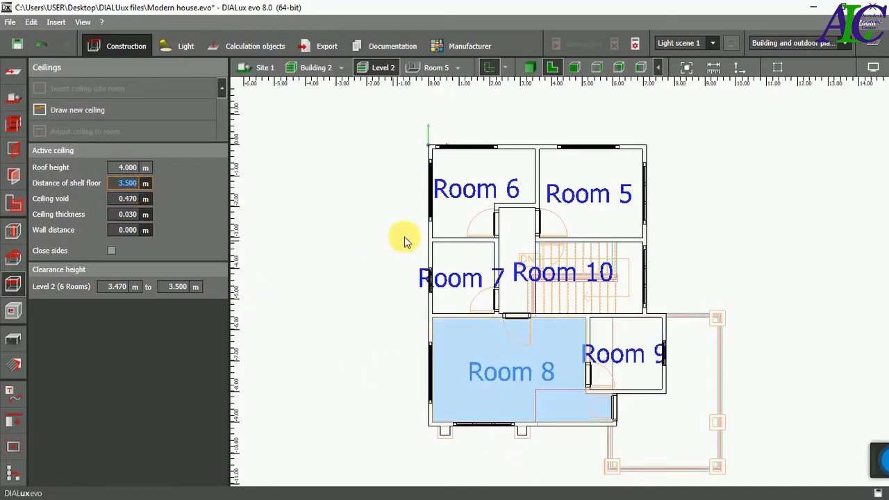
pyautogui.click(440, 264)
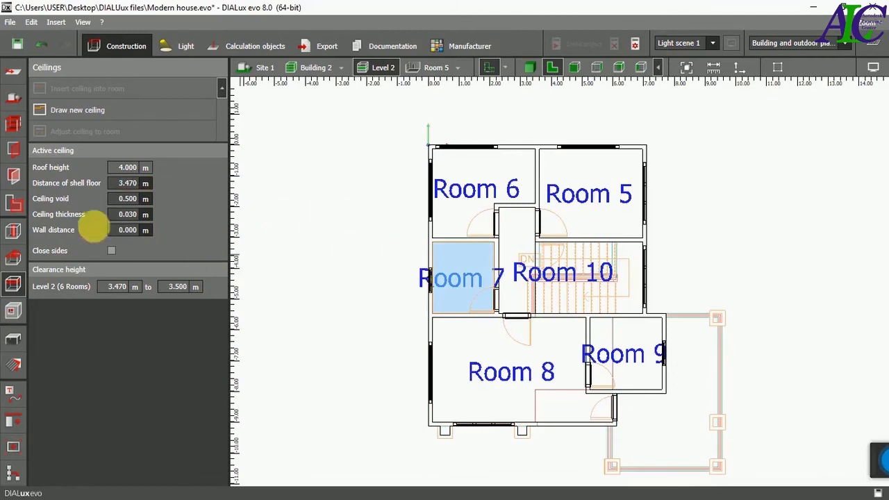
pyautogui.write('3.5')
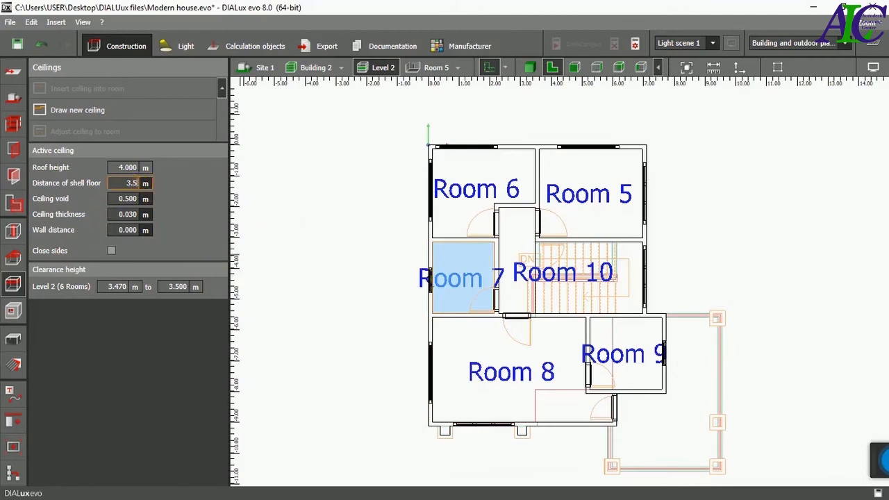
pyautogui.press('Return')
# Set the Room 5 ceiling's distance from the shell floor to 3.5 m and review the other Level 2 ceilings' heights.
pyautogui.click(466, 208)
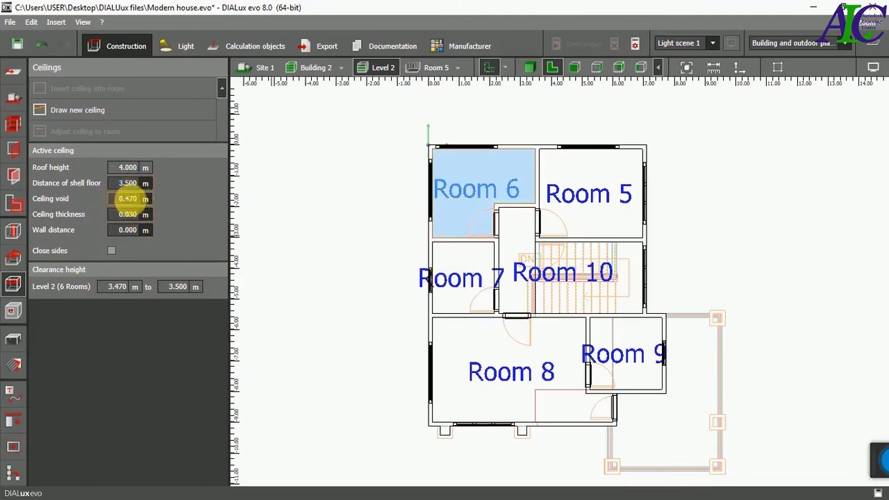
pyautogui.click(602, 219)
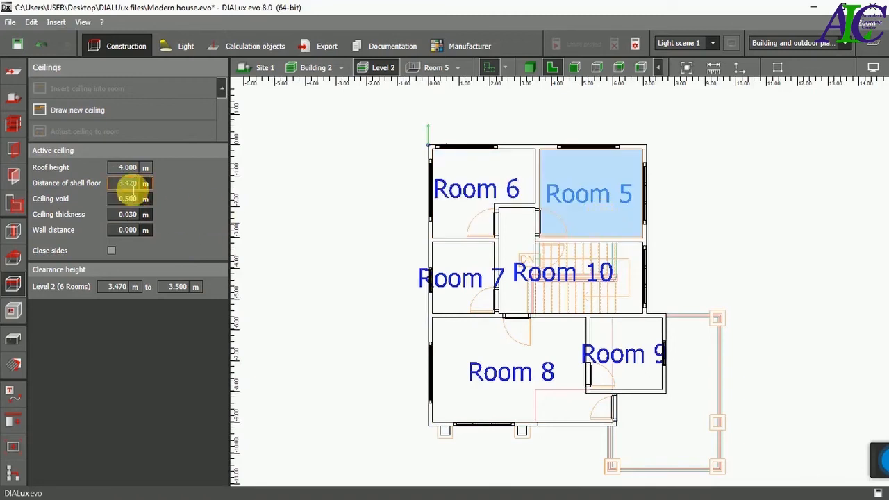
pyautogui.write('3.5')
pyautogui.press('Return')
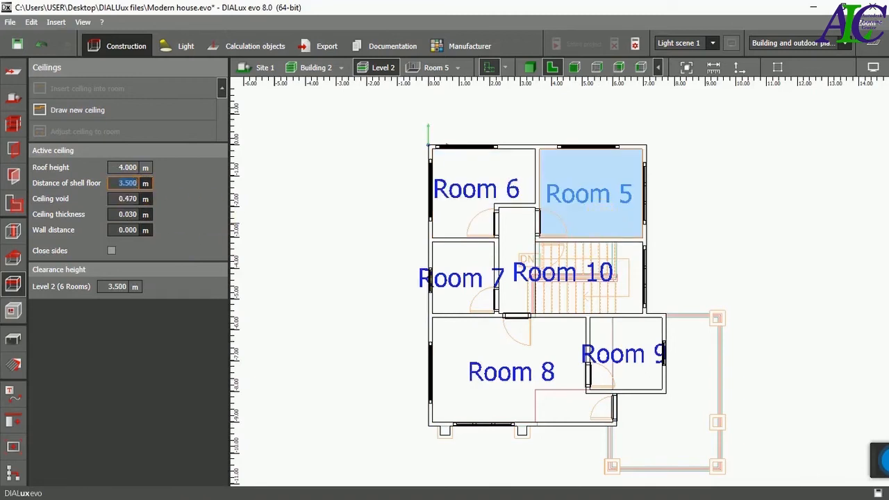
pyautogui.click(522, 236)
pyautogui.click(625, 347)
pyautogui.click(549, 362)
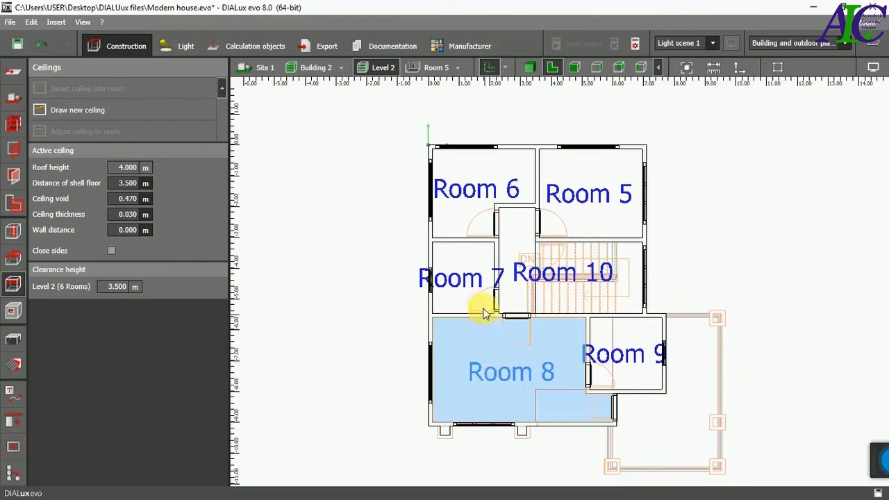
pyautogui.click(472, 289)
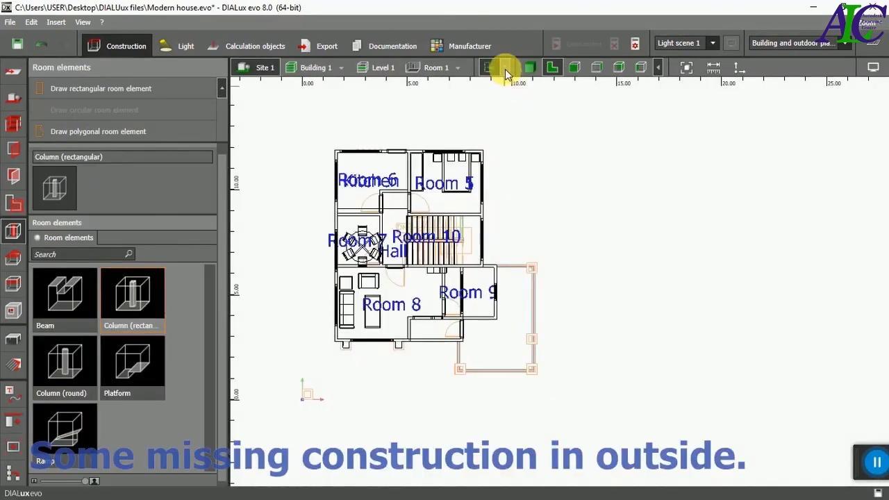
pyautogui.click(505, 68)
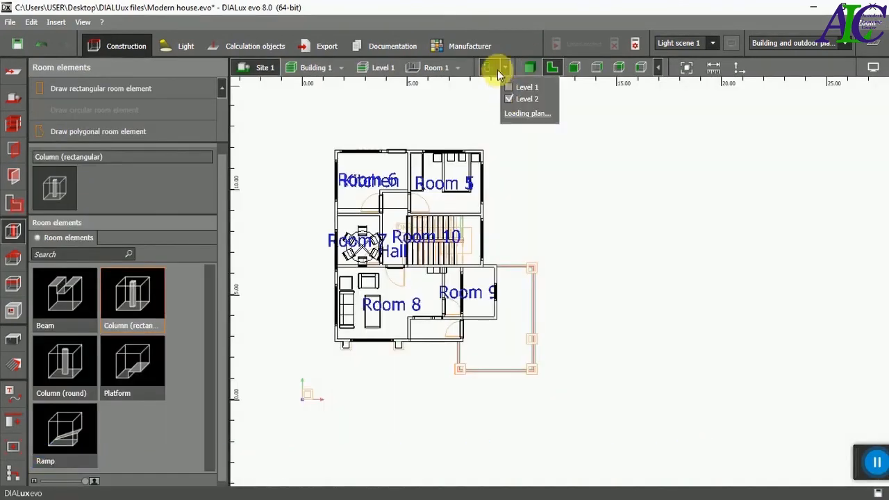
pyautogui.click(505, 69)
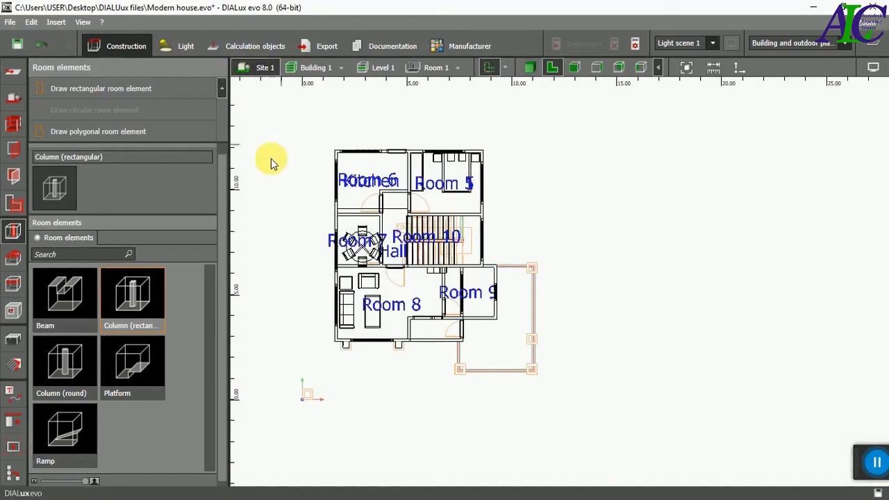
pyautogui.click(15, 204)
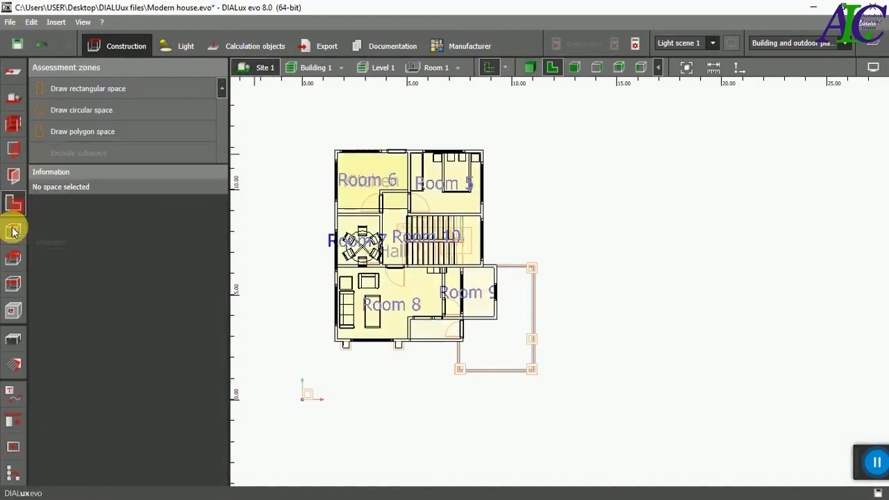
pyautogui.click(14, 230)
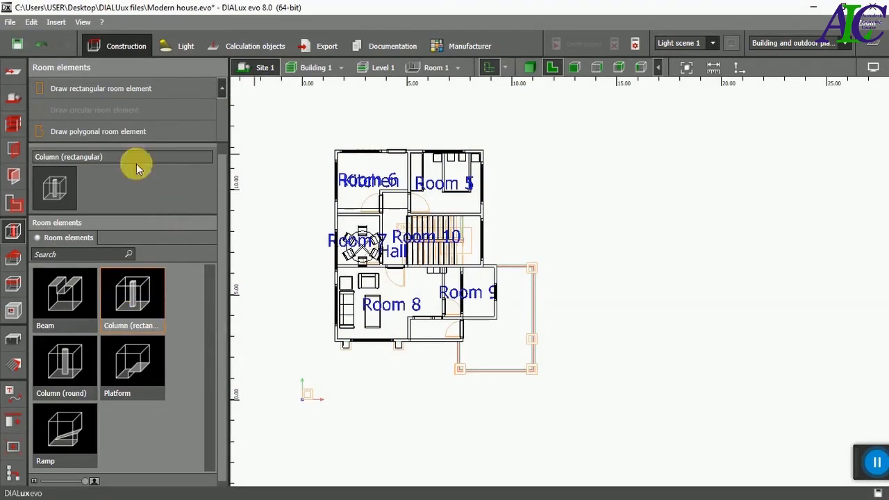
# Draw a 0.3 x 0.3 m rectangular column on the inner square of the terrace's north-east column footprint.
pyautogui.click(117, 90)
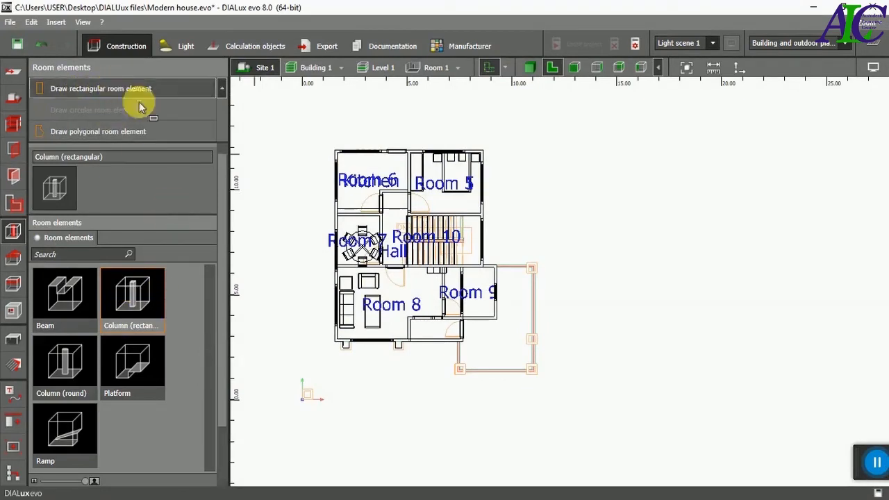
pyautogui.scroll(6, 534, 271)
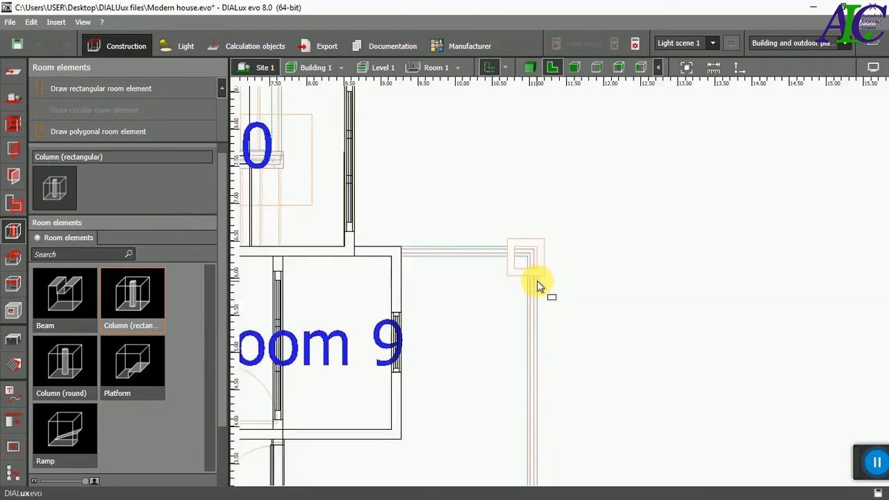
pyautogui.scroll(4, 526, 250)
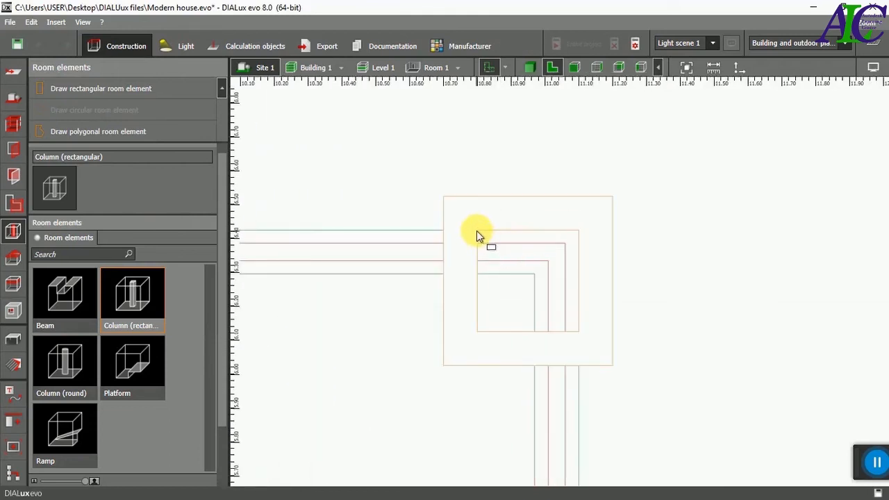
pyautogui.click(476, 231)
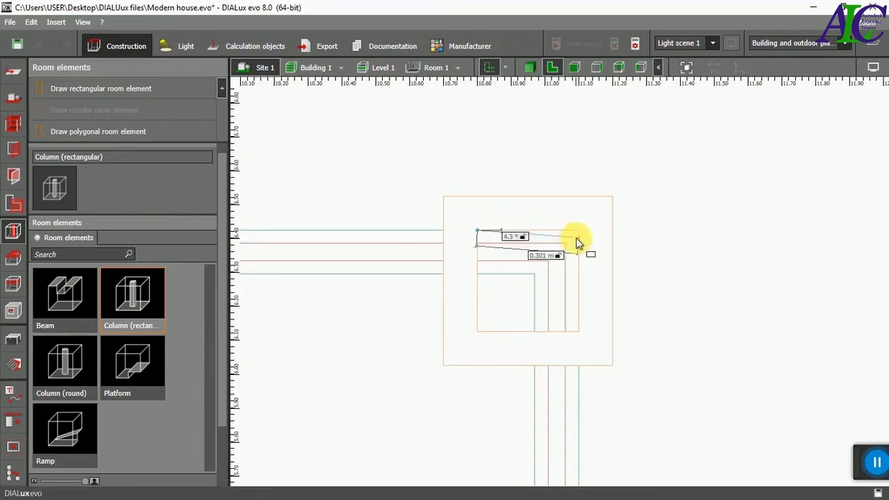
pyautogui.click(578, 232)
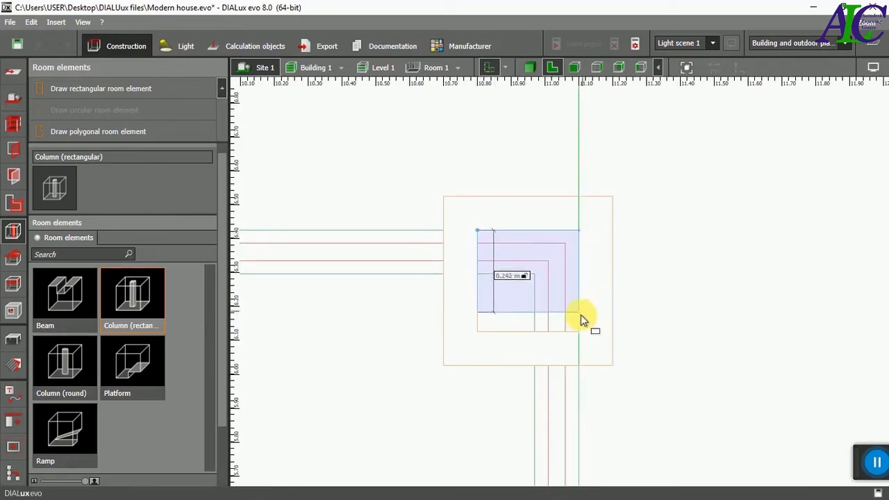
pyautogui.click(577, 331)
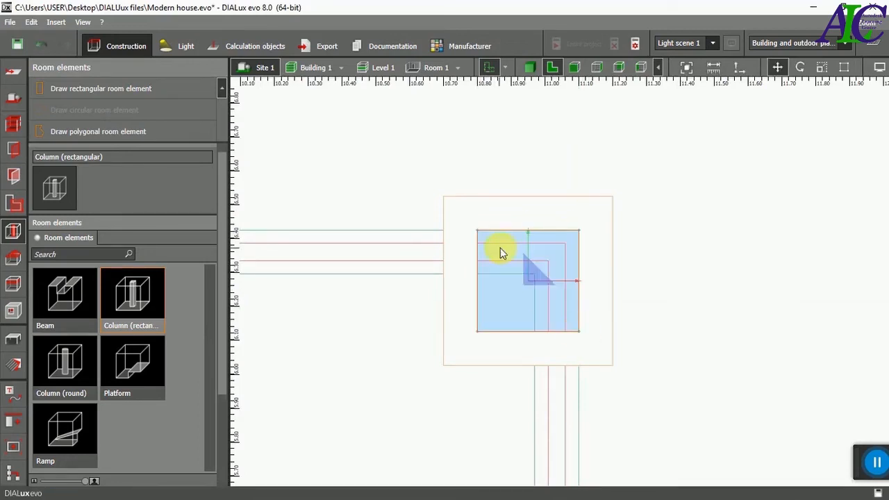
# Set the new column's height to 3.8 m and check it against the upper storey in a side elevation.
pyautogui.scroll(-3, 513, 250)
pyautogui.moveTo(220, 295); pyautogui.dragTo(225, 444)
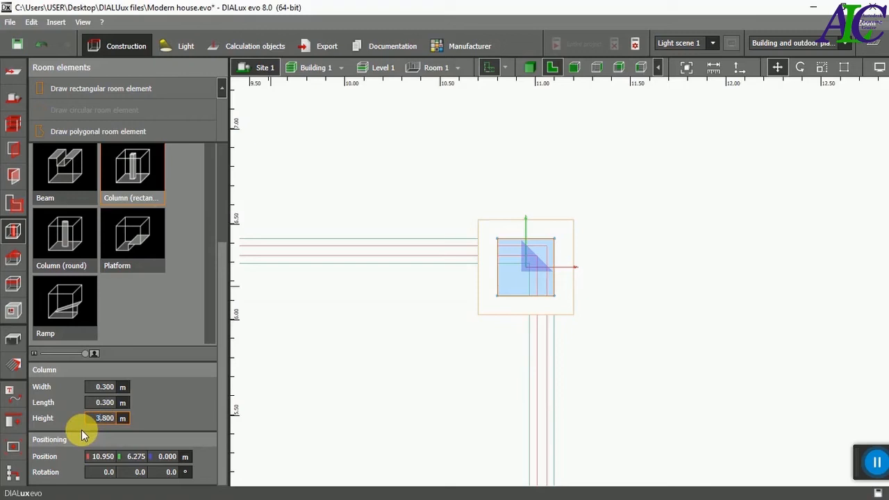
pyautogui.click(81, 429)
pyautogui.press('Return')
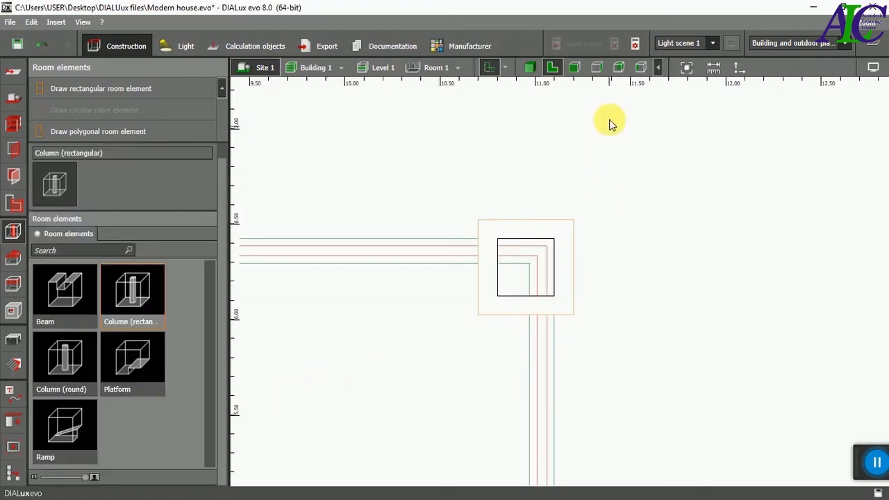
pyautogui.click(617, 70)
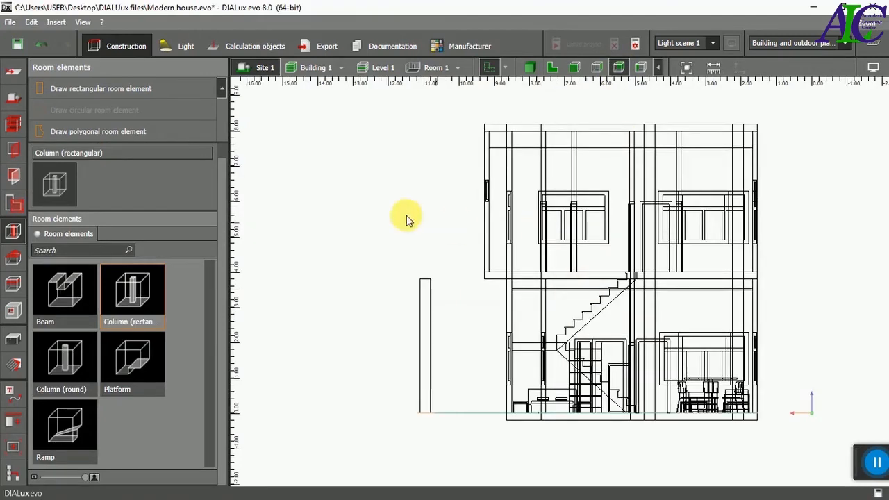
pyautogui.scroll(-1, 406, 220)
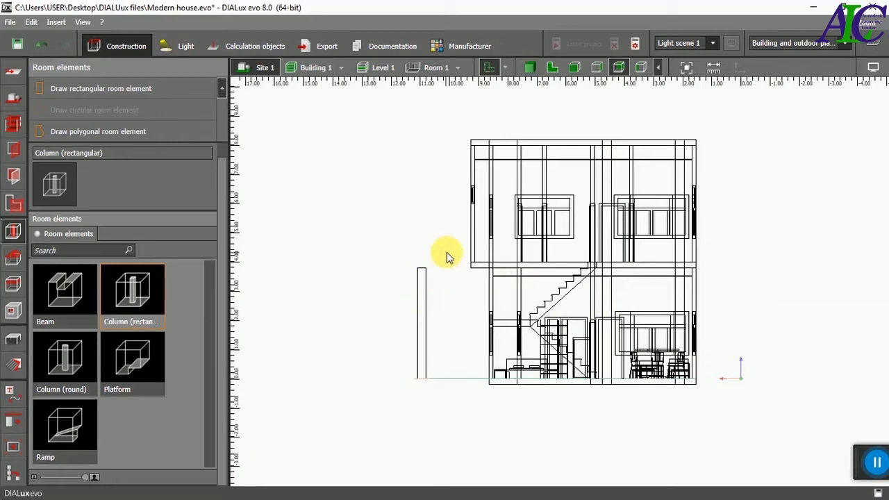
# Copy the north-east column and place the copy on the middle footprint along the terrace's east edge.
pyautogui.click(552, 68)
pyautogui.scroll(-2, 434, 250)
pyautogui.click(497, 252)
pyautogui.scroll(-3, 573, 264)
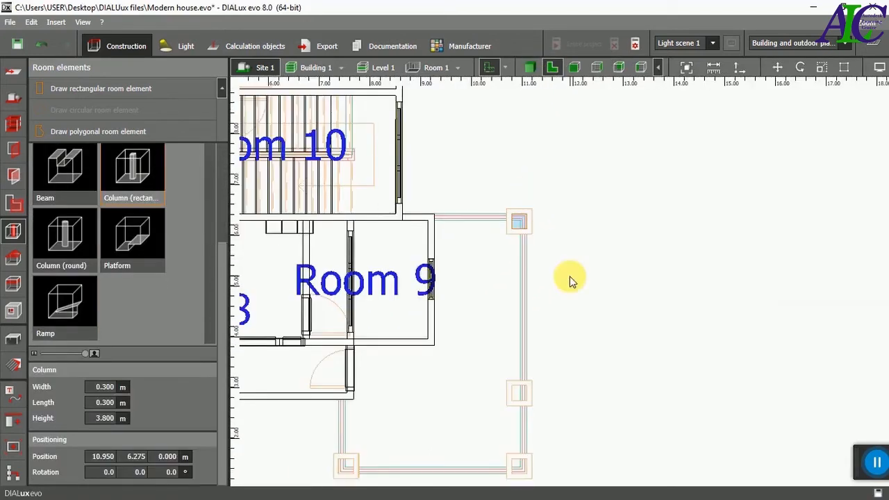
pyautogui.scroll(-2, 569, 280)
pyautogui.rightClick(528, 162)
pyautogui.click(552, 276)
pyautogui.hotkey('ctrl', 'v')
pyautogui.moveTo(528, 162); pyautogui.dragTo(533, 320)
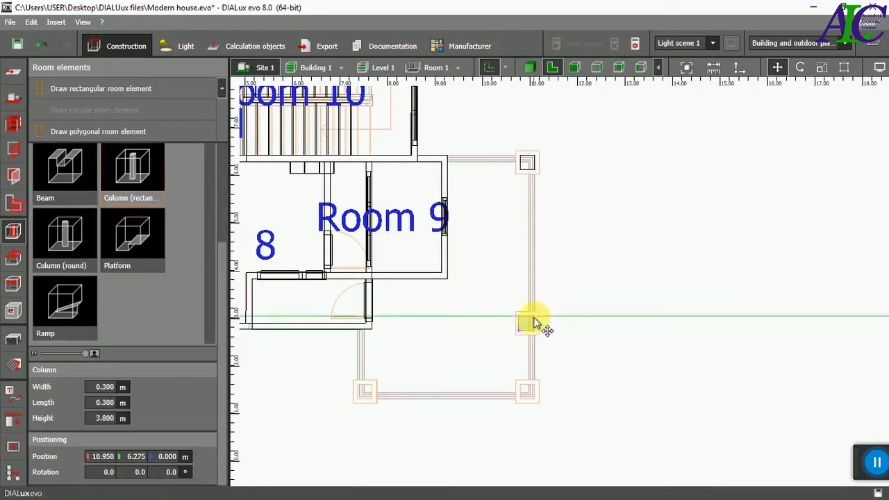
# Align the middle east column exactly with its plan footprint, at X 10.950 m and Y 2.890 m.
pyautogui.scroll(10, 532, 326)
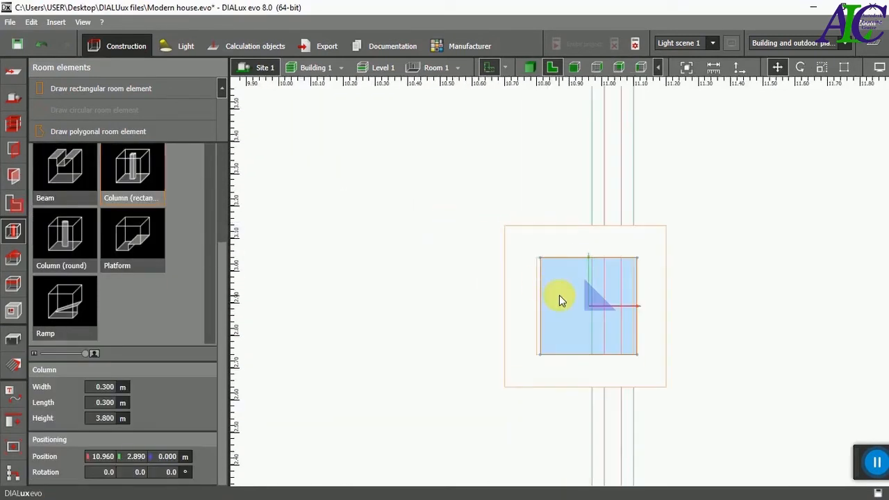
pyautogui.rightClick(562, 300)
pyautogui.click(591, 312)
pyautogui.moveTo(595, 301); pyautogui.dragTo(591, 302)
pyautogui.scroll(-5, 493, 249)
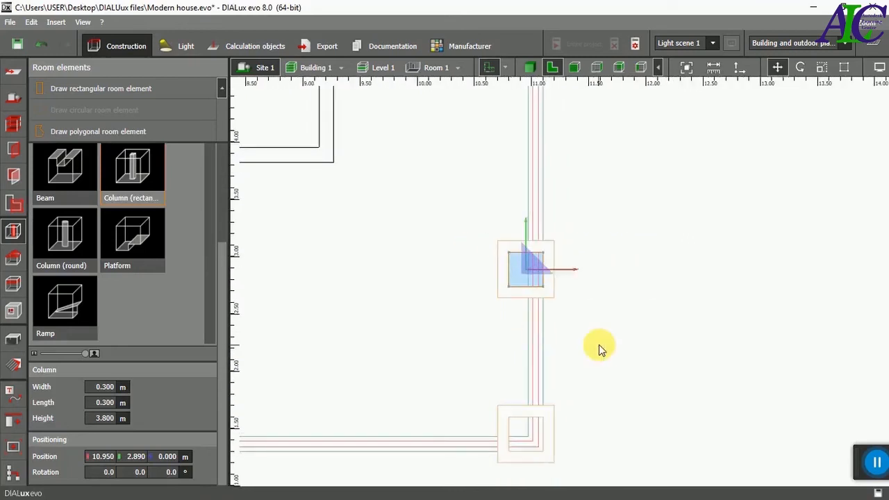
# Place two more column copies on the terrace's south-east and south-west corner footprints.
pyautogui.scroll(-4, 598, 345)
pyautogui.click(573, 378)
pyautogui.click(622, 273)
pyautogui.click(585, 144)
pyautogui.click(408, 386)
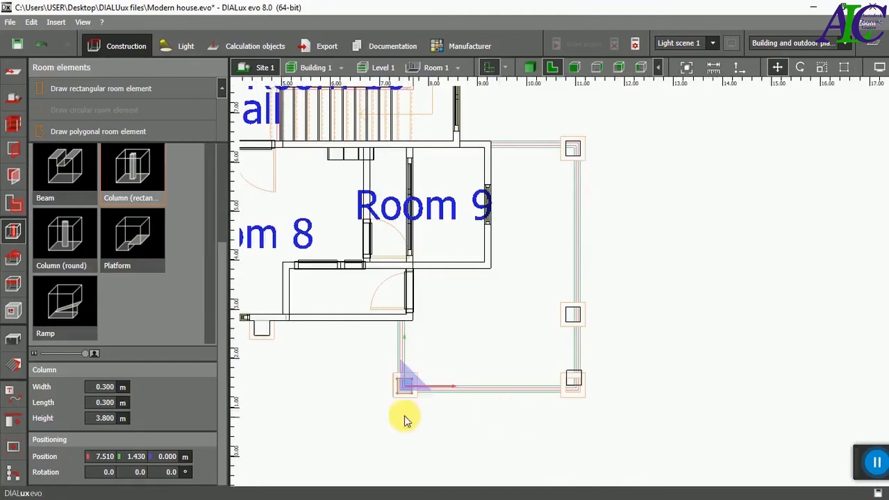
# Align the south-east column copy exactly with its plan footprint and inspect the four terrace columns in 3D.
pyautogui.scroll(10, 404, 378)
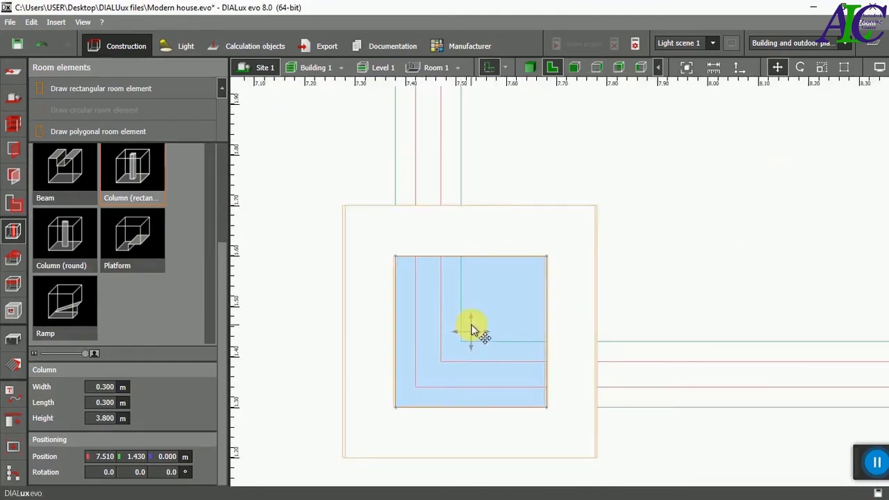
pyautogui.scroll(-8, 386, 342)
pyautogui.scroll(8, 676, 332)
pyautogui.click(562, 308)
pyautogui.rightClick(562, 308)
pyautogui.click(584, 315)
pyautogui.scroll(3, 554, 332)
pyautogui.moveTo(555, 270); pyautogui.dragTo(549, 336)
pyautogui.scroll(-2, 509, 324)
pyautogui.click(581, 188)
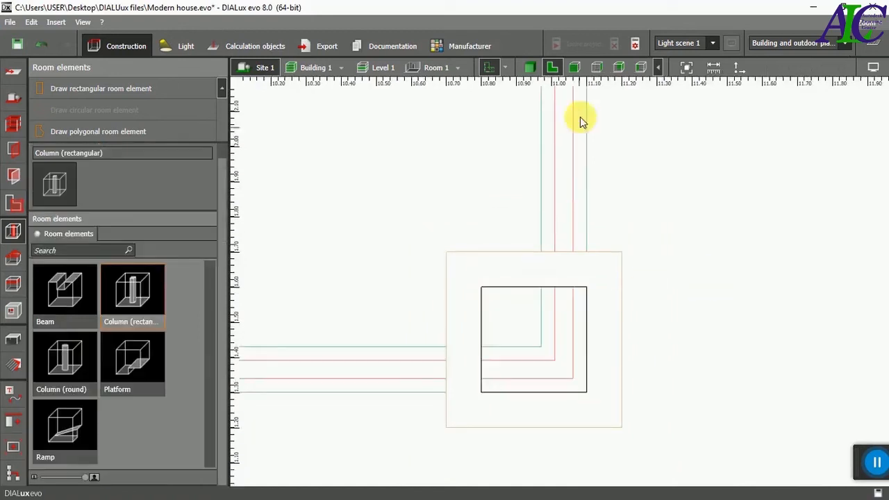
pyautogui.click(530, 67)
pyautogui.moveTo(488, 234); pyautogui.dragTo(539, 356, button='right')
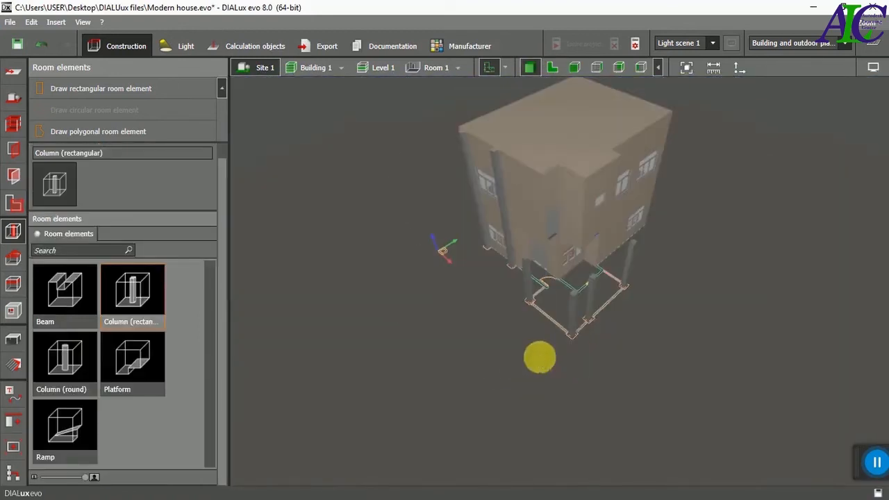
# Start a polygonal platform at Room 9's north-east outer corner, tracing the north edge and the 5.125 m east edge to the south-east column.
pyautogui.click(146, 355)
pyautogui.click(552, 67)
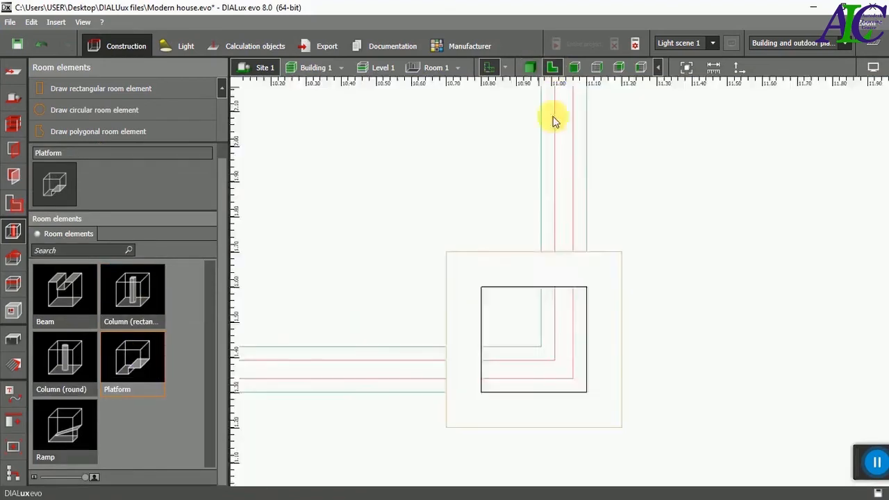
pyautogui.scroll(-3, 588, 321)
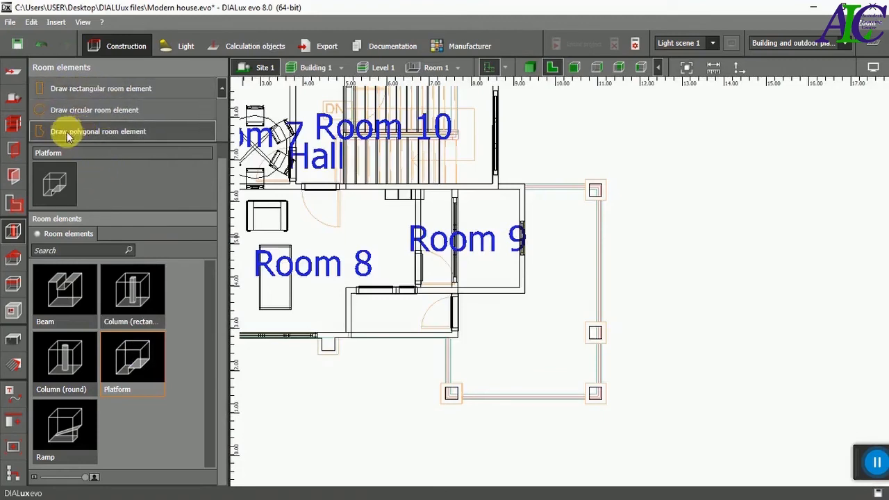
pyautogui.click(99, 132)
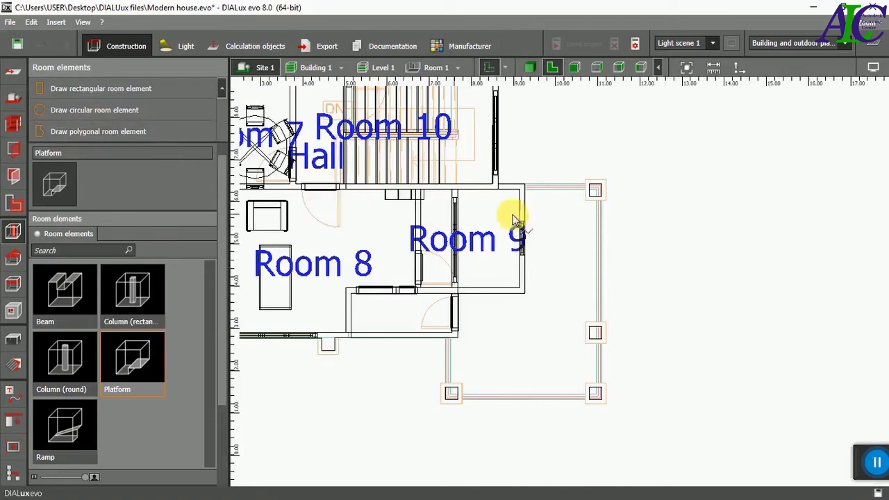
pyautogui.scroll(5, 593, 191)
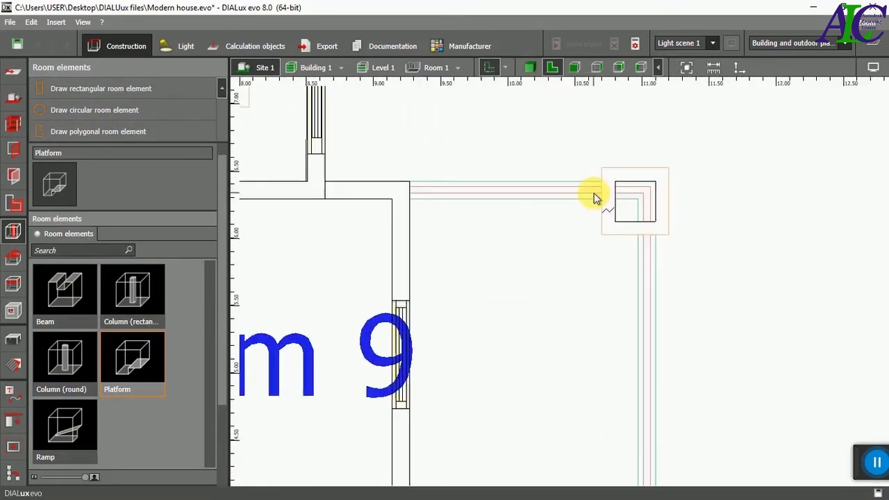
pyautogui.scroll(2, 408, 187)
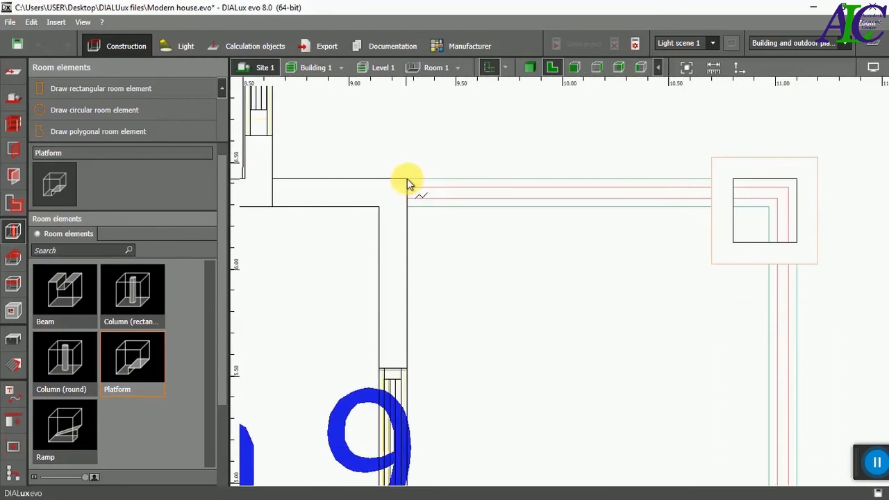
pyautogui.click(407, 178)
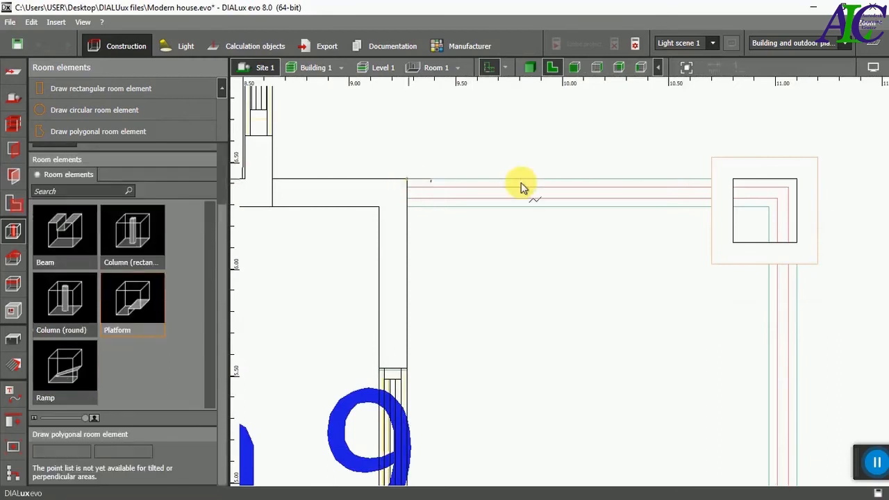
pyautogui.click(796, 182)
pyautogui.scroll(-6, 680, 196)
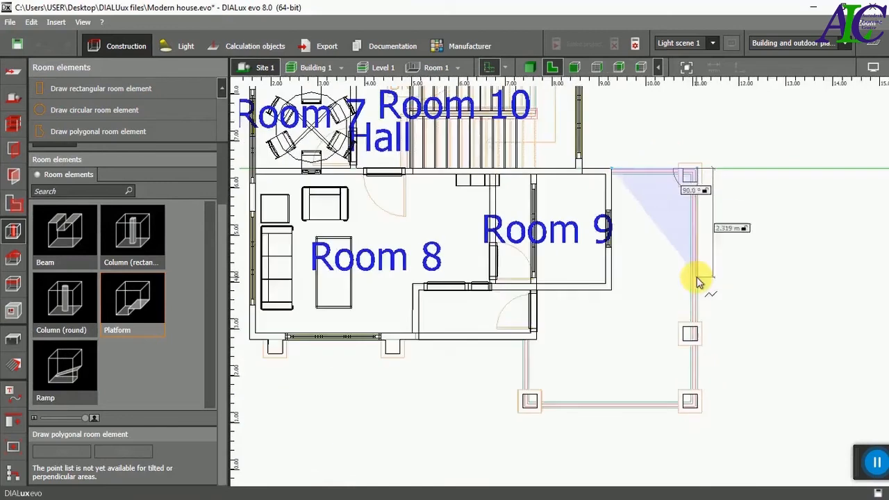
pyautogui.scroll(5, 694, 408)
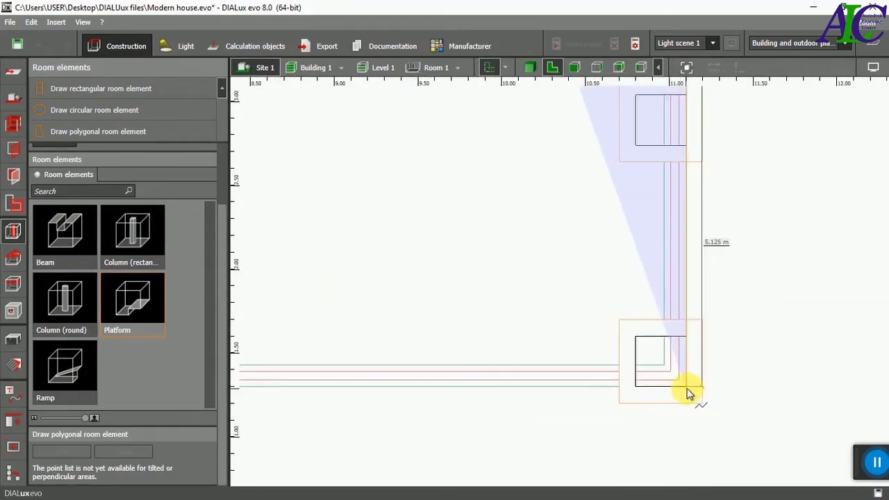
pyautogui.click(687, 393)
# Continue the platform outline along the 3.72 m south edge, the west side and Room 9's outer walls, and close the polygon.
pyautogui.scroll(-5, 684, 389)
pyautogui.scroll(5, 377, 393)
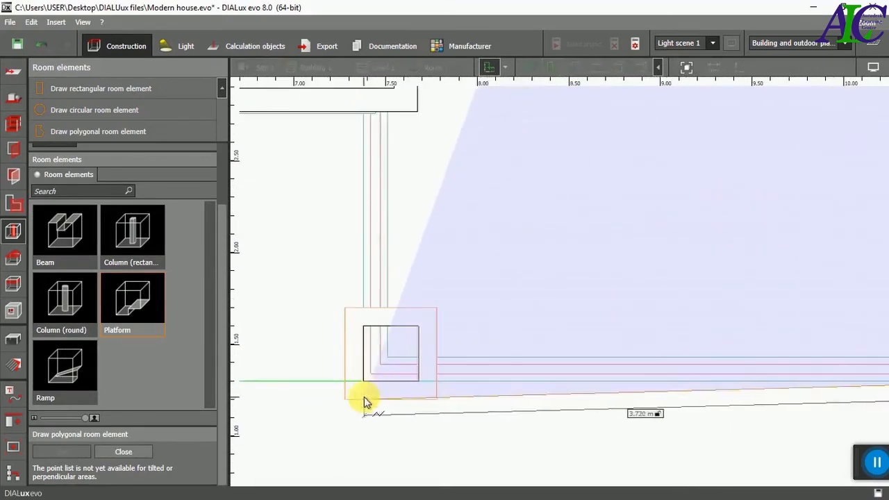
pyautogui.click(363, 383)
pyautogui.scroll(-5, 364, 382)
pyautogui.scroll(5, 370, 206)
pyautogui.click(368, 202)
pyautogui.scroll(-5, 396, 243)
pyautogui.scroll(5, 438, 277)
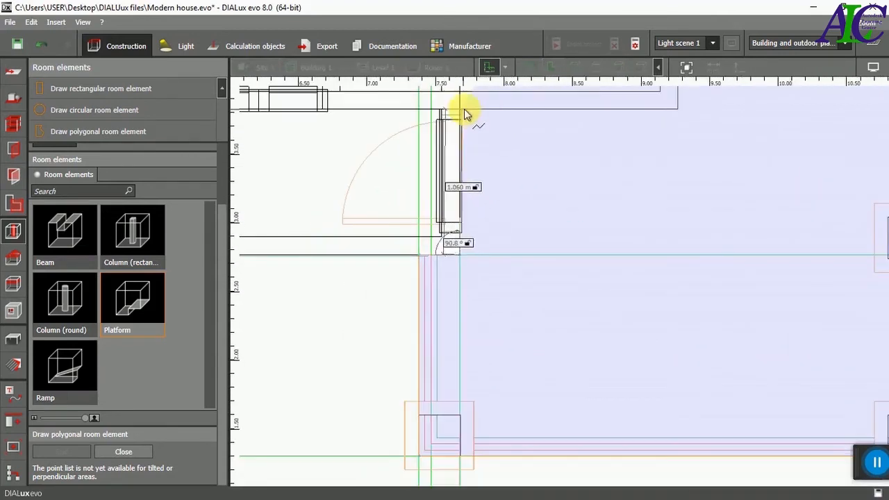
pyautogui.click(461, 109)
pyautogui.click(677, 109)
pyautogui.scroll(-5, 601, 242)
pyautogui.scroll(3, 625, 154)
pyautogui.rightClick(613, 164)
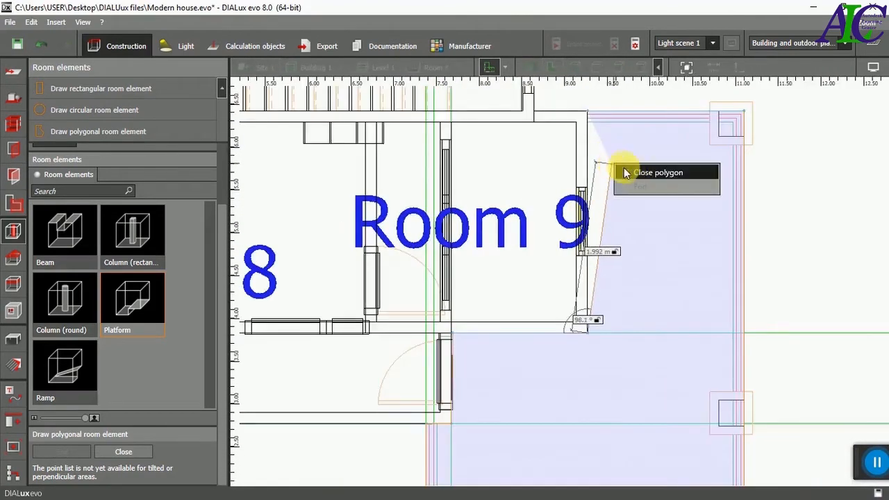
pyautogui.click(652, 172)
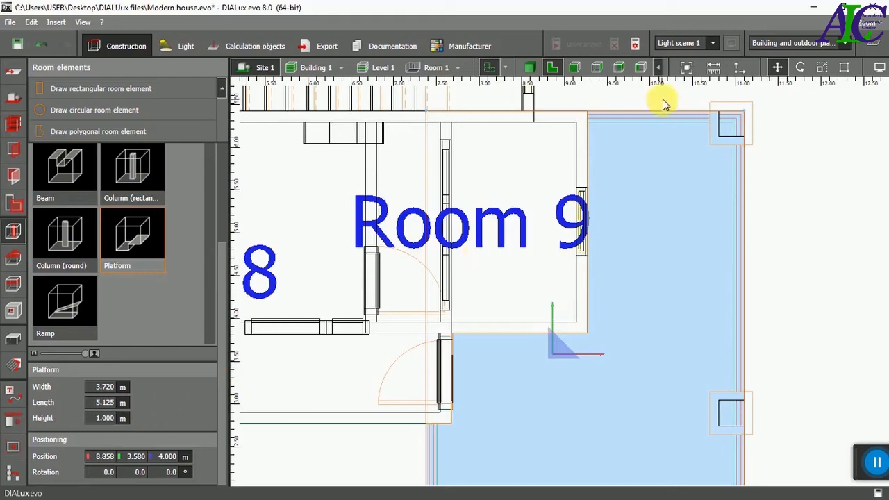
# Set the terrace platform's height to 0.2 m and its base elevation to 3.8 m.
pyautogui.click(617, 67)
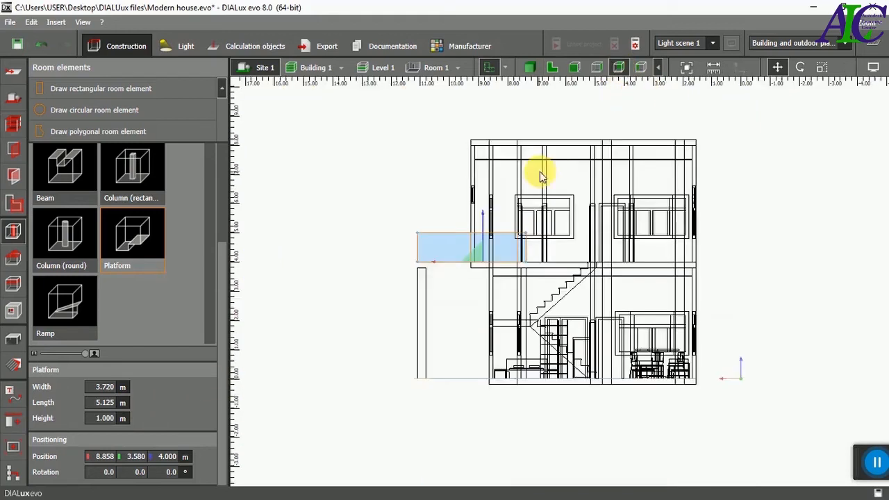
pyautogui.scroll(2, 451, 271)
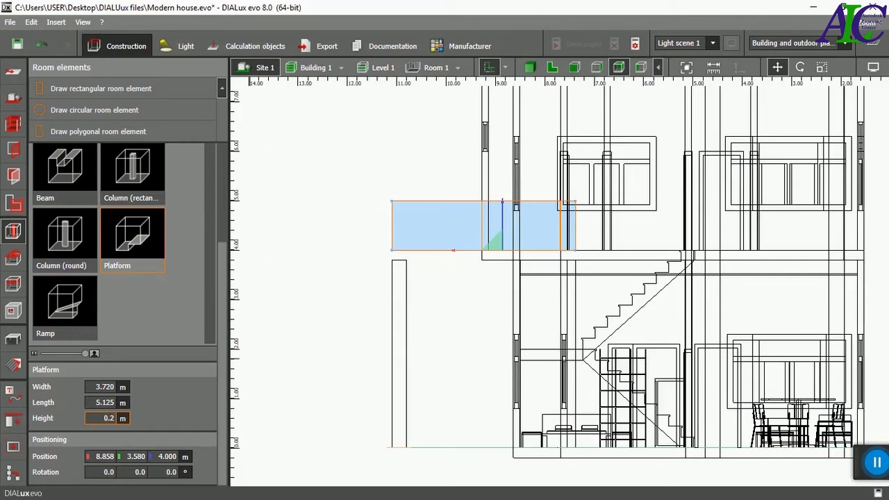
pyautogui.press('Return')
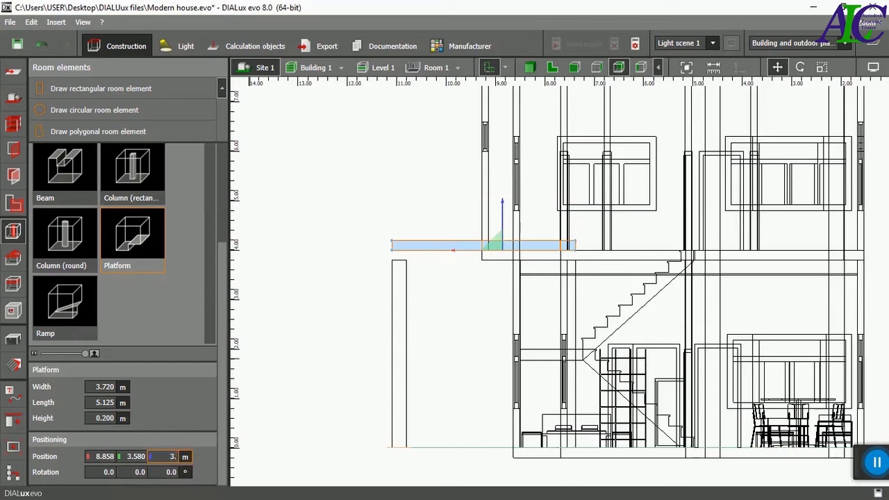
pyautogui.write('3.8')
pyautogui.press('Return')
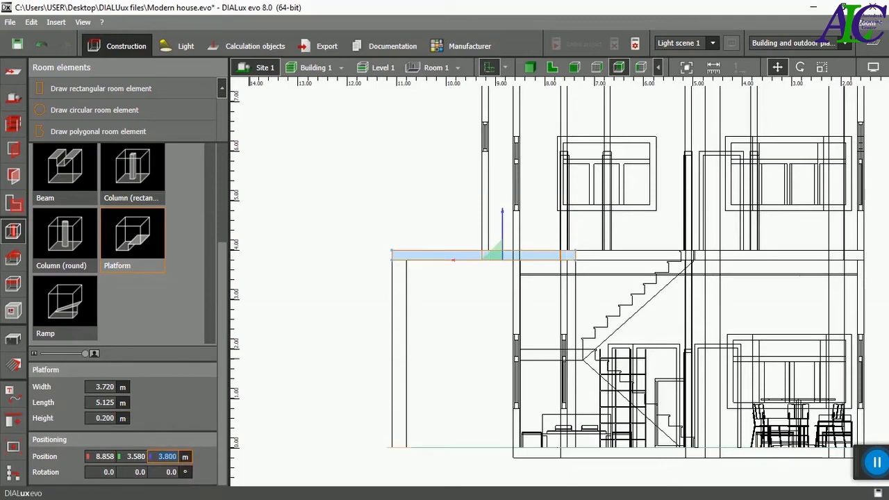
pyautogui.click(342, 345)
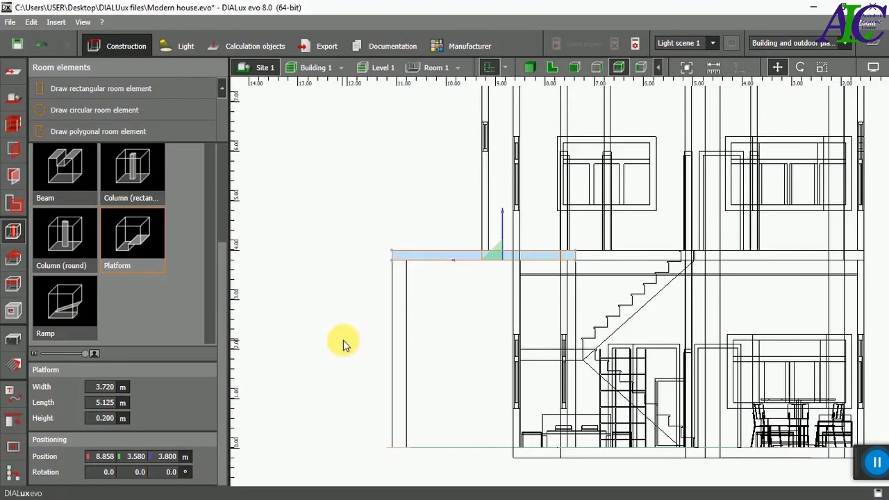
# Pick the pastel yellow material from the exterior wall and apply it to the terrace platform.
pyautogui.click(529, 68)
pyautogui.scroll(3, 558, 272)
pyautogui.moveTo(559, 272); pyautogui.dragTo(270, 334, button='right')
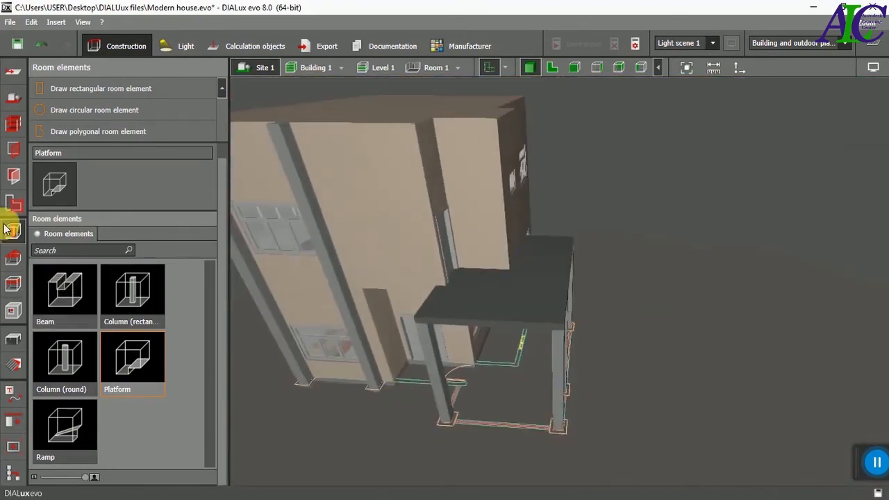
pyautogui.click(13, 363)
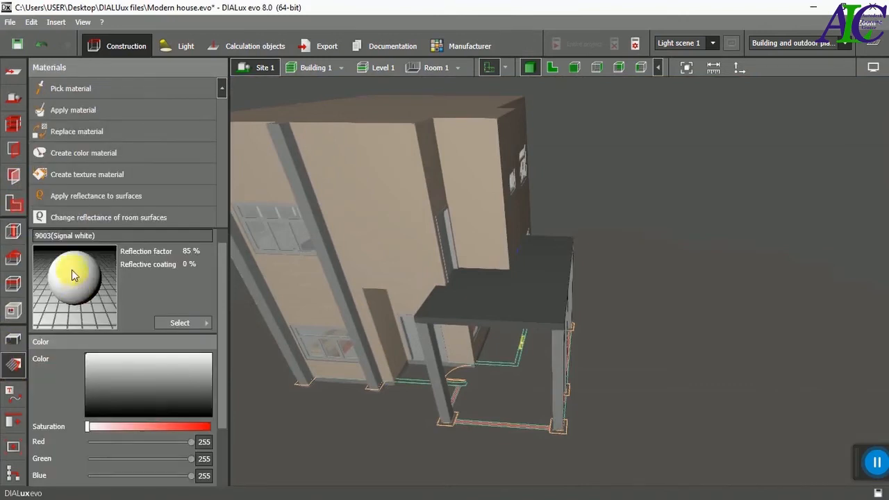
pyautogui.click(84, 89)
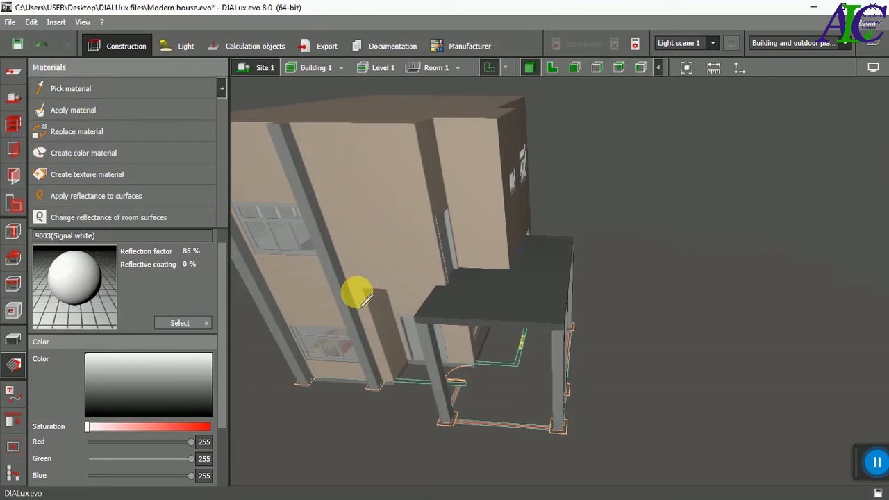
pyautogui.click(396, 254)
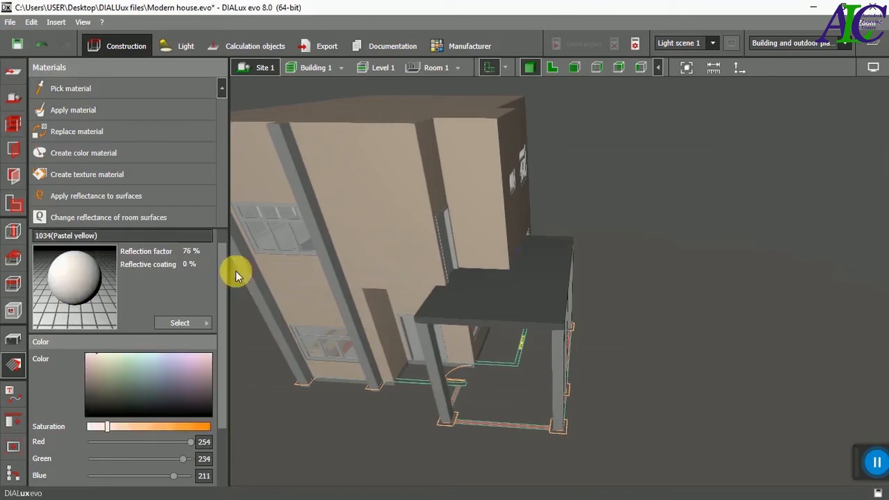
pyautogui.moveTo(77, 274); pyautogui.dragTo(494, 298)
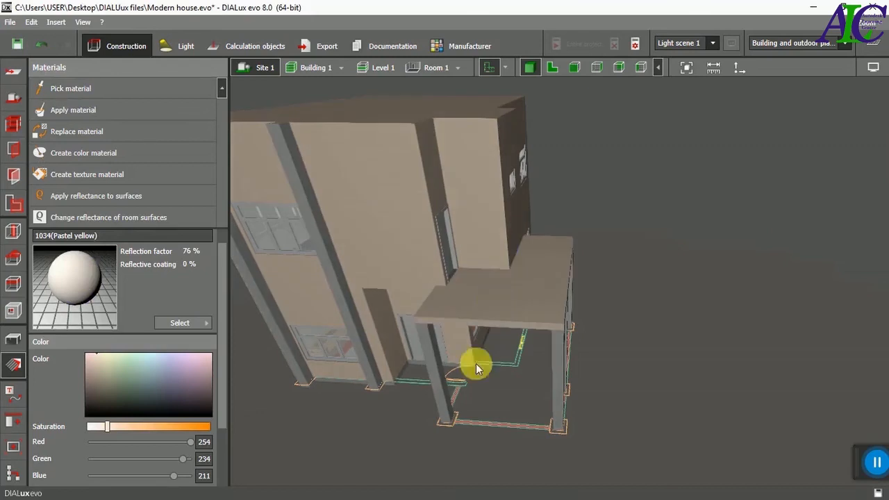
# Pick the material of the building's outer column and apply it to two of the terrace columns.
pyautogui.click(68, 87)
pyautogui.click(338, 286)
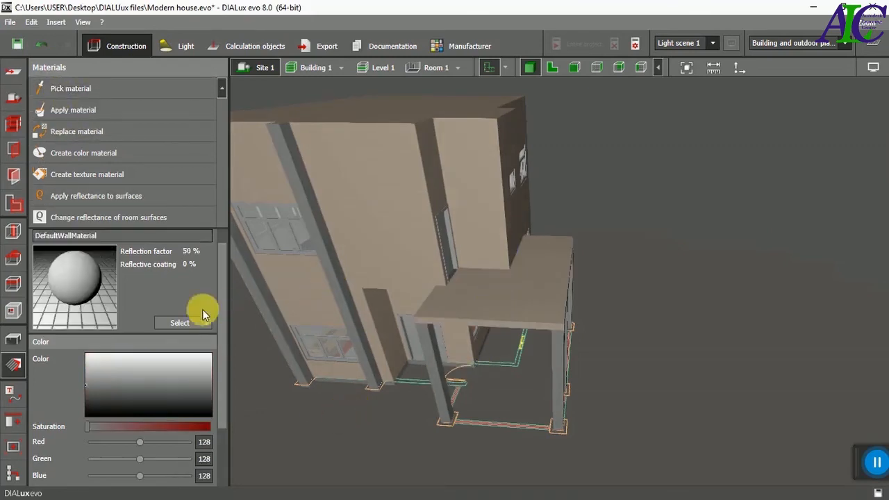
pyautogui.moveTo(106, 300); pyautogui.dragTo(430, 401)
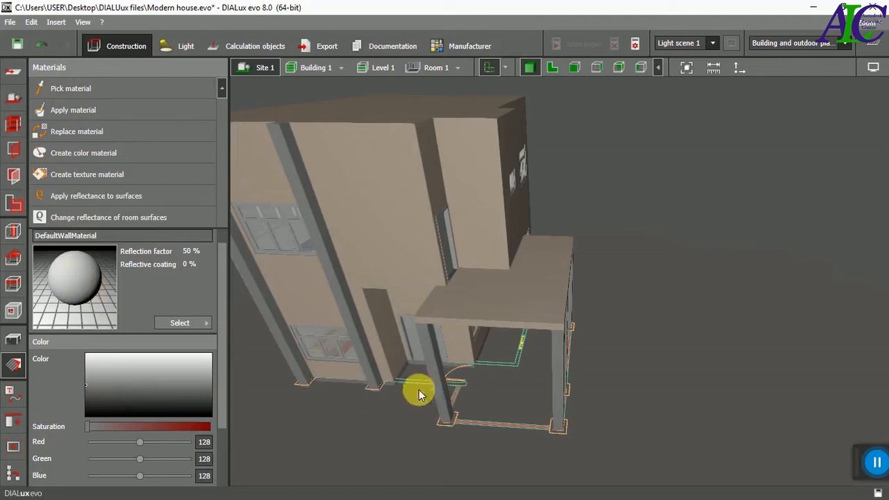
pyautogui.moveTo(71, 271); pyautogui.dragTo(564, 385)
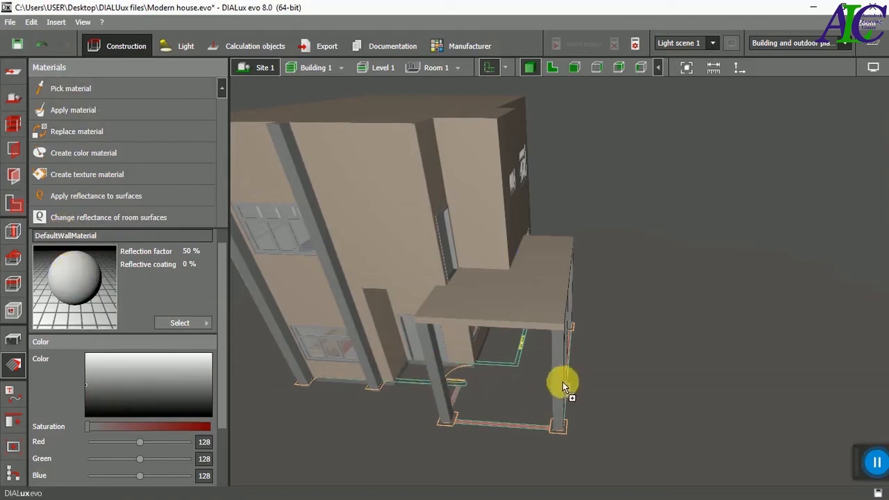
pyautogui.moveTo(512, 396); pyautogui.dragTo(469, 391, button='right')
pyautogui.scroll(2, 545, 370)
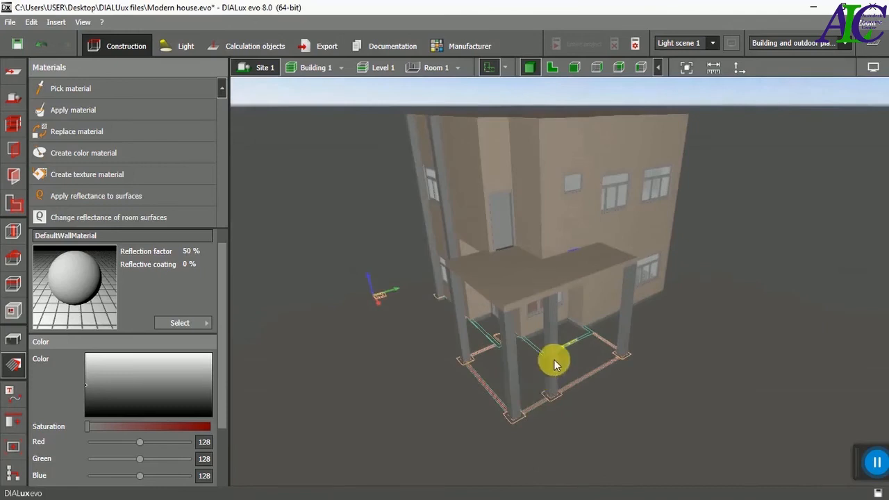
# Choose the undressed concrete light texture from the outdoor concrete floor materials and start applying it.
pyautogui.scroll(4, 551, 361)
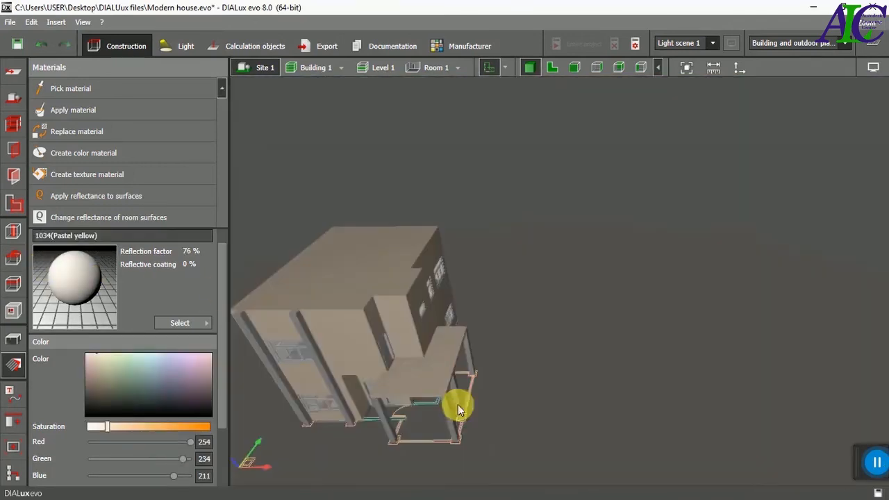
pyautogui.click(182, 323)
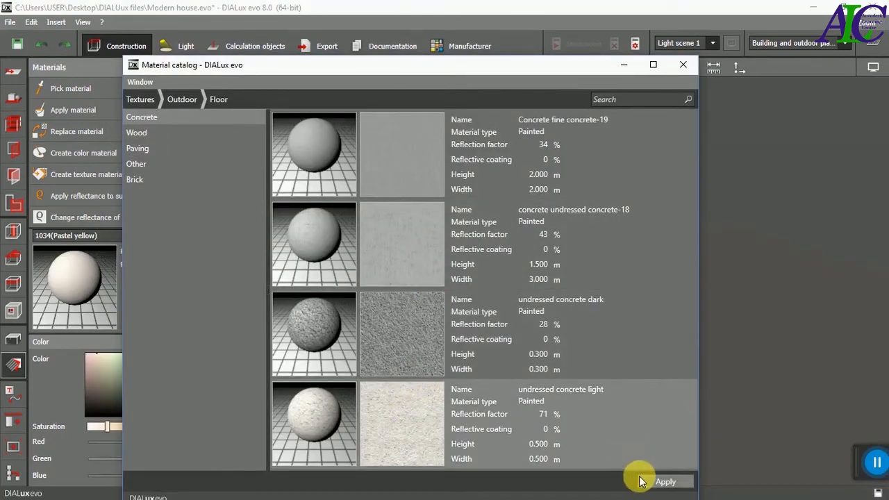
pyautogui.click(631, 460)
pyautogui.click(679, 65)
pyautogui.click(115, 110)
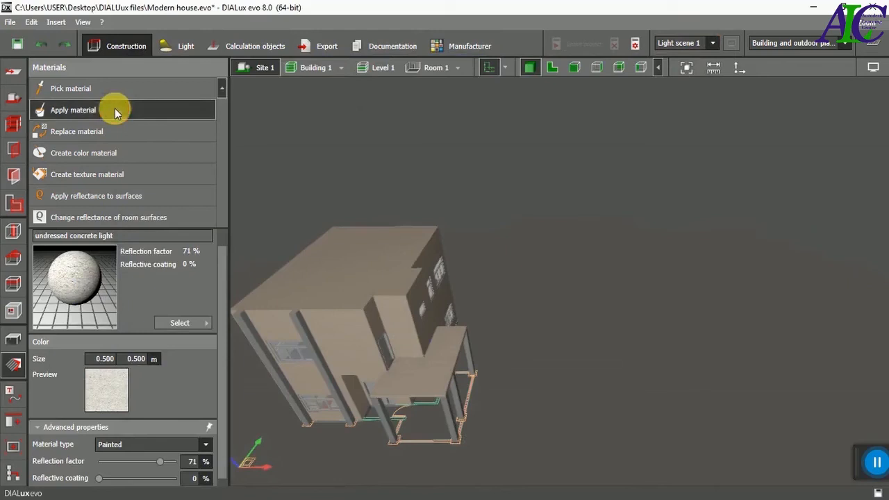
pyautogui.scroll(5, 390, 425)
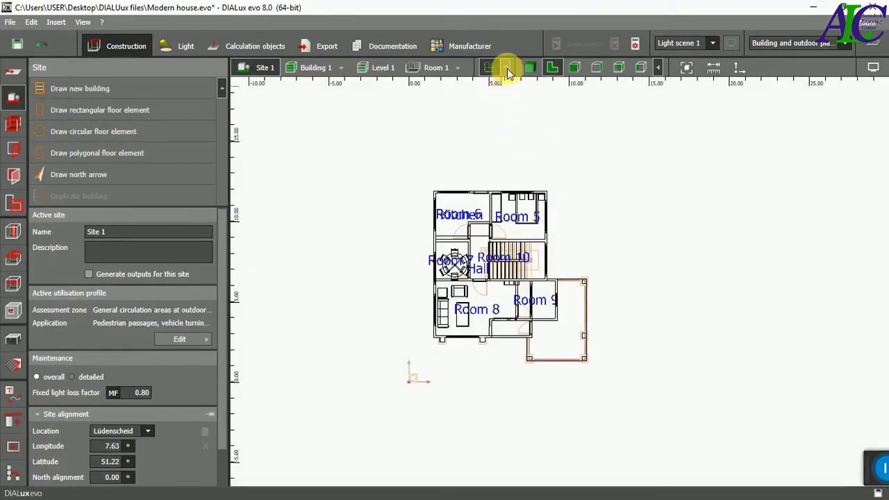
# Show the Level 1 plan beneath the site's floor view.
pyautogui.click(506, 72)
pyautogui.click(507, 87)
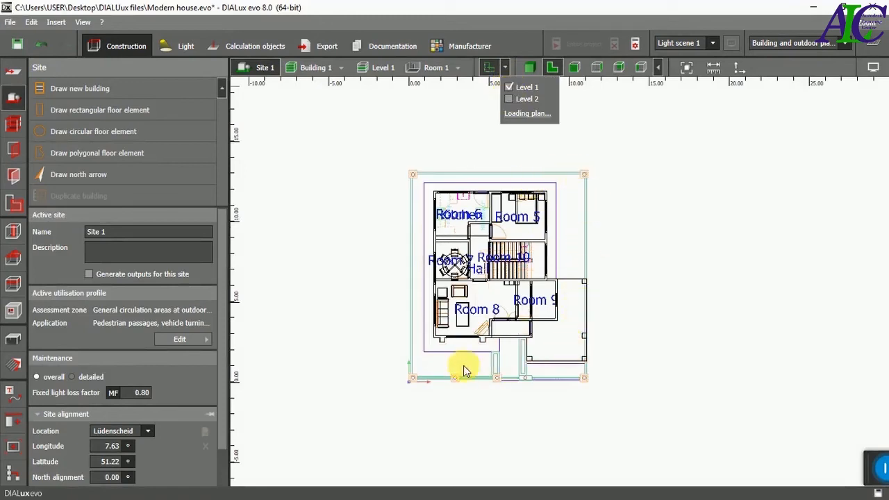
pyautogui.click(385, 263)
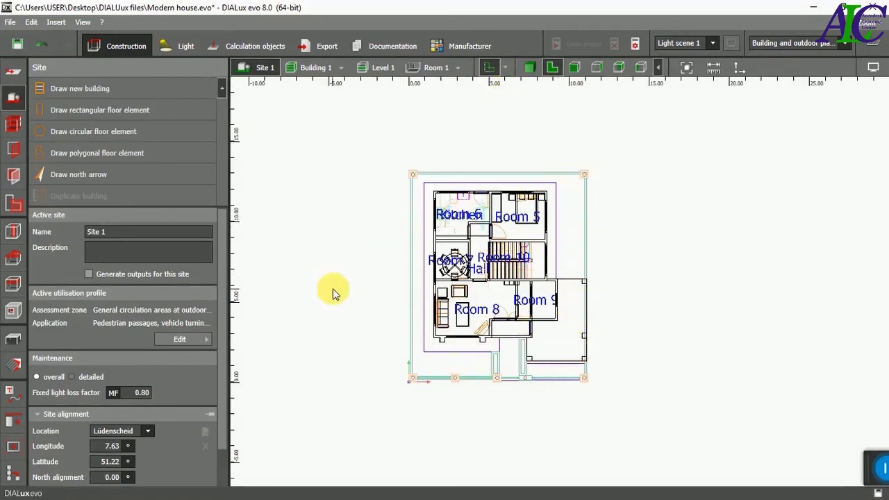
pyautogui.click(16, 127)
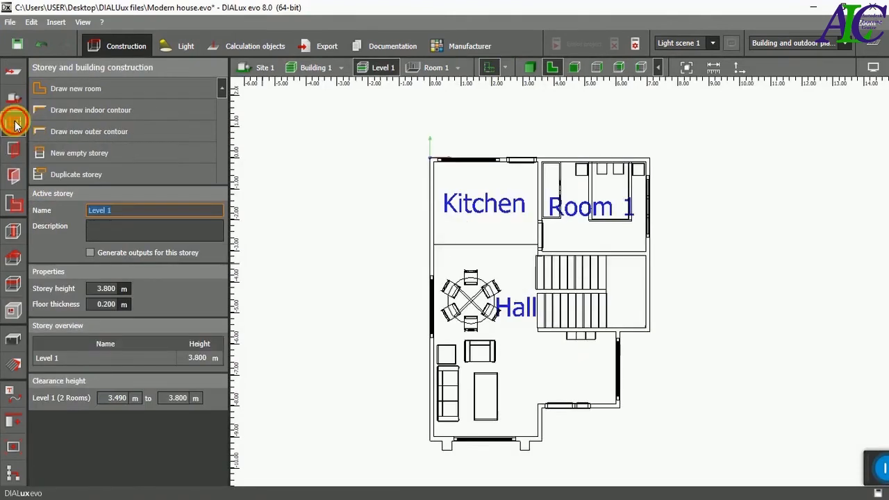
# Draw a rectangular site floor element of 11 by 13 m from the north-west to the south-east boundary post of the plan.
pyautogui.click(14, 104)
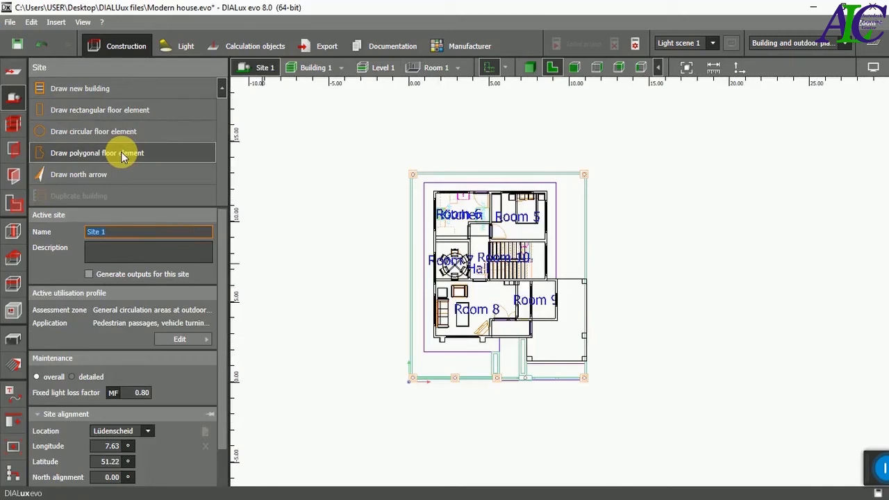
pyautogui.click(127, 111)
pyautogui.scroll(5, 417, 177)
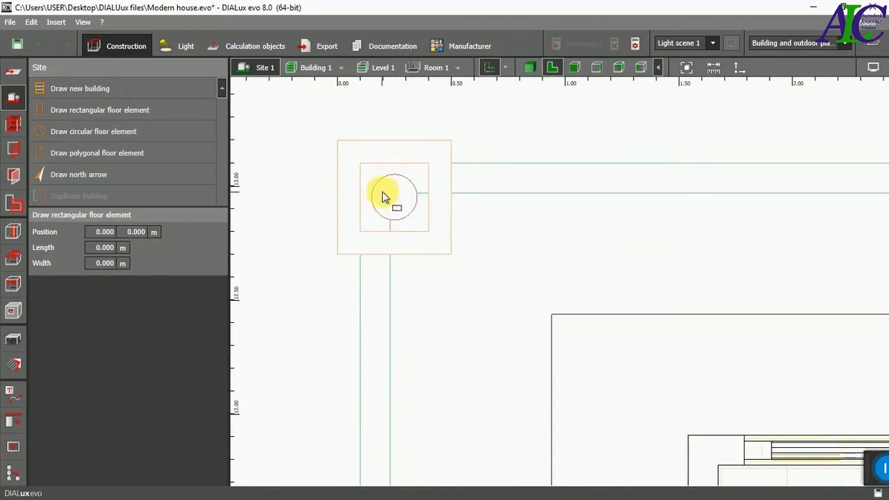
pyautogui.click(360, 163)
pyautogui.scroll(-5, 368, 180)
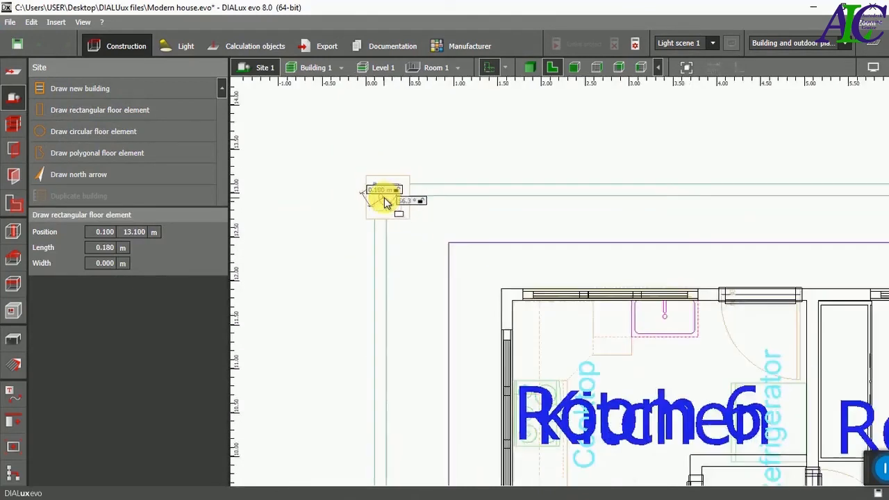
pyautogui.scroll(2, 792, 201)
pyautogui.scroll(3, 795, 196)
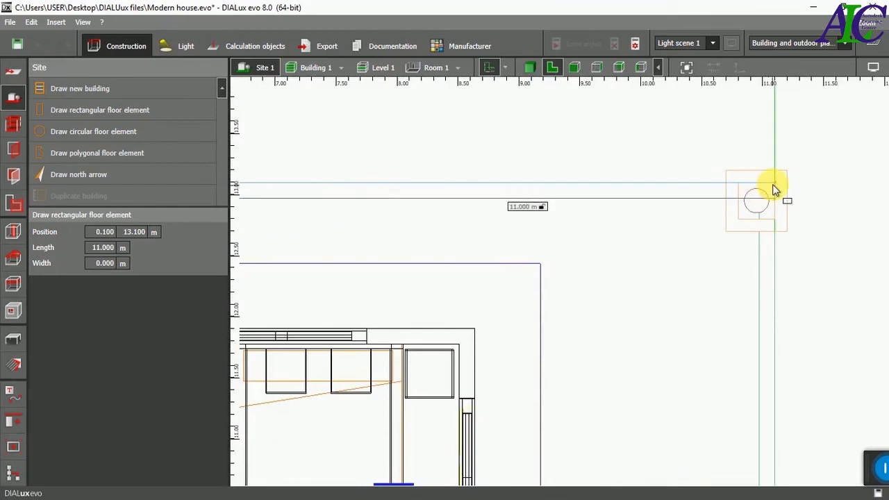
pyautogui.click(773, 184)
pyautogui.scroll(-5, 708, 233)
pyautogui.scroll(8, 722, 409)
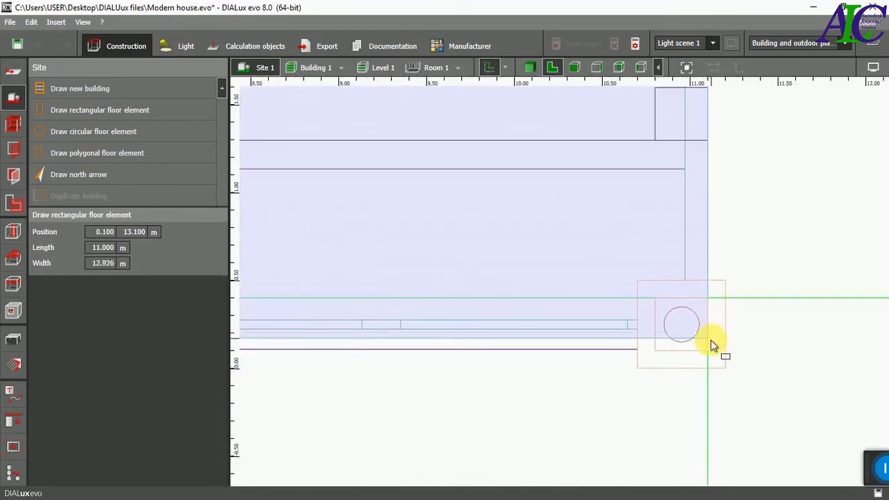
pyautogui.click(706, 350)
pyautogui.scroll(-8, 571, 369)
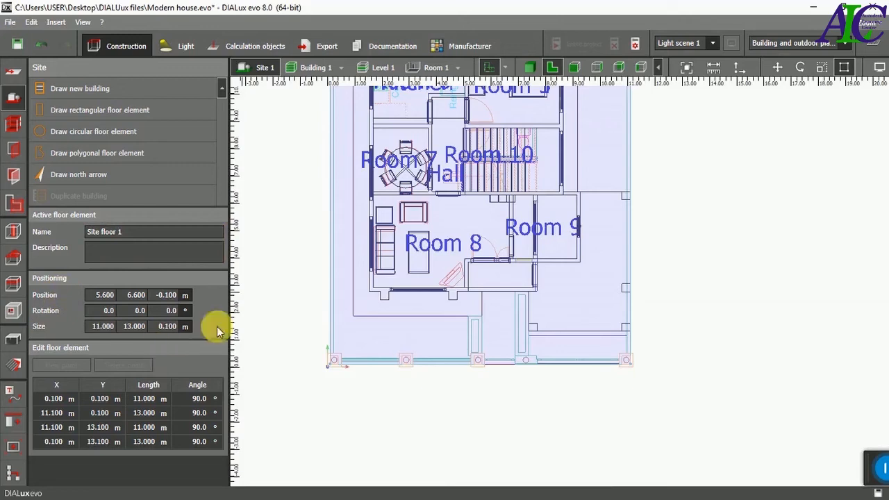
# Lower the site floor element to an elevation of -0.2 m and check it against the building in side view.
pyautogui.click(620, 68)
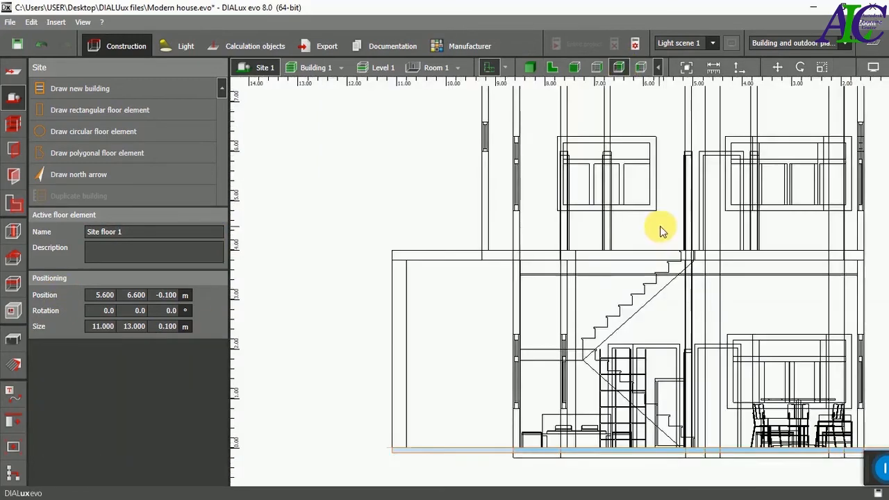
pyautogui.scroll(-2, 431, 243)
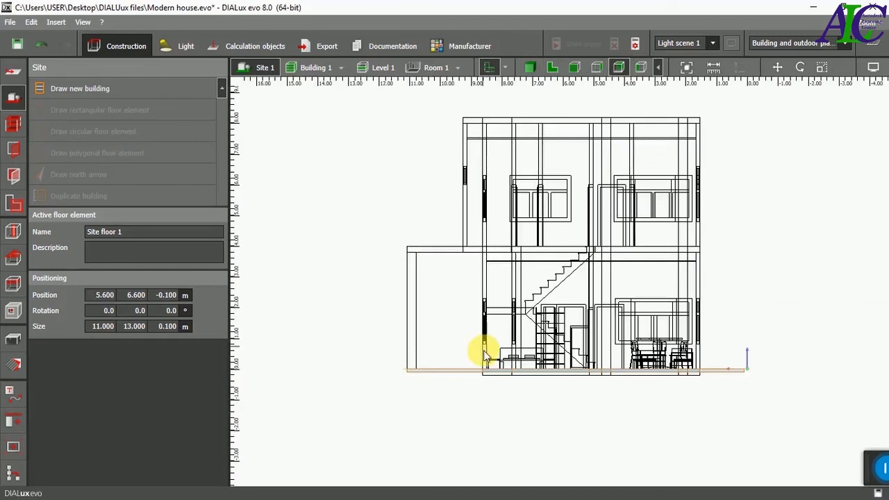
pyautogui.scroll(3, 484, 375)
pyautogui.scroll(-2, 413, 392)
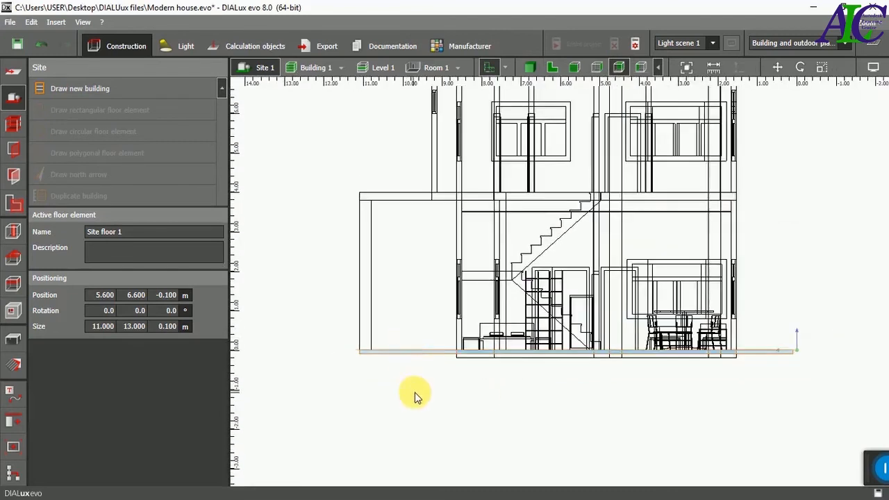
pyautogui.scroll(2, 413, 392)
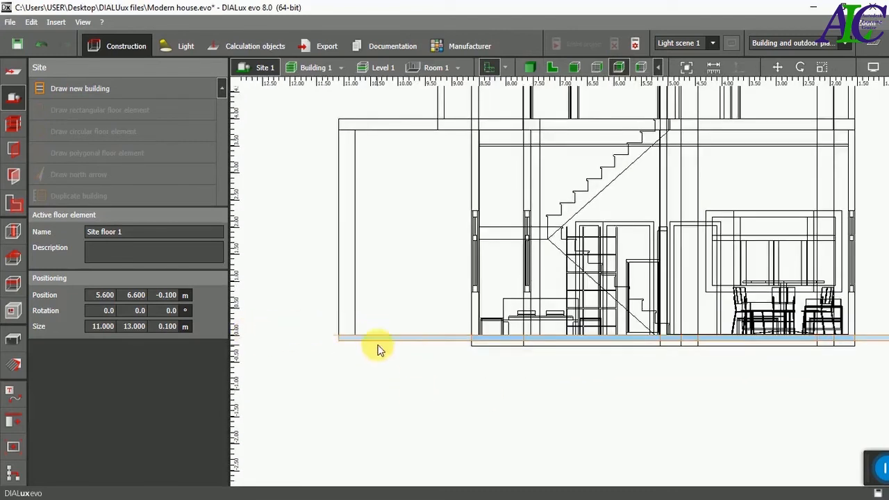
pyautogui.scroll(-2, 322, 338)
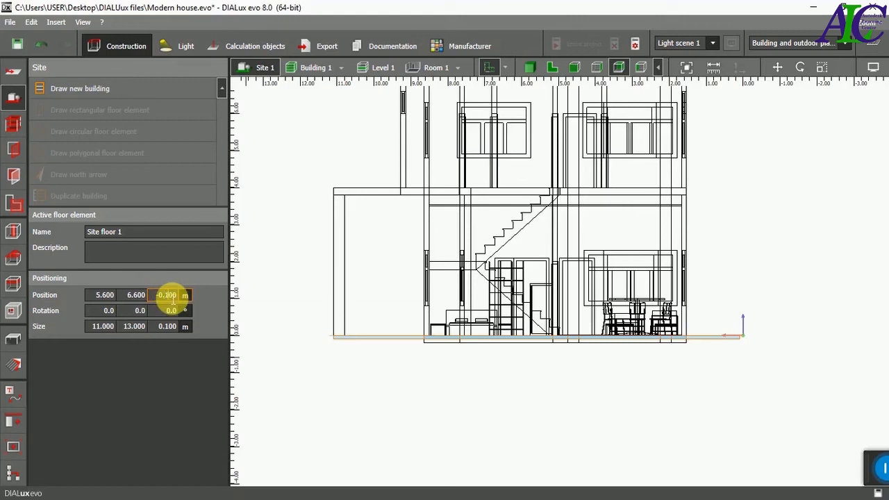
pyautogui.write('2')
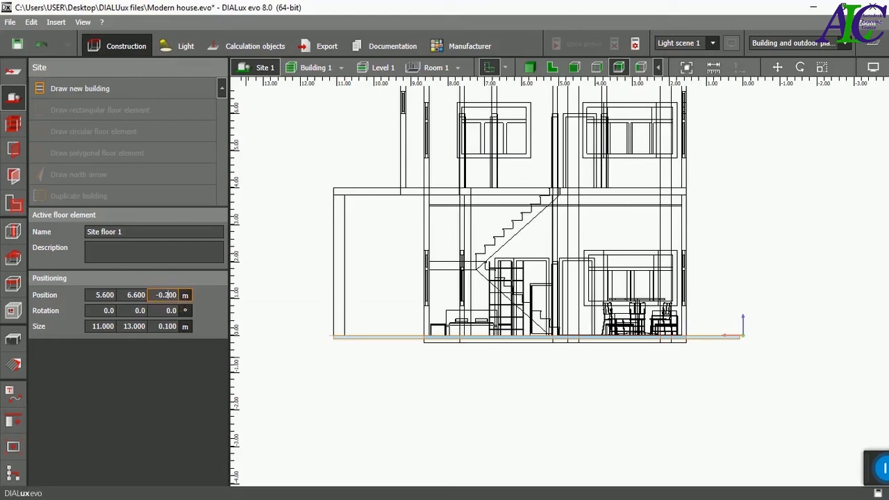
pyautogui.press('Return')
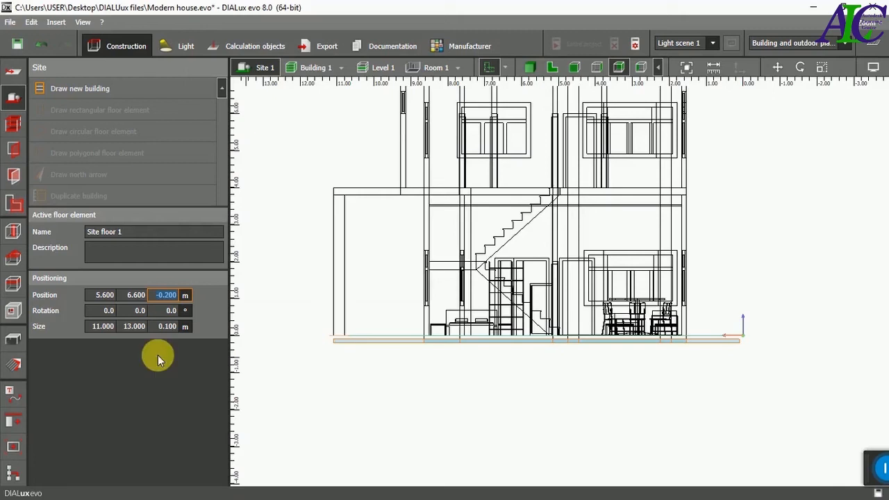
pyautogui.click(353, 372)
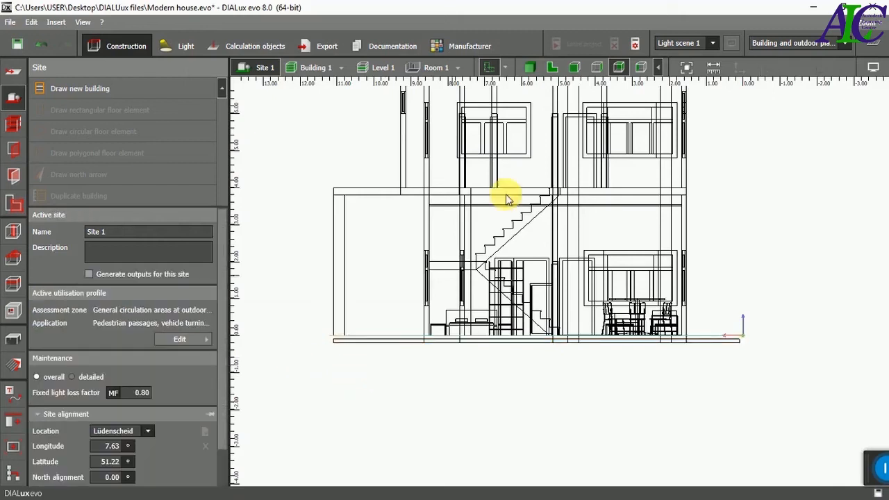
# Examine the site floor element around the building in the 3D view, selecting it to check its extent.
pyautogui.click(529, 67)
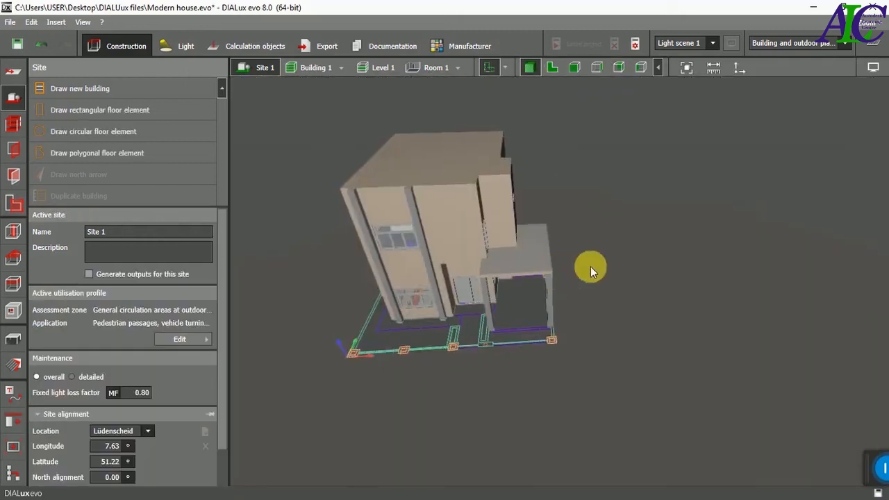
pyautogui.moveTo(587, 298)
pyautogui.mouseDown(button='right')
pyautogui.moveTo(647, 277)
pyautogui.moveTo(621, 291)
pyautogui.mouseUp(button='right')
pyautogui.scroll(-3, 620, 291)
pyautogui.click(13, 72)
pyautogui.click(12, 96)
pyautogui.scroll(-1, 352, 197)
pyautogui.scroll(4, 455, 273)
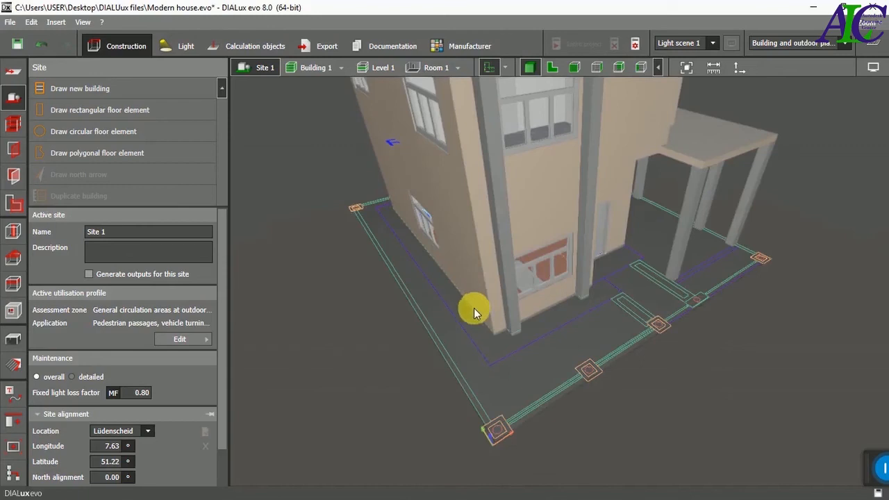
pyautogui.click(482, 366)
pyautogui.click(436, 412)
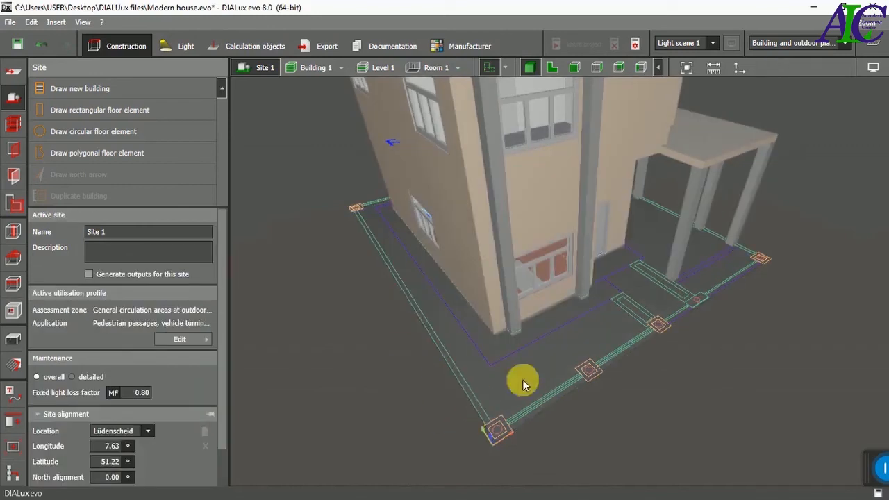
pyautogui.click(540, 373)
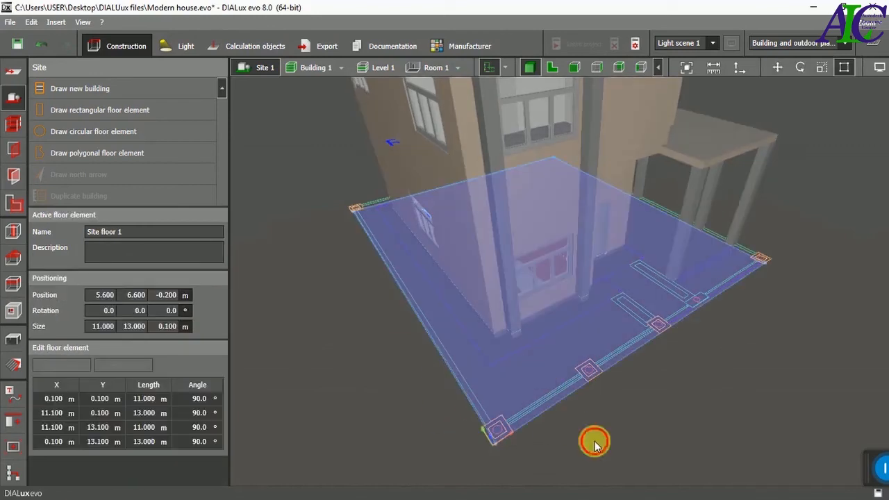
pyautogui.click(575, 414)
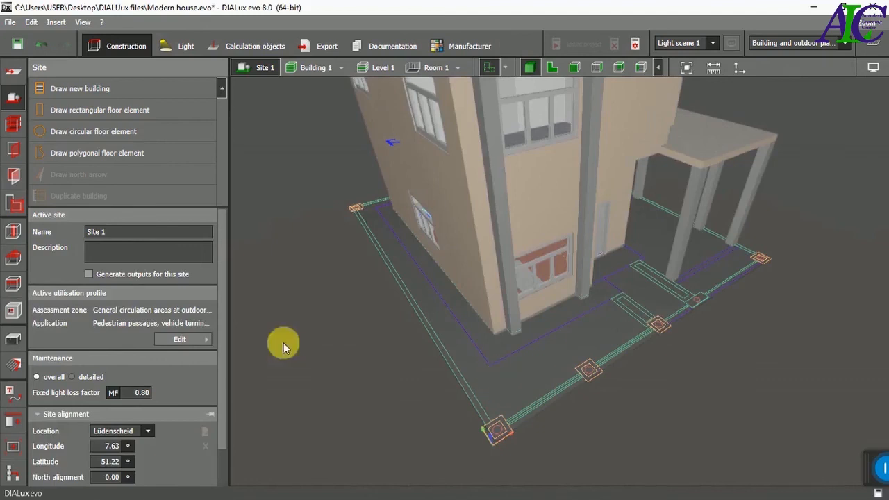
# Choose the Grass texture from the other outdoor floor materials and apply it to the site floor element around the house.
pyautogui.click(13, 363)
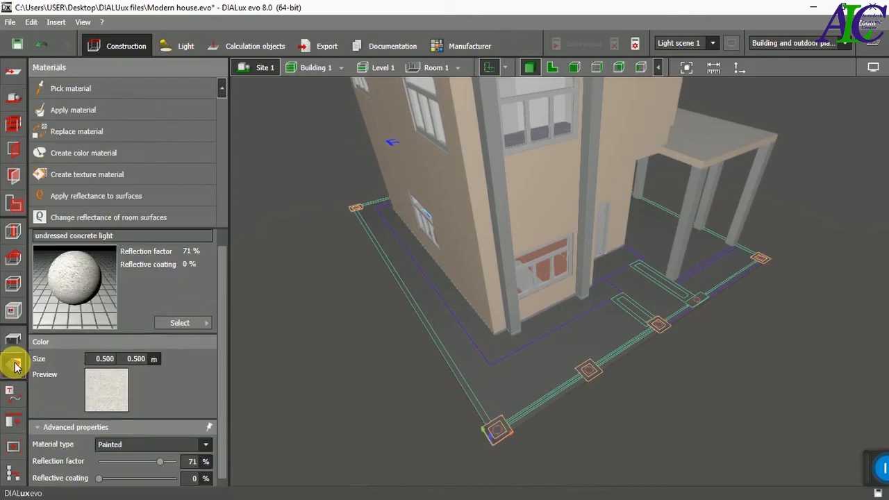
pyautogui.click(201, 323)
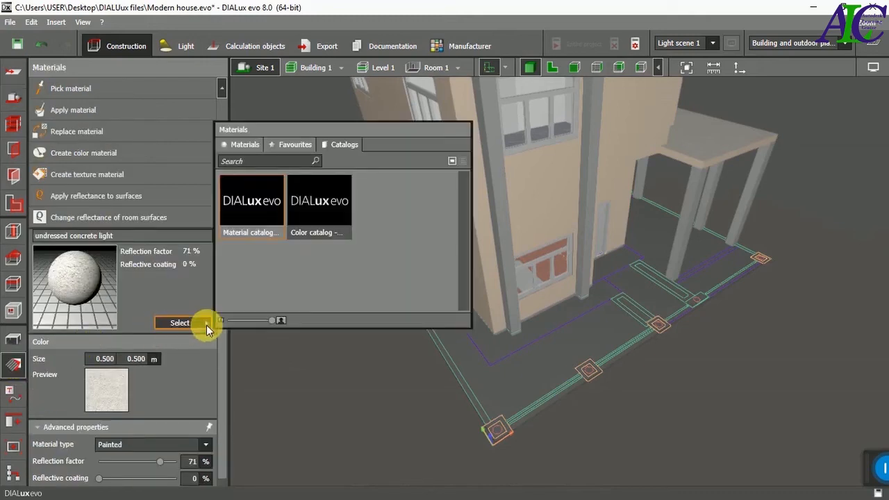
pyautogui.doubleClick(251, 205)
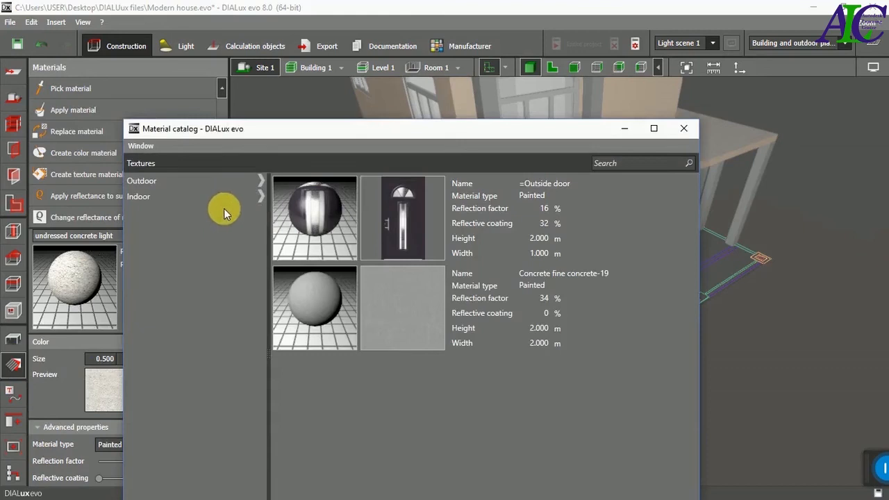
pyautogui.click(236, 183)
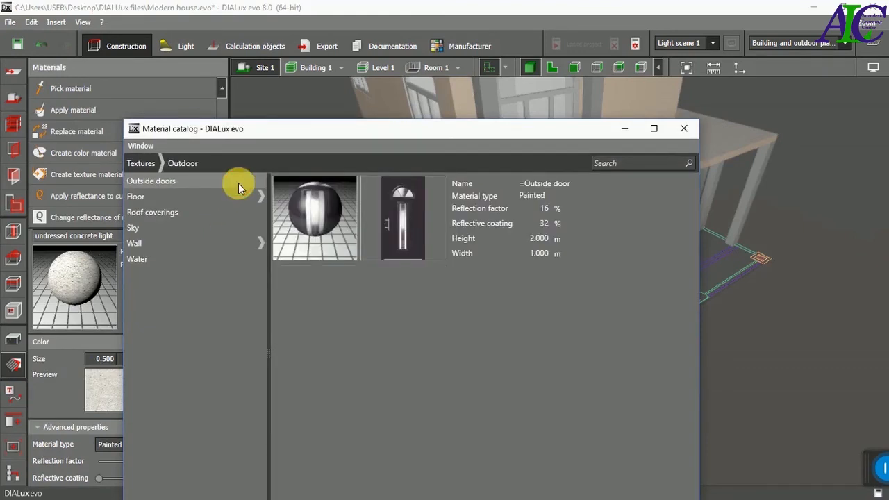
pyautogui.click(231, 197)
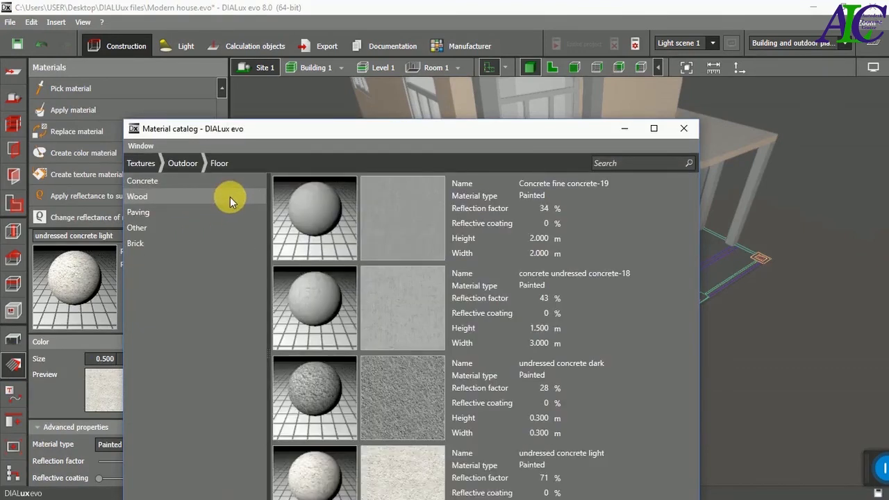
pyautogui.click(213, 226)
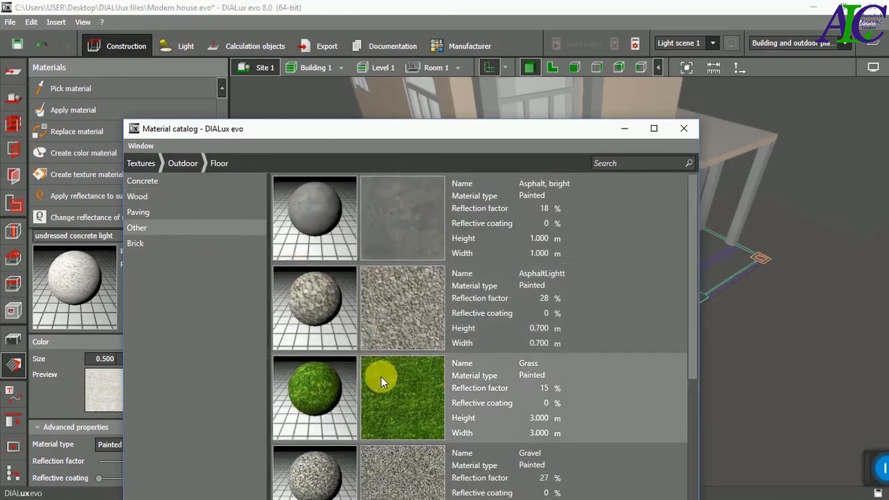
pyautogui.click(381, 377)
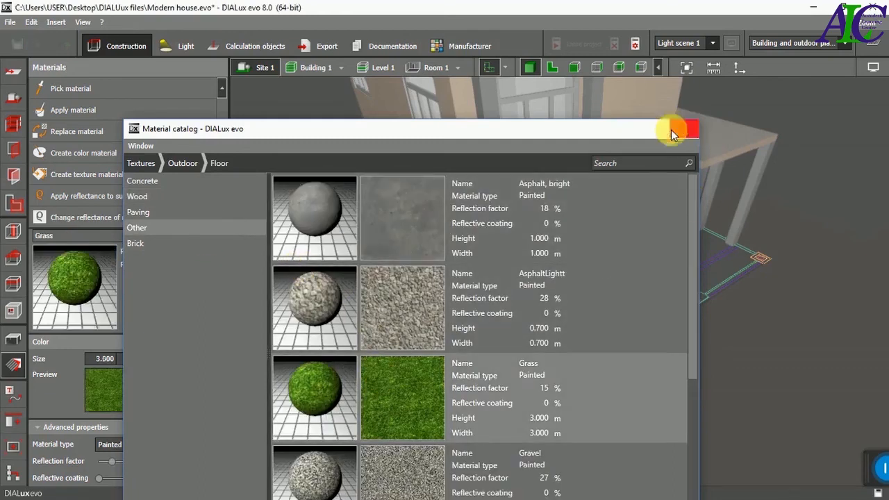
pyautogui.click(683, 129)
pyautogui.moveTo(82, 283); pyautogui.dragTo(499, 365)
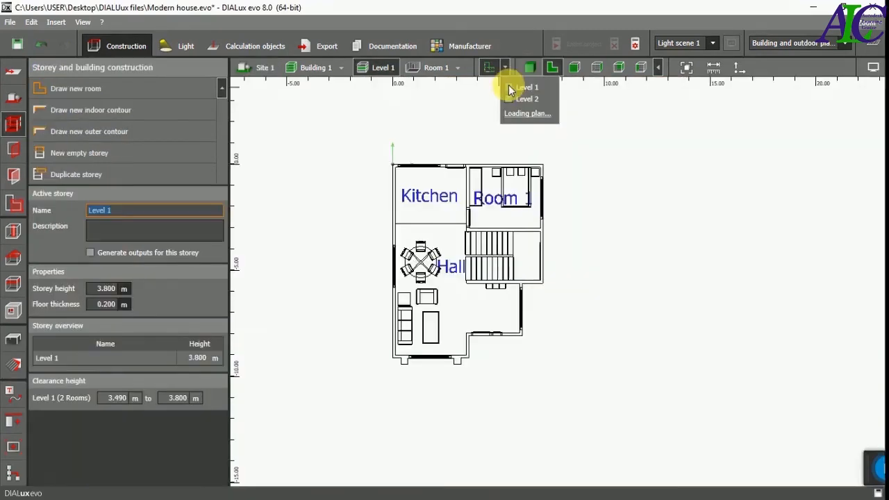
# Show the Level 1 plan beneath the storey's floor view.
pyautogui.click(508, 87)
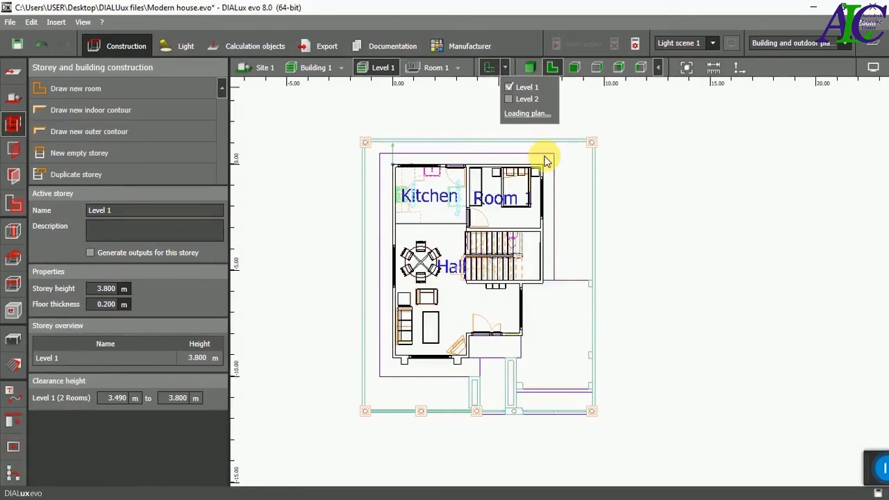
pyautogui.click(645, 363)
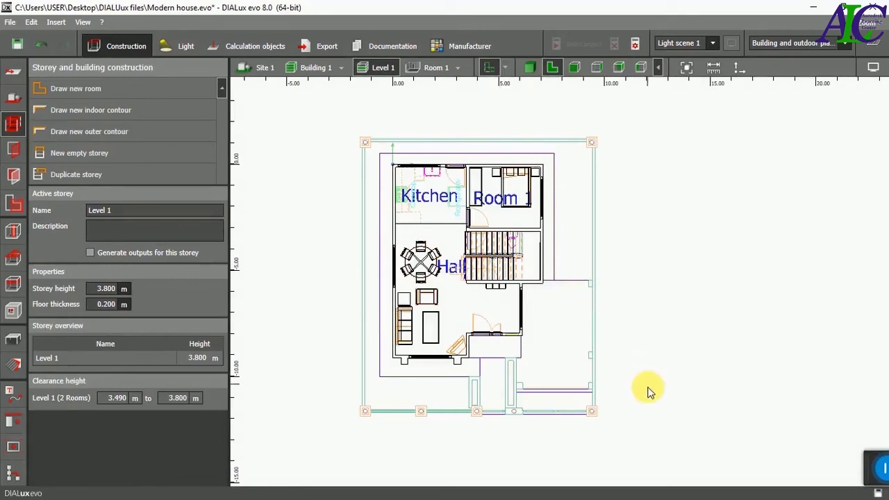
pyautogui.scroll(1, 645, 392)
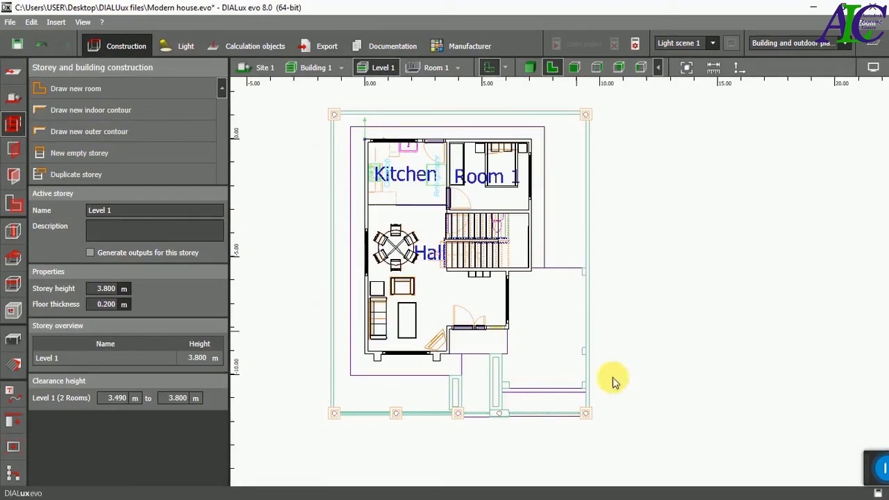
pyautogui.scroll(3, 625, 406)
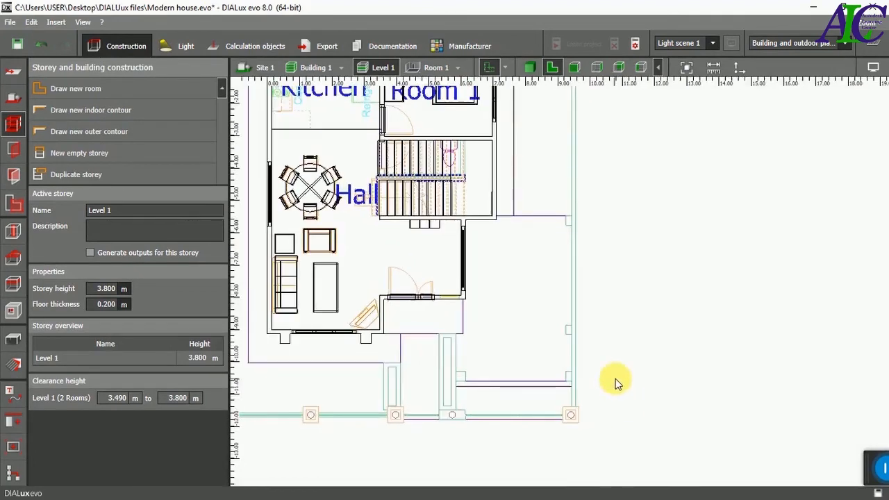
# Start a polygonal site floor element at the terrace's north-east corner and trace its edge west along the building wall, stepping in 0.13 m.
pyautogui.click(15, 97)
pyautogui.click(18, 95)
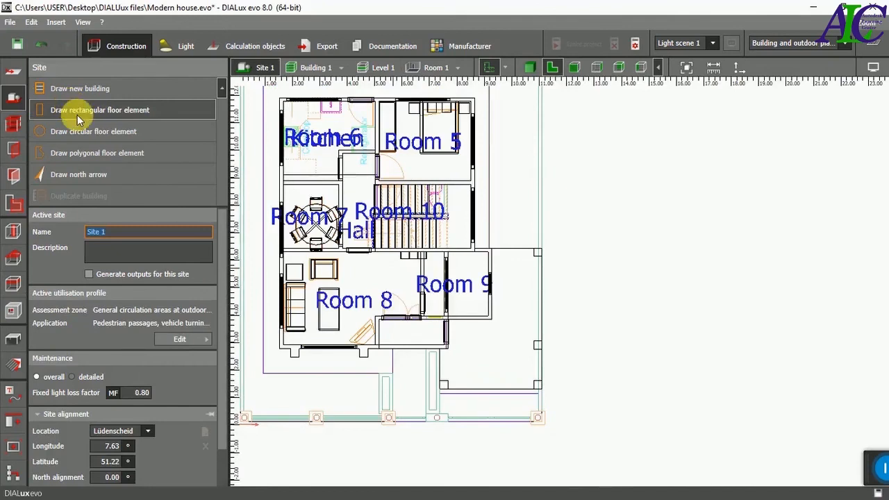
pyautogui.click(68, 156)
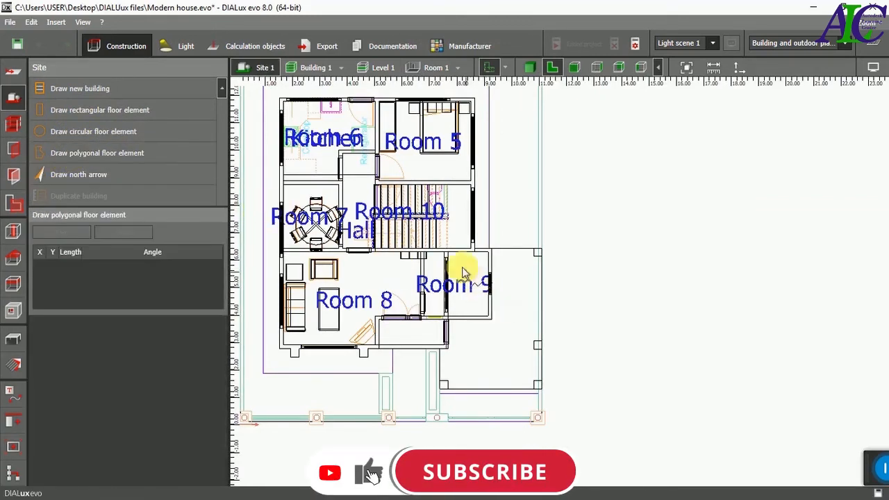
pyautogui.scroll(1, 451, 255)
pyautogui.scroll(1, 449, 257)
pyautogui.scroll(1, 456, 258)
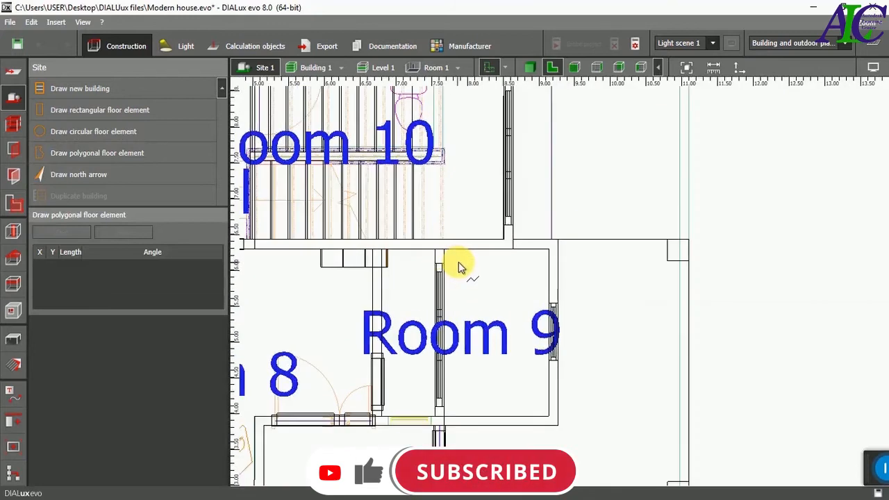
pyautogui.scroll(3, 463, 268)
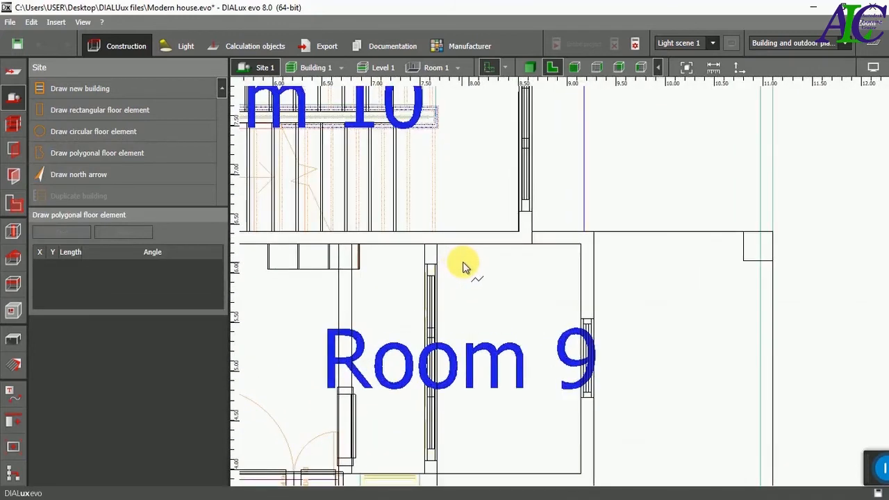
pyautogui.click(771, 233)
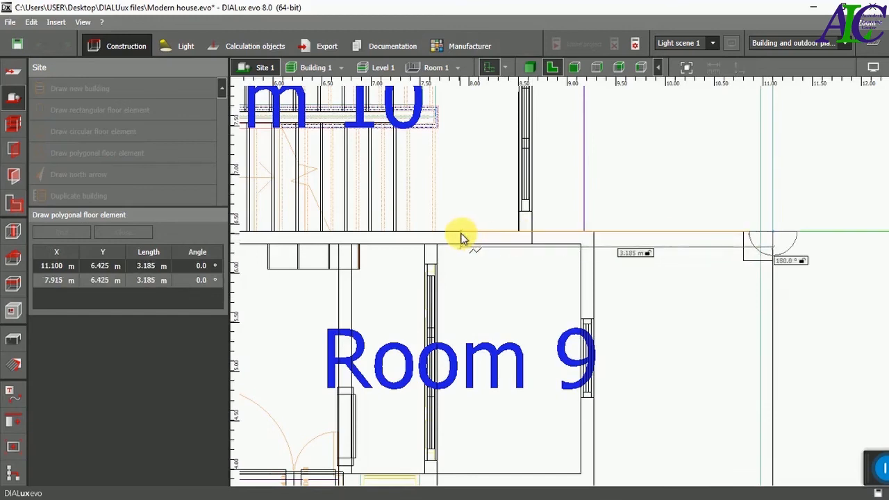
pyautogui.click(532, 232)
pyautogui.click(531, 243)
pyautogui.click(434, 243)
# Continue the polygonal floor outline south past the building's wall end to the front boundary, then east to the corner boundary post.
pyautogui.scroll(-3, 436, 239)
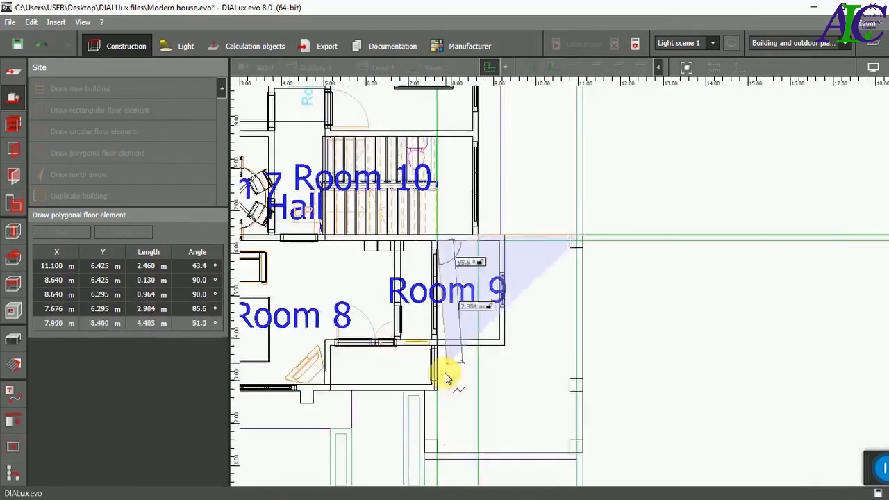
pyautogui.scroll(3, 442, 399)
pyautogui.click(441, 357)
pyautogui.scroll(-4, 448, 363)
pyautogui.scroll(4, 467, 430)
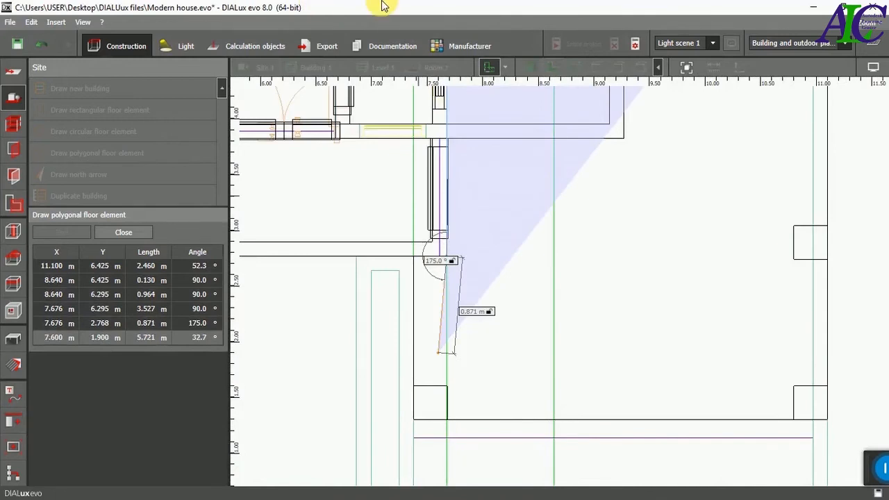
pyautogui.click(413, 257)
pyautogui.scroll(-3, 416, 277)
pyautogui.scroll(3, 426, 444)
pyautogui.click(402, 364)
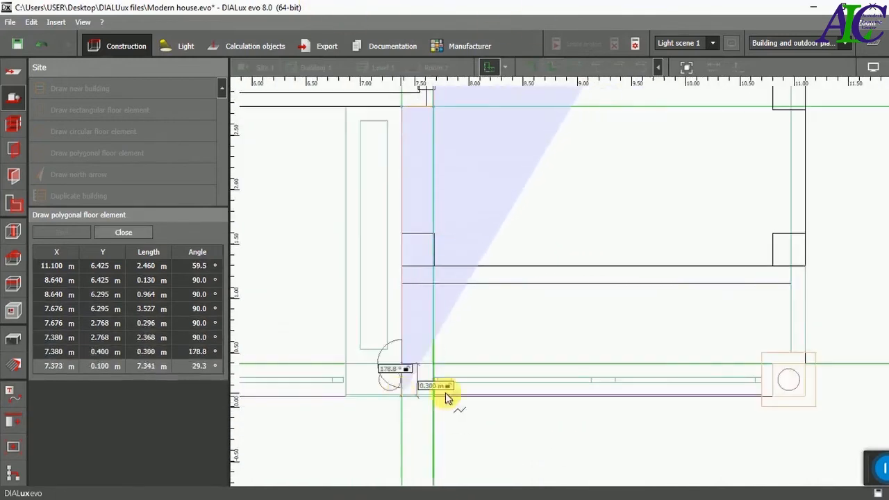
pyautogui.click(433, 396)
pyautogui.click(803, 397)
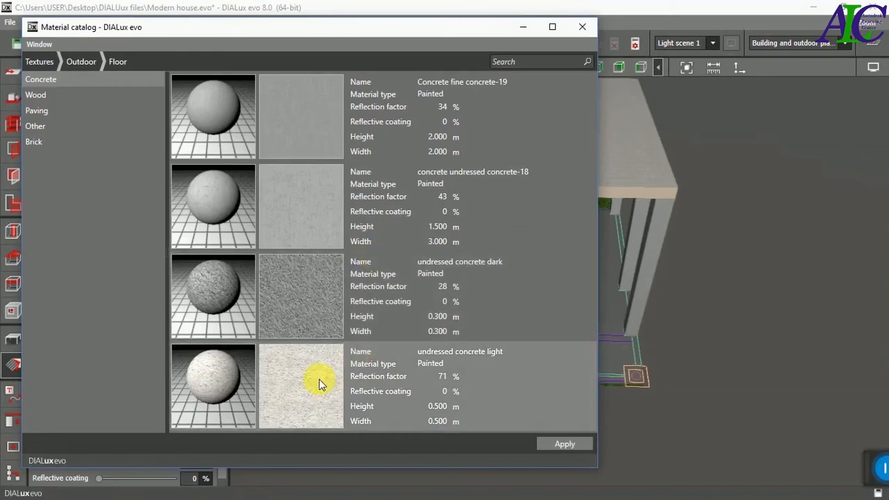
# Choose the undressed concrete light texture from the outdoor concrete floor materials and apply it to the polygonal terrace floor.
pyautogui.click(316, 379)
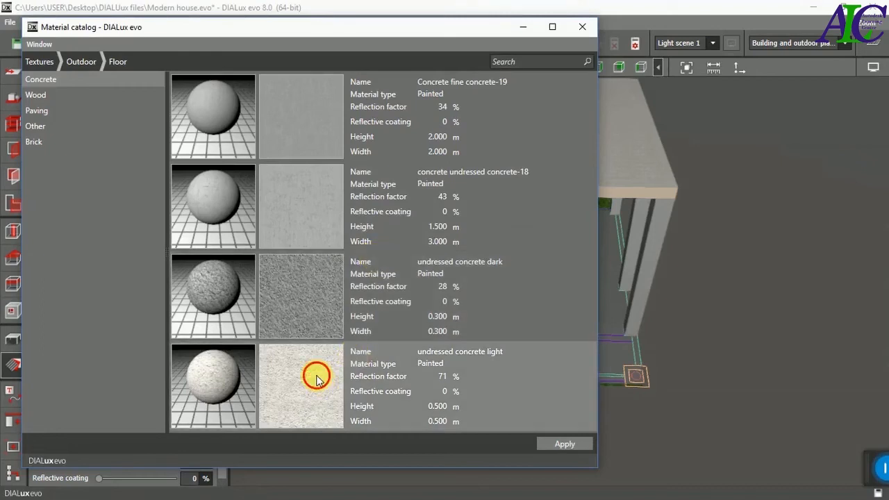
pyautogui.click(577, 442)
pyautogui.click(580, 29)
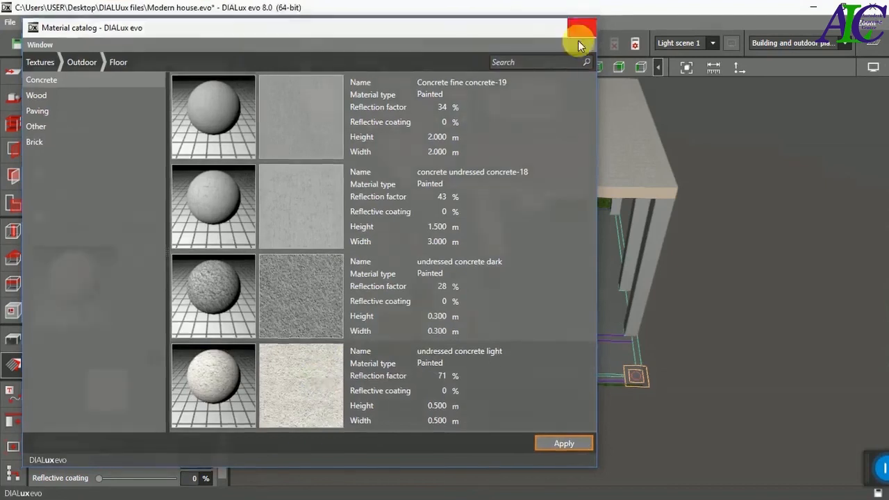
pyautogui.moveTo(74, 282); pyautogui.dragTo(565, 316)
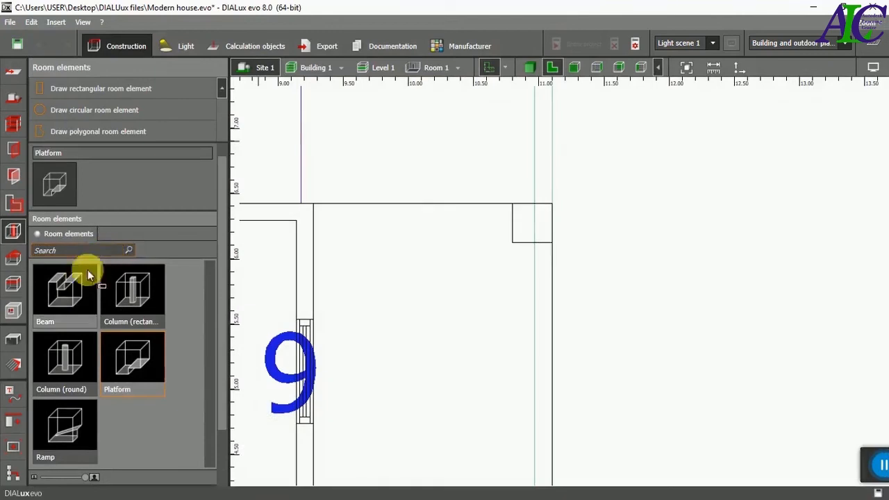
# Draw a 0.3 m wide beam along the terrace's east edge, from the north-east column's inner corner south to the front edge, about 4.825 m long.
pyautogui.click(76, 288)
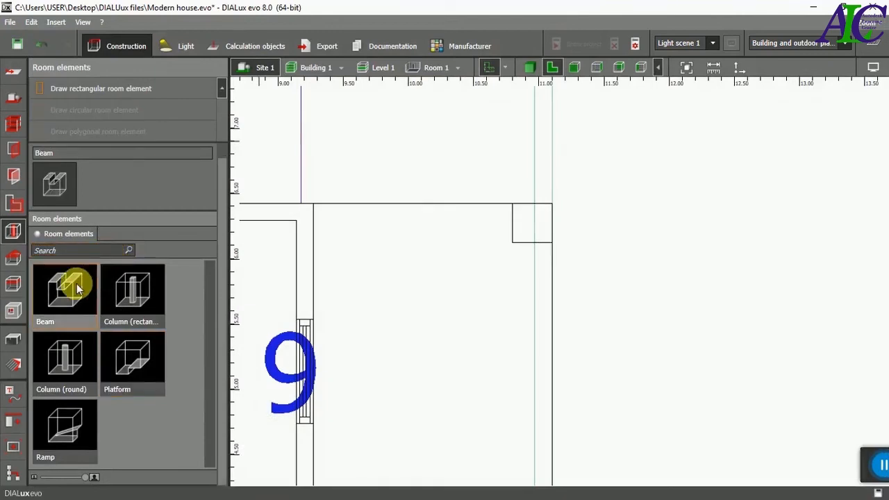
pyautogui.click(109, 90)
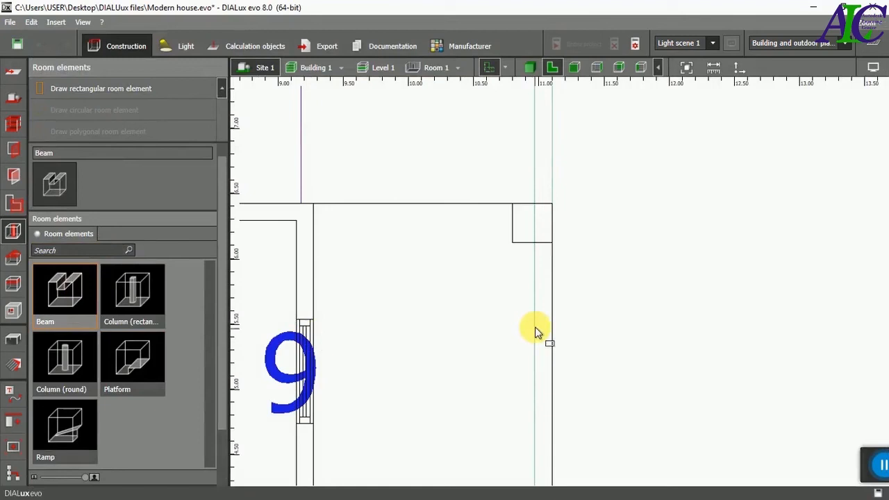
pyautogui.click(513, 243)
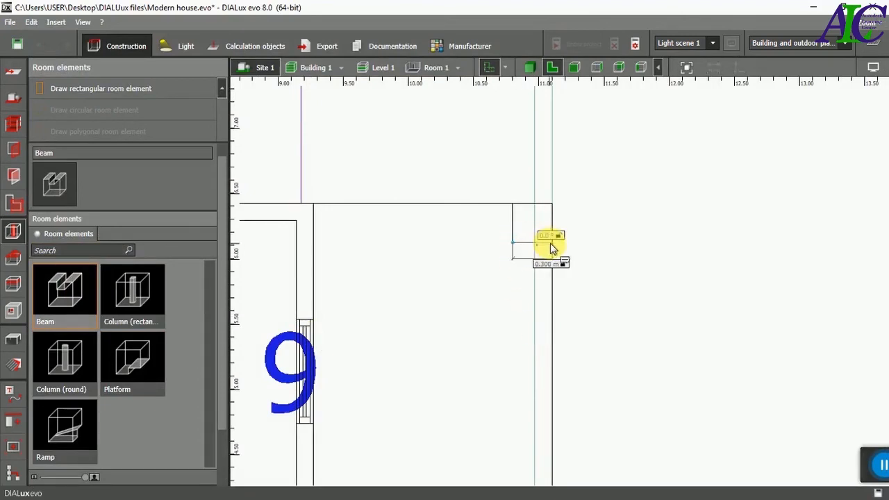
pyautogui.scroll(-3, 540, 300)
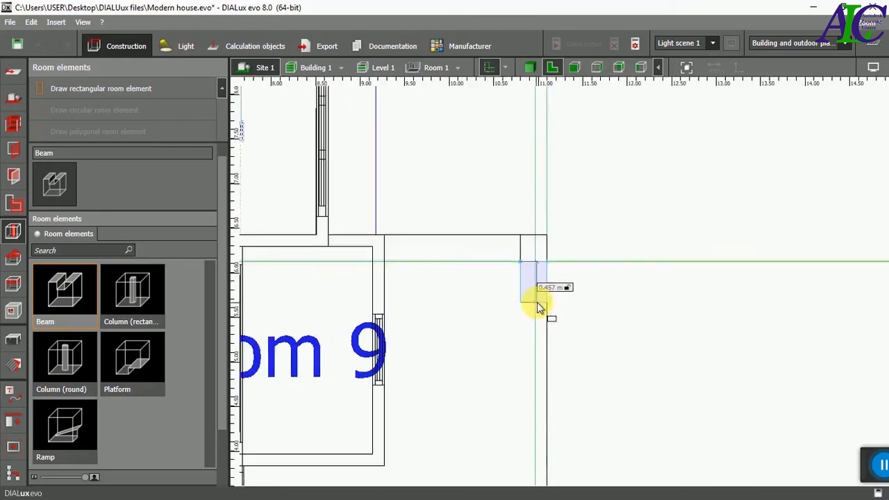
pyautogui.scroll(-5, 517, 268)
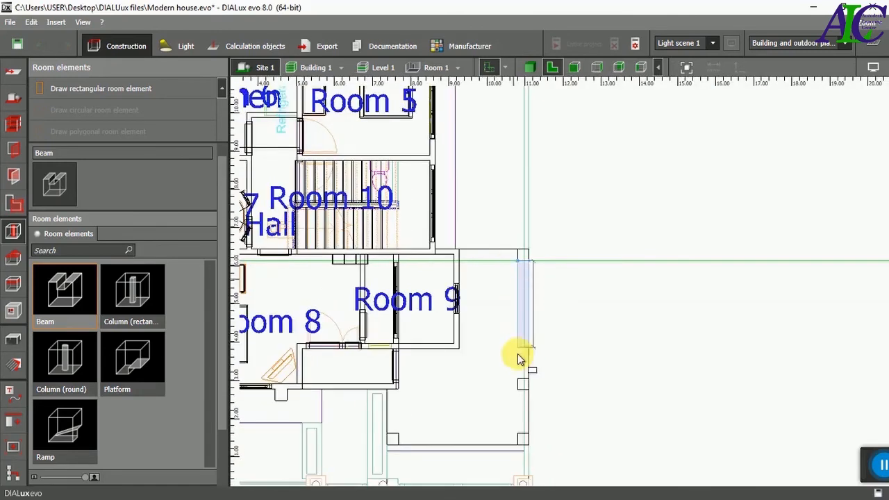
pyautogui.scroll(2, 533, 459)
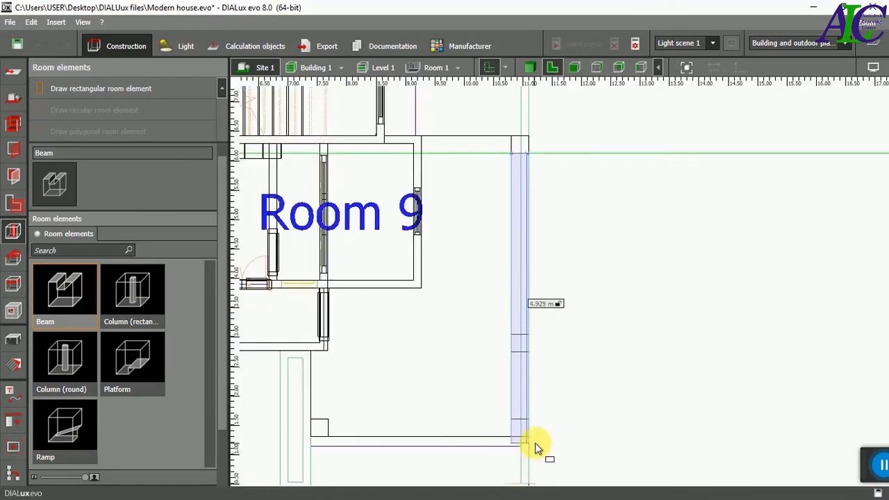
pyautogui.scroll(2, 535, 451)
pyautogui.scroll(2, 535, 447)
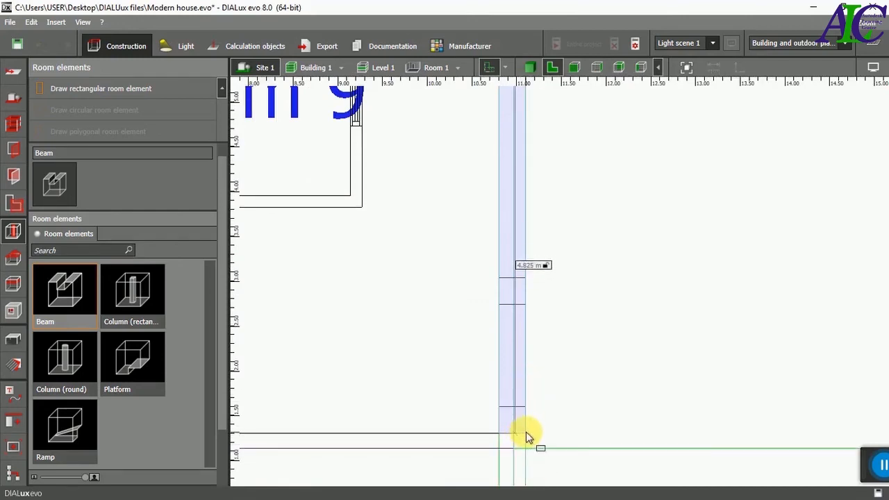
pyautogui.click(524, 431)
pyautogui.scroll(-1, 545, 416)
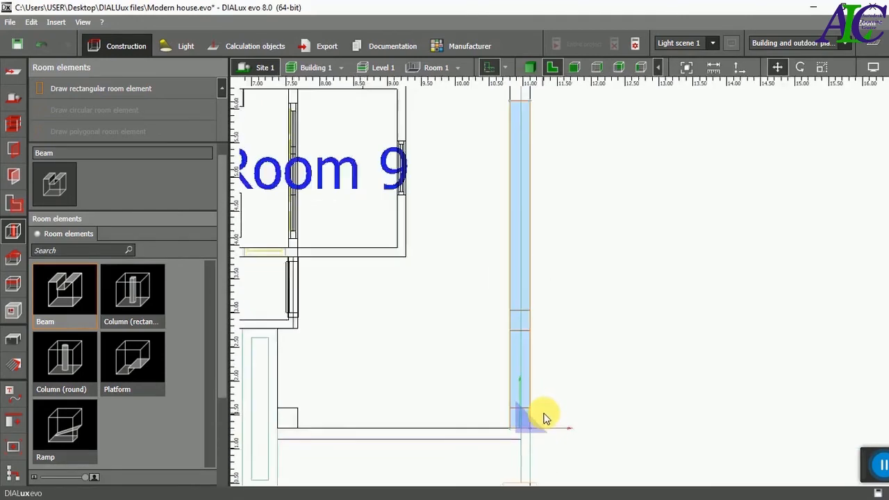
pyautogui.scroll(-1, 545, 417)
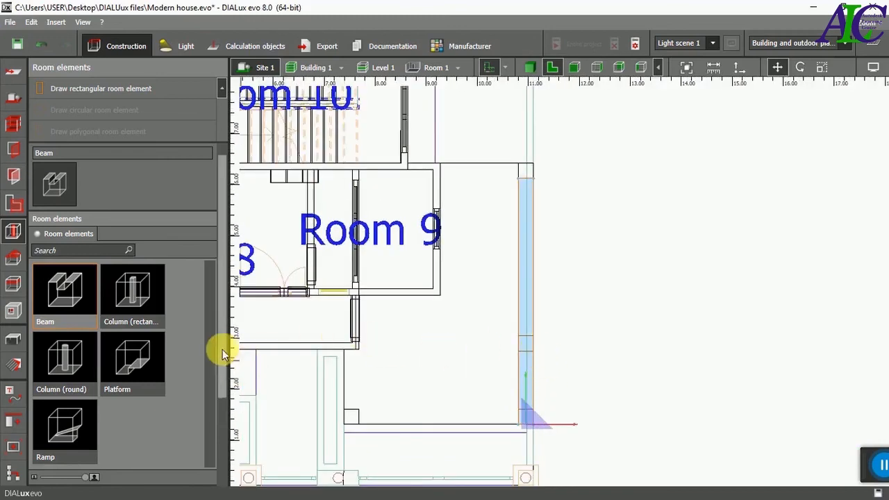
# Try a length of 5.2 m and 5.1 m for the east beam.
pyautogui.moveTo(224, 337); pyautogui.dragTo(224, 452)
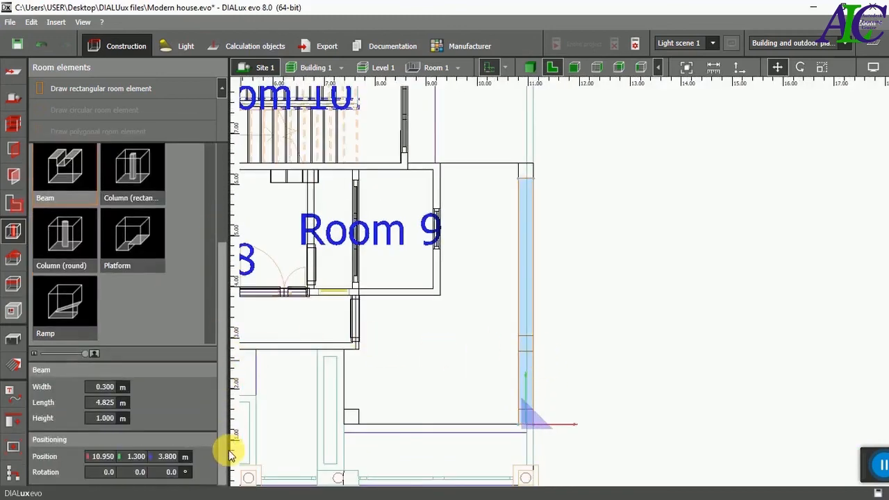
pyautogui.click(101, 407)
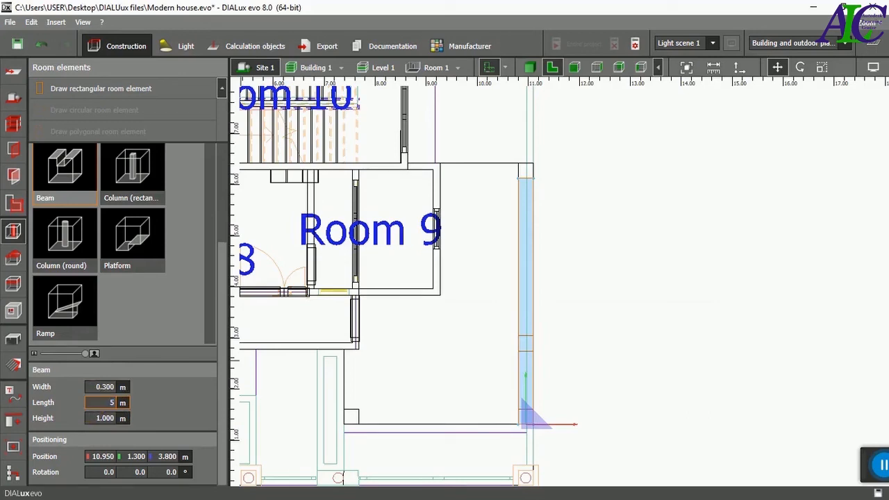
pyautogui.press('Return')
pyautogui.write('5.2')
pyautogui.press('Return')
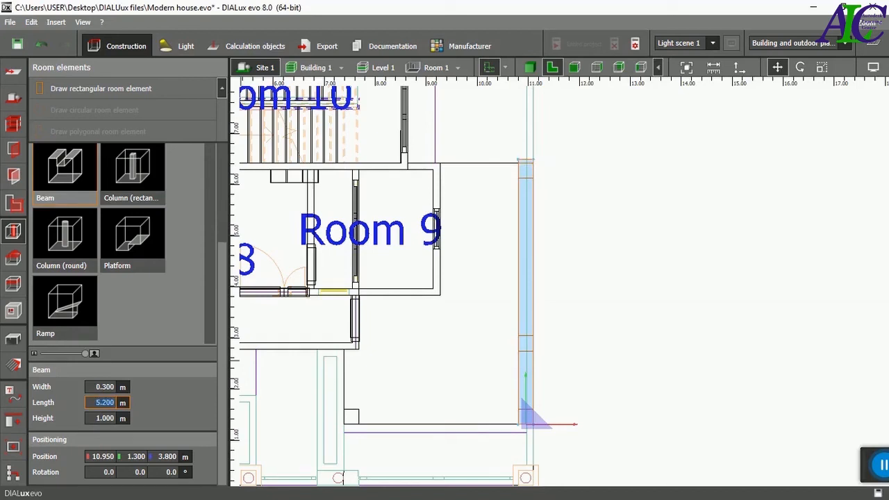
pyautogui.write('5.1')
pyautogui.press('Return')
# Scale the east beam's north end to the terrace's outer edge, giving a length of 5.125 m.
pyautogui.rightClick(525, 221)
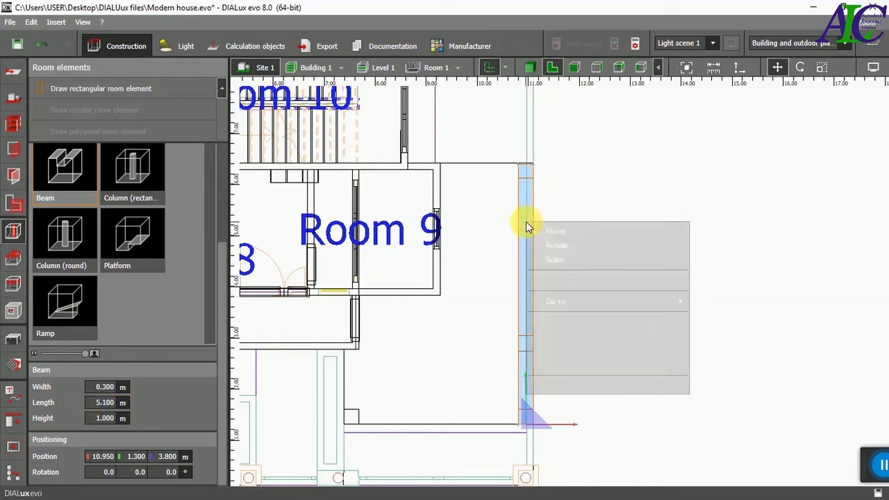
pyautogui.click(555, 259)
pyautogui.scroll(4, 526, 139)
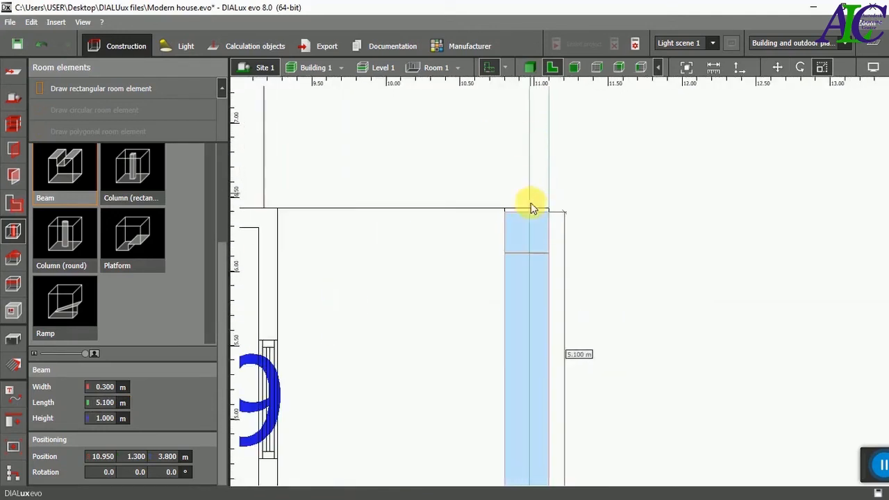
pyautogui.moveTo(525, 208); pyautogui.dragTo(525, 204)
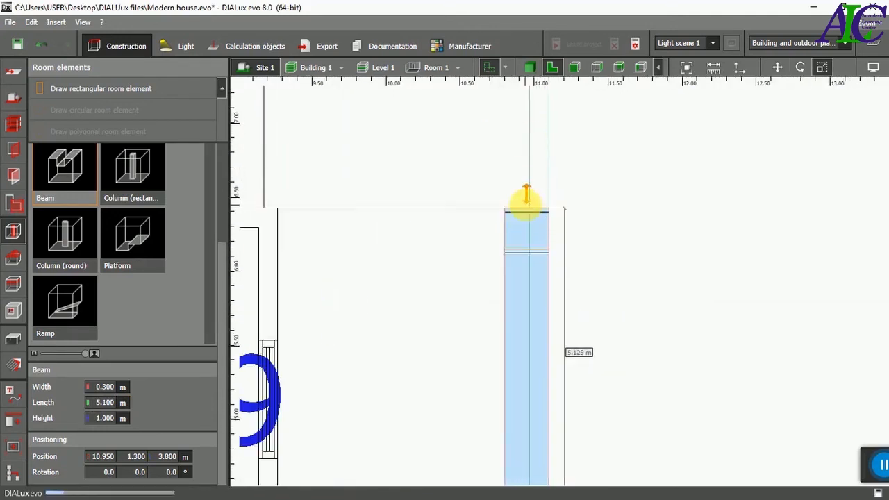
pyautogui.scroll(-5, 504, 212)
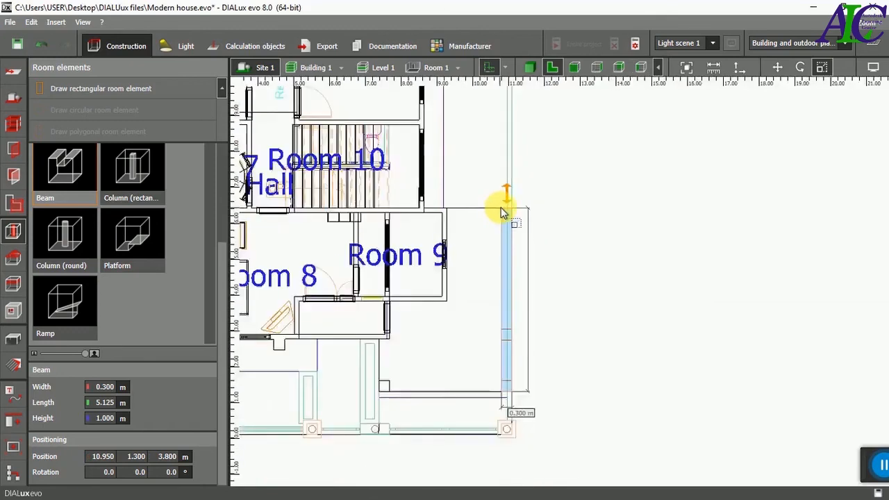
# Set the east beam's vertical position to 4.8 m and its height to 0.8 m, and check it in 3D.
pyautogui.scroll(-2, 502, 212)
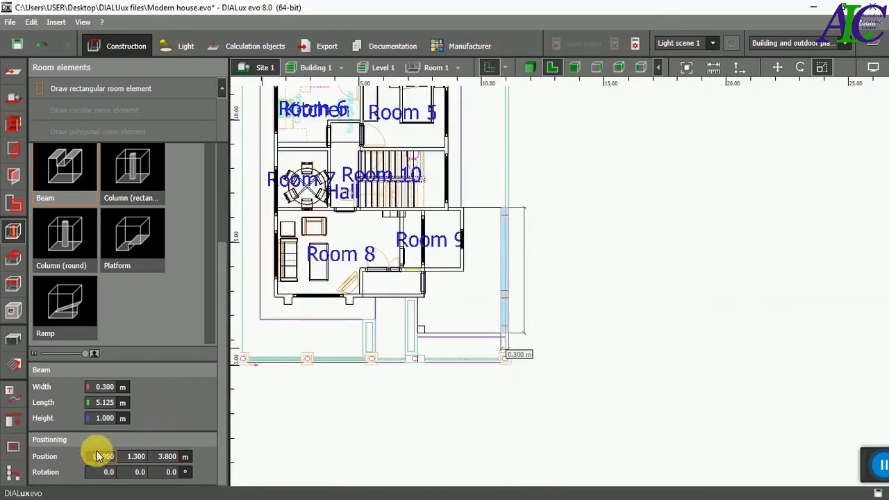
pyautogui.click(168, 456)
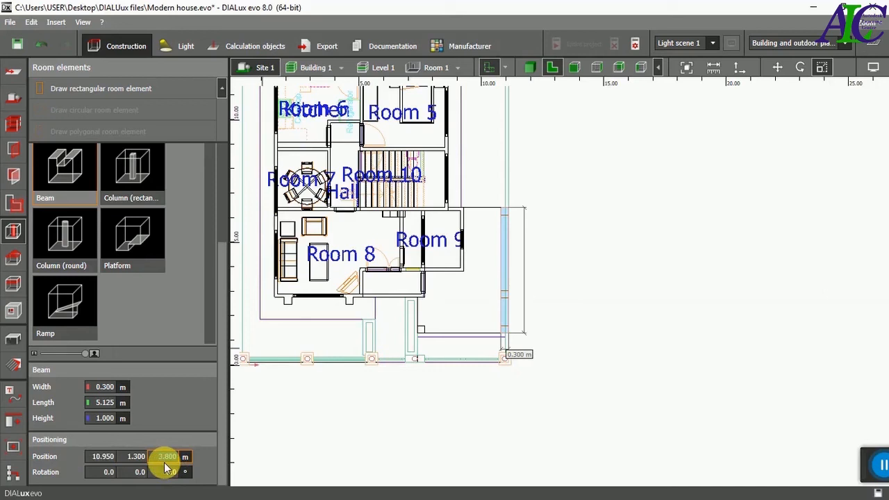
pyautogui.write('4.8')
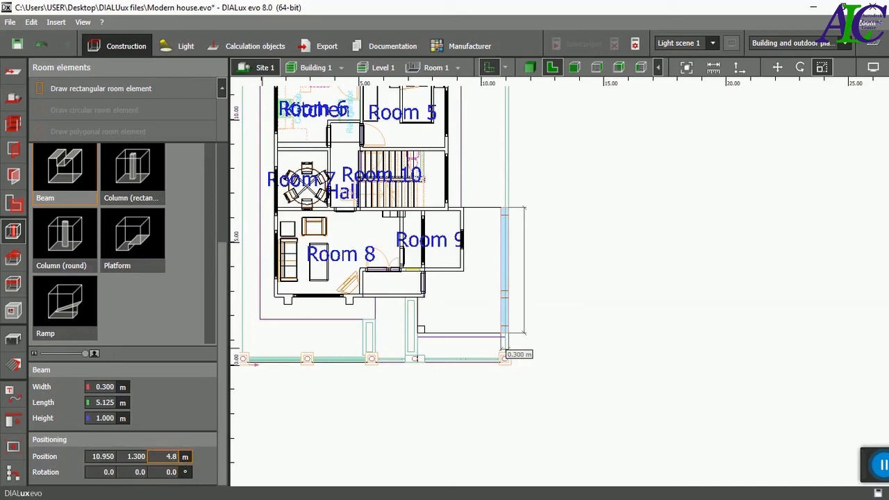
pyautogui.press('Return')
pyautogui.click(113, 421)
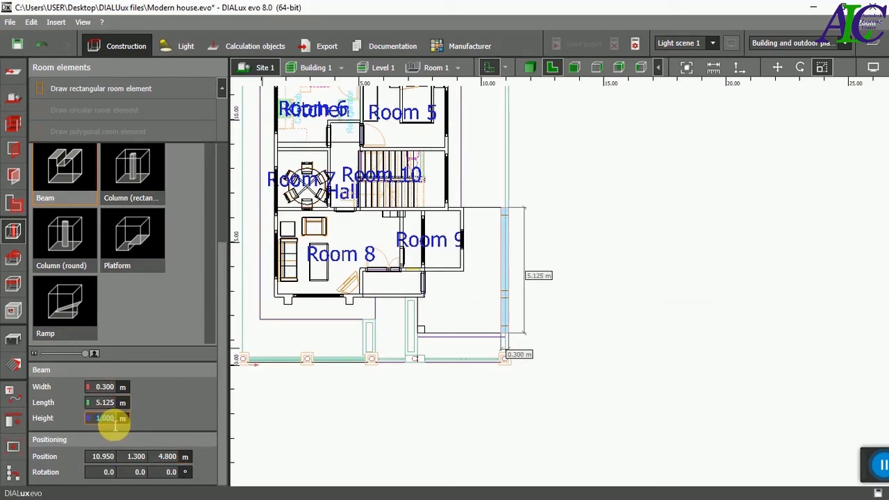
pyautogui.write('0.8')
pyautogui.press('Return')
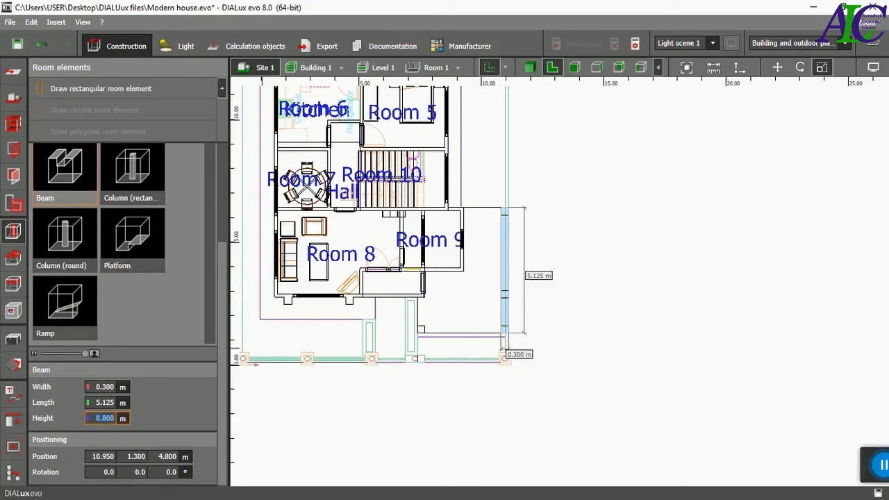
pyautogui.click(529, 68)
pyautogui.moveTo(661, 443); pyautogui.dragTo(699, 429, button='right')
pyautogui.click(664, 374)
pyautogui.moveTo(651, 336); pyautogui.dragTo(648, 375, button='right')
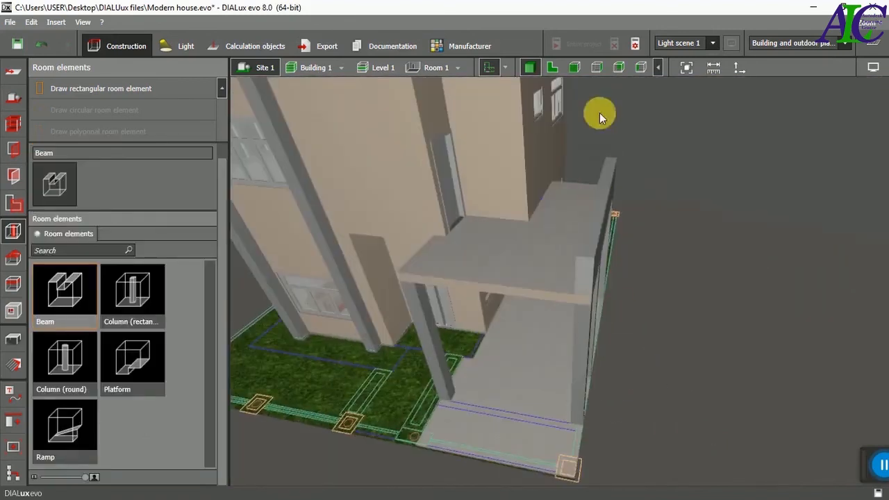
# Copy the east beam in plan and move the duplicate to the terrace's west edge, aligned with the south-west column.
pyautogui.click(556, 70)
pyautogui.scroll(3, 456, 311)
pyautogui.click(534, 252)
pyautogui.rightClick(534, 247)
pyautogui.click(557, 346)
pyautogui.rightClick(613, 271)
pyautogui.click(645, 301)
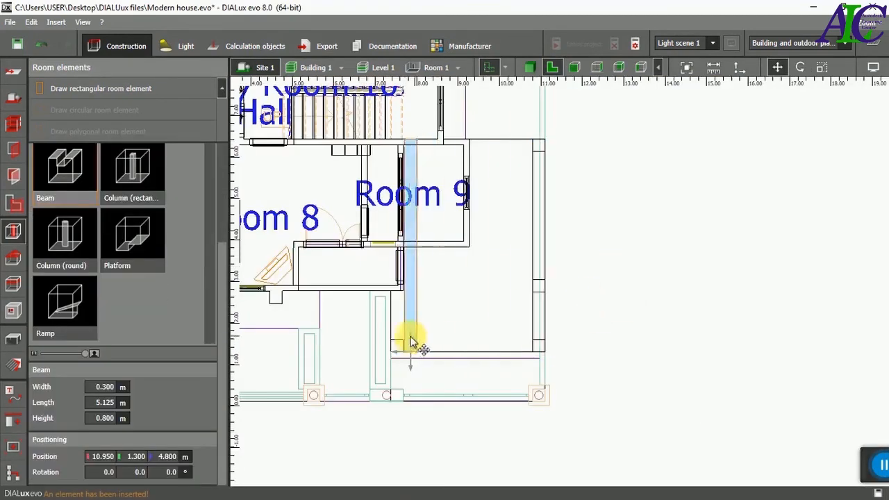
pyautogui.scroll(5, 411, 373)
pyautogui.scroll(-4, 411, 372)
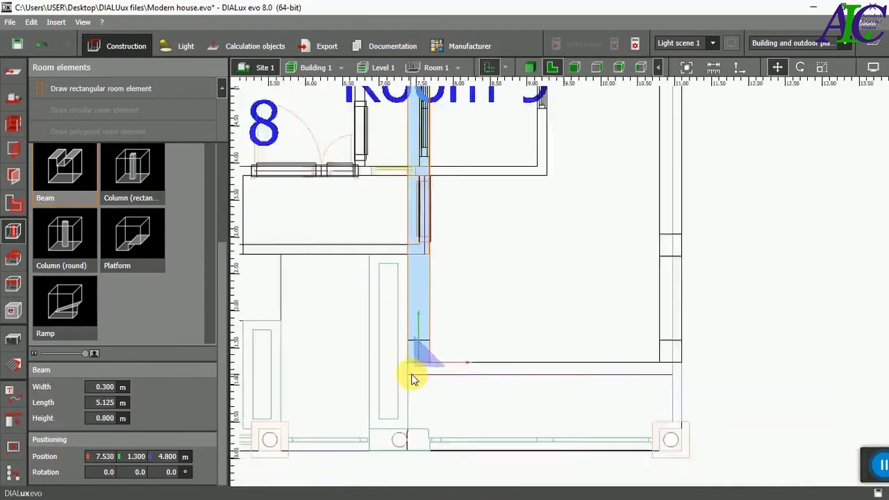
# Scale the west beam's north end back so it stops at the building wall below Room 9.
pyautogui.rightClick(413, 312)
pyautogui.click(430, 353)
pyautogui.moveTo(415, 110); pyautogui.dragTo(416, 291)
pyautogui.scroll(5, 416, 292)
pyautogui.scroll(-3, 527, 246)
pyautogui.scroll(-2, 522, 316)
pyautogui.click(494, 318)
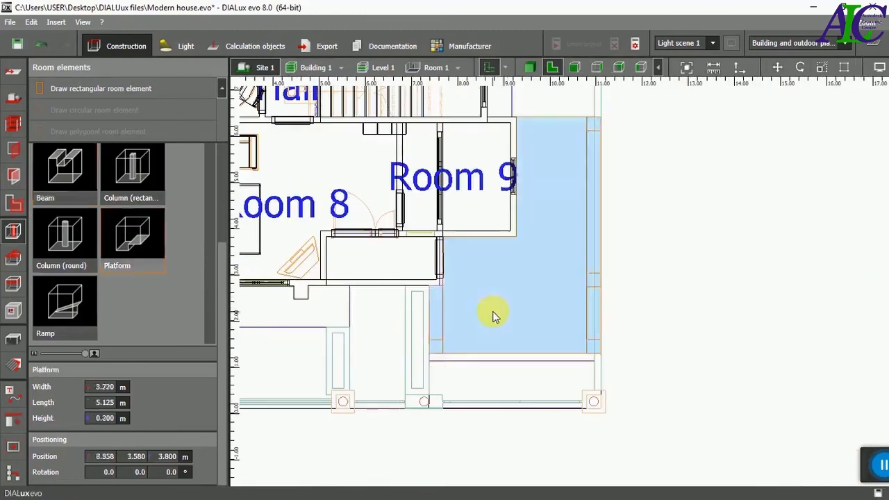
pyautogui.click(646, 281)
# Paste another copy of the east beam, shift it inside the terrace and rotate it 90°.
pyautogui.click(594, 322)
pyautogui.rightClick(592, 322)
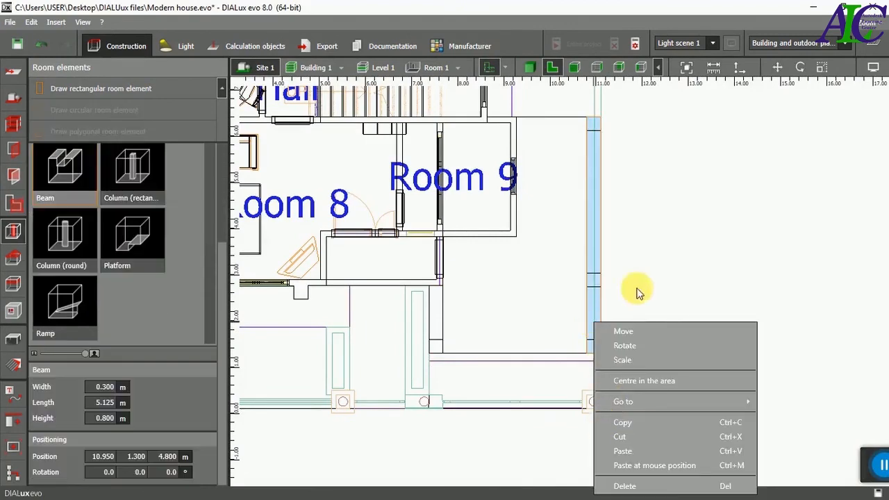
pyautogui.click(635, 450)
pyautogui.moveTo(600, 352); pyautogui.dragTo(547, 357)
pyautogui.rightClick(536, 218)
pyautogui.click(541, 238)
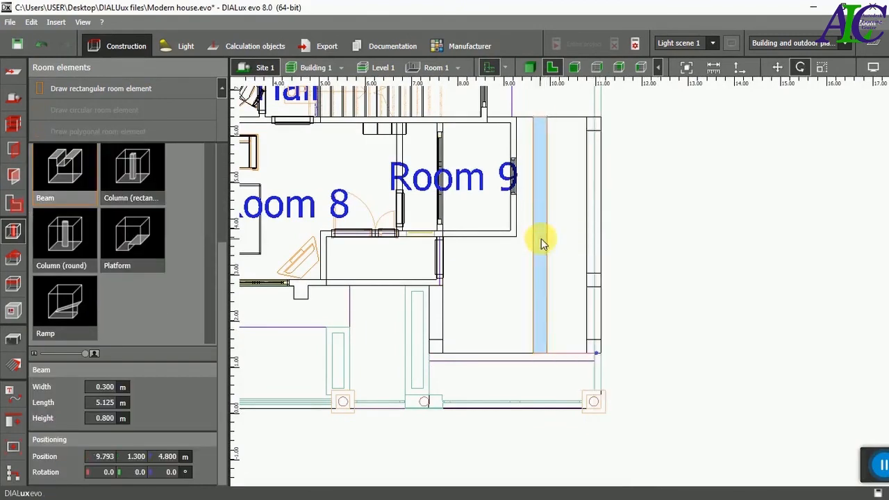
pyautogui.scroll(-2, 541, 235)
pyautogui.moveTo(542, 305); pyautogui.dragTo(562, 313)
# Move the rotated beam to the terrace's front edge against the east beam and shorten it to 3.12 m to meet the west beam.
pyautogui.scroll(4, 551, 331)
pyautogui.rightClick(509, 296)
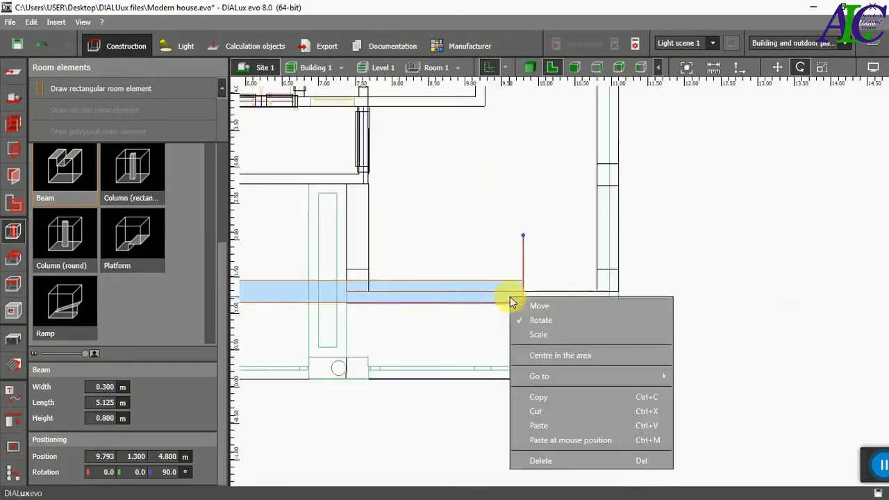
pyautogui.click(534, 306)
pyautogui.moveTo(520, 288); pyautogui.dragTo(587, 284)
pyautogui.scroll(-2, 486, 286)
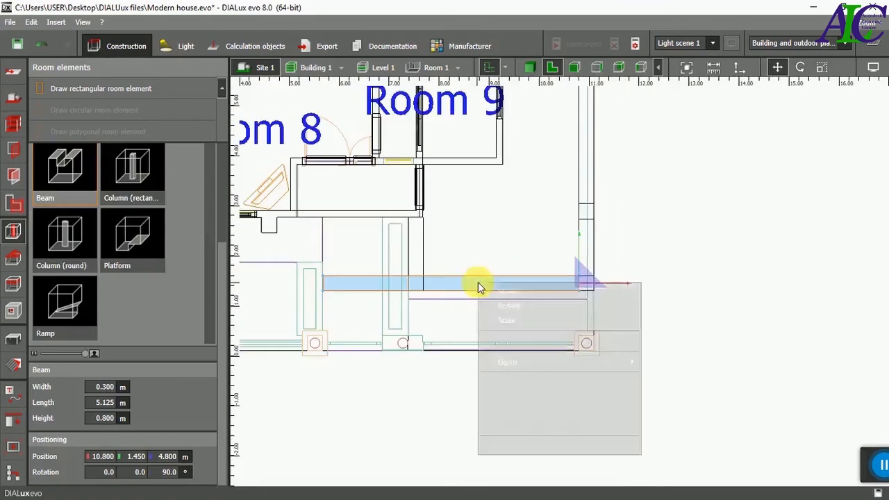
pyautogui.moveTo(341, 286); pyautogui.dragTo(424, 286)
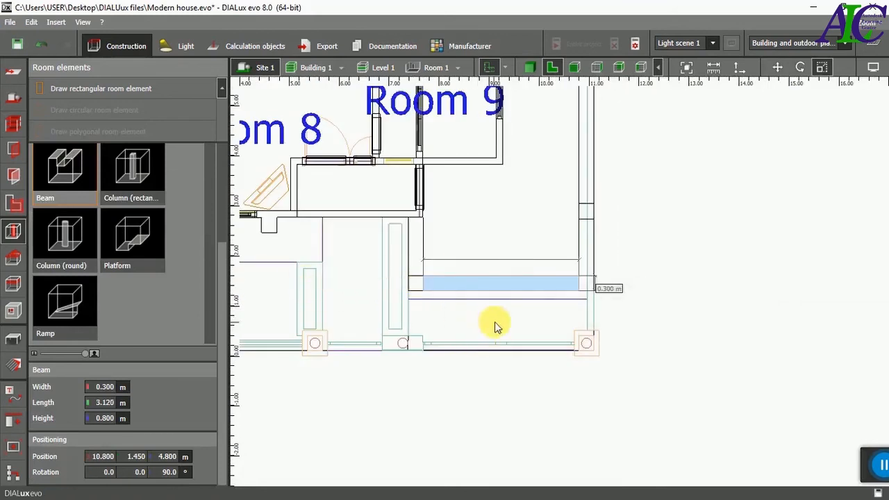
# Copy the front beam to the terrace's north edge and shorten its west end to the outer wall of Room 9.
pyautogui.rightClick(510, 285)
pyautogui.click(544, 381)
pyautogui.rightClick(662, 240)
pyautogui.click(668, 280)
pyautogui.moveTo(585, 282); pyautogui.dragTo(600, 175)
pyautogui.scroll(-3, 616, 122)
pyautogui.scroll(3, 618, 122)
pyautogui.moveTo(576, 401); pyautogui.dragTo(581, 202)
pyautogui.rightClick(507, 198)
pyautogui.moveTo(346, 201); pyautogui.dragTo(462, 200)
# Apply the 1034 (Pastel yellow) colour material to the terrace beams in the 3D view.
pyautogui.click(637, 277)
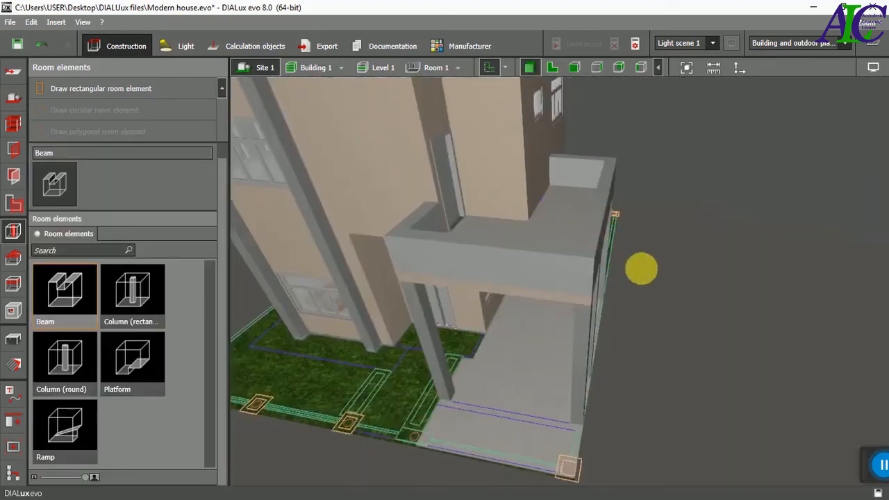
pyautogui.moveTo(640, 268); pyautogui.dragTo(582, 229)
pyautogui.click(13, 363)
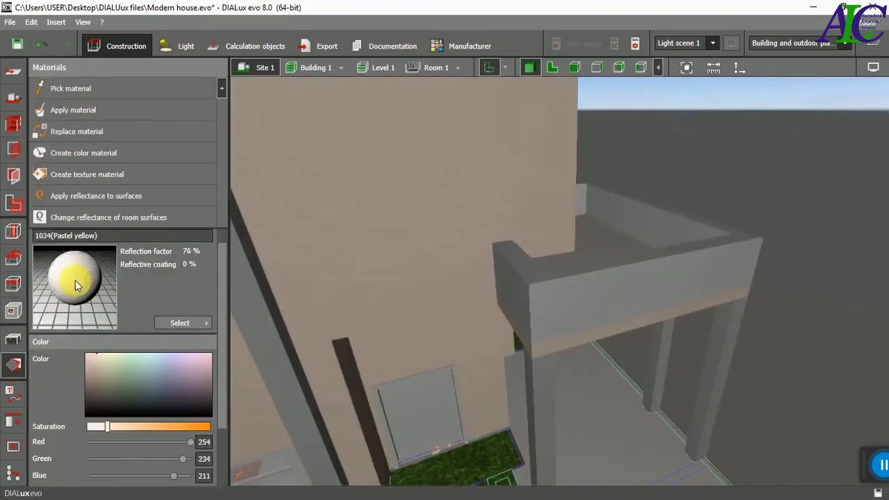
pyautogui.click(508, 301)
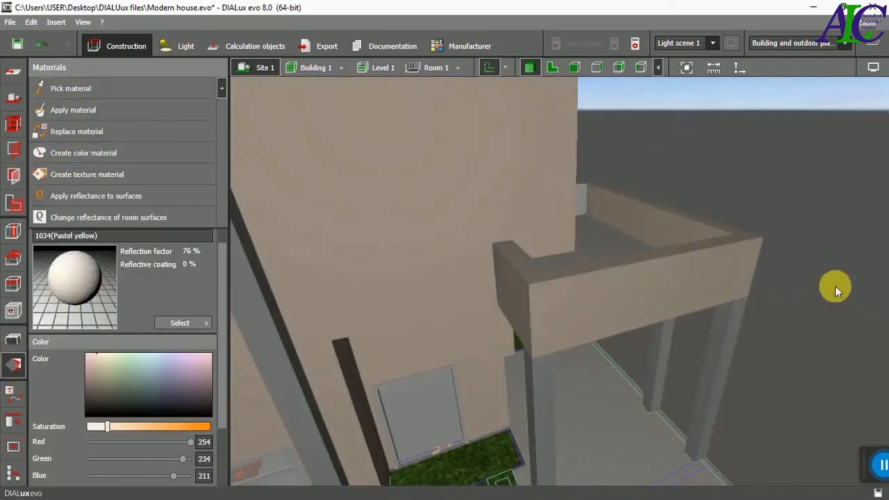
# Examine the whole house exterior with its terrace beams in 3D.
pyautogui.moveTo(668, 192); pyautogui.dragTo(542, 155, button='right')
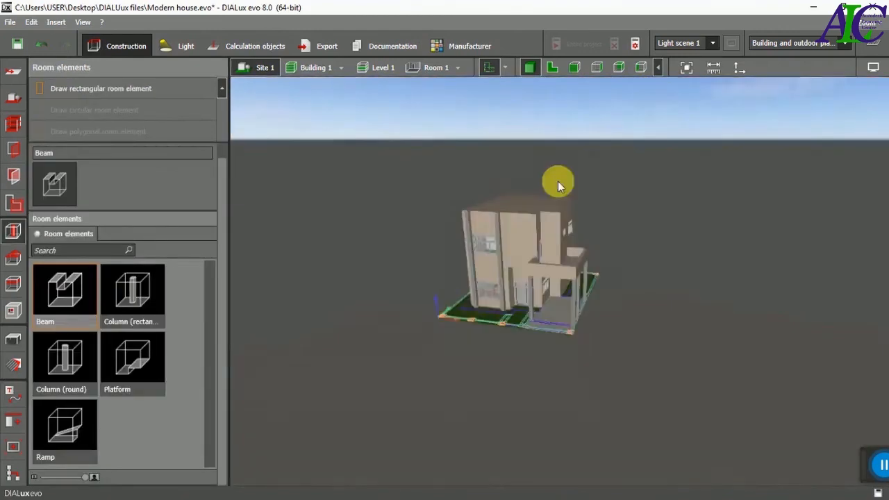
pyautogui.scroll(-1, 557, 181)
pyautogui.scroll(3, 569, 284)
pyautogui.scroll(1, 569, 284)
pyautogui.scroll(-1, 570, 284)
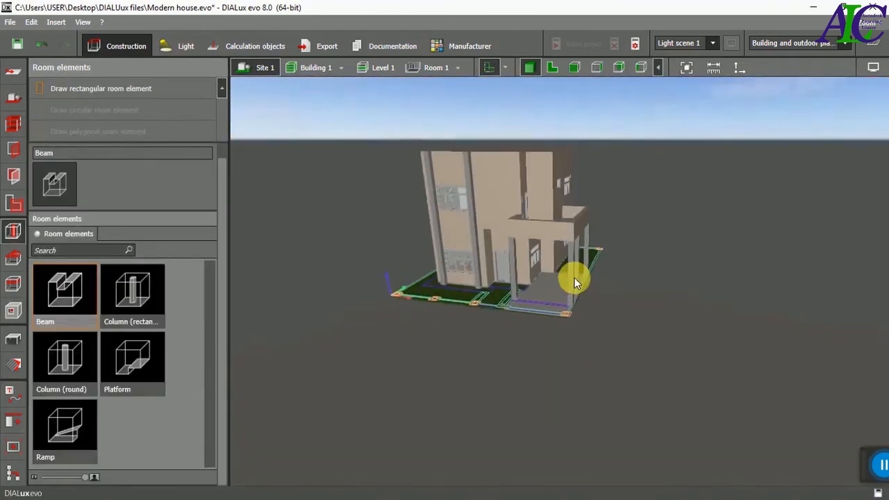
# Copy the rectangular terrace column at the front corner and move the copy towards the site's front-east corner.
pyautogui.click(574, 277)
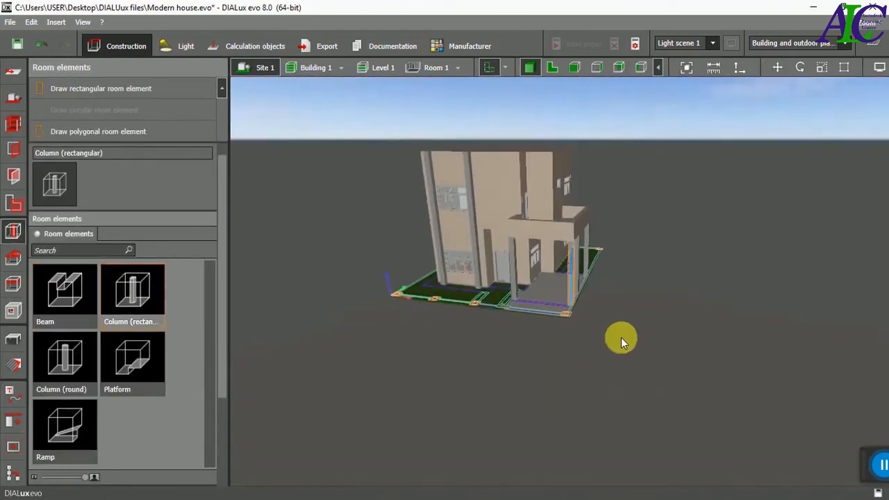
pyautogui.scroll(8, 574, 269)
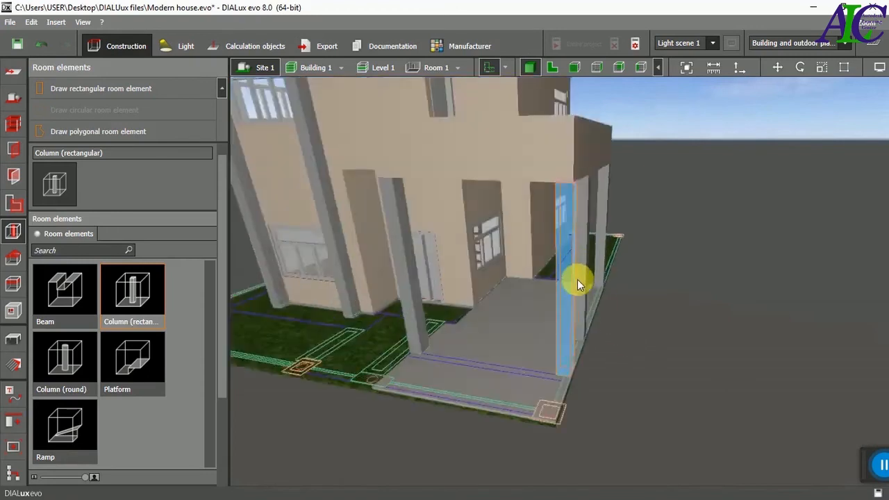
pyautogui.rightClick(555, 306)
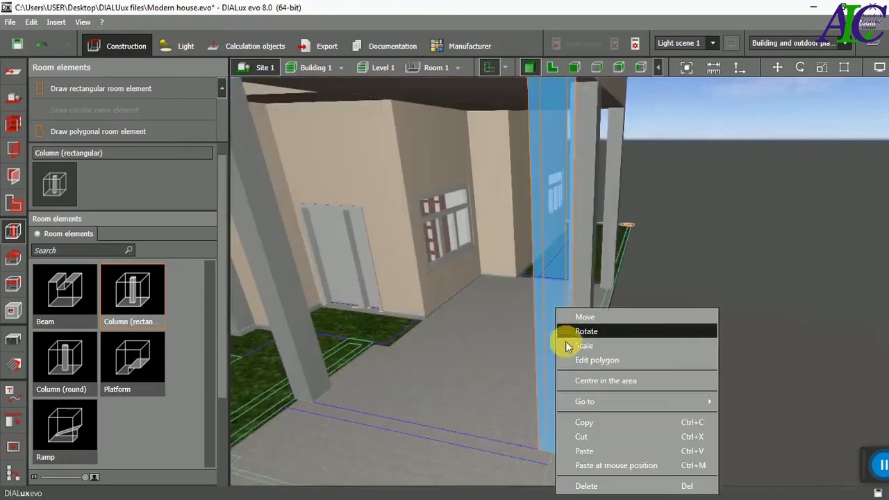
pyautogui.click(578, 425)
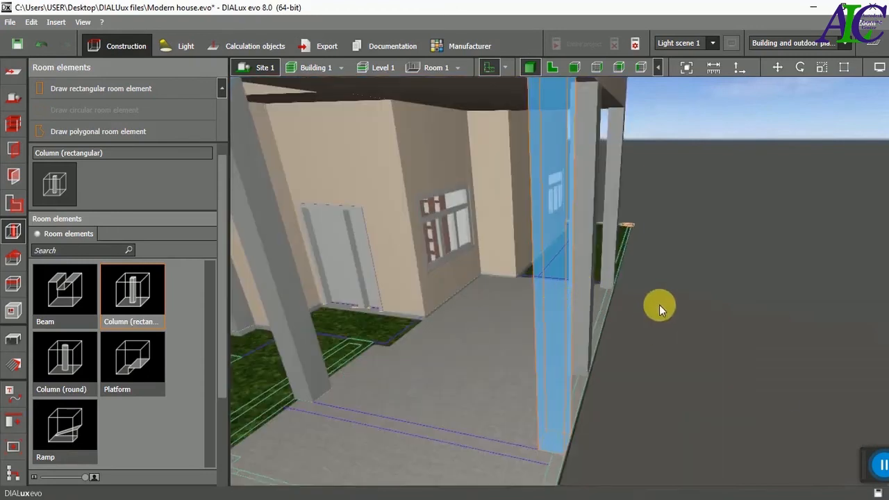
pyautogui.click(658, 304)
pyautogui.rightClick(661, 304)
pyautogui.click(678, 339)
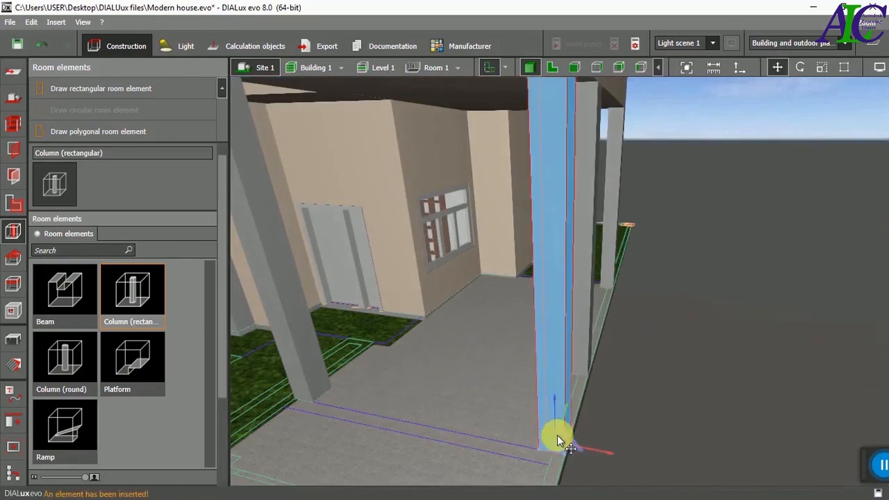
pyautogui.moveTo(557, 434); pyautogui.dragTo(532, 473)
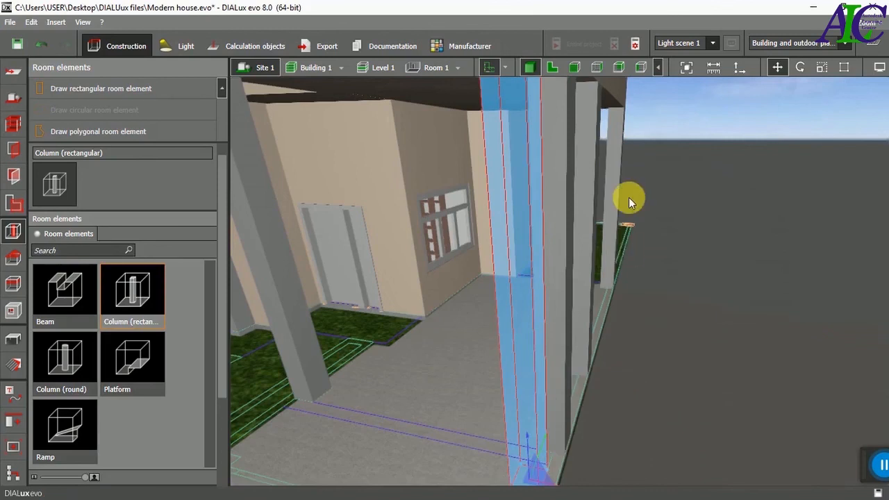
pyautogui.scroll(-5, 611, 168)
pyautogui.scroll(5, 565, 277)
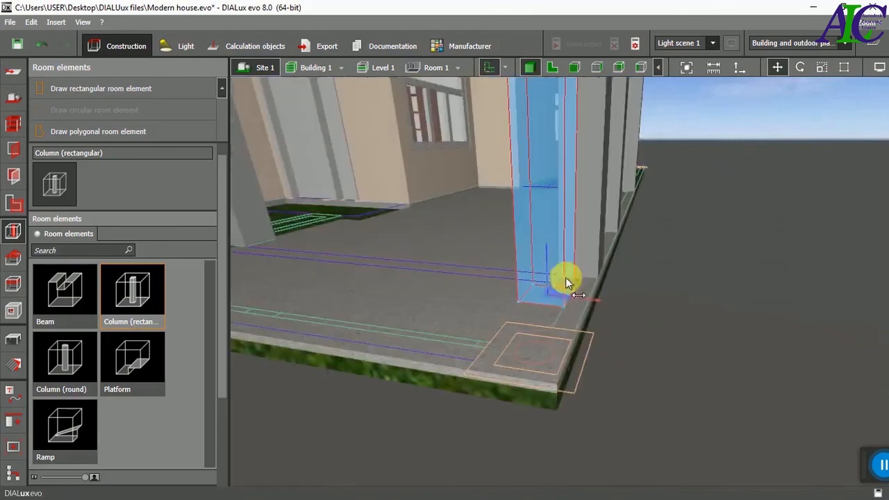
pyautogui.moveTo(558, 290); pyautogui.dragTo(528, 352)
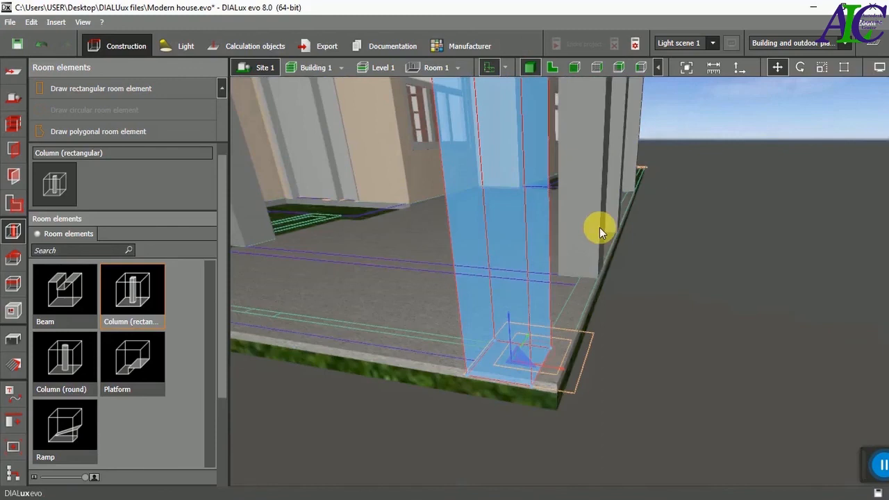
# Align the copied column in plan view with the front-east corner post square at position 10.950, 0.250 m.
pyautogui.click(551, 68)
pyautogui.scroll(-2, 585, 250)
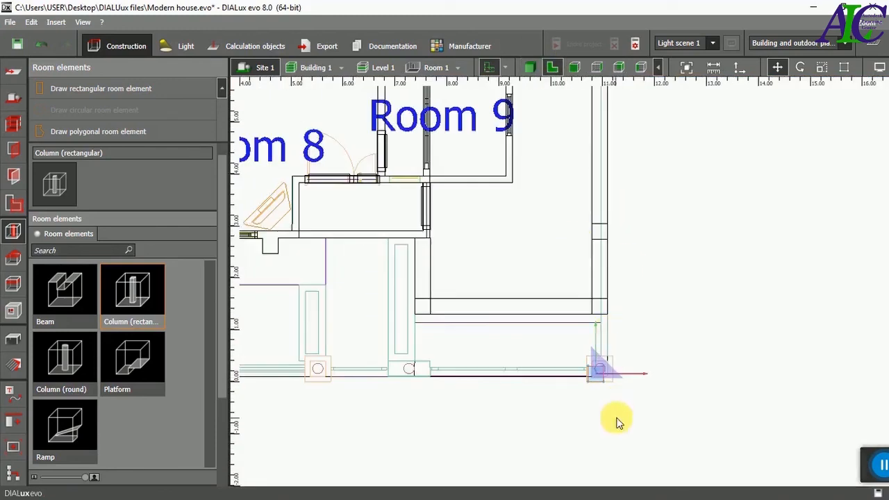
pyautogui.scroll(5, 618, 417)
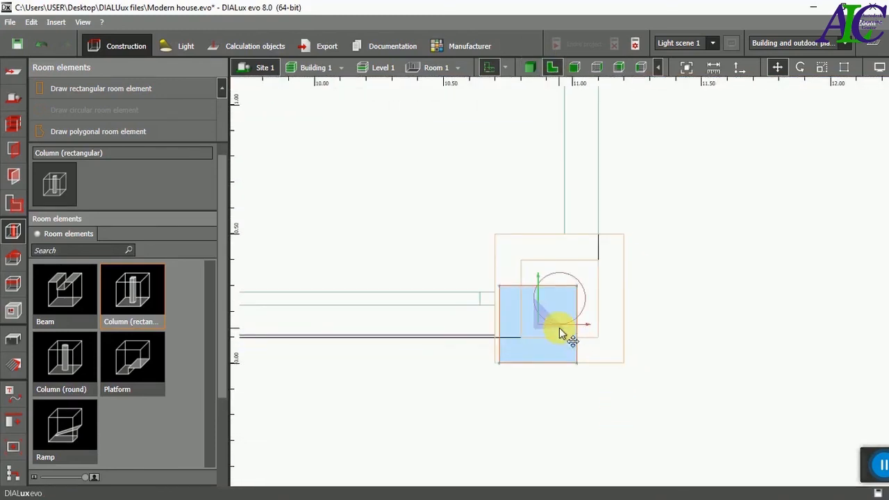
pyautogui.scroll(1, 553, 329)
pyautogui.moveTo(549, 322); pyautogui.dragTo(570, 300)
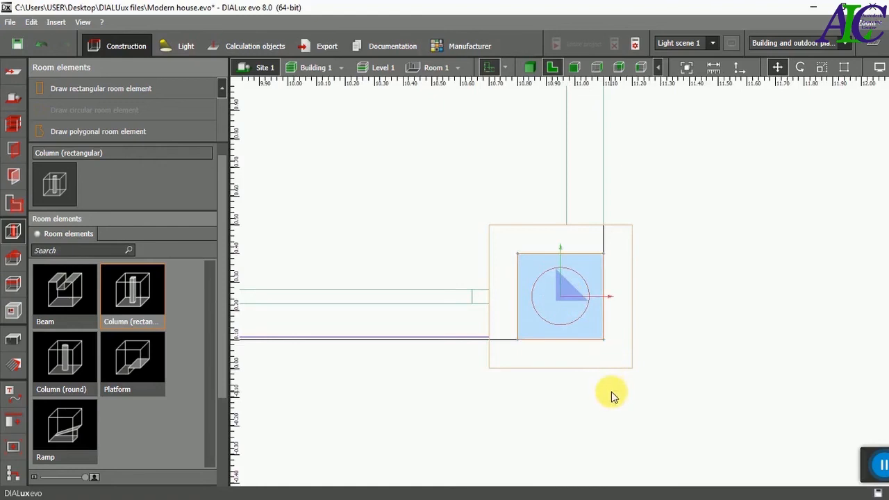
pyautogui.click(632, 140)
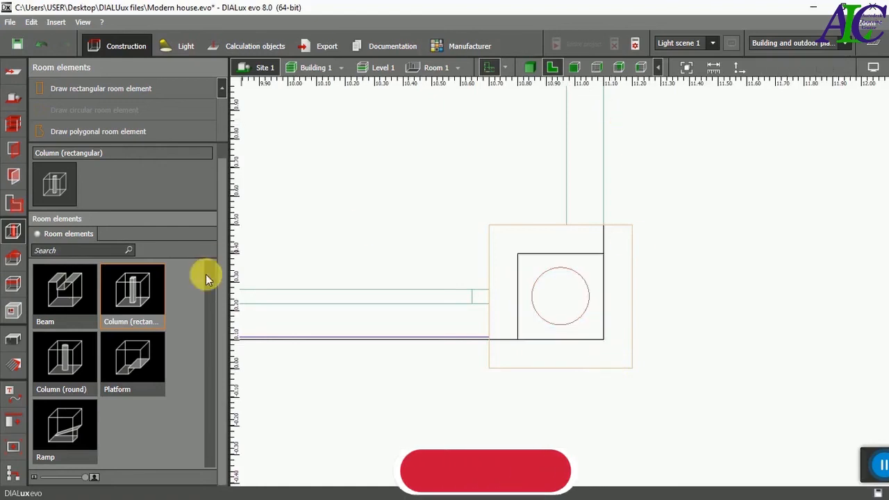
# Set the corner column's height to 1.8 m and check it in the 3D view.
pyautogui.scroll(-1, 373, 286)
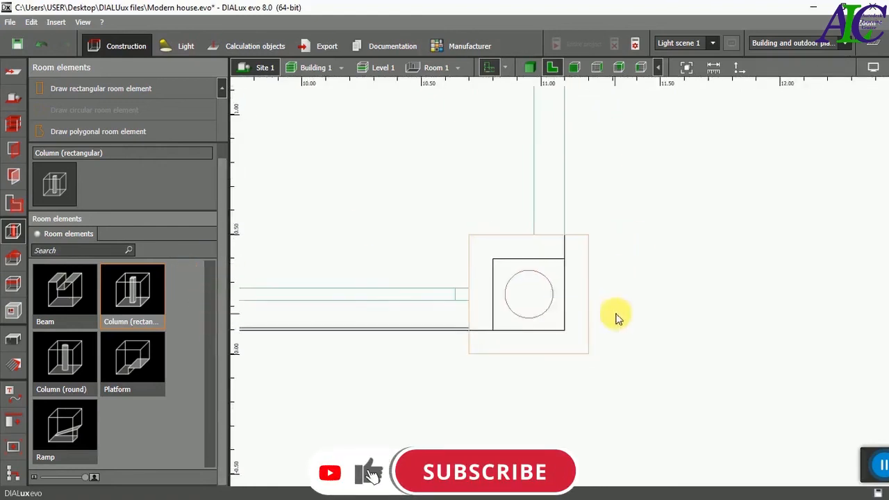
pyautogui.click(555, 304)
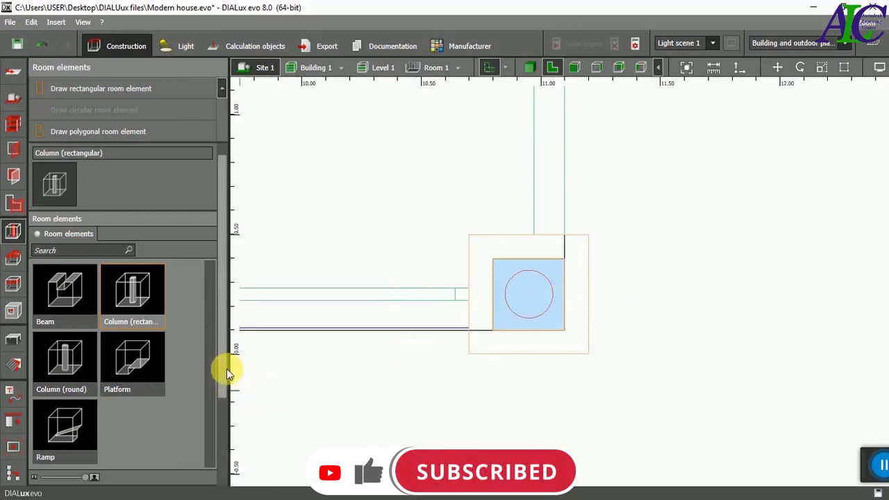
pyautogui.moveTo(223, 368); pyautogui.dragTo(223, 475)
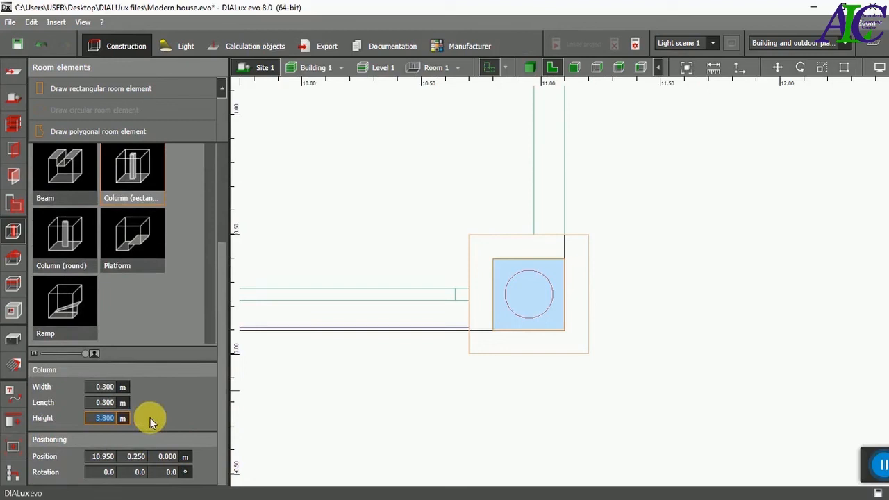
pyautogui.write('1.8')
pyautogui.press('Return')
pyautogui.click(487, 428)
pyautogui.click(530, 67)
pyautogui.scroll(-2, 677, 287)
pyautogui.moveTo(654, 336); pyautogui.dragTo(563, 368)
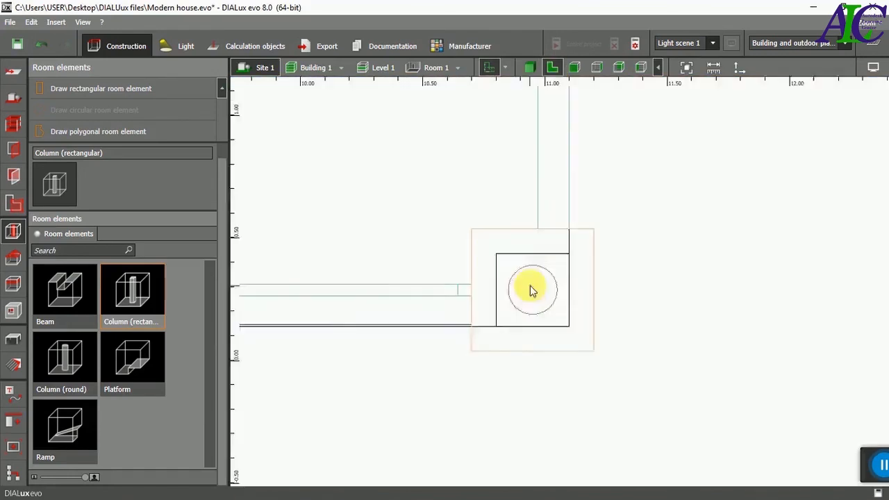
# Copy the corner column along the front boundary to the east half of the wide post outline at 7.530, 0.250 m.
pyautogui.scroll(-3, 530, 285)
pyautogui.rightClick(611, 321)
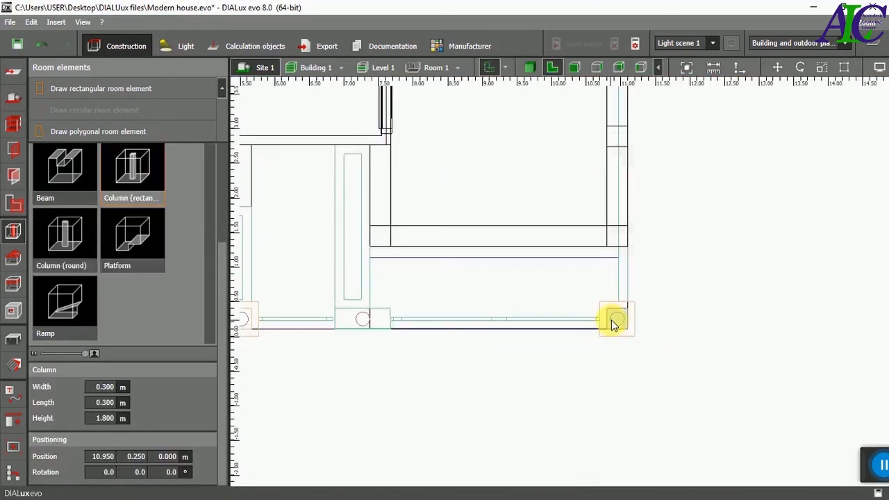
pyautogui.click(640, 247)
pyautogui.rightClick(530, 399)
pyautogui.click(555, 438)
pyautogui.moveTo(623, 314); pyautogui.dragTo(409, 342)
pyautogui.scroll(-2, 396, 393)
pyautogui.scroll(5, 494, 357)
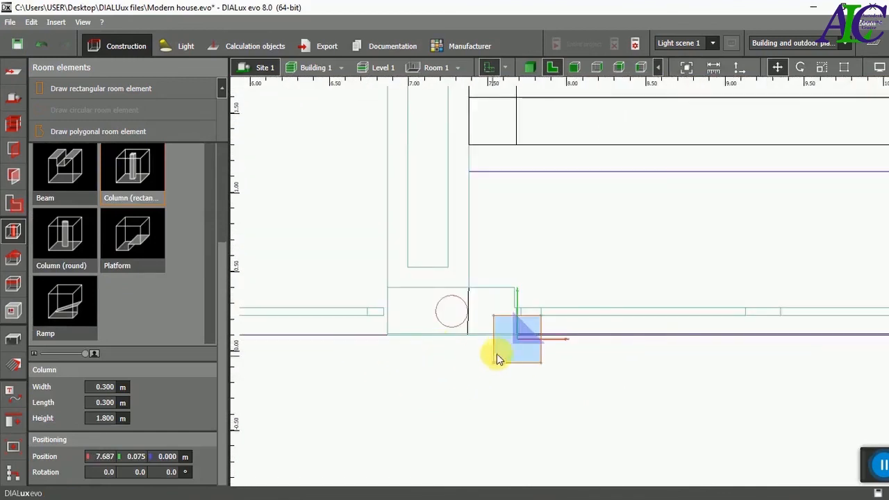
pyautogui.rightClick(499, 373)
pyautogui.rightClick(521, 345)
pyautogui.click(546, 166)
pyautogui.moveTo(511, 347); pyautogui.dragTo(484, 324)
pyautogui.scroll(3, 484, 324)
# Scale the copied column westward and adjust its east edge so it fills the wide post outline on the front boundary.
pyautogui.rightClick(465, 331)
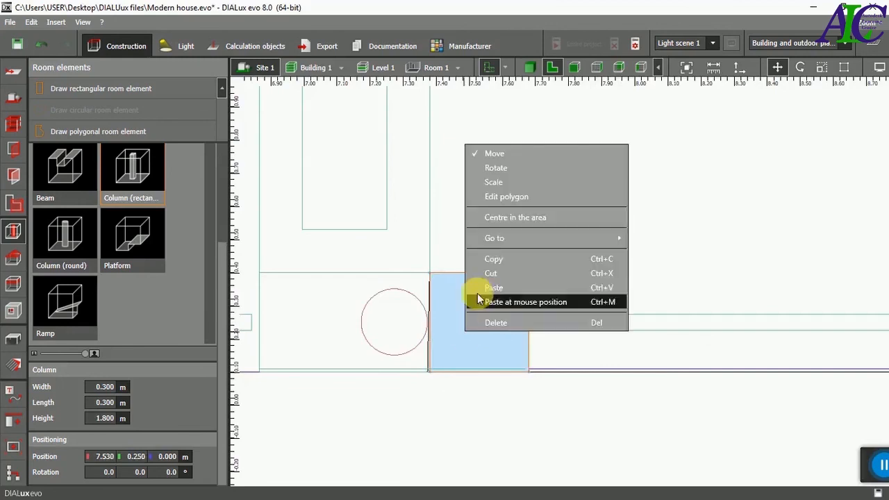
pyautogui.scroll(-2, 557, 325)
pyautogui.moveTo(463, 324); pyautogui.dragTo(373, 325)
pyautogui.click(510, 402)
pyautogui.click(510, 328)
pyautogui.rightClick(510, 328)
pyautogui.click(535, 180)
pyautogui.scroll(3, 551, 315)
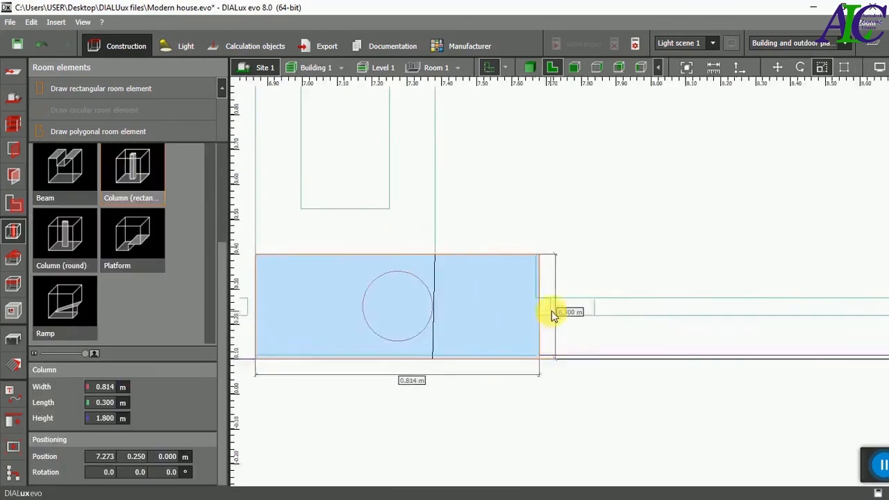
pyautogui.rightClick(512, 311)
pyautogui.click(524, 345)
pyautogui.moveTo(538, 311); pyautogui.dragTo(526, 309)
pyautogui.scroll(-4, 544, 330)
pyautogui.click(547, 385)
pyautogui.scroll(-5, 544, 339)
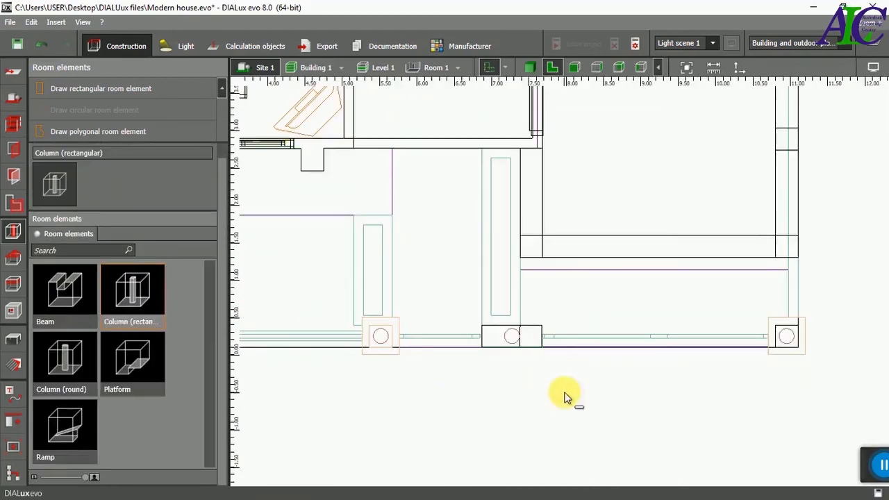
# Copy the 0.3 m corner column to the two remaining intermediate post outlines on the front boundary, at 5.515 and 2.882 m.
pyautogui.click(787, 343)
pyautogui.scroll(5, 389, 341)
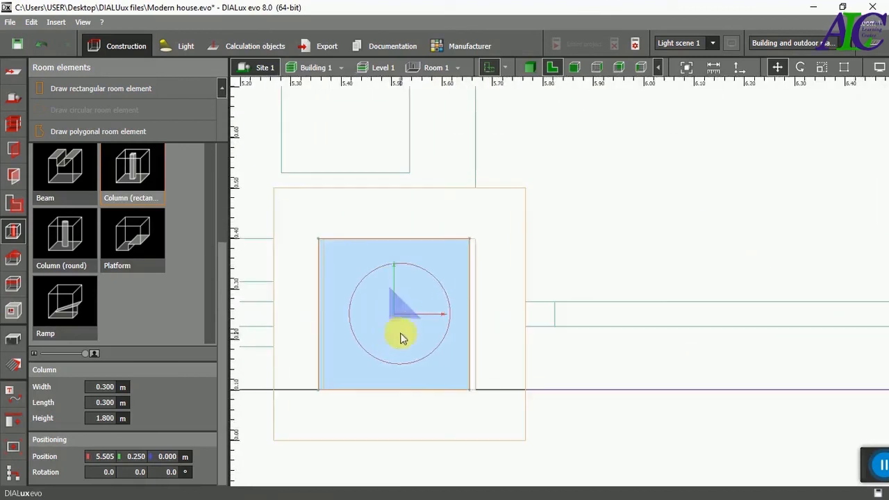
pyautogui.click(414, 333)
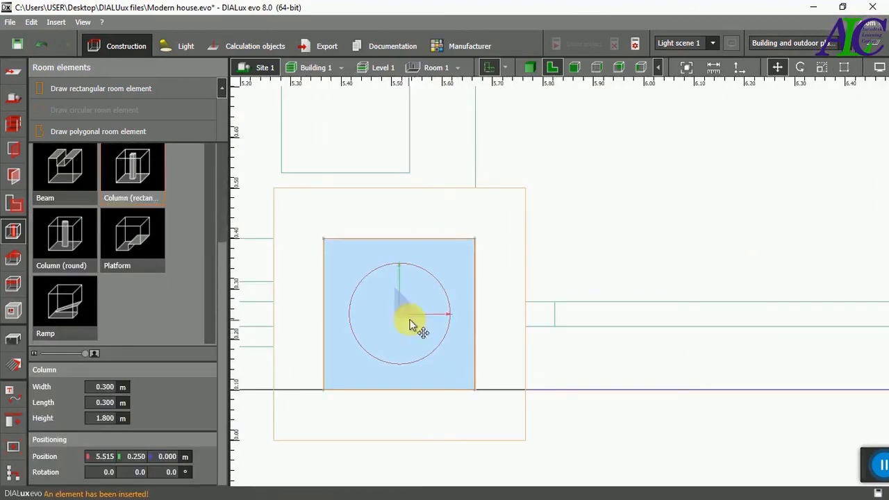
pyautogui.scroll(-7, 486, 333)
pyautogui.scroll(5, 372, 345)
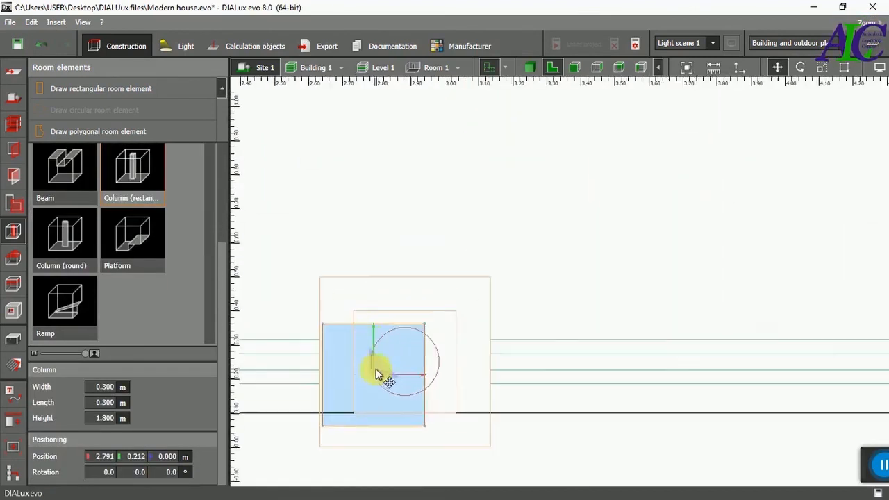
pyautogui.scroll(2, 403, 357)
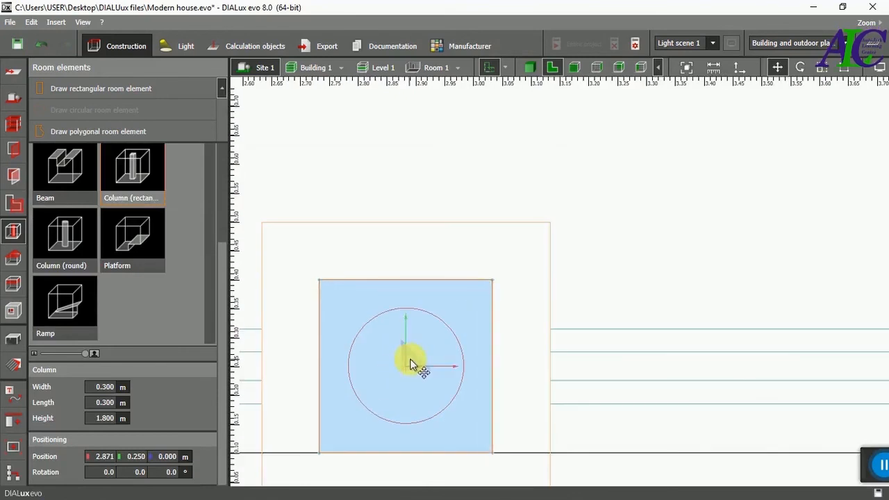
pyautogui.scroll(-2, 410, 360)
pyautogui.click(410, 359)
# Copy the column to the site's two west corners, at 0.250, 0.250 m and 0.250, 12.950 m.
pyautogui.scroll(-4, 423, 361)
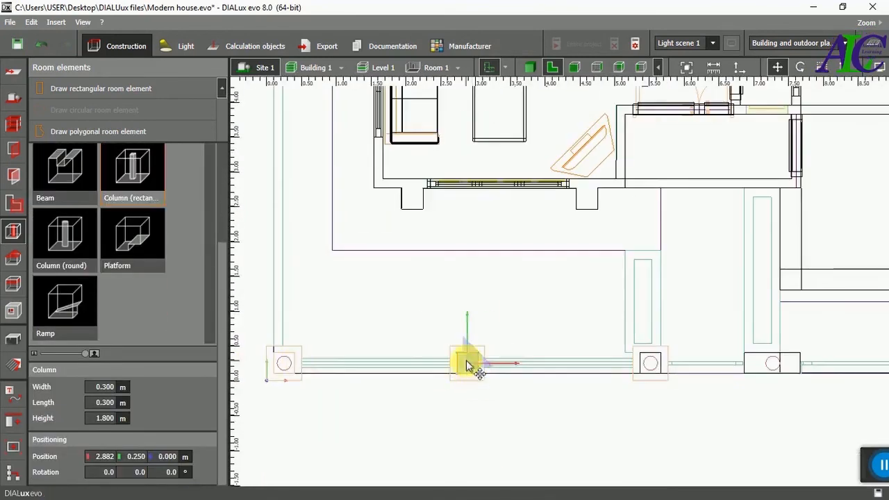
pyautogui.scroll(7, 284, 362)
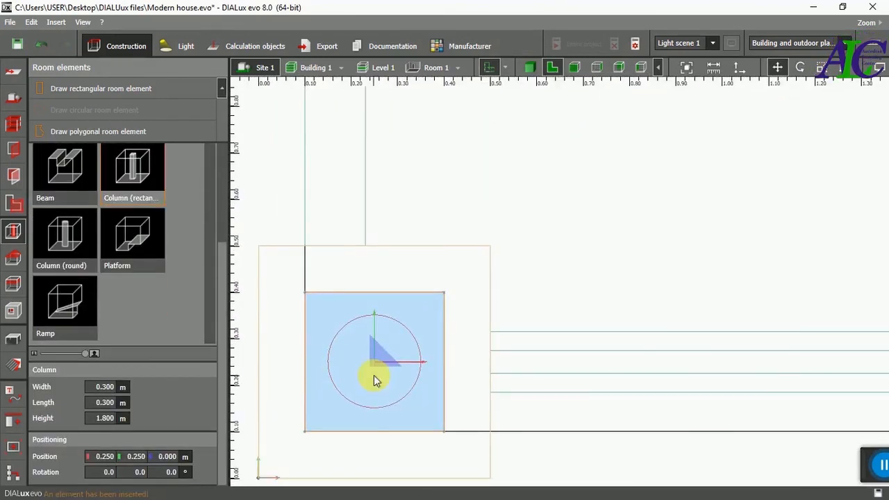
pyautogui.scroll(-10, 407, 385)
pyautogui.scroll(-2, 375, 208)
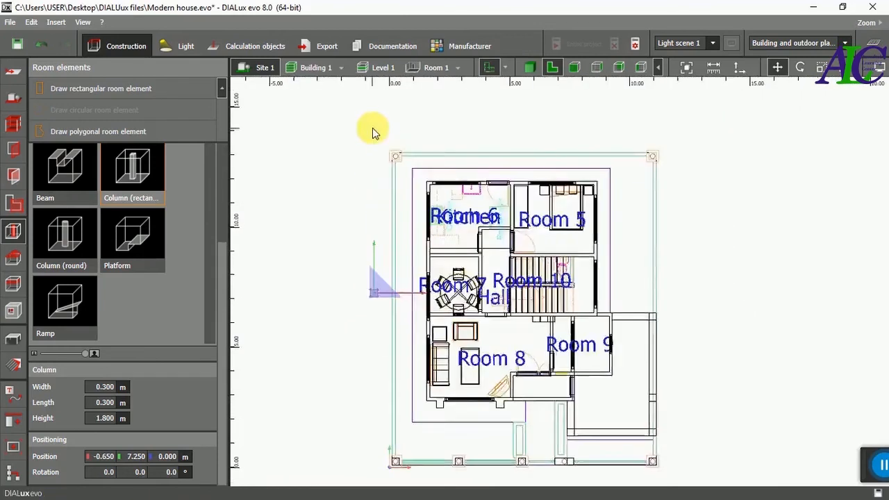
pyautogui.scroll(2, 372, 132)
pyautogui.scroll(8, 411, 182)
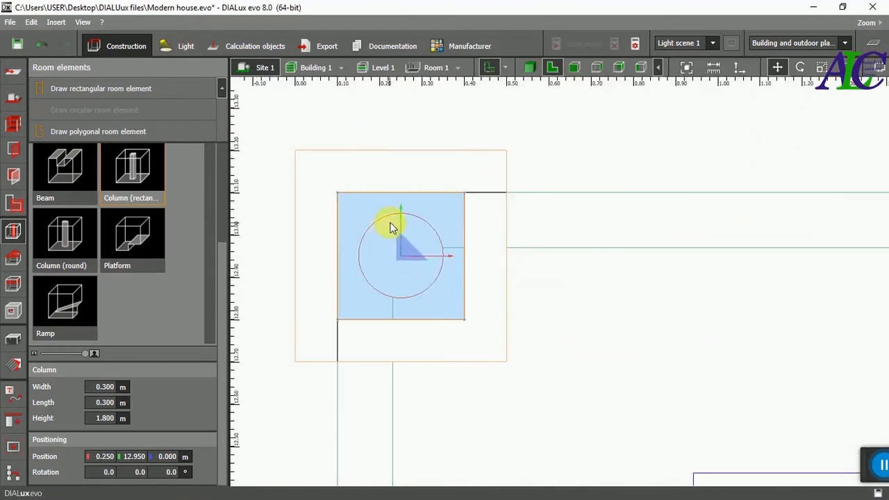
pyautogui.click(424, 290)
# Copy the column to the site's north-east corner at 10.950, 12.950 m and check the boundary posts in 3D.
pyautogui.scroll(-8, 313, 268)
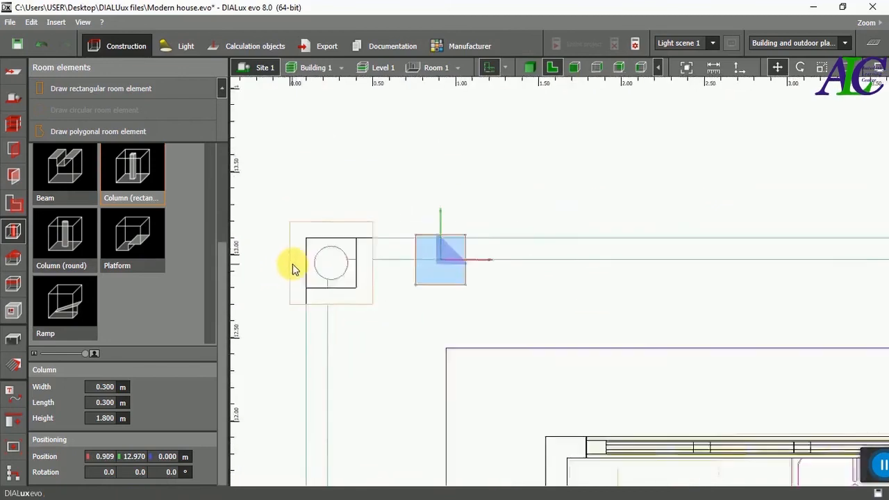
pyautogui.click(698, 270)
pyautogui.scroll(8, 718, 272)
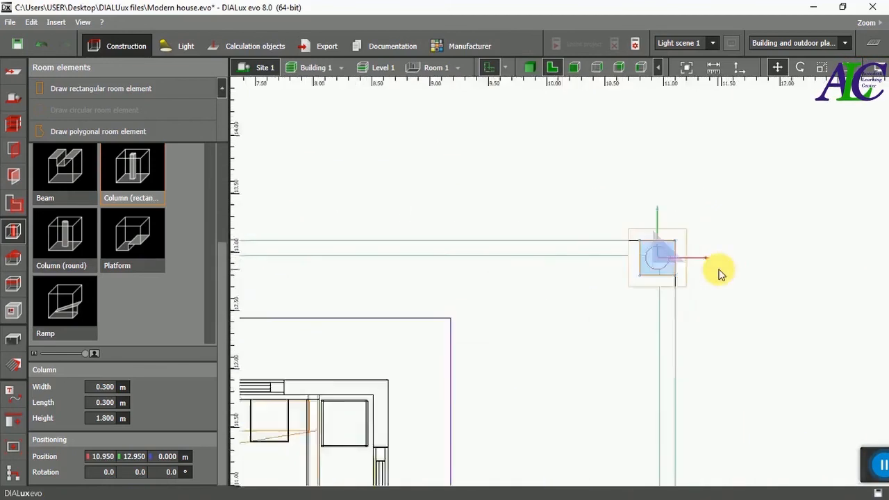
pyautogui.click(529, 68)
pyautogui.moveTo(511, 183); pyautogui.dragTo(433, 349, button='middle')
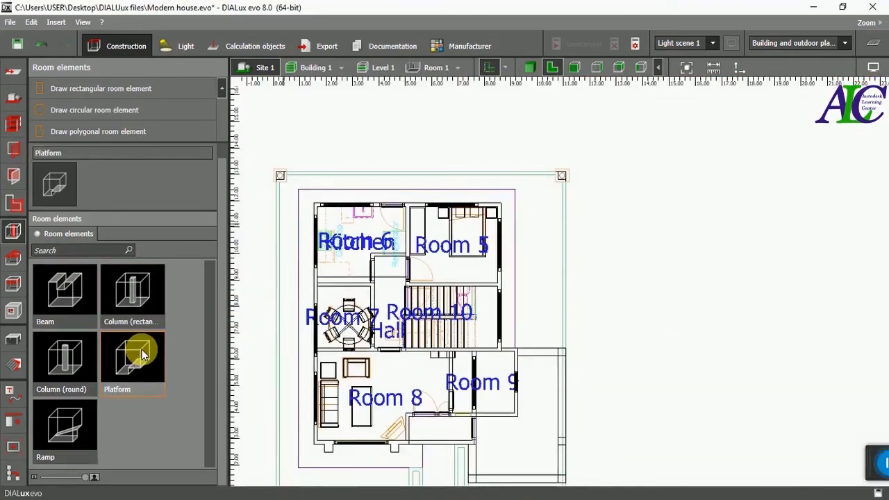
# Draw a rectangular platform about 0.15 by 1.53 m on the east boundary strip, starting at the north-east corner column.
pyautogui.click(13, 233)
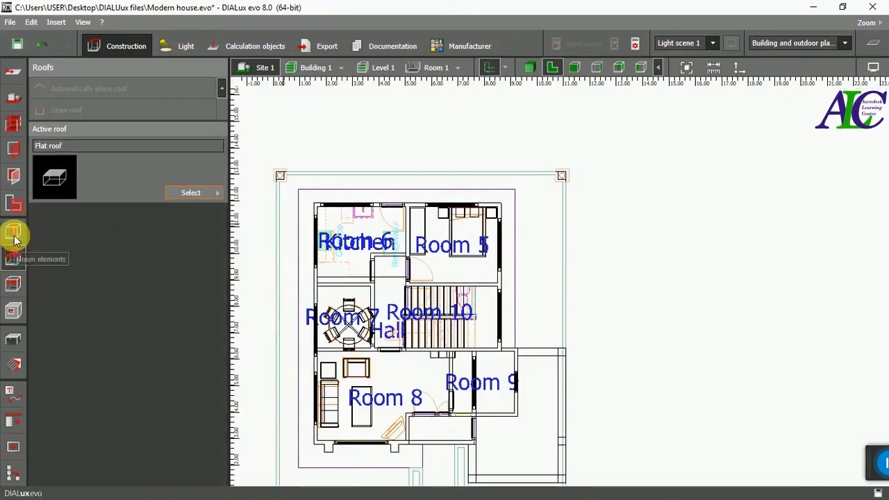
pyautogui.click(13, 233)
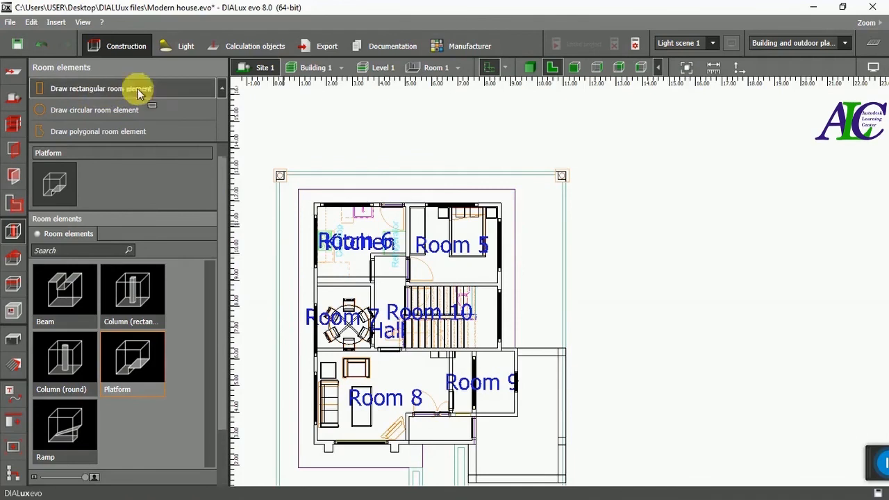
pyautogui.scroll(2, 565, 183)
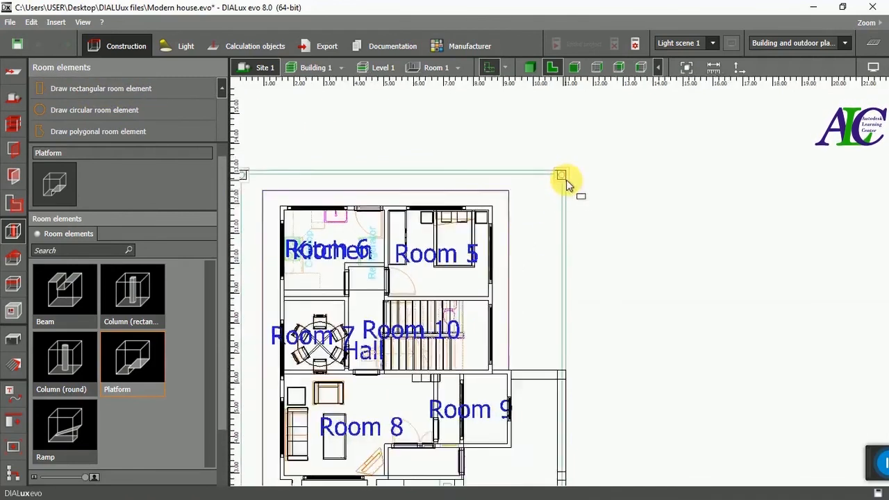
pyautogui.scroll(2, 567, 186)
pyautogui.scroll(3, 559, 161)
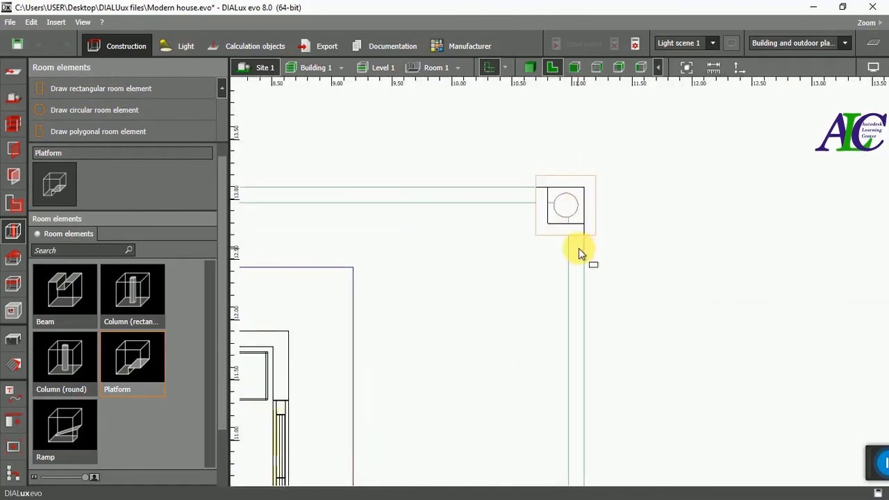
pyautogui.scroll(2, 574, 243)
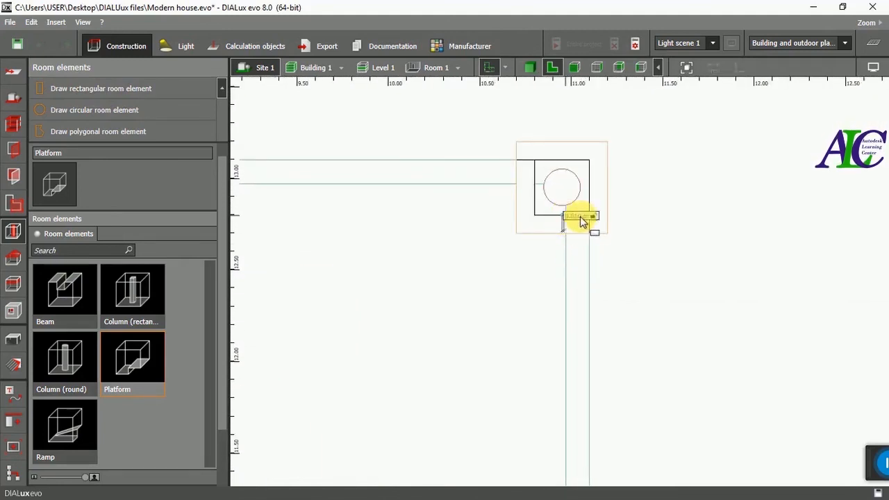
pyautogui.click(587, 215)
pyautogui.scroll(-1, 580, 270)
pyautogui.scroll(-1, 580, 273)
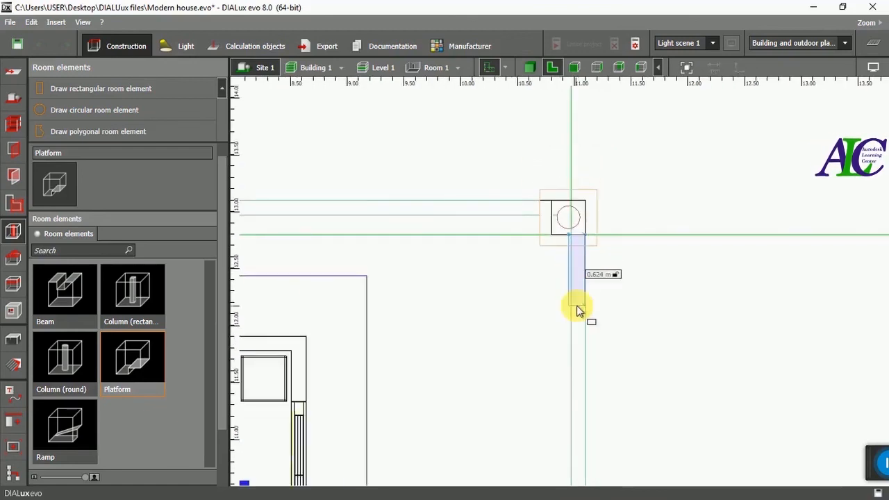
pyautogui.click(585, 413)
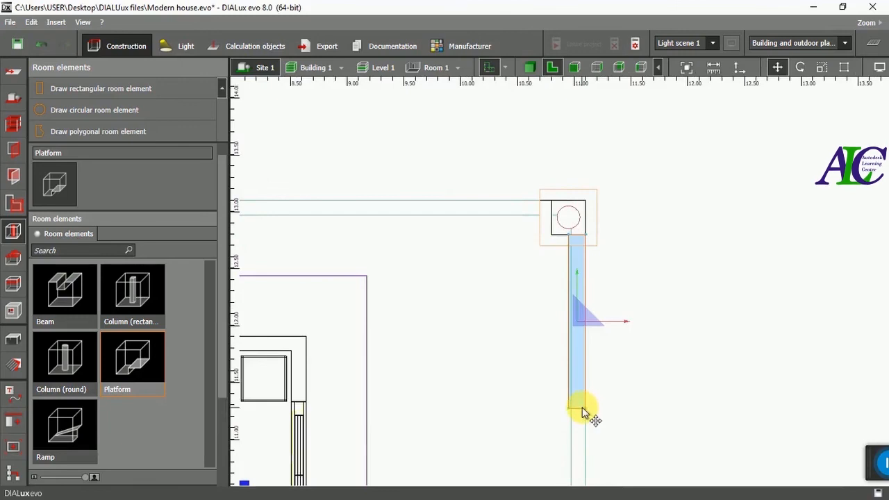
# Set the new platform's height to 1.6 m and its Z position to -0.2 m.
pyautogui.scroll(-3, 215, 453)
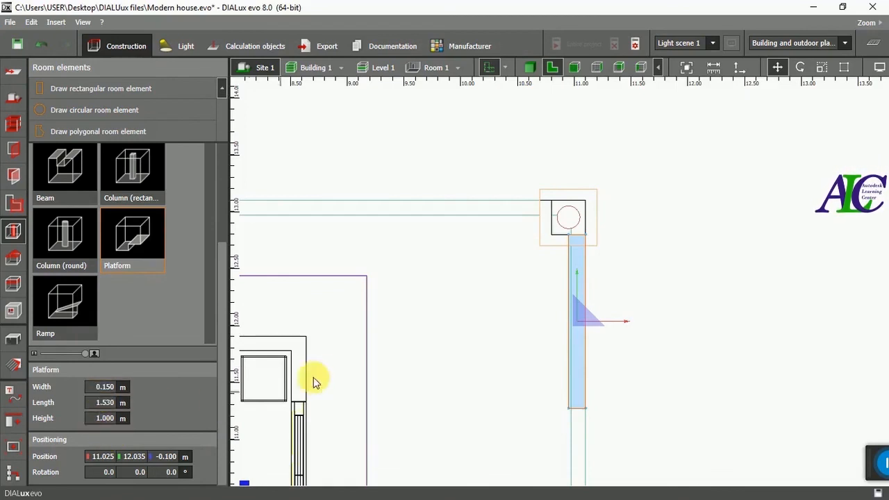
pyautogui.scroll(3, 589, 250)
pyautogui.scroll(-3, 459, 206)
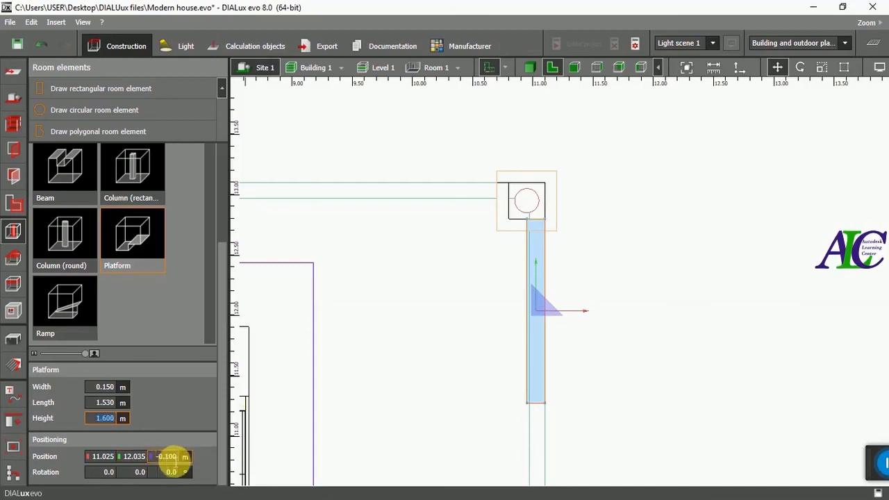
pyautogui.click(527, 68)
pyautogui.click(589, 300)
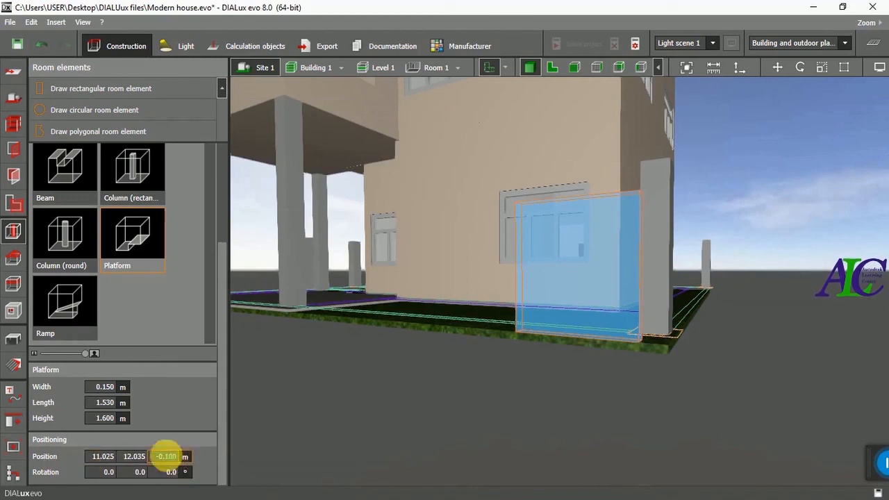
pyautogui.click(166, 456)
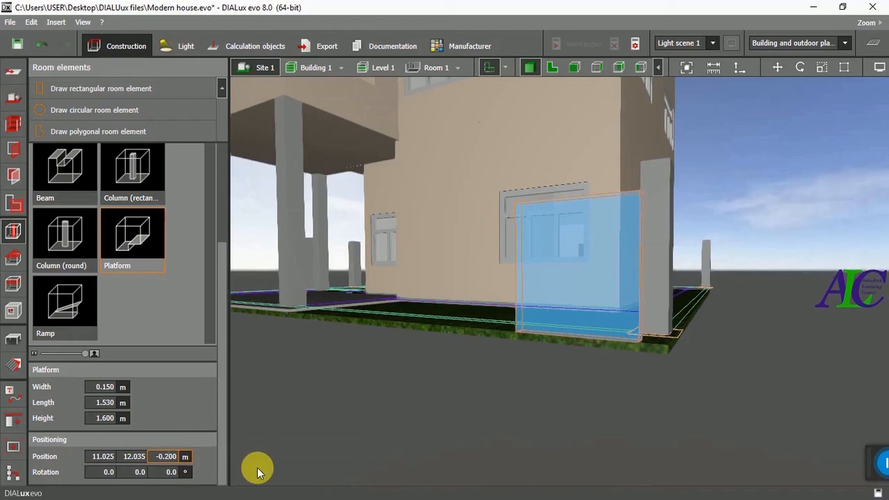
pyautogui.press('Return')
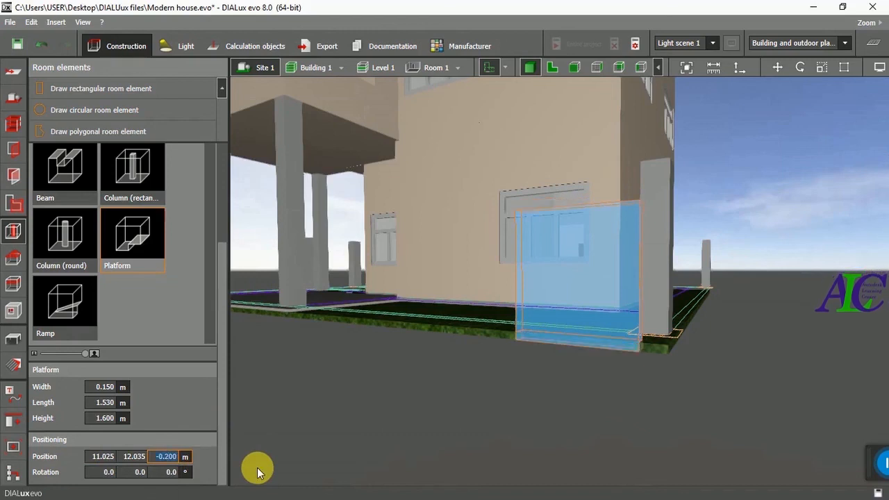
# Lower the north-east corner column to a Z position of -0.2 m and check it against the platform in 3D.
pyautogui.click(427, 436)
pyautogui.moveTo(471, 418); pyautogui.dragTo(501, 418)
pyautogui.click(536, 325)
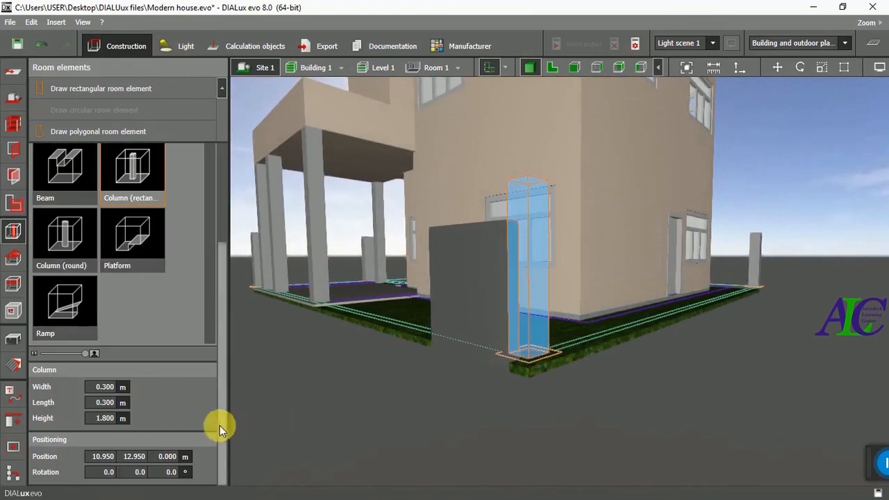
pyautogui.click(168, 457)
pyautogui.write('-0.2')
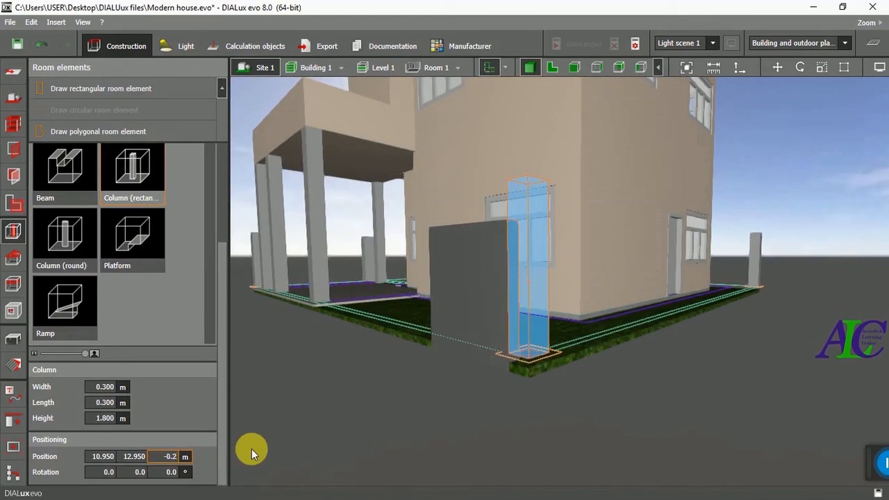
pyautogui.press('Return')
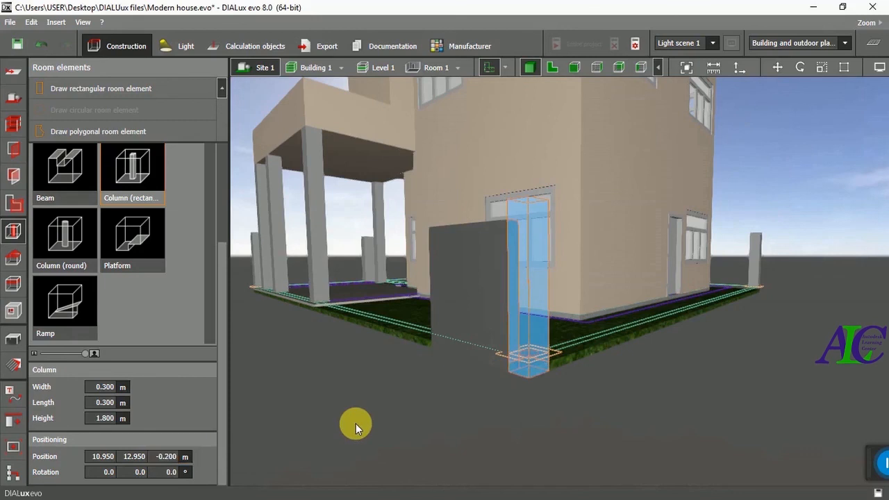
pyautogui.click(355, 424)
pyautogui.moveTo(408, 412); pyautogui.dragTo(440, 412)
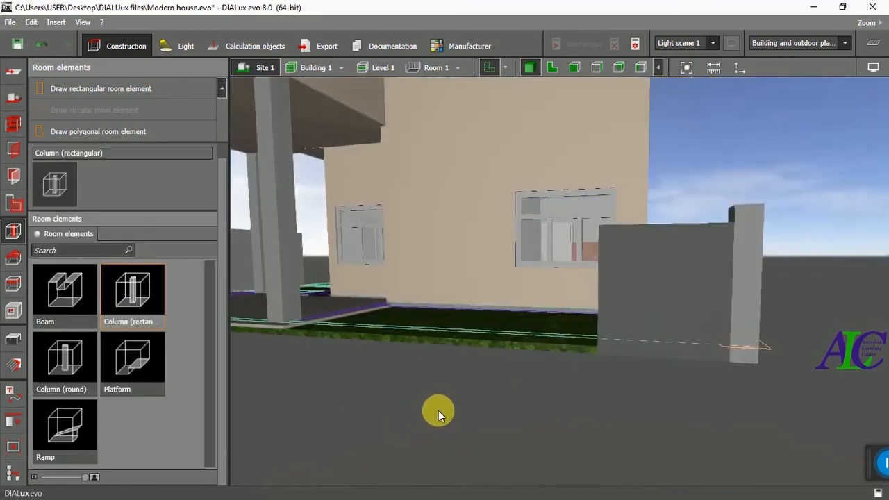
# Scale the east platform southward to the front corner column, for a length of 12.4 m.
pyautogui.click(554, 68)
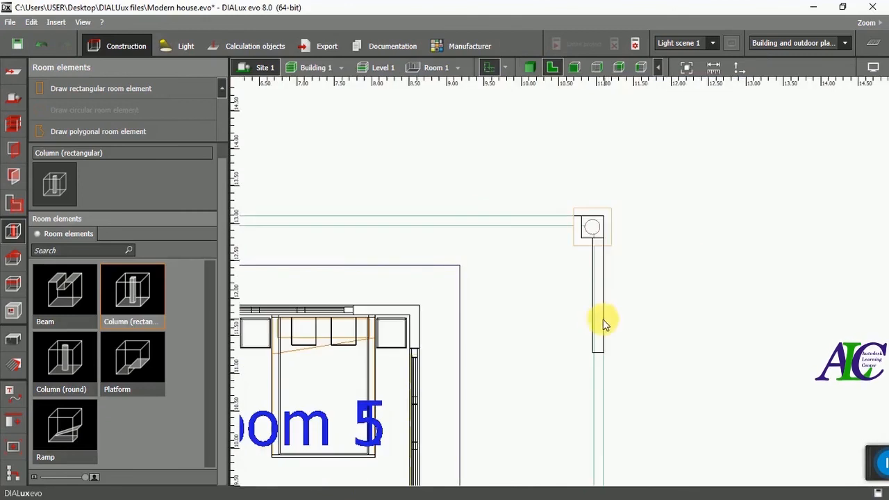
pyautogui.click(600, 323)
pyautogui.rightClick(600, 323)
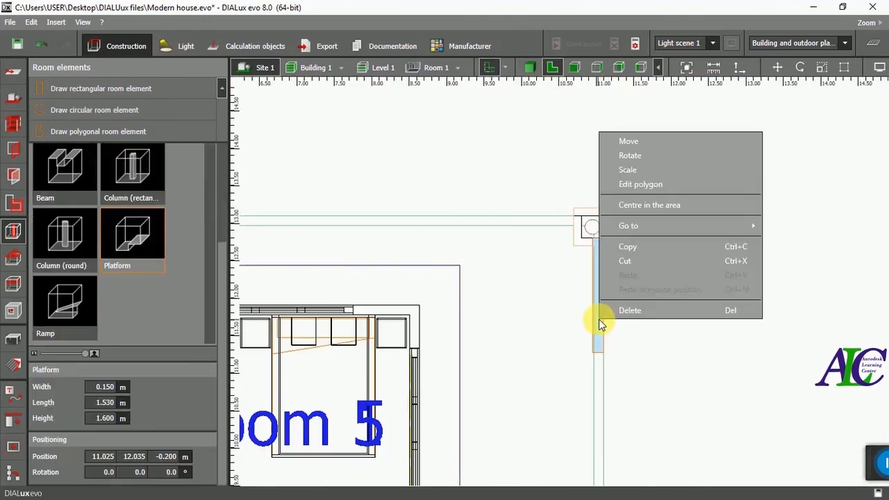
pyautogui.click(628, 170)
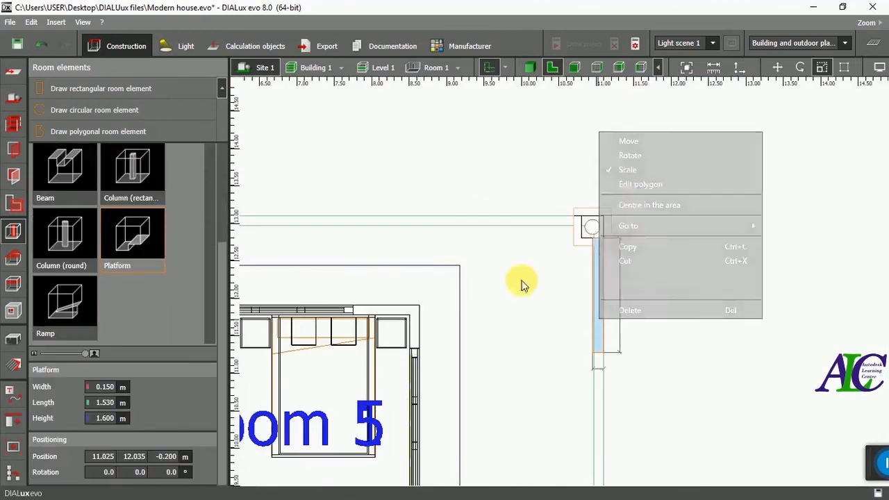
pyautogui.scroll(-5, 503, 278)
pyautogui.scroll(-3, 504, 261)
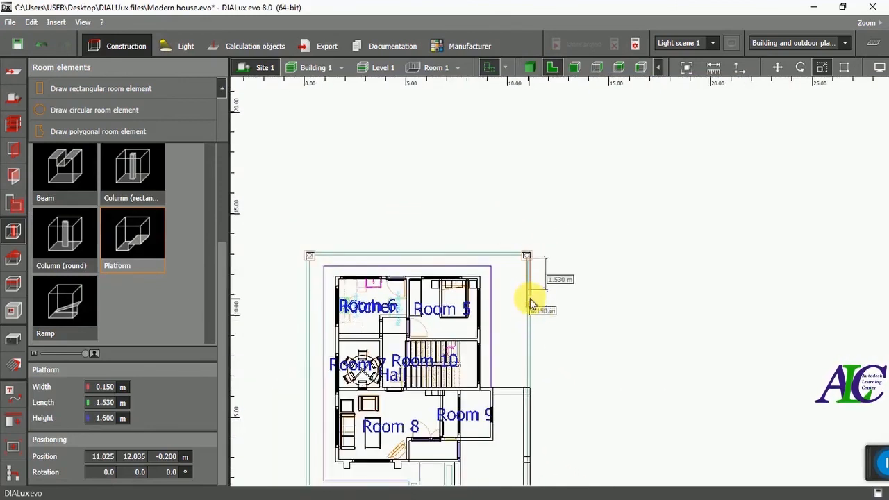
pyautogui.click(532, 463)
pyautogui.scroll(-2, 531, 274)
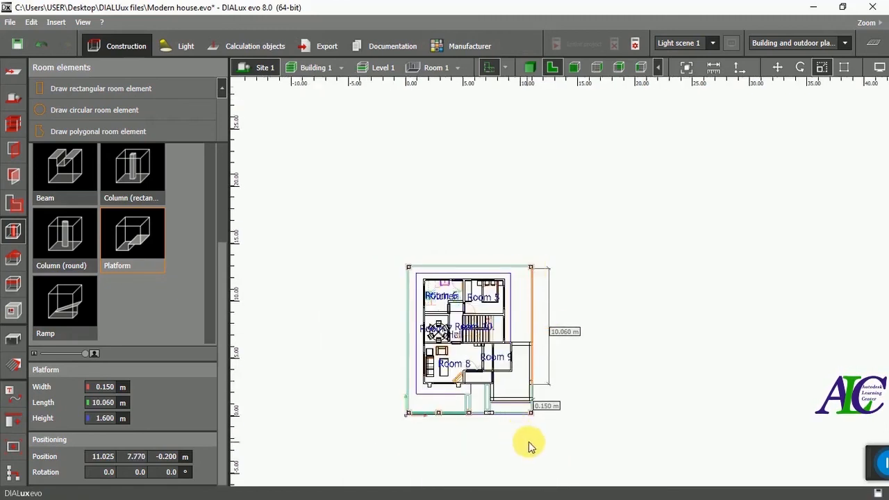
pyautogui.scroll(4, 527, 441)
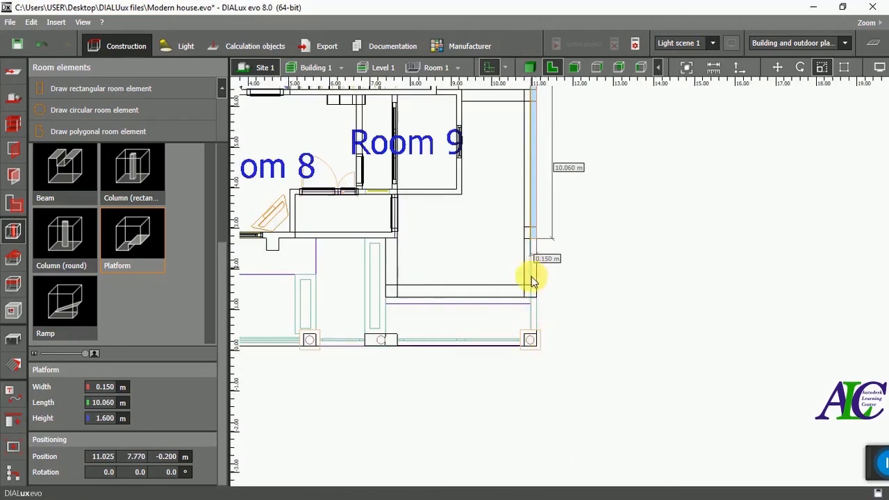
pyautogui.scroll(-2, 536, 326)
pyautogui.scroll(5, 546, 287)
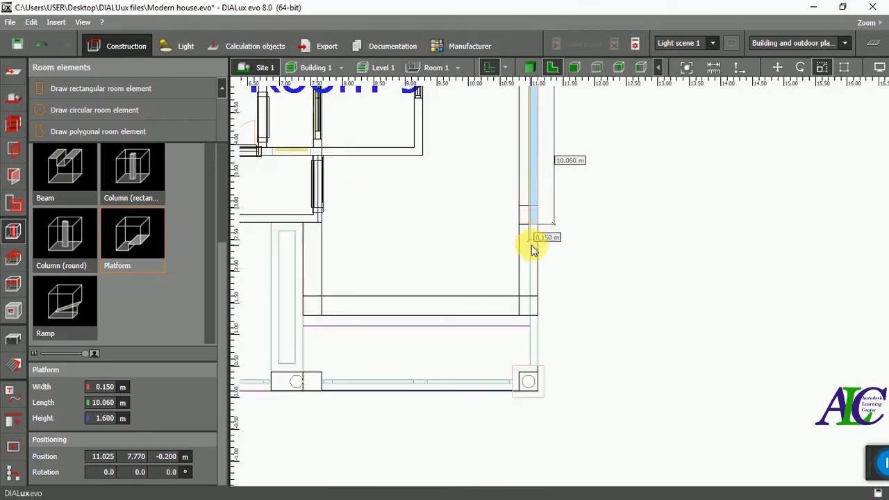
pyautogui.moveTo(534, 228); pyautogui.dragTo(545, 368)
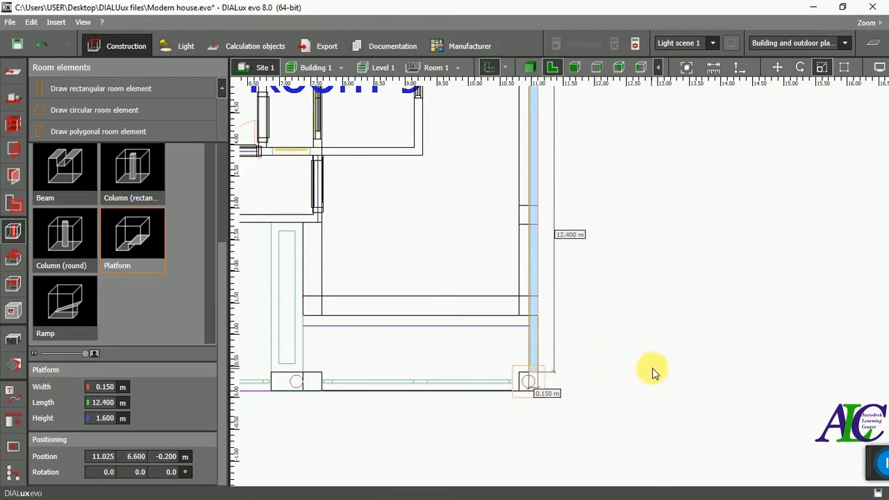
# Duplicate the 12.4 m platform on the east boundary.
pyautogui.click(665, 376)
pyautogui.scroll(-5, 666, 377)
pyautogui.scroll(-1, 668, 377)
pyautogui.scroll(2, 649, 335)
pyautogui.rightClick(599, 370)
pyautogui.click(622, 208)
pyautogui.rightClick(645, 415)
pyautogui.click(669, 451)
pyautogui.scroll(-2, 714, 358)
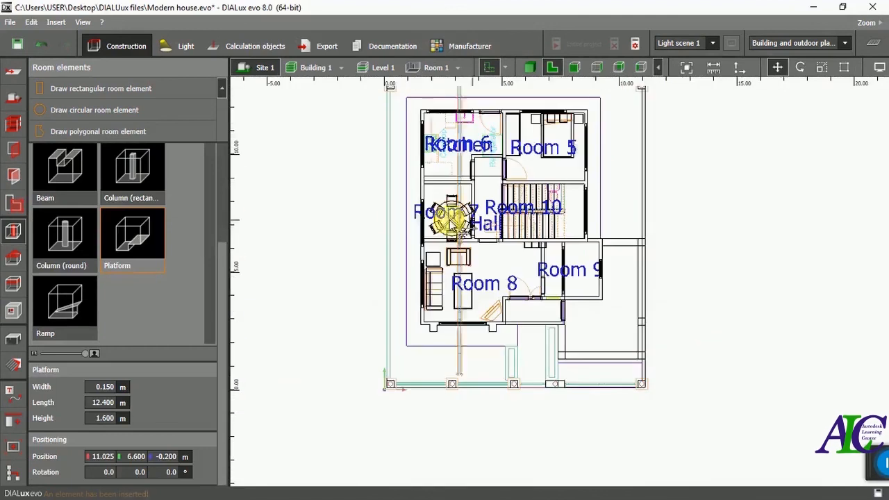
# Move the copied platform onto the west boundary strip at X position 0.175 m.
pyautogui.click(376, 230)
pyautogui.scroll(5, 366, 395)
pyautogui.scroll(-2, 367, 386)
pyautogui.rightClick(378, 348)
pyautogui.scroll(-2, 354, 360)
pyautogui.scroll(5, 364, 153)
pyautogui.moveTo(401, 245); pyautogui.dragTo(530, 250)
pyautogui.scroll(-5, 448, 253)
pyautogui.scroll(6, 456, 425)
# Scale the west platform so its ends meet both west corner columns, 12.4 m long and centred at Y 6.6 m.
pyautogui.rightClick(468, 253)
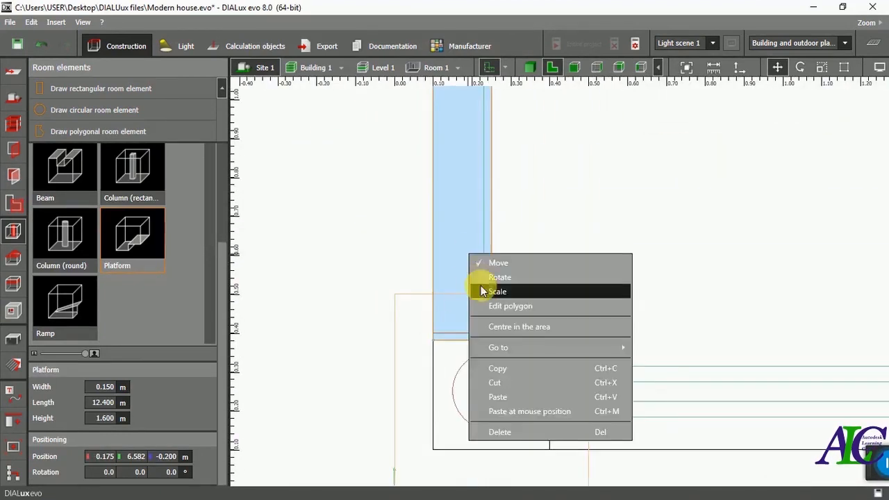
pyautogui.click(497, 291)
pyautogui.moveTo(464, 338); pyautogui.dragTo(465, 331)
pyautogui.scroll(-5, 458, 354)
pyautogui.scroll(6, 455, 175)
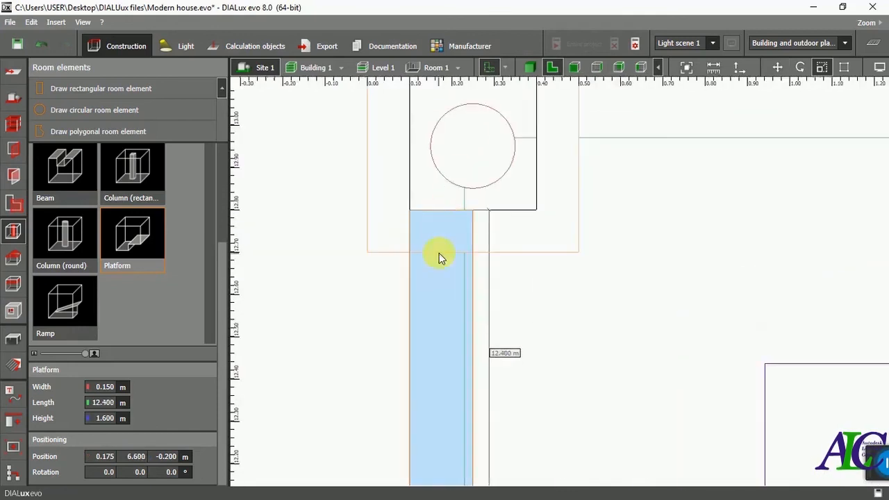
# Duplicate the west platform and rotate the copy to -90° about the Z axis.
pyautogui.scroll(-5, 439, 252)
pyautogui.click(384, 308)
pyautogui.scroll(-2, 382, 277)
pyautogui.rightClick(411, 312)
pyautogui.click(432, 426)
pyautogui.scroll(-4, 434, 277)
pyautogui.hotkey('ctrl', 'v')
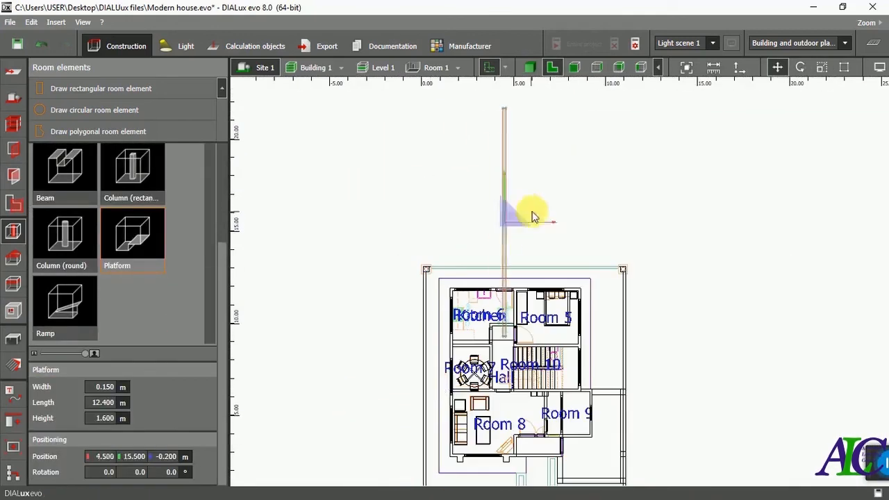
pyautogui.rightClick(512, 214)
pyautogui.rightClick(506, 185)
pyautogui.click(517, 209)
pyautogui.moveTo(560, 223); pyautogui.dragTo(507, 321)
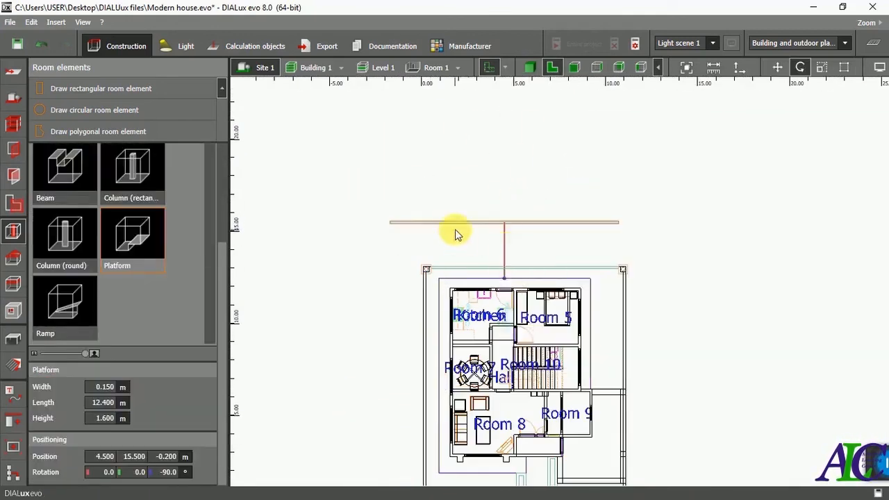
# Move the rotated platform onto the north boundary strip at Y position 13.025 m.
pyautogui.rightClick(470, 222)
pyautogui.click(493, 230)
pyautogui.scroll(5, 504, 268)
pyautogui.moveTo(501, 225); pyautogui.dragTo(514, 262)
pyautogui.scroll(-4, 517, 242)
pyautogui.scroll(4, 370, 251)
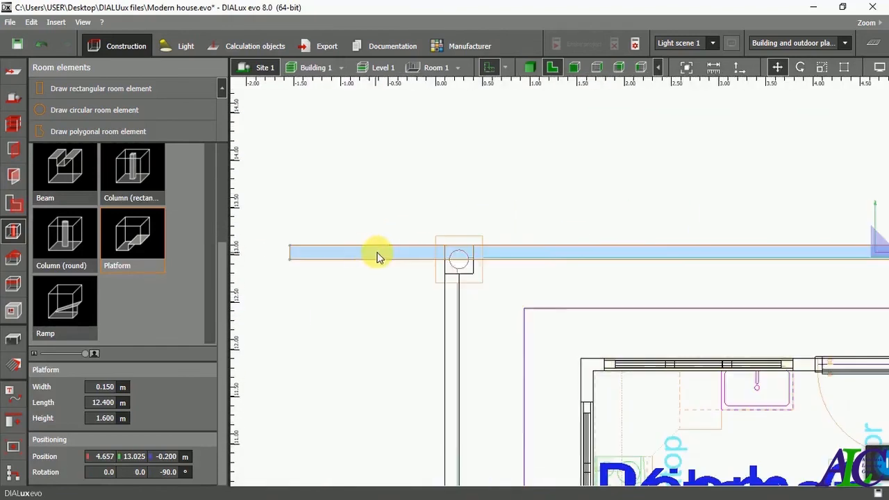
# Scale the north platform at both ends so it fits between the two north corner columns.
pyautogui.rightClick(374, 247)
pyautogui.click(398, 285)
pyautogui.moveTo(282, 253); pyautogui.dragTo(486, 255)
pyautogui.scroll(-5, 486, 254)
pyautogui.scroll(8, 663, 258)
pyautogui.moveTo(609, 254); pyautogui.dragTo(587, 255)
pyautogui.scroll(-8, 663, 255)
# Copy the north platform and move the copy onto the front boundary at Y position 0.175 m.
pyautogui.hotkey('ctrl', 'c')
pyautogui.hotkey('ctrl', 'v')
pyautogui.scroll(-2, 500, 182)
pyautogui.moveTo(527, 214); pyautogui.dragTo(498, 425)
pyautogui.scroll(3, 495, 431)
pyautogui.moveTo(539, 404); pyautogui.dragTo(556, 351)
pyautogui.scroll(8, 593, 374)
pyautogui.moveTo(626, 293); pyautogui.dragTo(623, 297)
pyautogui.scroll(-9, 622, 353)
# Scale the front platform at both ends so it runs from the south-west corner column to the column at 5.515 m.
pyautogui.scroll(4, 292, 354)
pyautogui.rightClick(498, 346)
pyautogui.click(520, 183)
pyautogui.moveTo(375, 334); pyautogui.dragTo(442, 333)
pyautogui.scroll(-1, 303, 324)
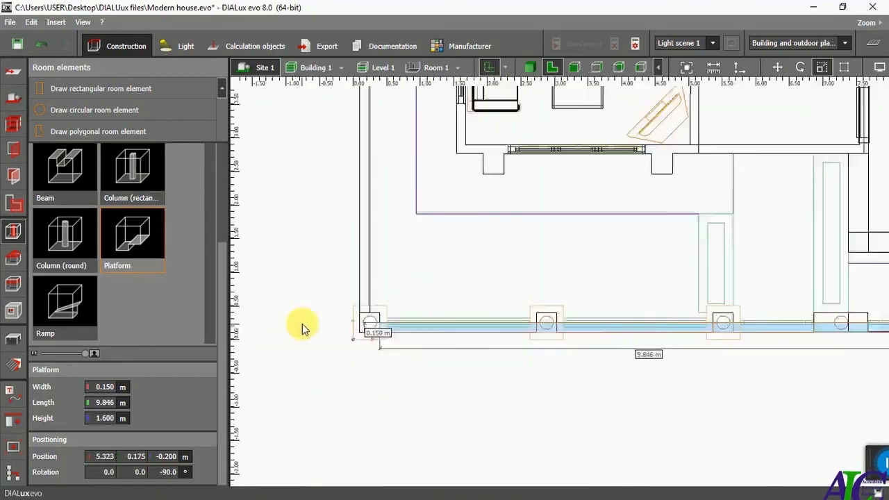
pyautogui.scroll(-5, 303, 321)
pyautogui.scroll(4, 488, 321)
pyautogui.moveTo(837, 340); pyautogui.dragTo(464, 339)
pyautogui.click(559, 393)
pyautogui.scroll(-4, 532, 384)
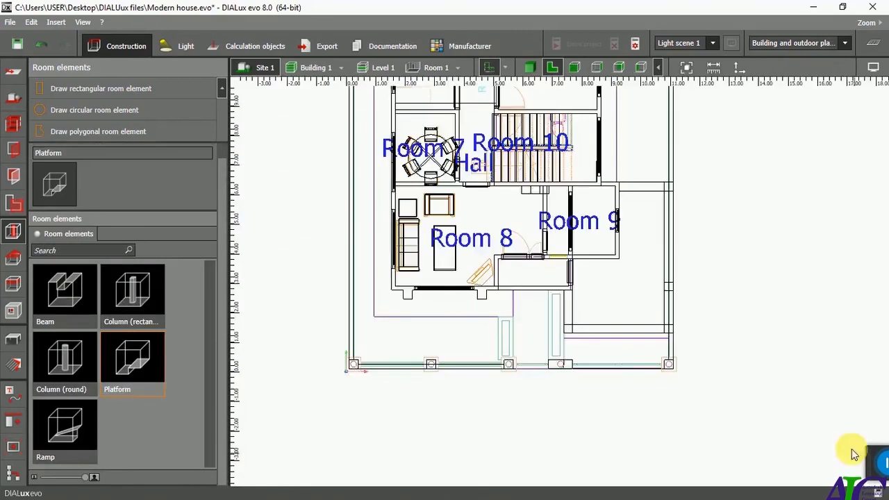
# Lower the front boundary columns to a Z position of -0.2 m and inspect the enclosing walls in 3D.
pyautogui.click(530, 67)
pyautogui.moveTo(581, 294); pyautogui.dragTo(473, 357, button='right')
pyautogui.click(740, 322)
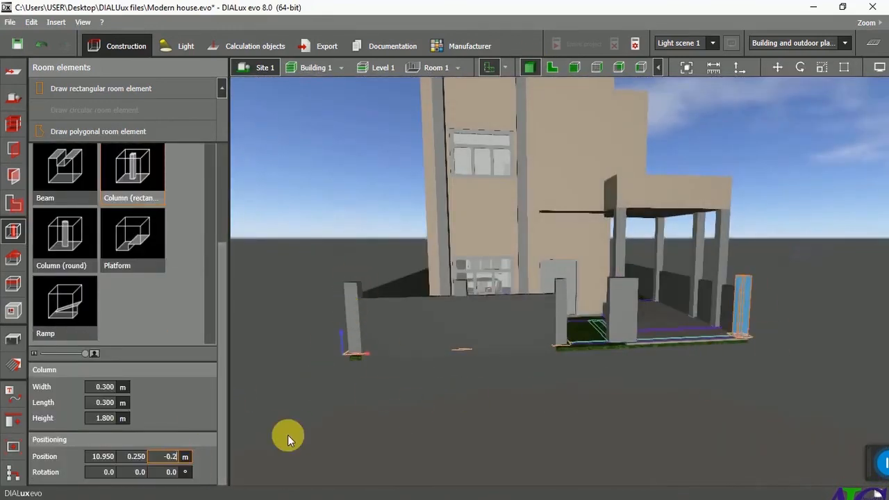
pyautogui.click(618, 288)
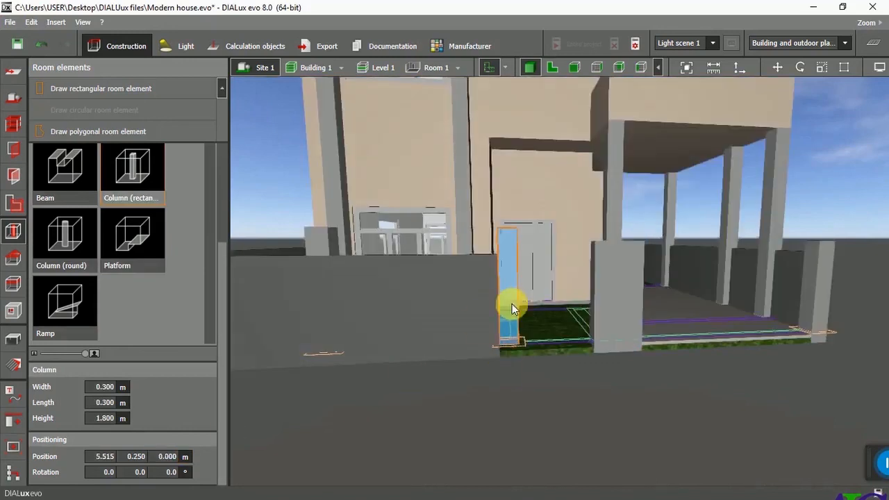
pyautogui.click(166, 456)
pyautogui.write('-0.2')
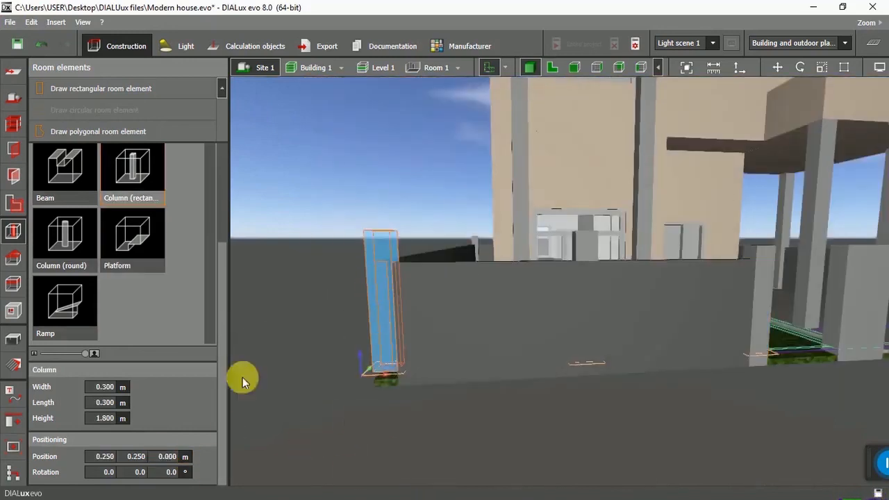
pyautogui.click(166, 456)
pyautogui.write('-0.')
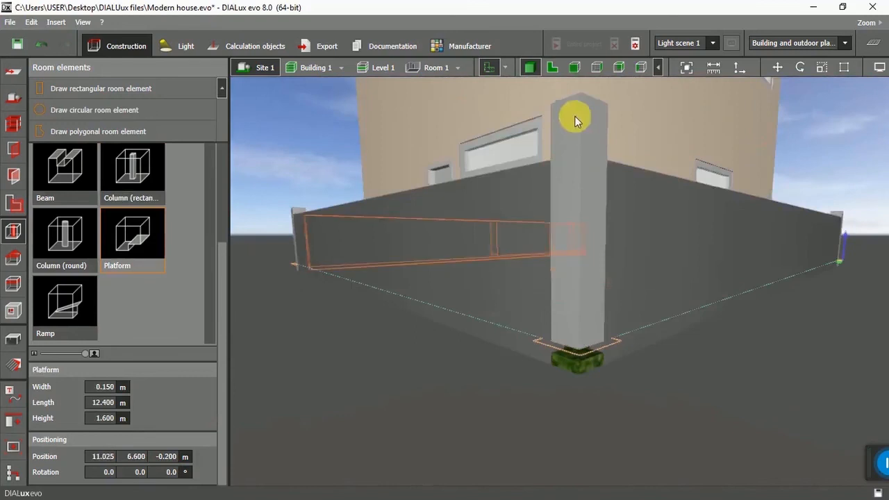
pyautogui.click(491, 321)
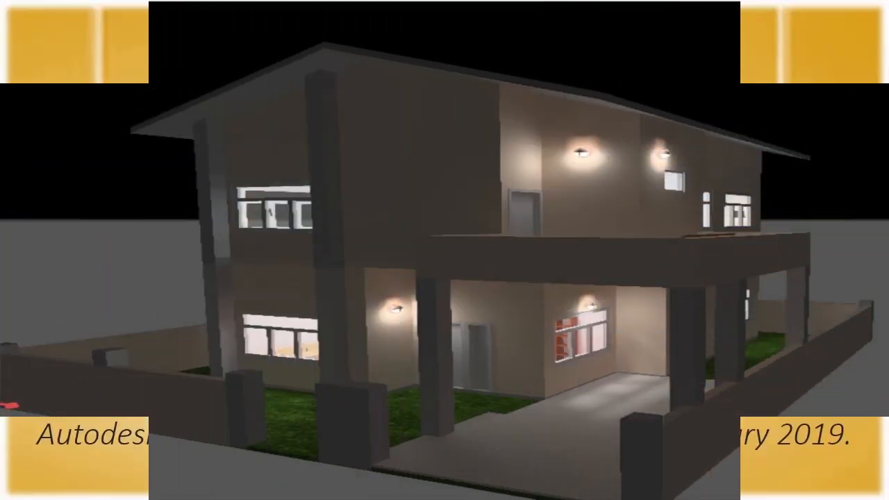